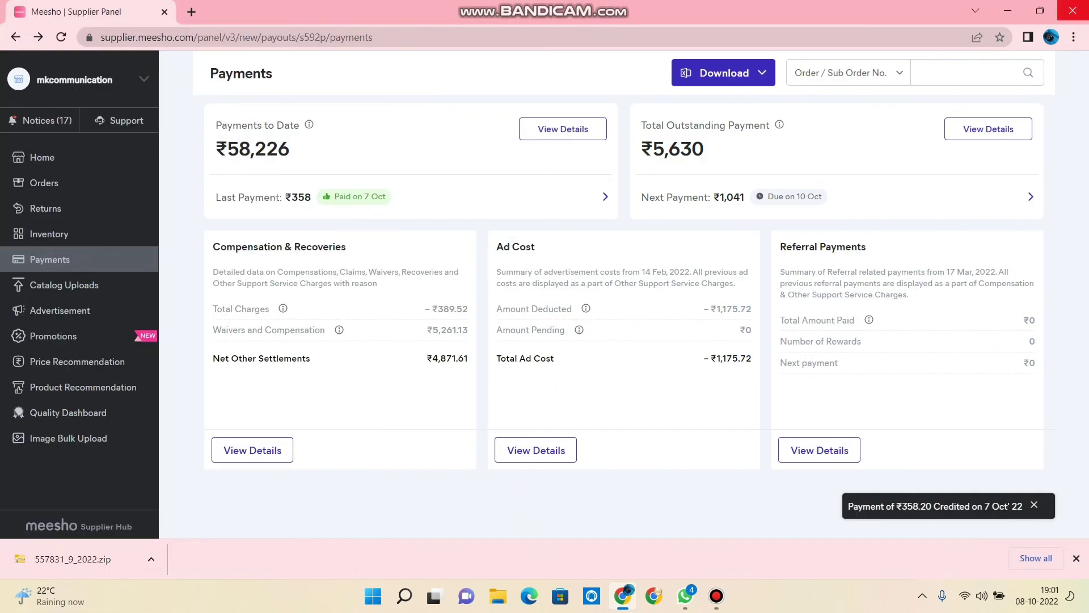
Step: Close the browser and open the misho oerder folder on the D: drive in File Explorer
{"action": "left_click", "coordinate": [1073, 11]}
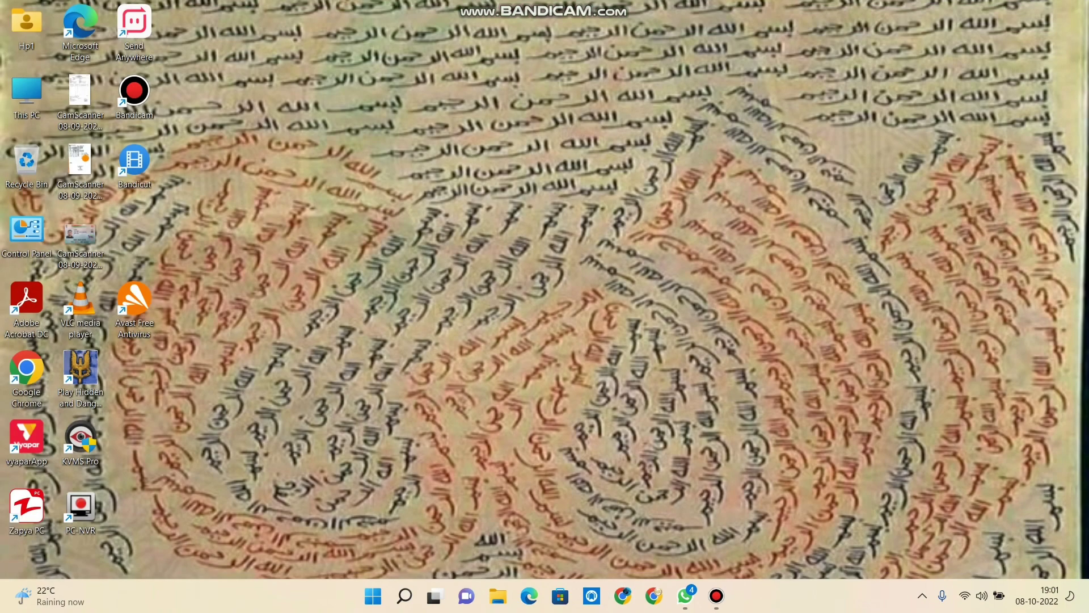
{"action": "right_click", "coordinate": [692, 38]}
{"action": "left_click", "coordinate": [738, 98]}
{"action": "double_click", "coordinate": [34, 100]}
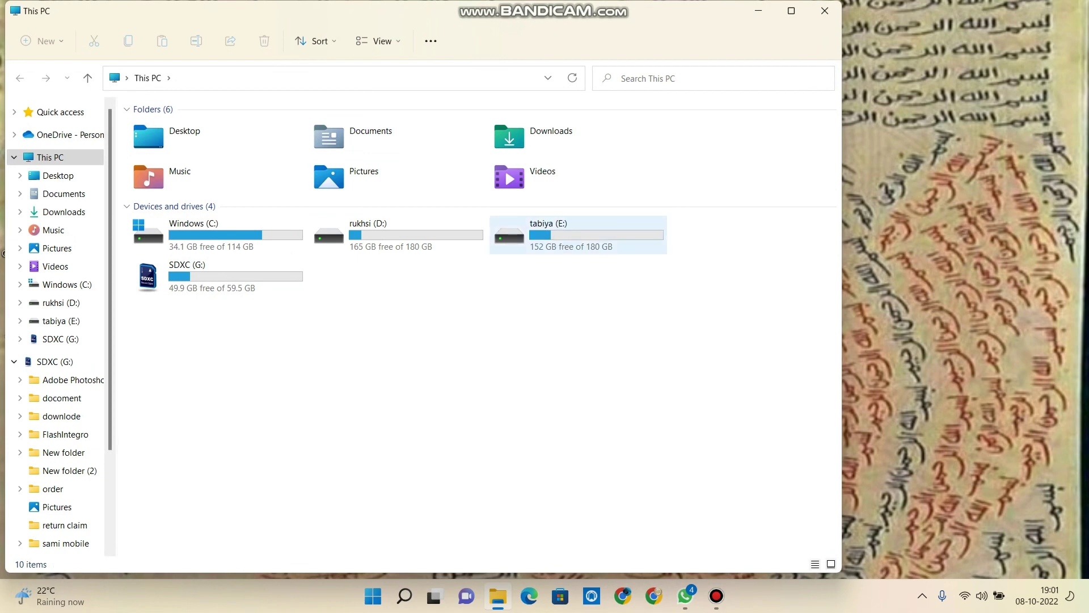
{"action": "left_click", "coordinate": [584, 232]}
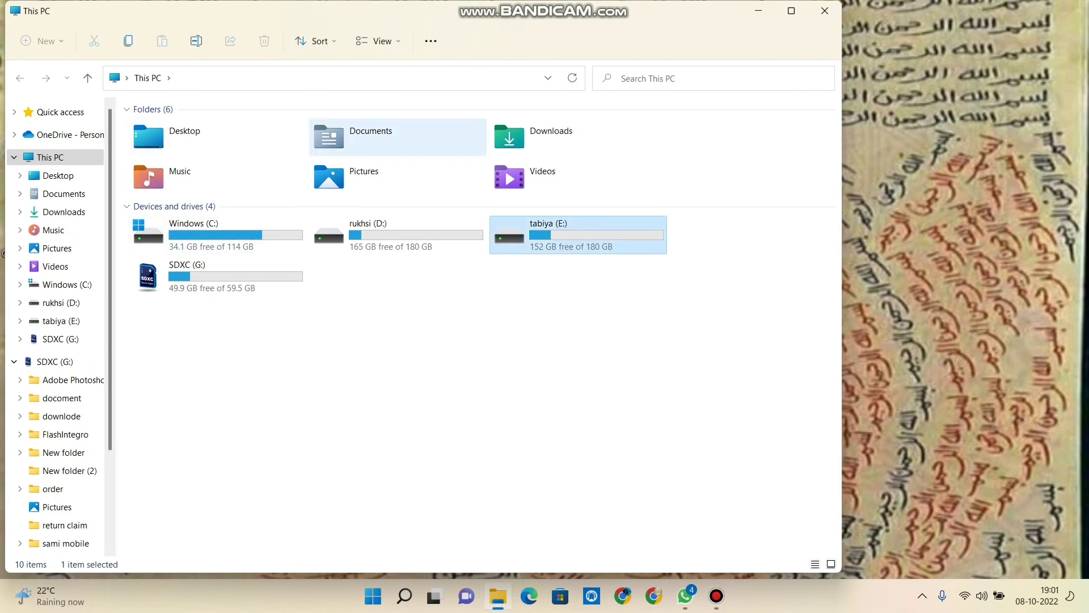
{"action": "double_click", "coordinate": [397, 236]}
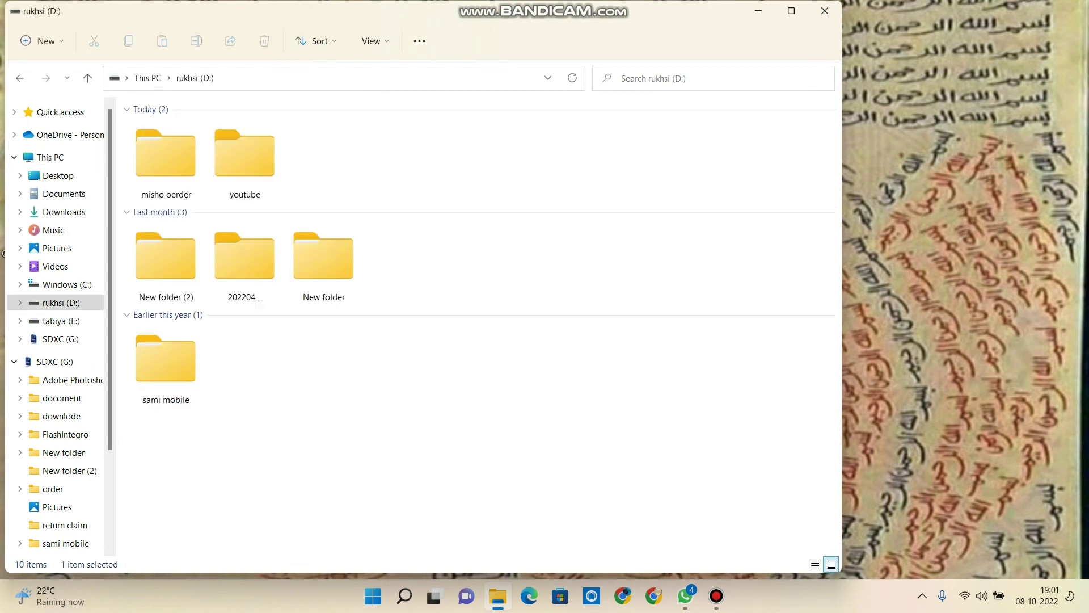
{"action": "double_click", "coordinate": [166, 160]}
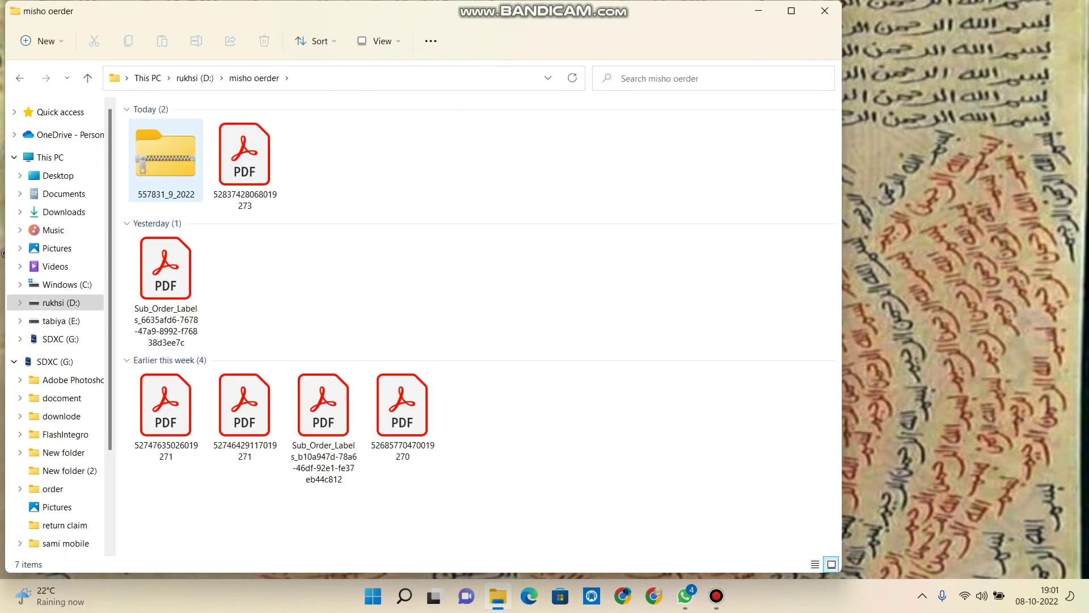
Step: Cut the 557831_9_2022 zip archive from the misho oerder folder and return to the D: drive's root
{"action": "right_click", "coordinate": [185, 171]}
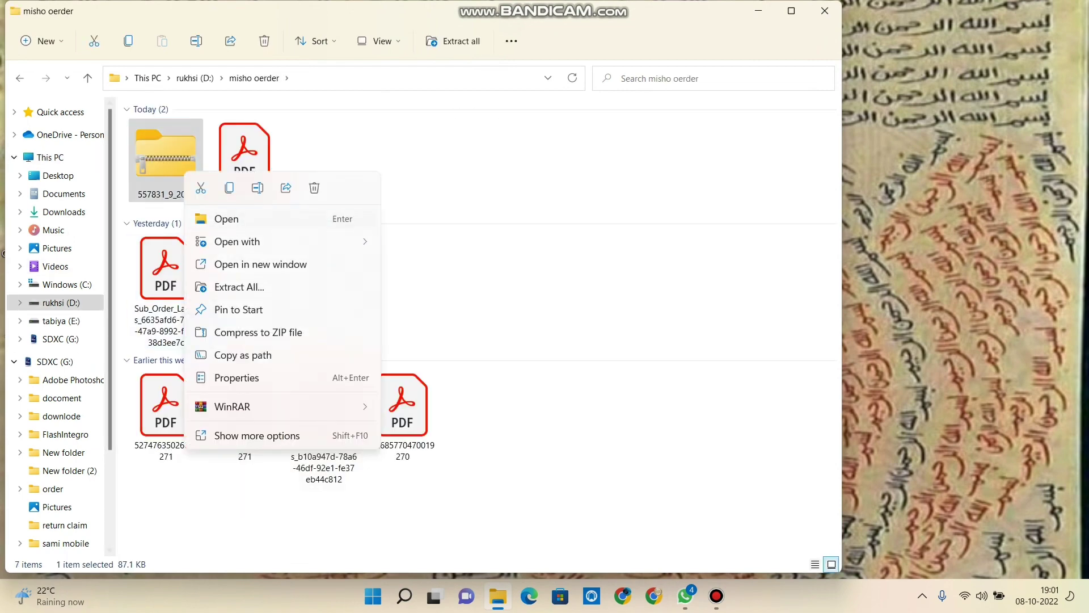
{"action": "key", "text": "Escape"}
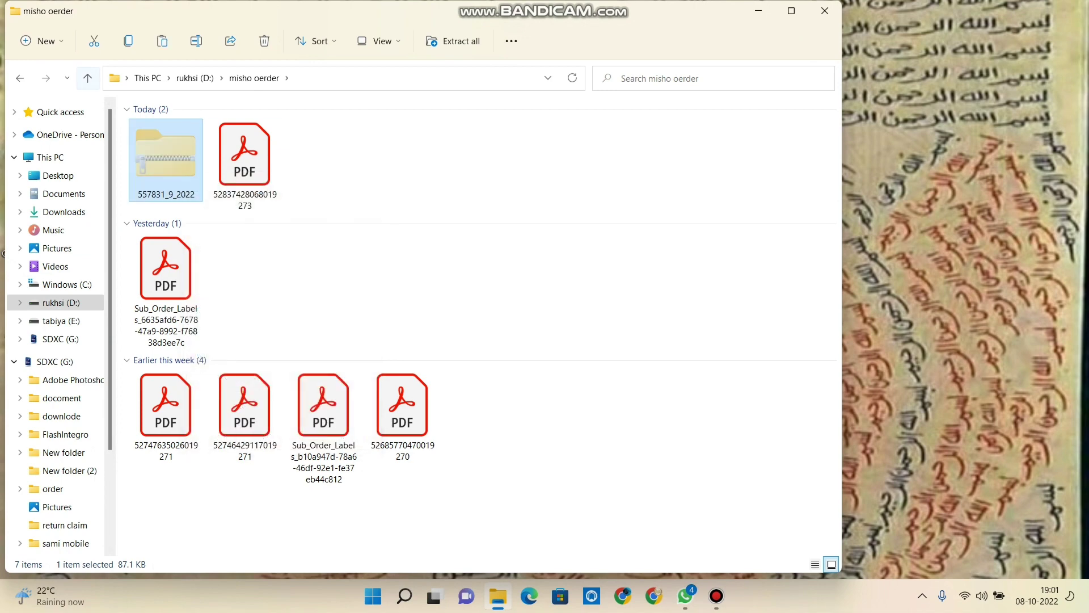
{"action": "left_click", "coordinate": [87, 78]}
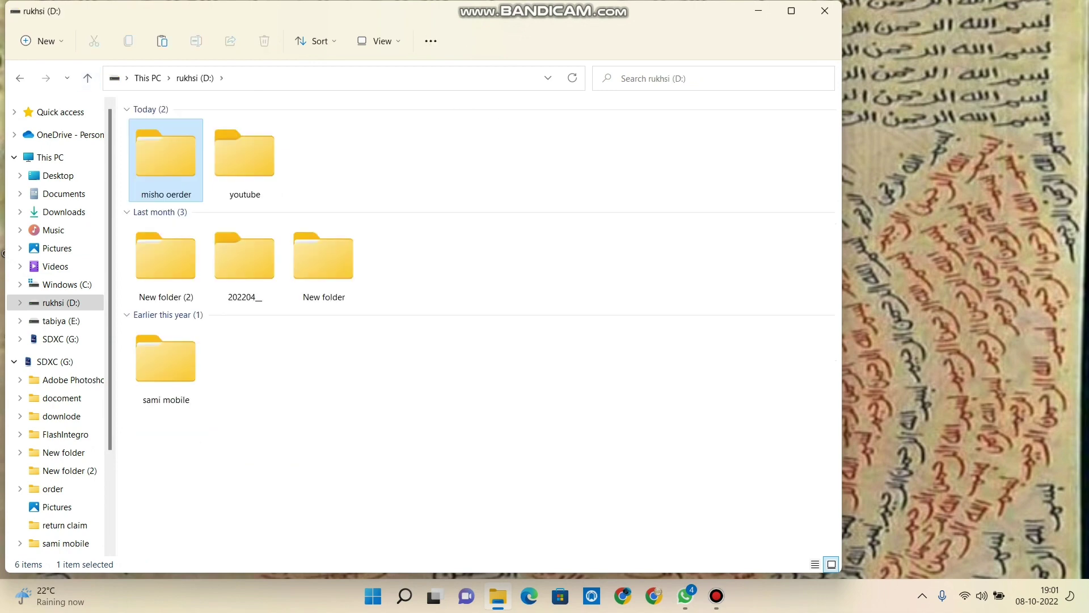
Step: Create a new folder named "gst agst" in the root of the D: drive
{"action": "right_click", "coordinate": [410, 303]}
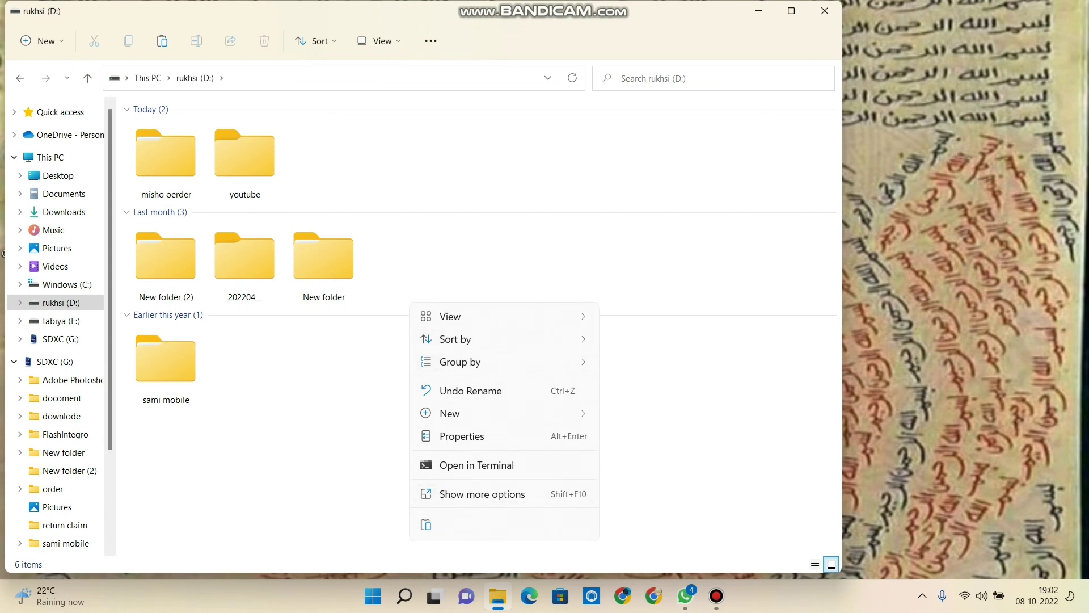
{"action": "mouse_move", "coordinate": [448, 413]}
{"action": "left_click", "coordinate": [630, 207]}
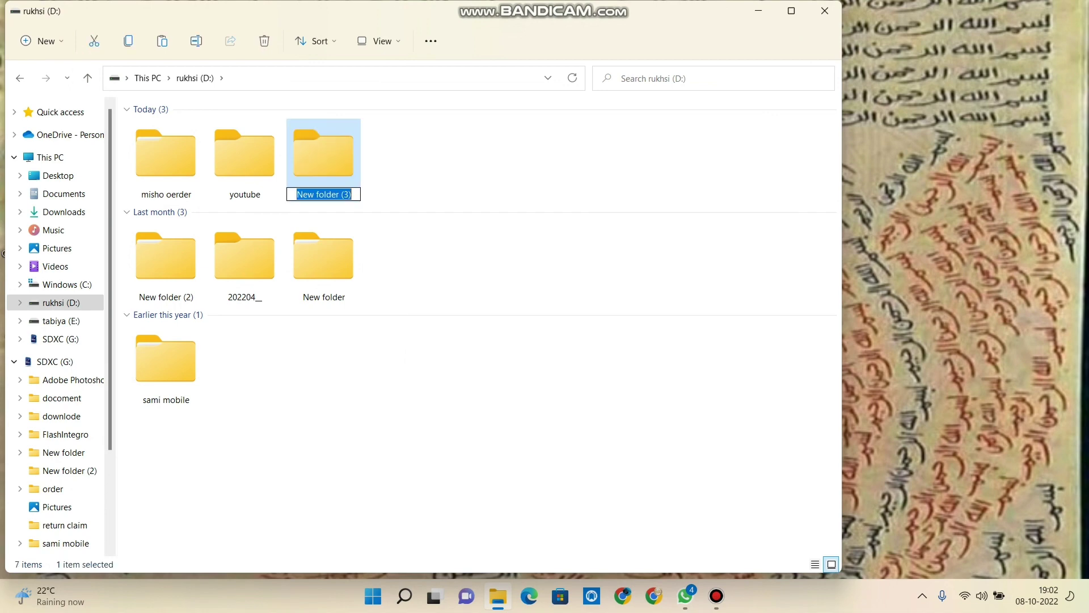
{"action": "type", "text": "gst"}
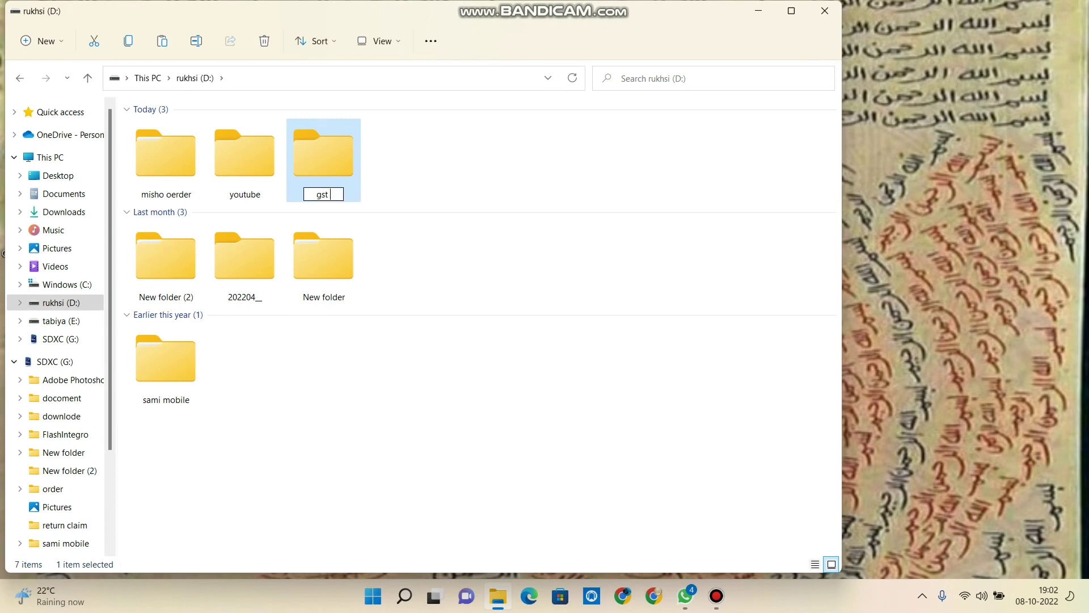
{"action": "type", "text": " agst"}
{"action": "key", "text": "Return"}
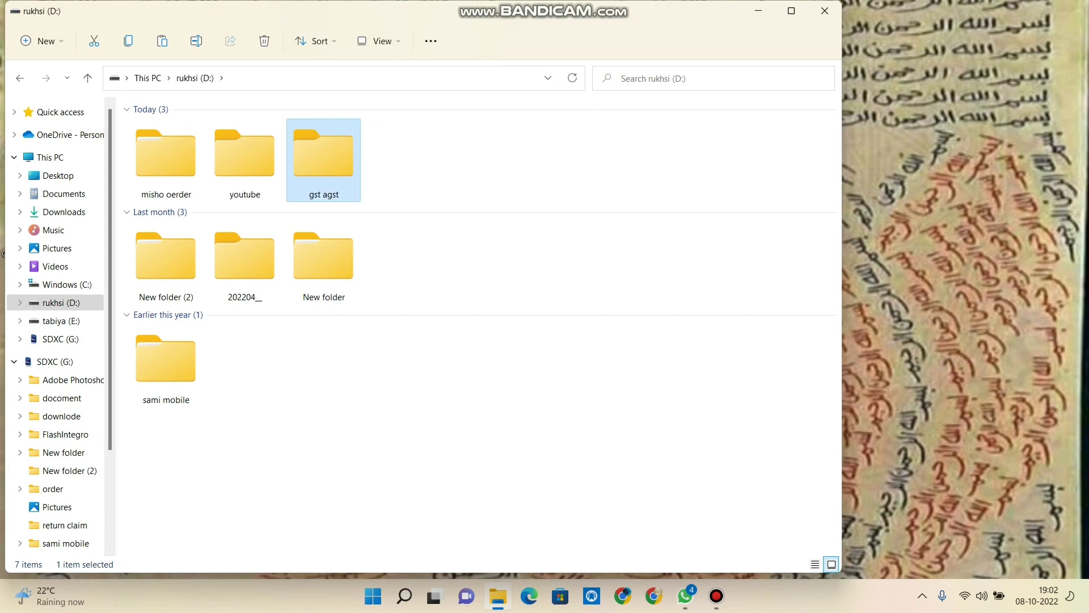
Step: Paste the 557831_9_2022 zip archive into the gst agst folder
{"action": "double_click", "coordinate": [301, 187]}
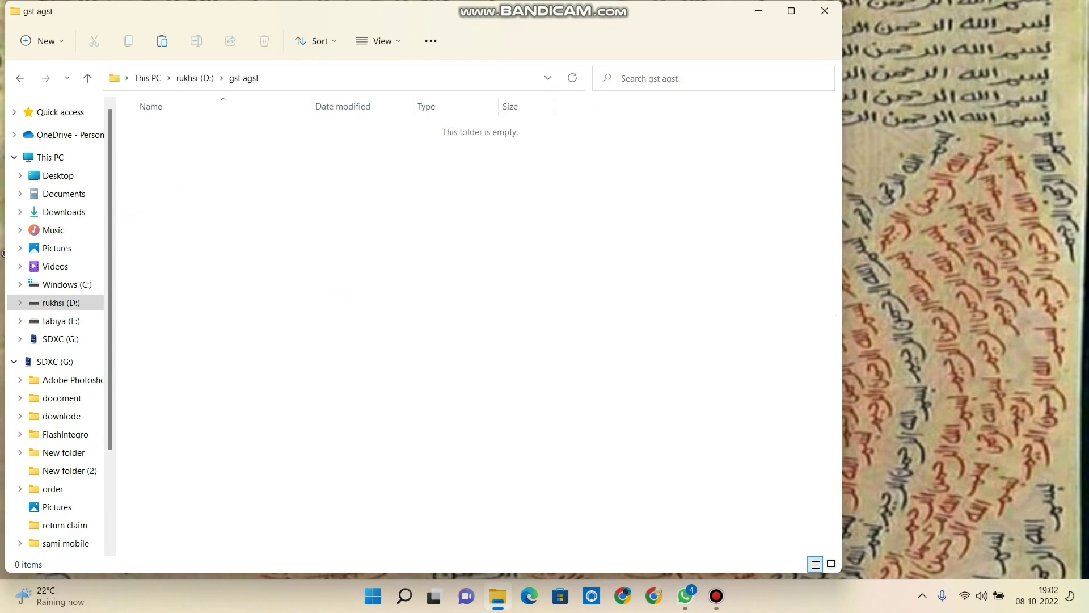
{"action": "right_click", "coordinate": [300, 187]}
{"action": "left_click", "coordinate": [317, 204]}
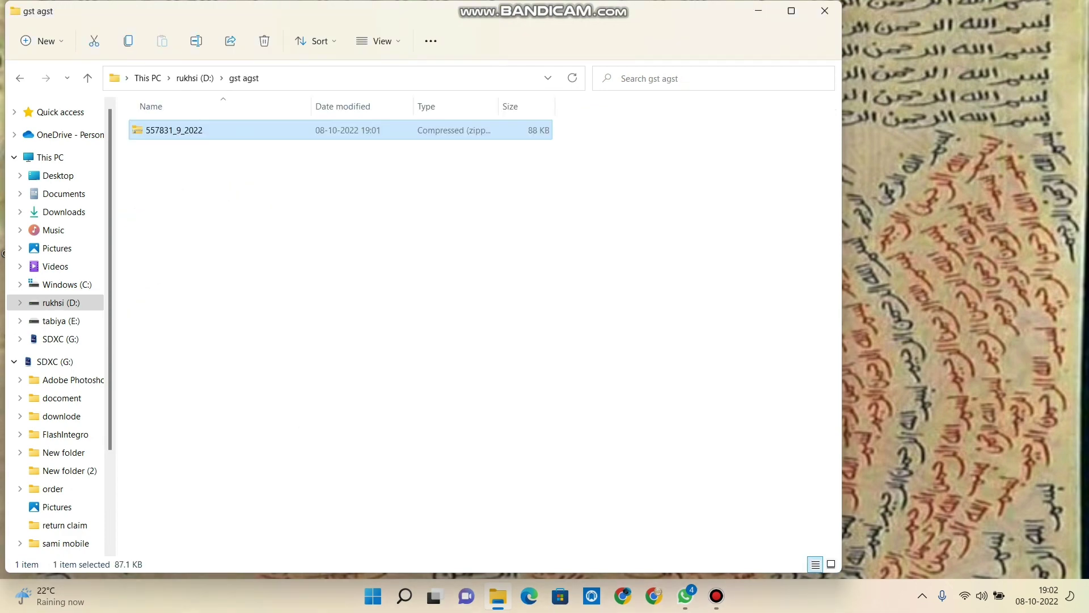
{"action": "left_click", "coordinate": [317, 205]}
Step: Extract the 557831_9_2022 archive to D:\gst agst\557831_9_2022
{"action": "right_click", "coordinate": [178, 135]}
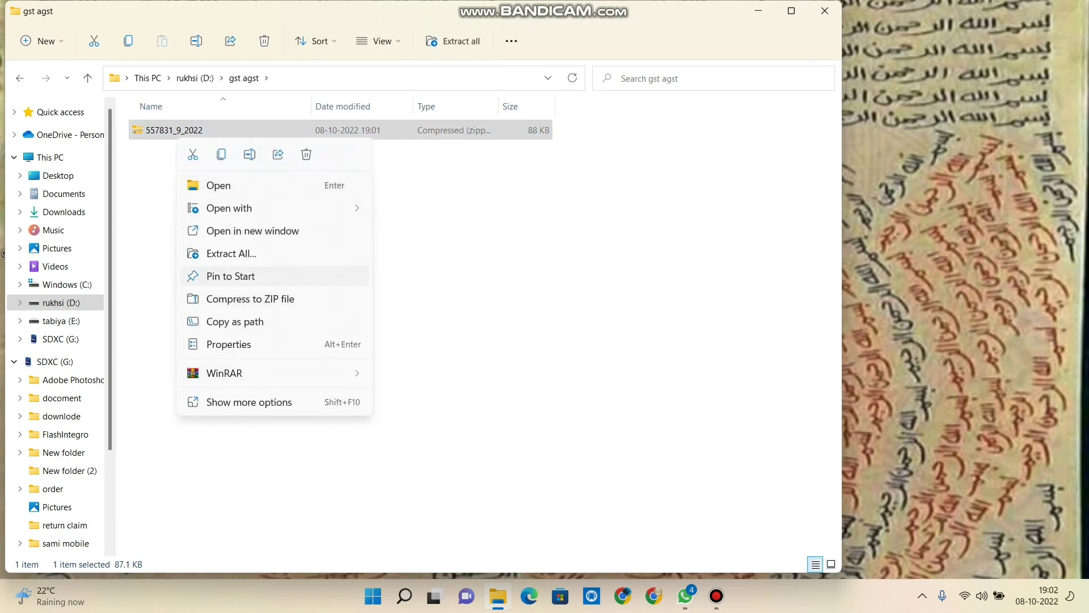
{"action": "left_click", "coordinate": [231, 253]}
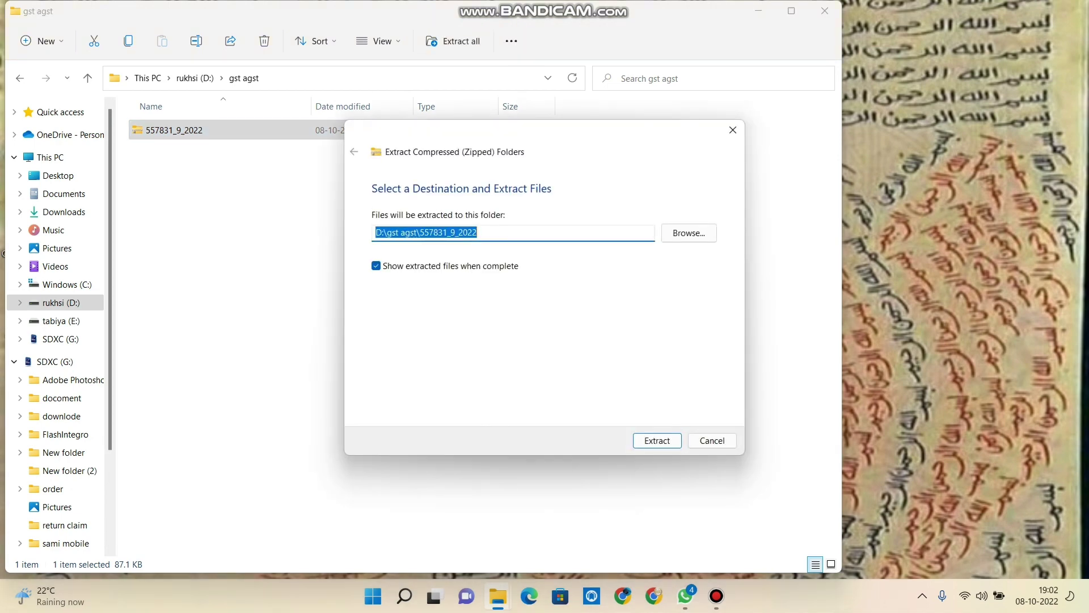
{"action": "left_click", "coordinate": [657, 441]}
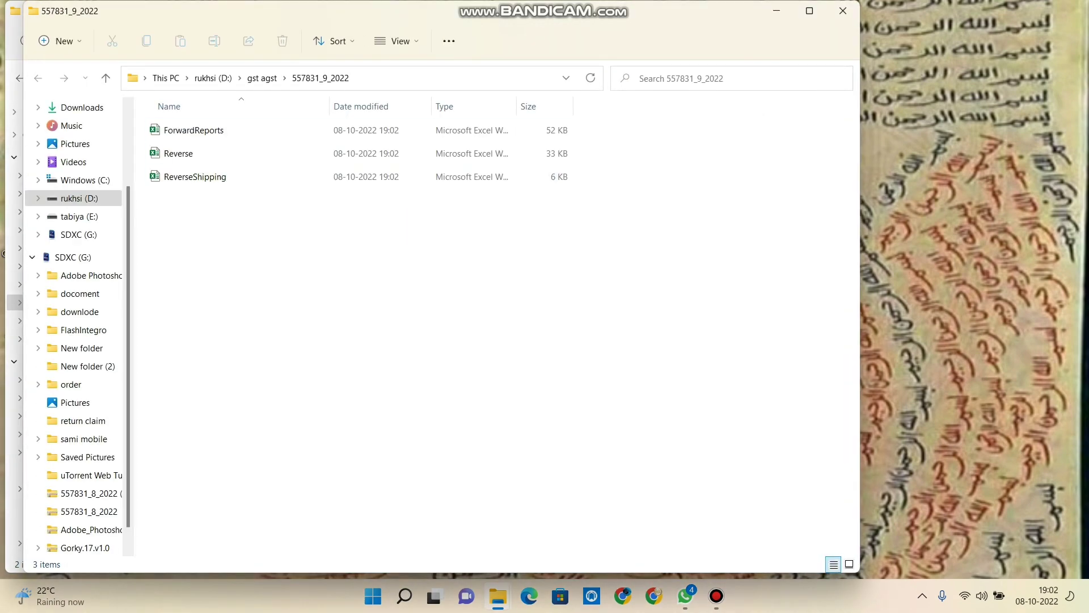
Step: Open the ForwardReports workbook from the extracted 557831_9_2022 folder in Excel and maximize its window
{"action": "left_click", "coordinate": [106, 78]}
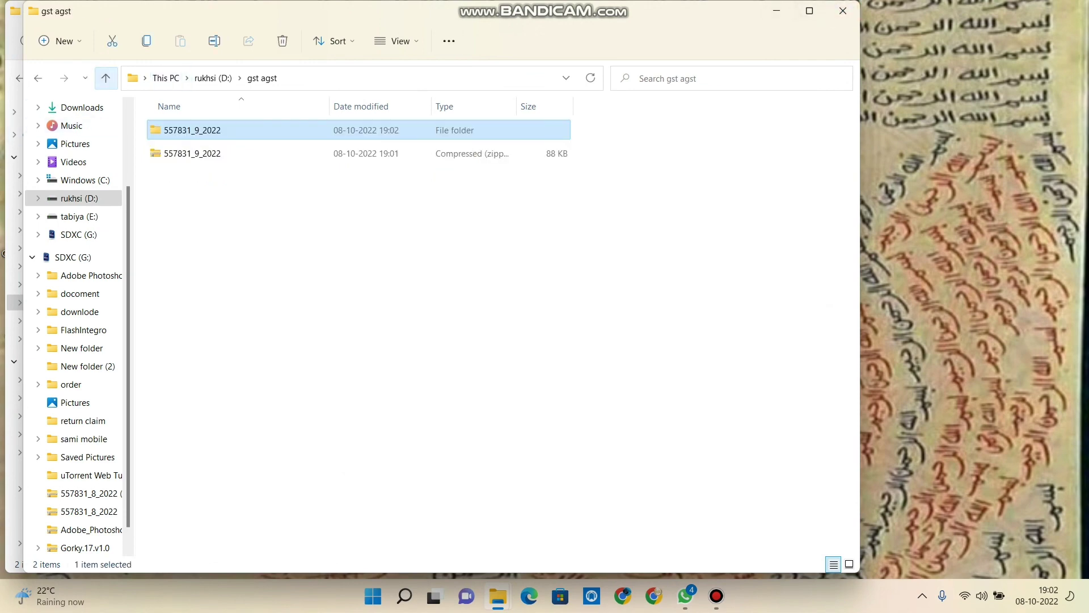
{"action": "key", "text": "Escape"}
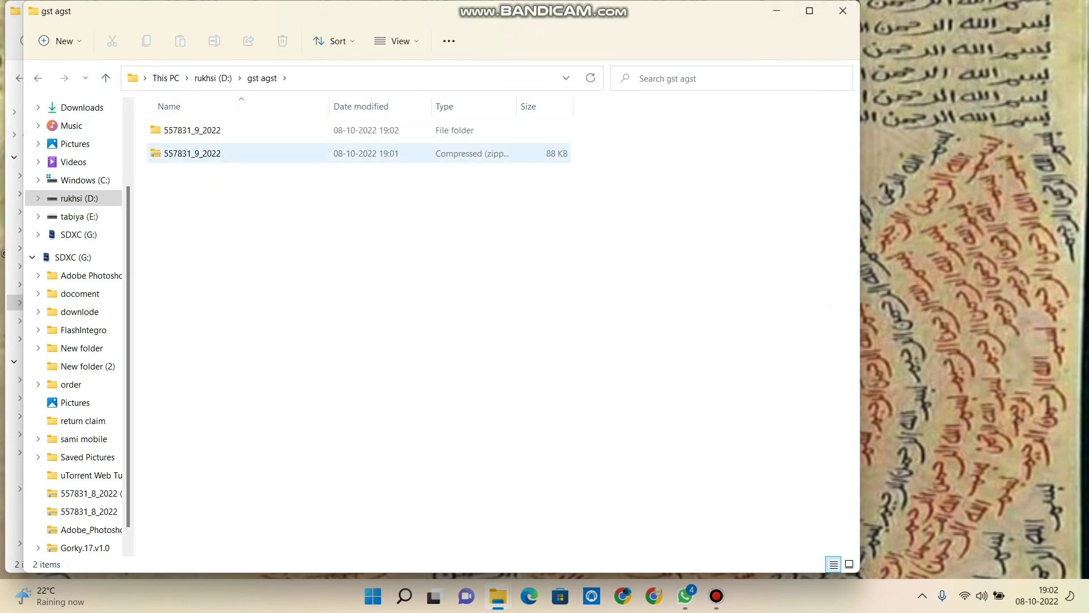
{"action": "double_click", "coordinate": [192, 130]}
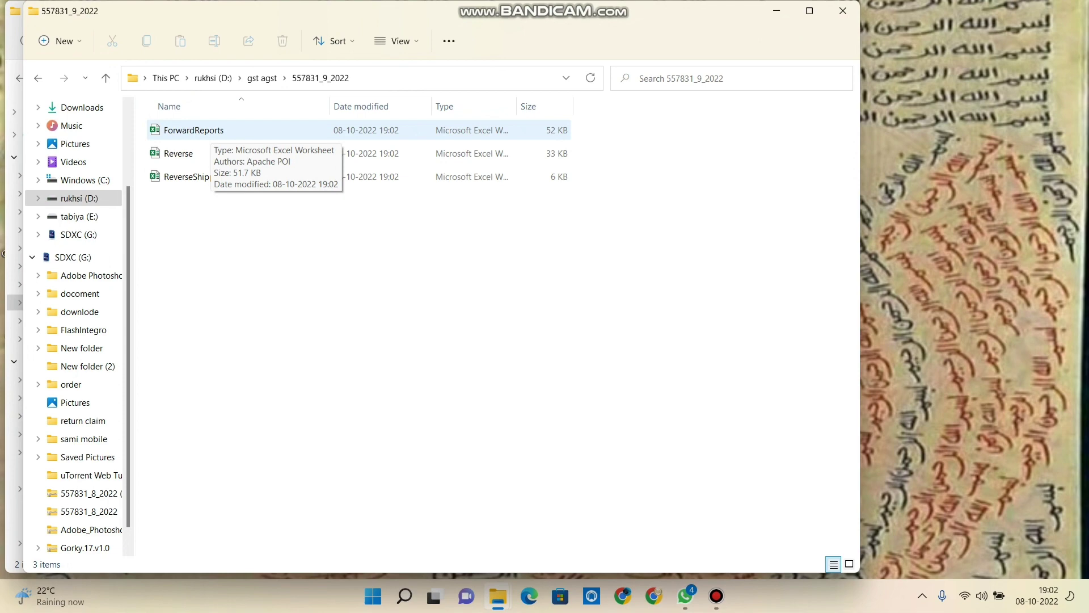
{"action": "left_click", "coordinate": [210, 130]}
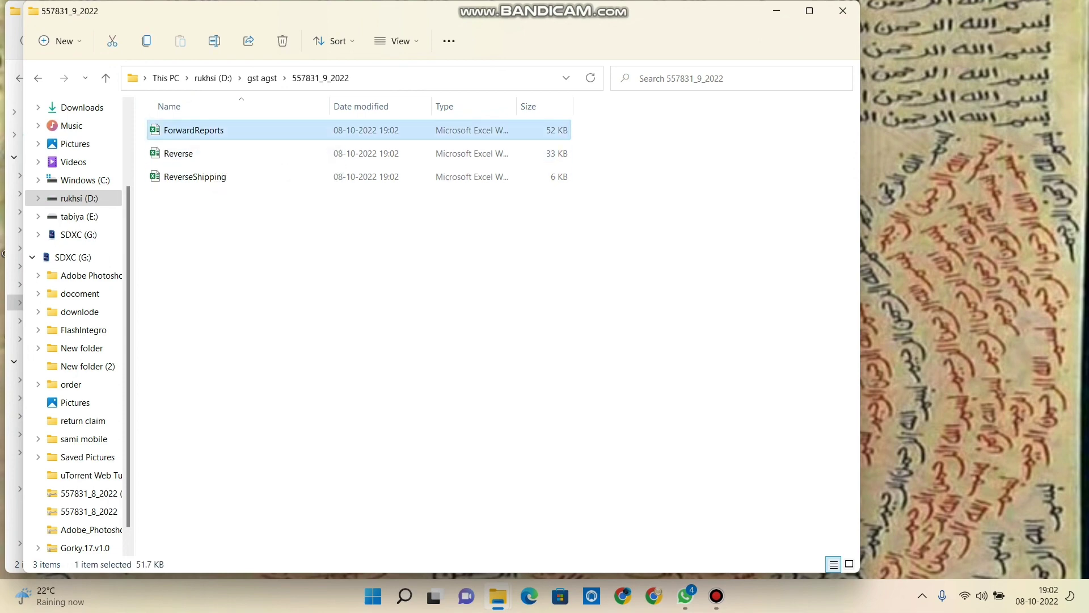
{"action": "key", "text": "Return"}
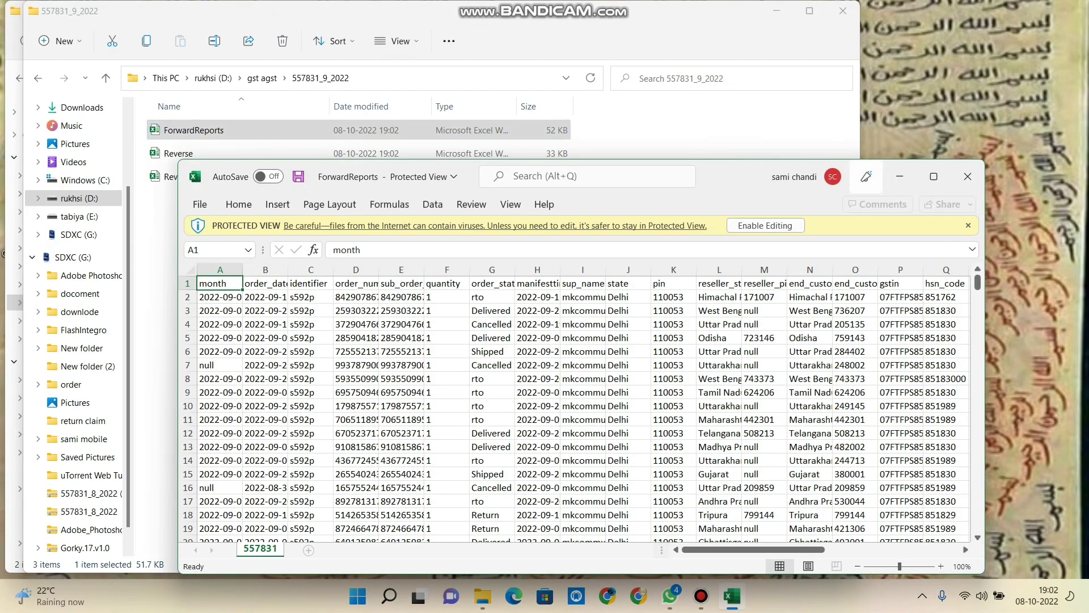
{"action": "left_click", "coordinate": [934, 177]}
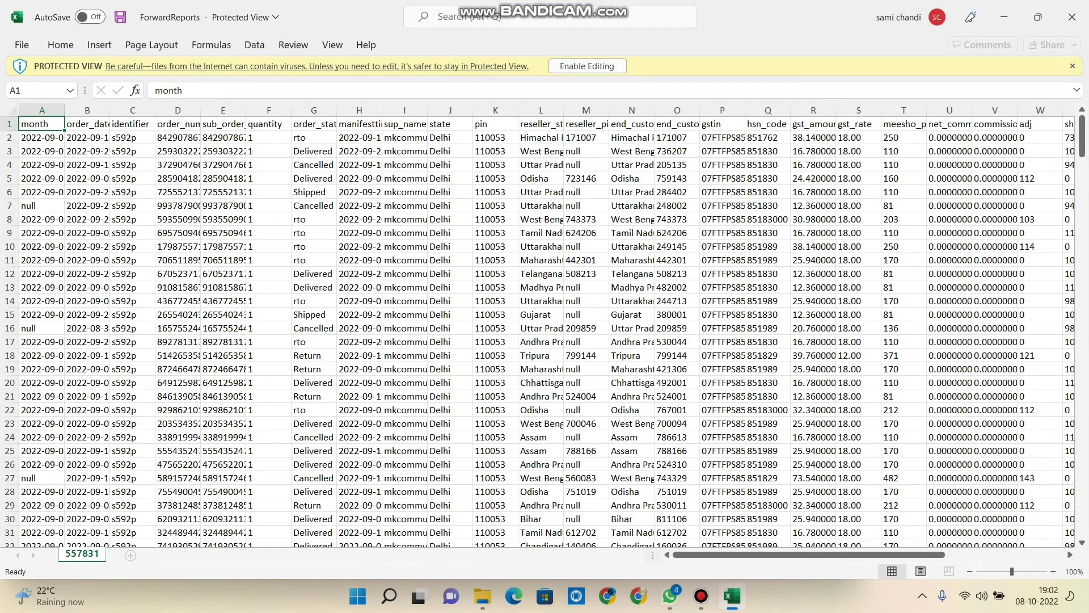
Step: Examine the order rows and all the columns of the ForwardReports sheet through to supplier_id
{"action": "scroll", "coordinate": [545, 332], "scroll_direction": "down", "scroll_amount": 20}
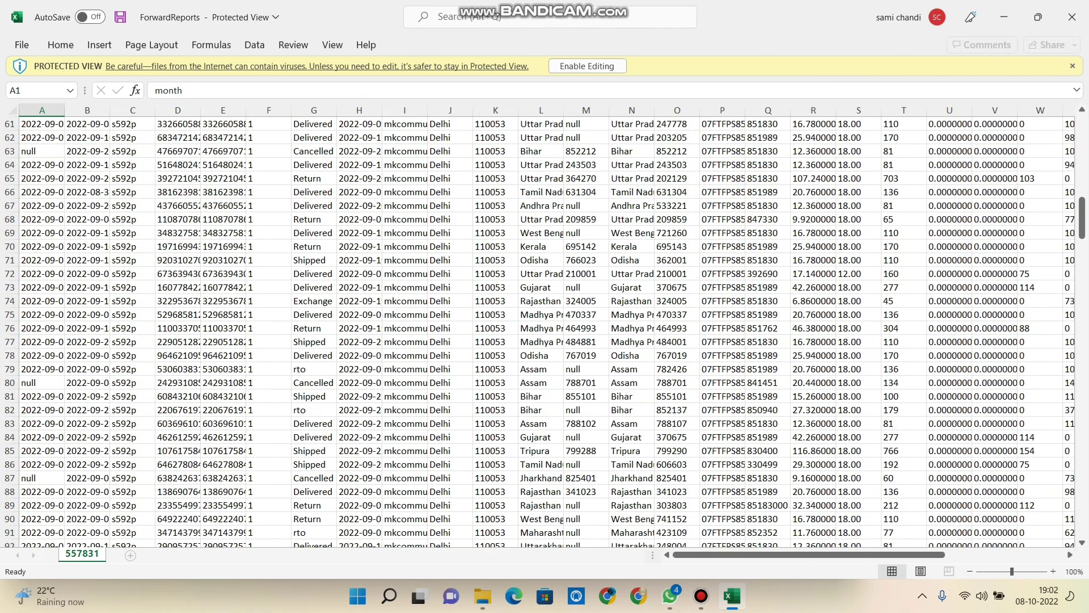
{"action": "scroll", "coordinate": [545, 332], "scroll_direction": "down", "scroll_amount": 20}
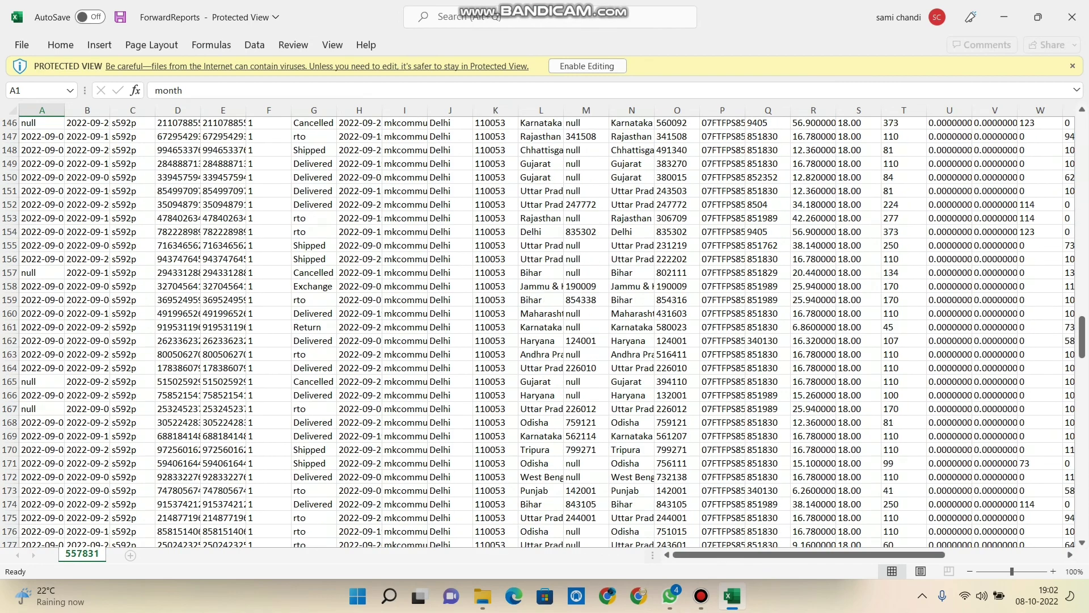
{"action": "scroll", "coordinate": [545, 332], "scroll_direction": "down", "scroll_amount": 20}
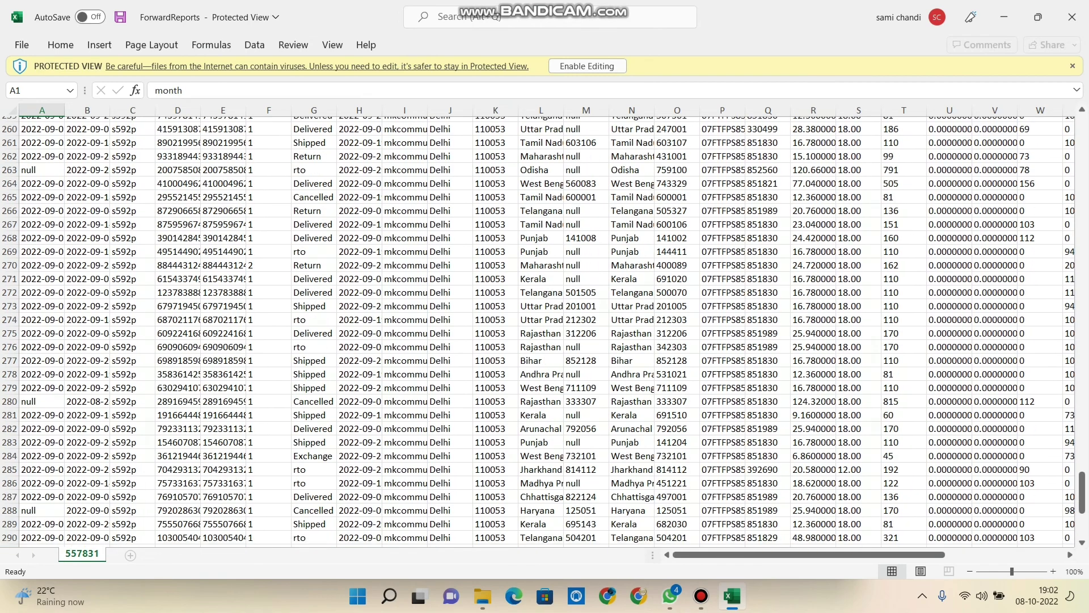
{"action": "scroll", "coordinate": [544, 332], "scroll_direction": "down", "scroll_amount": 7}
{"action": "scroll", "coordinate": [544, 332], "scroll_direction": "up", "scroll_amount": 20}
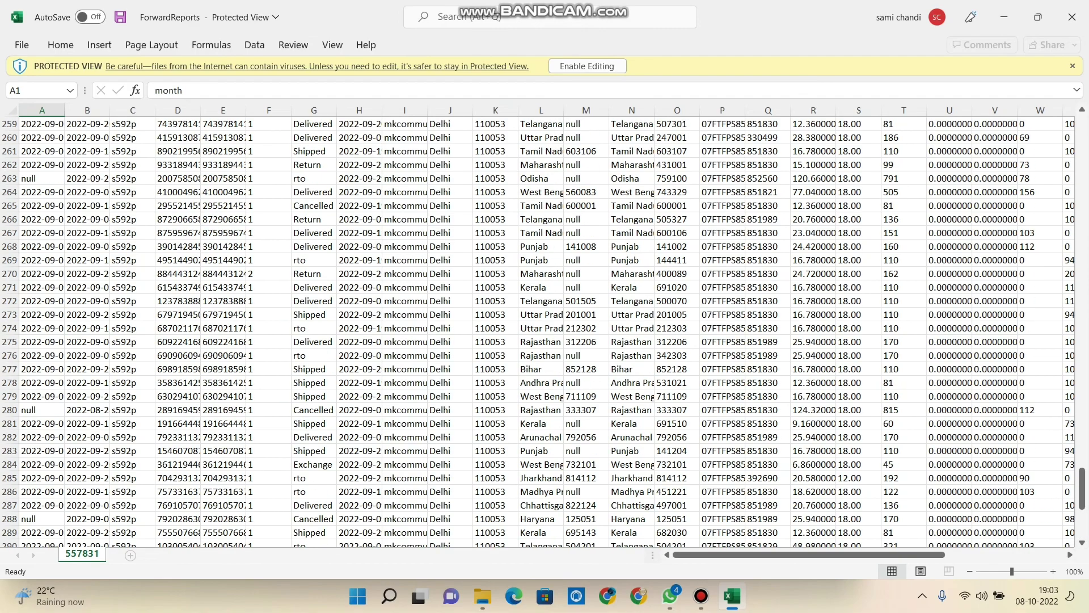
{"action": "scroll", "coordinate": [545, 333], "scroll_direction": "up", "scroll_amount": 20}
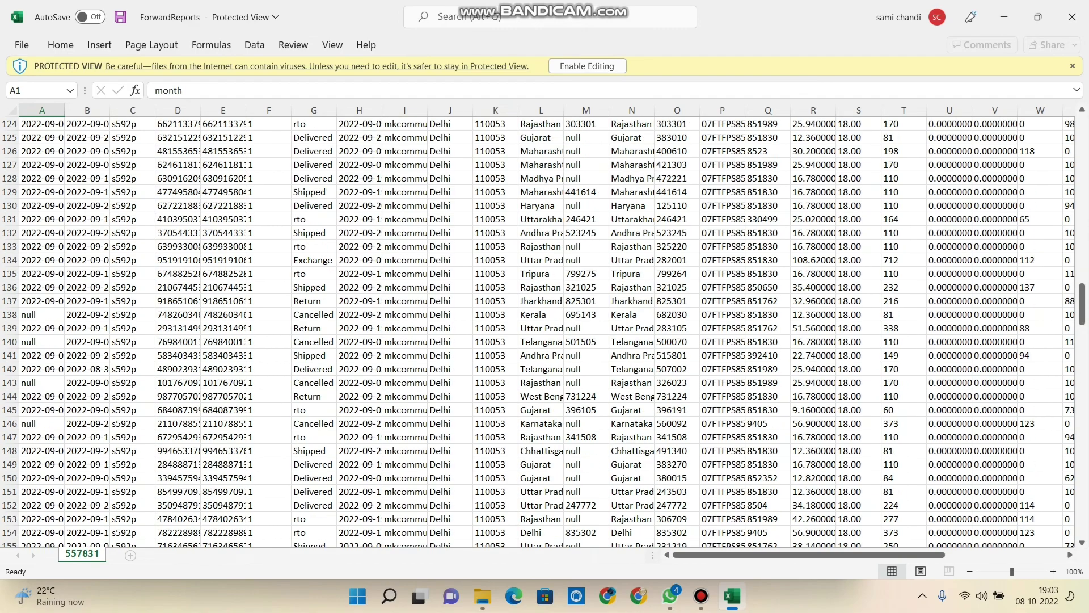
{"action": "scroll", "coordinate": [545, 333], "scroll_direction": "up", "scroll_amount": 20}
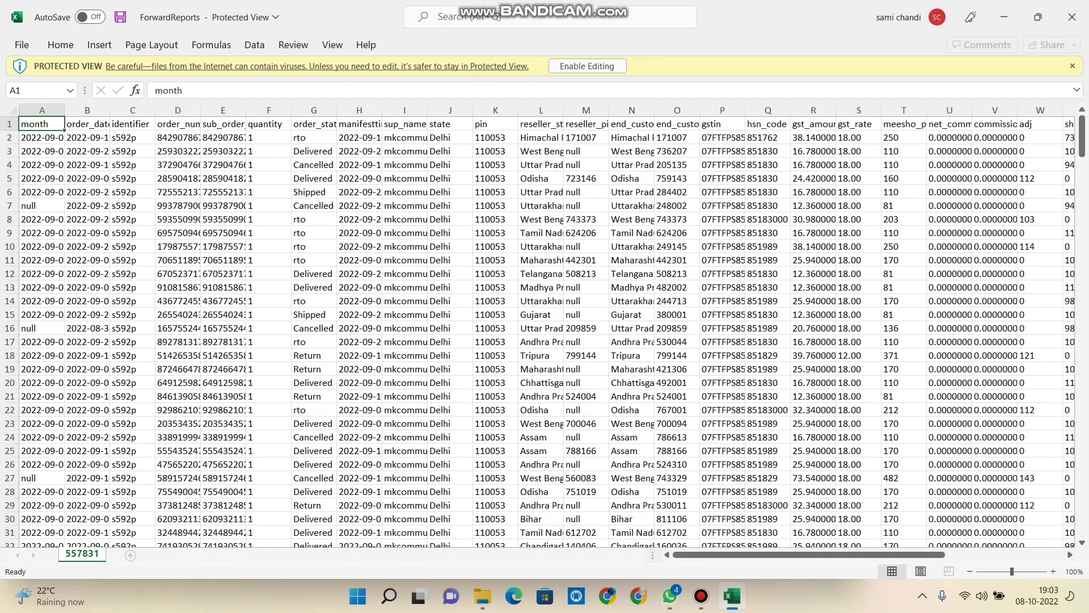
{"action": "left_click_drag", "start_coordinate": [686, 555], "coordinate": [805, 555]}
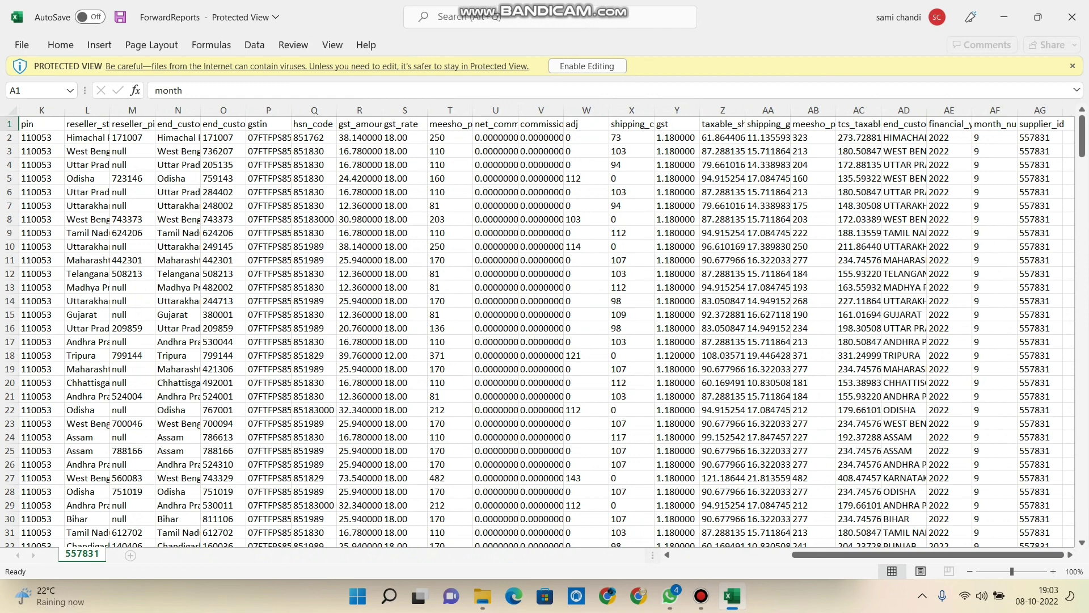
Step: Create a new blank workbook and minimize it to return to the ForwardReports workbook
{"action": "left_click", "coordinate": [22, 45]}
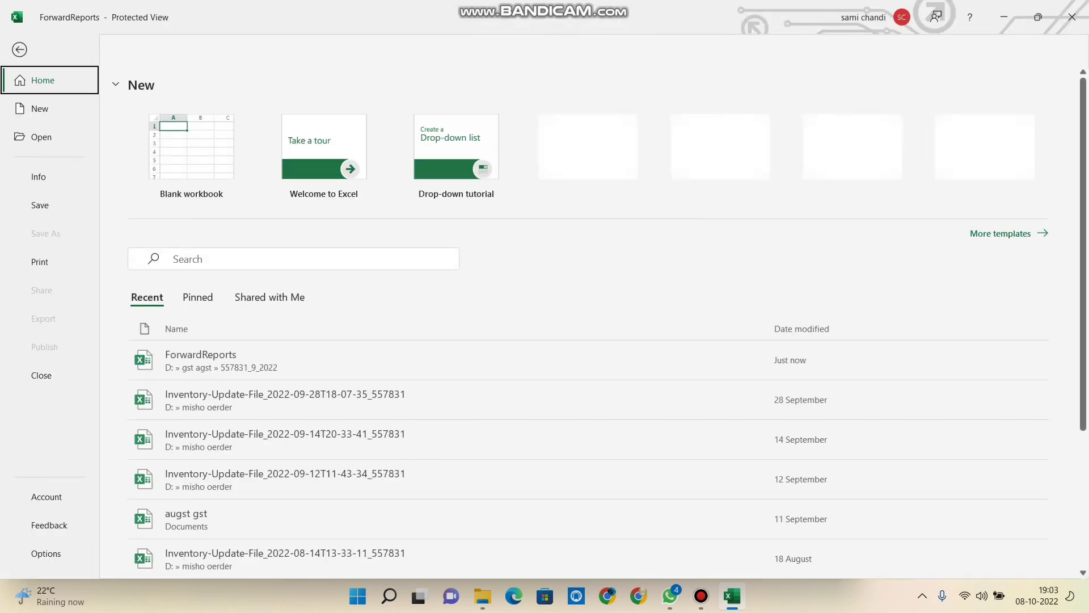
{"action": "key", "text": "Return"}
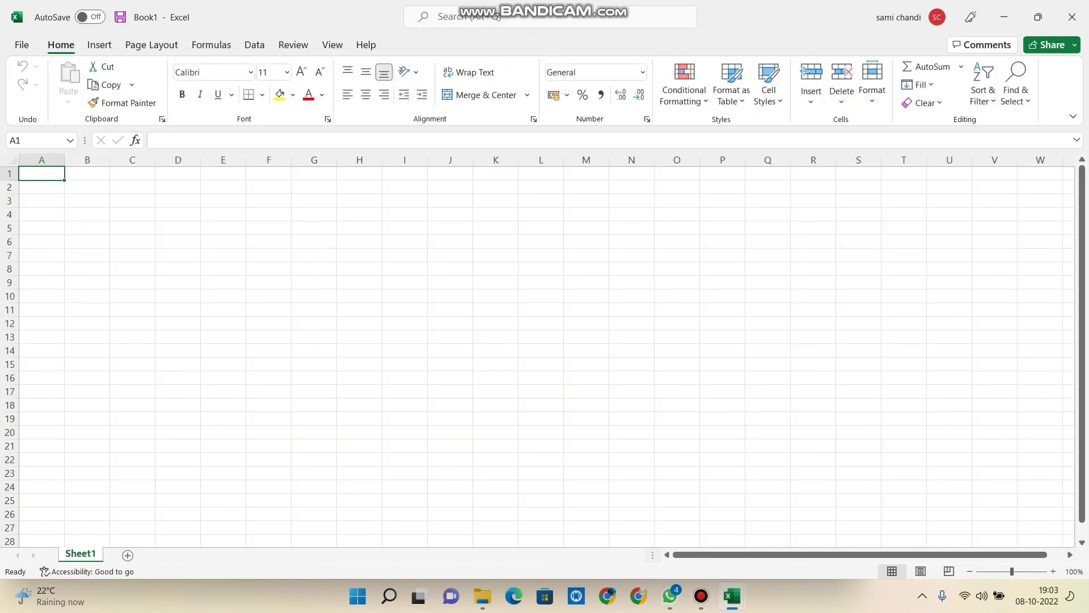
{"action": "left_click", "coordinate": [1005, 17]}
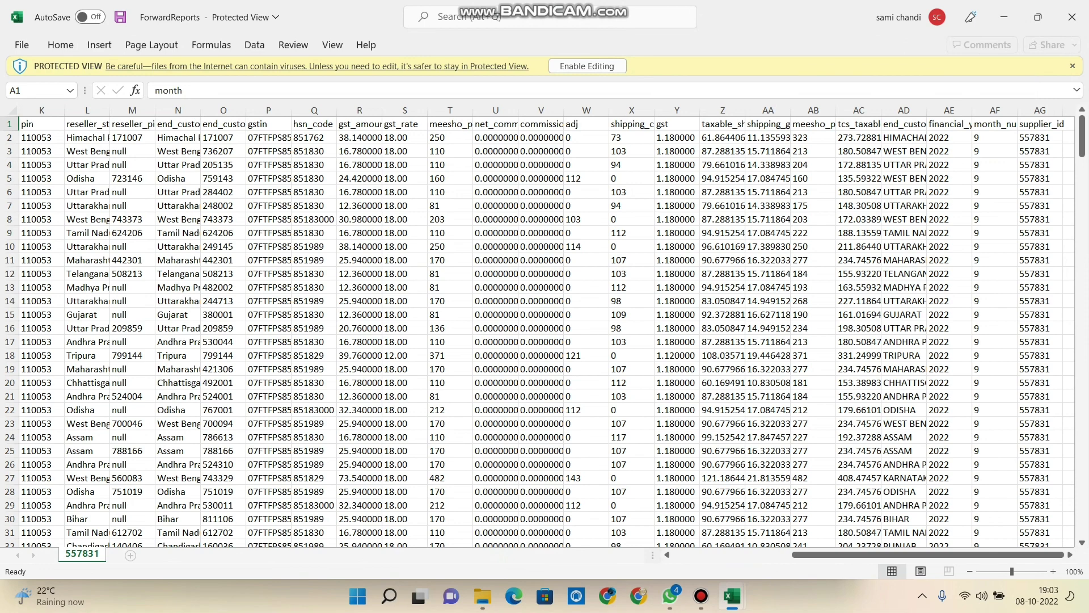
Step: Copy the tcs_taxable_amount and end_customer_state_new data, AC1 through AD309, from the ForwardReports sheet
{"action": "left_click_drag", "start_coordinate": [814, 137], "coordinate": [905, 151]}
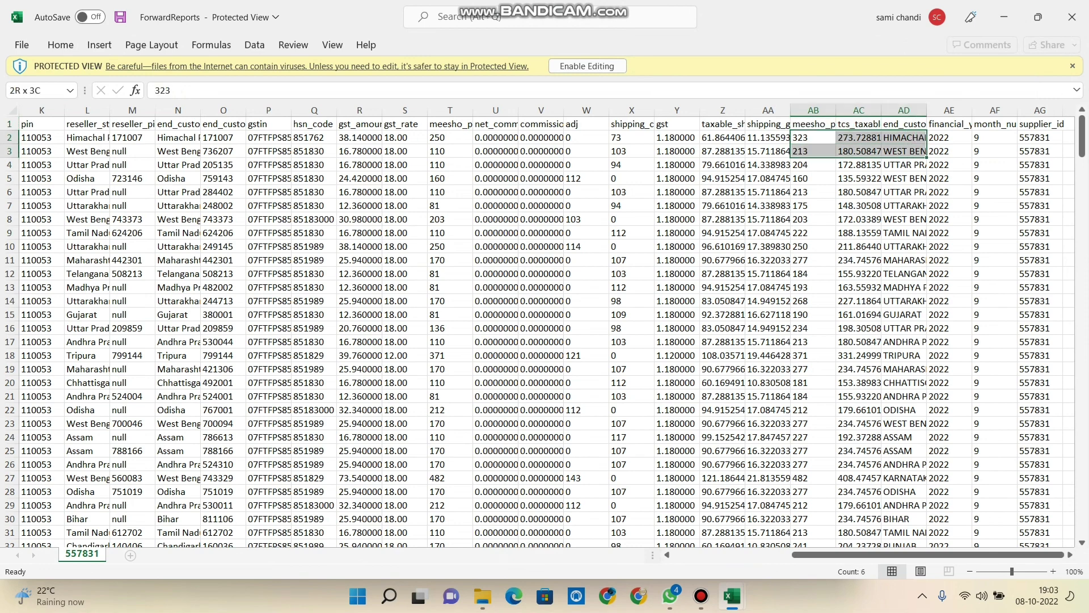
{"action": "left_click", "coordinate": [813, 124]}
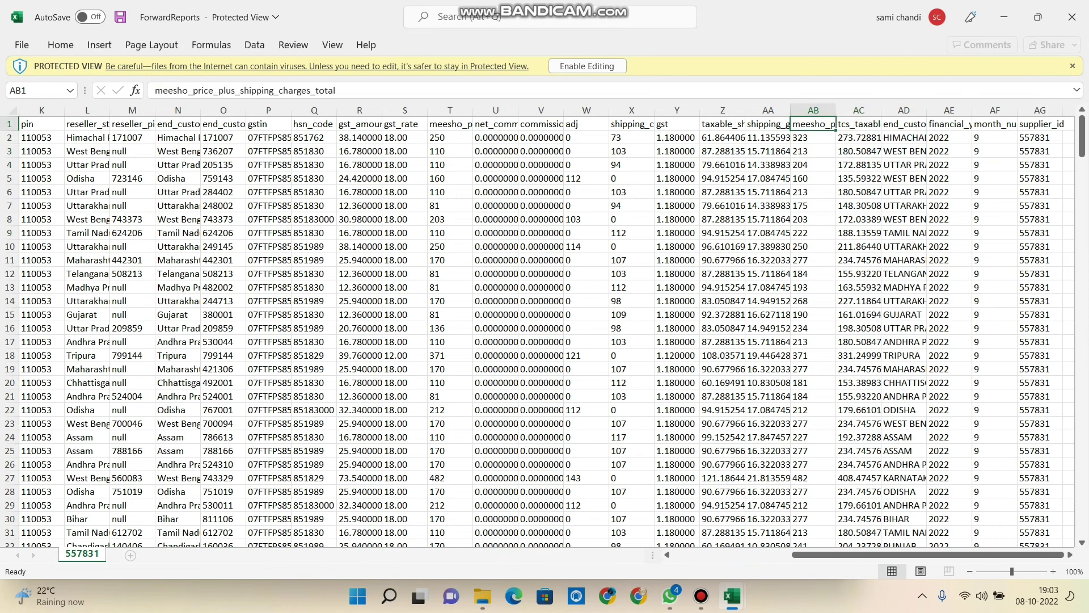
{"action": "left_click_drag", "start_coordinate": [859, 124], "coordinate": [922, 533]}
{"action": "right_click", "coordinate": [894, 518]}
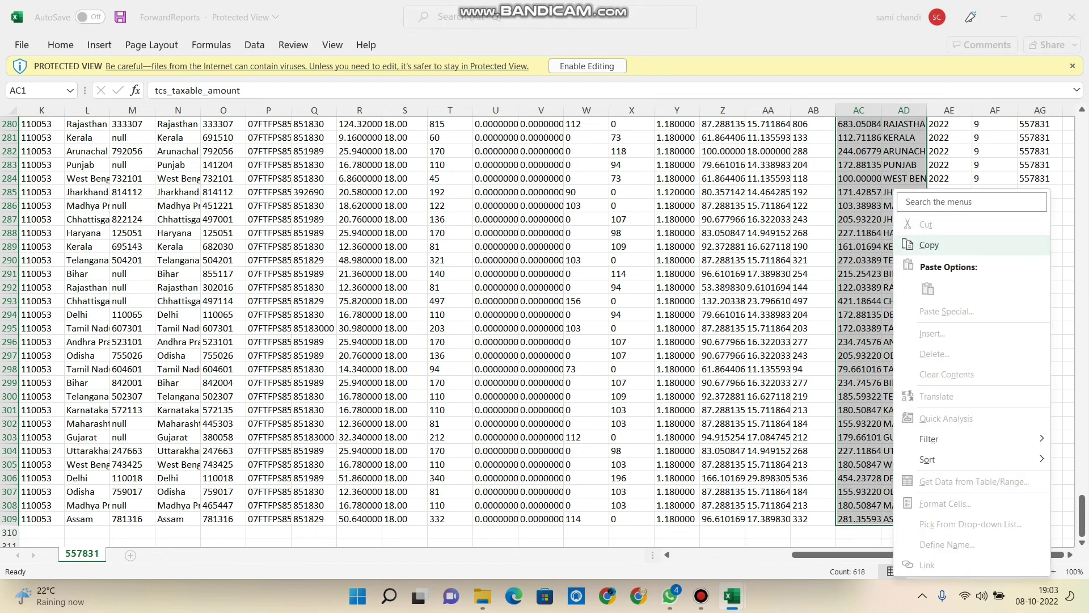
{"action": "left_click", "coordinate": [929, 244]}
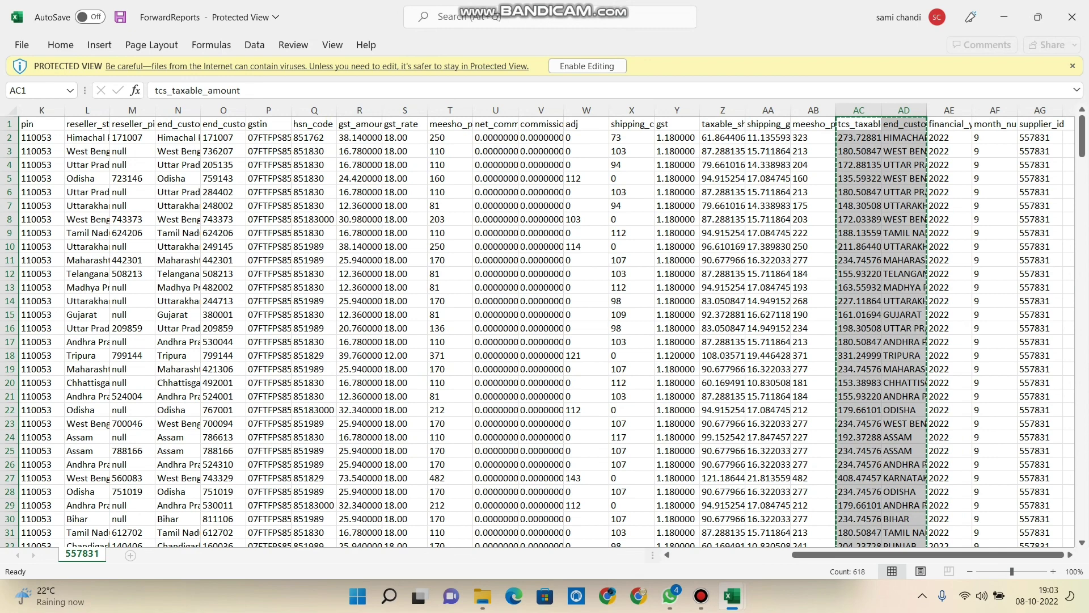
Step: Switch to the Book1 workbook and paste the copied taxable amount and customer state columns starting at cell D1
{"action": "left_click", "coordinate": [732, 595]}
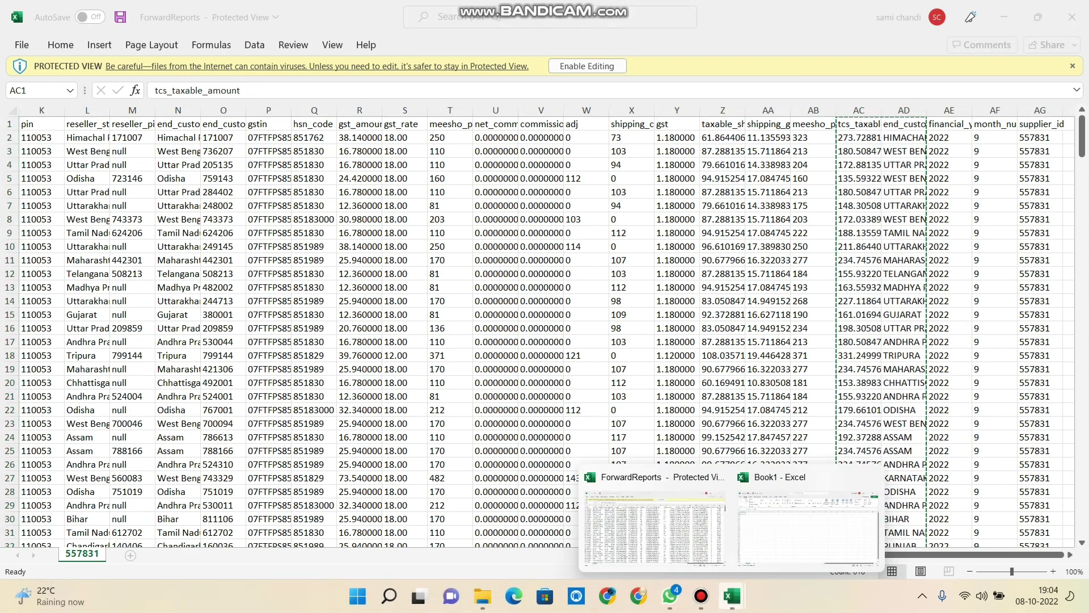
{"action": "left_click", "coordinate": [806, 528]}
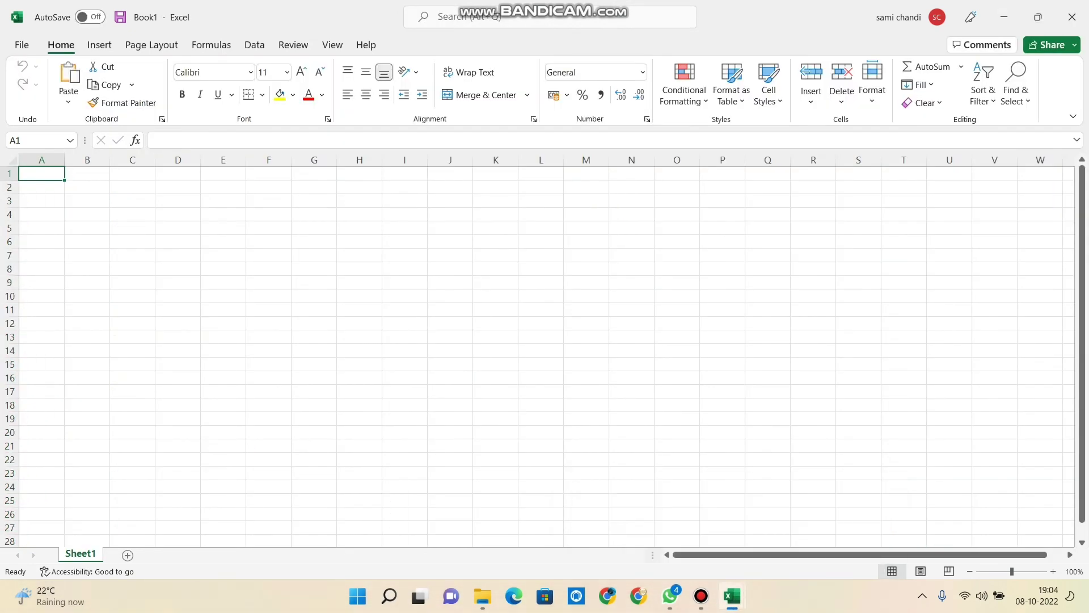
{"action": "left_click", "coordinate": [186, 173]}
{"action": "right_click", "coordinate": [187, 173]}
{"action": "left_click", "coordinate": [222, 245]}
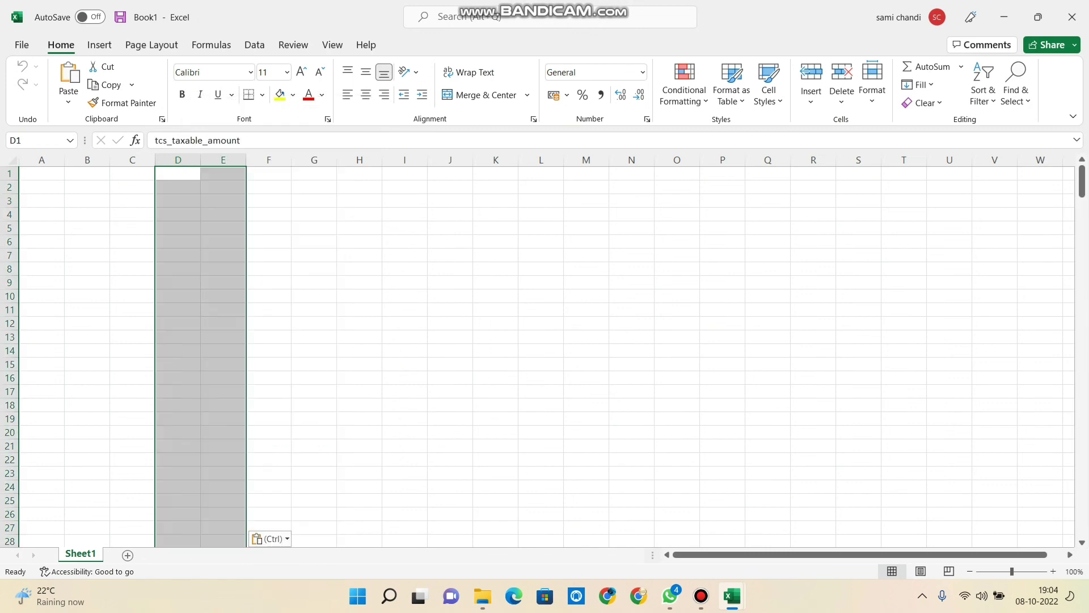
{"action": "left_click", "coordinate": [450, 310]}
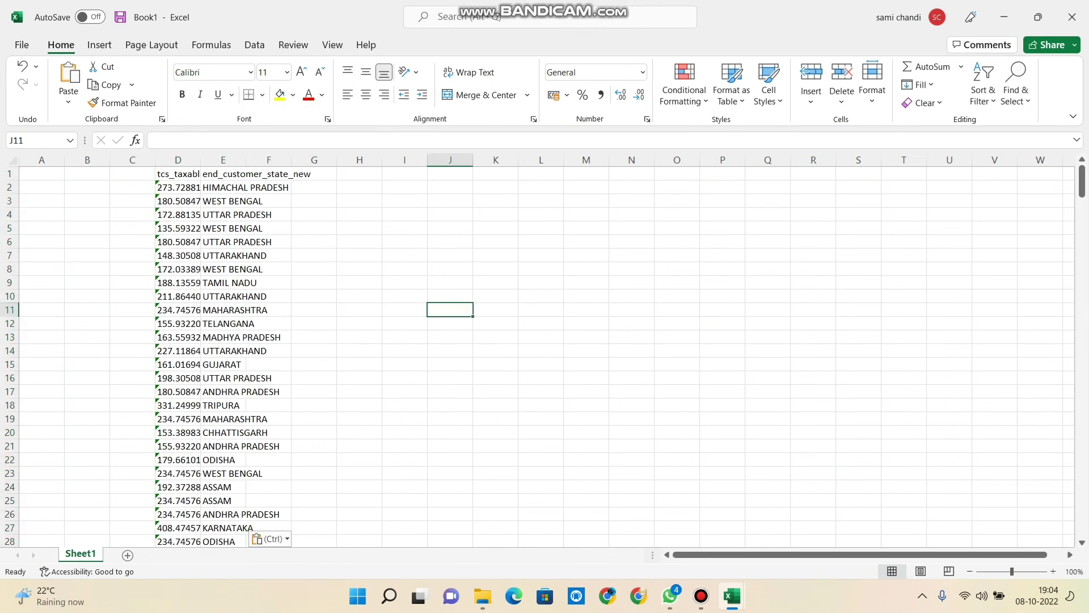
{"action": "left_click", "coordinate": [178, 188]}
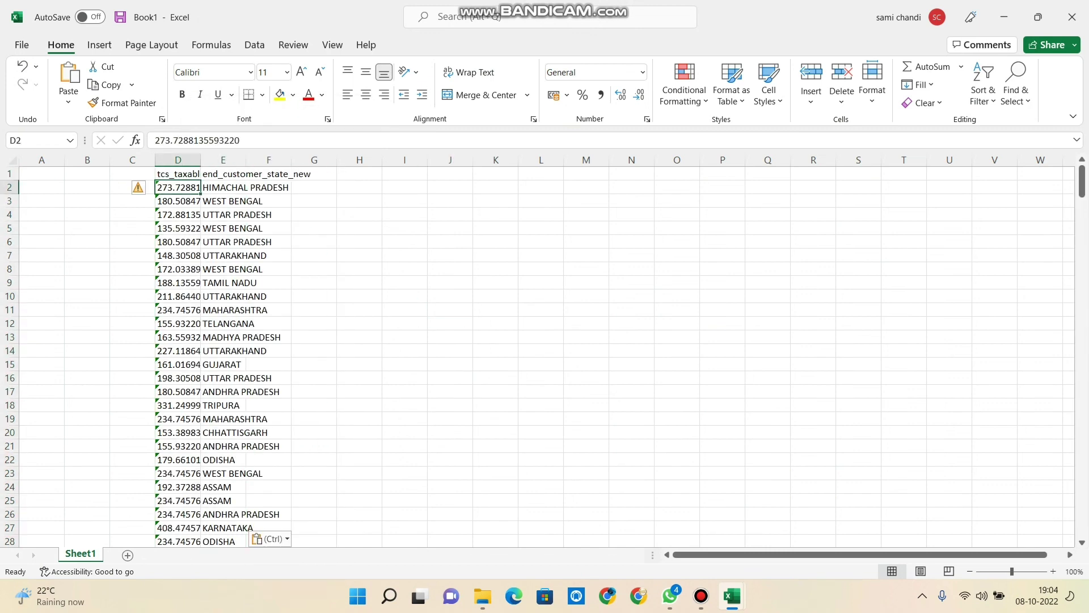
Step: Return to the ForwardReports workbook and copy the gst_rate data from S1 down to row 309
{"action": "left_click", "coordinate": [732, 596]}
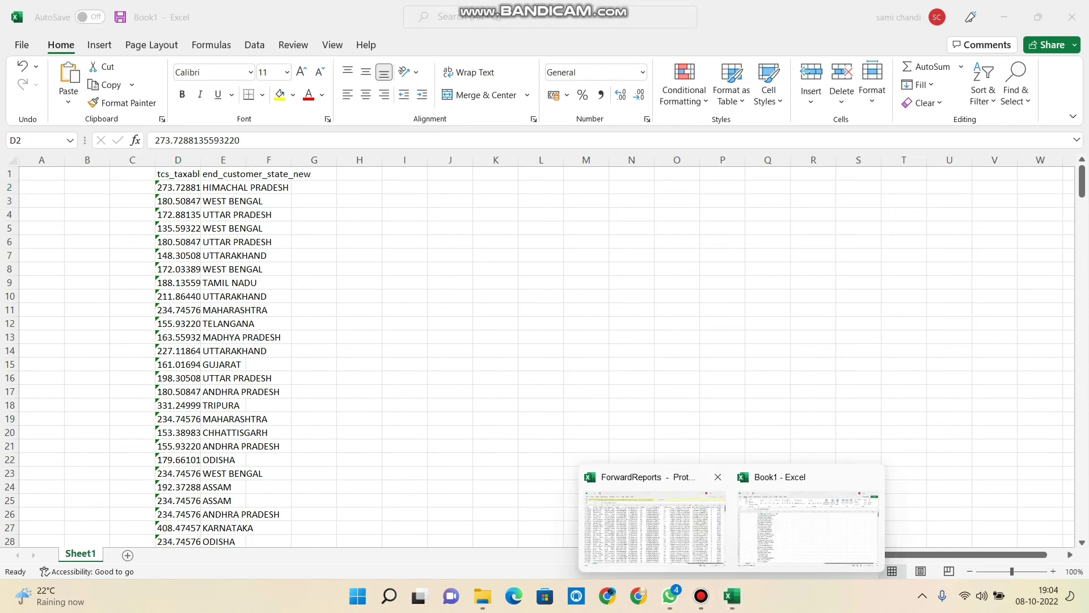
{"action": "left_click", "coordinate": [656, 528]}
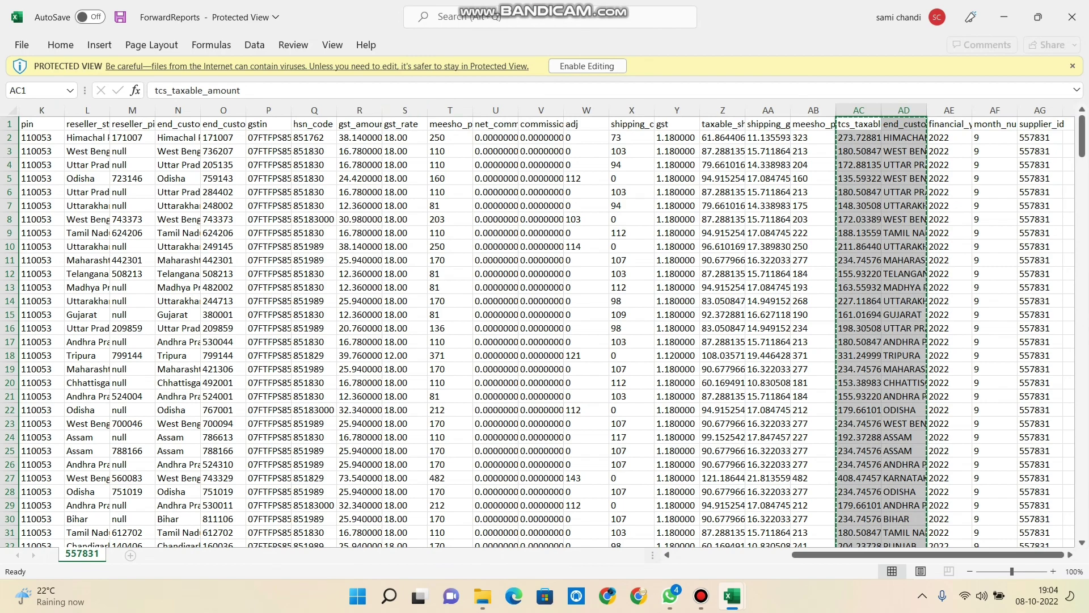
{"action": "left_click", "coordinate": [405, 138]}
{"action": "left_click_drag", "start_coordinate": [404, 124], "coordinate": [427, 513]}
{"action": "right_click", "coordinate": [397, 191]}
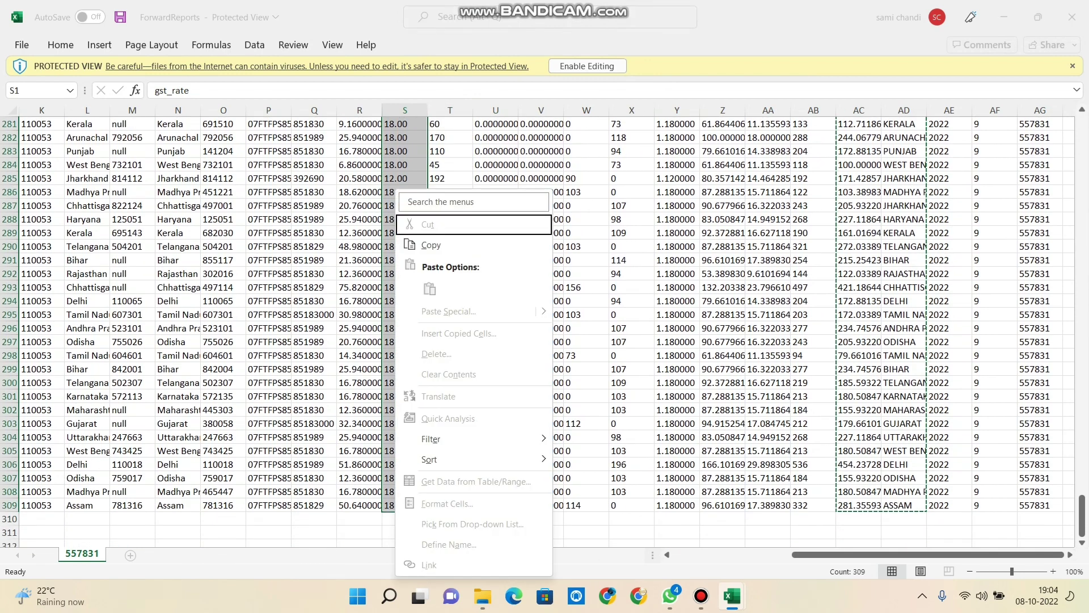
{"action": "left_click", "coordinate": [423, 246]}
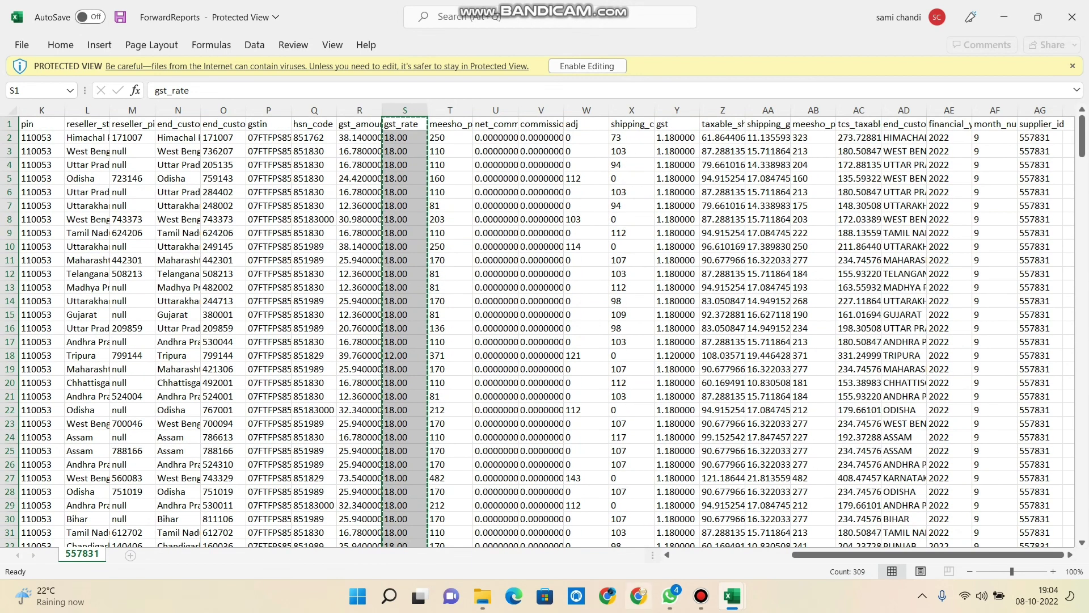
Step: Switch to the Book1 workbook and paste the copied gst_rate column starting at cell H1
{"action": "left_click", "coordinate": [732, 596]}
{"action": "left_click", "coordinate": [808, 528]}
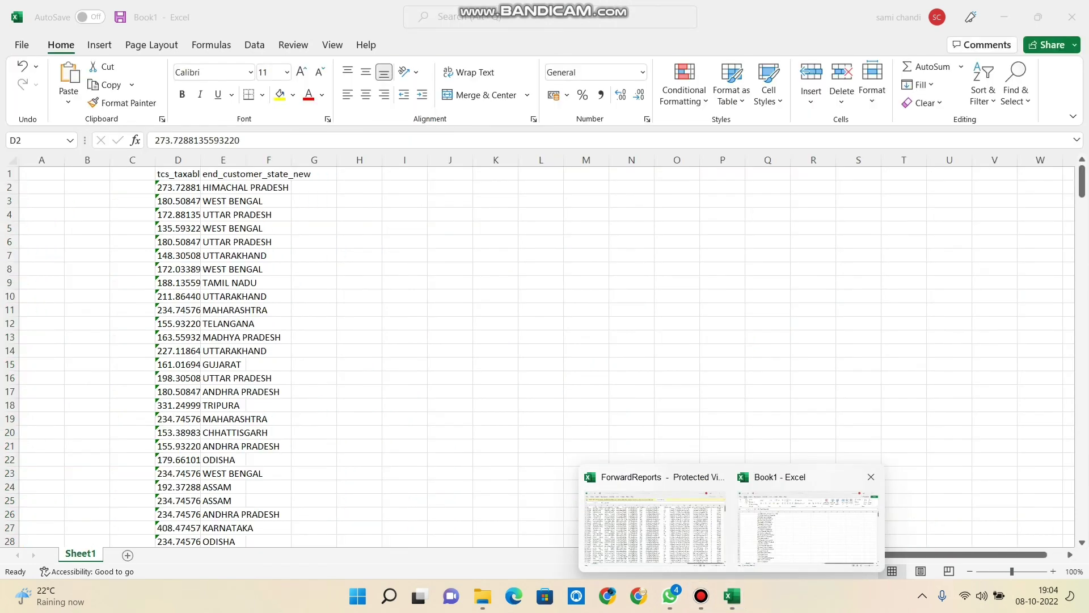
{"action": "left_click", "coordinate": [372, 174]}
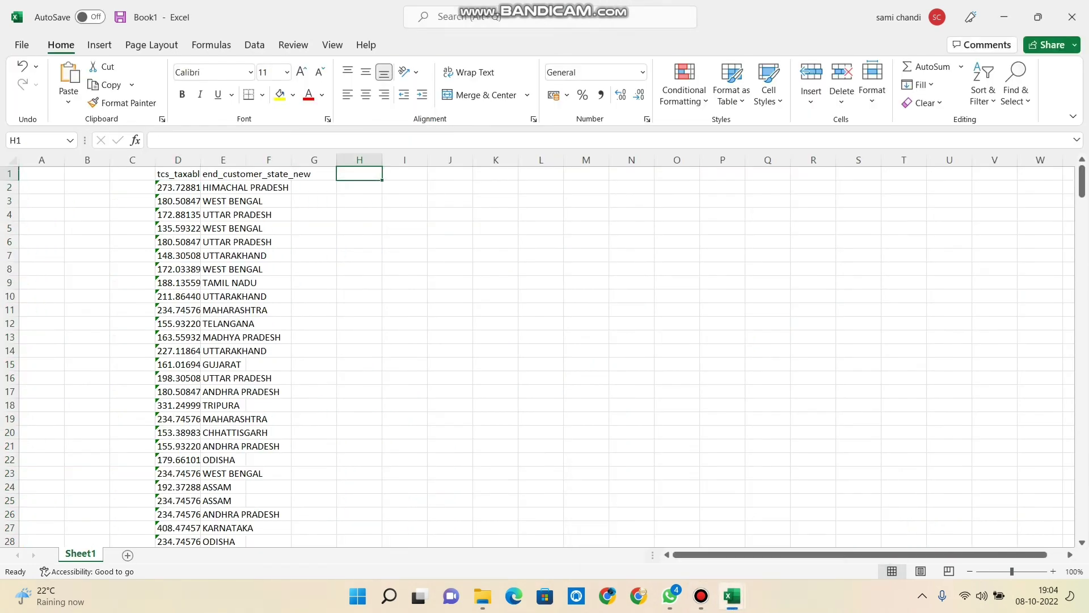
{"action": "right_click", "coordinate": [372, 173]}
{"action": "left_click", "coordinate": [408, 246]}
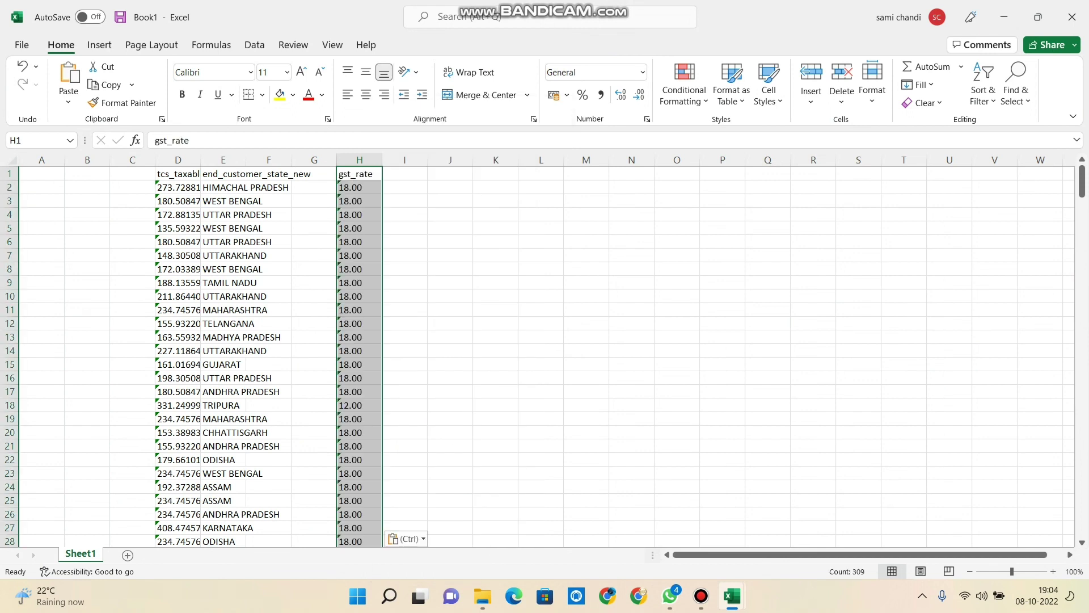
{"action": "left_click", "coordinate": [450, 228]}
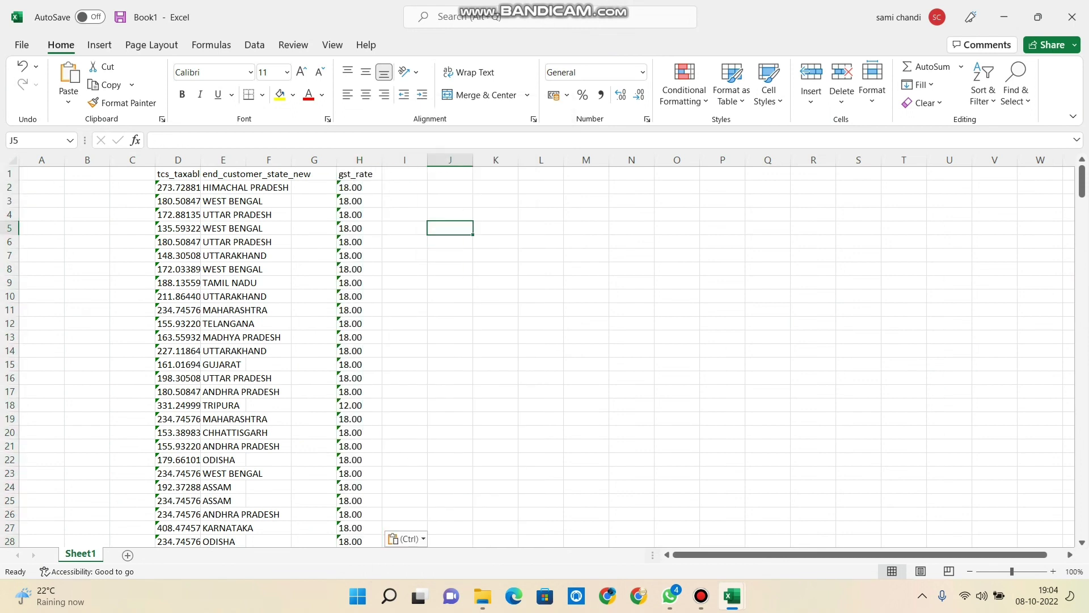
Step: Convert the gst_rate values in H2 through H309 from text to numbers
{"action": "left_click", "coordinate": [359, 187]}
{"action": "left_click_drag", "start_coordinate": [359, 316], "coordinate": [382, 546]}
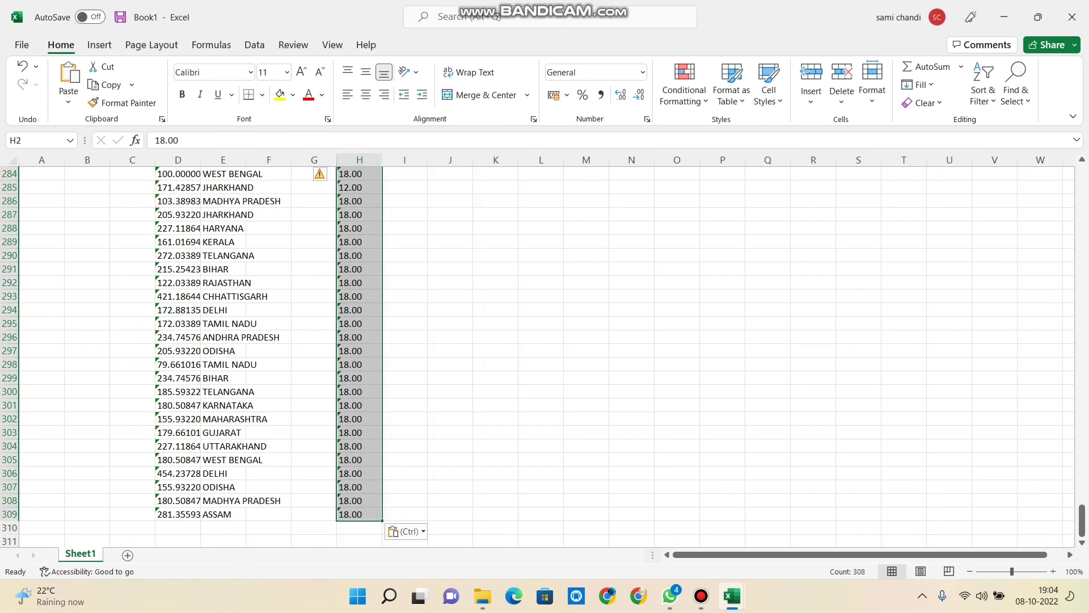
{"action": "left_click", "coordinate": [320, 173]}
{"action": "left_click", "coordinate": [386, 212]}
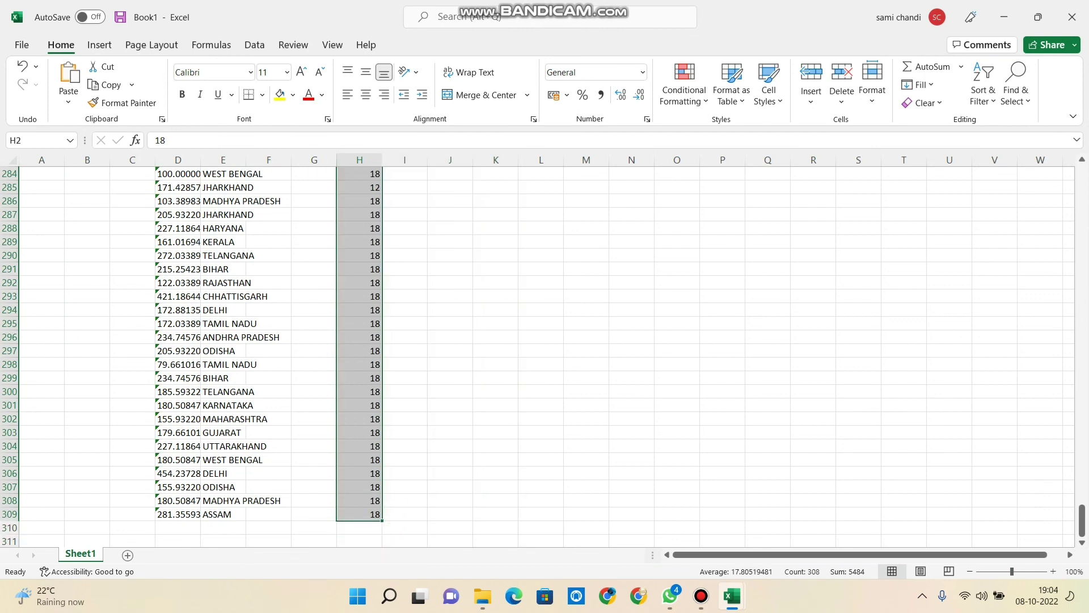
{"action": "scroll", "coordinate": [545, 352], "scroll_direction": "up", "scroll_amount": 13}
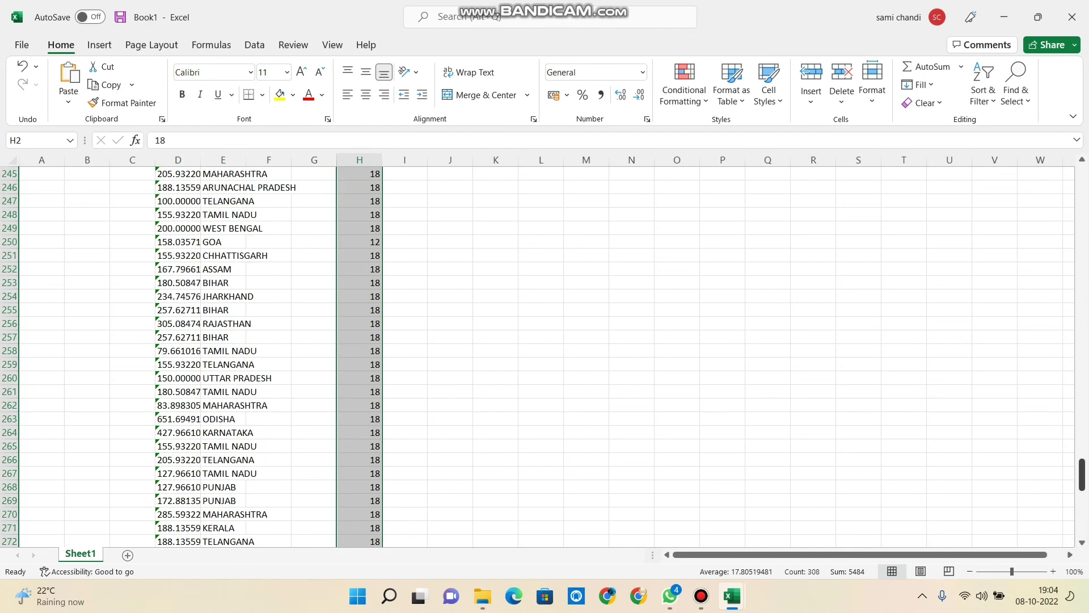
{"action": "left_click_drag", "start_coordinate": [1082, 475], "coordinate": [1082, 180]}
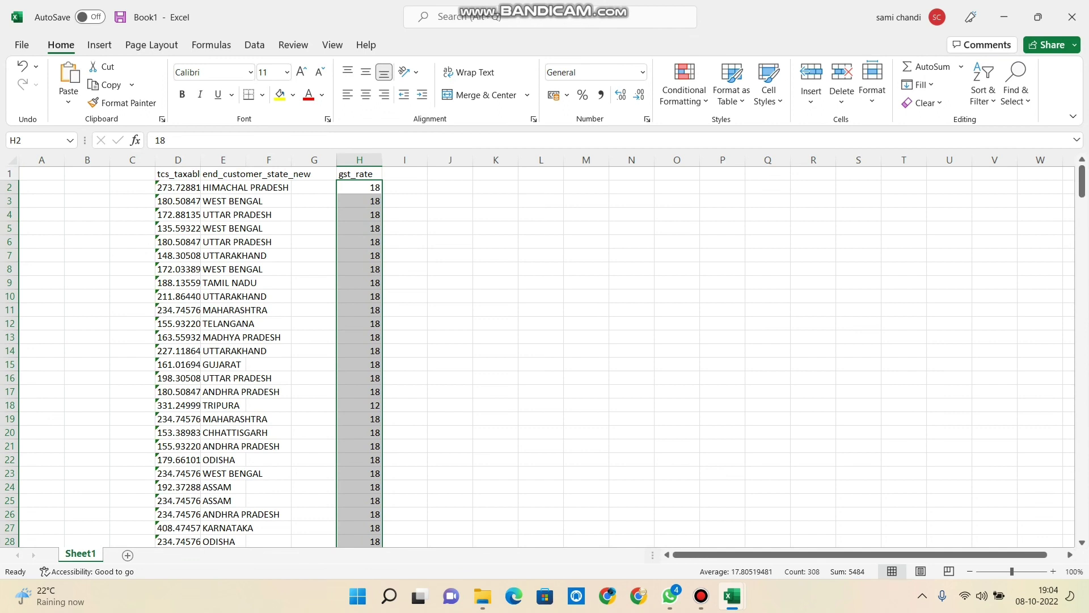
Step: Move the end_customer_state_new column from column E to column A
{"action": "left_click", "coordinate": [246, 173]}
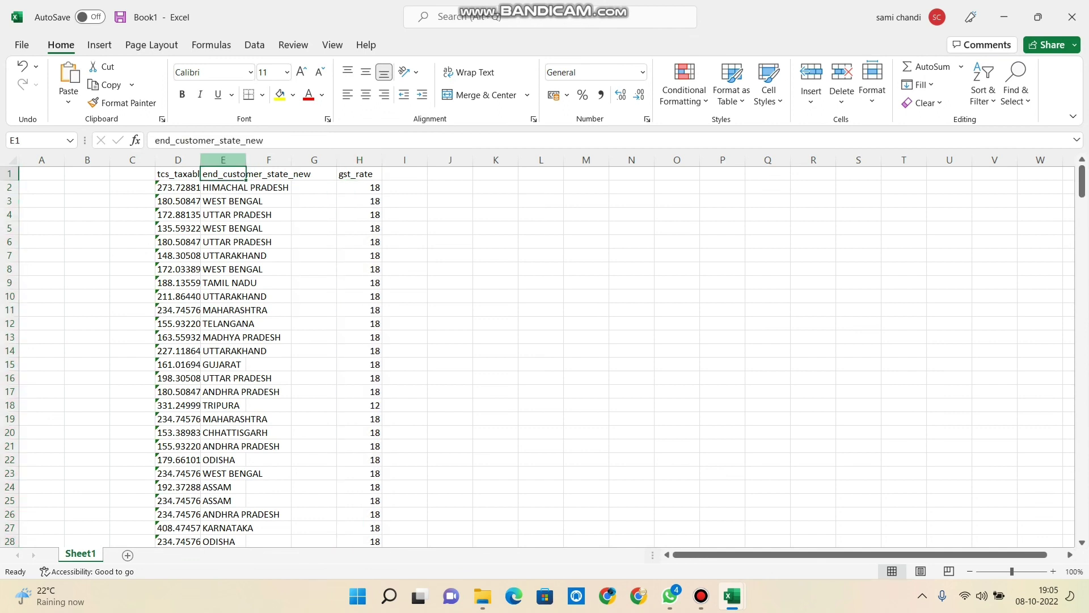
{"action": "left_click", "coordinate": [223, 159]}
{"action": "right_click", "coordinate": [224, 189]}
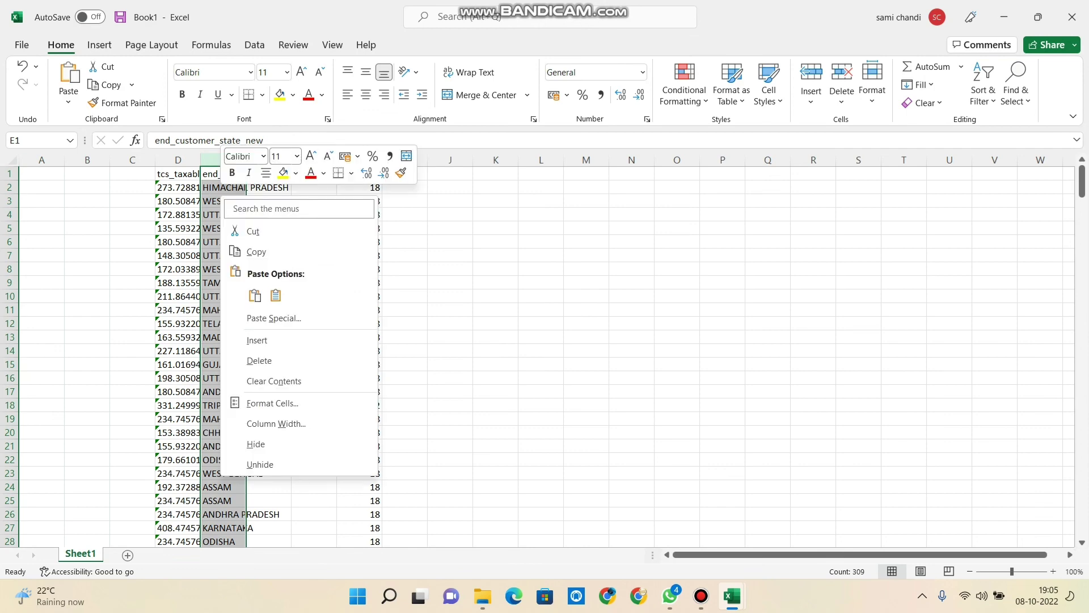
{"action": "left_click", "coordinate": [244, 231]}
{"action": "right_click", "coordinate": [39, 174]}
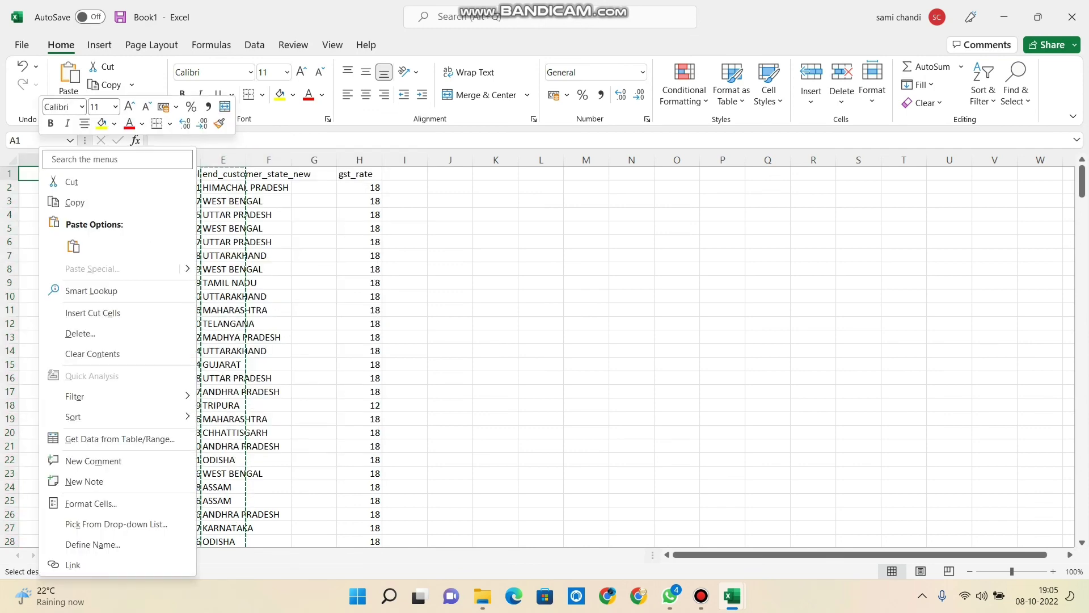
{"action": "left_click", "coordinate": [73, 246]}
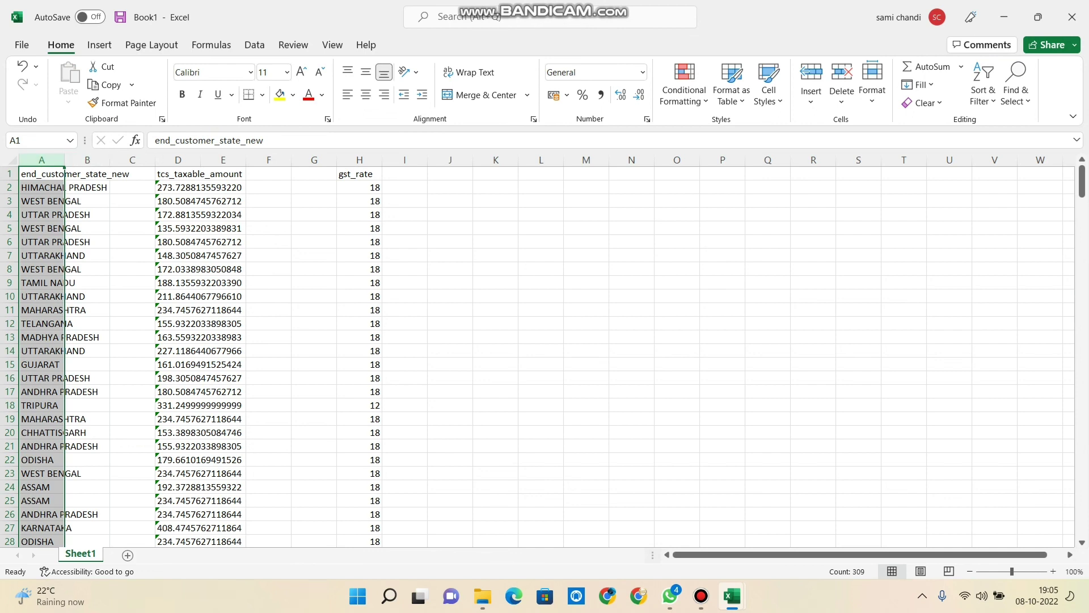
{"action": "left_click", "coordinate": [314, 310]}
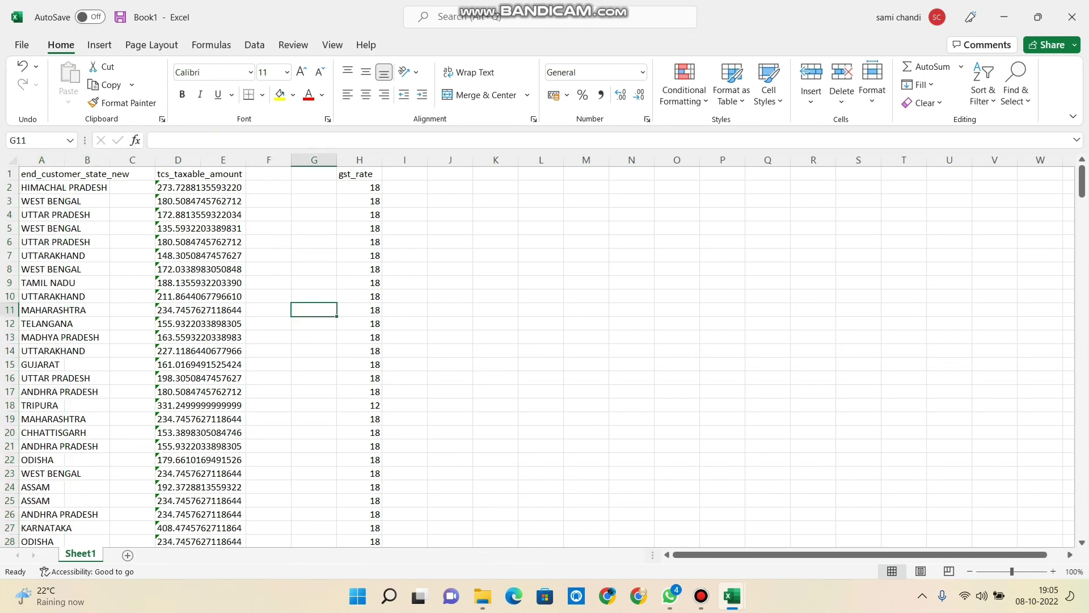
Step: Widen column A so the full customer state names and header fit inside it
{"action": "left_click", "coordinate": [42, 160]}
{"action": "left_click_drag", "start_coordinate": [65, 160], "coordinate": [195, 161]}
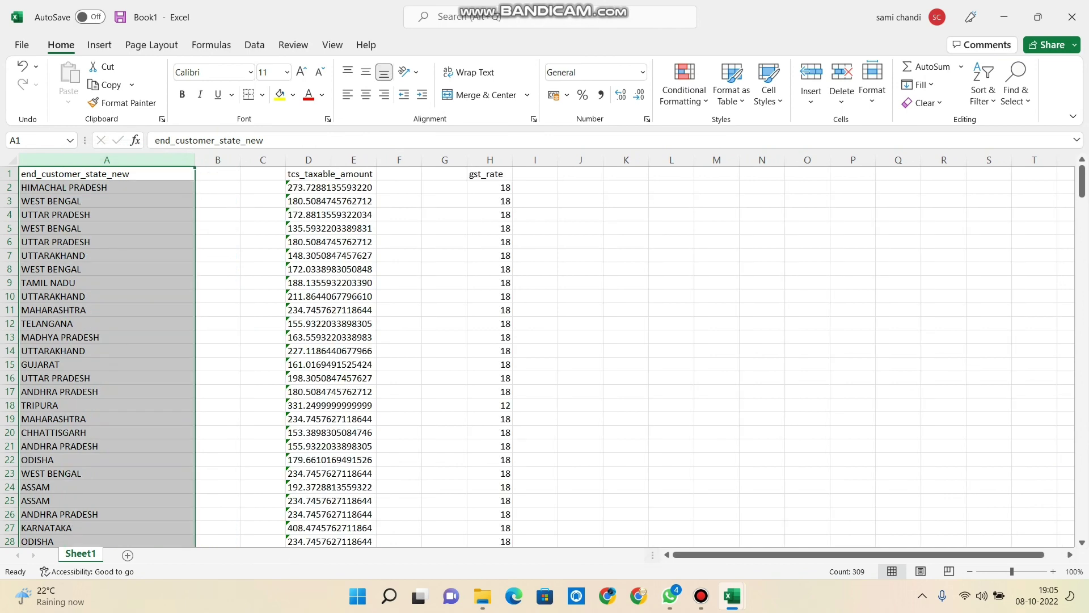
{"action": "left_click", "coordinate": [398, 242]}
Step: Convert the tcs_taxable_amount values in D2 through D309 from text to numbers
{"action": "left_click", "coordinate": [308, 187]}
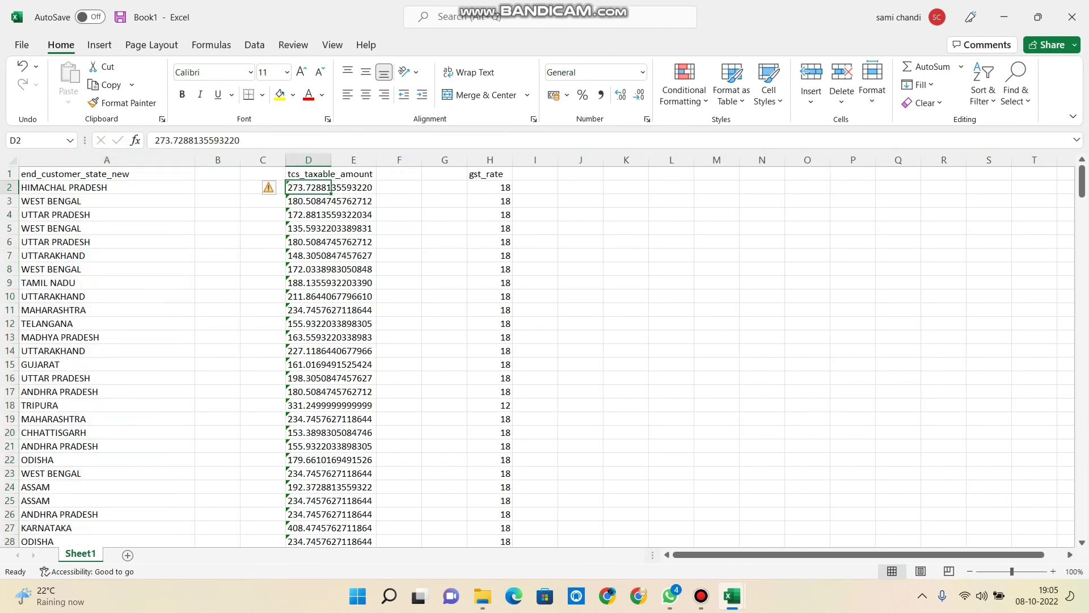
{"action": "left_click_drag", "start_coordinate": [330, 188], "coordinate": [376, 520]}
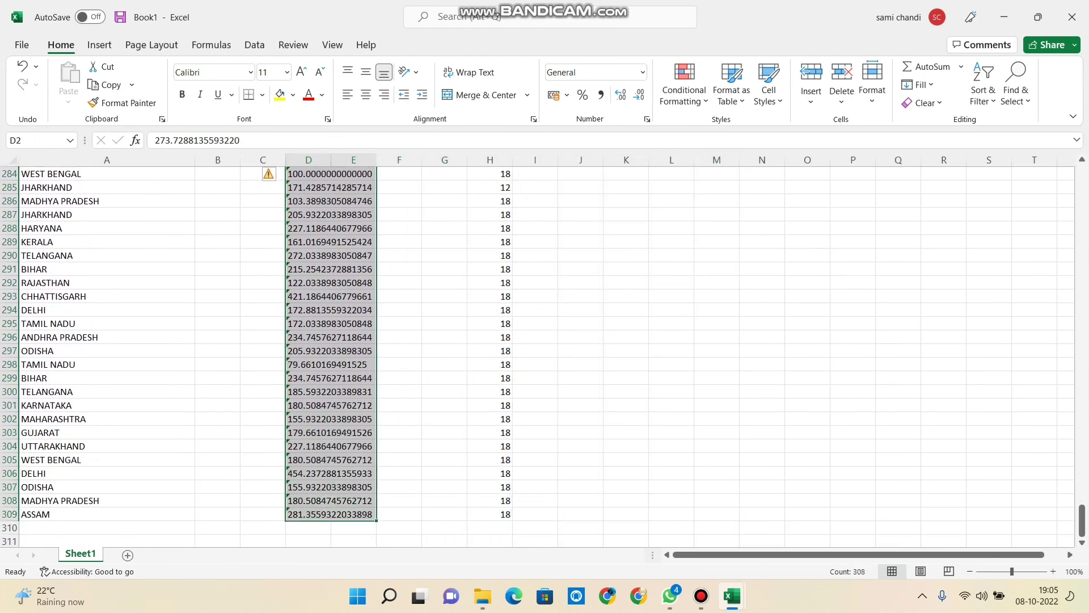
{"action": "left_click", "coordinate": [271, 174]}
{"action": "left_click", "coordinate": [321, 212]}
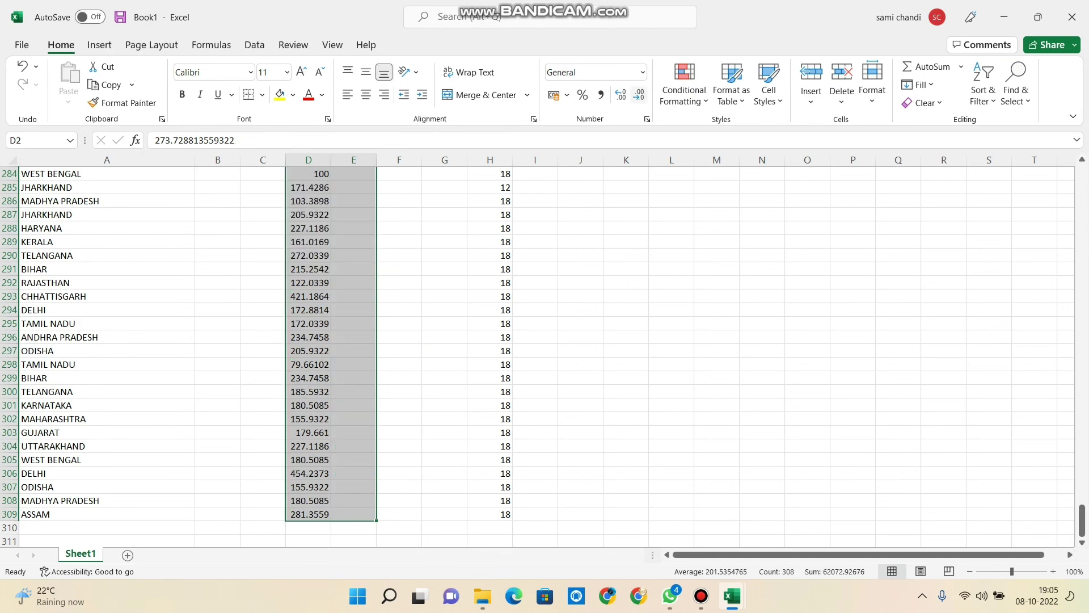
Step: Reduce the displayed decimals of the tcs_taxable_amount values to zero places
{"action": "left_click", "coordinate": [639, 95]}
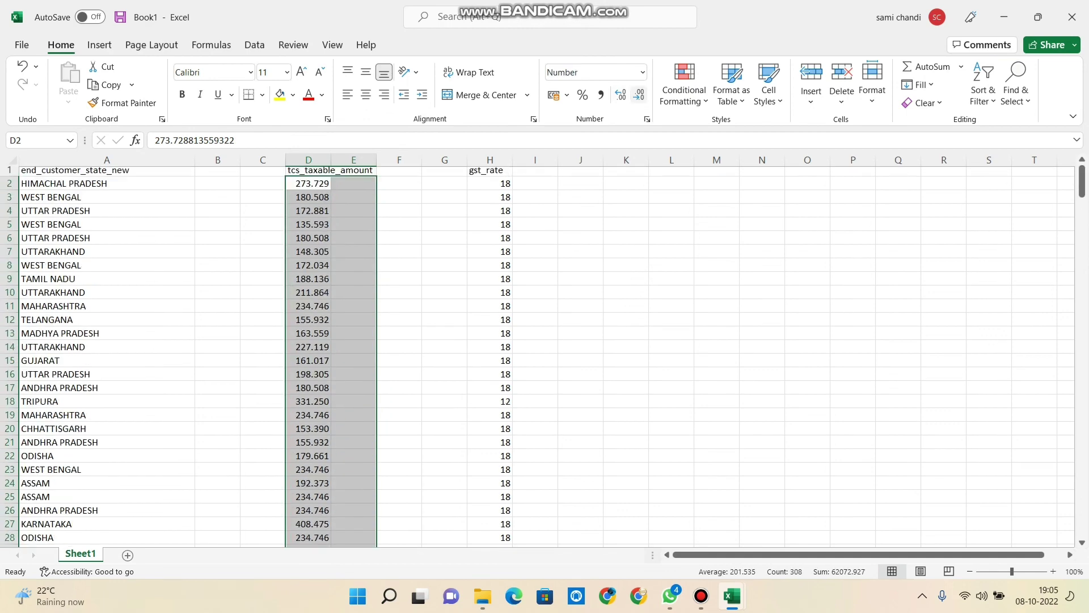
{"action": "left_click", "coordinate": [639, 96]}
{"action": "left_click", "coordinate": [639, 96]}
{"action": "left_click", "coordinate": [638, 96]}
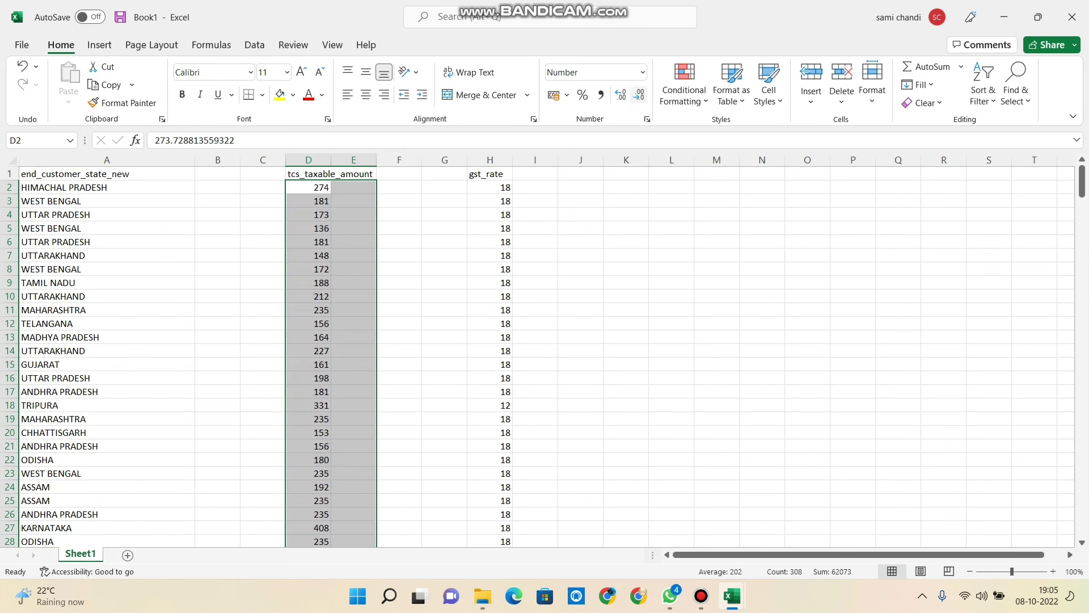
{"action": "left_click", "coordinate": [444, 227]}
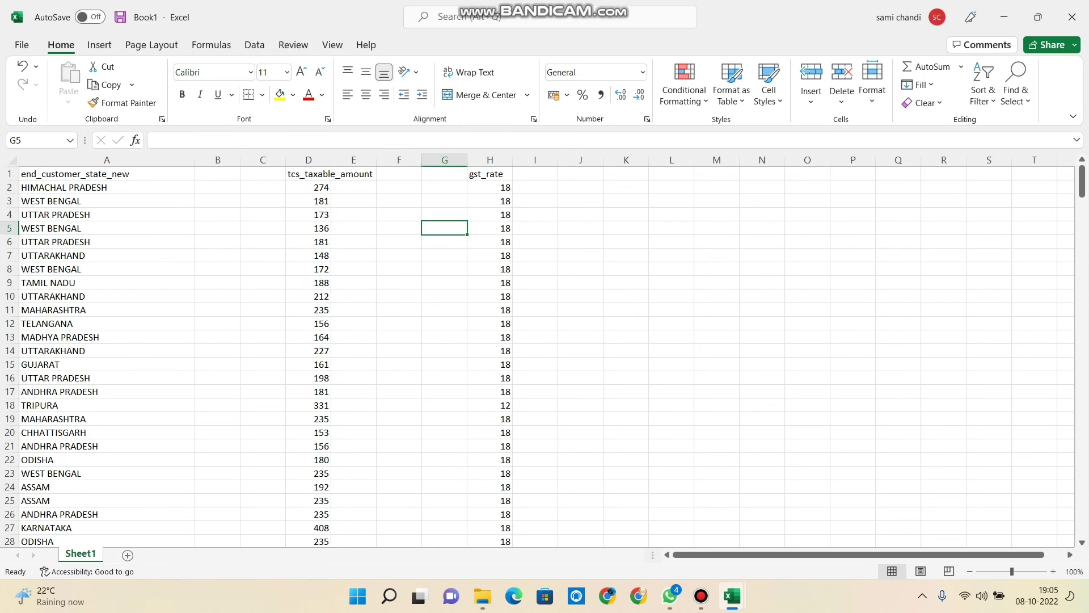
Step: Move the tcs_taxable_amount column from column D to column B, beside the customer states
{"action": "left_click", "coordinate": [308, 160]}
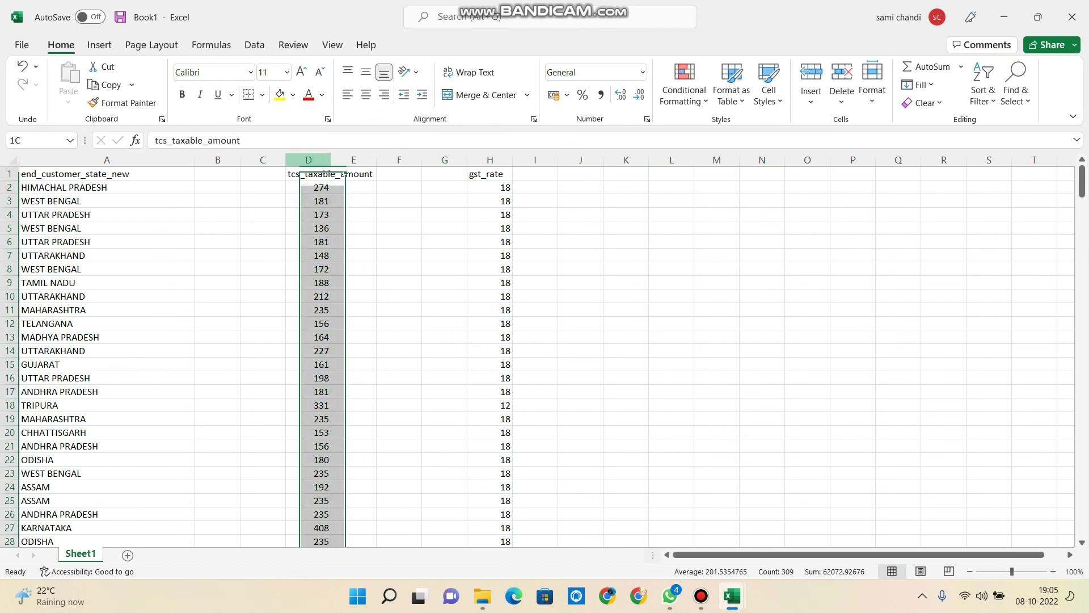
{"action": "right_click", "coordinate": [315, 187]}
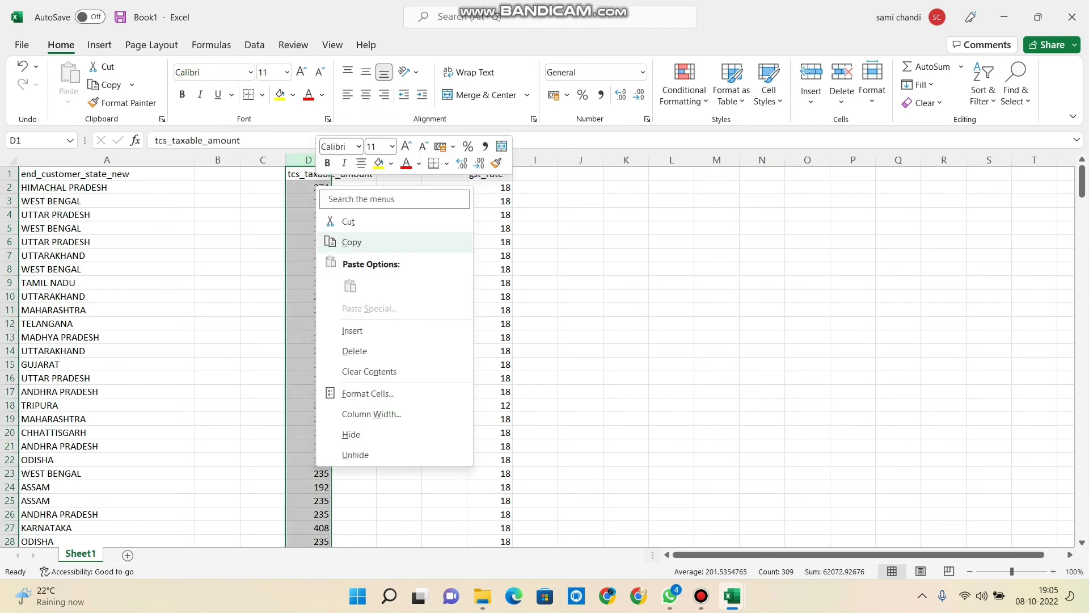
{"action": "left_click", "coordinate": [346, 221]}
{"action": "right_click", "coordinate": [210, 174]}
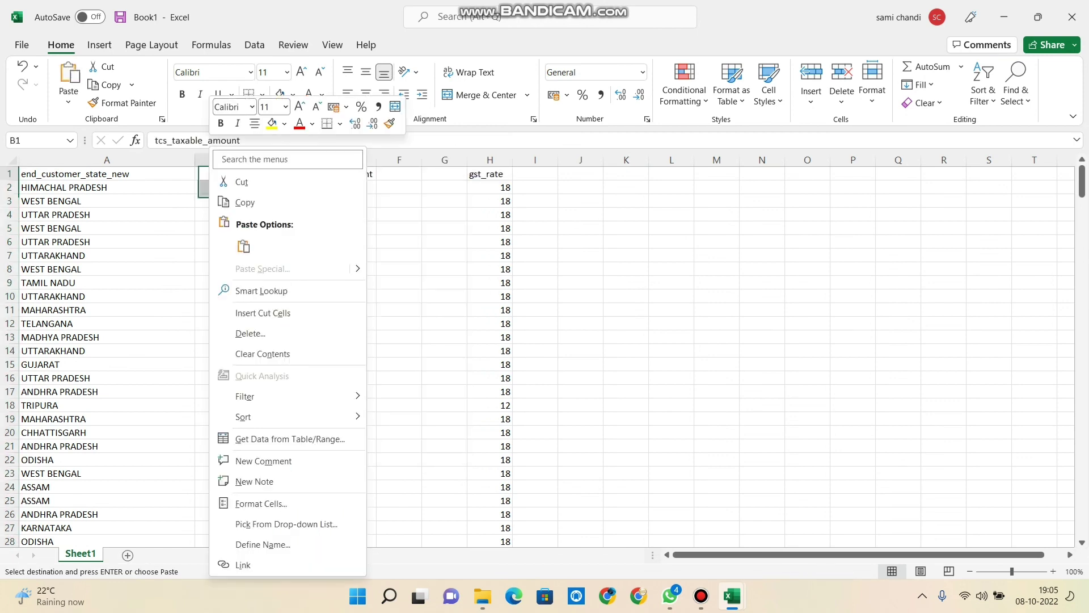
{"action": "left_click", "coordinate": [243, 246]}
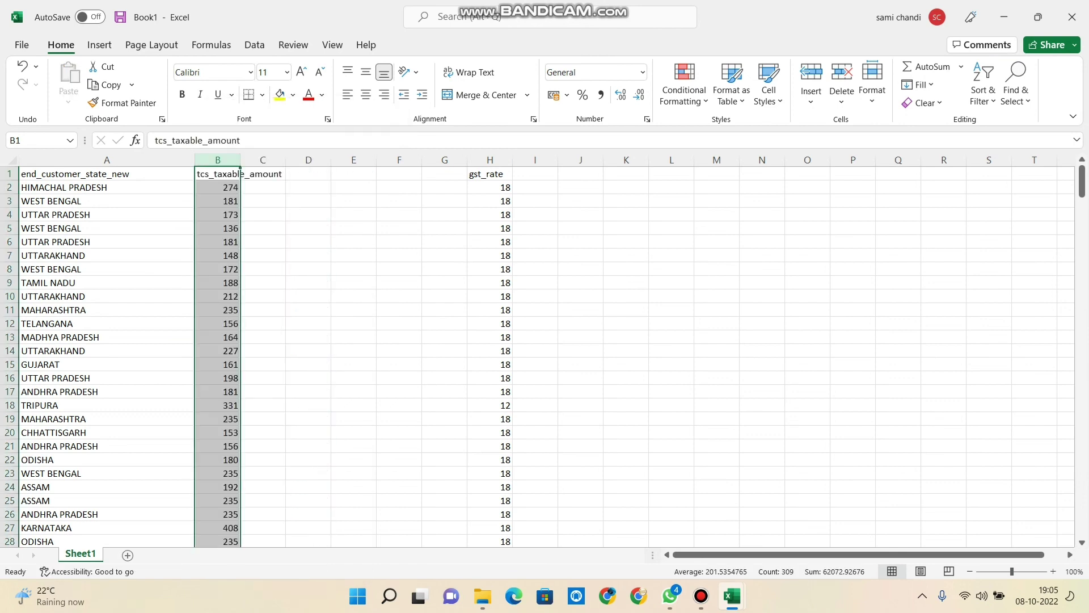
Step: Widen column B to fit its header and move the gst_rate column from column H to column D
{"action": "left_click", "coordinate": [491, 160]}
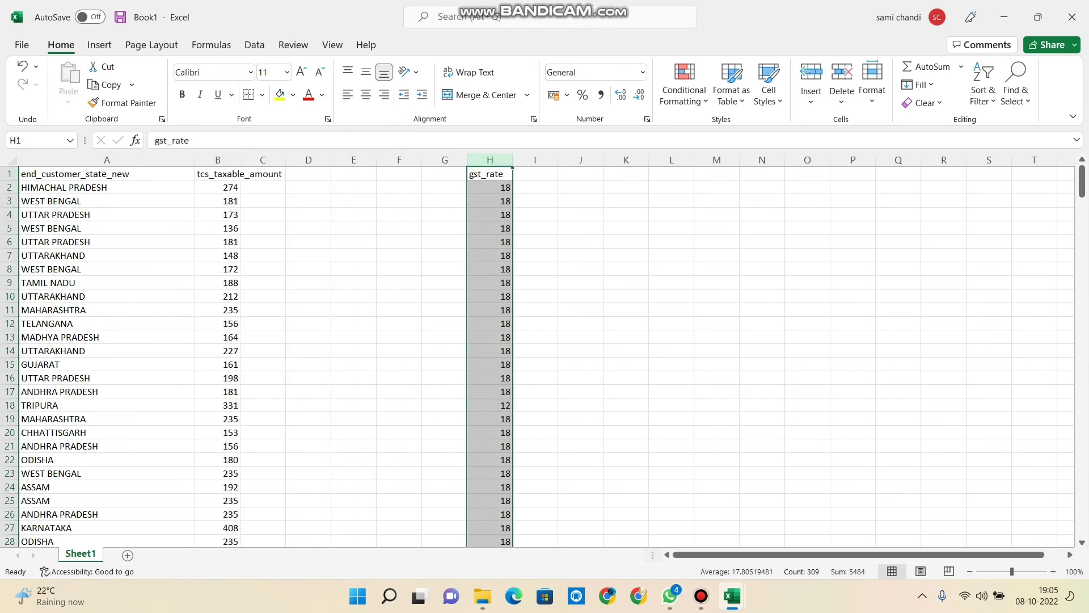
{"action": "right_click", "coordinate": [491, 160]}
{"action": "left_click", "coordinate": [525, 220]}
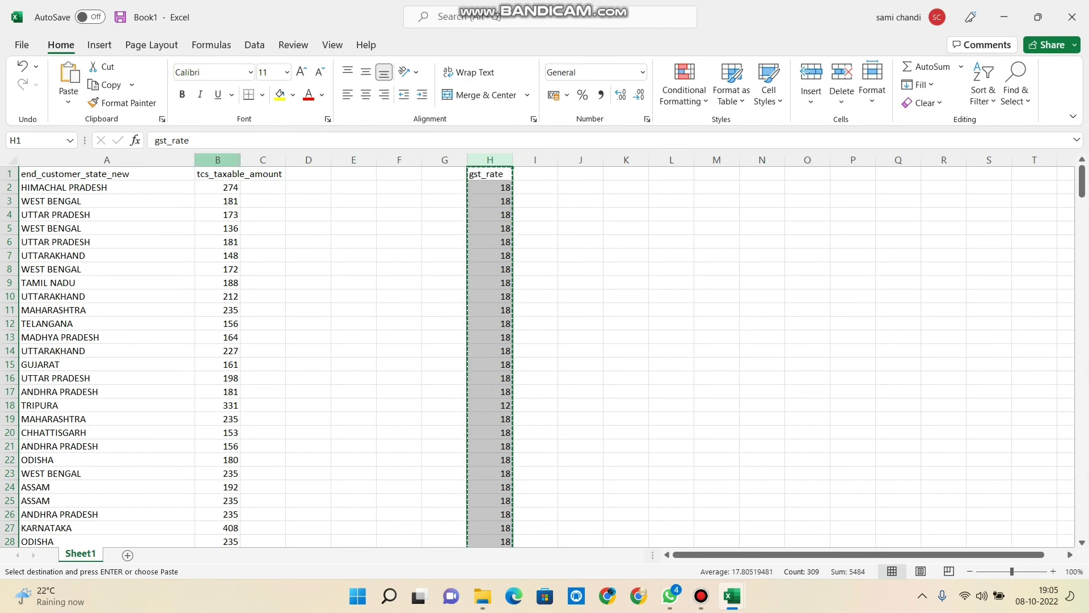
{"action": "left_click", "coordinate": [218, 160]}
{"action": "left_click_drag", "start_coordinate": [240, 160], "coordinate": [317, 160]}
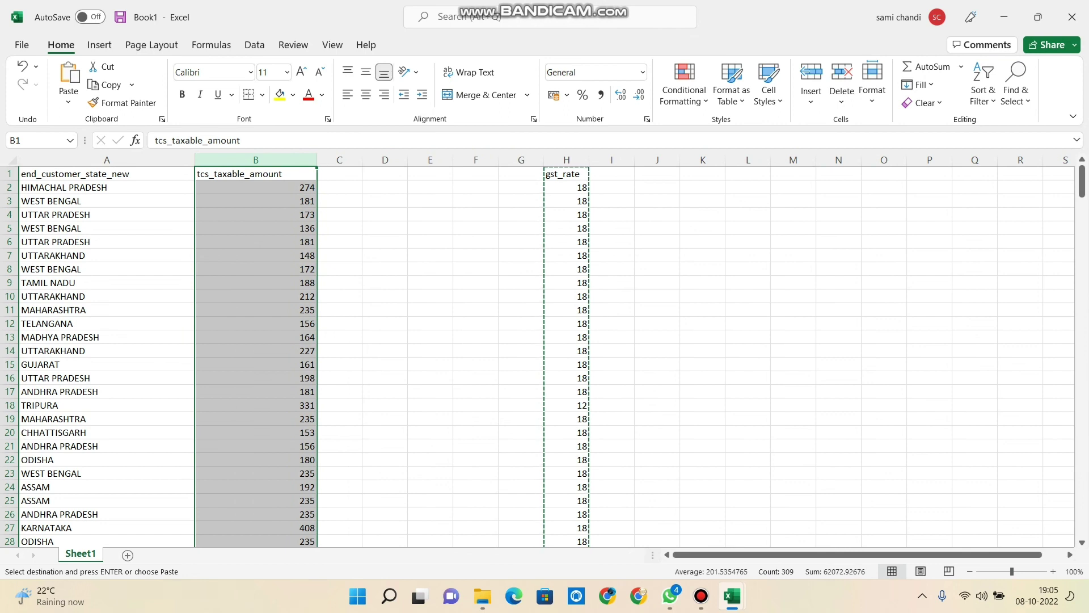
{"action": "right_click", "coordinate": [387, 159]}
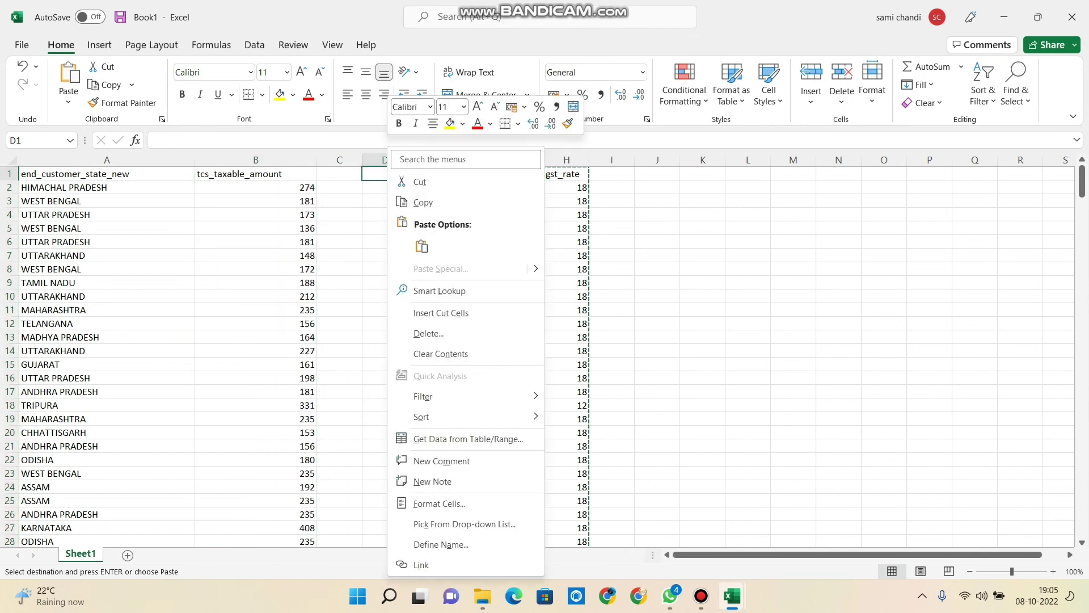
{"action": "left_click", "coordinate": [421, 246]}
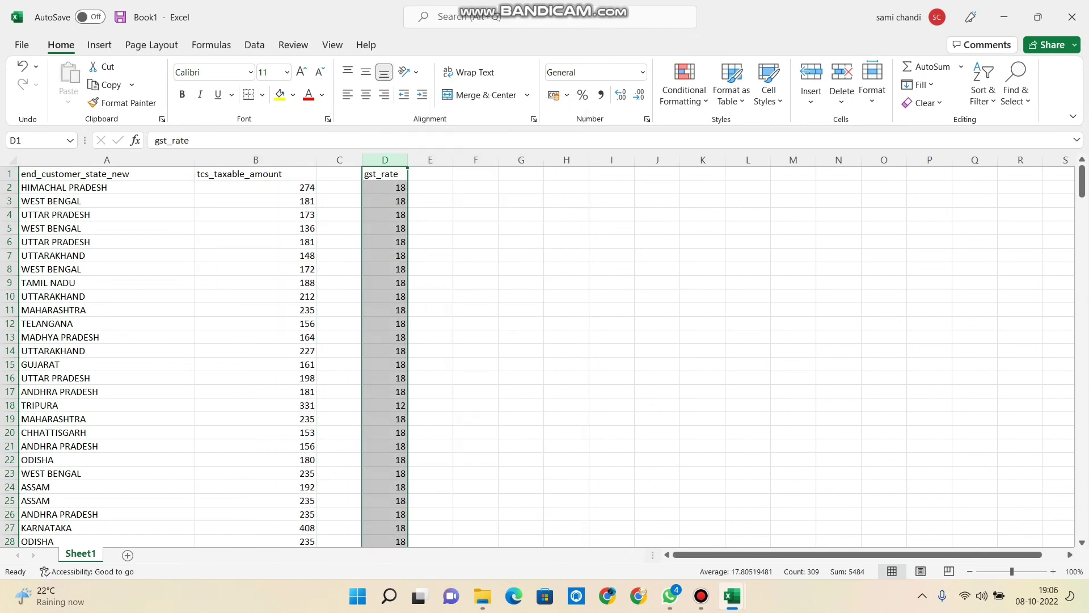
Step: Move the gst_rate column from column D to column C and widen column C well beyond its header
{"action": "right_click", "coordinate": [381, 192]}
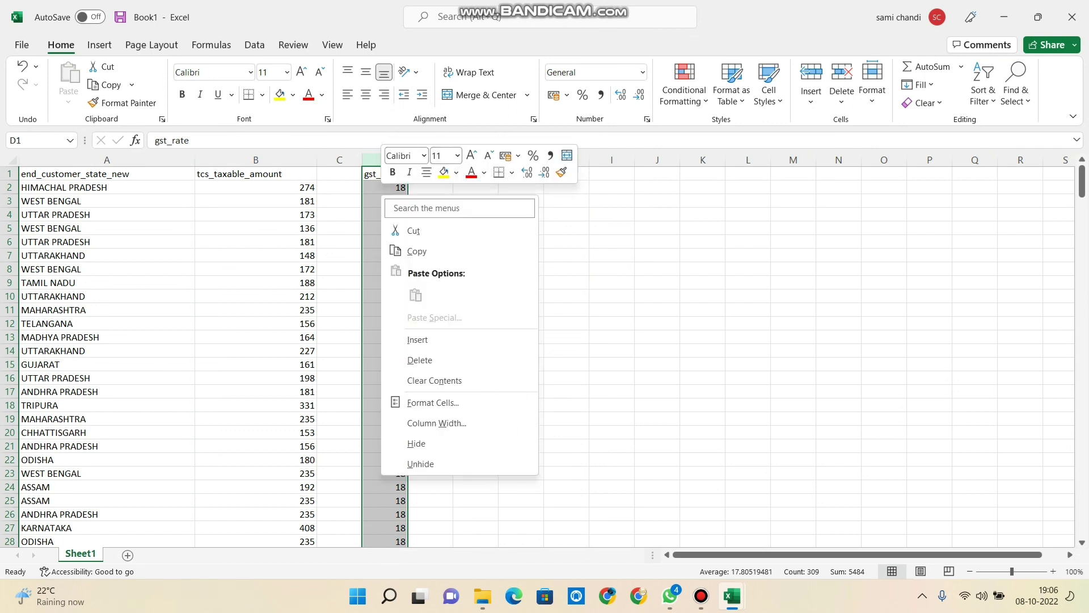
{"action": "left_click", "coordinate": [408, 229]}
{"action": "right_click", "coordinate": [346, 173]}
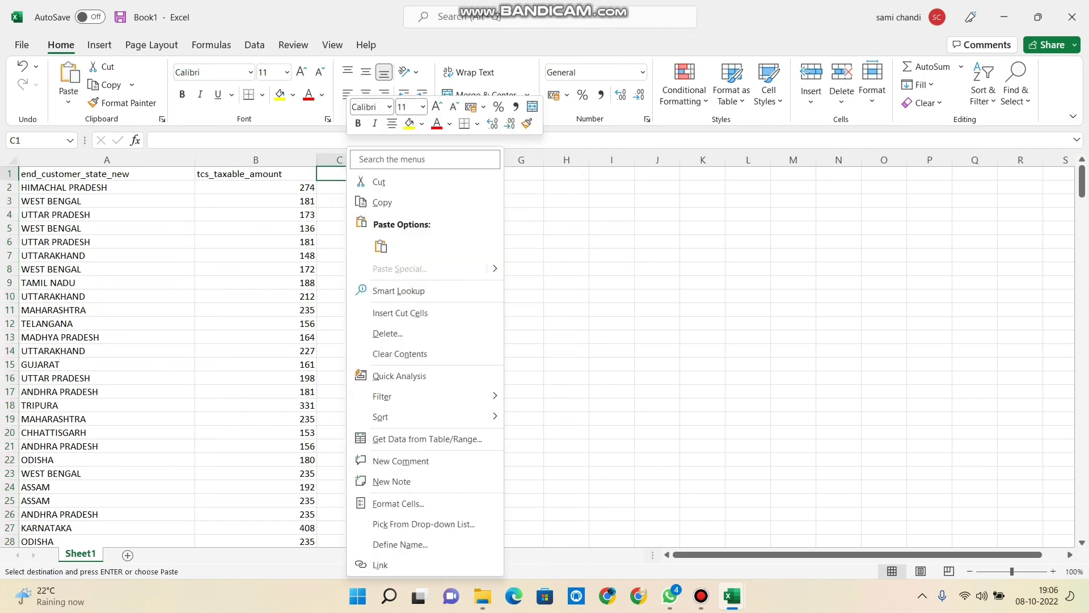
{"action": "left_click", "coordinate": [381, 246]}
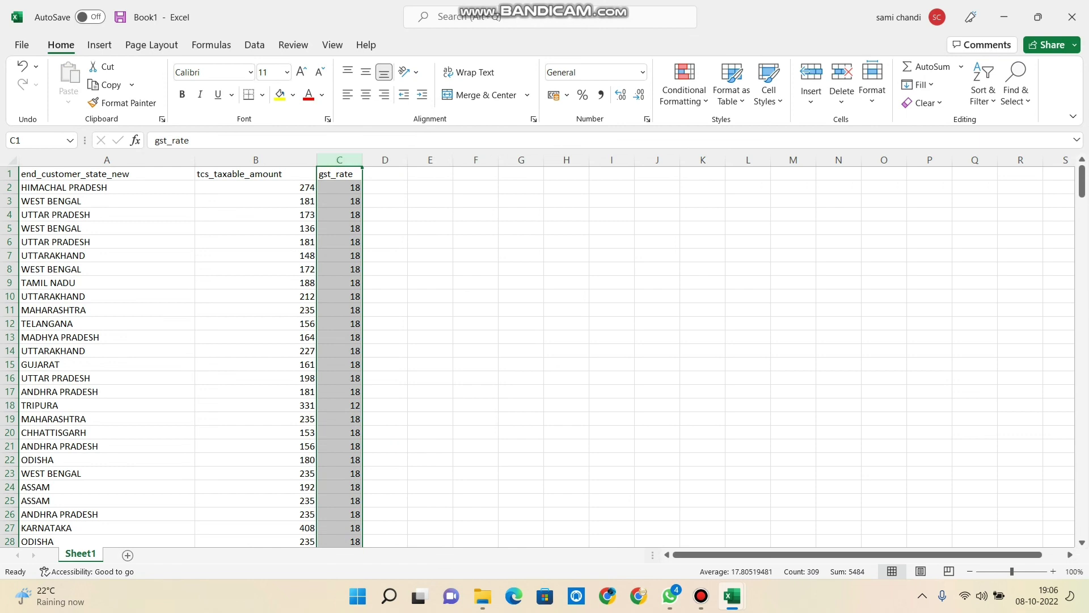
{"action": "left_click_drag", "start_coordinate": [362, 160], "coordinate": [561, 160]}
{"action": "left_click", "coordinate": [720, 254]}
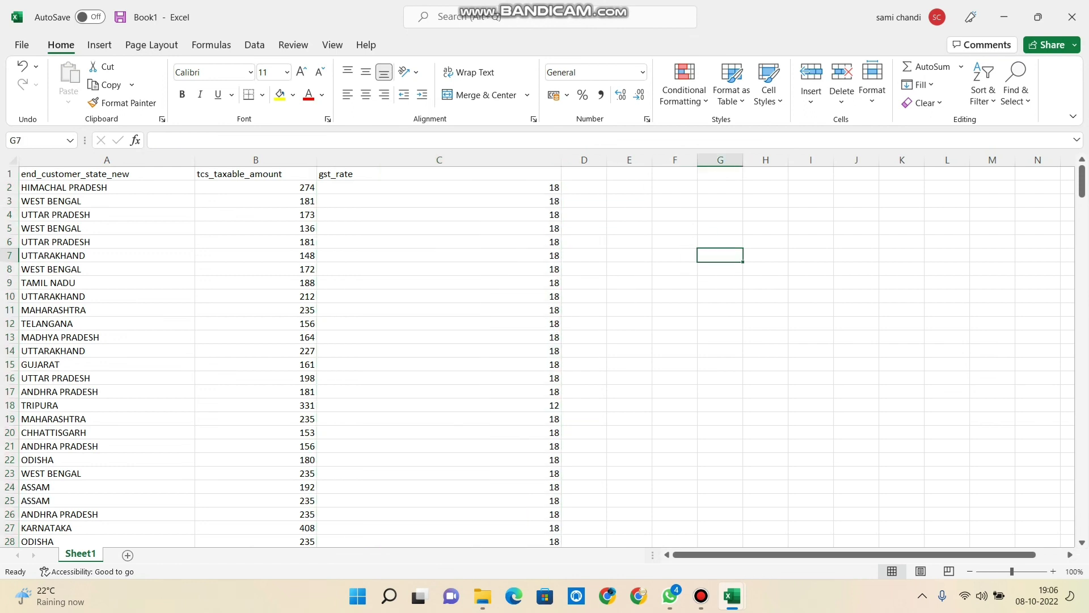
Step: Rename Sheet1 as "total forward tax"
{"action": "scroll", "coordinate": [543, 355], "scroll_direction": "down", "scroll_amount": 9}
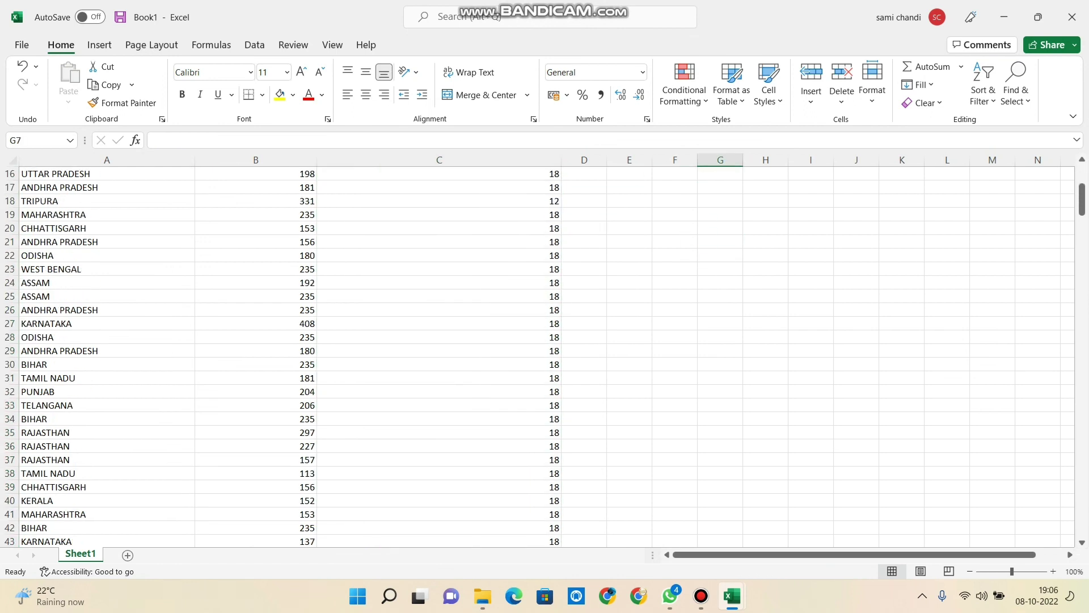
{"action": "right_click", "coordinate": [80, 554]}
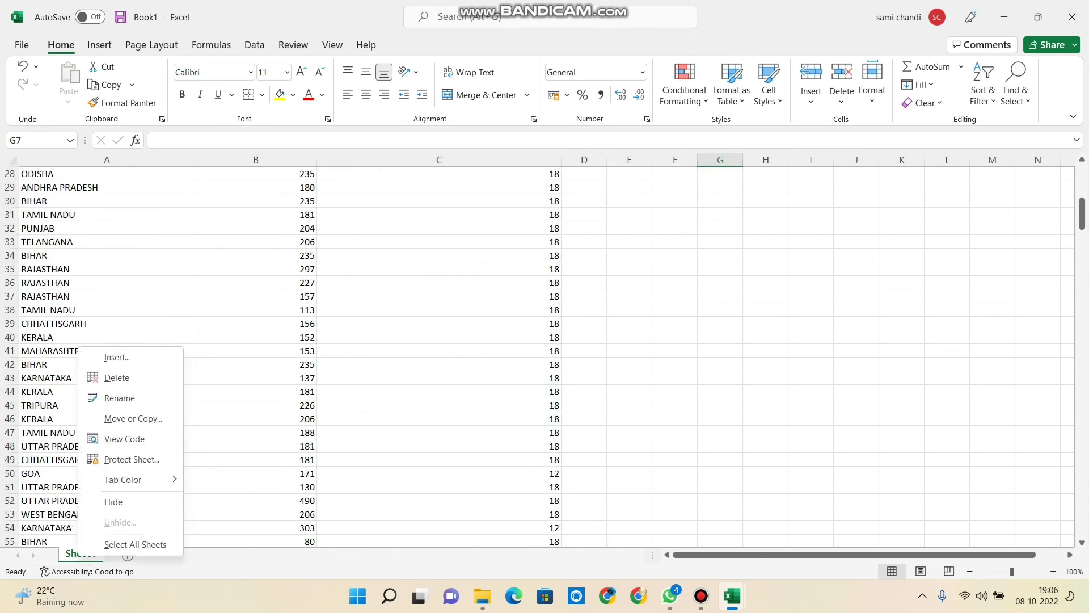
{"action": "left_click", "coordinate": [119, 398]}
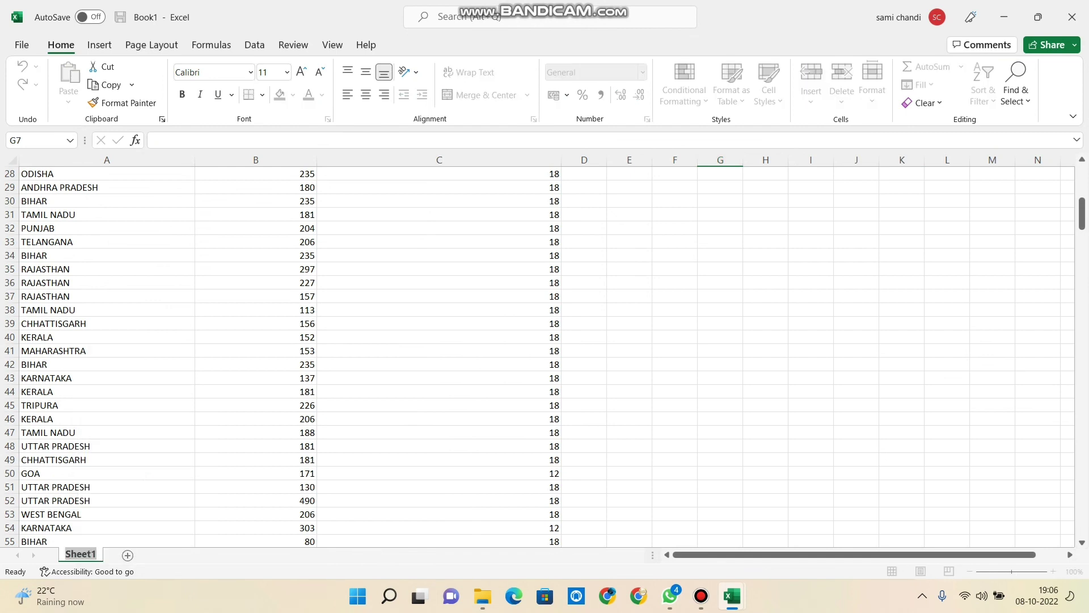
{"action": "type", "text": "total forward tax"}
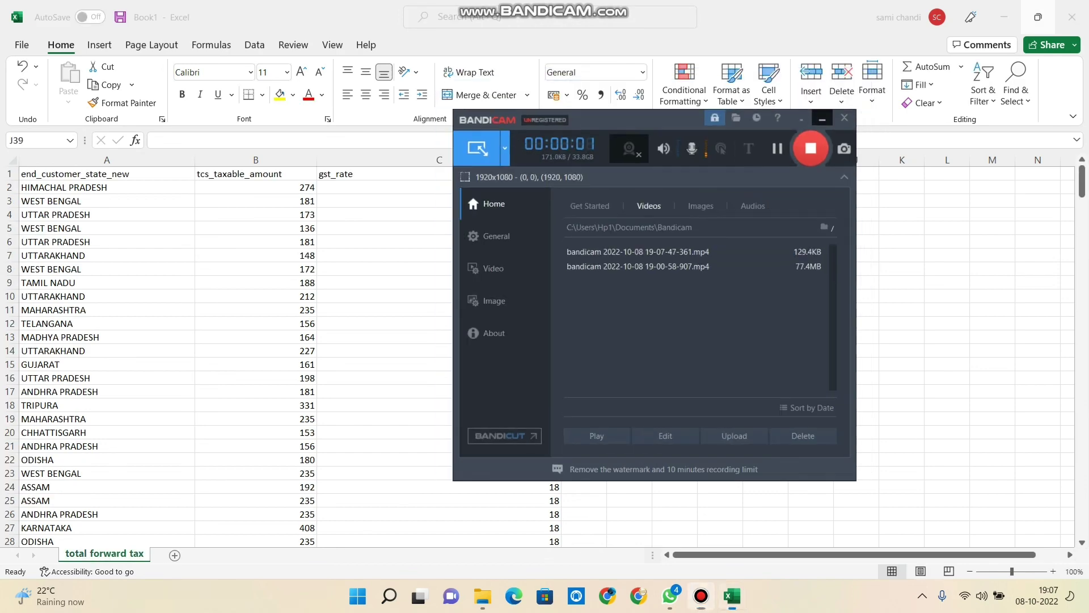
Step: Look through the gst_rate column of the total forward tax sheet to see which tax rates occur
{"action": "left_click", "coordinate": [834, 79]}
{"action": "scroll", "coordinate": [545, 352], "scroll_direction": "down", "scroll_amount": 15}
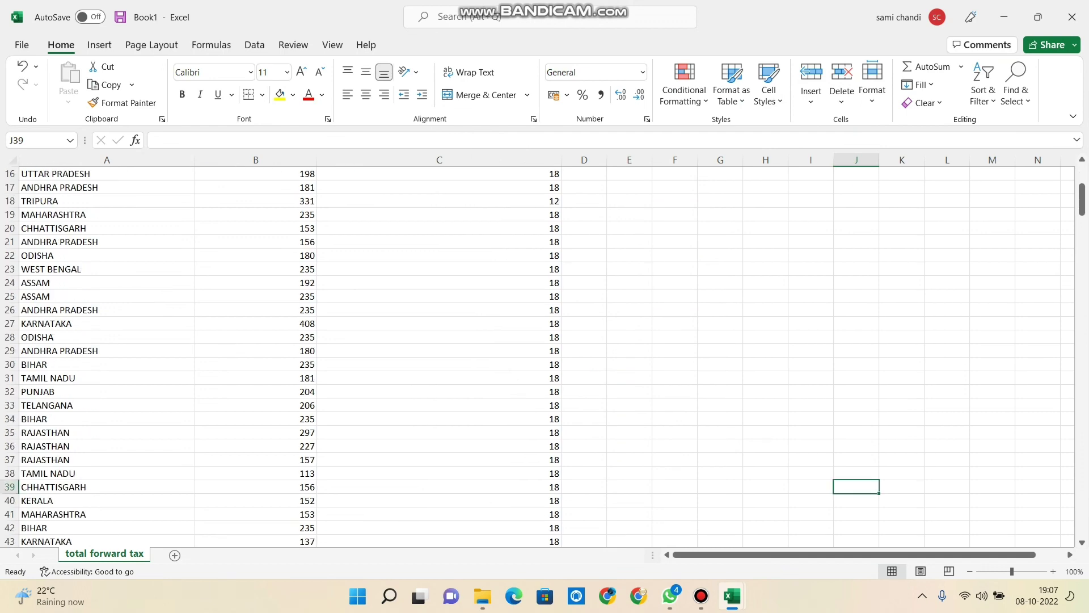
{"action": "scroll", "coordinate": [544, 352], "scroll_direction": "down", "scroll_amount": 14}
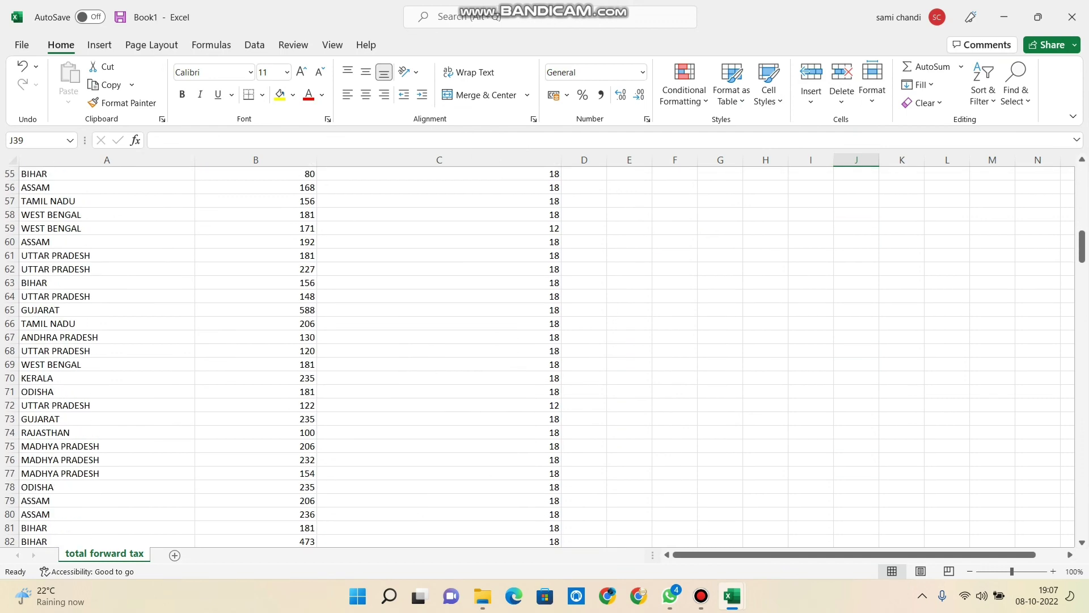
{"action": "scroll", "coordinate": [544, 352], "scroll_direction": "down", "scroll_amount": 9}
{"action": "scroll", "coordinate": [544, 352], "scroll_direction": "up", "scroll_amount": 20}
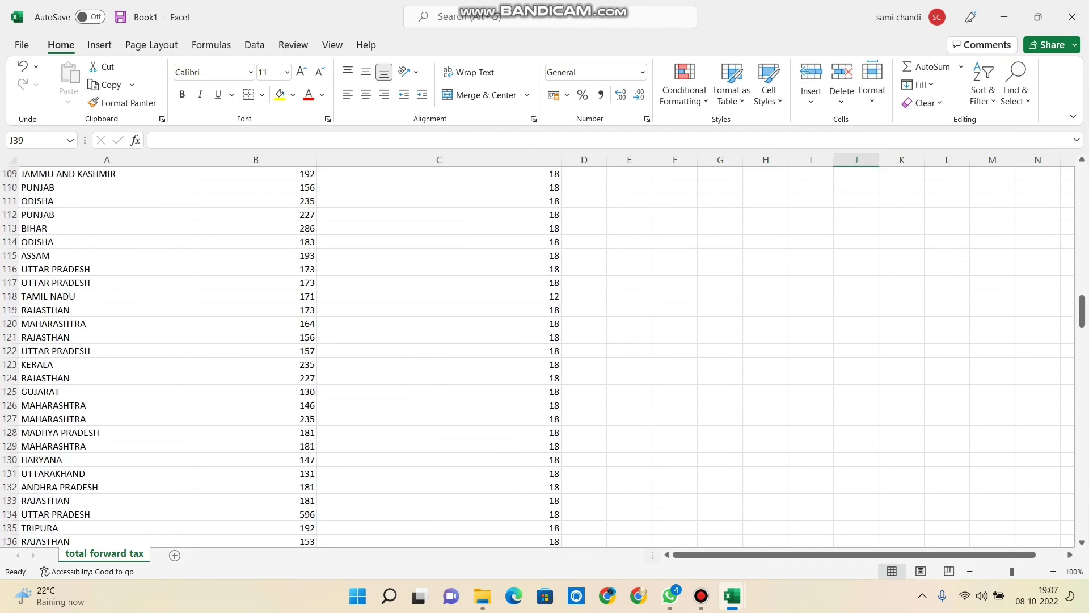
{"action": "scroll", "coordinate": [545, 351], "scroll_direction": "up", "scroll_amount": 15}
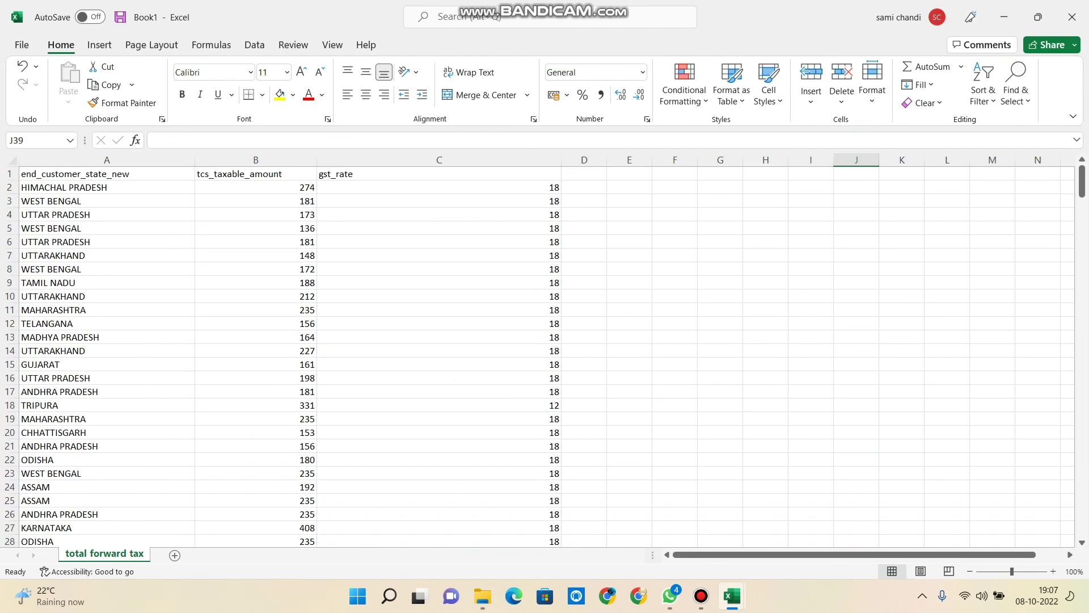
{"action": "left_click", "coordinate": [438, 405]}
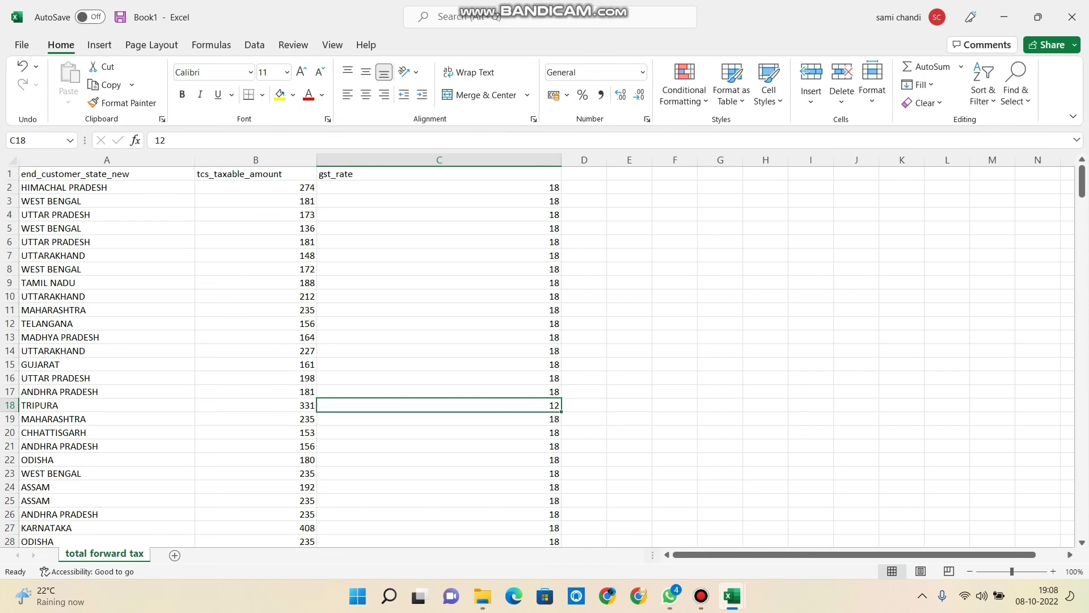
Step: Add a new sheet after total forward tax and name it "18%"
{"action": "left_click", "coordinate": [174, 555]}
{"action": "right_click", "coordinate": [173, 554]}
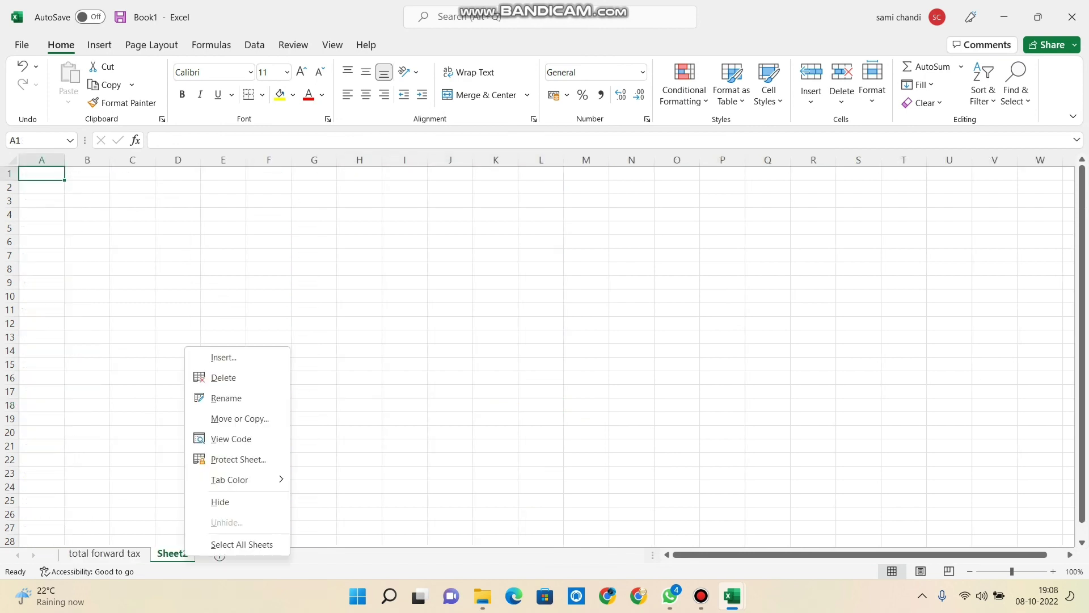
{"action": "left_click", "coordinate": [224, 397]}
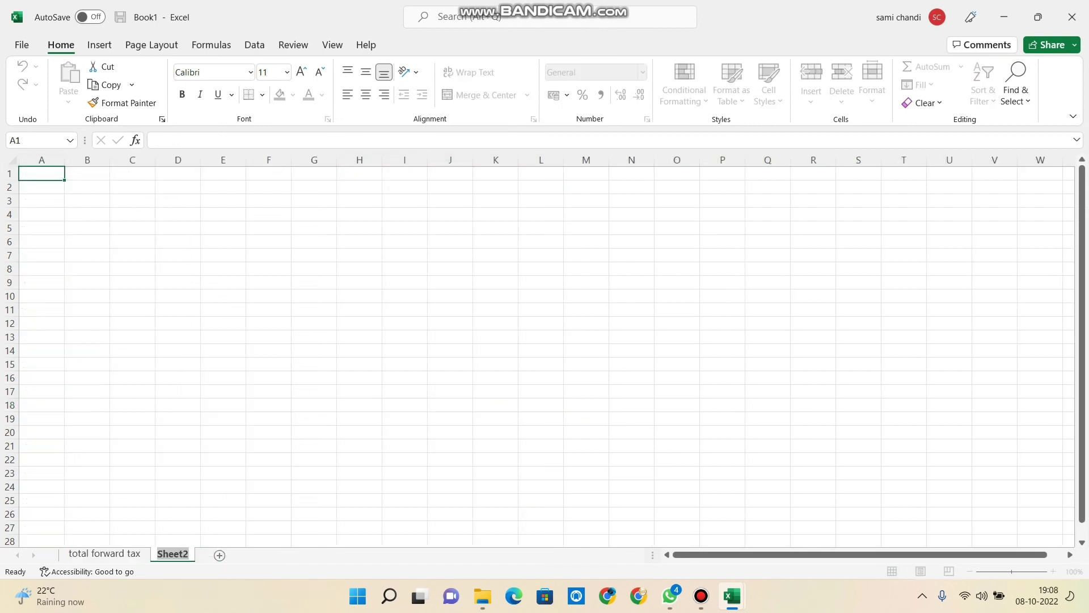
{"action": "type", "text": "18%"}
{"action": "left_click", "coordinate": [269, 514]}
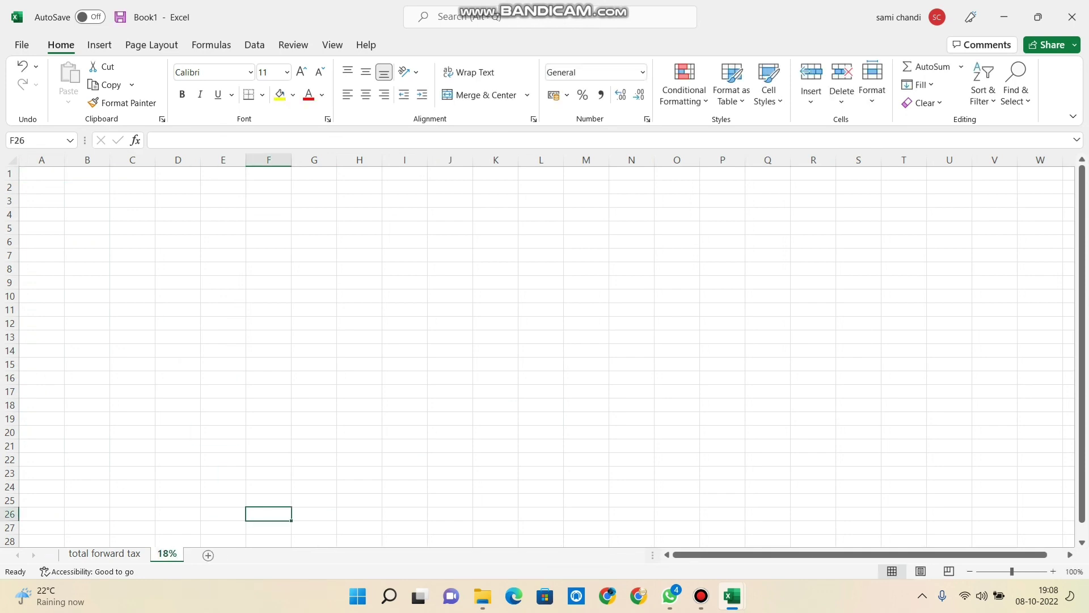
Step: Add another sheet after the 18% sheet and name it "12%"
{"action": "left_click", "coordinate": [209, 555]}
{"action": "type", "text": "1"}
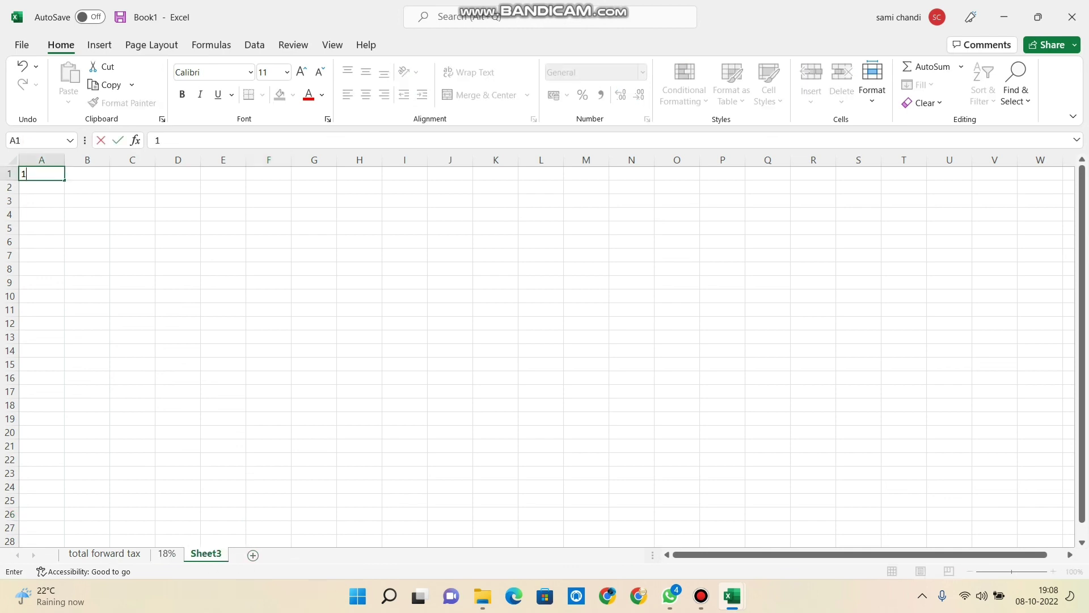
{"action": "right_click", "coordinate": [211, 554]}
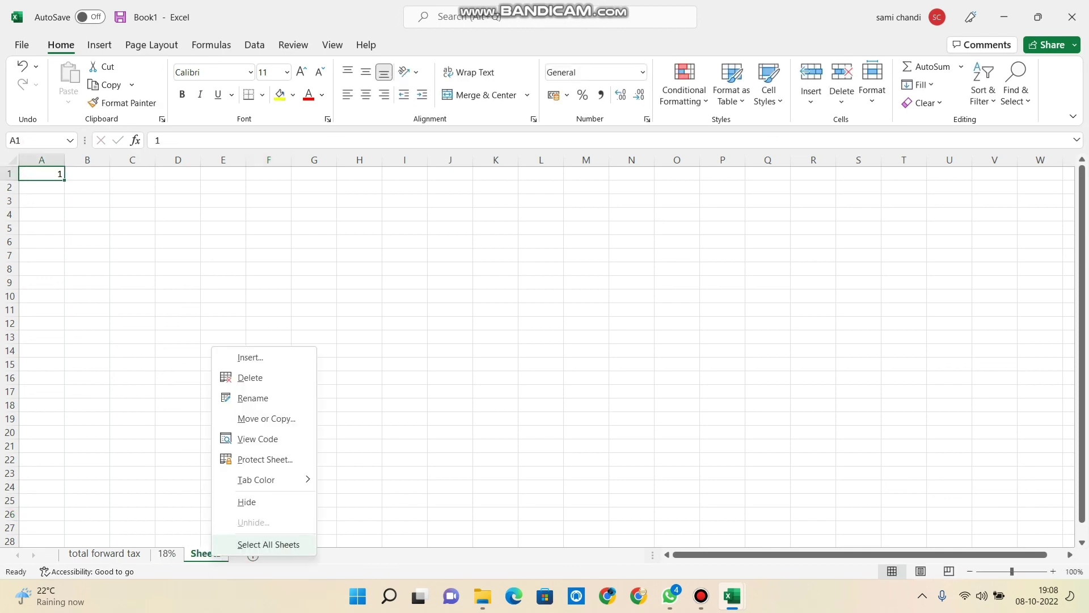
{"action": "left_click", "coordinate": [238, 397]}
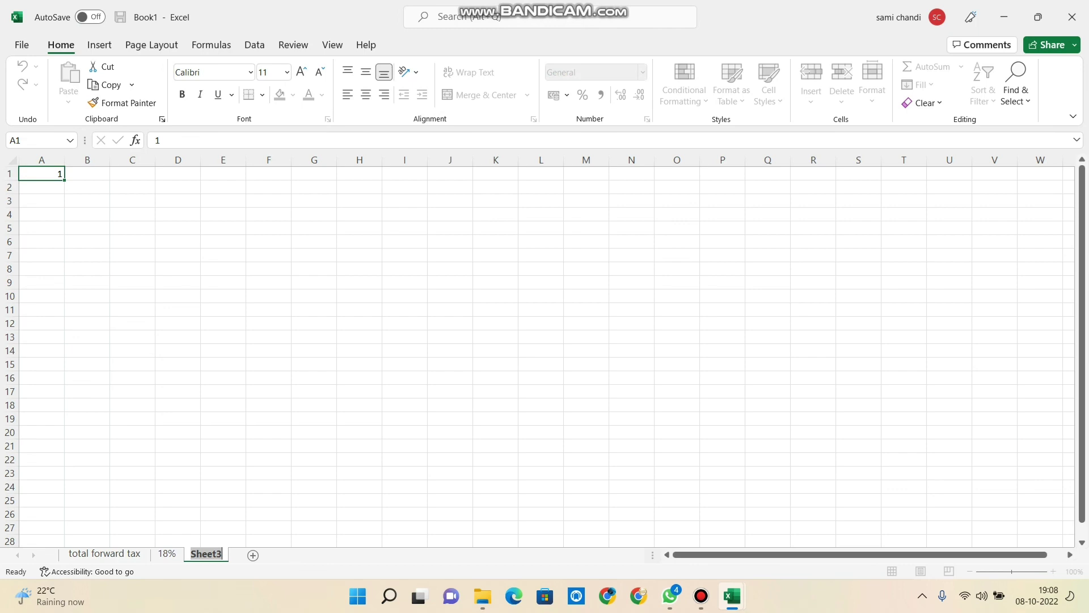
{"action": "type", "text": "12%"}
{"action": "left_click", "coordinate": [359, 473]}
Step: Copy the entire contents of the total forward tax sheet and paste them into the 18% sheet starting at cell A1
{"action": "key", "text": "ctrl+Page_Up"}
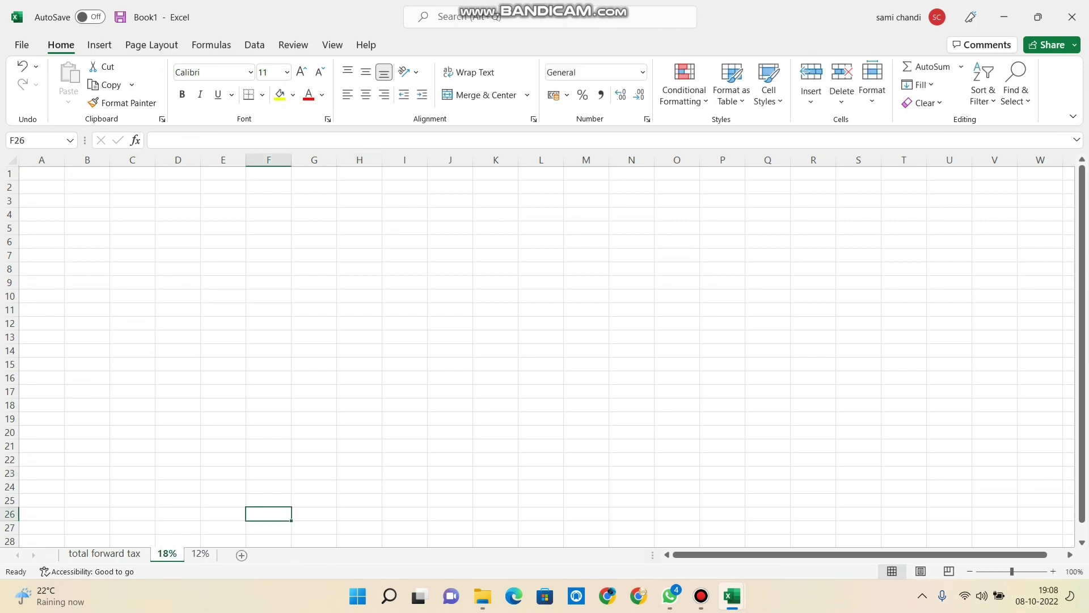
{"action": "key", "text": "ctrl+Page_Up"}
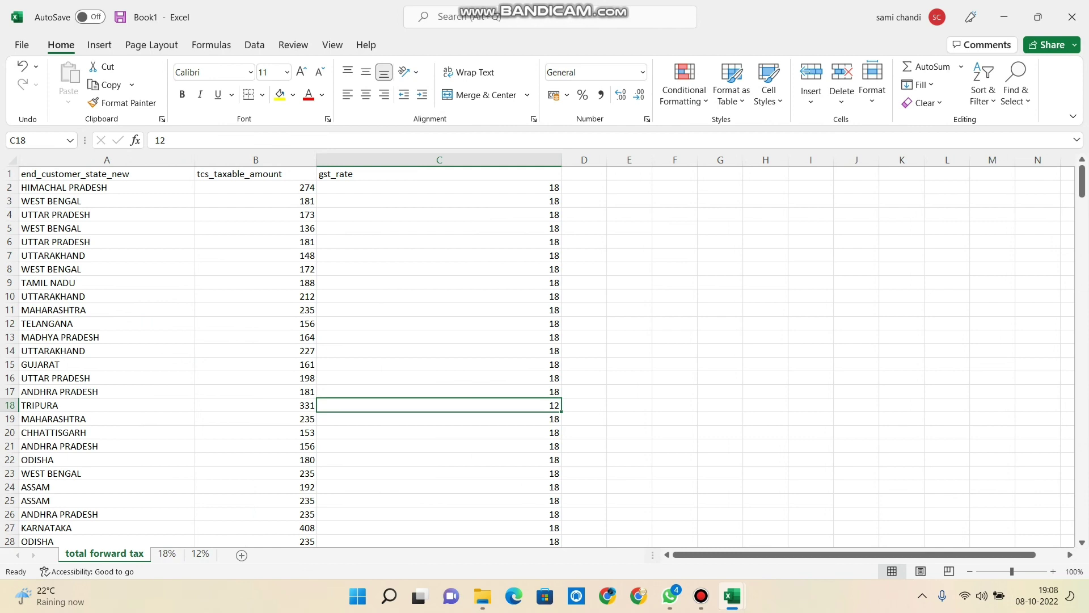
{"action": "left_click", "coordinate": [629, 186]}
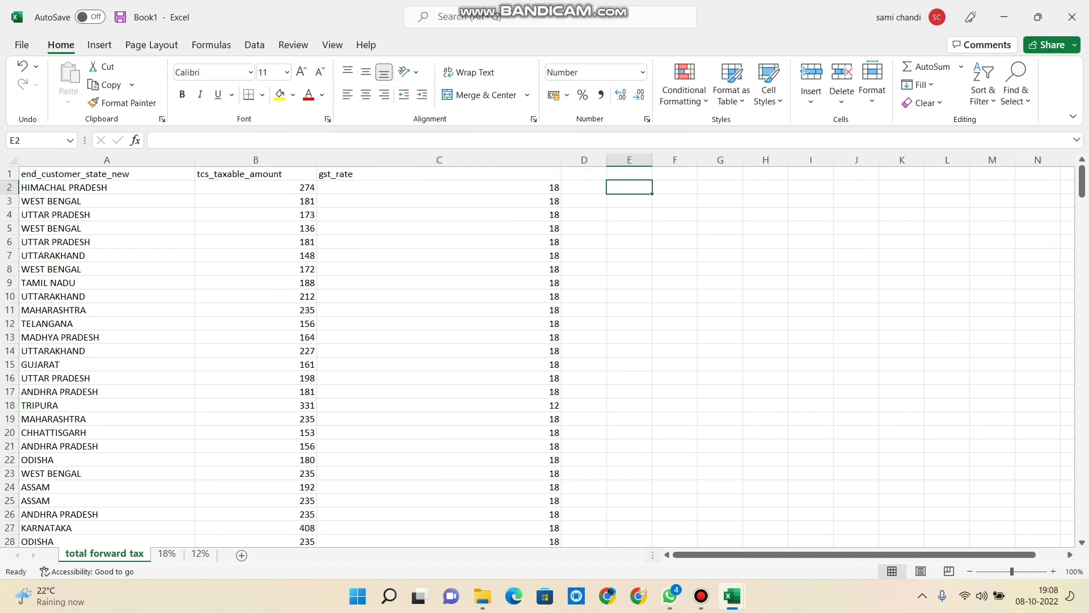
{"action": "key", "text": "ctrl+a"}
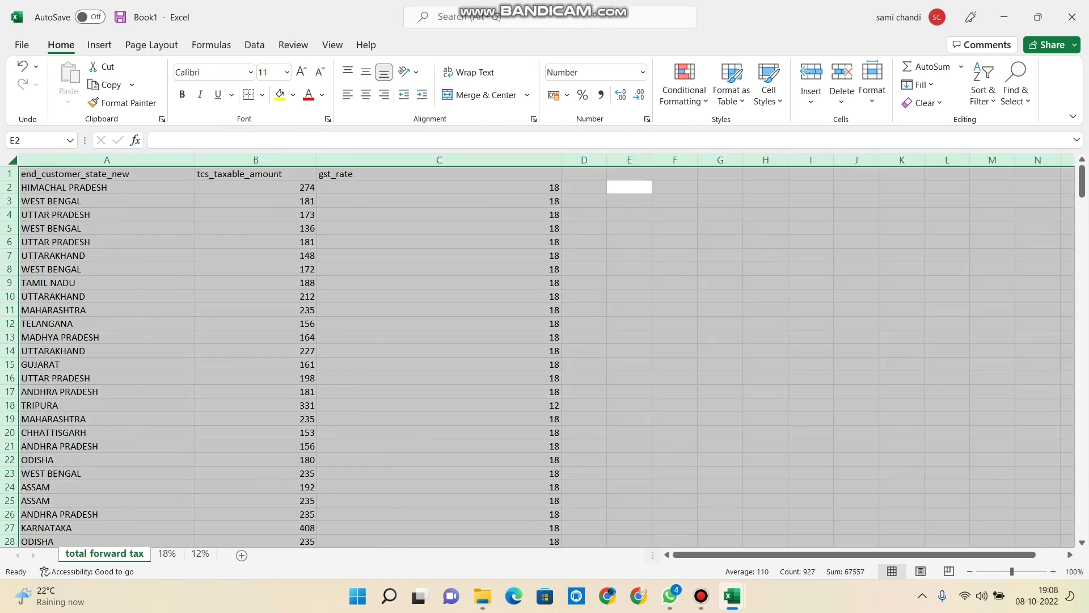
{"action": "right_click", "coordinate": [45, 228]}
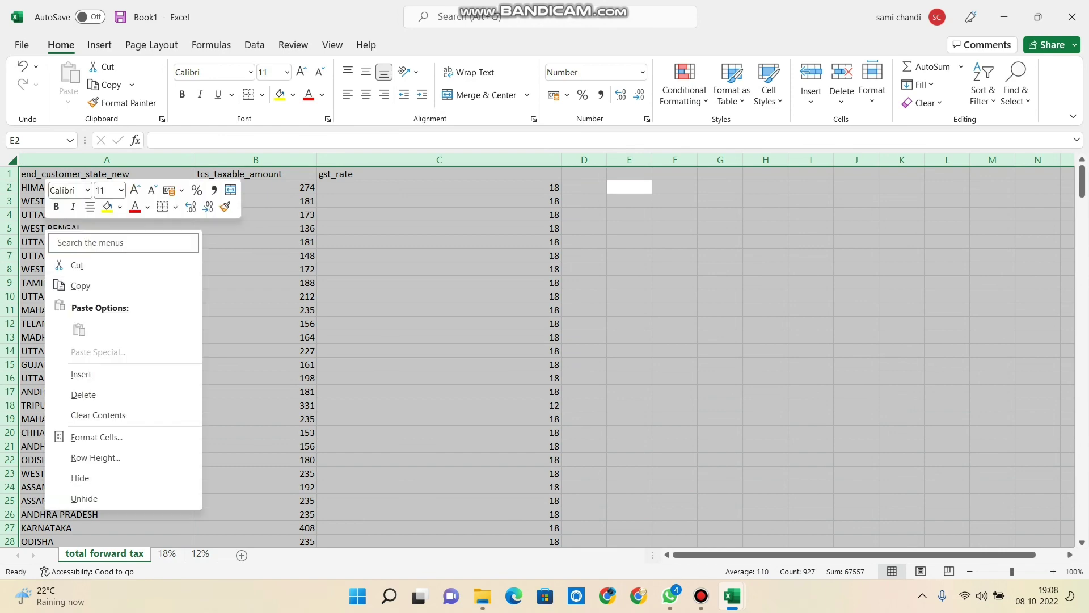
{"action": "left_click", "coordinate": [80, 286]}
{"action": "left_click", "coordinate": [167, 553]}
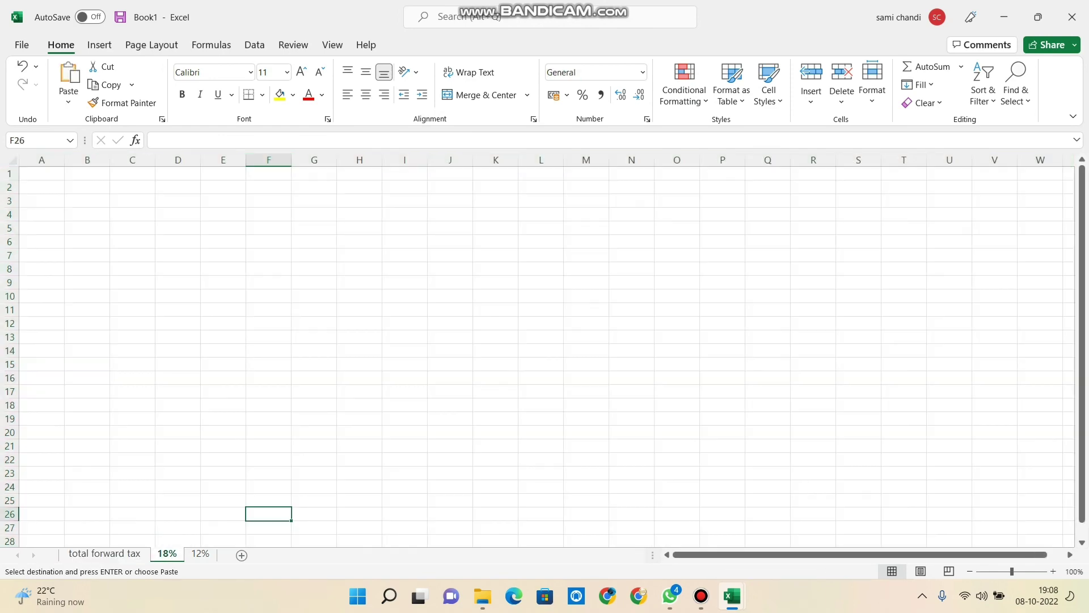
{"action": "right_click", "coordinate": [51, 173]}
{"action": "left_click", "coordinate": [84, 246]}
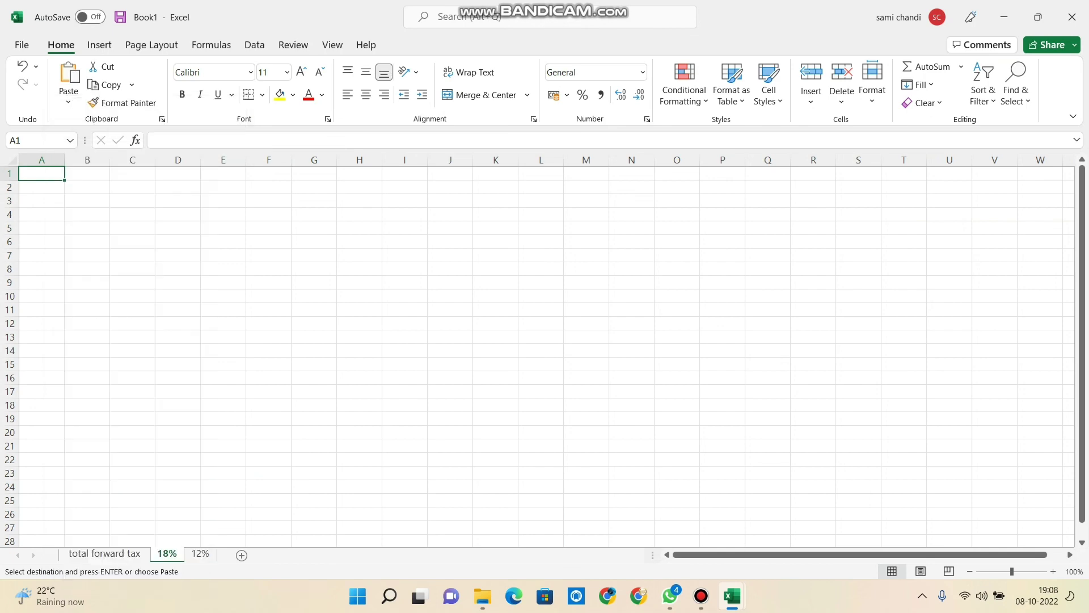
Step: Clear the stray value from cell A1 of the 12% sheet
{"action": "left_click", "coordinate": [200, 554]}
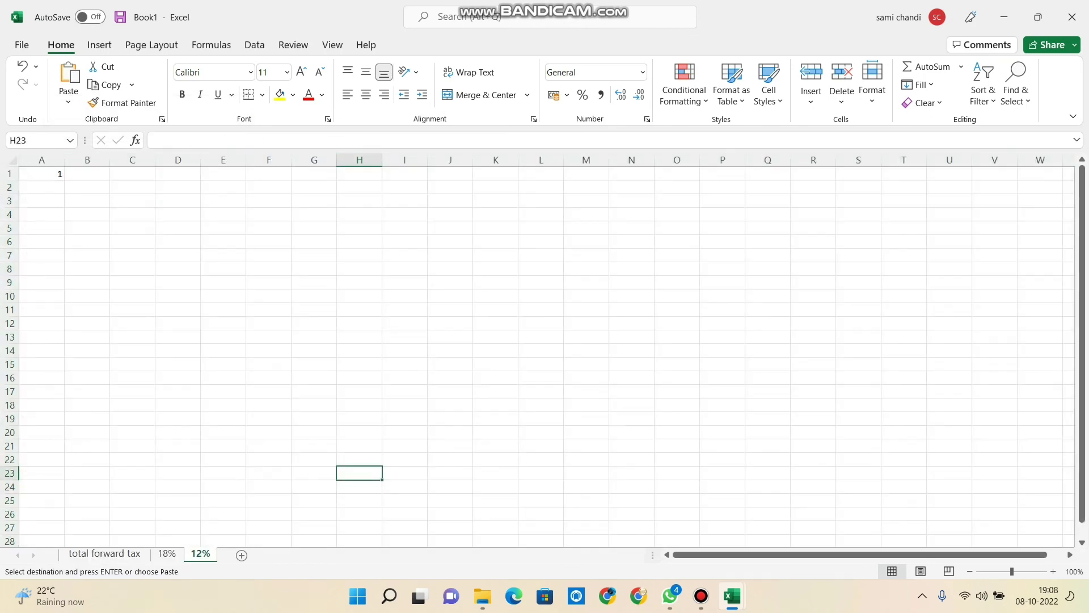
{"action": "left_click", "coordinate": [41, 173]}
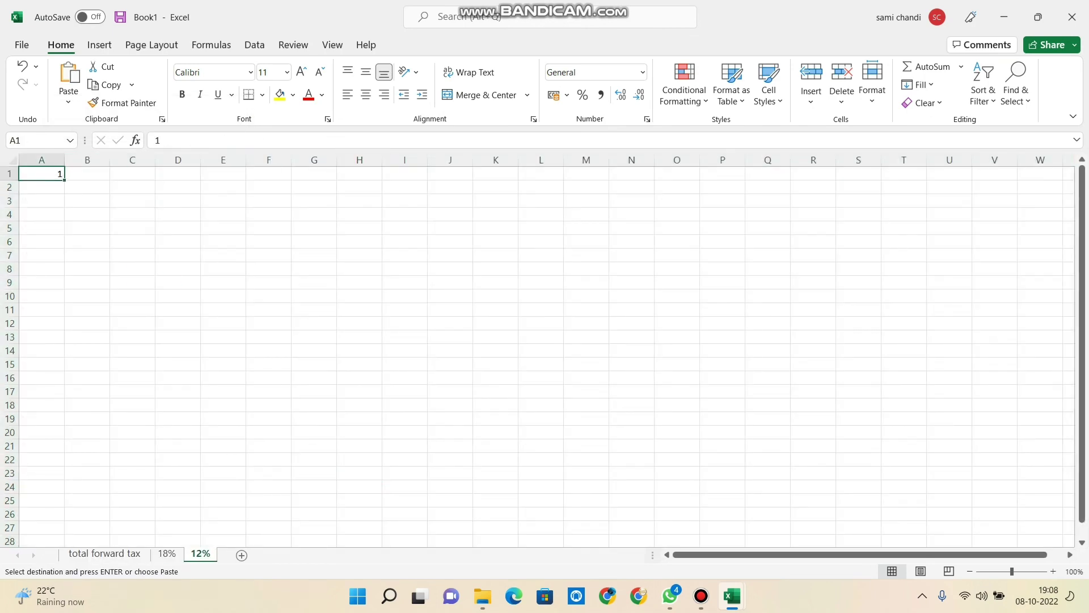
{"action": "key", "text": "Delete"}
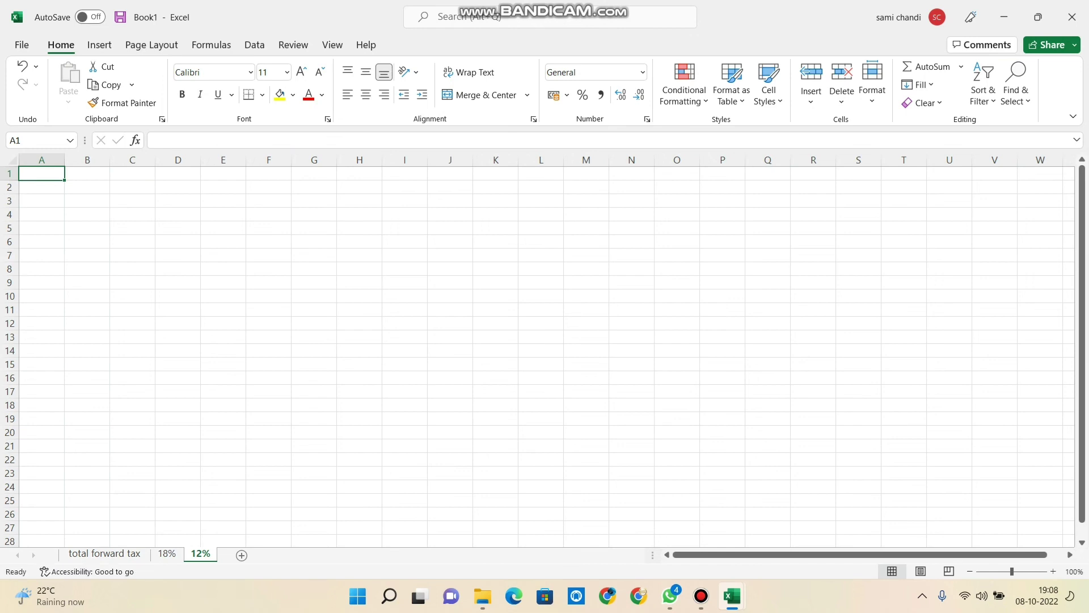
{"action": "right_click", "coordinate": [54, 173]}
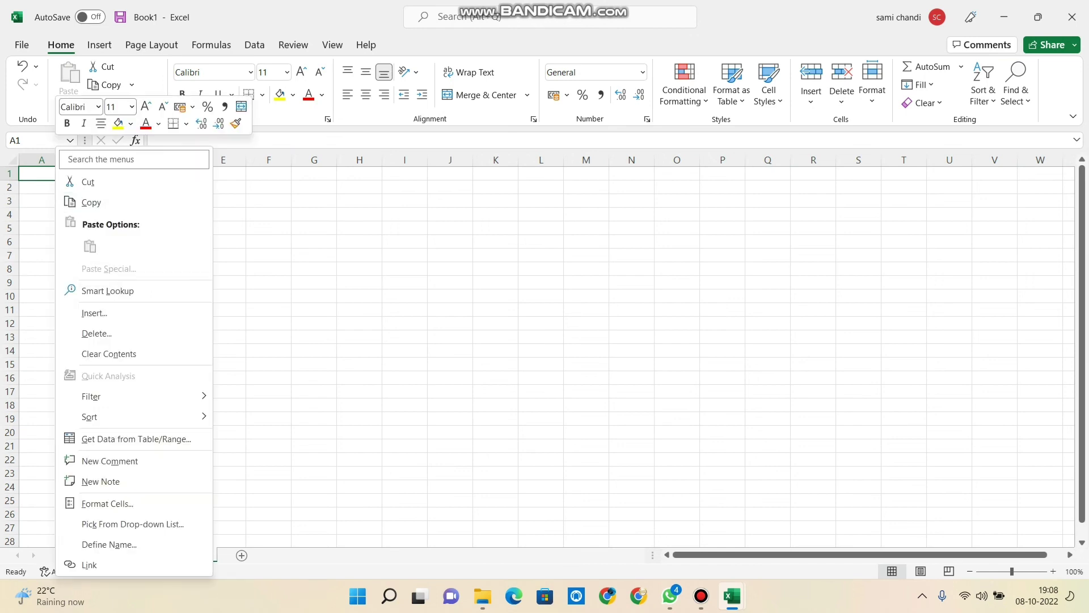
{"action": "key", "text": "Escape"}
Step: Copy the entire contents of the total forward tax sheet and paste them into the 12% sheet starting at cell A1
{"action": "left_click", "coordinate": [166, 554]}
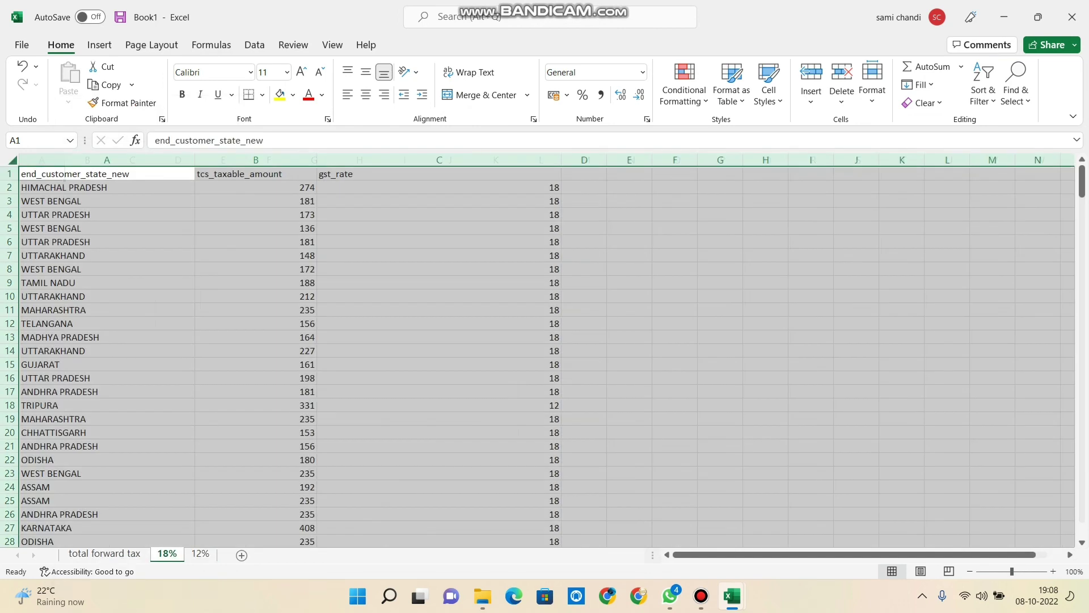
{"action": "key", "text": "ctrl+Page_Up"}
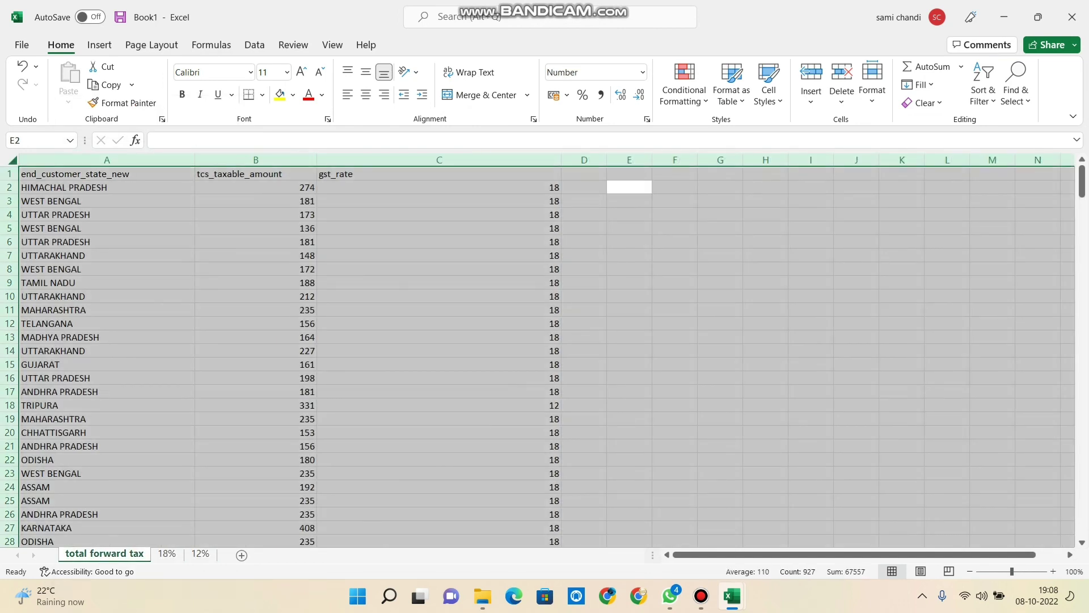
{"action": "right_click", "coordinate": [164, 351]}
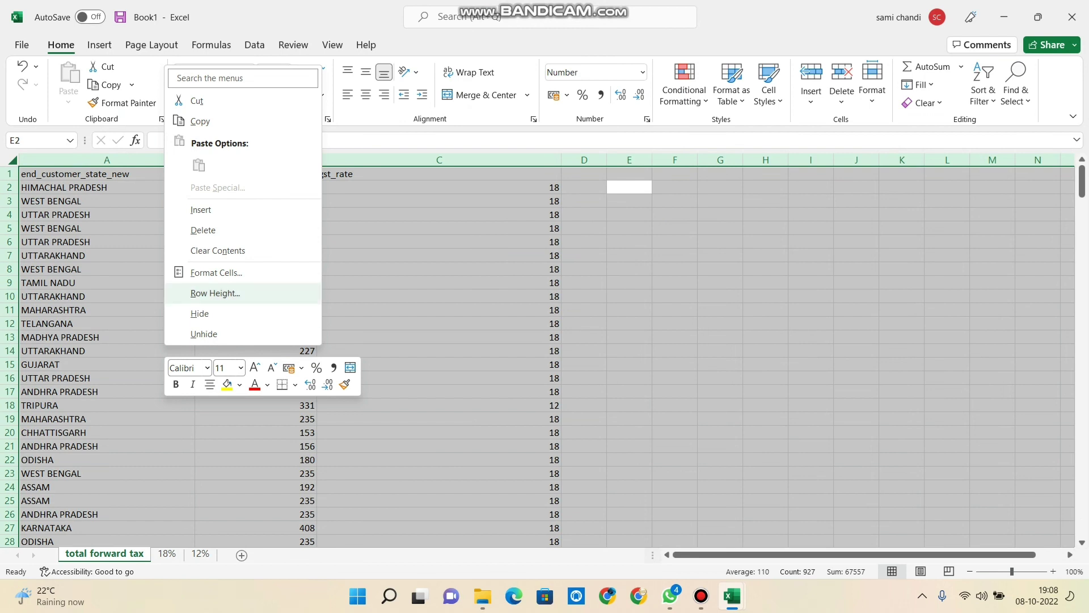
{"action": "left_click", "coordinate": [199, 121]}
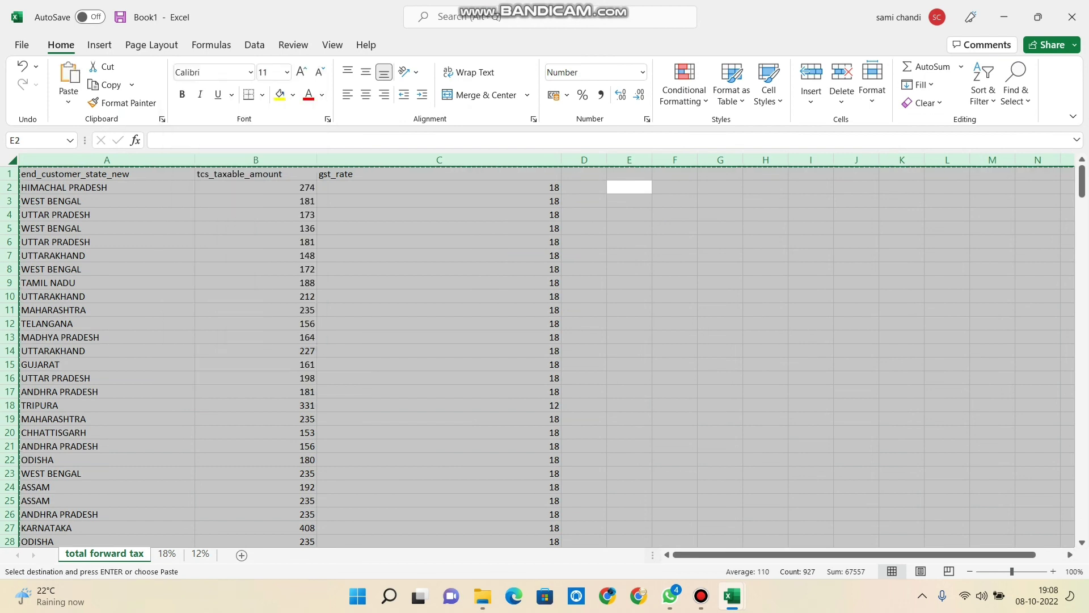
{"action": "left_click", "coordinate": [200, 554]}
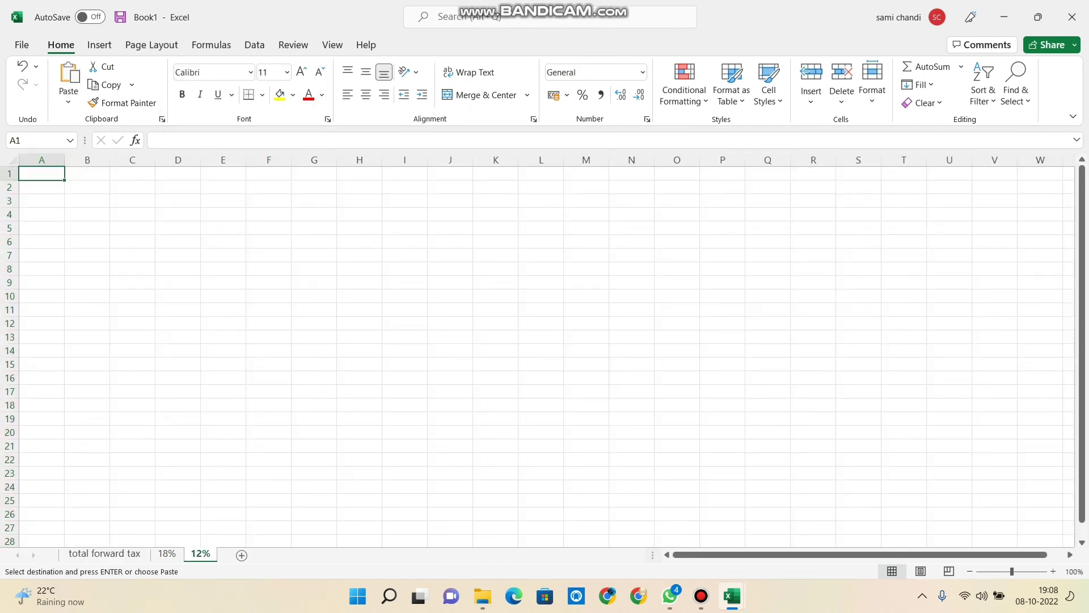
{"action": "right_click", "coordinate": [51, 174]}
{"action": "left_click", "coordinate": [86, 245]}
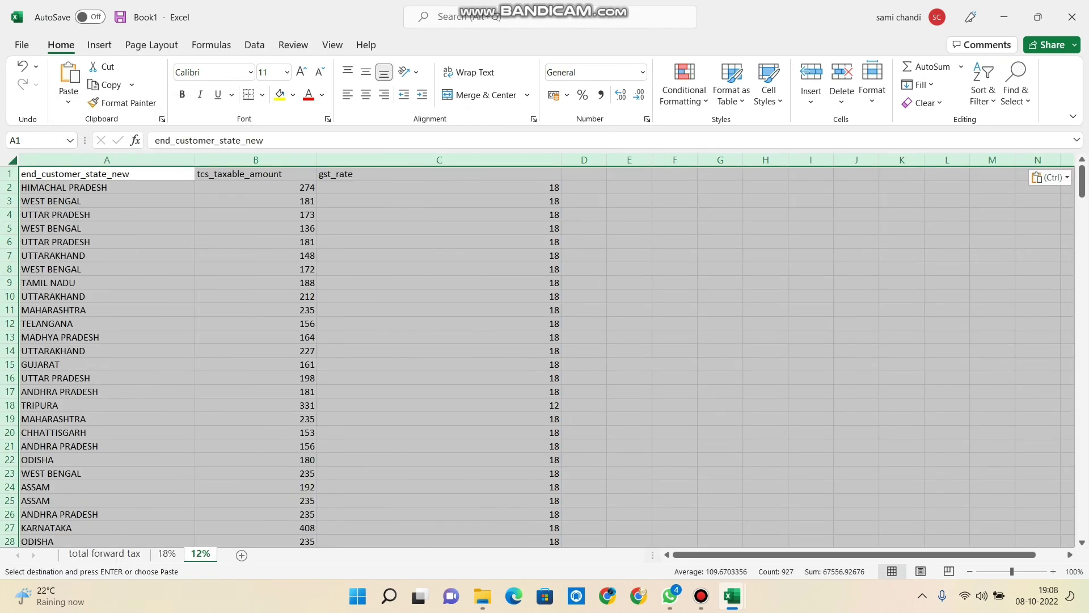
{"action": "left_click", "coordinate": [674, 323]}
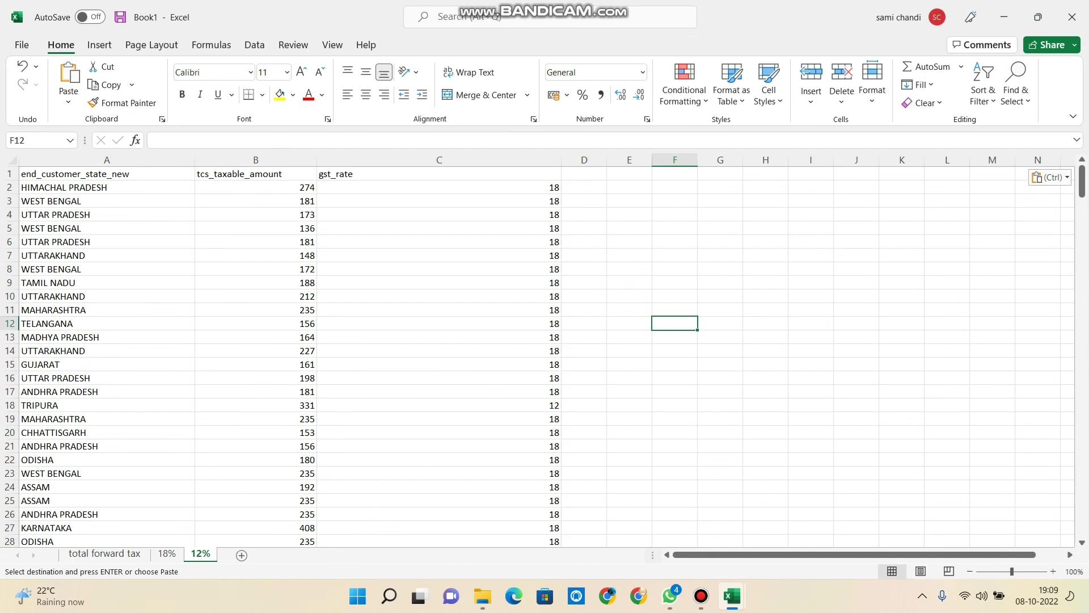
Step: Filter the 12% sheet to the rows whose gst_rate is 12
{"action": "right_click", "coordinate": [554, 405]}
{"action": "mouse_move", "coordinate": [591, 396]}
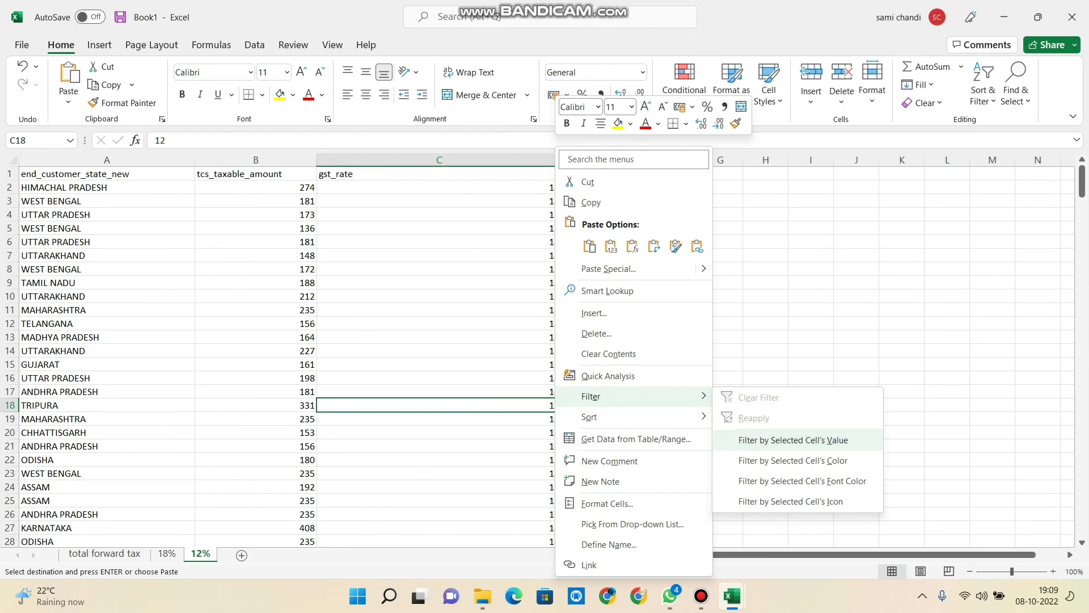
{"action": "left_click", "coordinate": [793, 440]}
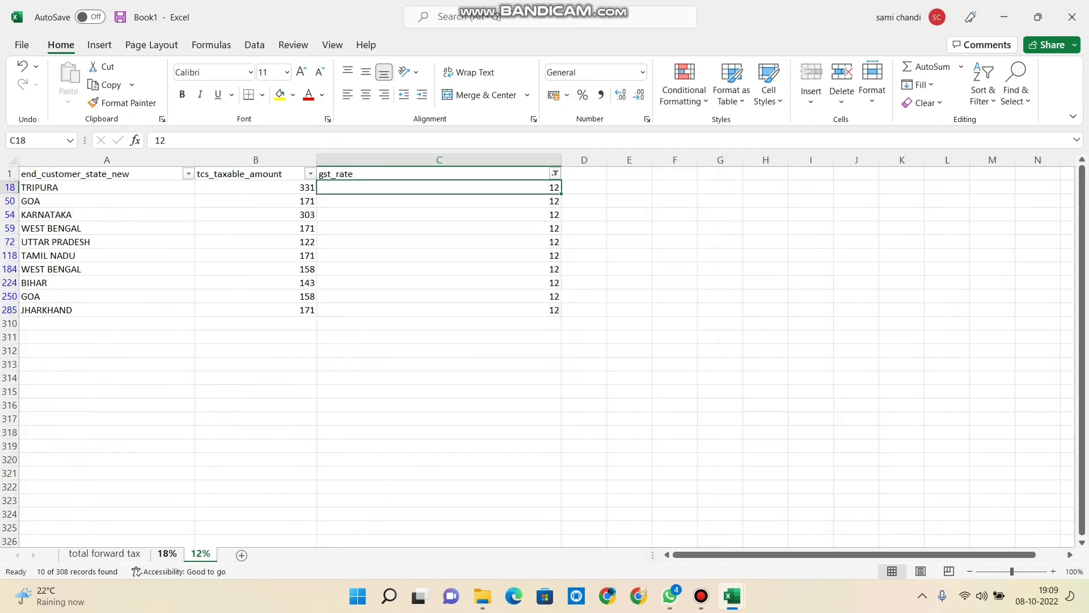
Step: Filter the 18% sheet to the rows whose gst_rate is 18
{"action": "left_click", "coordinate": [166, 554]}
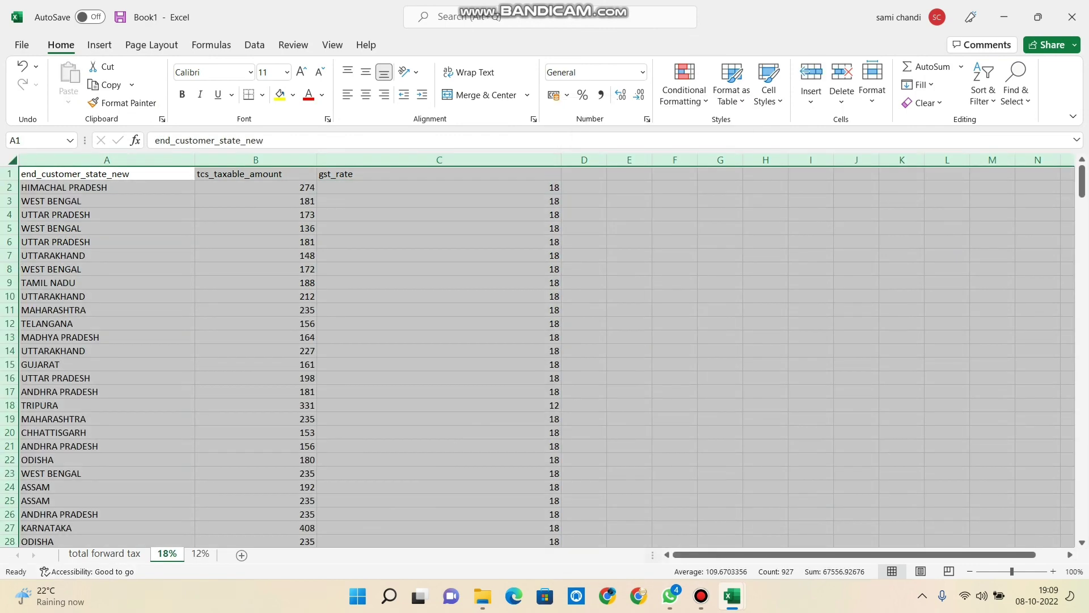
{"action": "left_click", "coordinate": [548, 200]}
{"action": "left_click", "coordinate": [548, 187]}
{"action": "right_click", "coordinate": [548, 187]}
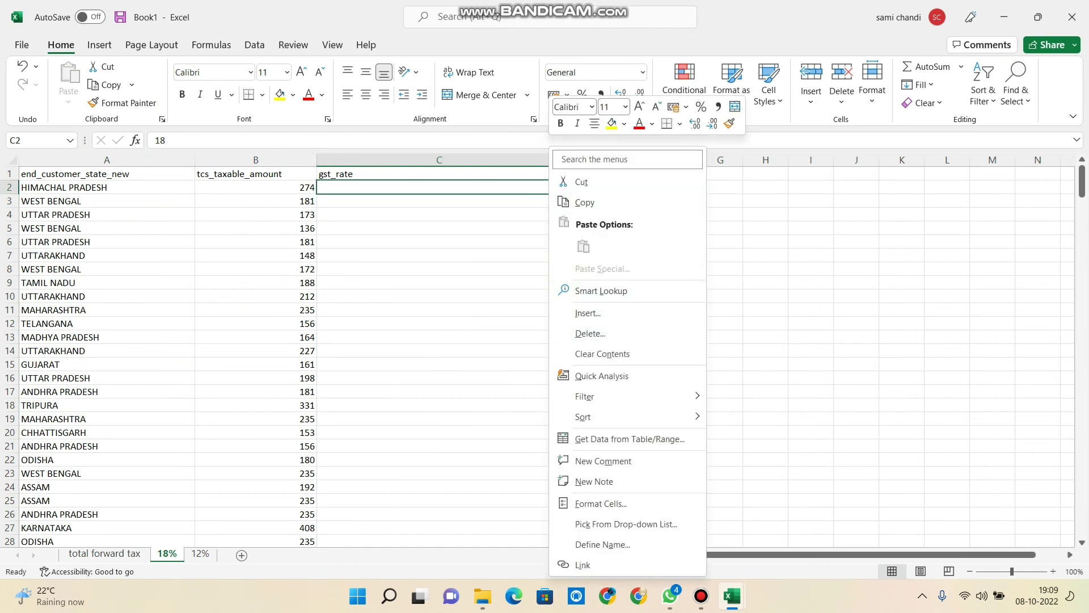
{"action": "key", "text": "Escape"}
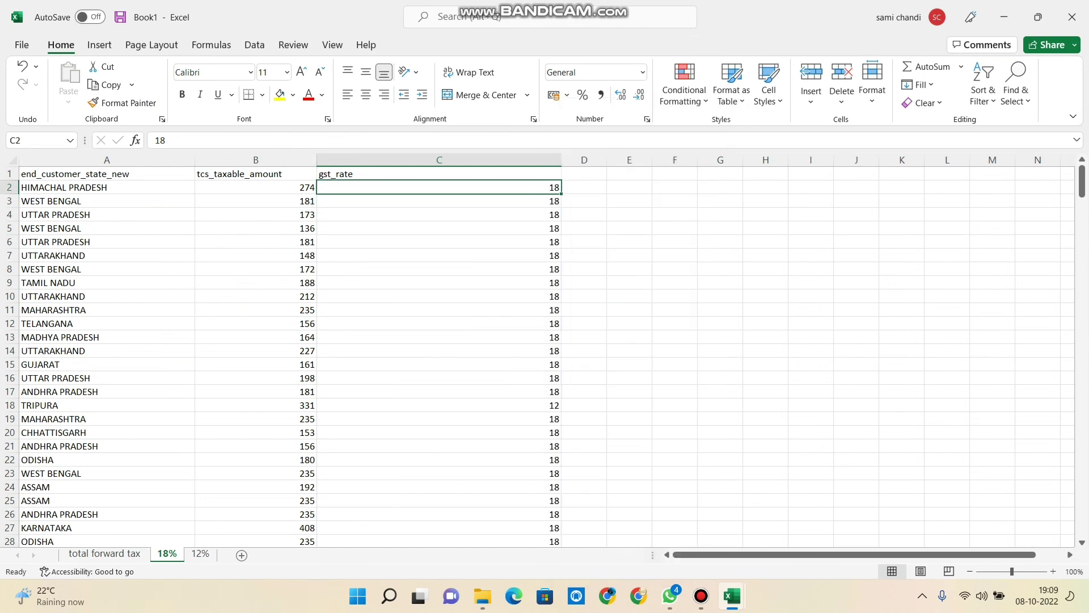
{"action": "left_click", "coordinate": [549, 201]}
{"action": "right_click", "coordinate": [548, 201]}
{"action": "mouse_move", "coordinate": [624, 396]}
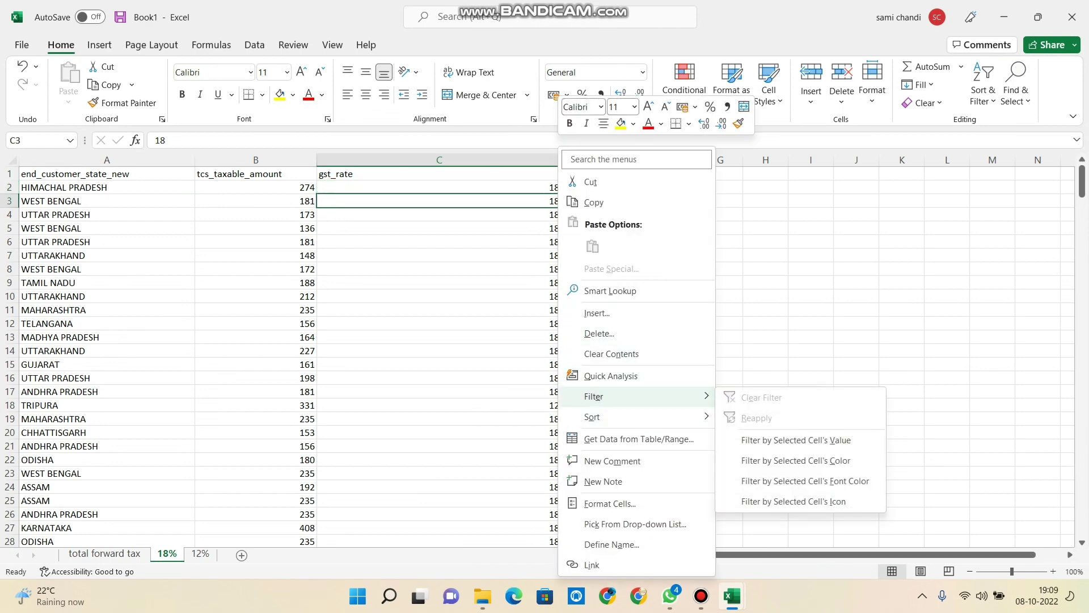
{"action": "left_click", "coordinate": [796, 440]}
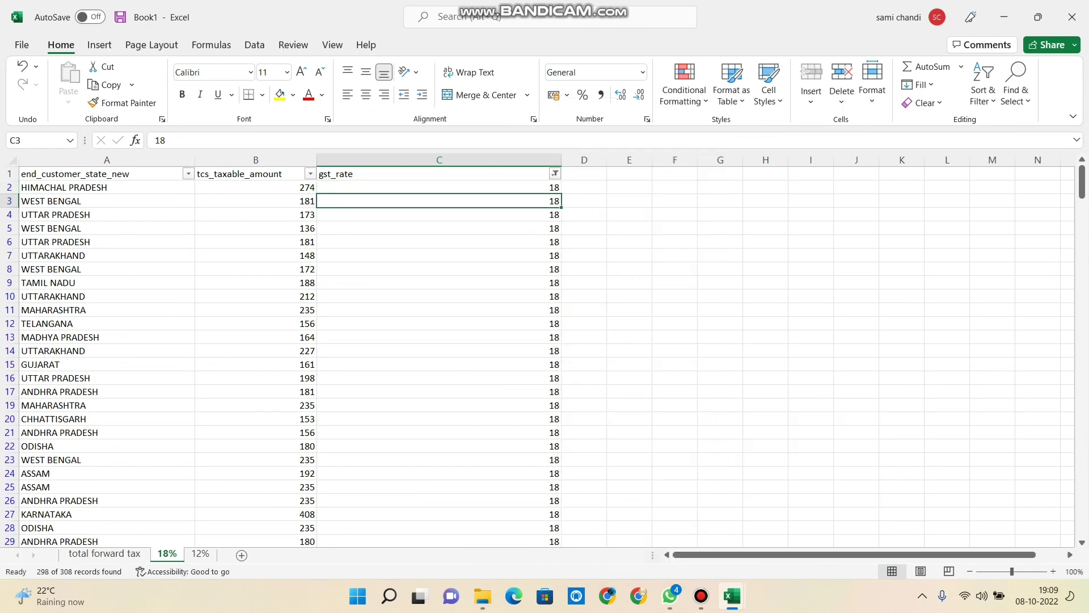
Step: Look through the filtered rows of the 18% sheet to check their gst_rate values
{"action": "scroll", "coordinate": [545, 355], "scroll_direction": "down", "scroll_amount": 20}
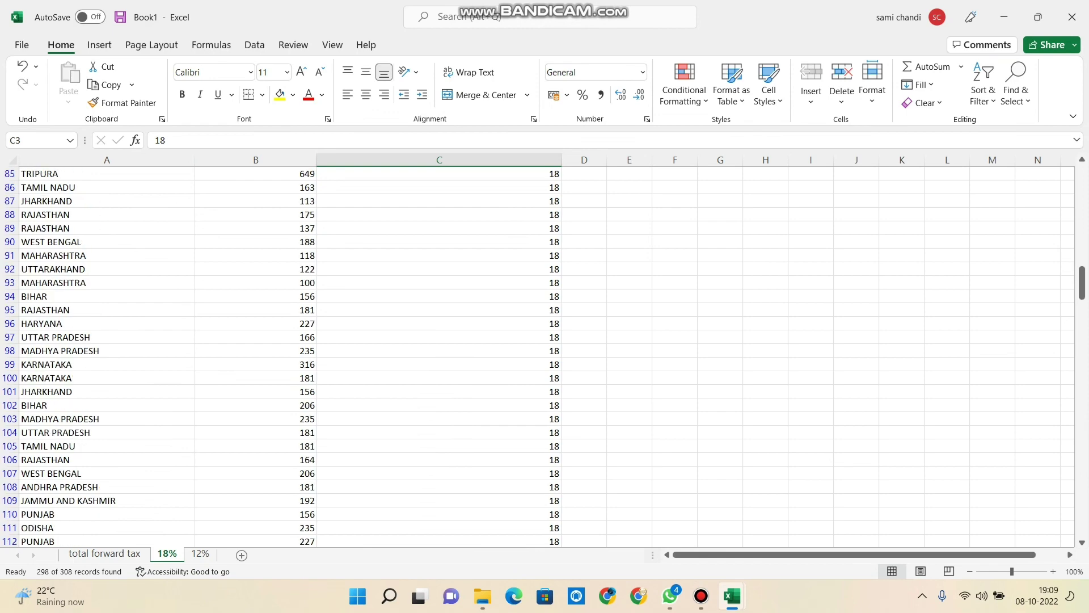
{"action": "scroll", "coordinate": [545, 355], "scroll_direction": "down", "scroll_amount": 18}
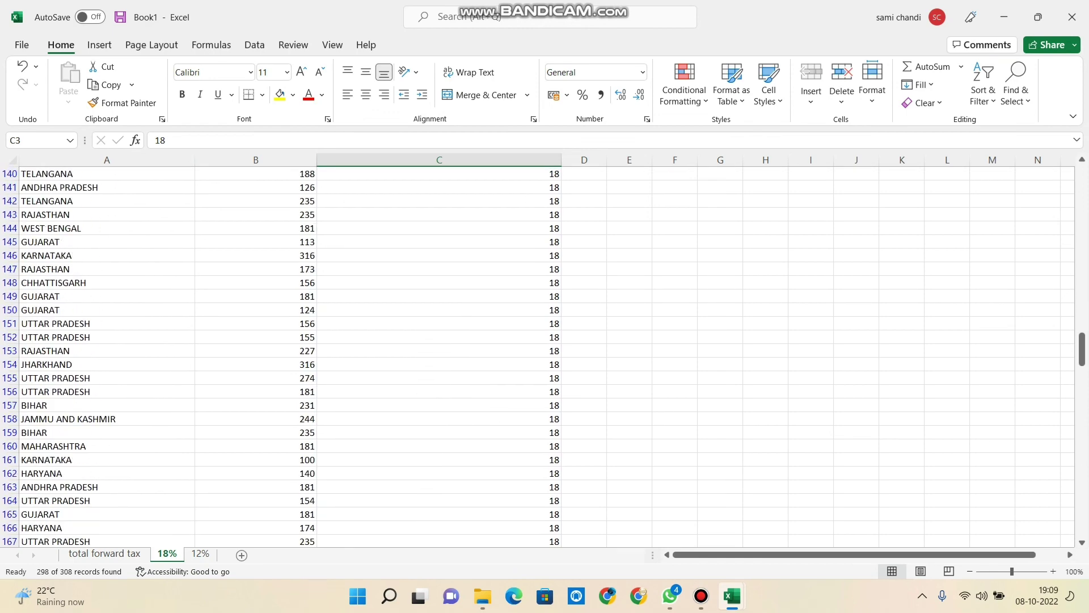
{"action": "scroll", "coordinate": [544, 354], "scroll_direction": "down", "scroll_amount": 20}
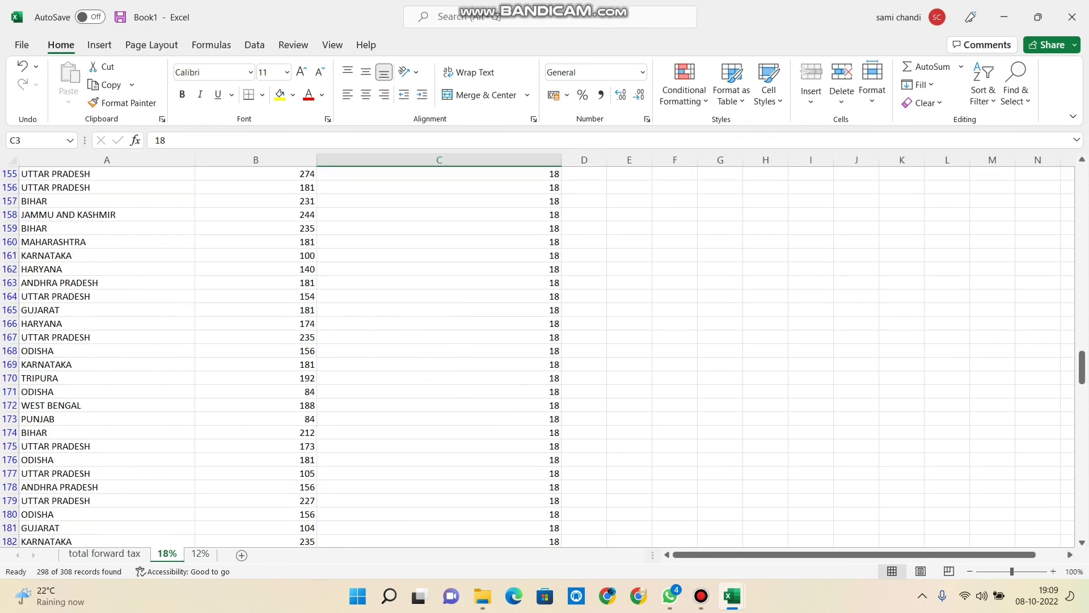
{"action": "scroll", "coordinate": [544, 354], "scroll_direction": "down", "scroll_amount": 20}
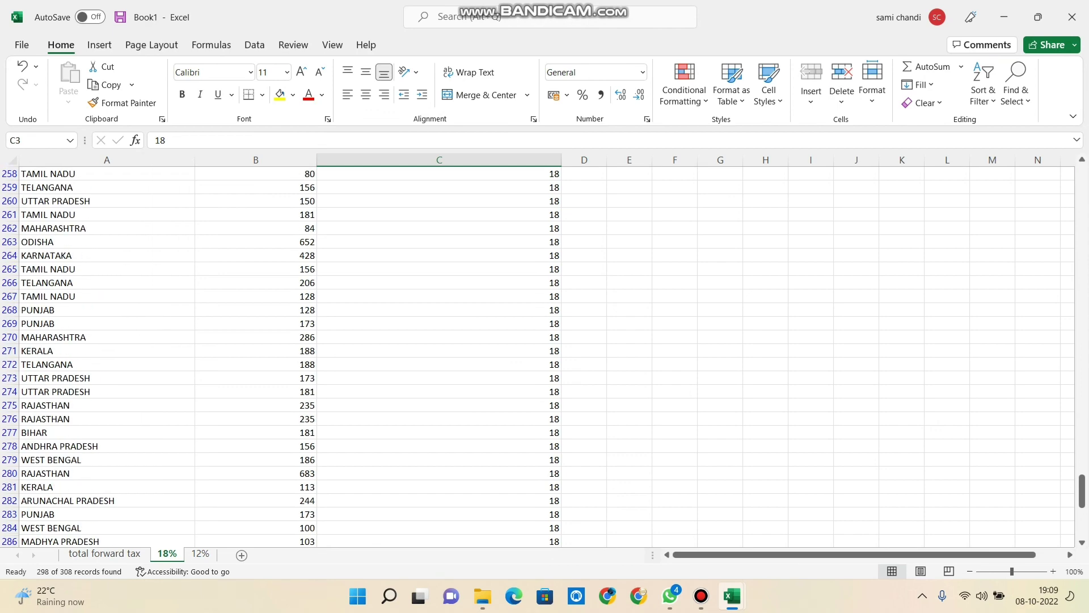
{"action": "scroll", "coordinate": [545, 355], "scroll_direction": "up", "scroll_amount": 20}
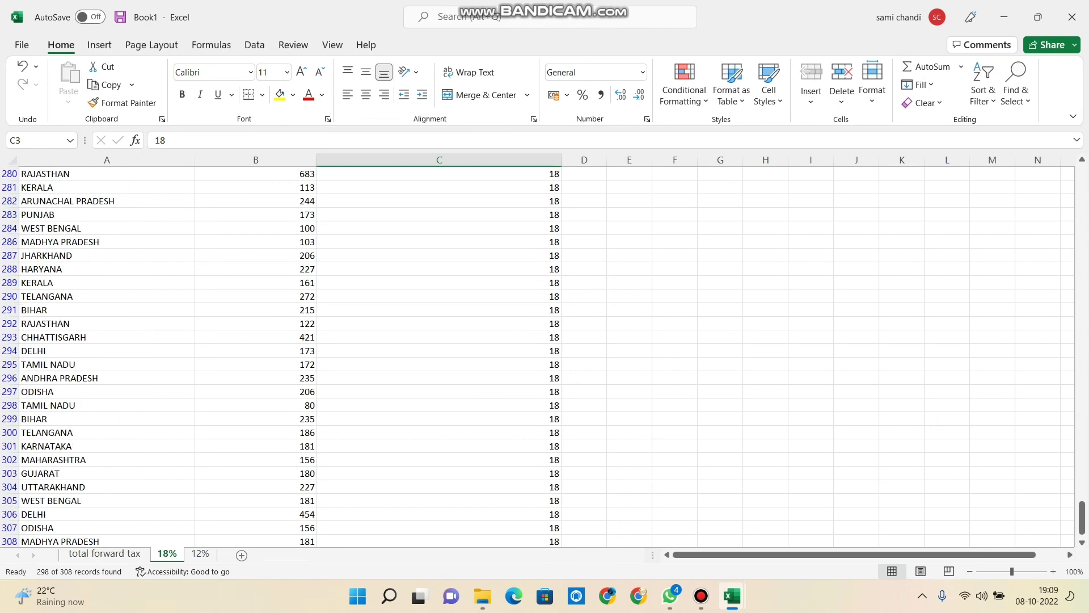
{"action": "scroll", "coordinate": [544, 355], "scroll_direction": "up", "scroll_amount": 20}
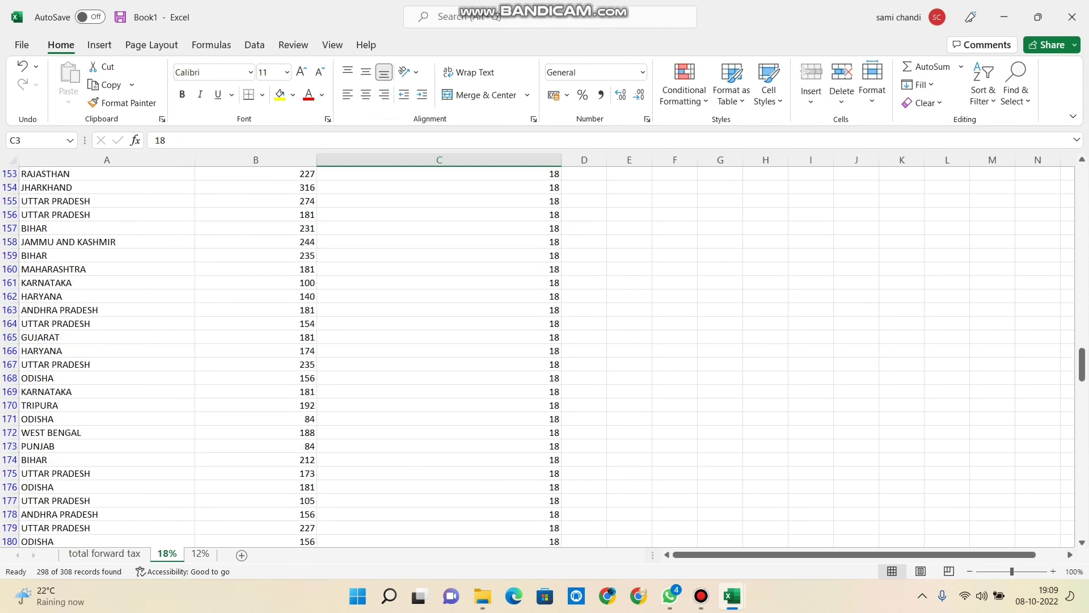
{"action": "scroll", "coordinate": [544, 354], "scroll_direction": "up", "scroll_amount": 20}
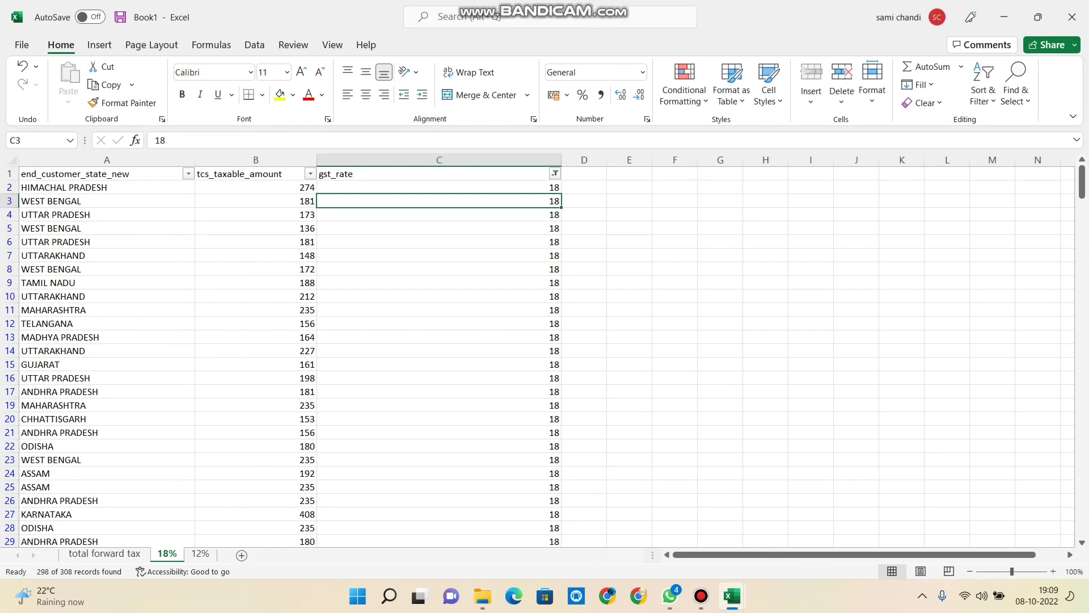
{"action": "left_click", "coordinate": [242, 555]}
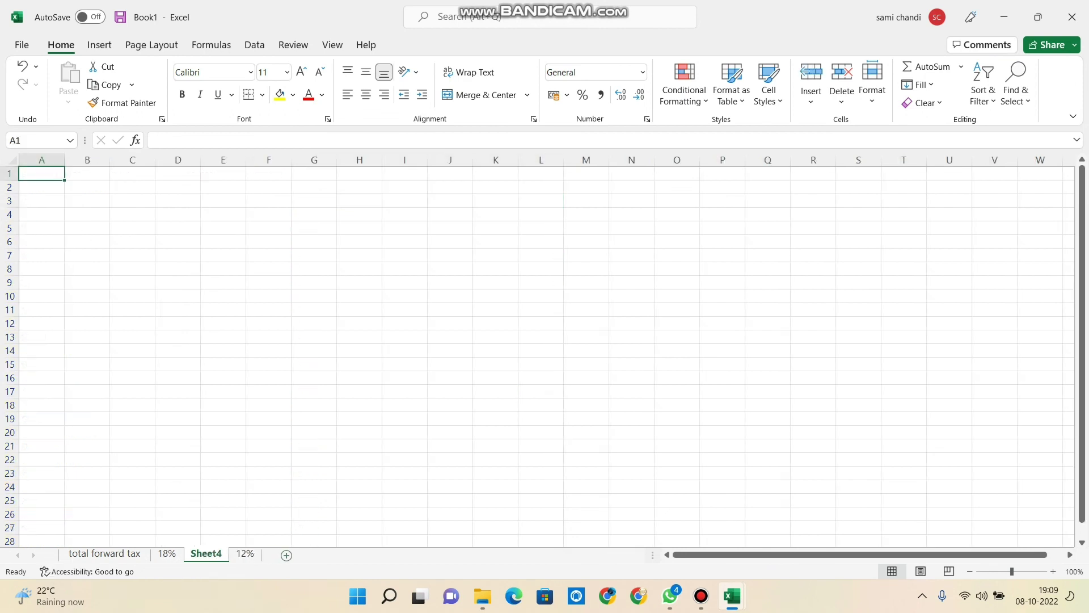
{"action": "right_click", "coordinate": [216, 554]}
{"action": "left_click", "coordinate": [261, 376]}
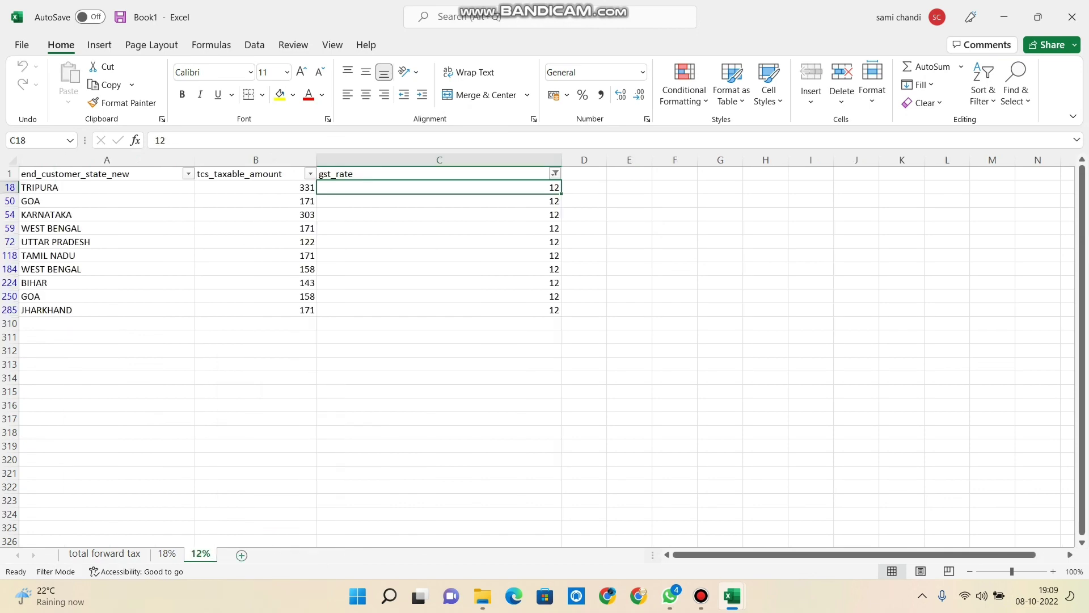
Step: Add a new sheet after the 12% sheet and name it "total rvc"
{"action": "left_click", "coordinate": [242, 555]}
{"action": "right_click", "coordinate": [246, 554]}
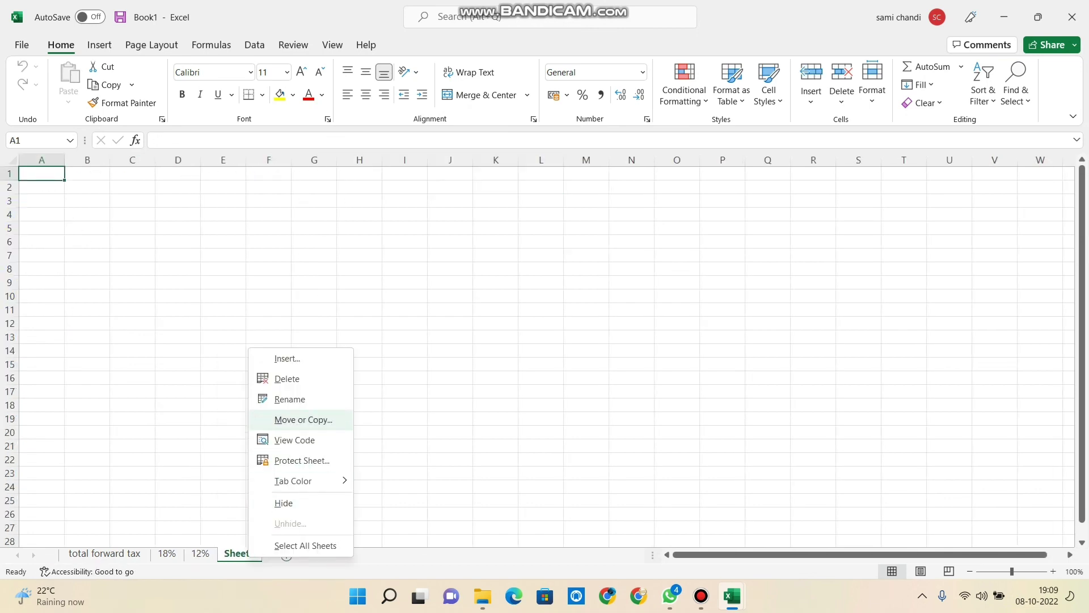
{"action": "left_click", "coordinate": [288, 399]}
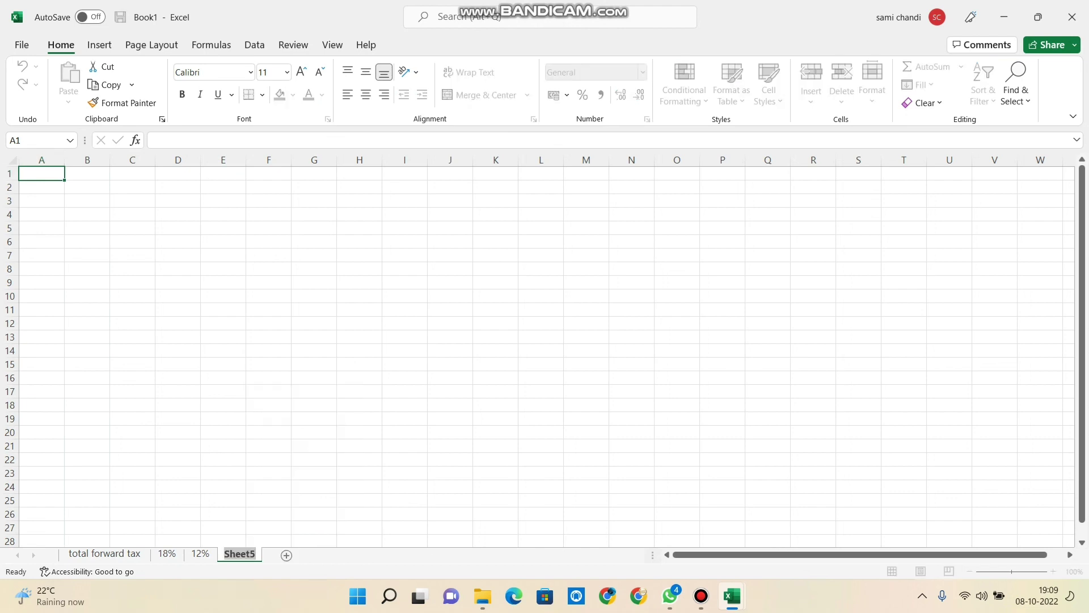
{"action": "type", "text": "tota"}
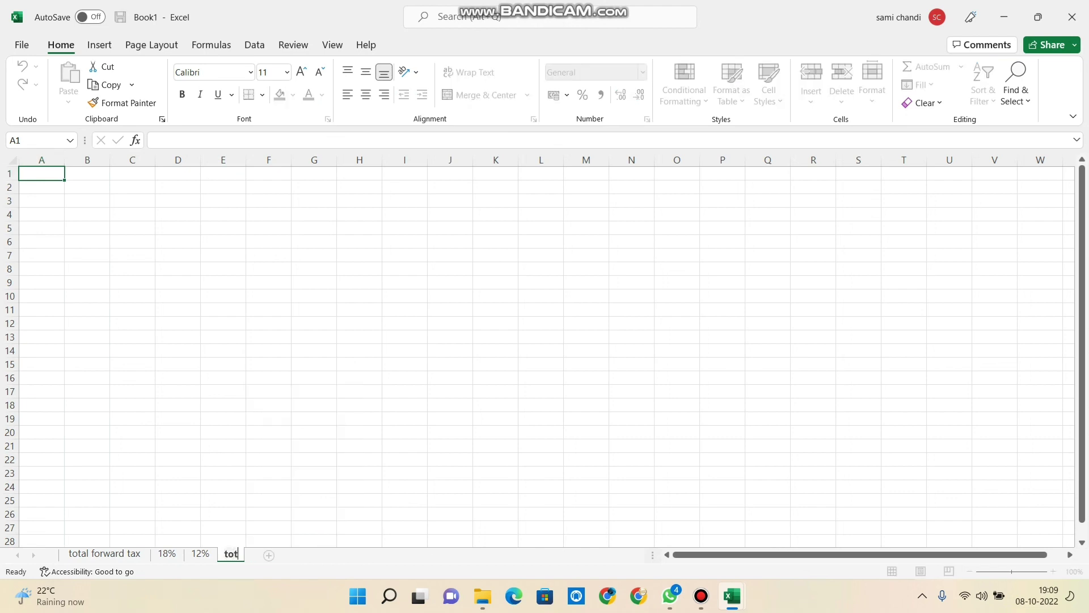
{"action": "type", "text": "l rvc"}
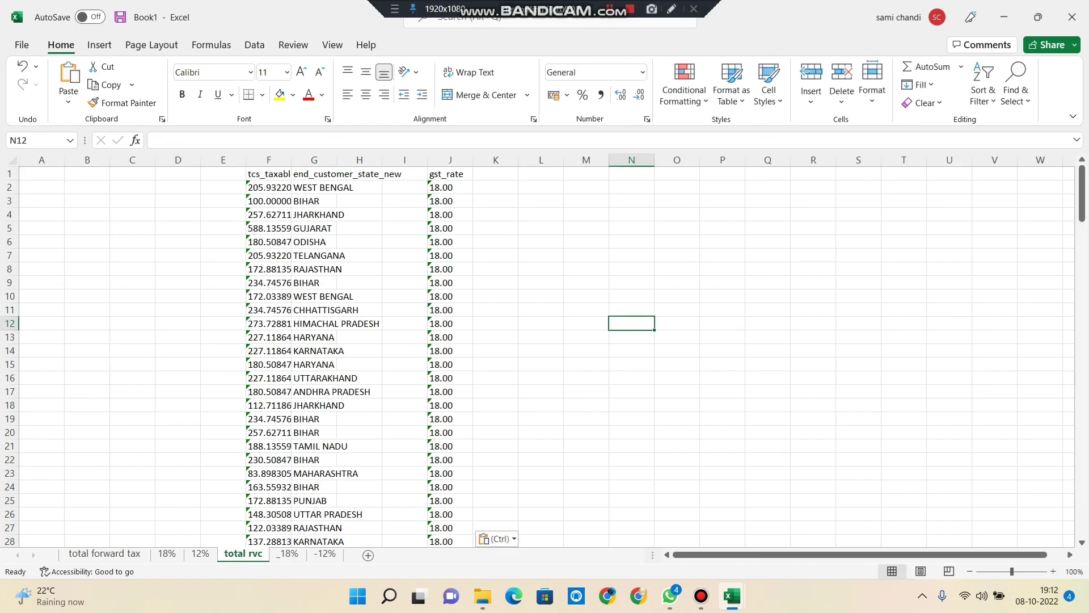
Step: Check the _18% and -12% sheets, and return to the first taxable amount in cell F2 of the total rvc sheet
{"action": "left_click", "coordinate": [288, 553]}
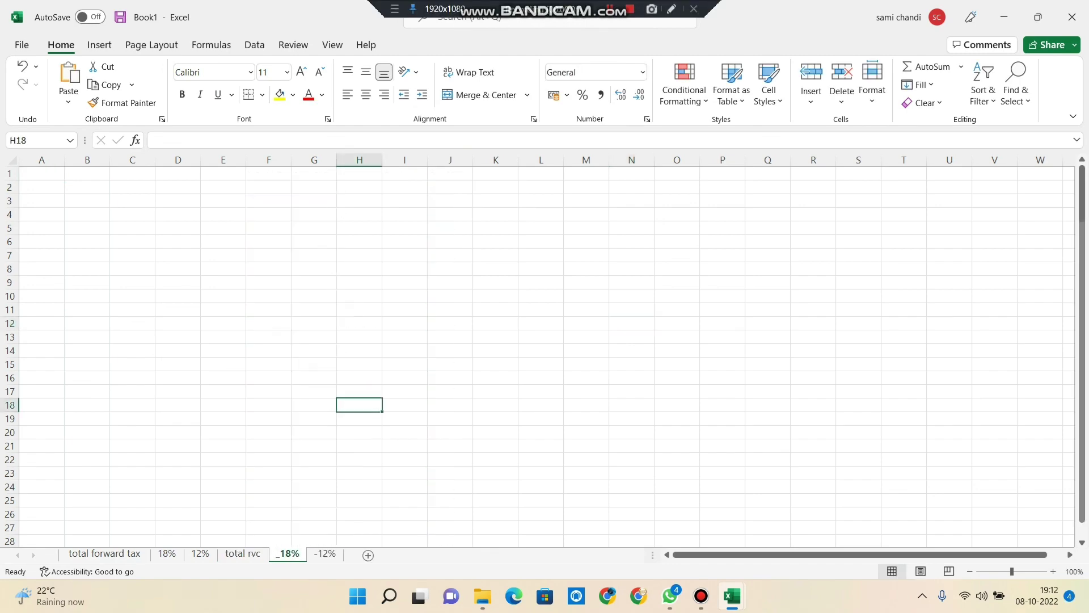
{"action": "left_click", "coordinate": [325, 553]}
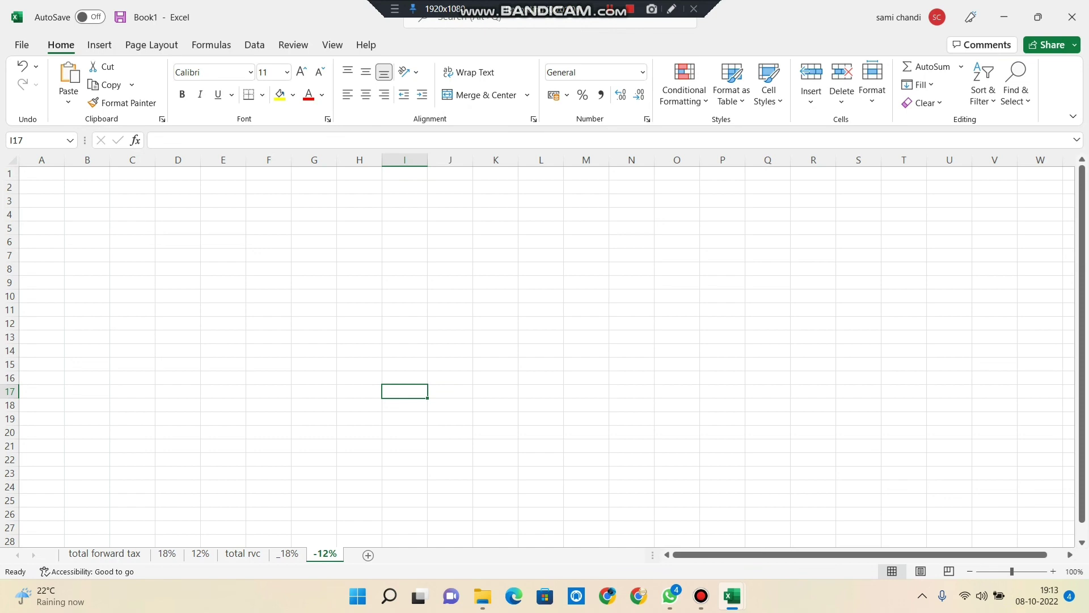
{"action": "key", "text": "ctrl+Page_Up"}
{"action": "key", "text": "ctrl+Page_Up"}
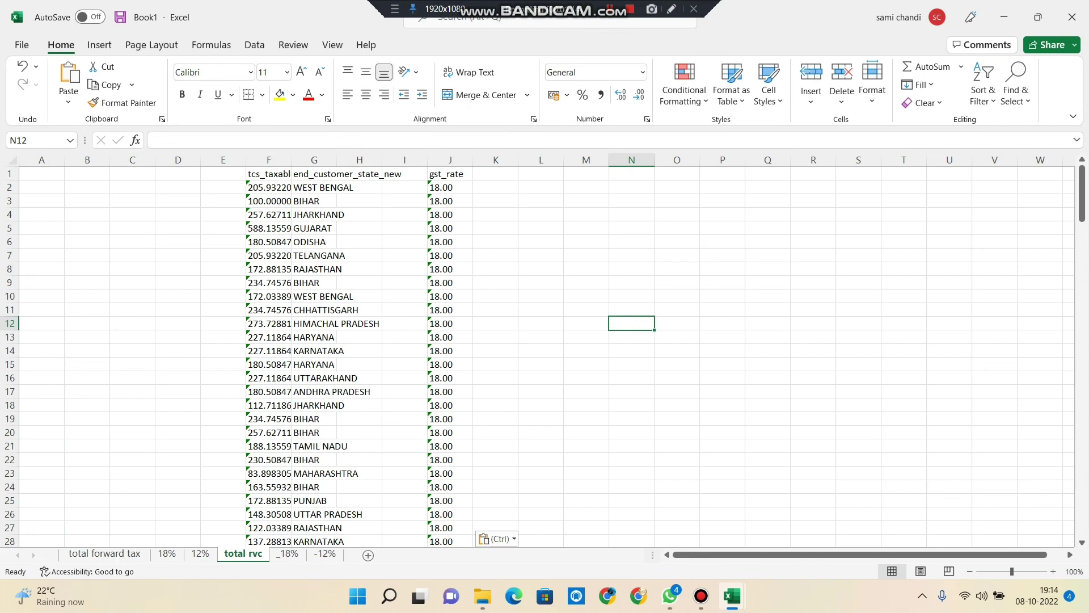
{"action": "left_click", "coordinate": [268, 187]}
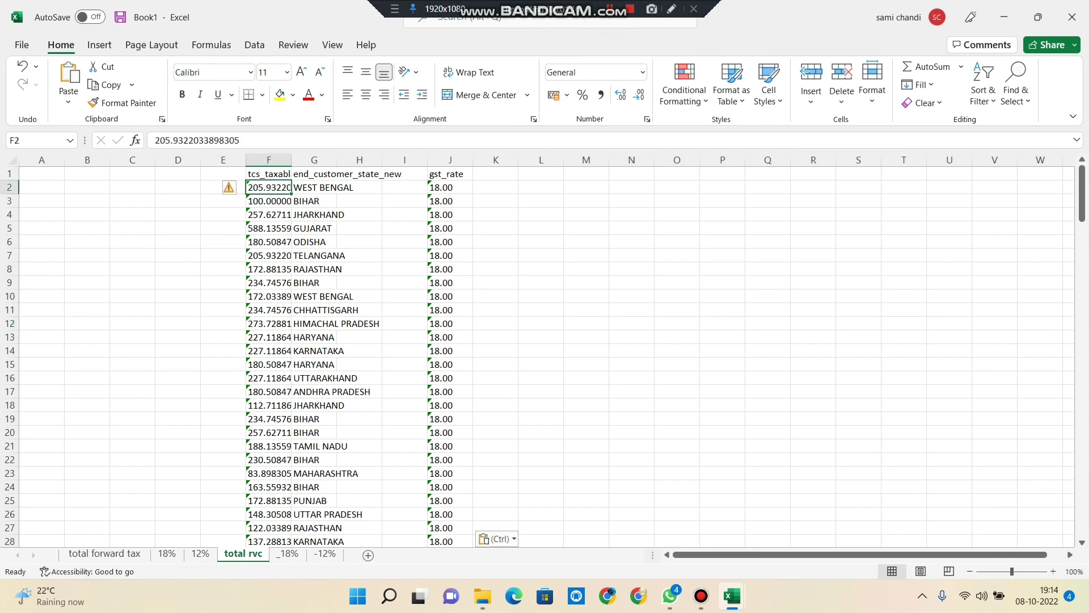
Step: Convert the taxable amounts in F2:F176 of the total rvc sheet to numbers and show them without decimals
{"action": "left_click_drag", "start_coordinate": [269, 187], "coordinate": [284, 489]}
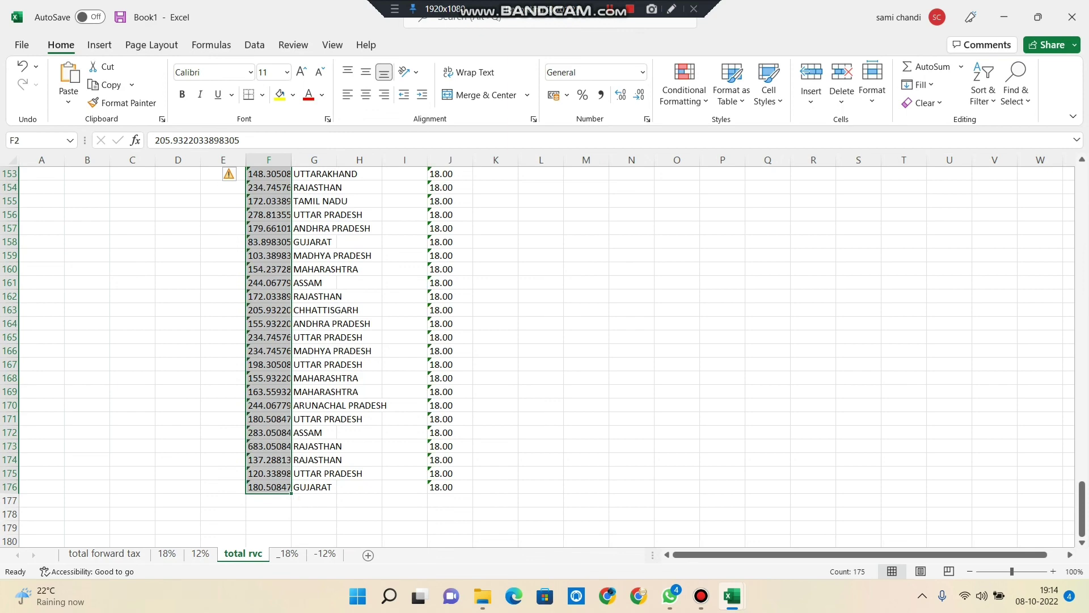
{"action": "left_click", "coordinate": [234, 174]}
{"action": "left_click", "coordinate": [282, 213]}
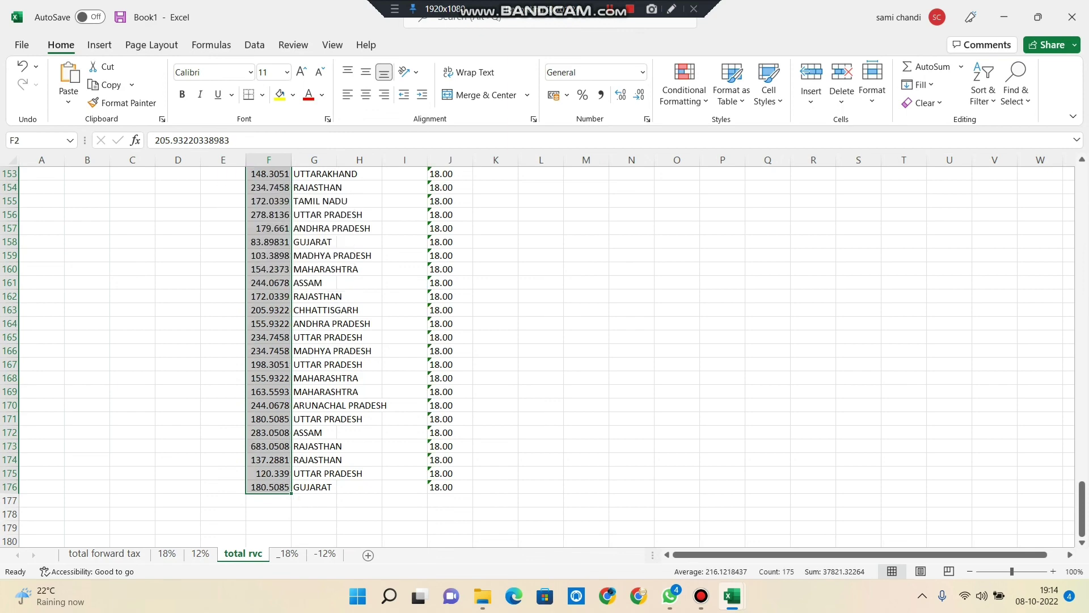
{"action": "left_click", "coordinate": [639, 95]}
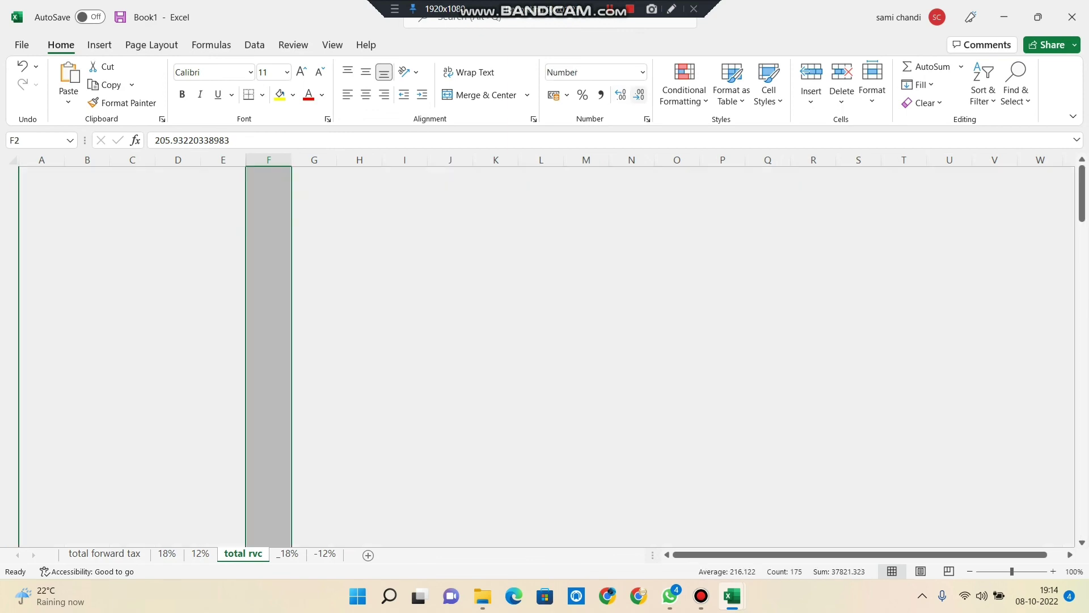
{"action": "left_click", "coordinate": [639, 95]}
{"action": "left_click", "coordinate": [639, 94]}
{"action": "left_click", "coordinate": [639, 94]}
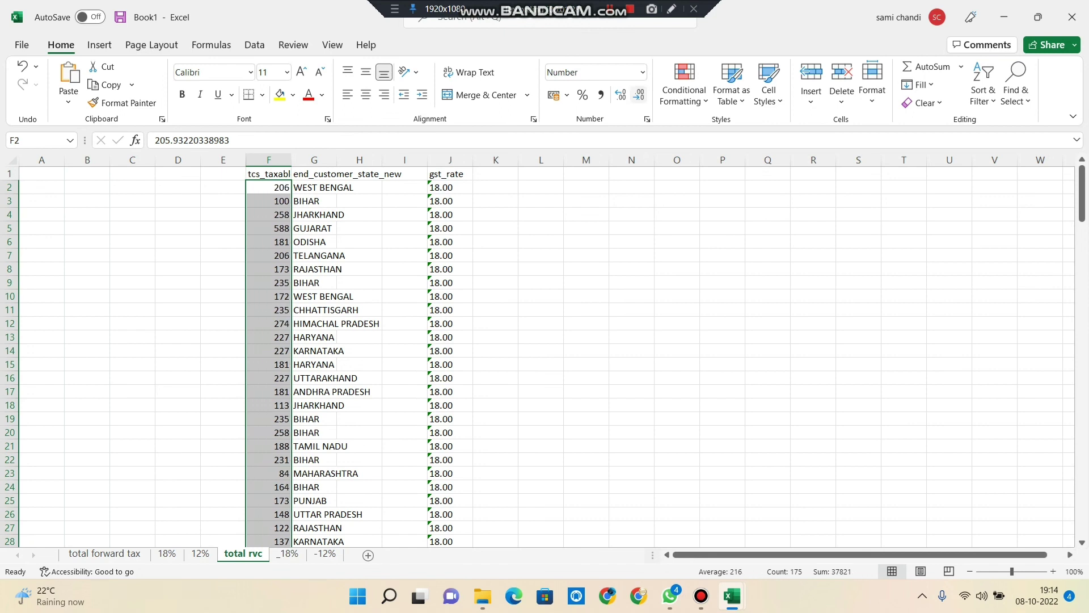
Step: Convert the gst_rate values in J2:J176 of the total rvc sheet from text to numbers
{"action": "left_click", "coordinate": [450, 187]}
{"action": "left_click", "coordinate": [414, 188]}
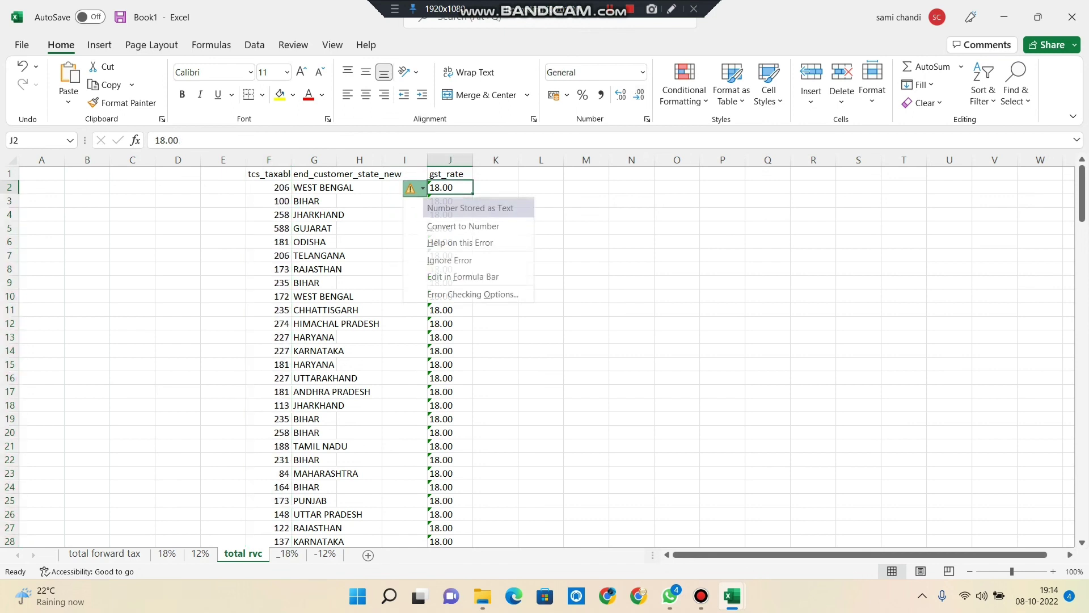
{"action": "left_click", "coordinate": [586, 187]}
{"action": "left_click_drag", "start_coordinate": [448, 187], "coordinate": [466, 521]}
{"action": "left_click", "coordinate": [412, 174]}
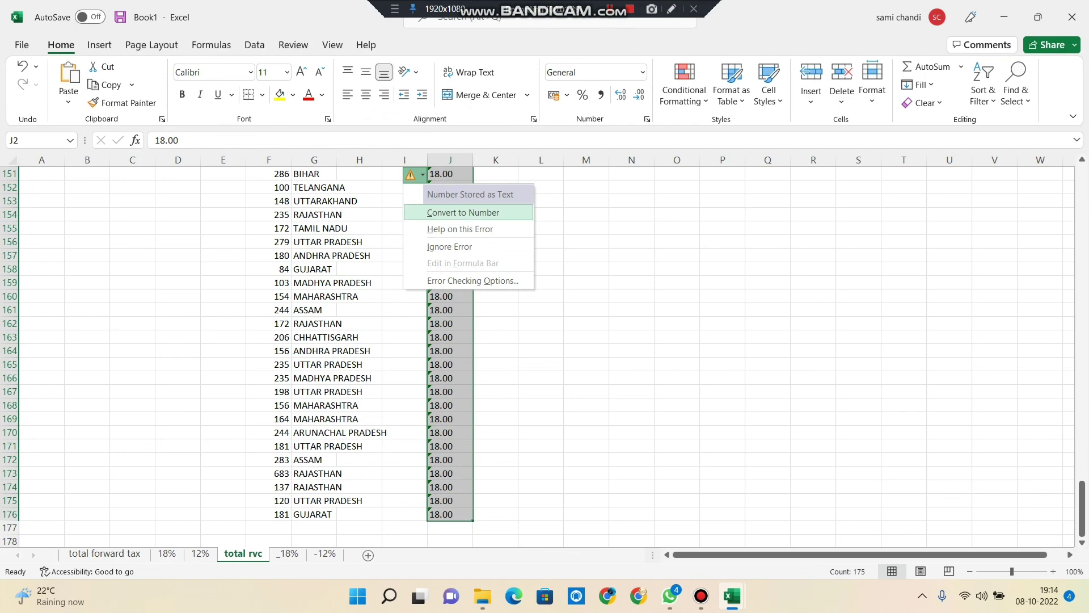
{"action": "left_click", "coordinate": [451, 212]}
{"action": "scroll", "coordinate": [545, 357], "scroll_direction": "up", "scroll_amount": 20}
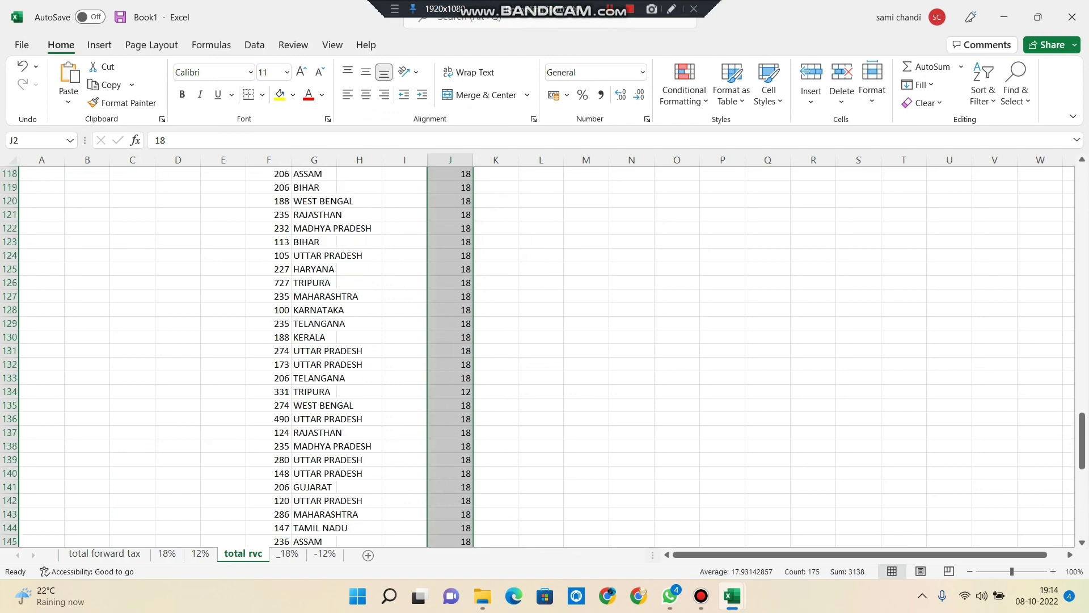
{"action": "scroll", "coordinate": [544, 357], "scroll_direction": "up", "scroll_amount": 1}
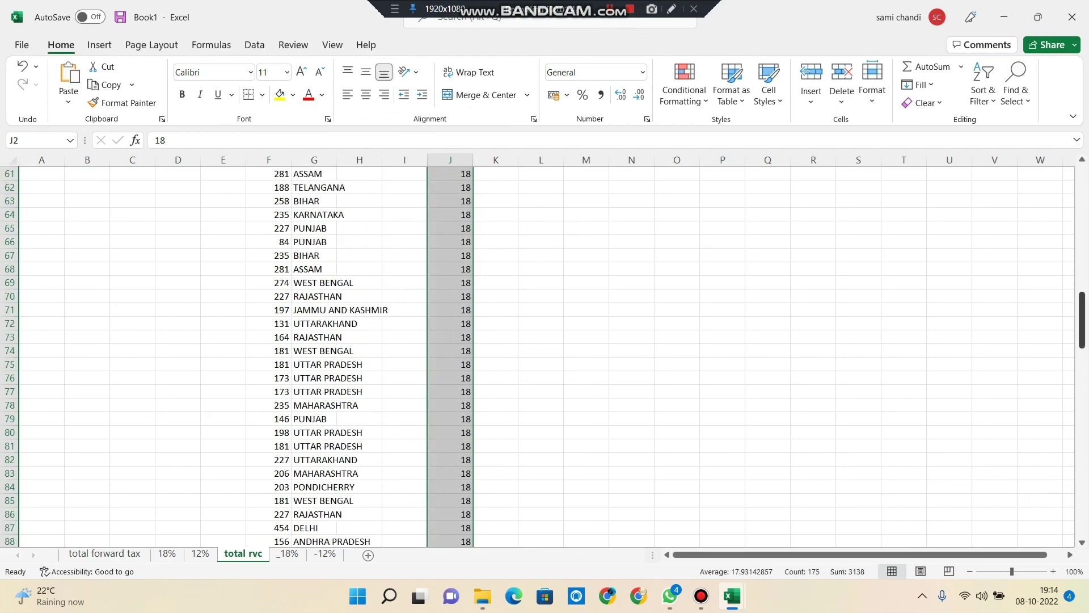
{"action": "left_click_drag", "start_coordinate": [1082, 332], "coordinate": [1081, 201]}
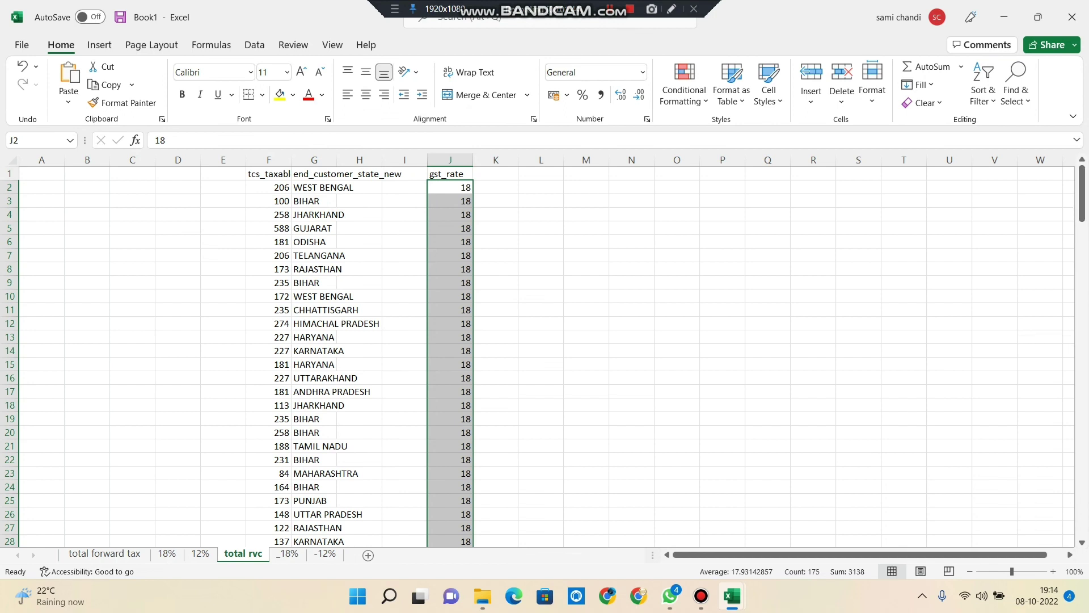
Step: Move the end_customer_state_new column to column A and widen it well beyond the longest state name
{"action": "left_click", "coordinate": [314, 173]}
{"action": "left_click", "coordinate": [314, 160]}
{"action": "right_click", "coordinate": [316, 174]}
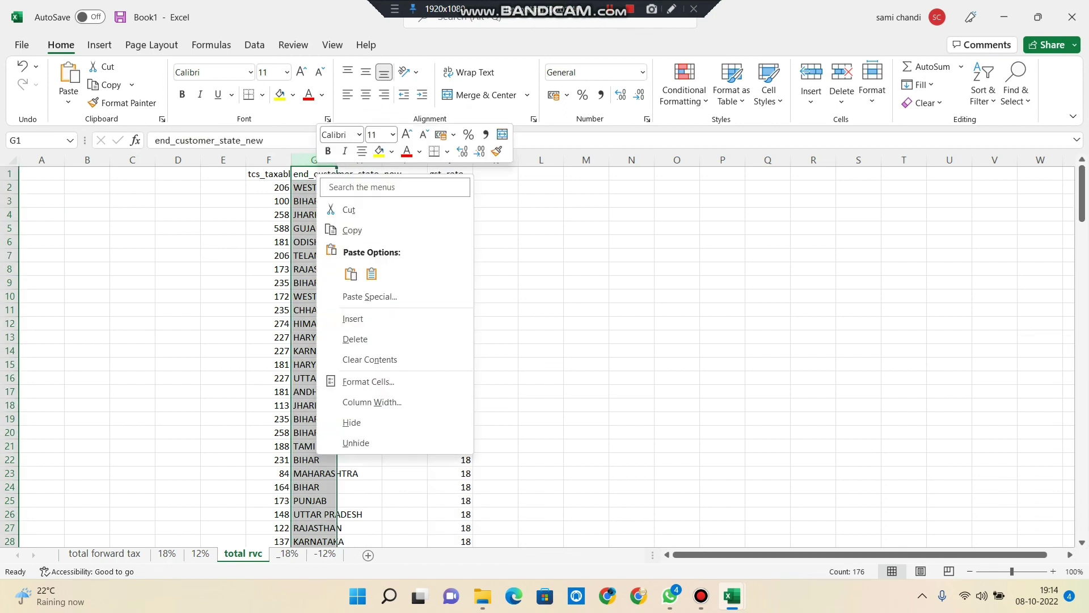
{"action": "left_click", "coordinate": [349, 210]}
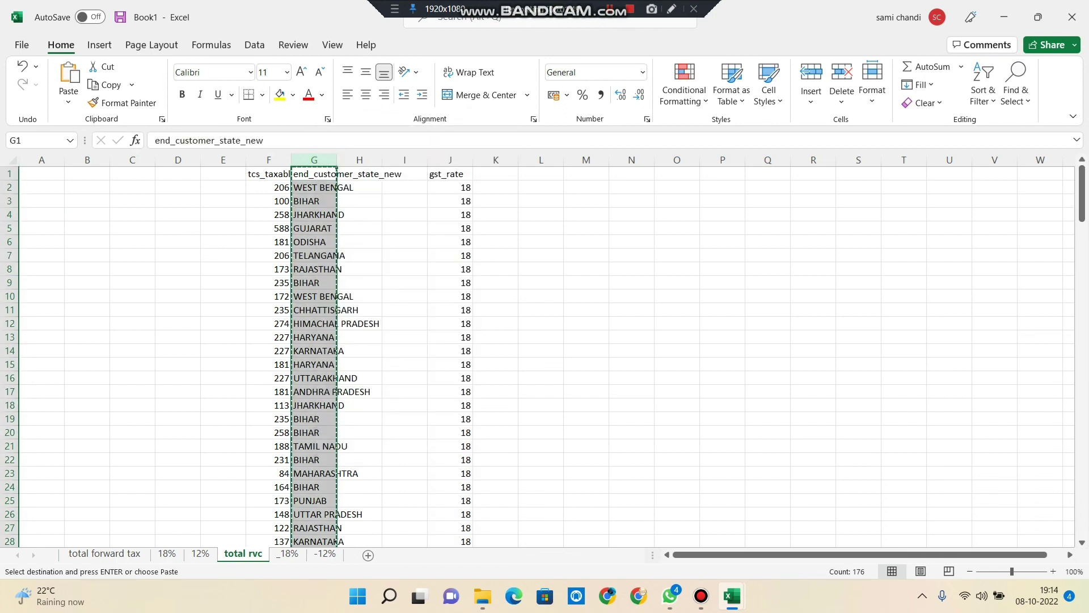
{"action": "right_click", "coordinate": [46, 160]}
{"action": "left_click", "coordinate": [77, 246]}
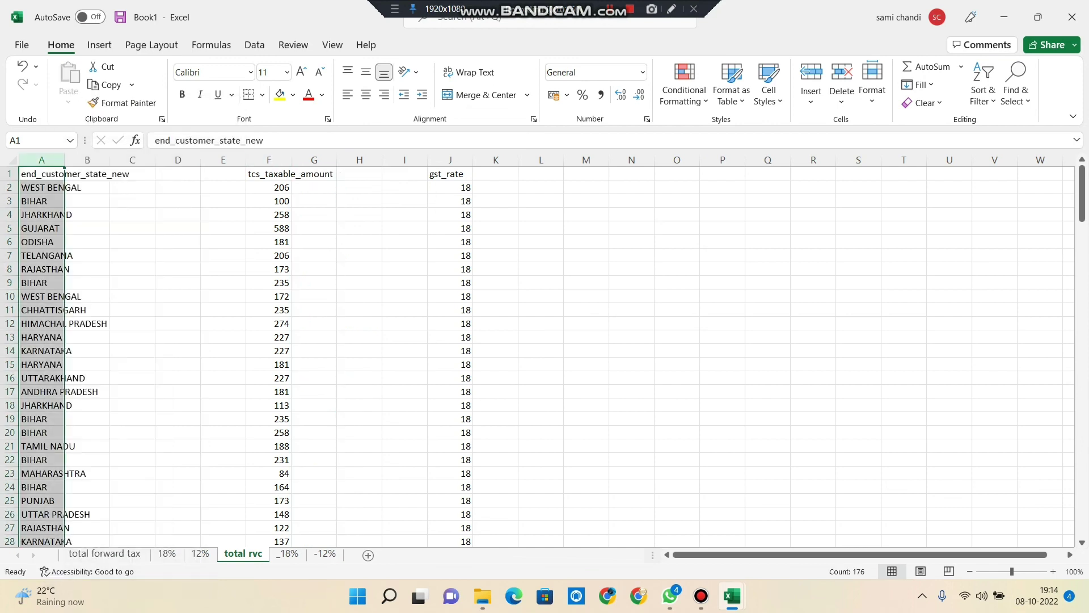
{"action": "left_click", "coordinate": [268, 174]}
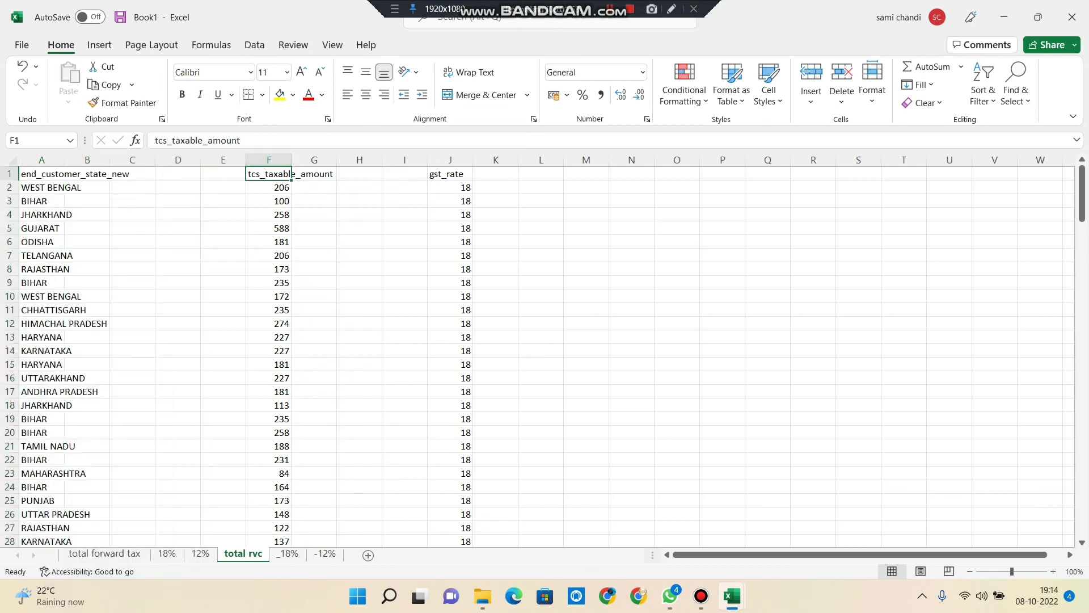
{"action": "left_click", "coordinate": [41, 160]}
{"action": "left_click_drag", "start_coordinate": [64, 160], "coordinate": [228, 160]}
Step: Move the tcs_taxable_amount column to column B and widen it to fit its full header
{"action": "left_click", "coordinate": [386, 160]}
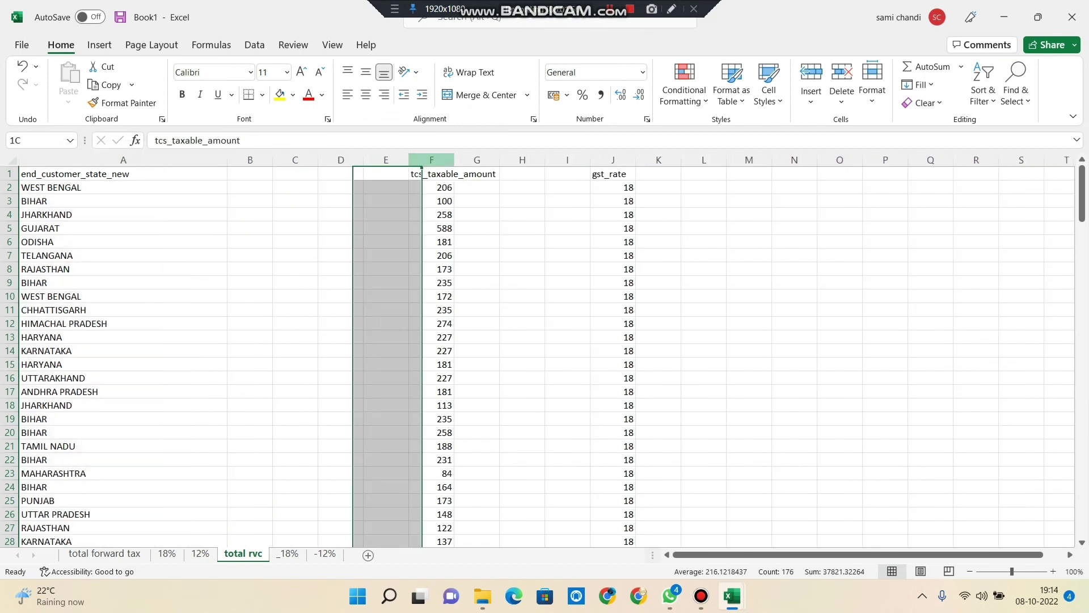
{"action": "left_click", "coordinate": [432, 160]}
{"action": "right_click", "coordinate": [438, 177]}
{"action": "left_click", "coordinate": [469, 217]}
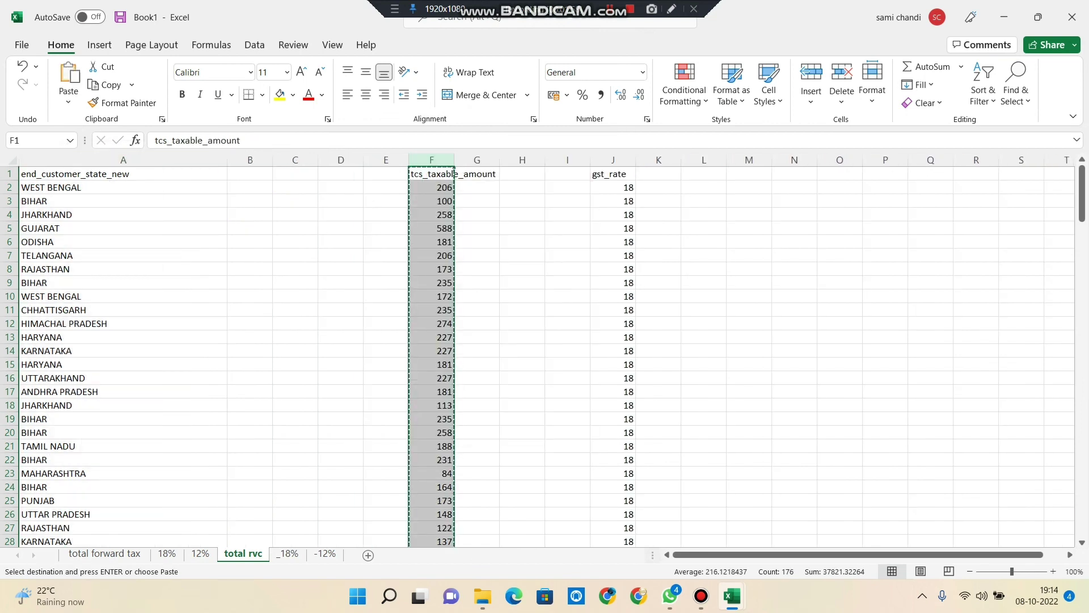
{"action": "right_click", "coordinate": [253, 173]}
{"action": "left_click", "coordinate": [290, 246]}
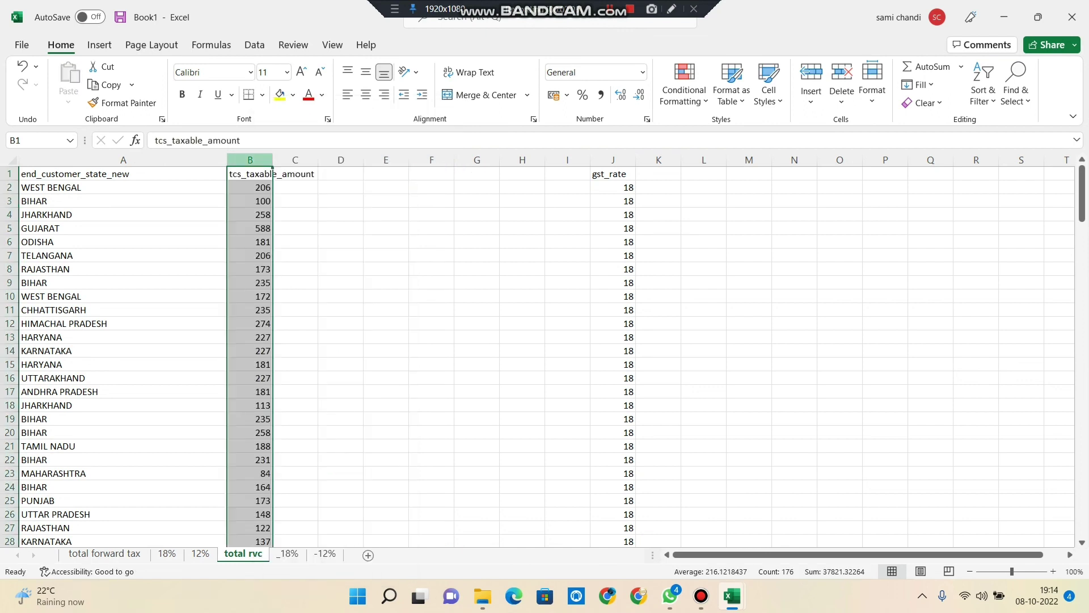
{"action": "left_click_drag", "start_coordinate": [273, 160], "coordinate": [361, 160]}
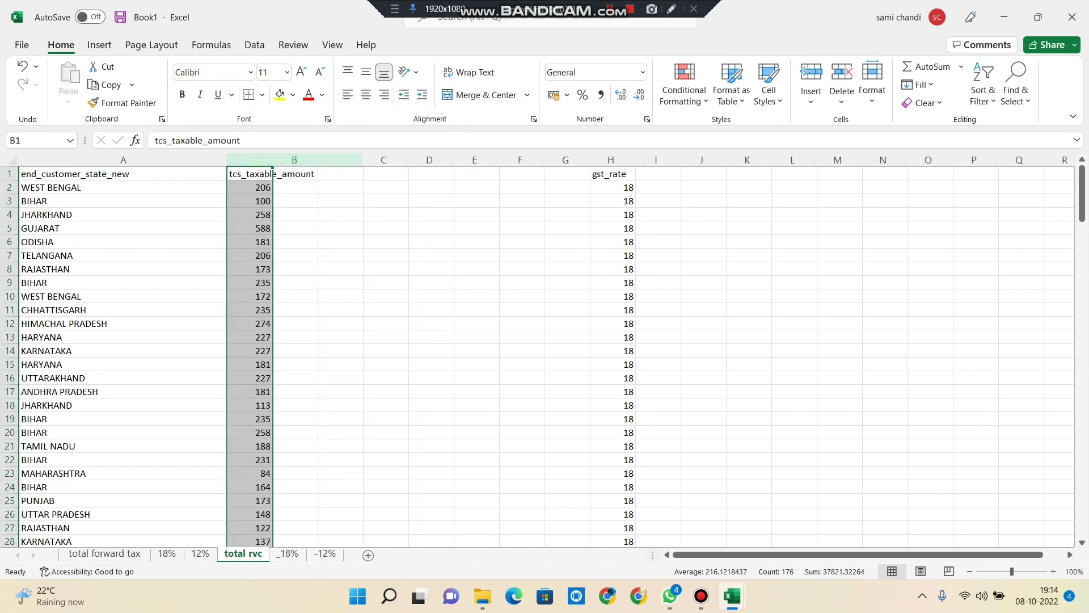
Step: Move the gst_rate column from column J to column C and widen it
{"action": "left_click", "coordinate": [701, 160]}
{"action": "right_click", "coordinate": [702, 181]}
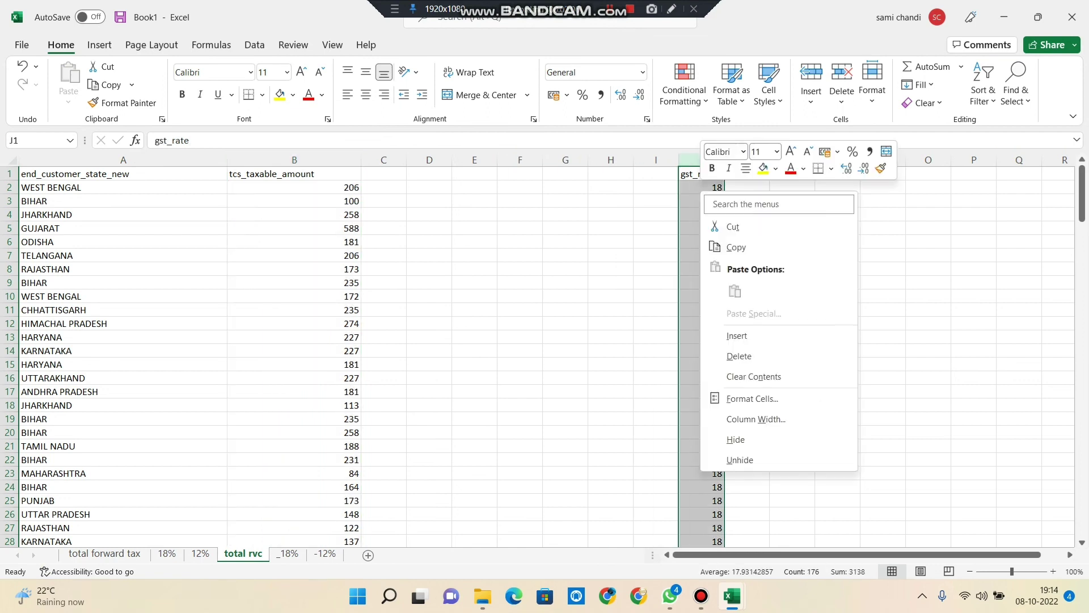
{"action": "left_click", "coordinate": [738, 226]}
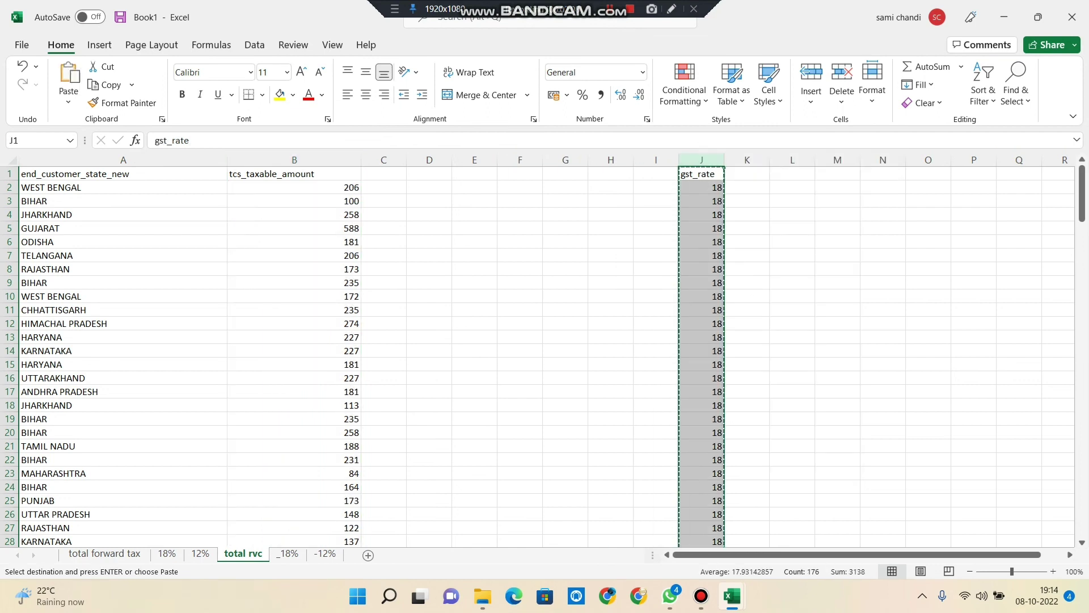
{"action": "left_click", "coordinate": [397, 160]}
{"action": "right_click", "coordinate": [397, 160]}
{"action": "left_click", "coordinate": [428, 245]}
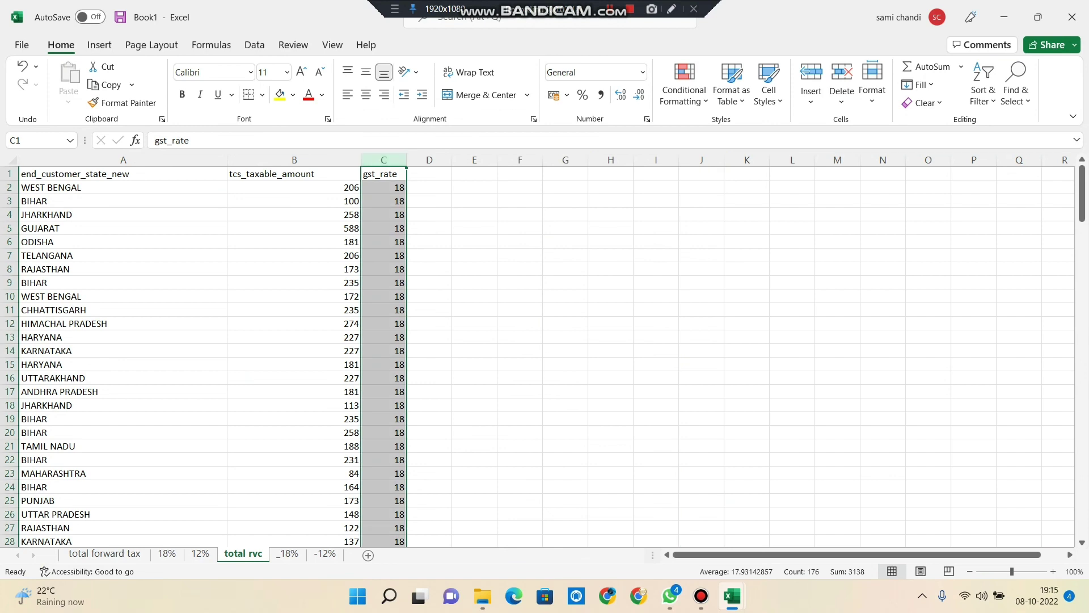
{"action": "left_click_drag", "start_coordinate": [407, 160], "coordinate": [573, 160]}
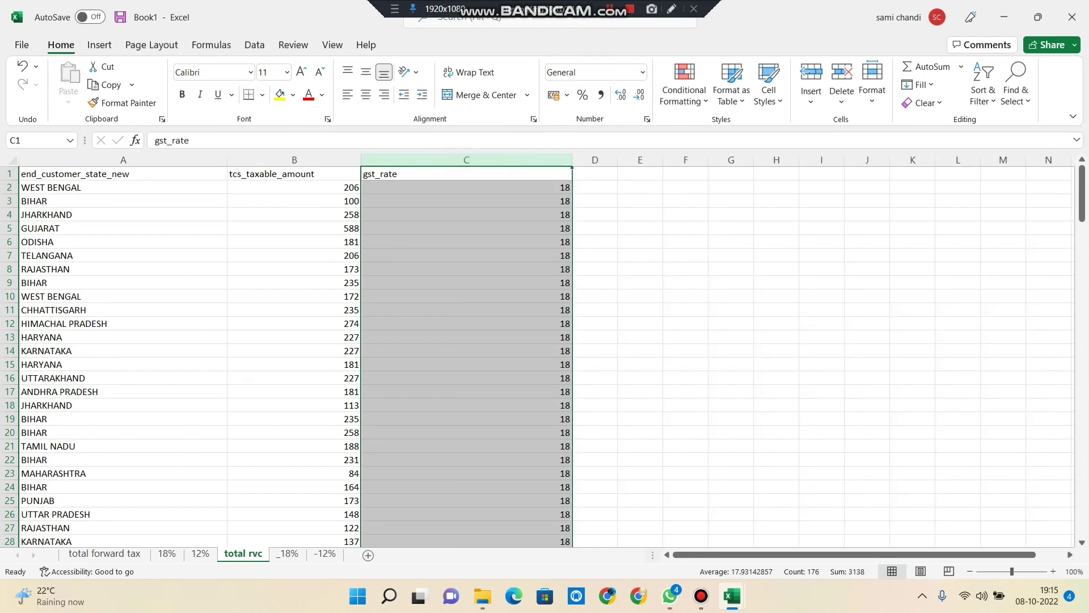
Step: Copy the whole total rvc sheet and paste it into the _18% sheet starting at cell A1
{"action": "left_click", "coordinate": [730, 295]}
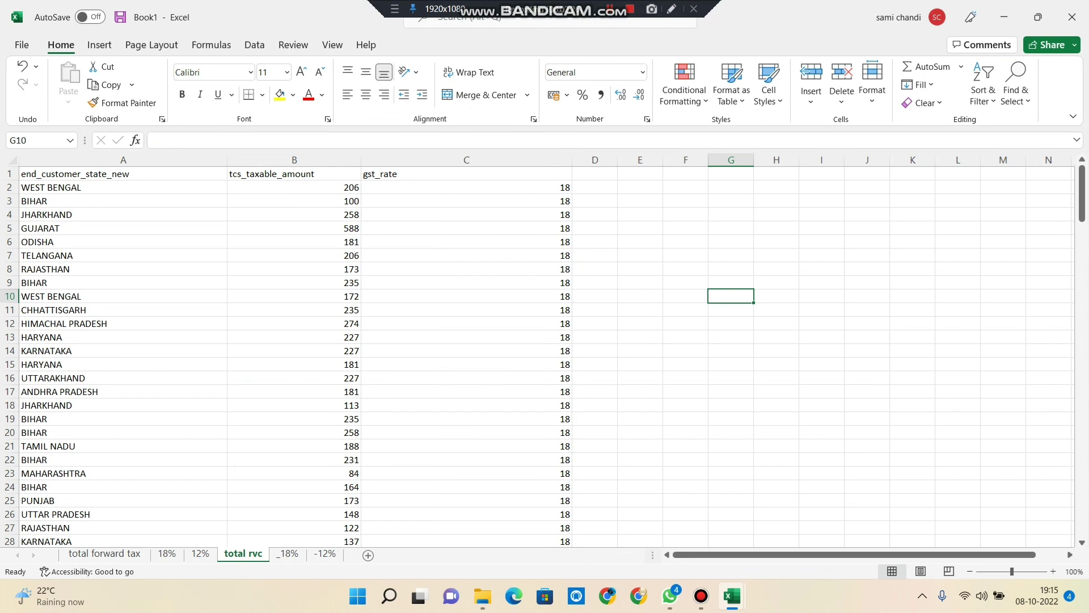
{"action": "key", "text": "ctrl+a"}
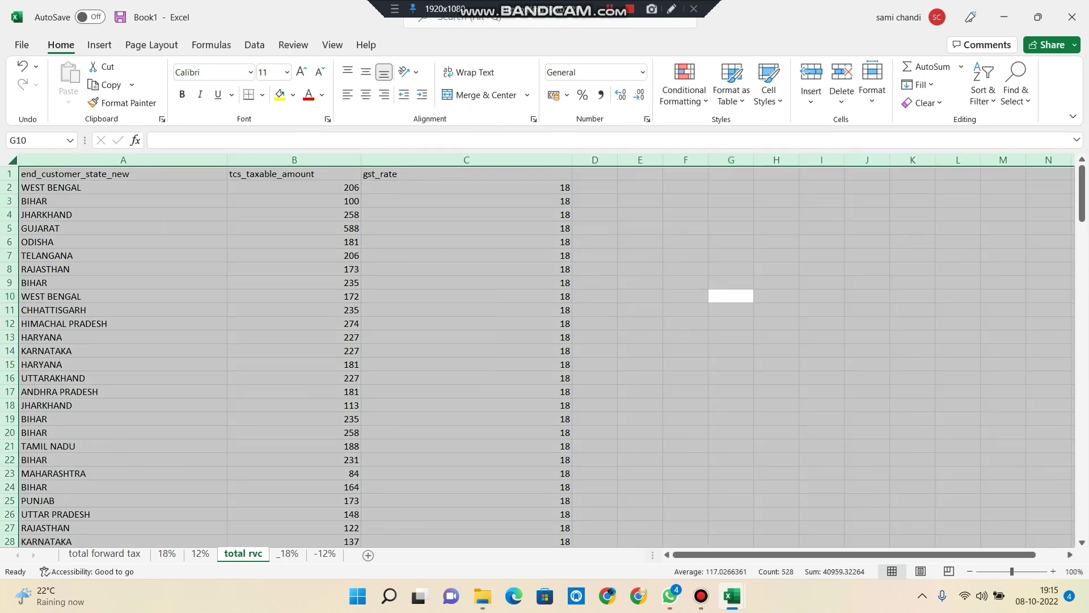
{"action": "right_click", "coordinate": [63, 226]}
{"action": "left_click", "coordinate": [85, 262]}
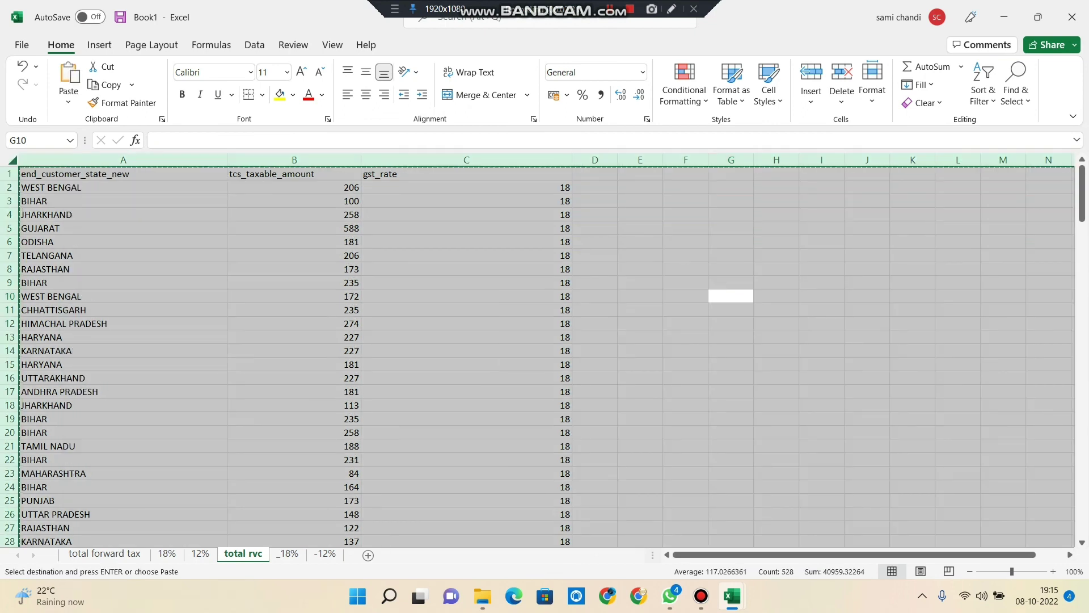
{"action": "right_click", "coordinate": [53, 261]}
{"action": "left_click", "coordinate": [85, 320]}
{"action": "left_click", "coordinate": [288, 553]}
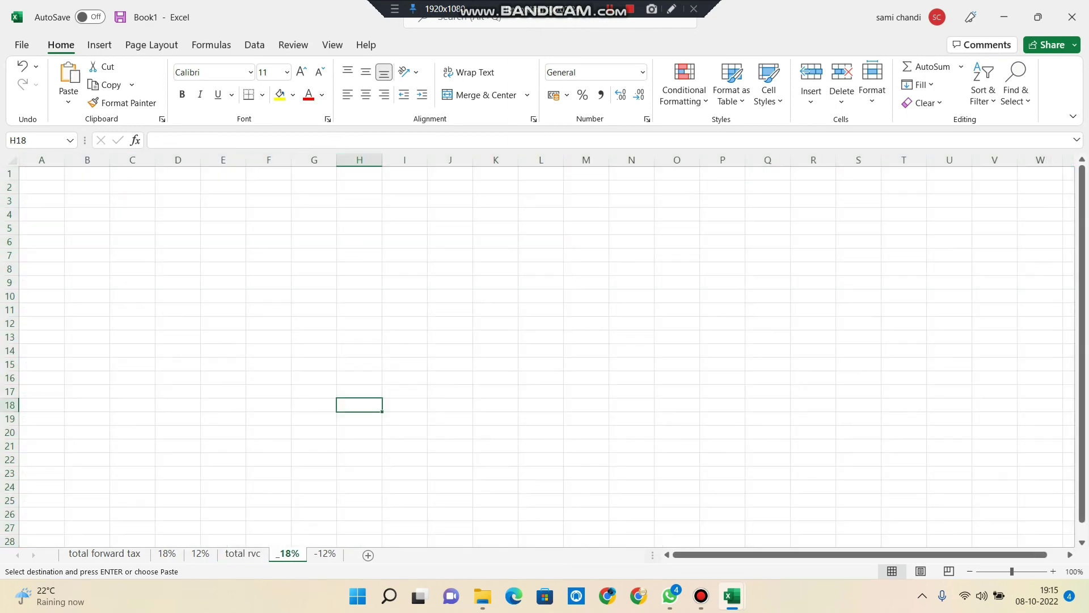
{"action": "right_click", "coordinate": [50, 173]}
{"action": "left_click", "coordinate": [84, 246]}
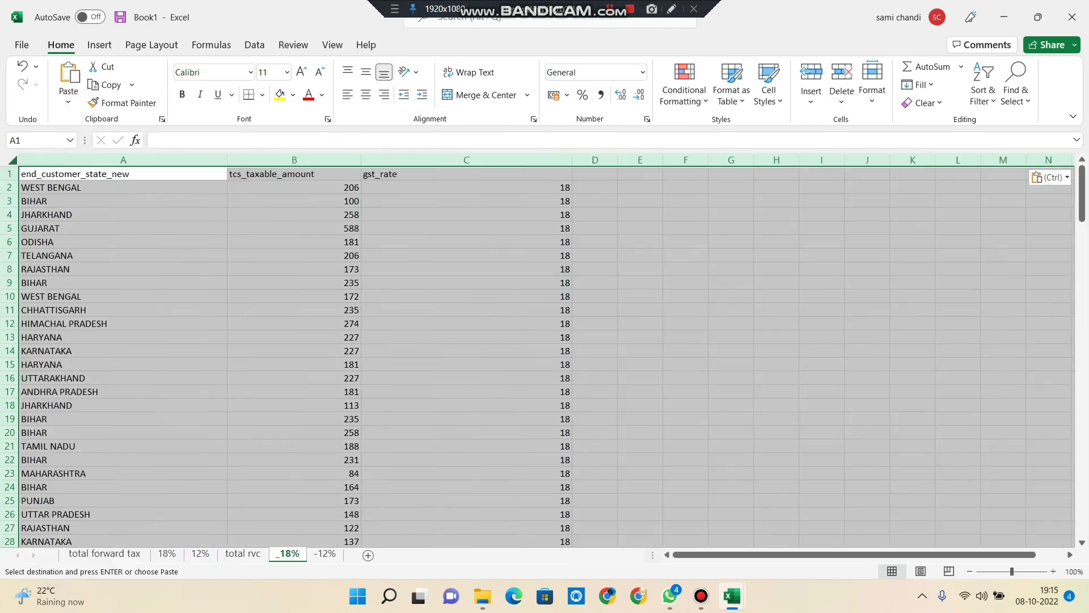
Step: Paste the copied total rvc data into the -12% sheet starting at cell A1
{"action": "left_click", "coordinate": [325, 553]}
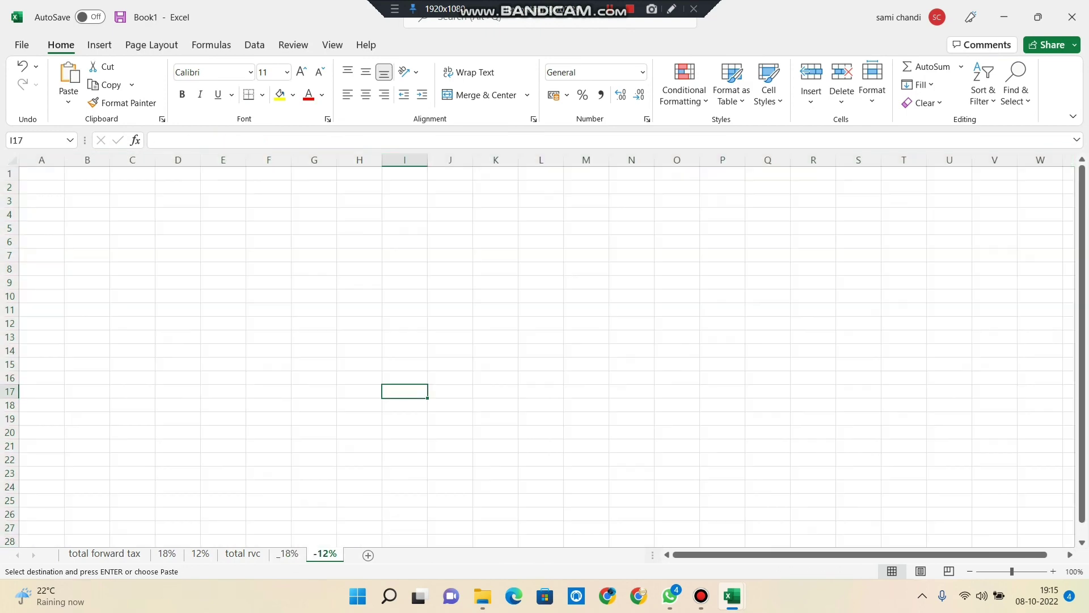
{"action": "right_click", "coordinate": [100, 227]}
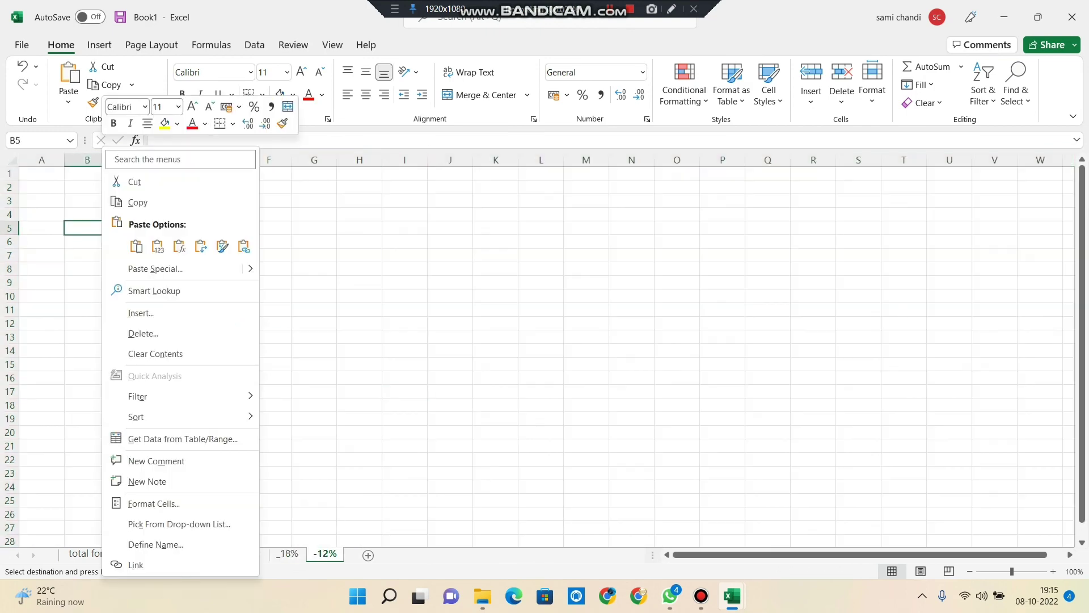
{"action": "right_click", "coordinate": [50, 174]}
{"action": "left_click", "coordinate": [85, 246]}
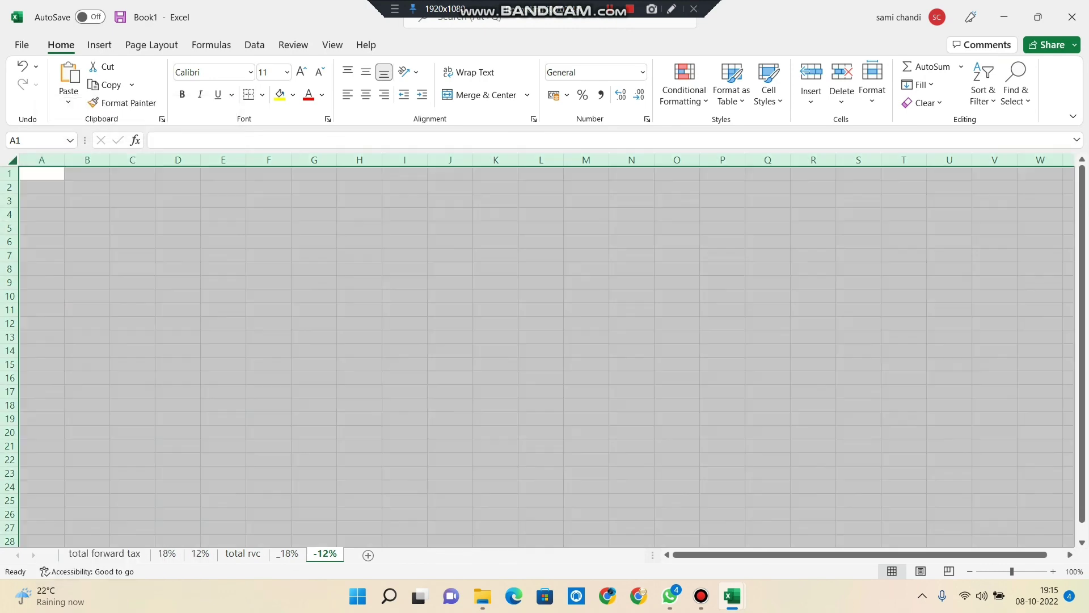
{"action": "left_click", "coordinate": [640, 323]}
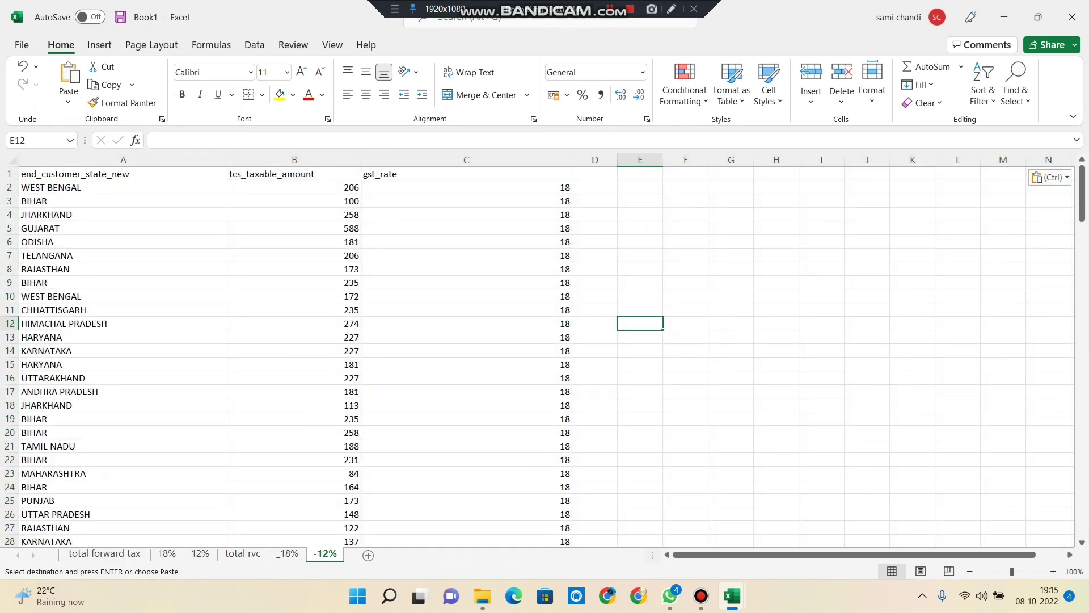
Step: Filter the -12% sheet to show only the rows whose gst_rate is 12
{"action": "scroll", "coordinate": [545, 358], "scroll_direction": "down", "scroll_amount": 10}
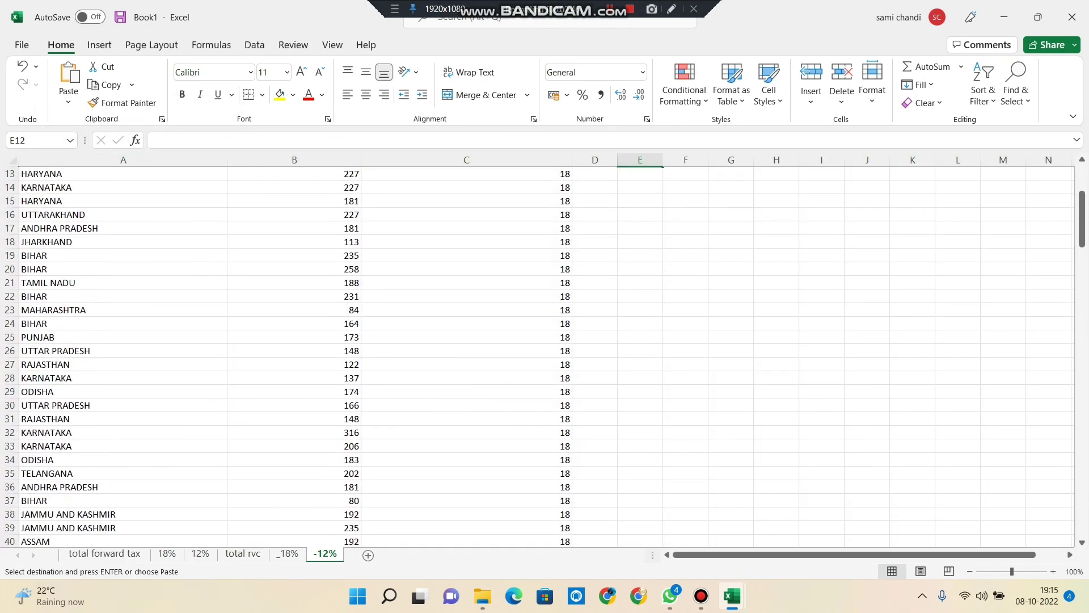
{"action": "scroll", "coordinate": [545, 357], "scroll_direction": "down", "scroll_amount": 13}
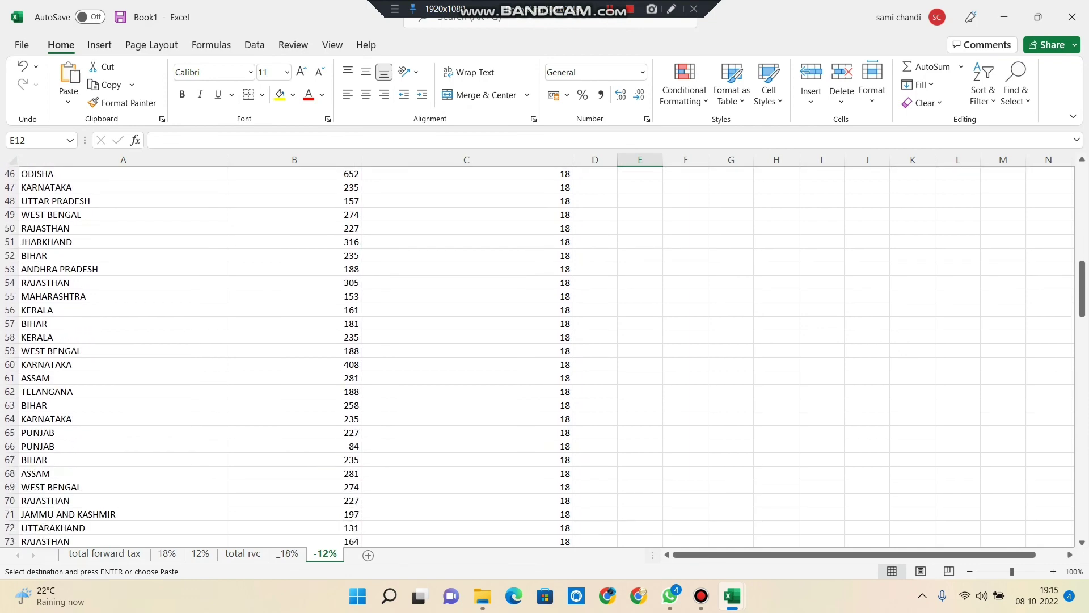
{"action": "scroll", "coordinate": [545, 358], "scroll_direction": "down", "scroll_amount": 13}
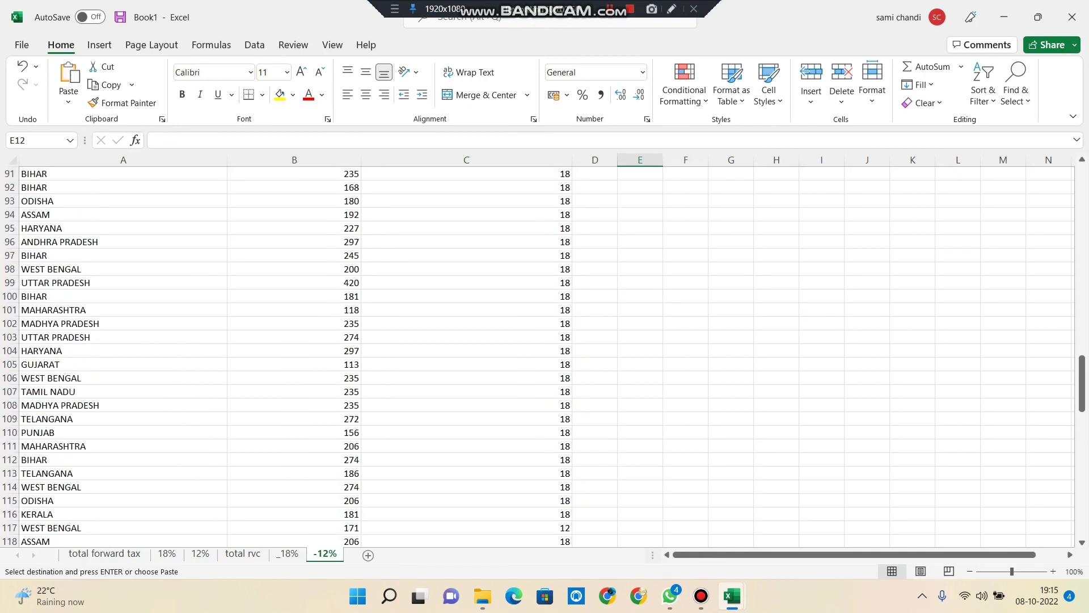
{"action": "scroll", "coordinate": [545, 358], "scroll_direction": "down", "scroll_amount": 2}
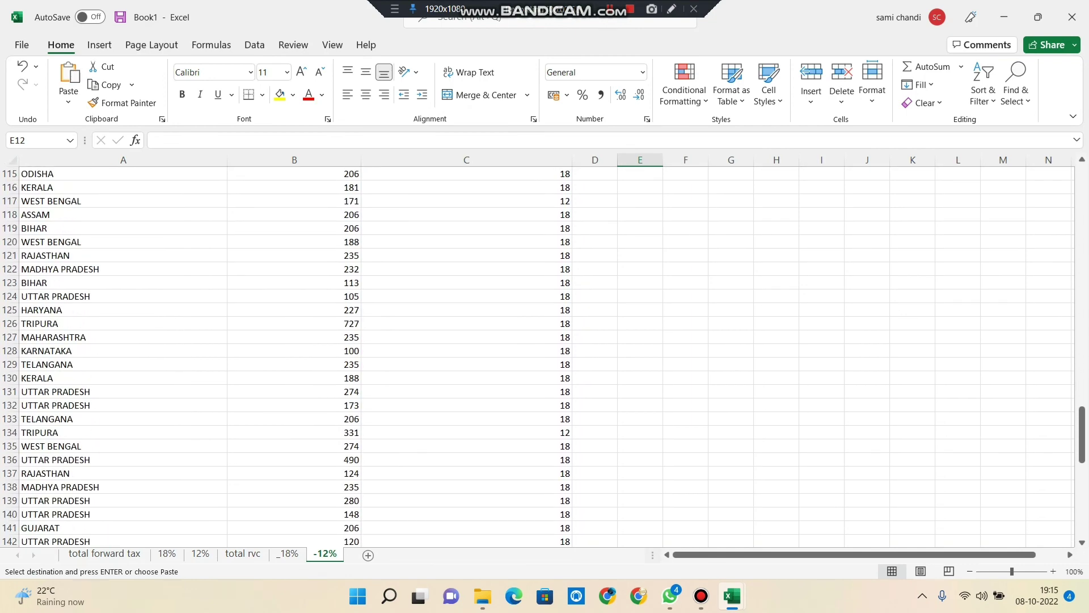
{"action": "left_click", "coordinate": [563, 201]}
{"action": "right_click", "coordinate": [563, 201]}
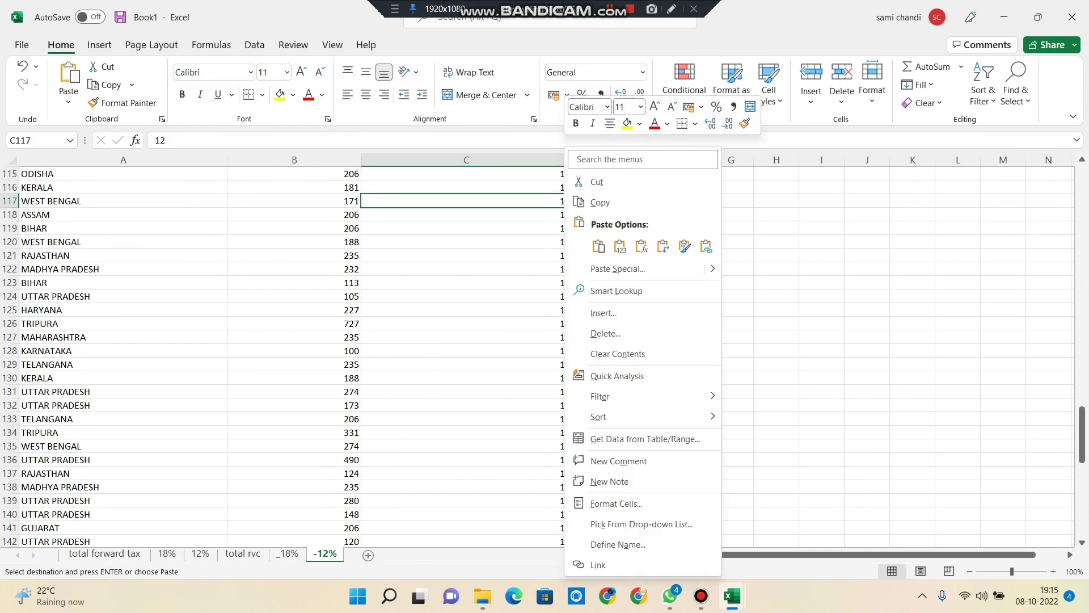
{"action": "mouse_move", "coordinate": [600, 396]}
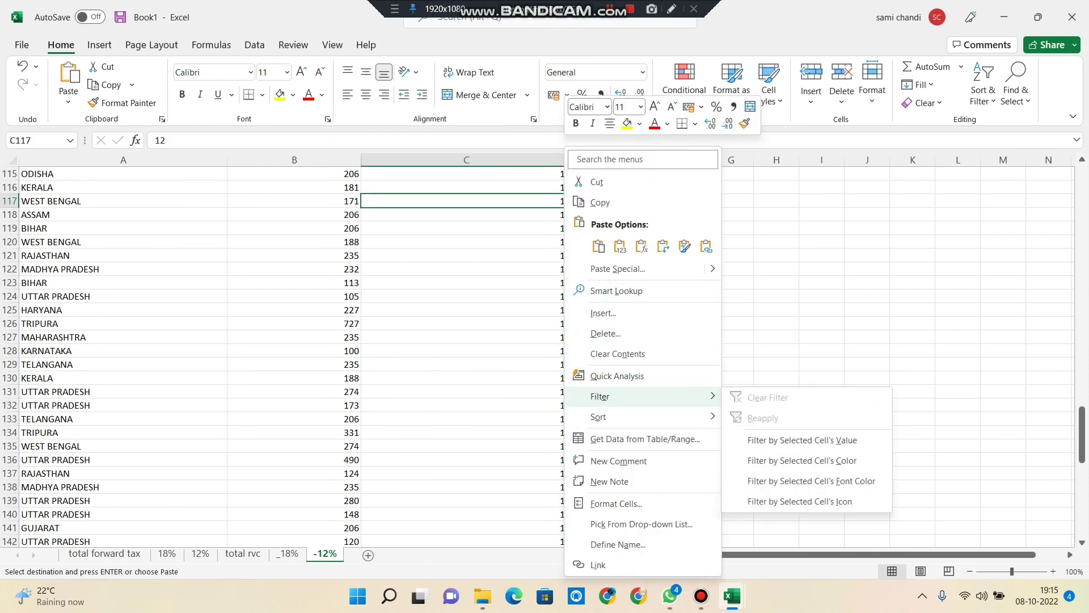
{"action": "left_click", "coordinate": [800, 441]}
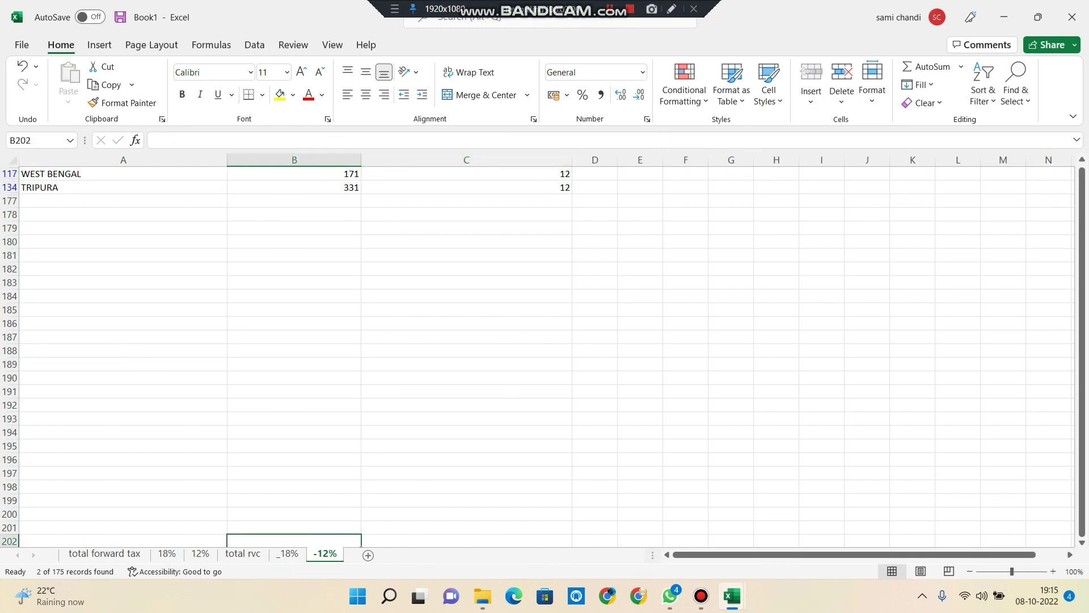
Step: Filter the _18% sheet to show only the rows whose gst_rate is 18
{"action": "key", "text": "ctrl+Page_Up"}
{"action": "right_click", "coordinate": [564, 211]}
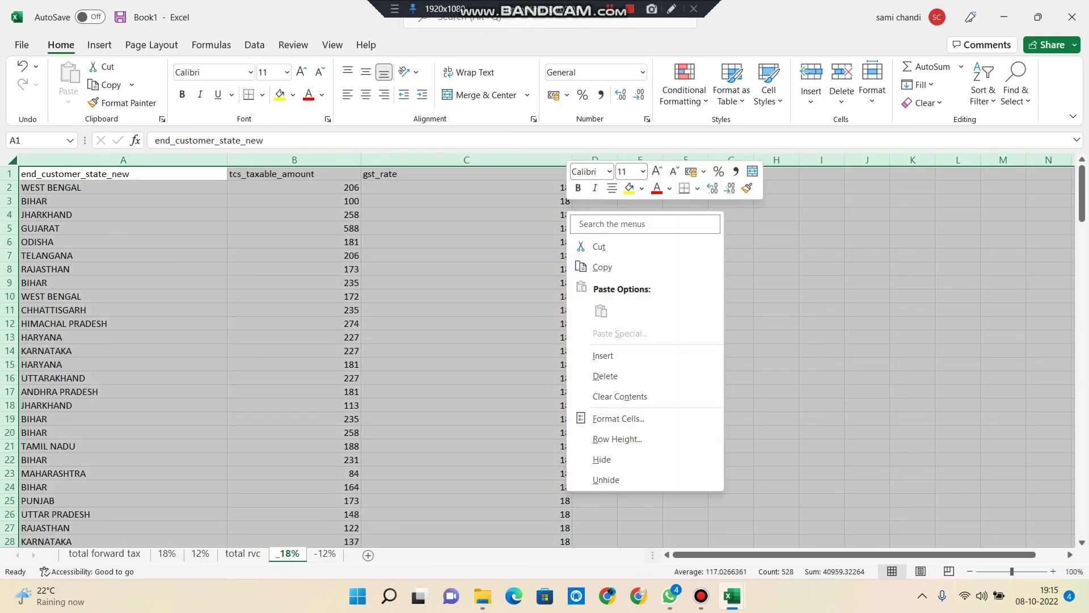
{"action": "right_click", "coordinate": [563, 204]}
{"action": "left_click", "coordinate": [563, 203]}
{"action": "left_click", "coordinate": [563, 201]}
{"action": "right_click", "coordinate": [563, 202]}
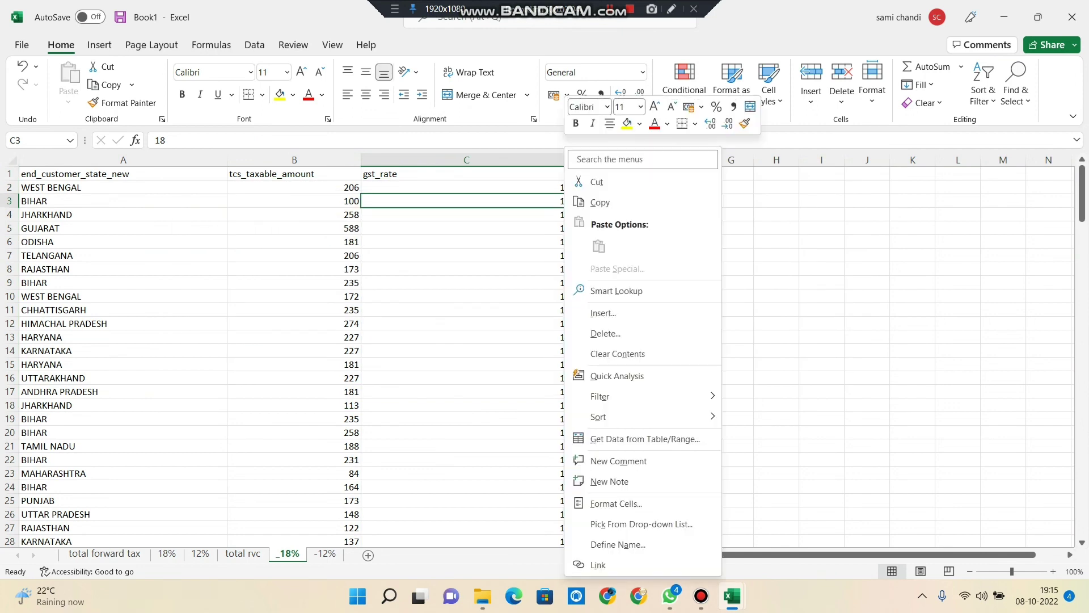
{"action": "mouse_move", "coordinate": [624, 396]}
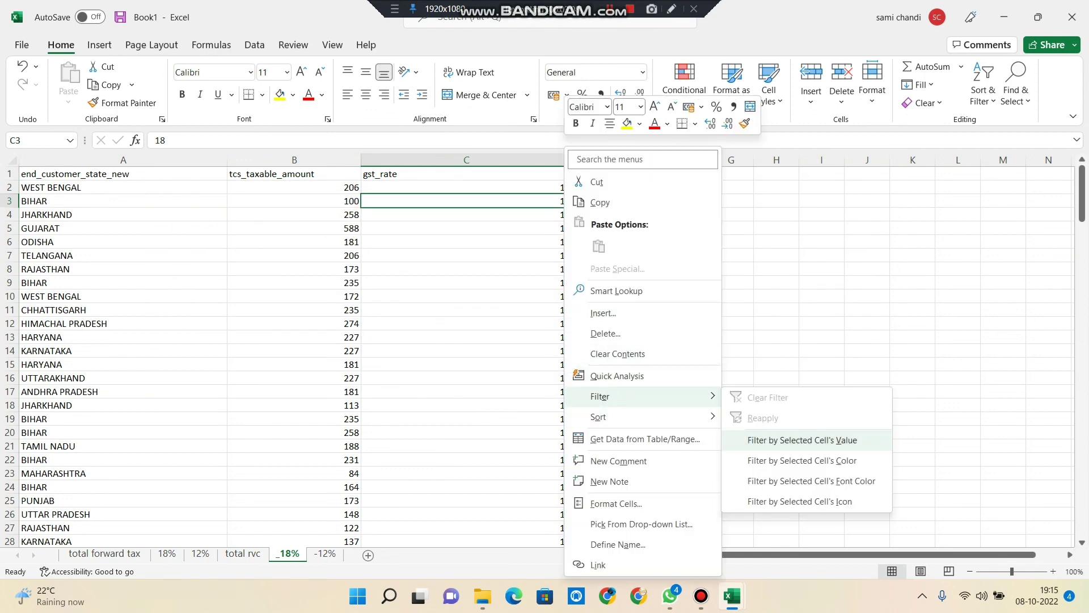
{"action": "left_click", "coordinate": [802, 439]}
{"action": "left_click", "coordinate": [821, 336]}
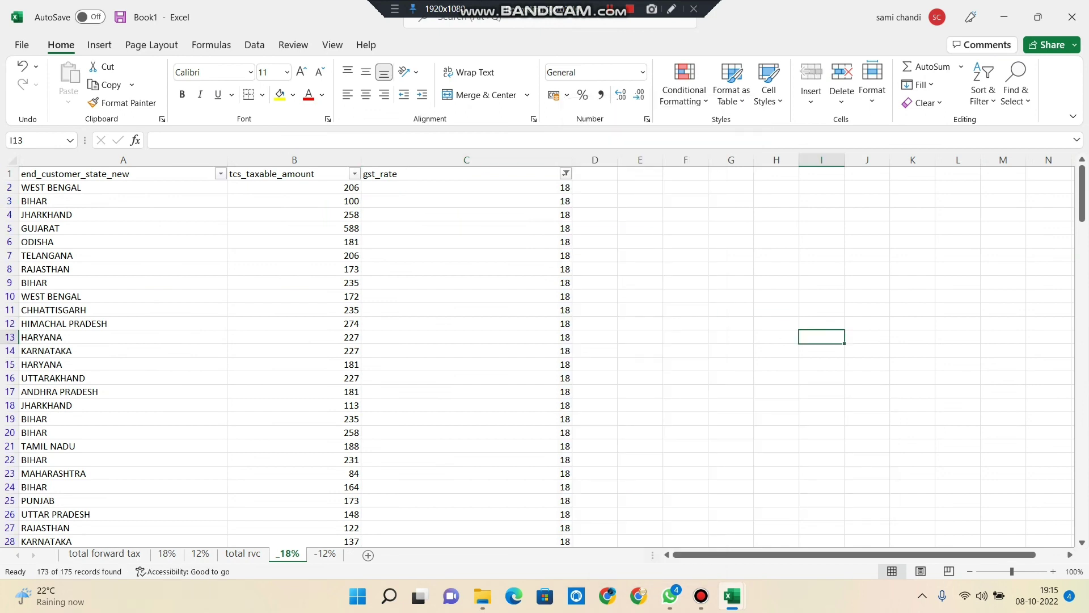
Step: Add a new sheet after -12% and name it total 18%
{"action": "left_click", "coordinate": [325, 554]}
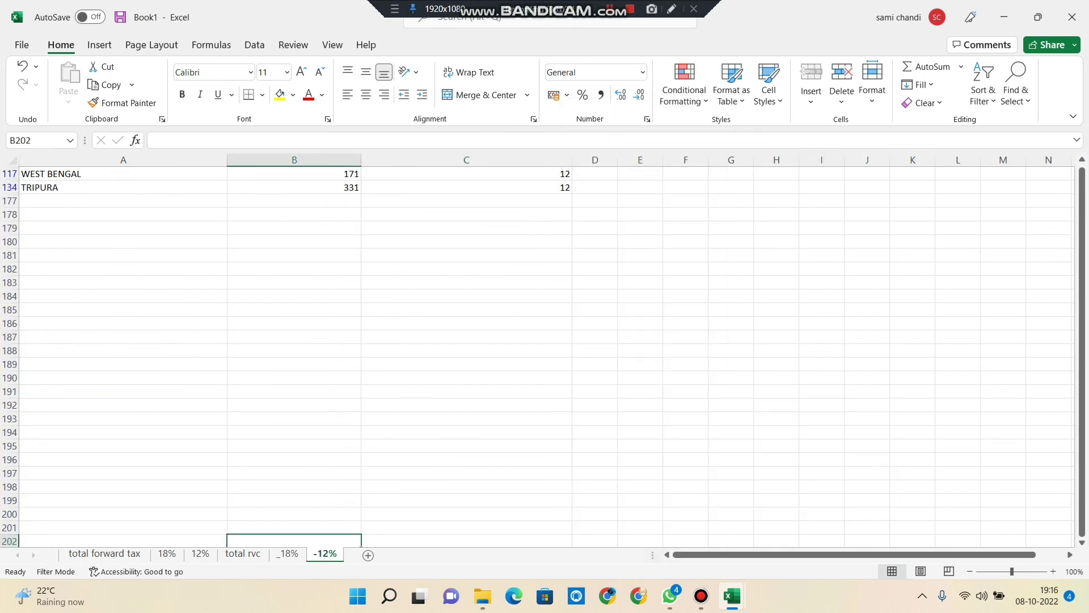
{"action": "key", "text": "ctrl+shift+Page_Up"}
{"action": "key", "text": "ctrl+Page_Up"}
{"action": "key", "text": "ctrl+Page_Down"}
{"action": "left_click", "coordinate": [369, 554]}
{"action": "right_click", "coordinate": [368, 554]}
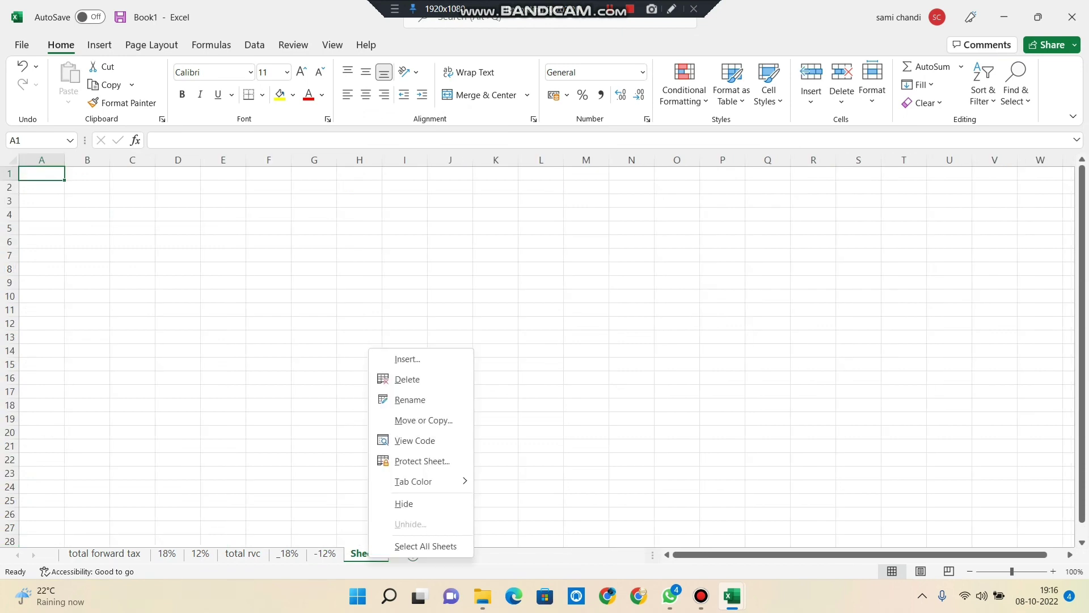
{"action": "left_click", "coordinate": [397, 400]}
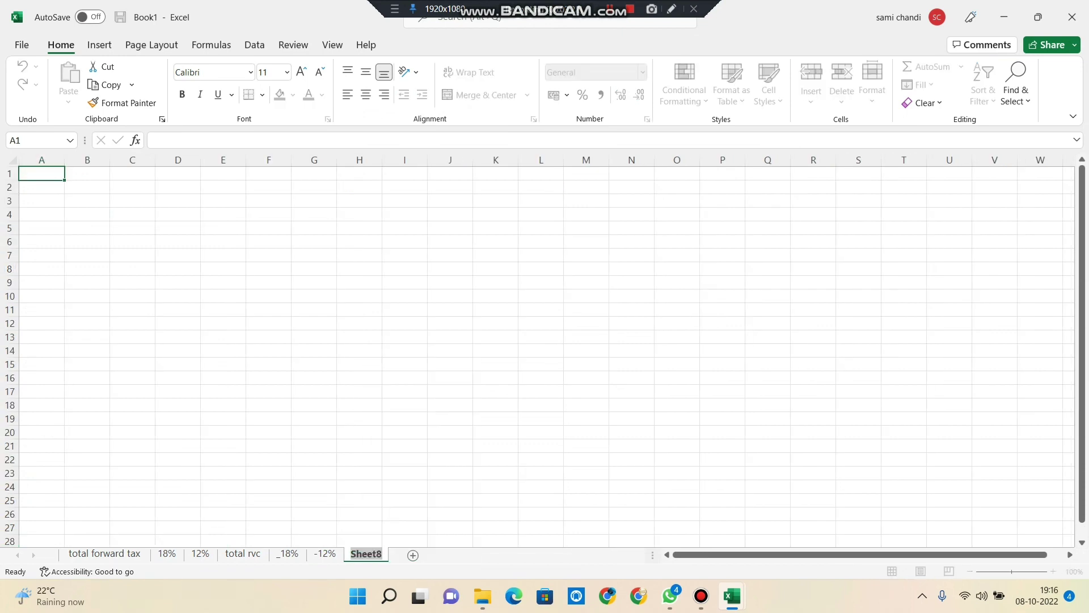
{"action": "type", "text": "total 18%"}
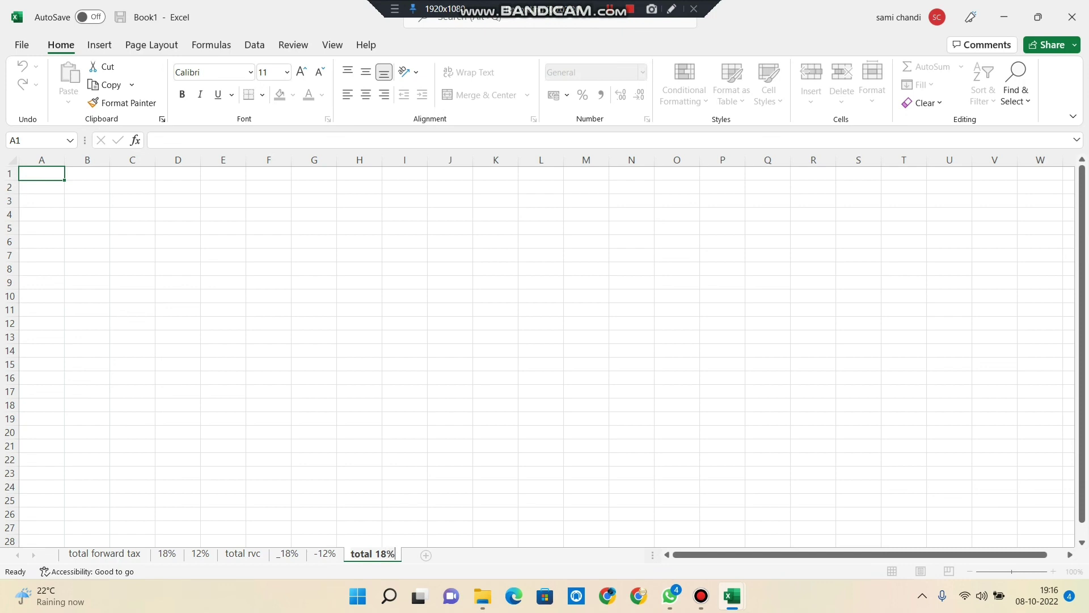
{"action": "left_click", "coordinate": [405, 404]}
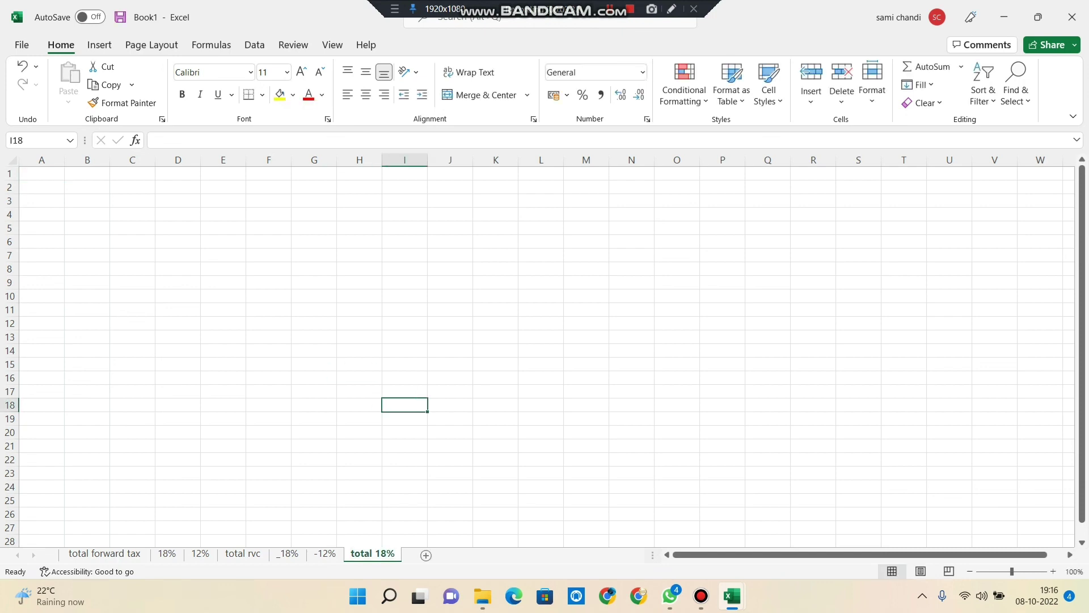
Step: Add another new sheet after total 18% and name it total 12%
{"action": "left_click", "coordinate": [426, 555]}
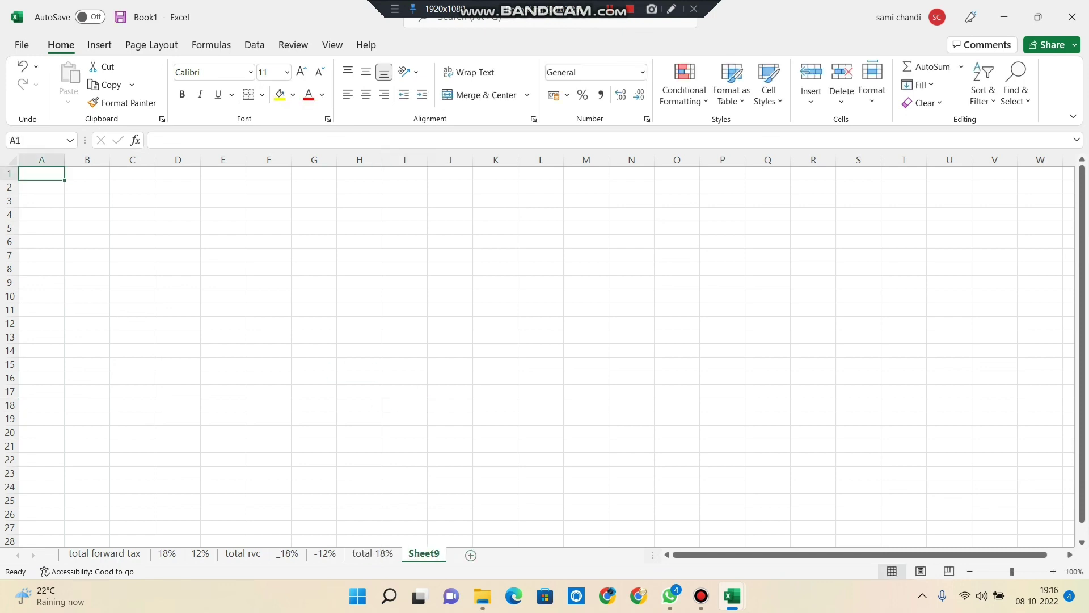
{"action": "right_click", "coordinate": [427, 554]}
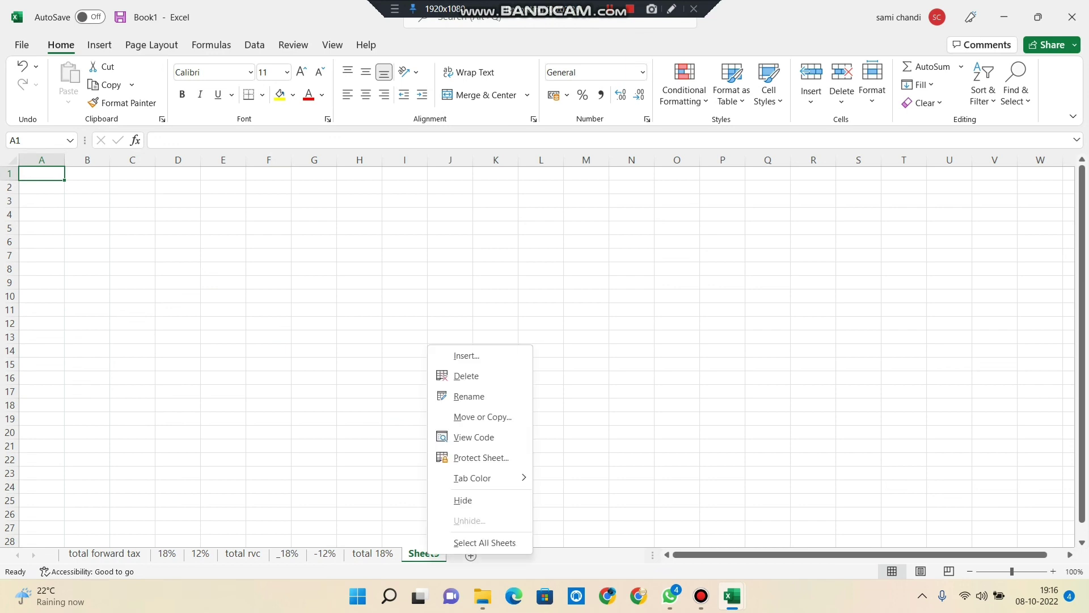
{"action": "left_click", "coordinate": [471, 397]}
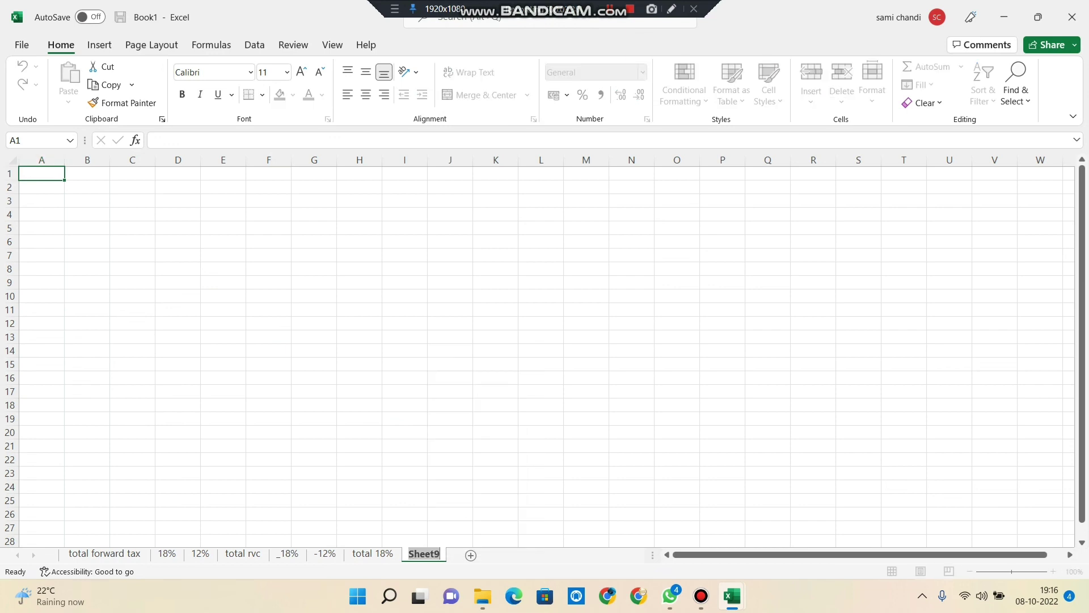
{"action": "type", "text": "total 12%"}
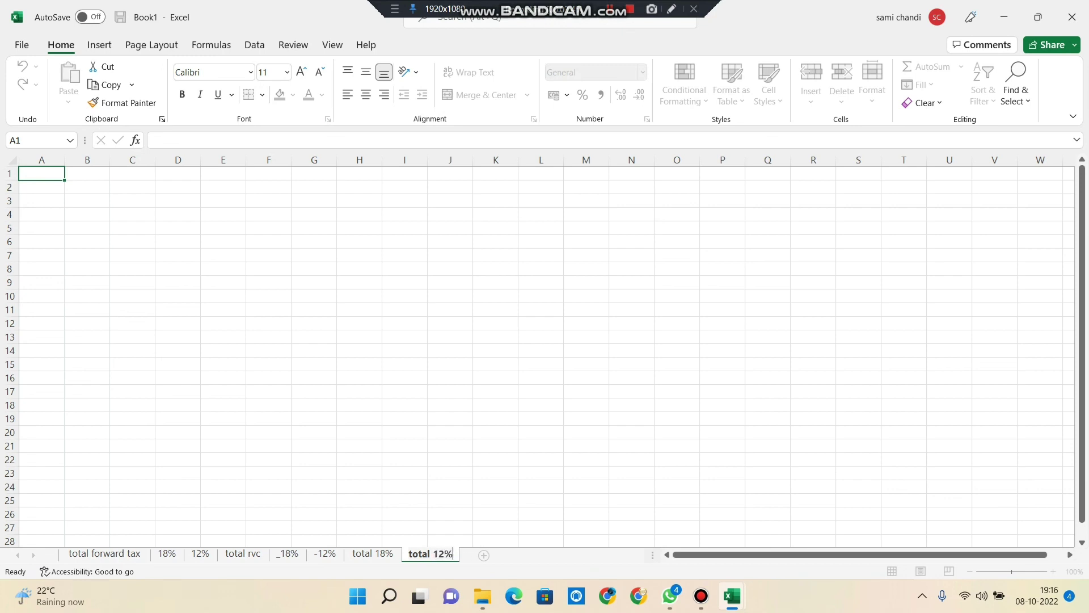
{"action": "key", "text": "Return"}
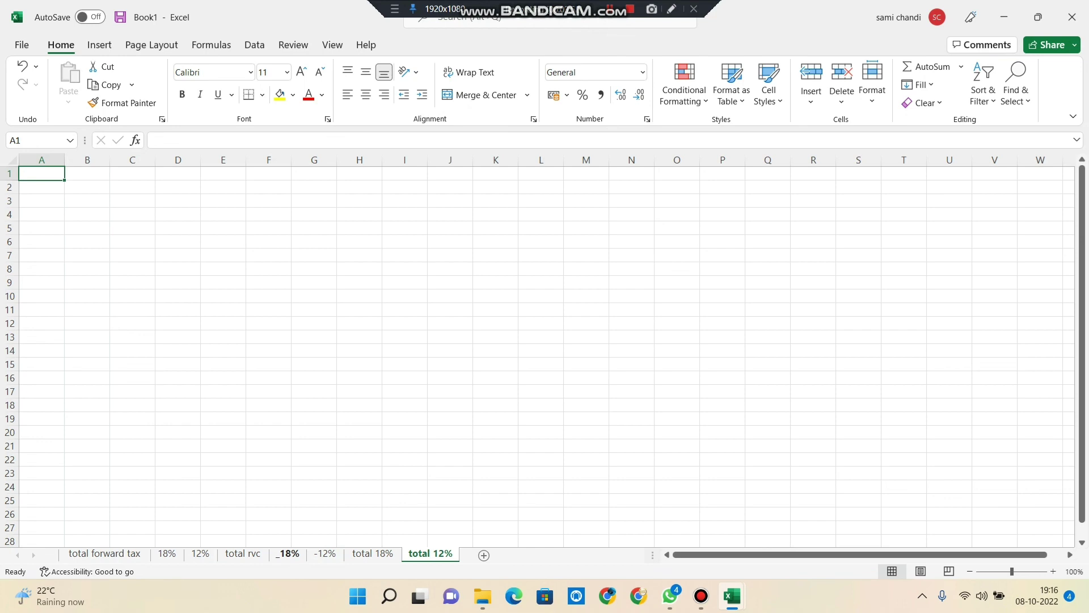
Step: Rename the _18% sheet as -18%
{"action": "left_click", "coordinate": [287, 553]}
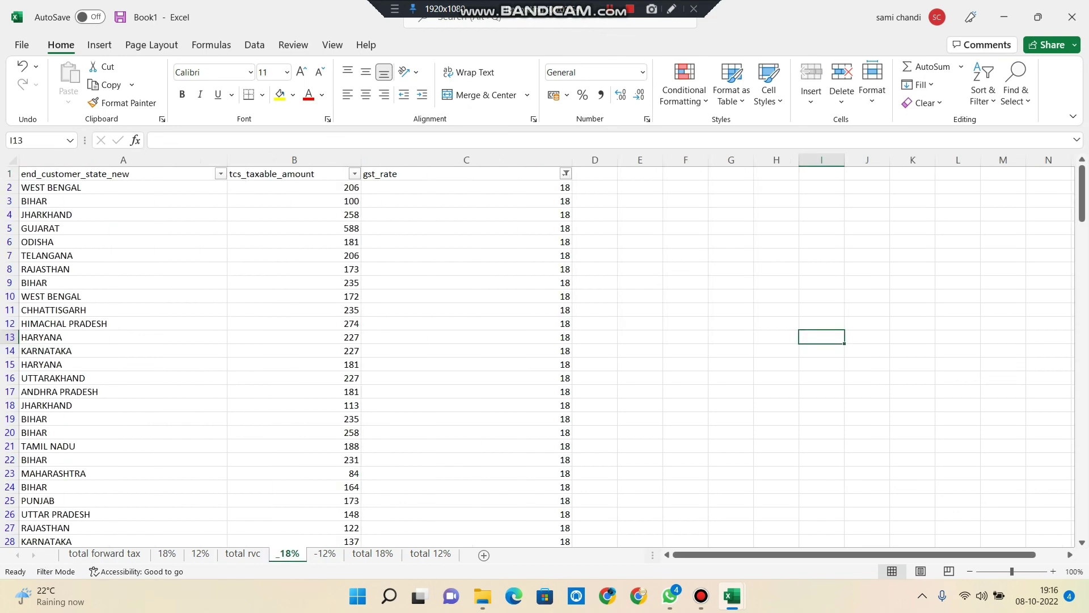
{"action": "right_click", "coordinate": [289, 553]}
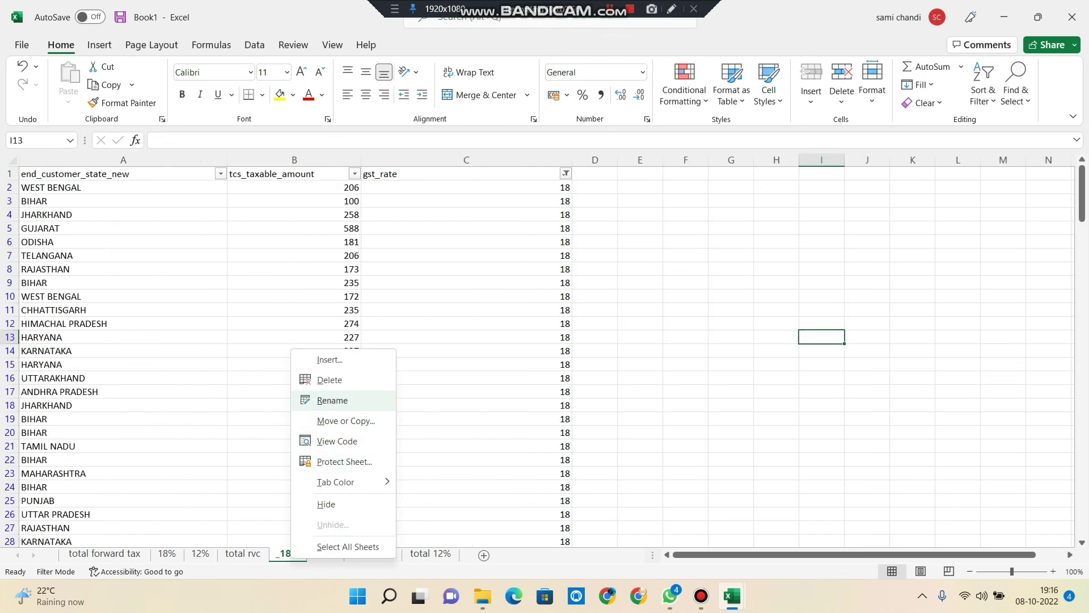
{"action": "left_click", "coordinate": [318, 400]}
{"action": "left_click", "coordinate": [284, 554]}
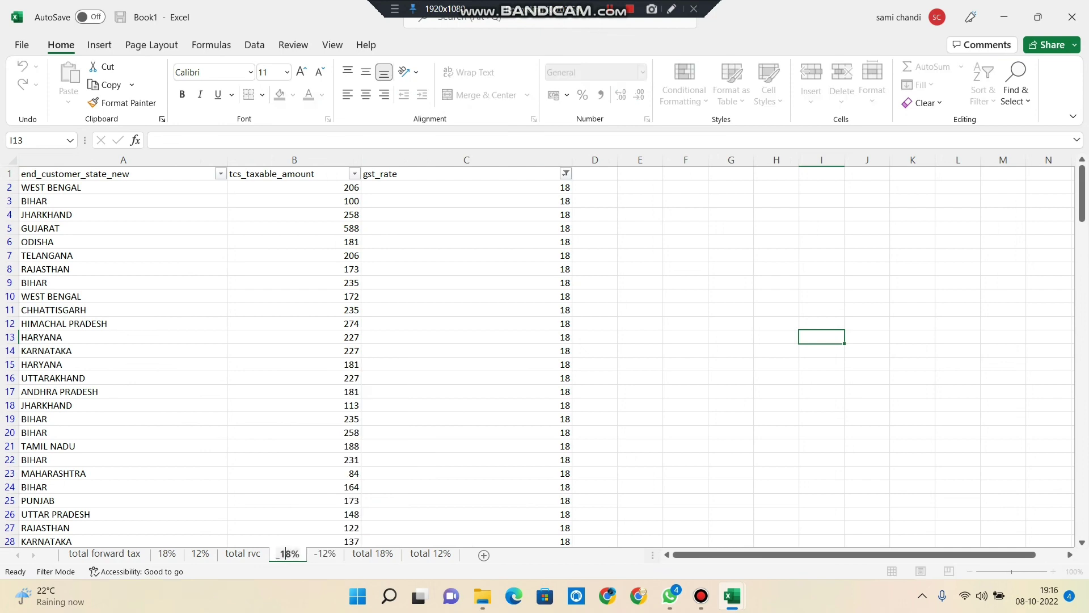
{"action": "key", "text": "BackSpace"}
{"action": "type", "text": "-"}
{"action": "left_click", "coordinate": [466, 487]}
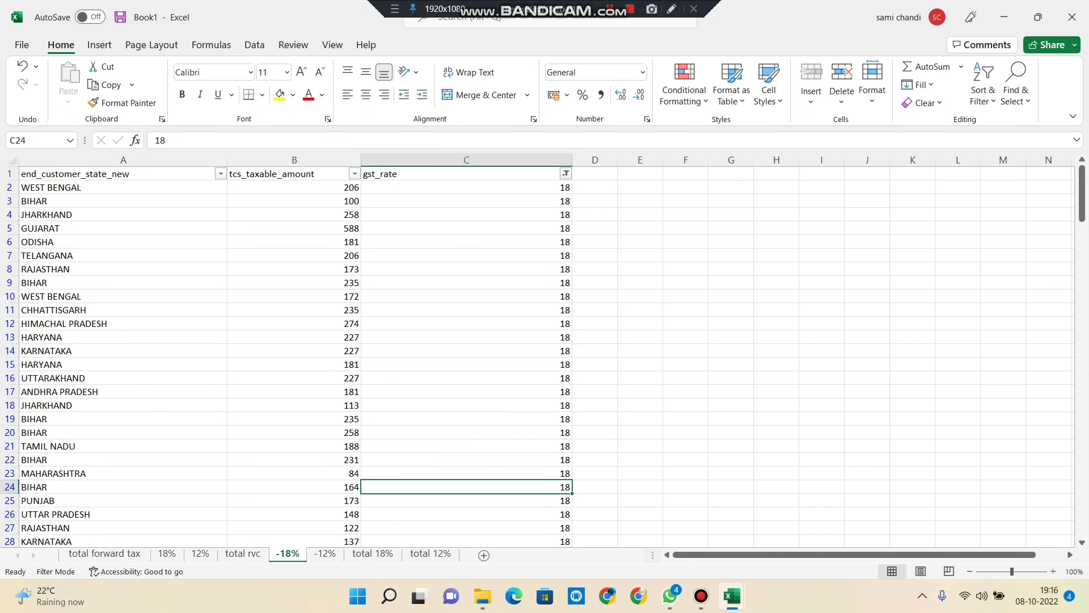
Step: Try to paste a copy of the filtered gst_rate column into column D of the -18% sheet
{"action": "left_click", "coordinate": [293, 187]}
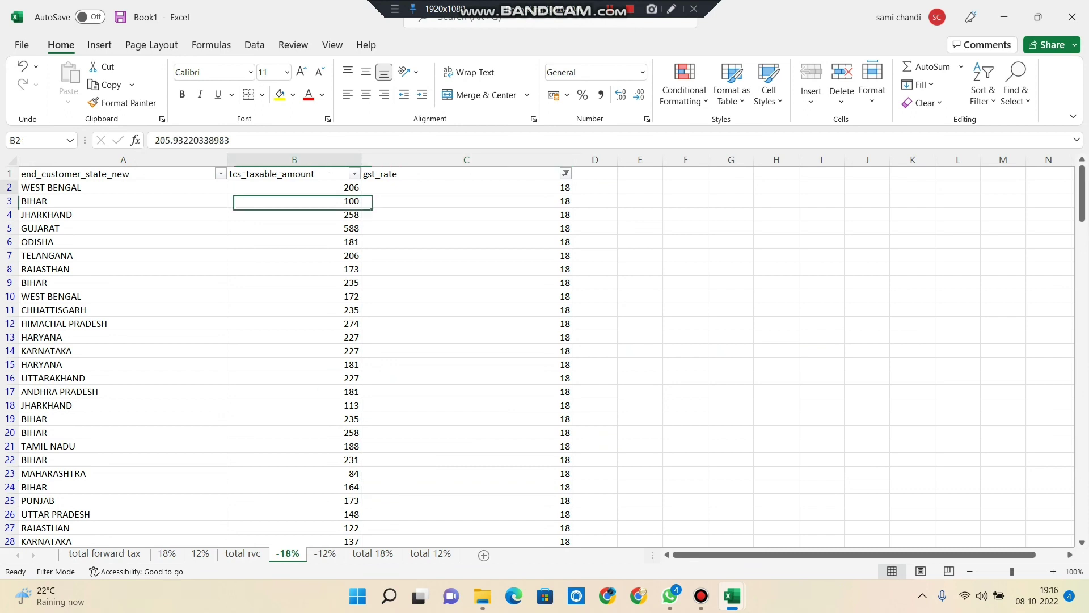
{"action": "left_click", "coordinate": [467, 160]}
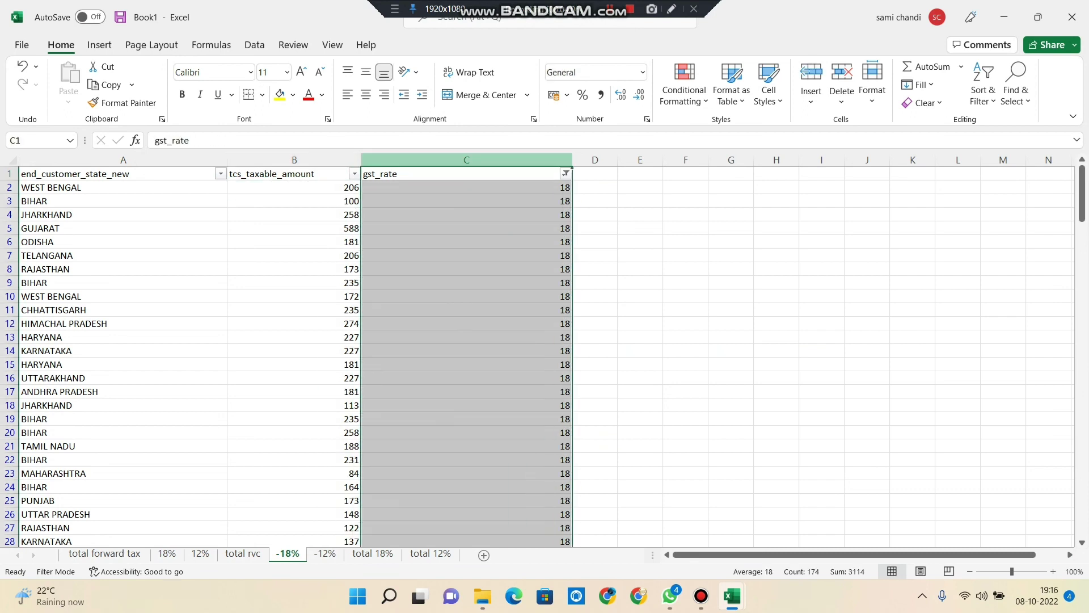
{"action": "right_click", "coordinate": [521, 175]}
{"action": "left_click", "coordinate": [548, 210]}
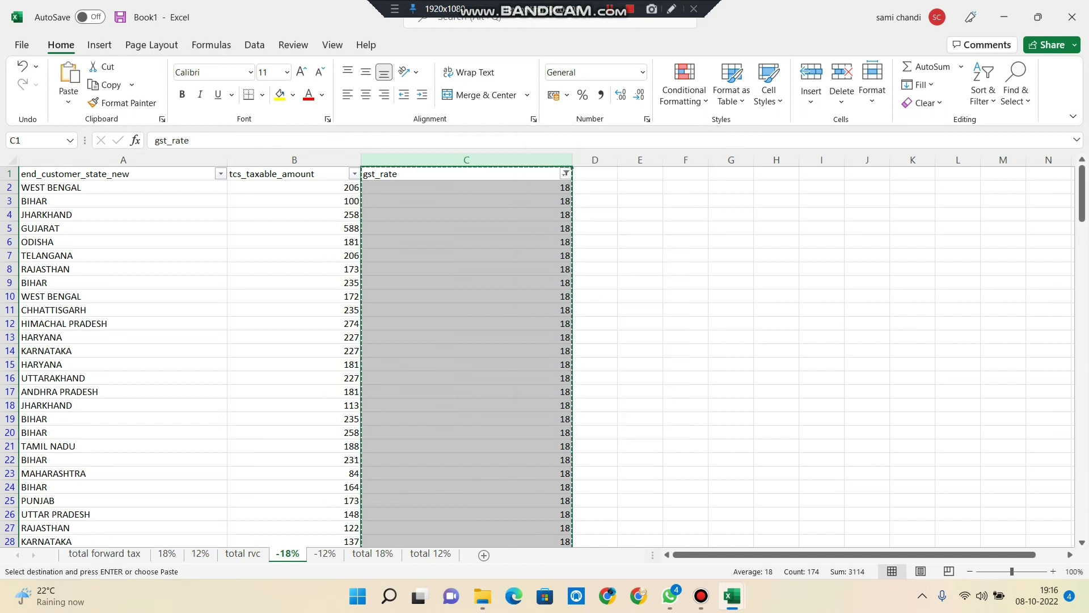
{"action": "right_click", "coordinate": [605, 160]}
{"action": "left_click", "coordinate": [640, 260]}
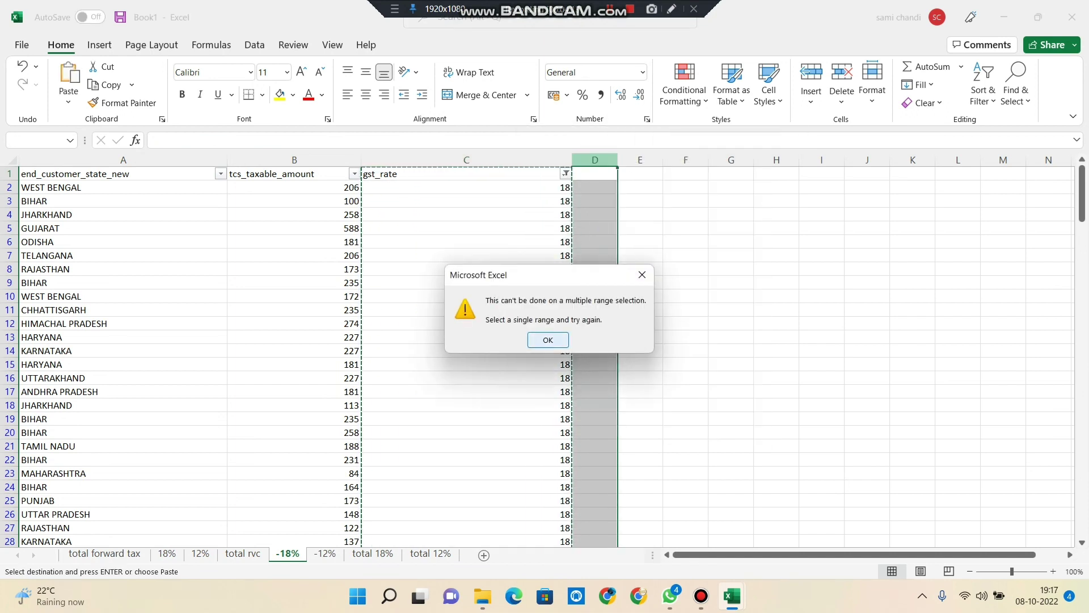
{"action": "left_click", "coordinate": [547, 340]}
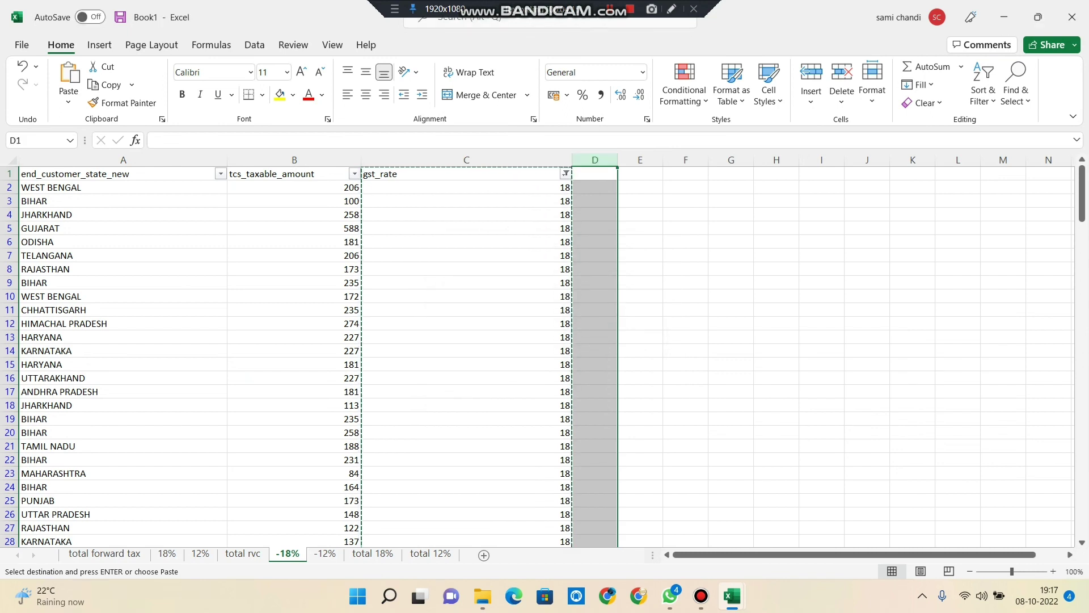
{"action": "left_click", "coordinate": [594, 337]}
{"action": "left_click", "coordinate": [775, 283]}
{"action": "left_click", "coordinate": [467, 187]}
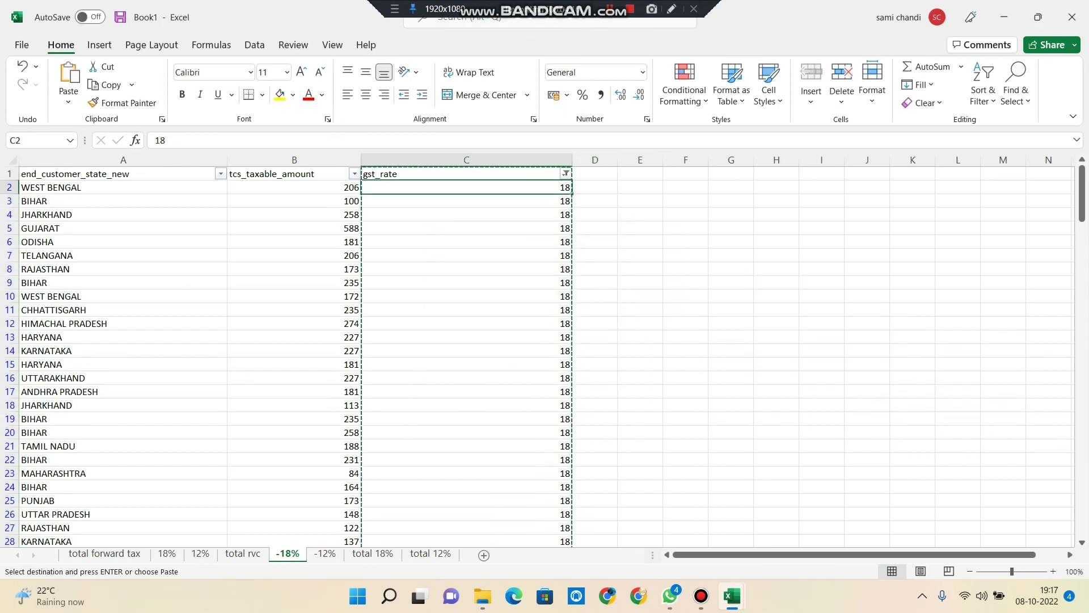
{"action": "left_click", "coordinate": [466, 174]}
{"action": "left_click_drag", "start_coordinate": [465, 174], "coordinate": [572, 506]}
{"action": "left_click", "coordinate": [731, 377]}
{"action": "scroll", "coordinate": [544, 352], "scroll_direction": "up", "scroll_amount": 20}
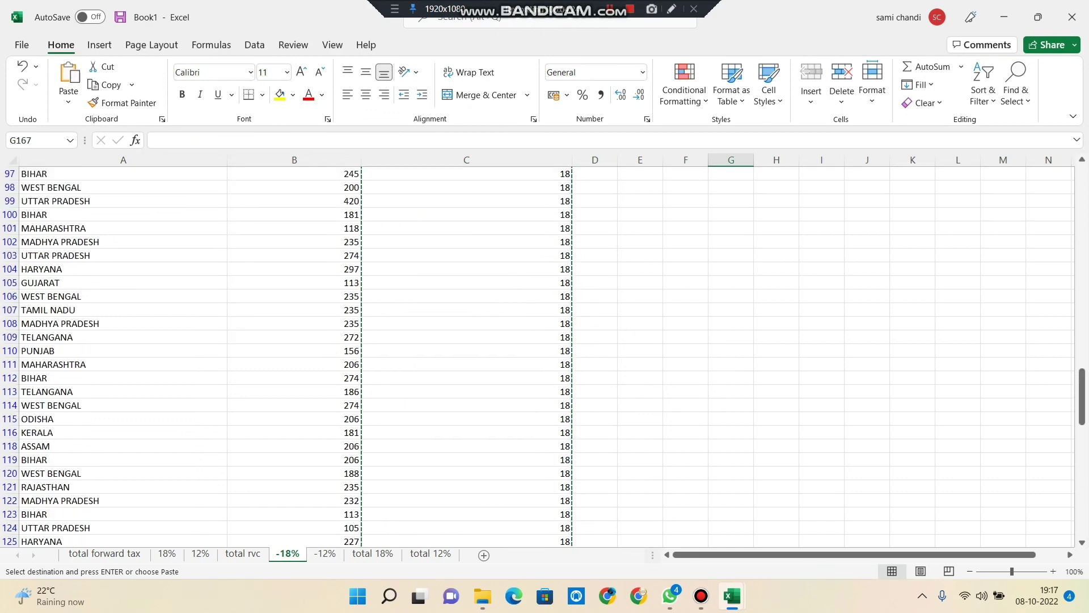
{"action": "scroll", "coordinate": [545, 352], "scroll_direction": "up", "scroll_amount": 11}
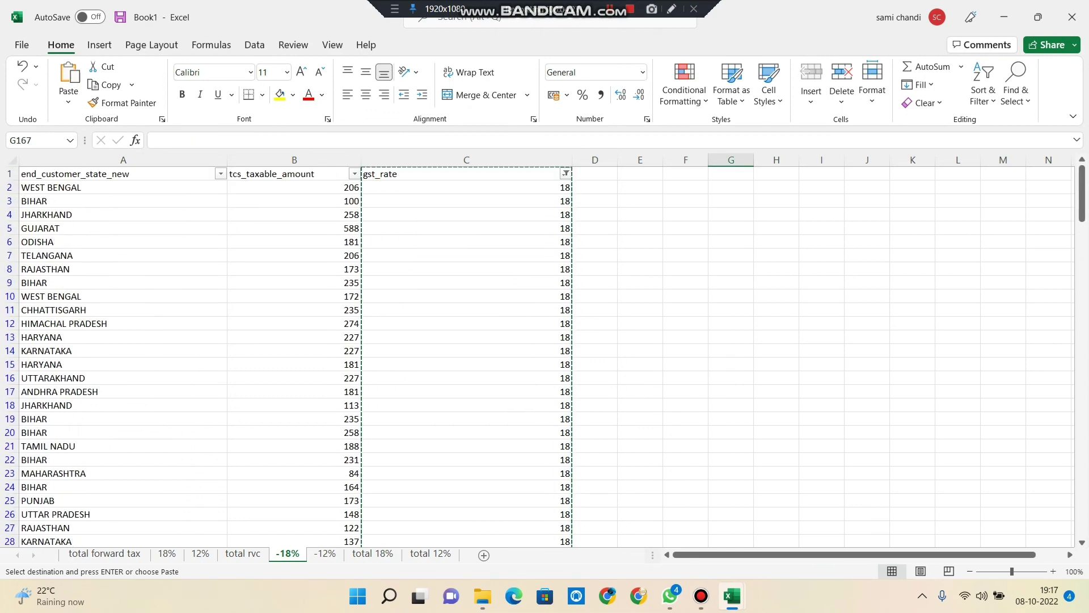
{"action": "left_click", "coordinate": [685, 336]}
{"action": "left_click", "coordinate": [294, 187]}
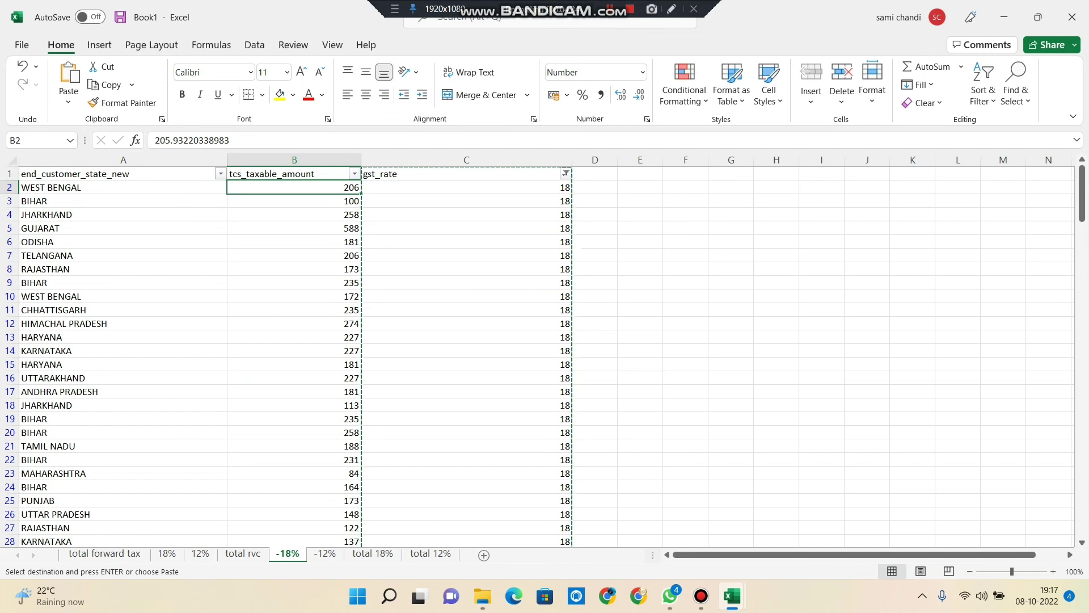
{"action": "left_click", "coordinate": [243, 554]}
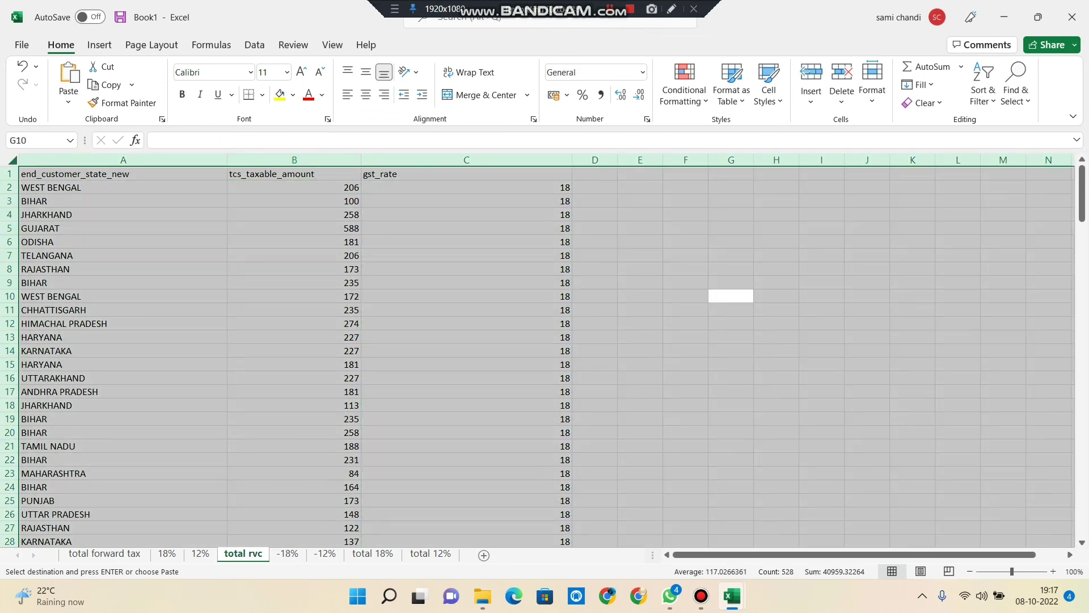
Step: Enter -1 in cell G2 of the total rvc sheet and copy that cell
{"action": "key", "text": "Down"}
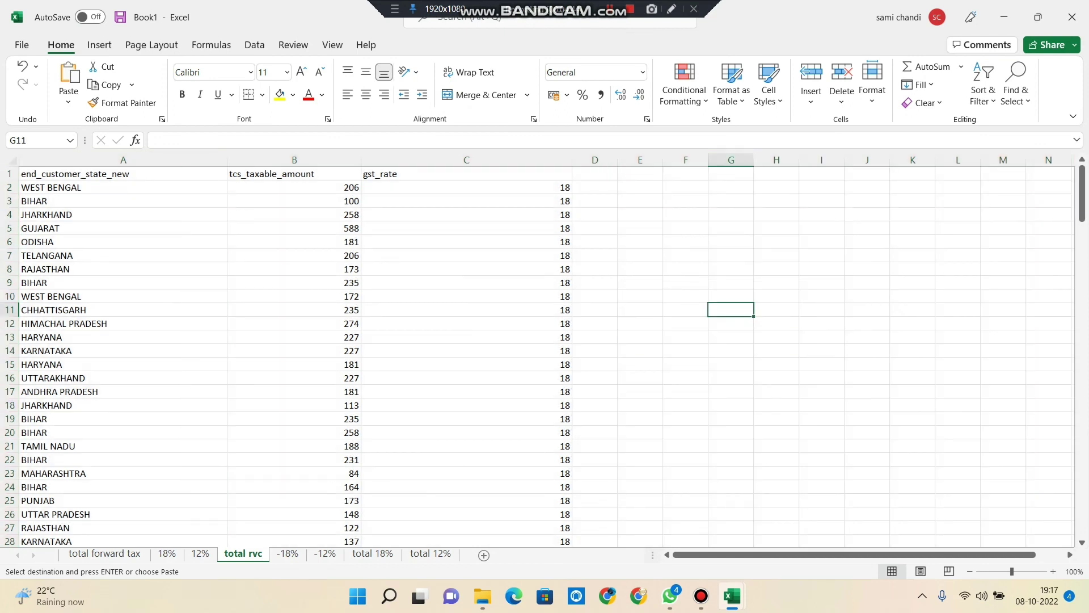
{"action": "left_click", "coordinate": [730, 187]}
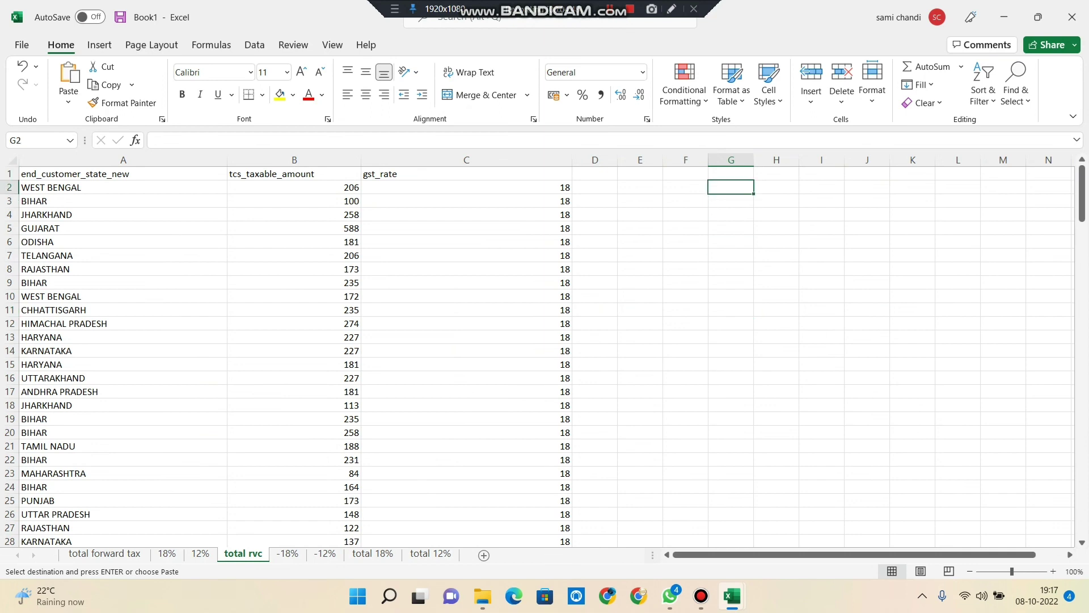
{"action": "type", "text": "-1"}
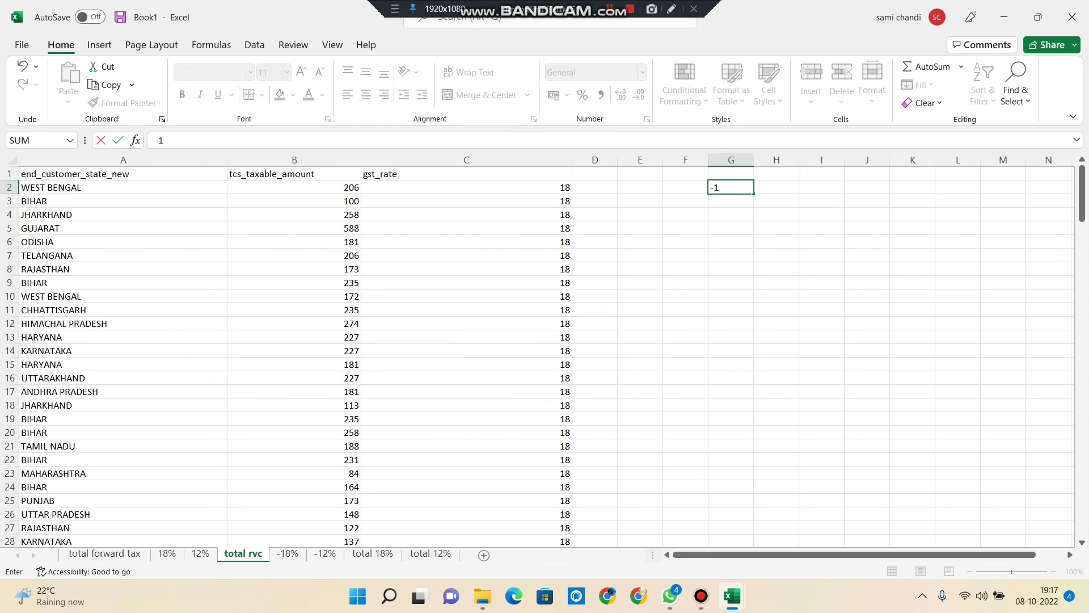
{"action": "left_click", "coordinate": [776, 214]}
{"action": "left_click", "coordinate": [776, 255]}
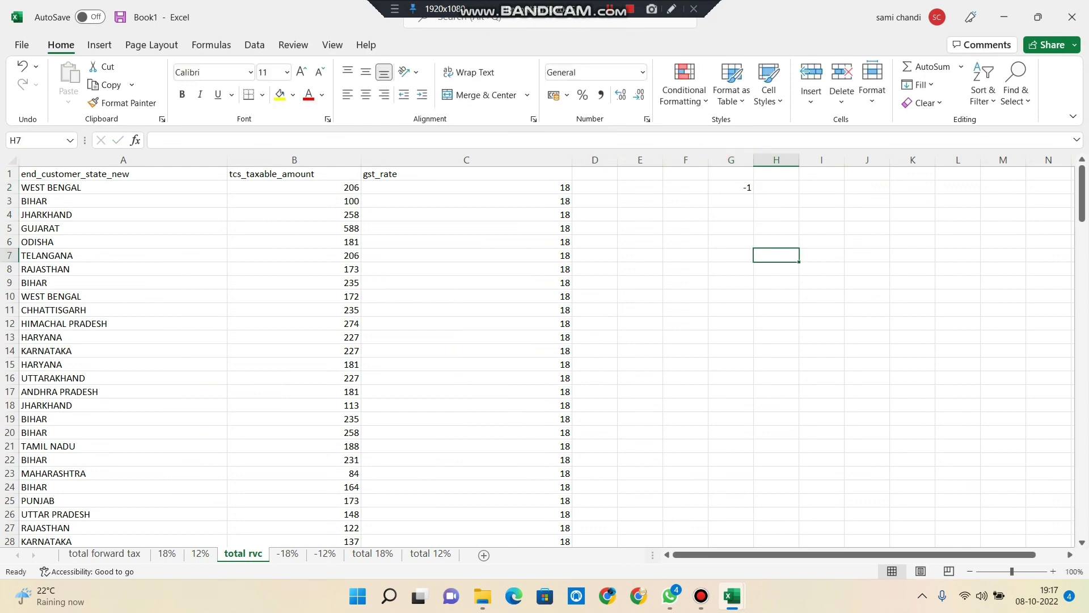
{"action": "left_click", "coordinate": [776, 187]}
{"action": "right_click", "coordinate": [766, 188]}
{"action": "key", "text": "Escape"}
{"action": "right_click", "coordinate": [745, 187]}
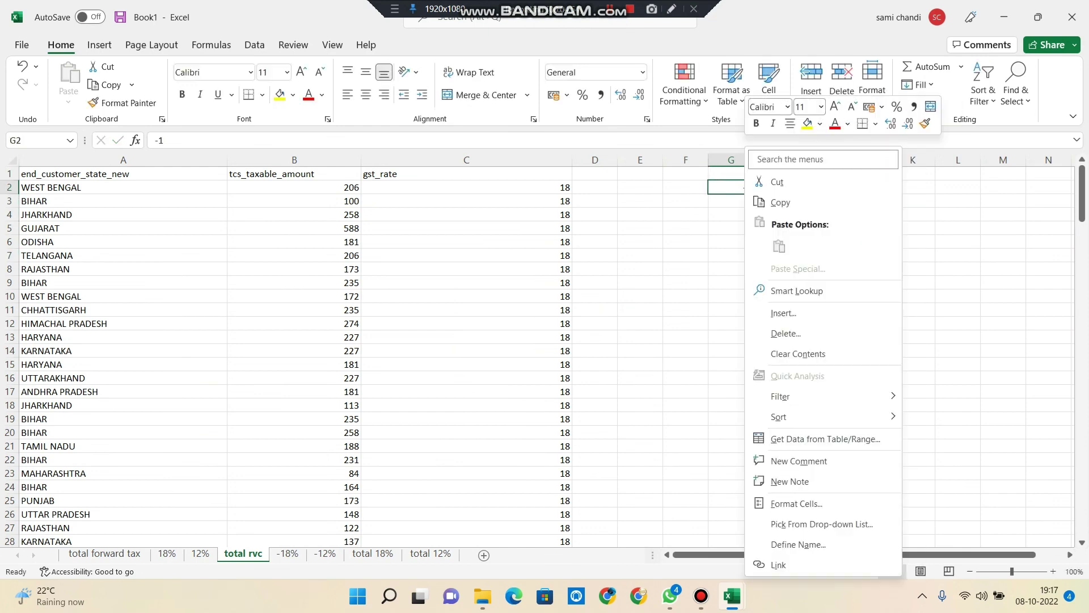
{"action": "left_click", "coordinate": [780, 202]}
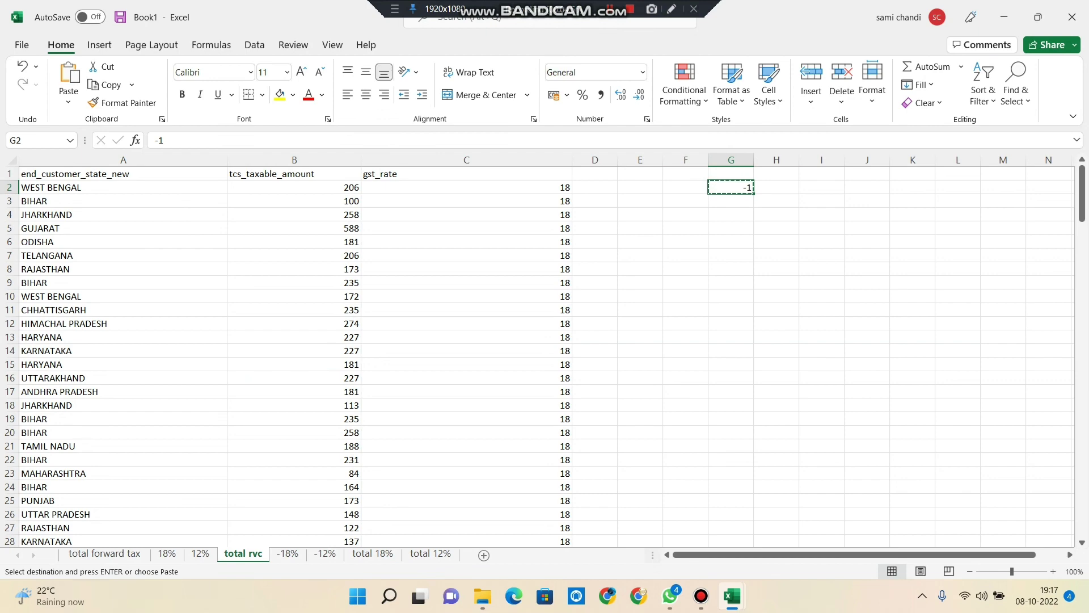
Step: Multiply all tcs_taxable_amount values in B2:B176 by the copied -1 using Paste Special with the Multiply operation
{"action": "left_click", "coordinate": [293, 187]}
{"action": "left_click_drag", "start_coordinate": [294, 187], "coordinate": [294, 461]}
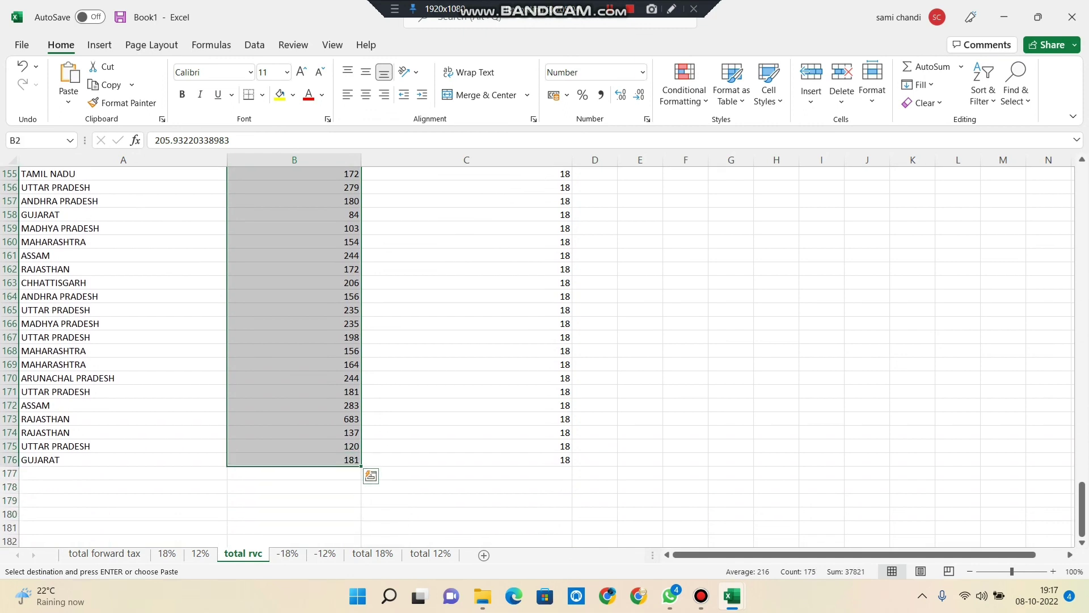
{"action": "right_click", "coordinate": [350, 460]}
{"action": "key", "text": "Down"}
{"action": "key", "text": "Up"}
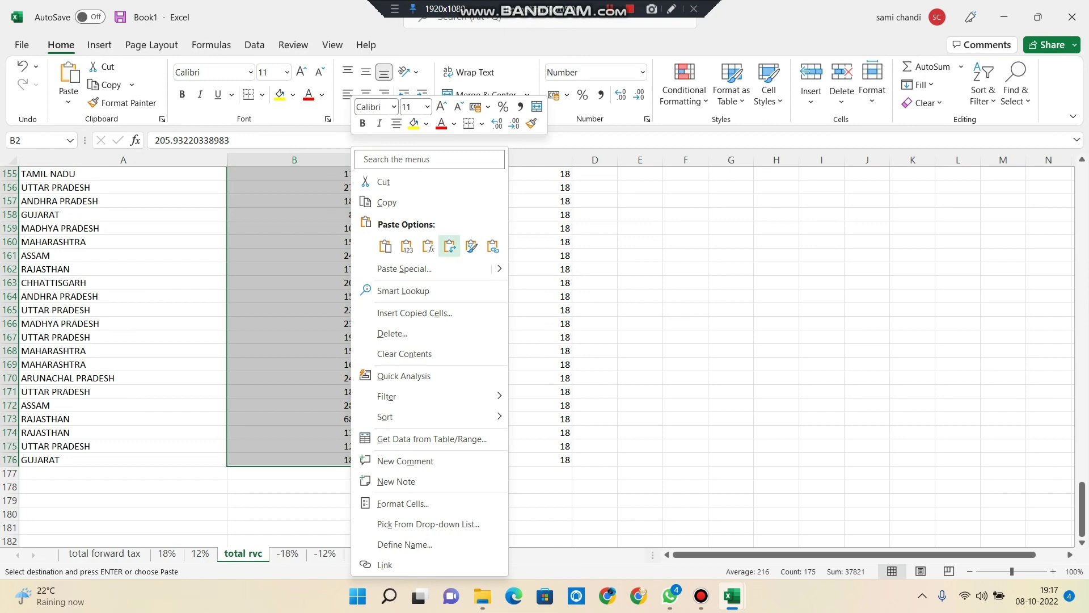
{"action": "key", "text": "Down"}
{"action": "key", "text": "Right"}
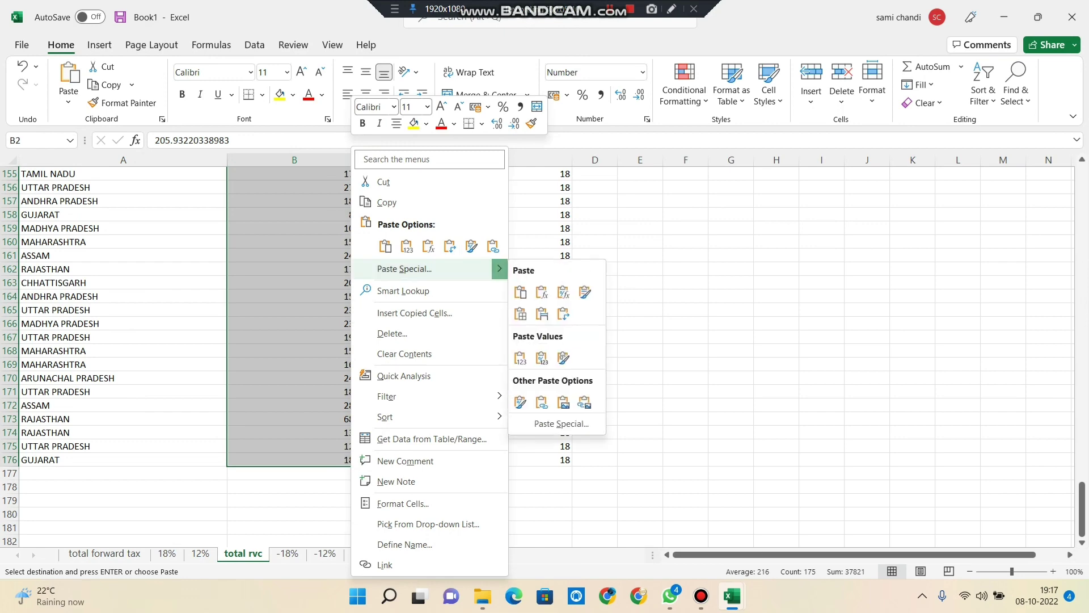
{"action": "key", "text": "Return"}
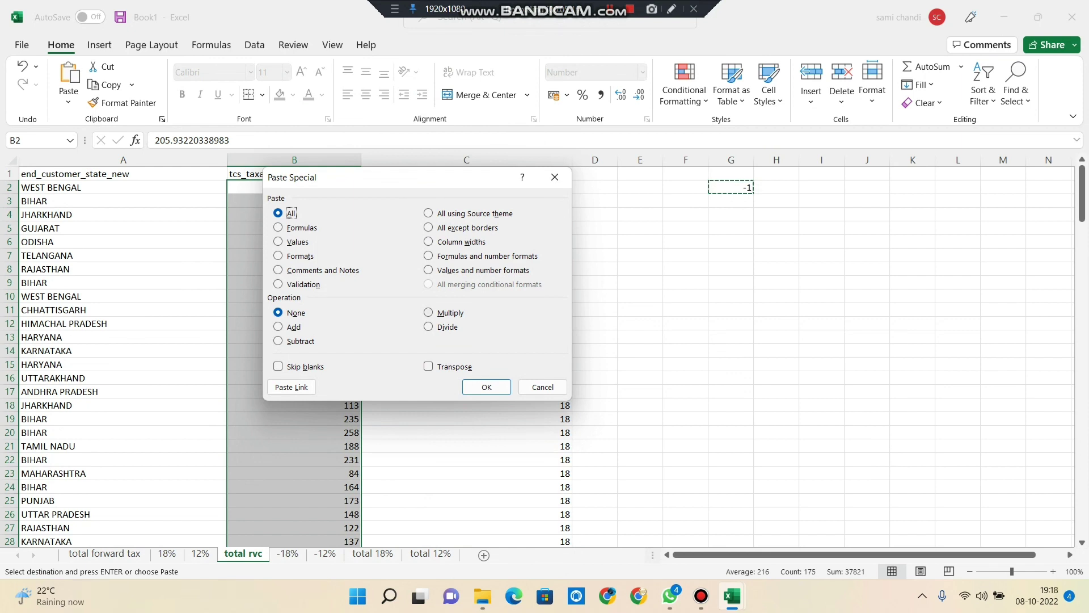
{"action": "key", "text": "alt+m"}
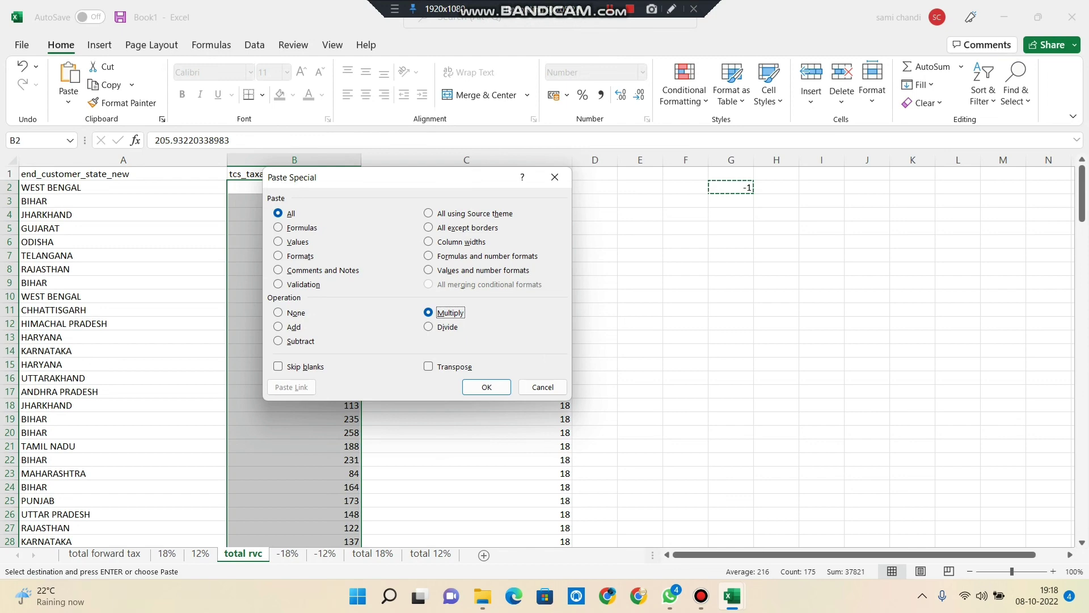
{"action": "key", "text": "Return"}
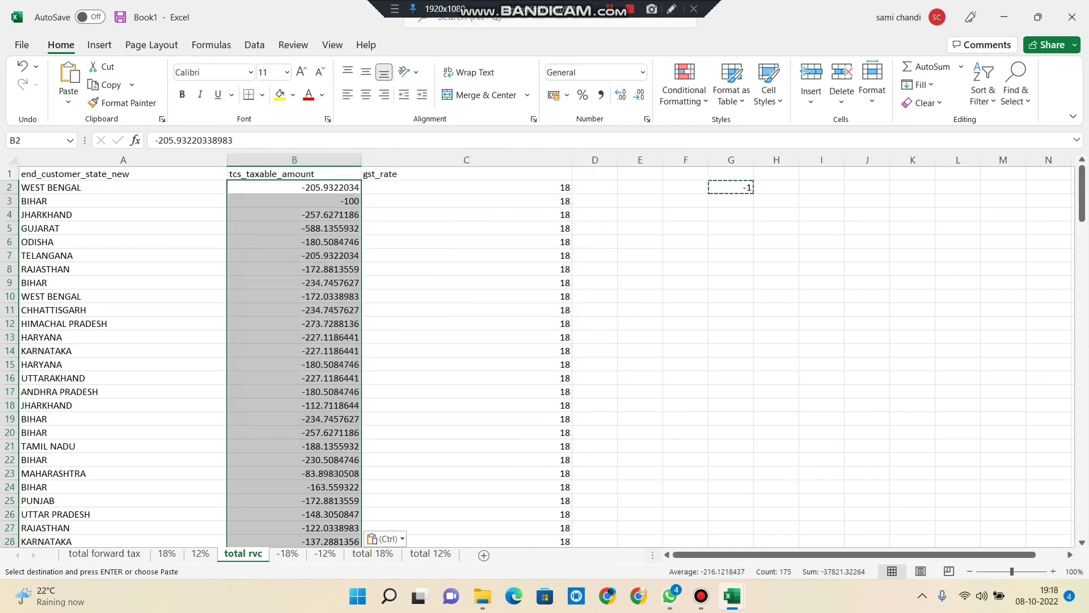
Step: Format the negative tcs_taxable_amount values in B2:B176 of total rvc to show no decimal places
{"action": "scroll", "coordinate": [545, 352], "scroll_direction": "down", "scroll_amount": 20}
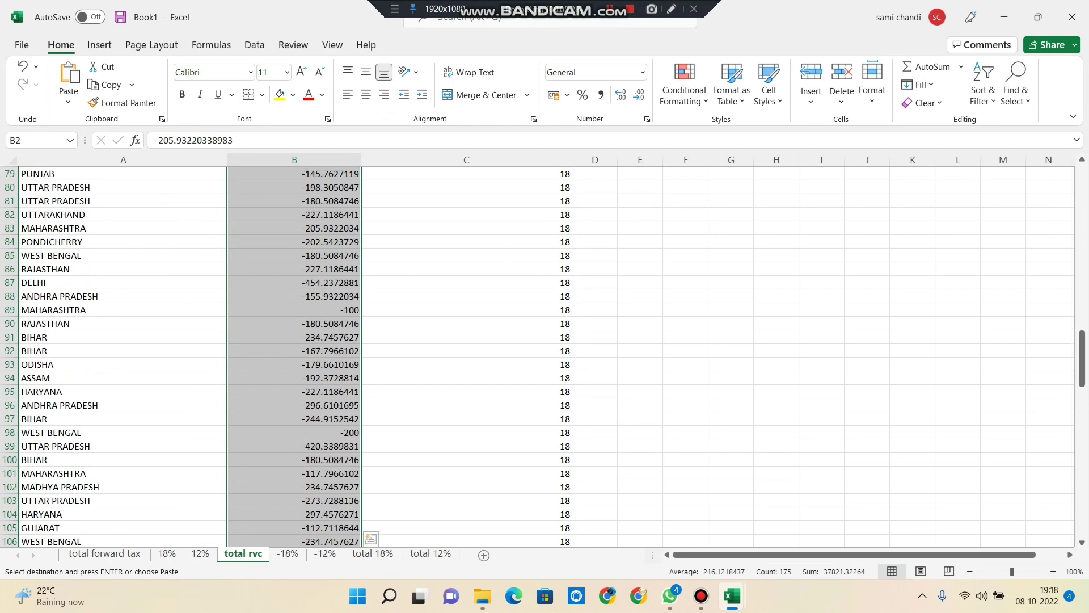
{"action": "scroll", "coordinate": [544, 352], "scroll_direction": "down", "scroll_amount": 15}
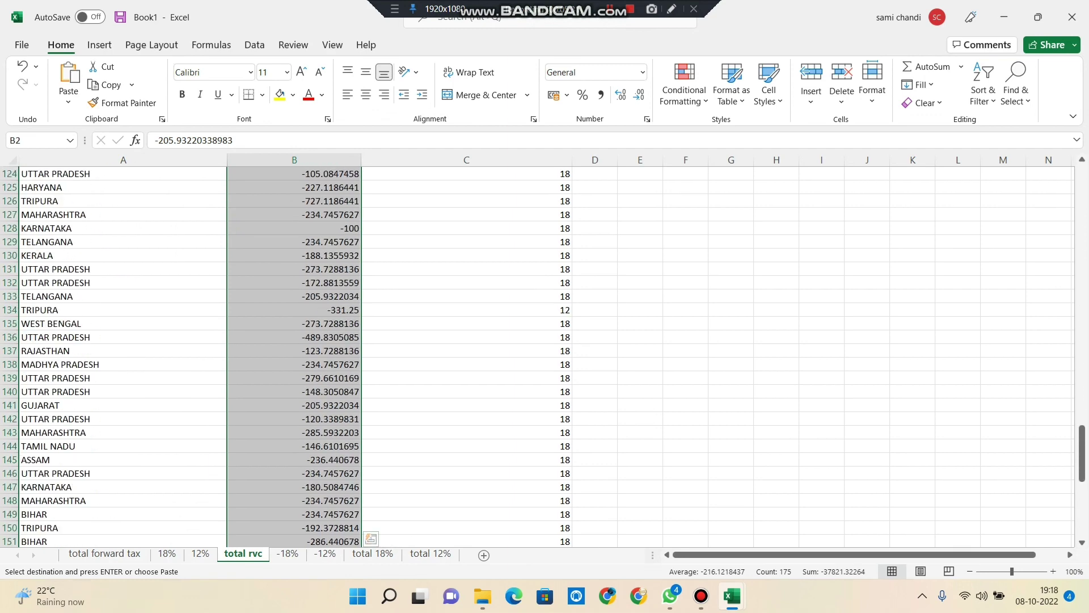
{"action": "scroll", "coordinate": [545, 351], "scroll_direction": "up", "scroll_amount": 20}
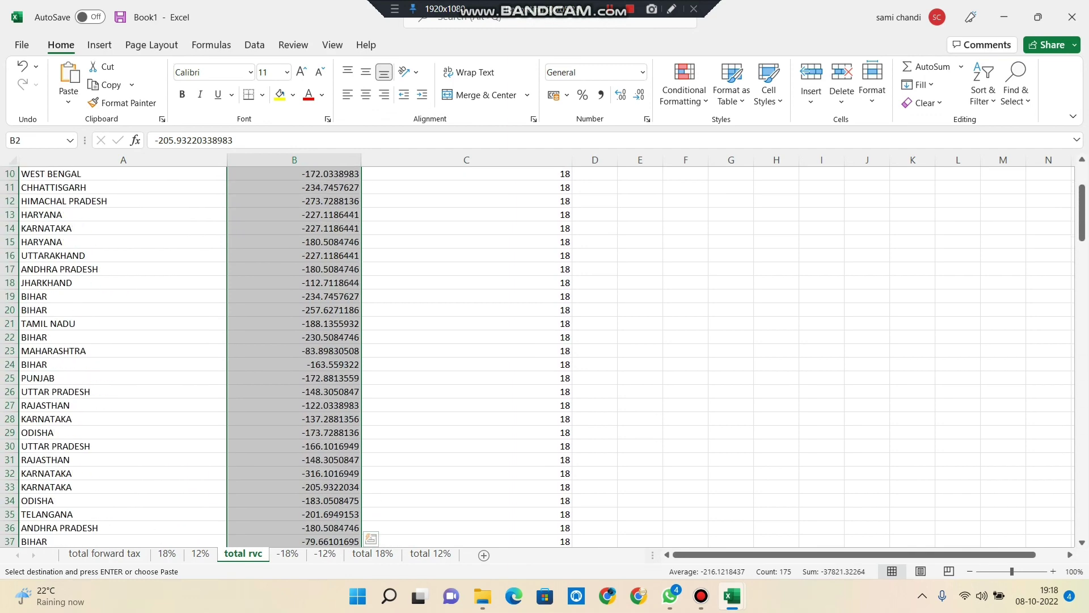
{"action": "scroll", "coordinate": [545, 352], "scroll_direction": "up", "scroll_amount": 3}
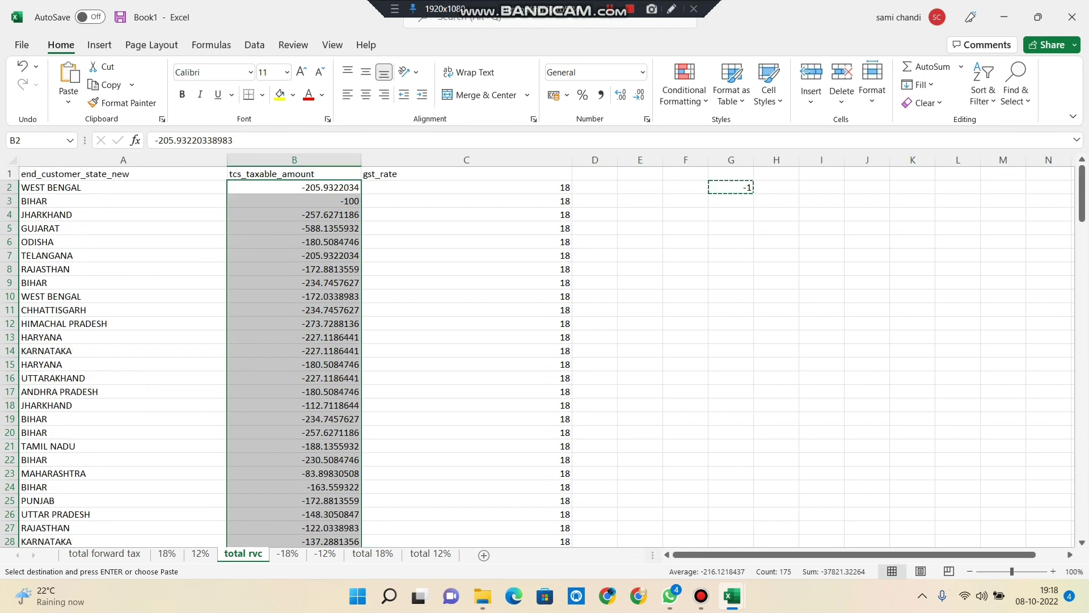
{"action": "left_click", "coordinate": [467, 228]}
{"action": "left_click", "coordinate": [294, 187]}
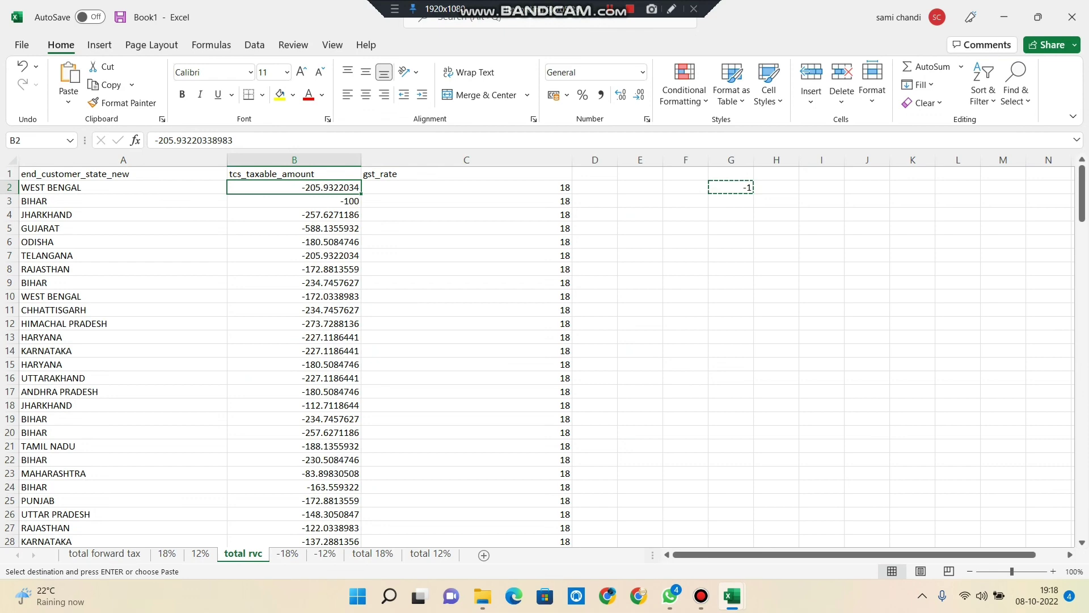
{"action": "left_click_drag", "start_coordinate": [293, 187], "coordinate": [361, 491]}
{"action": "key", "text": "ctrl+v"}
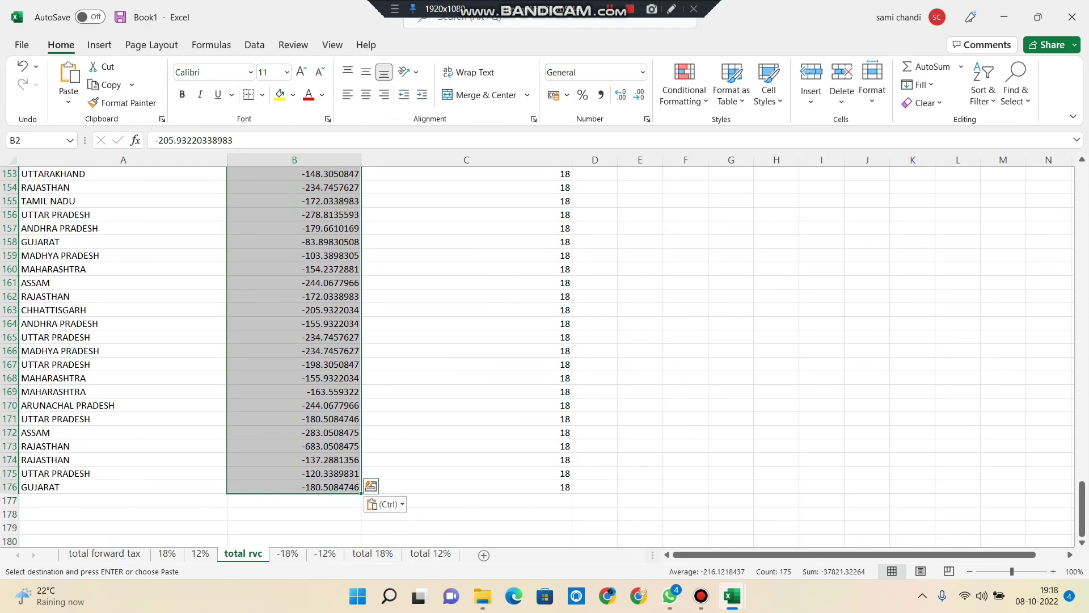
{"action": "left_click", "coordinate": [639, 95]}
{"action": "left_click", "coordinate": [639, 95]}
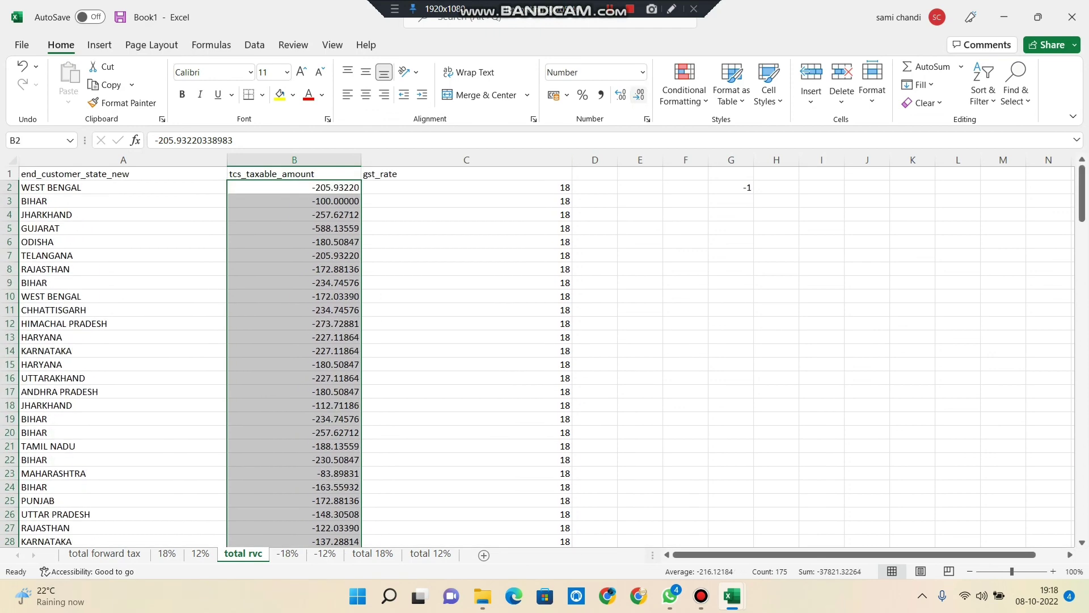
{"action": "left_click", "coordinate": [639, 95]}
{"action": "left_click", "coordinate": [639, 95]}
{"action": "left_click", "coordinate": [638, 94]}
{"action": "left_click", "coordinate": [639, 95]}
{"action": "left_click", "coordinate": [639, 94]}
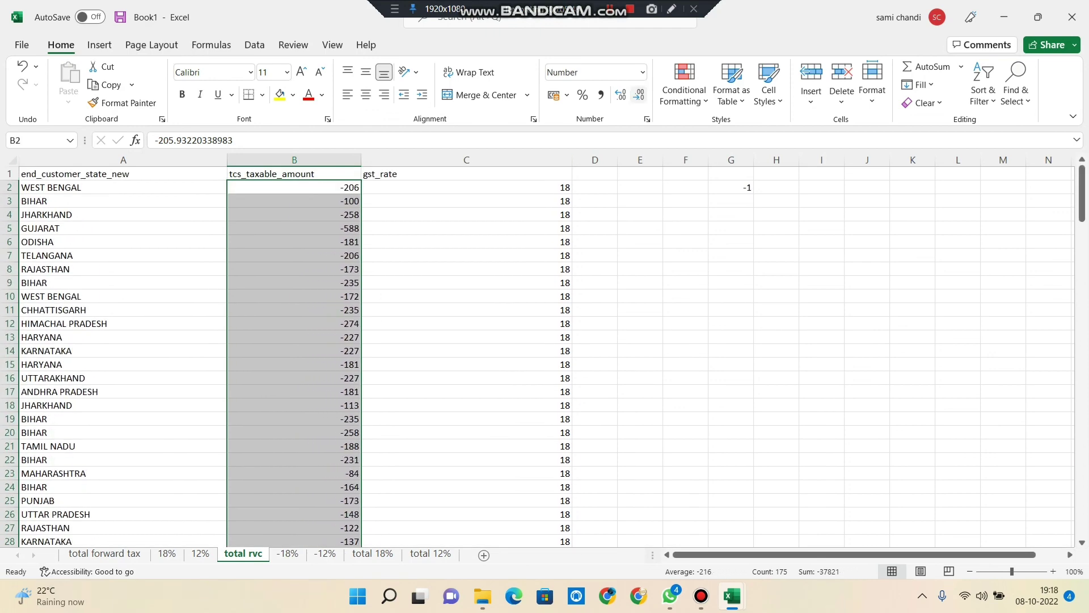
{"action": "left_click", "coordinate": [776, 282]}
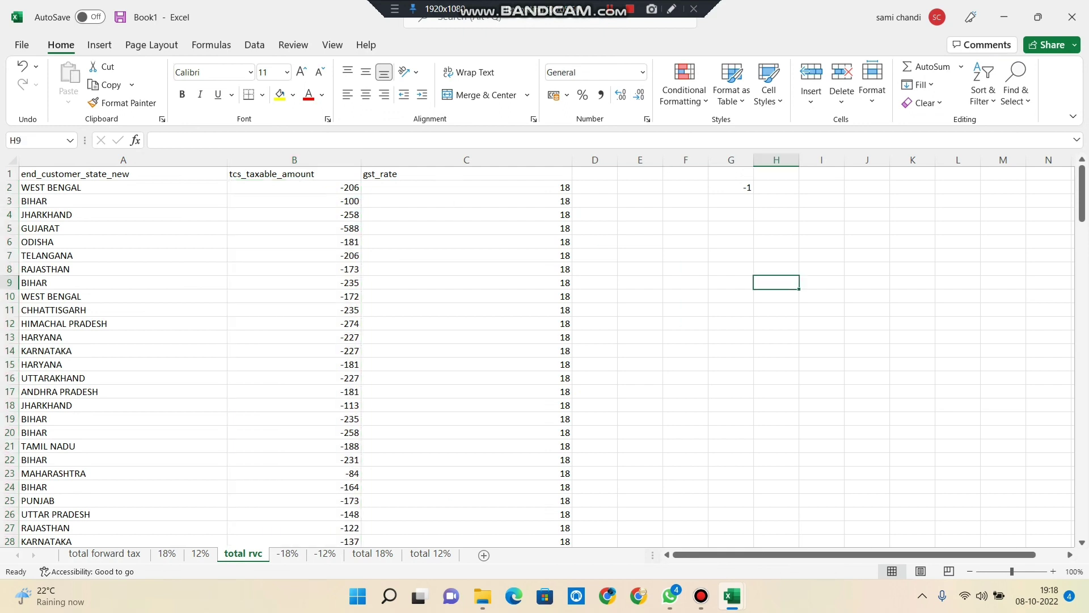
Step: Clear the existing filtered state, taxable amount and GST rate data from the -18% sheet
{"action": "left_click", "coordinate": [372, 554]}
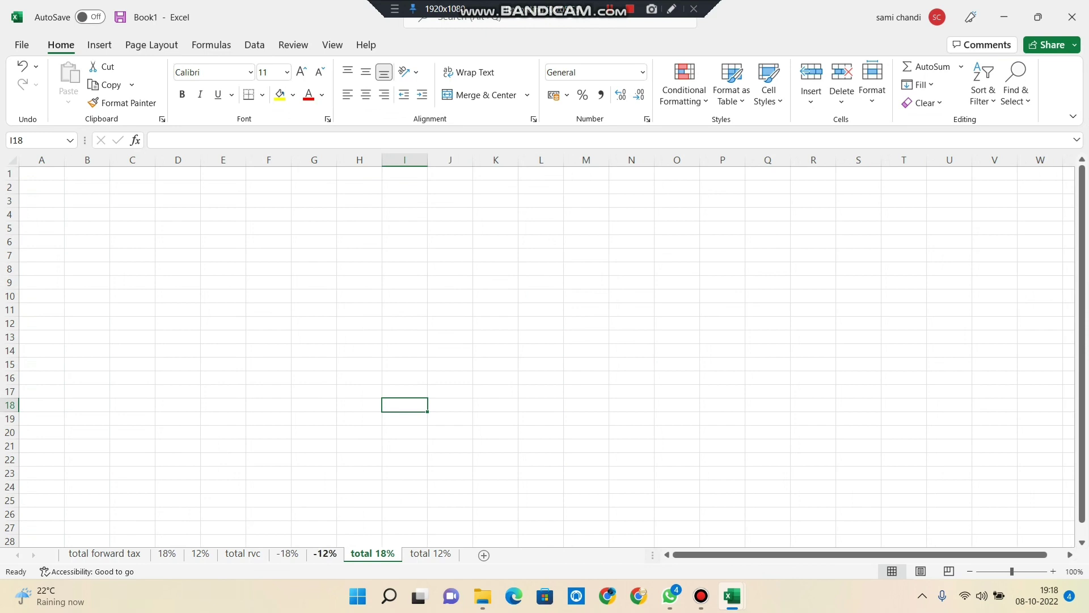
{"action": "left_click", "coordinate": [287, 553]}
{"action": "left_click", "coordinate": [243, 553]}
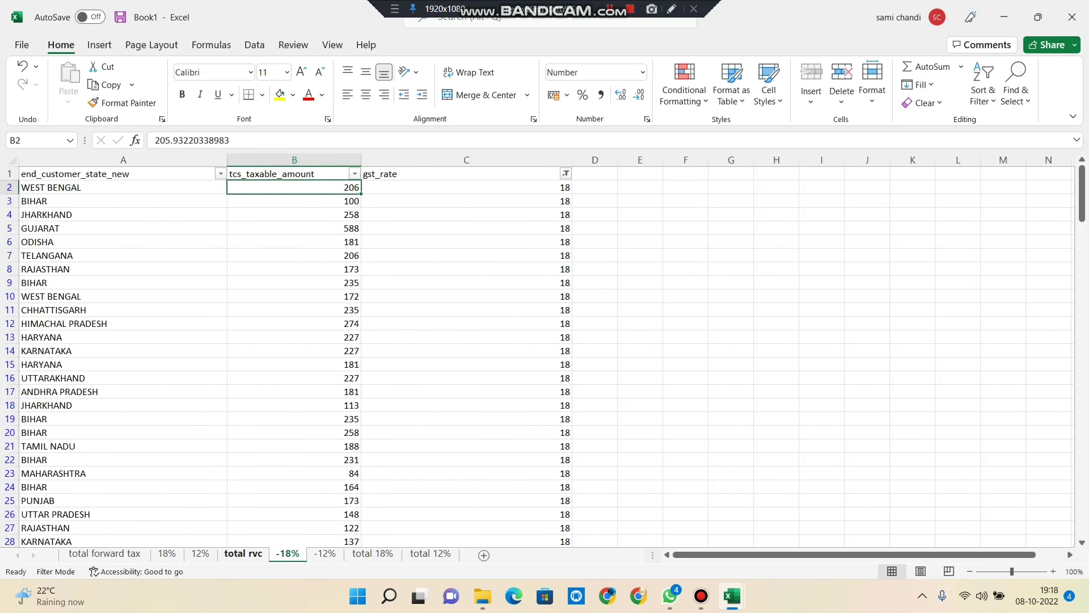
{"action": "key", "text": "ctrl+Page_Down"}
{"action": "key", "text": "ctrl+a"}
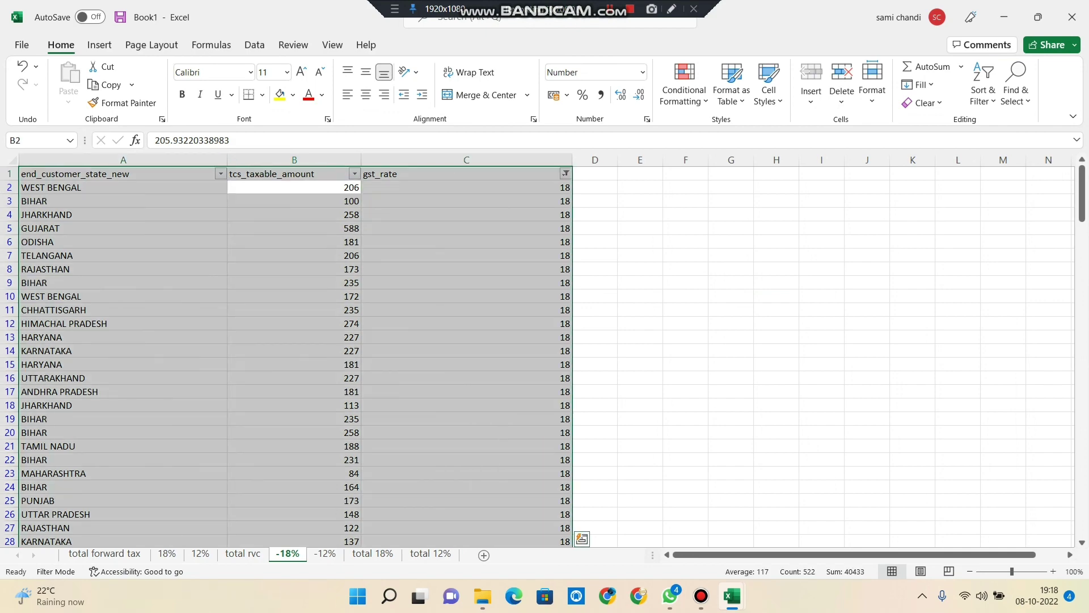
{"action": "key", "text": "Delete"}
Step: Copy the entire contents of the total rvc sheet
{"action": "key", "text": "ctrl+Page_Up"}
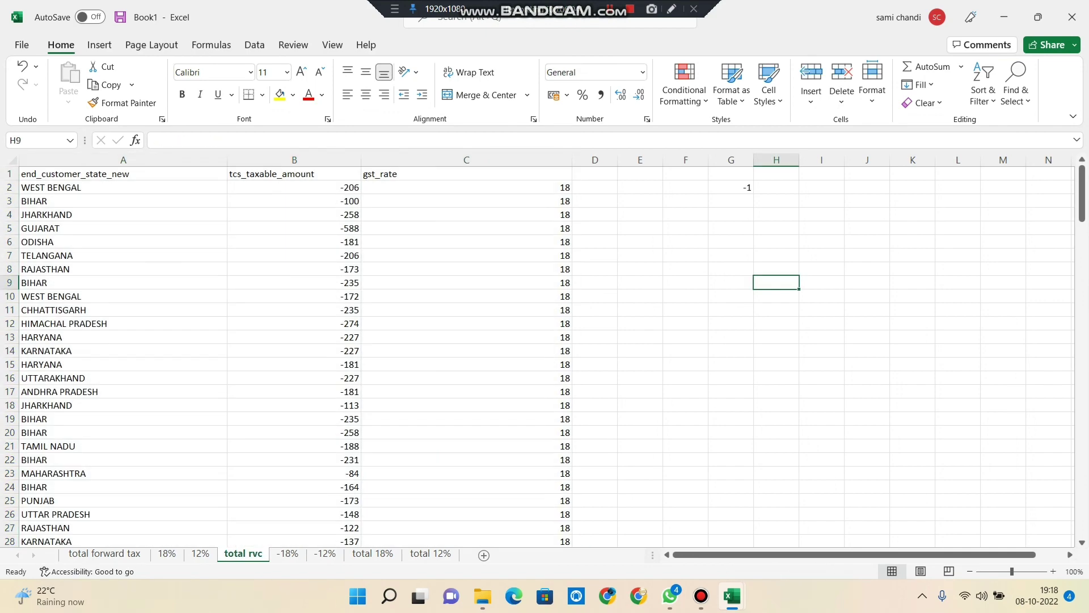
{"action": "key", "text": "ctrl+a"}
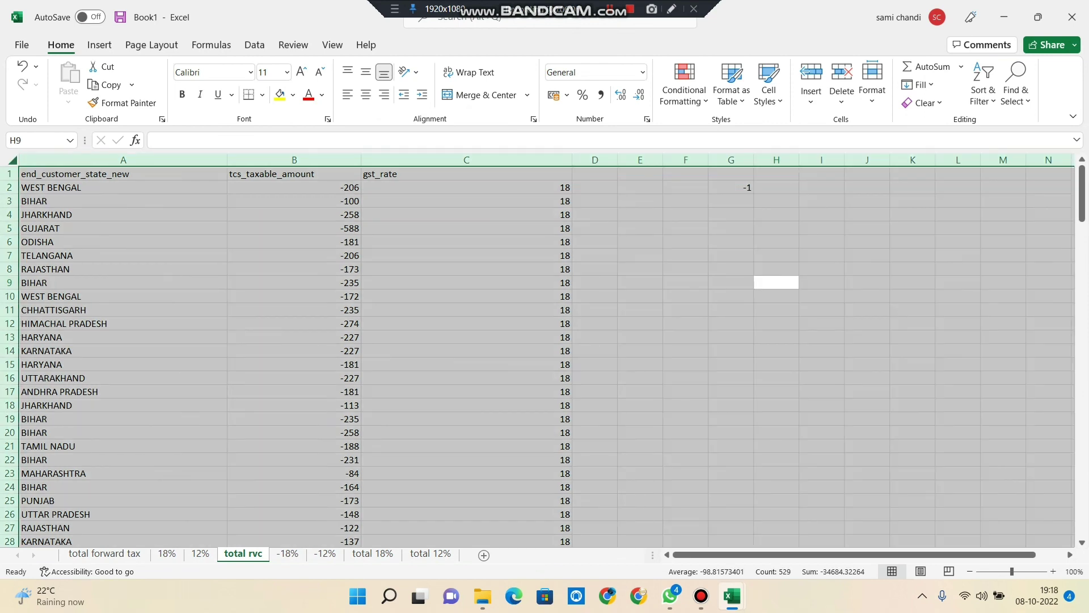
{"action": "right_click", "coordinate": [93, 309]}
{"action": "left_click", "coordinate": [117, 55]}
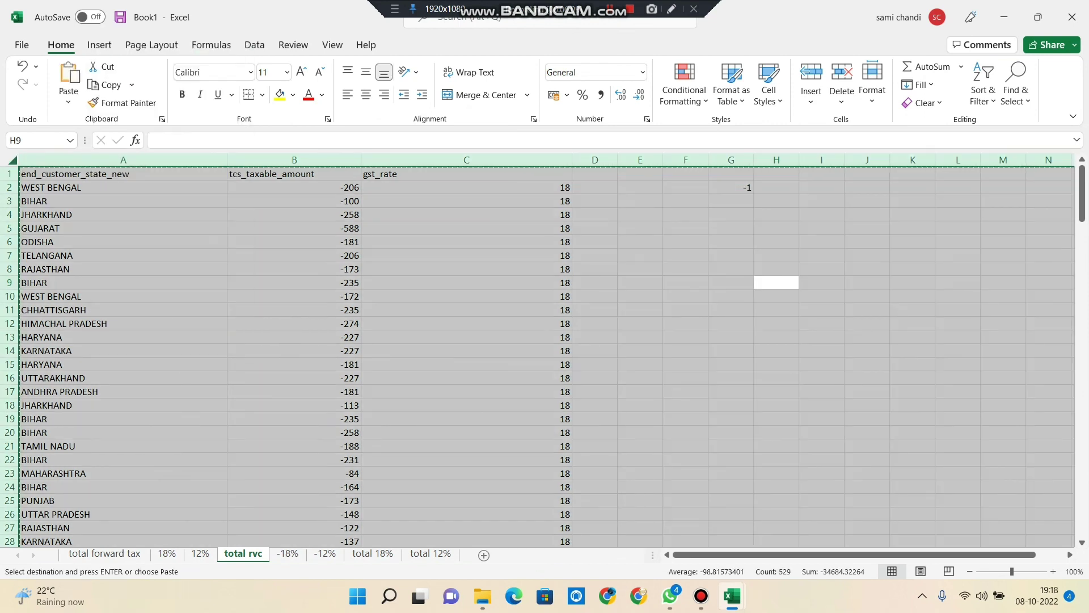
{"action": "right_click", "coordinate": [78, 275]}
{"action": "left_click", "coordinate": [108, 332]}
Step: Paste the copied total rvc data into the -18% sheet starting at cell A1
{"action": "left_click", "coordinate": [287, 554]}
{"action": "right_click", "coordinate": [52, 242]}
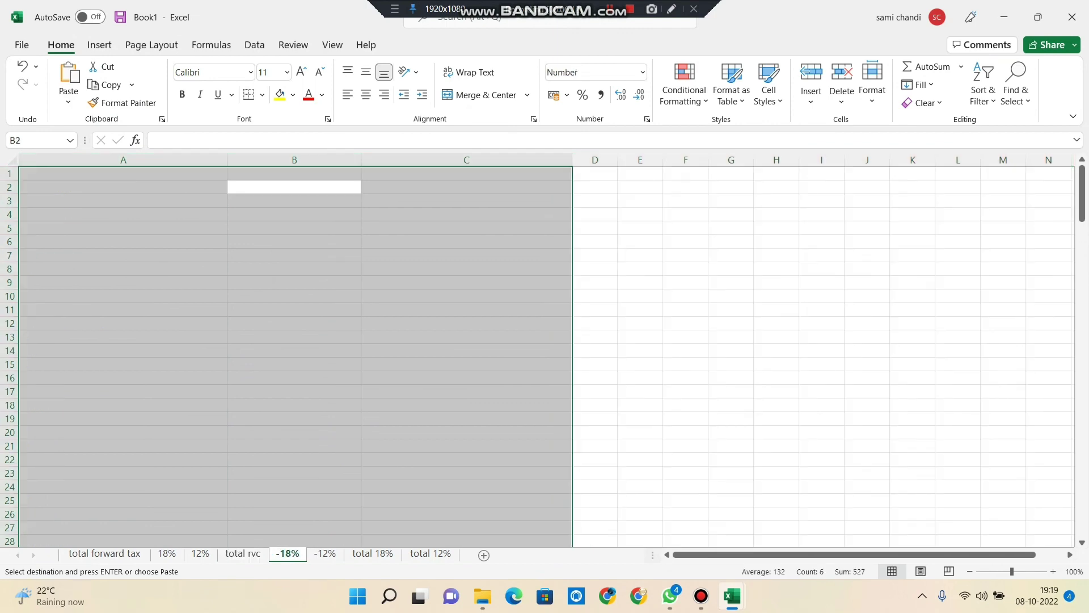
{"action": "key", "text": "Escape"}
{"action": "left_click", "coordinate": [52, 242]}
{"action": "left_click", "coordinate": [113, 242]}
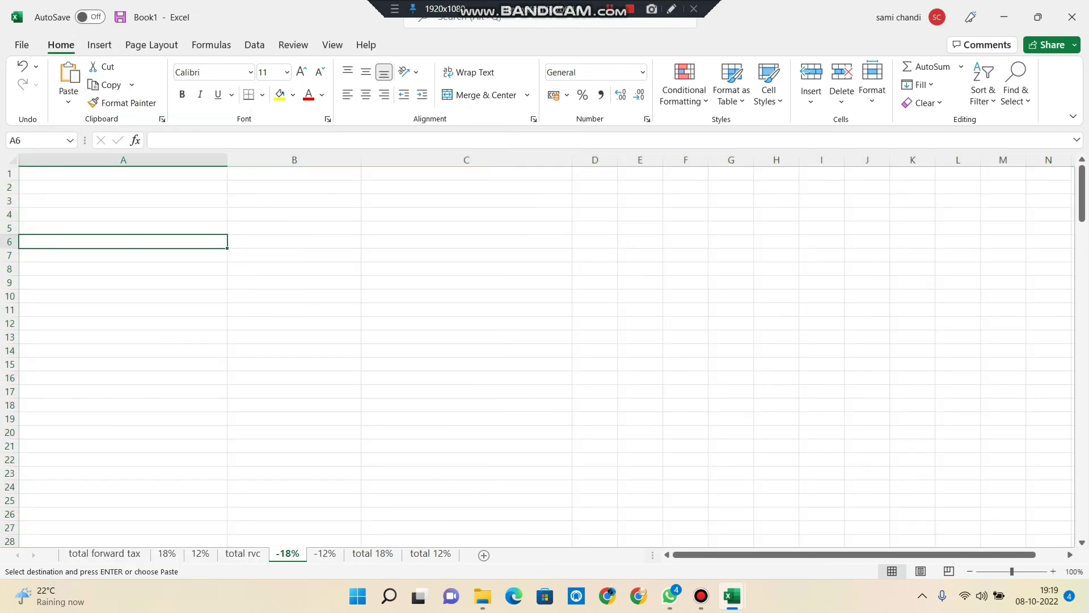
{"action": "right_click", "coordinate": [51, 174]}
{"action": "left_click", "coordinate": [83, 246]}
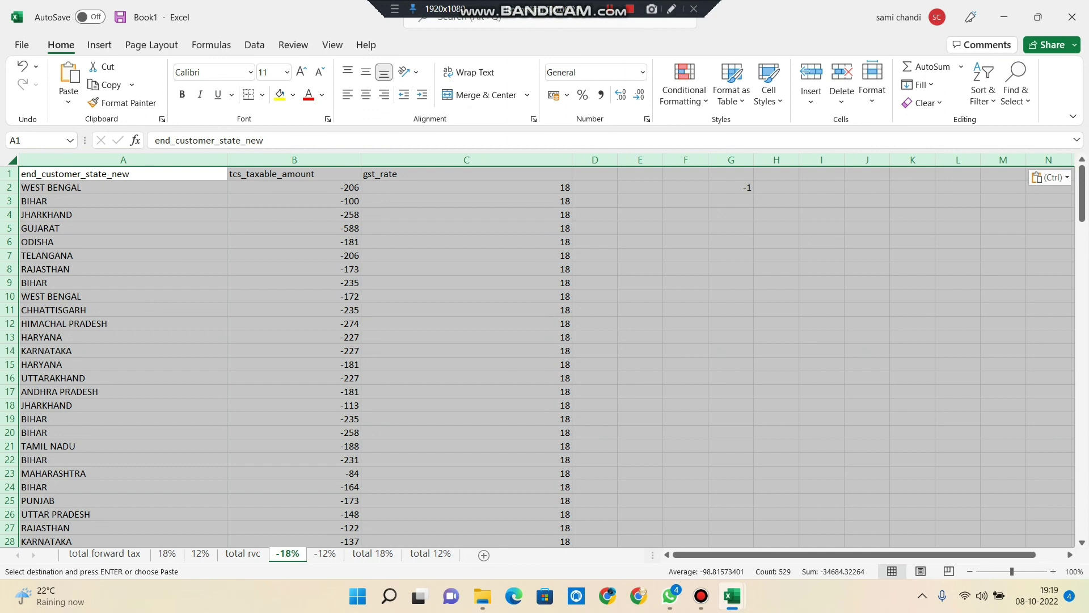
Step: Clear the state names of the filtered rows in column A of the -12% sheet
{"action": "left_click", "coordinate": [325, 553]}
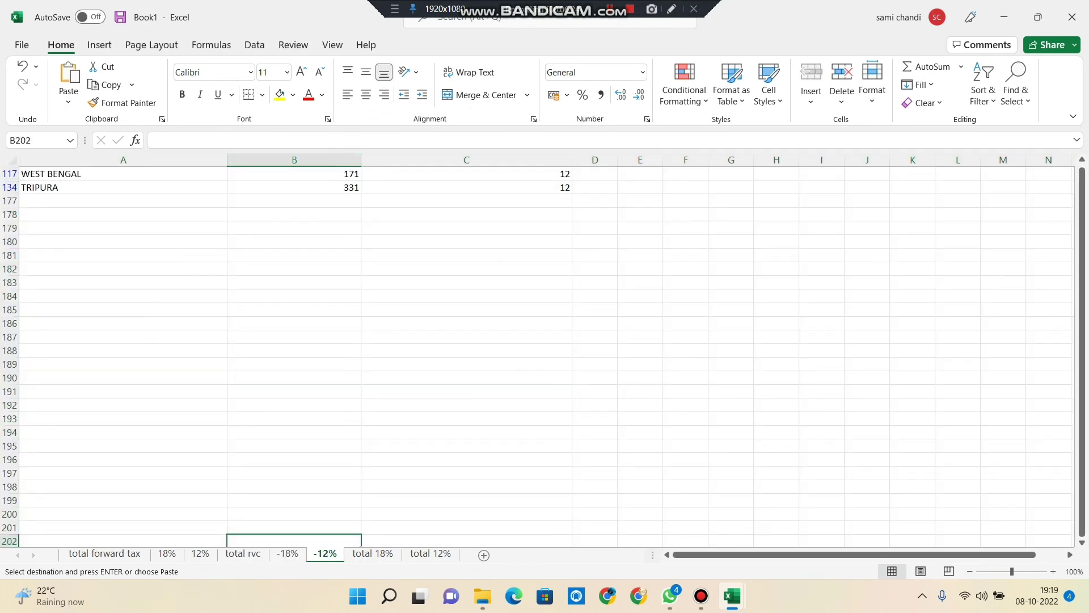
{"action": "key", "text": "shift+Up"}
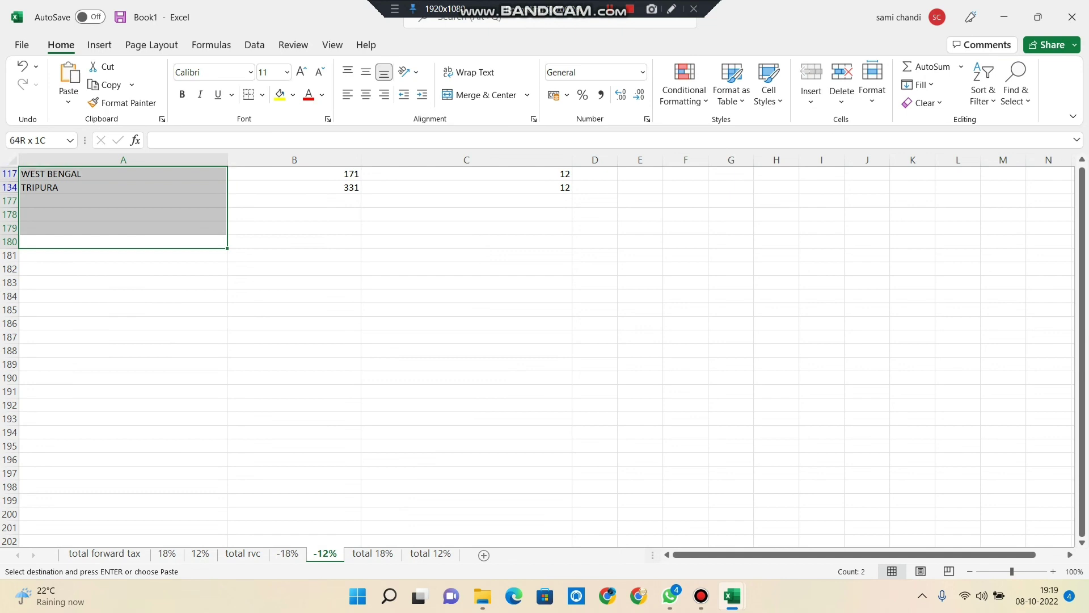
{"action": "key", "text": "ctrl+v"}
{"action": "key", "text": "Delete"}
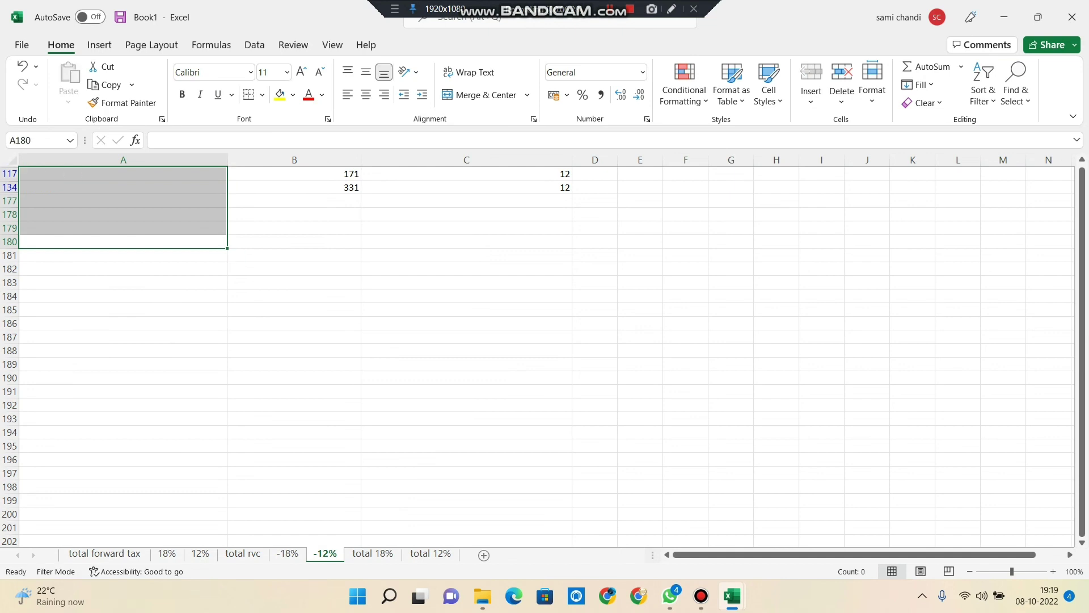
{"action": "left_click", "coordinate": [466, 295]}
{"action": "left_click_drag", "start_coordinate": [685, 242], "coordinate": [294, 187]}
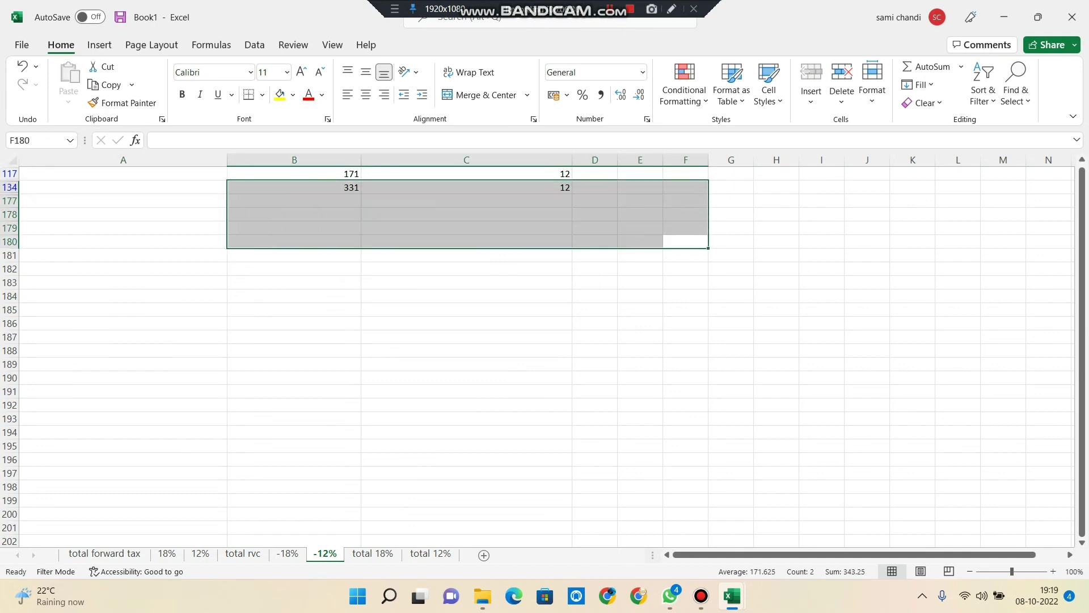
{"action": "type", "text": "A"}
{"action": "left_click", "coordinate": [466, 350]}
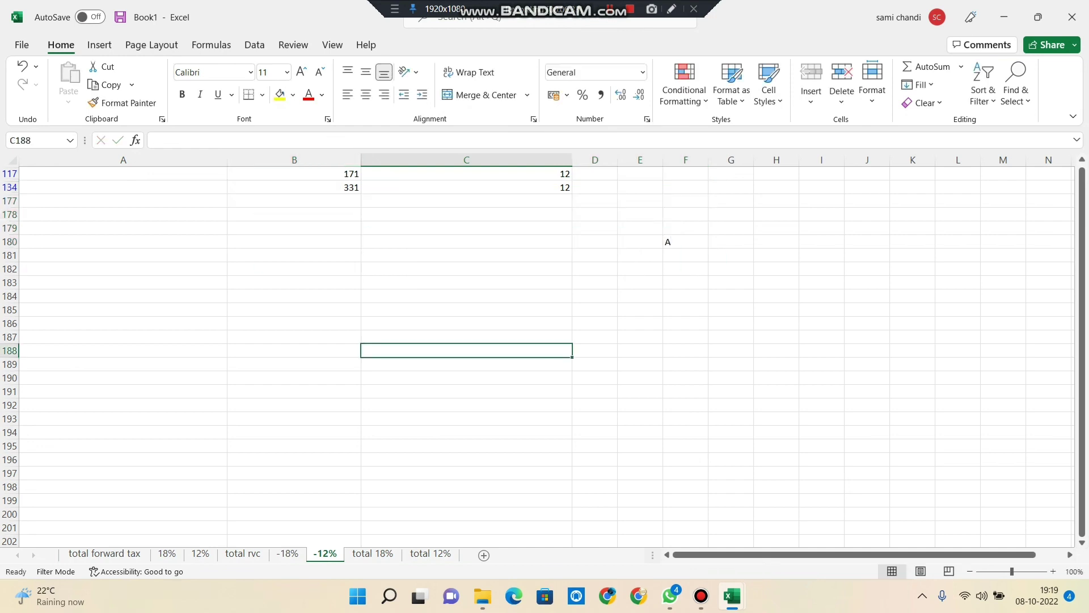
{"action": "type", "text": "A"}
{"action": "left_click", "coordinate": [466, 324]}
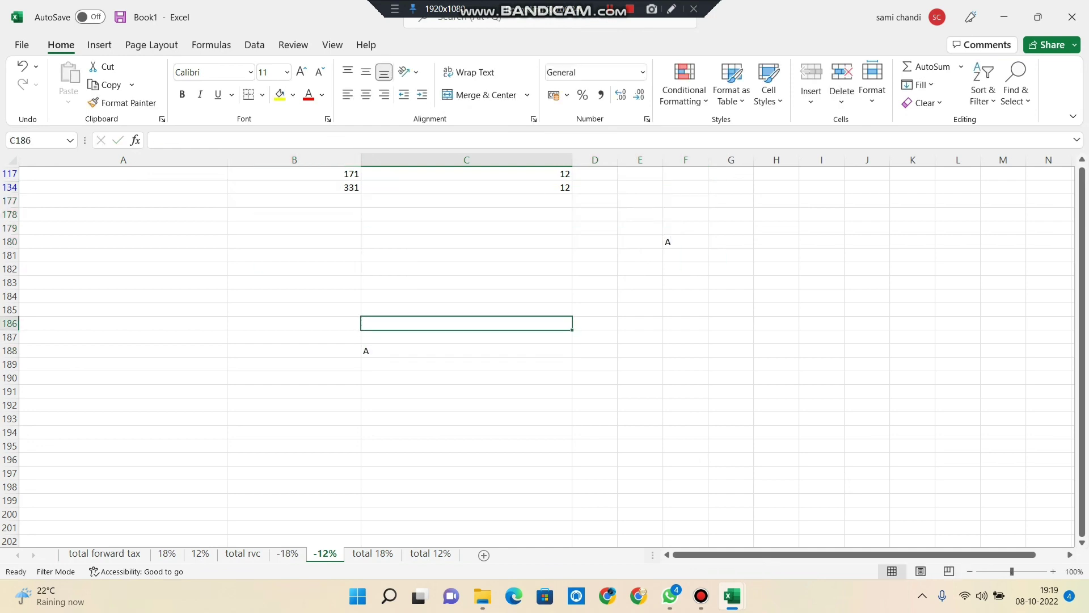
Step: Clear all remaining contents of the entire -12% sheet, including the rows hidden by the filter
{"action": "key", "text": "ctrl+a"}
{"action": "key", "text": "Delete"}
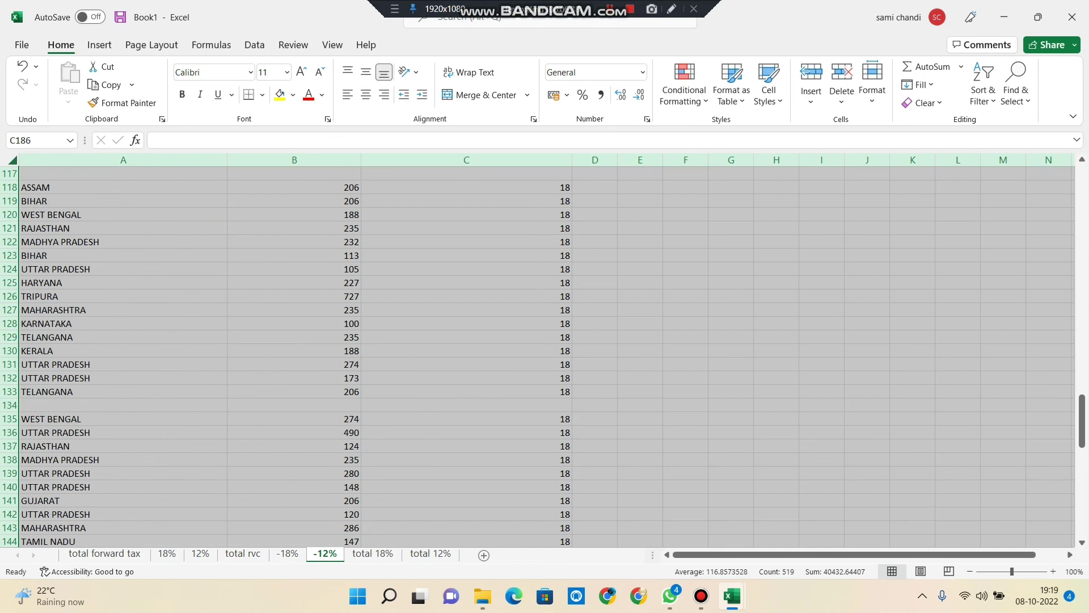
{"action": "key", "text": "ctrl+shift+Page_Up"}
{"action": "key", "text": "ctrl+Page_Up"}
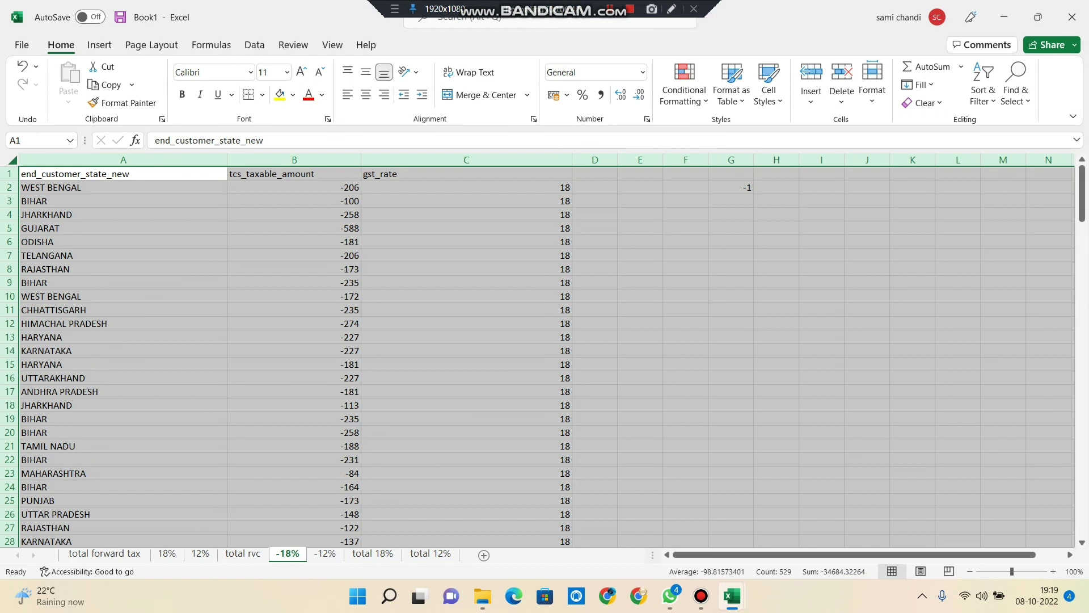
{"action": "key", "text": "ctrl+Page_Down"}
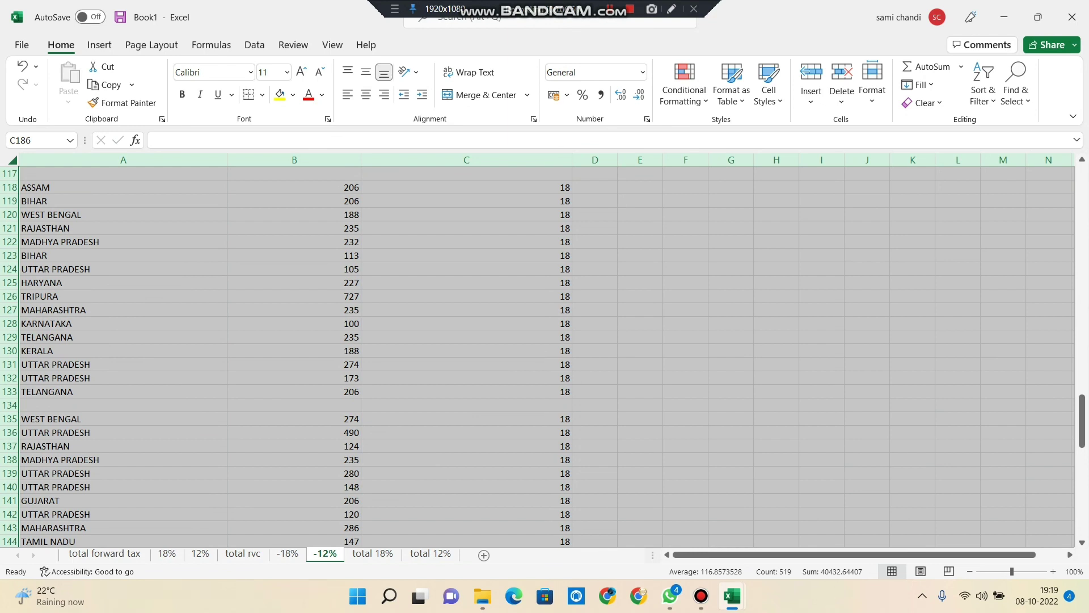
{"action": "key", "text": "Delete"}
{"action": "left_click", "coordinate": [731, 377]}
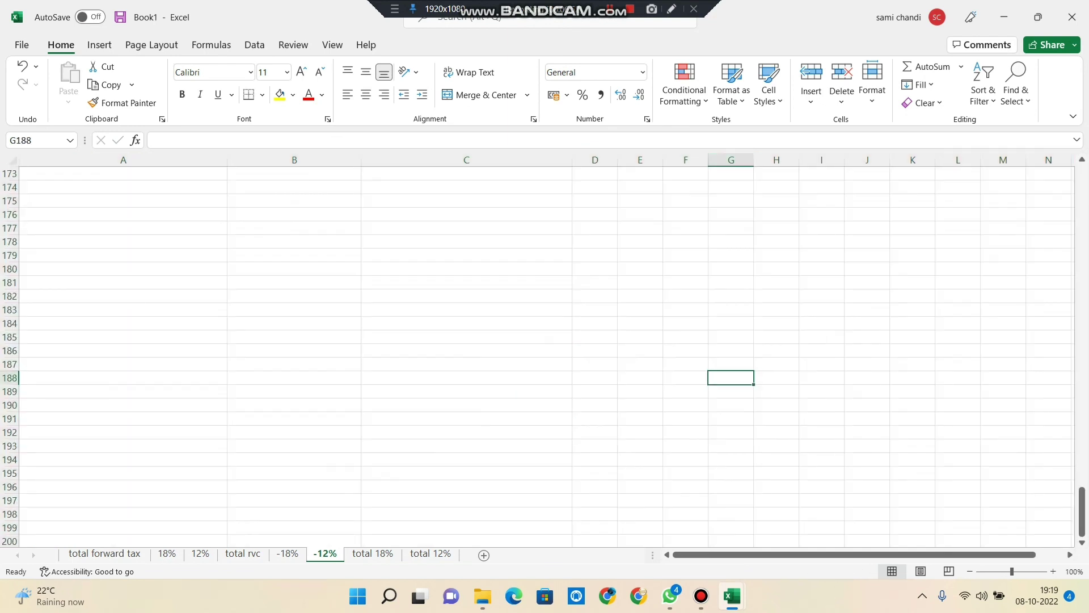
Step: Copy the entire contents of the total rvc sheet for the emptied -12% sheet
{"action": "scroll", "coordinate": [731, 378], "scroll_direction": "up", "scroll_amount": 20}
{"action": "scroll", "coordinate": [545, 352], "scroll_direction": "up", "scroll_amount": 20}
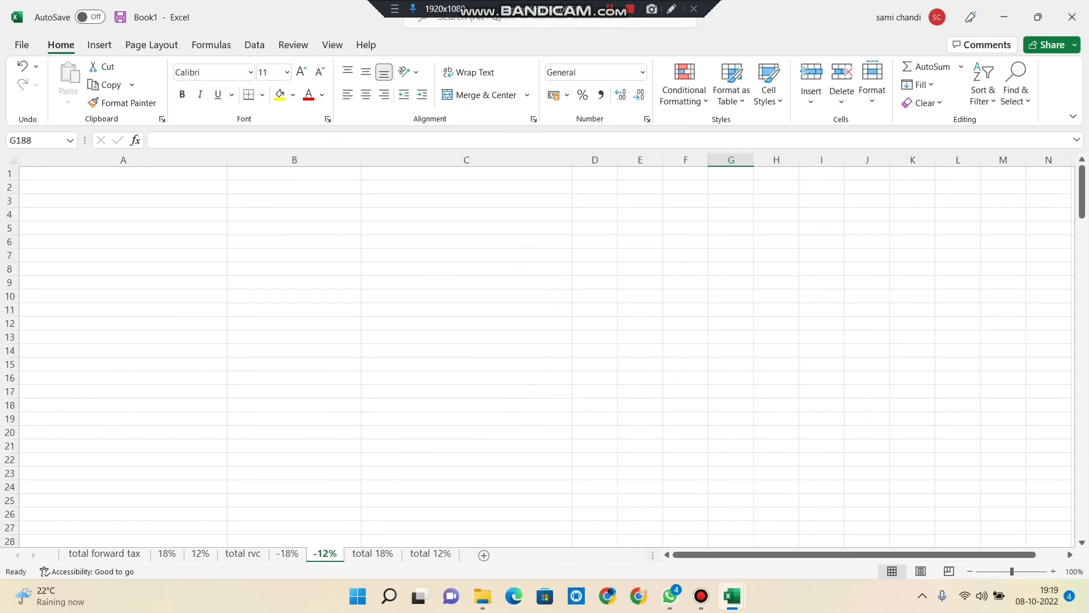
{"action": "right_click", "coordinate": [44, 174]}
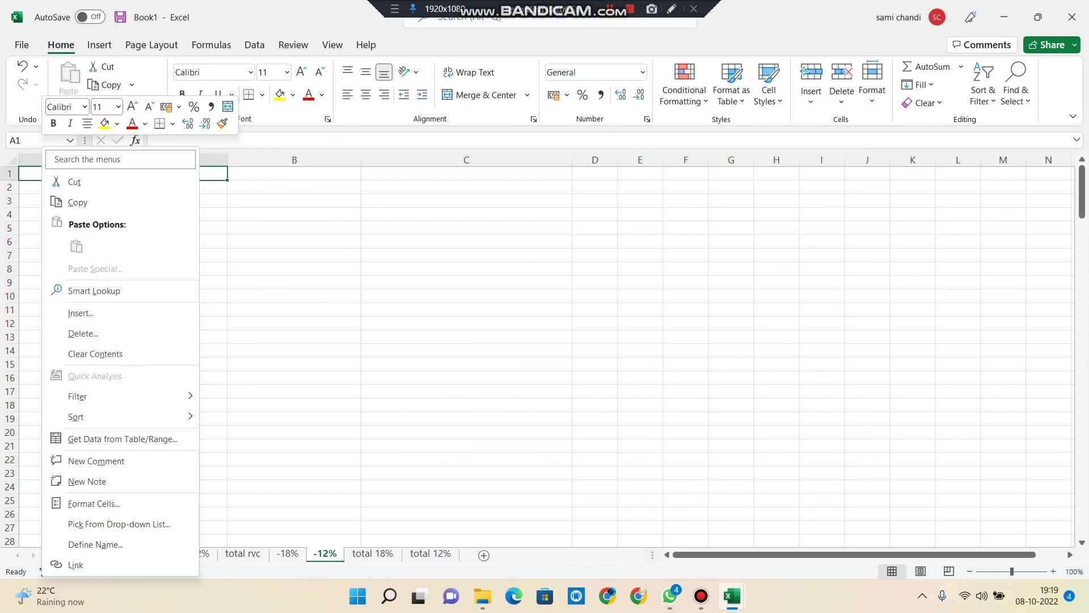
{"action": "key", "text": "Escape"}
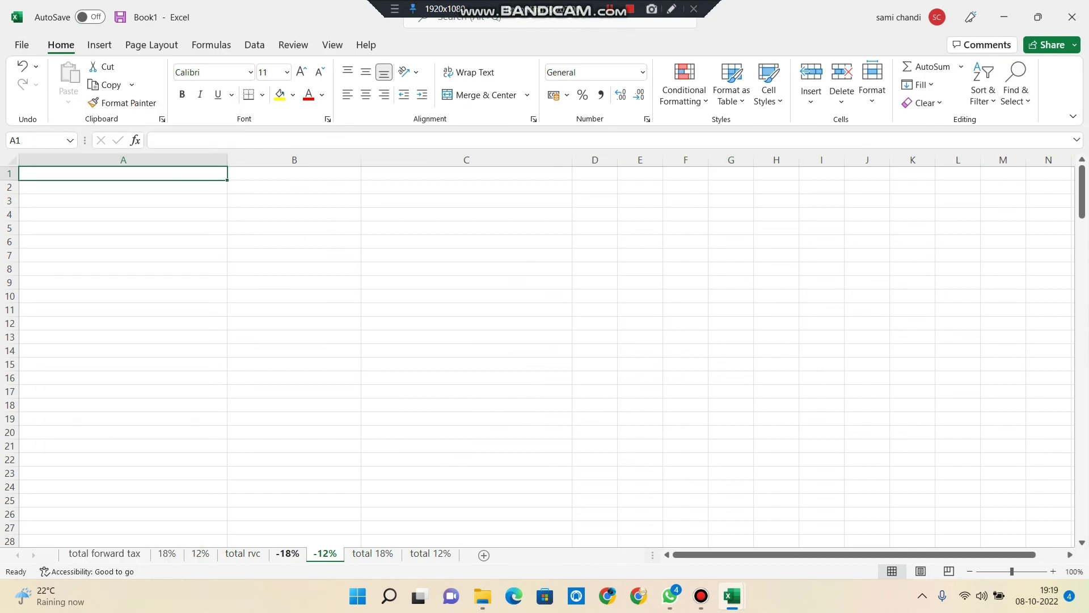
{"action": "left_click", "coordinate": [243, 553]}
{"action": "right_click", "coordinate": [111, 272]}
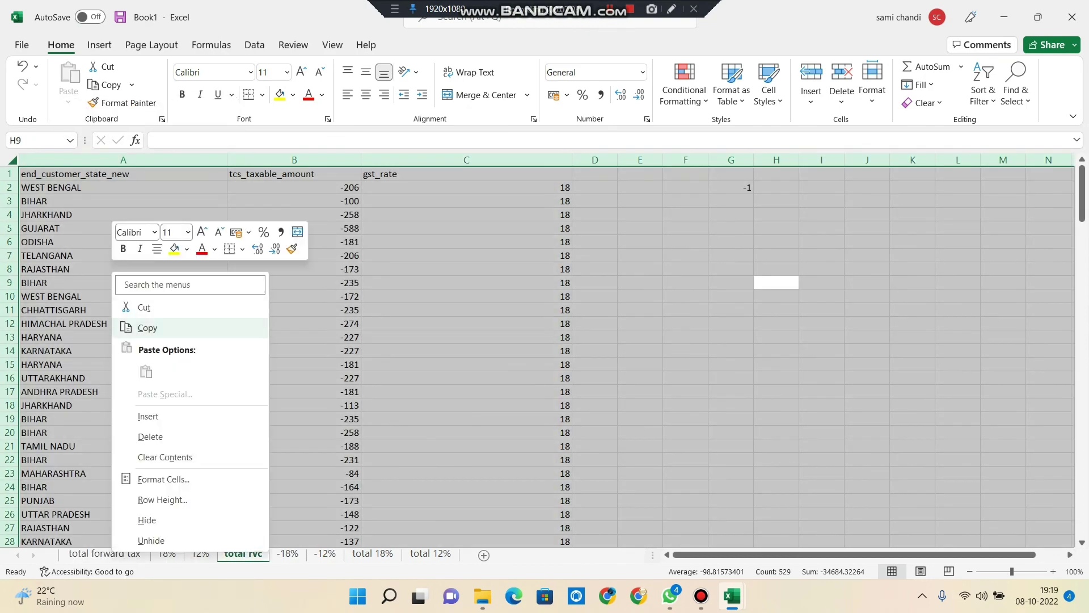
{"action": "left_click", "coordinate": [137, 328]}
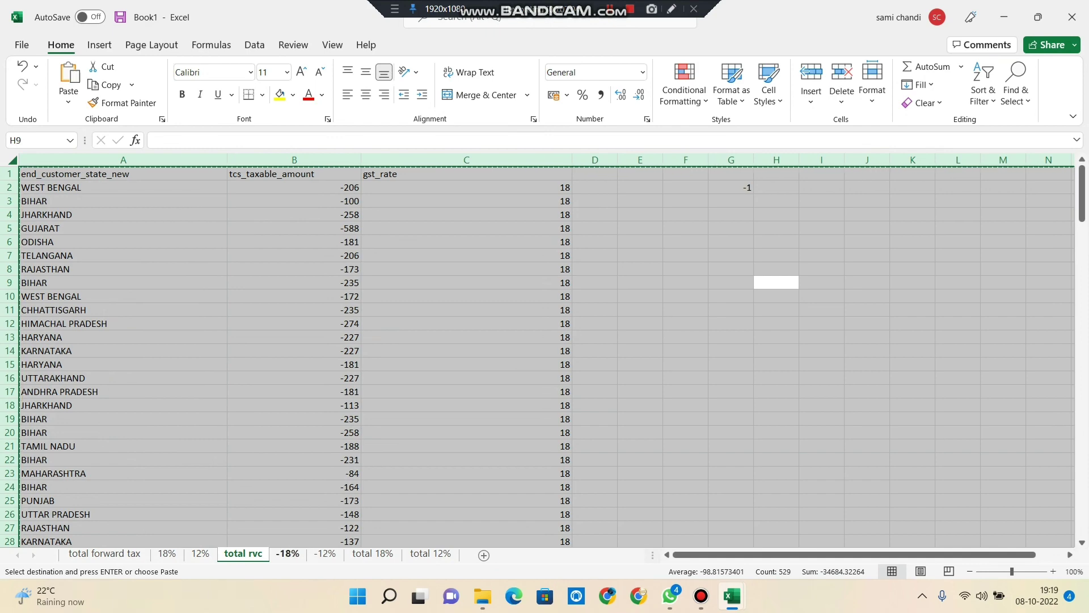
Step: Paste the copied total rvc data into the -12% sheet starting at cell A1
{"action": "left_click", "coordinate": [325, 553]}
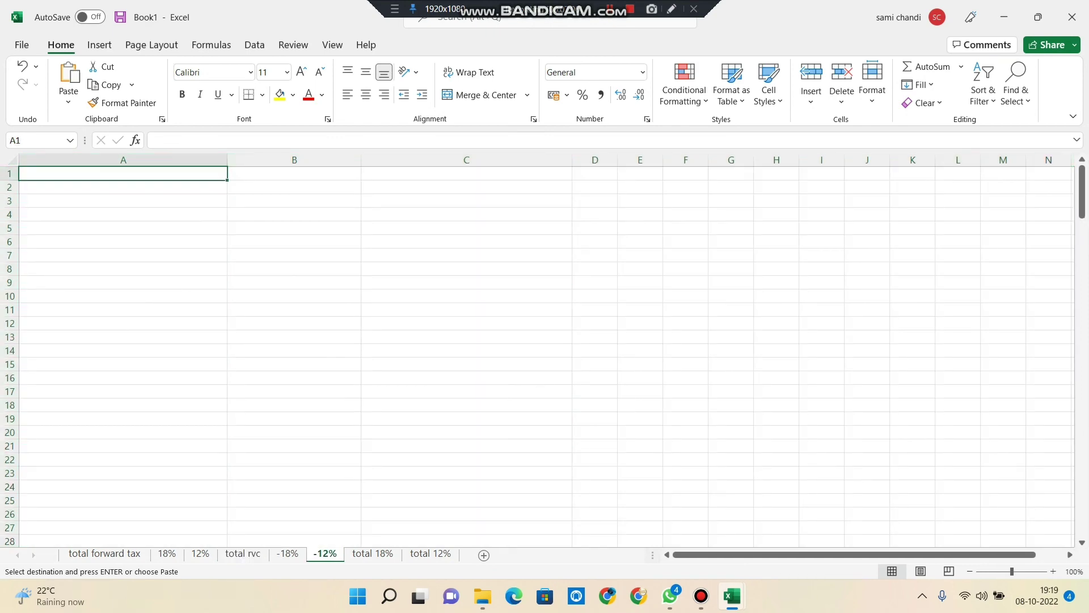
{"action": "right_click", "coordinate": [57, 173]}
{"action": "left_click", "coordinate": [90, 246]}
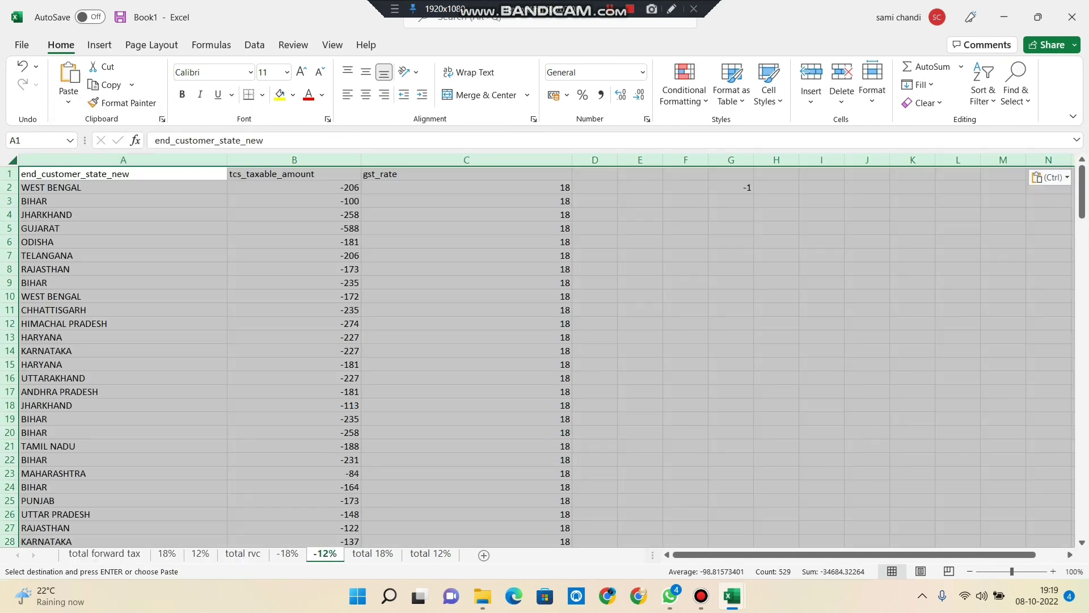
{"action": "left_click", "coordinate": [731, 296]}
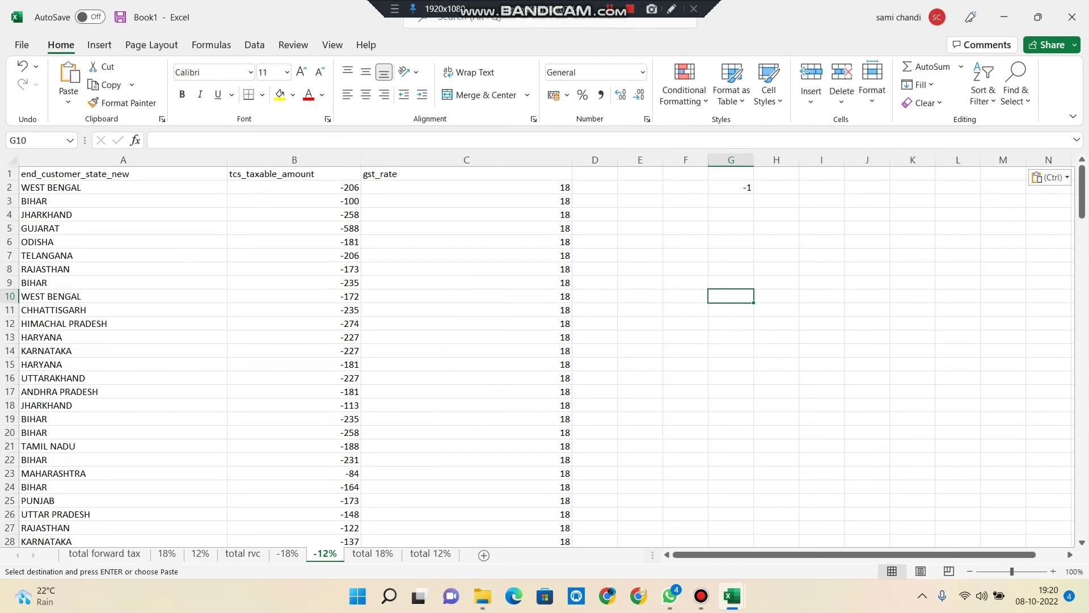
Step: Filter the -18% sheet by a gst_rate cell value of 18
{"action": "key", "text": "ctrl+Page_Up"}
{"action": "key", "text": "ctrl+a"}
{"action": "left_click", "coordinate": [777, 473]}
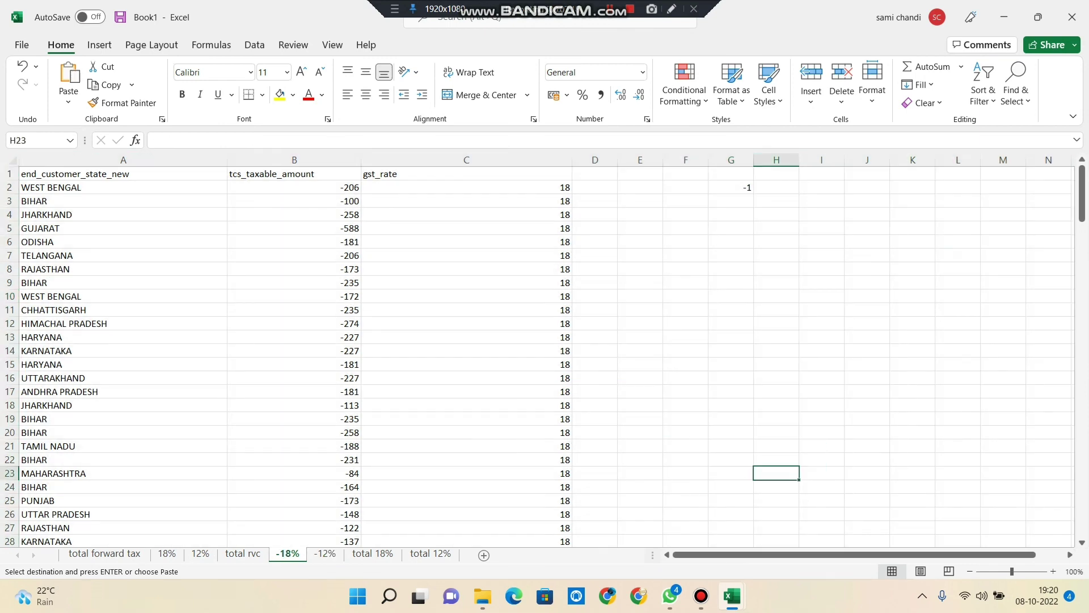
{"action": "right_click", "coordinate": [562, 214]}
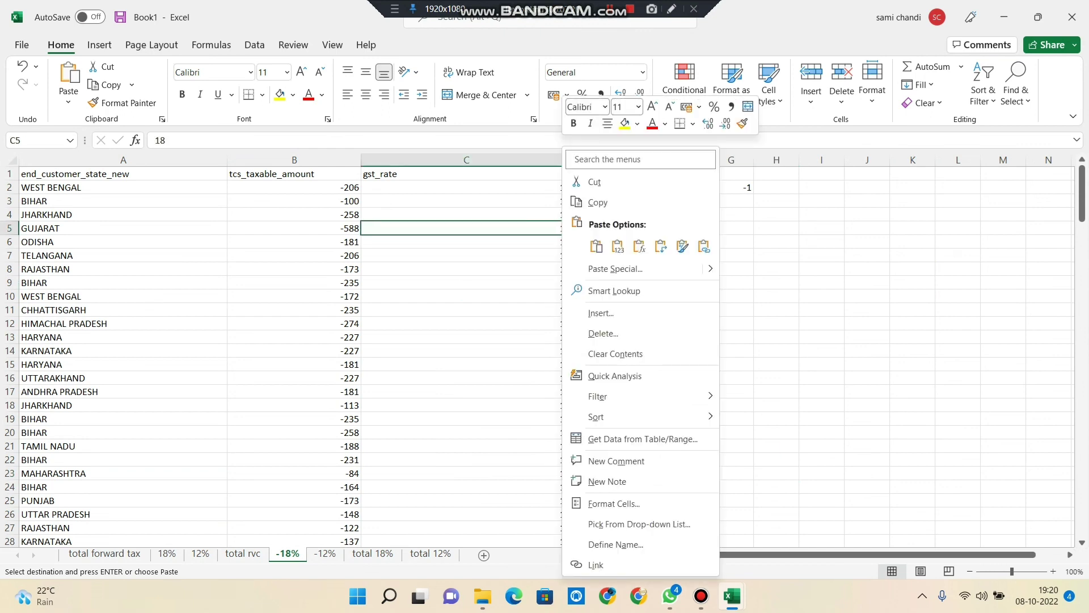
{"action": "key", "text": "Escape"}
{"action": "left_click", "coordinate": [576, 215]}
{"action": "right_click", "coordinate": [576, 215]}
{"action": "key", "text": "Escape"}
{"action": "right_click", "coordinate": [561, 214]}
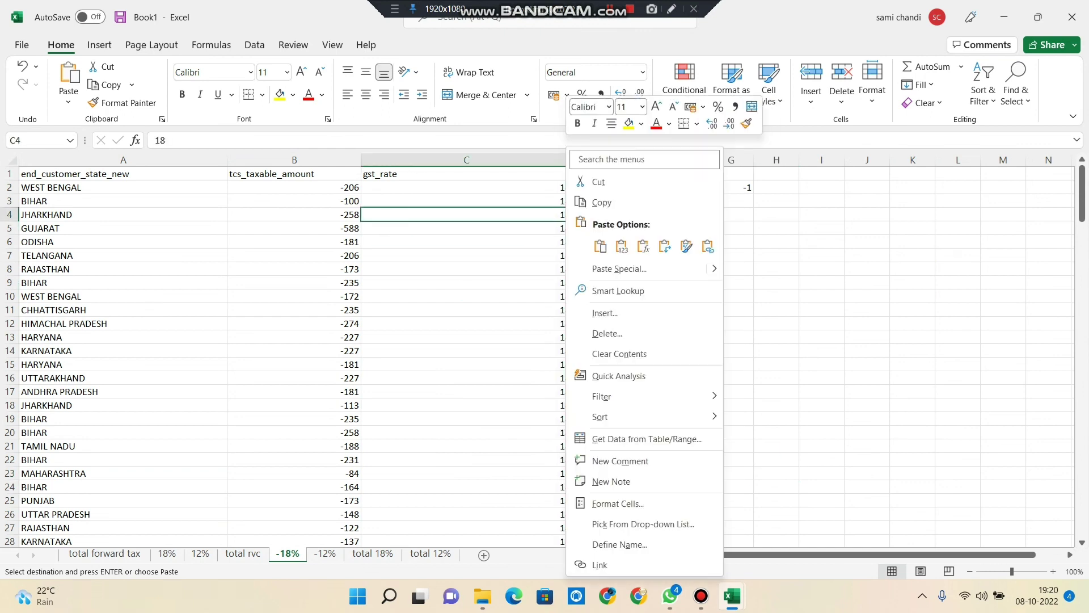
{"action": "mouse_move", "coordinate": [601, 396]}
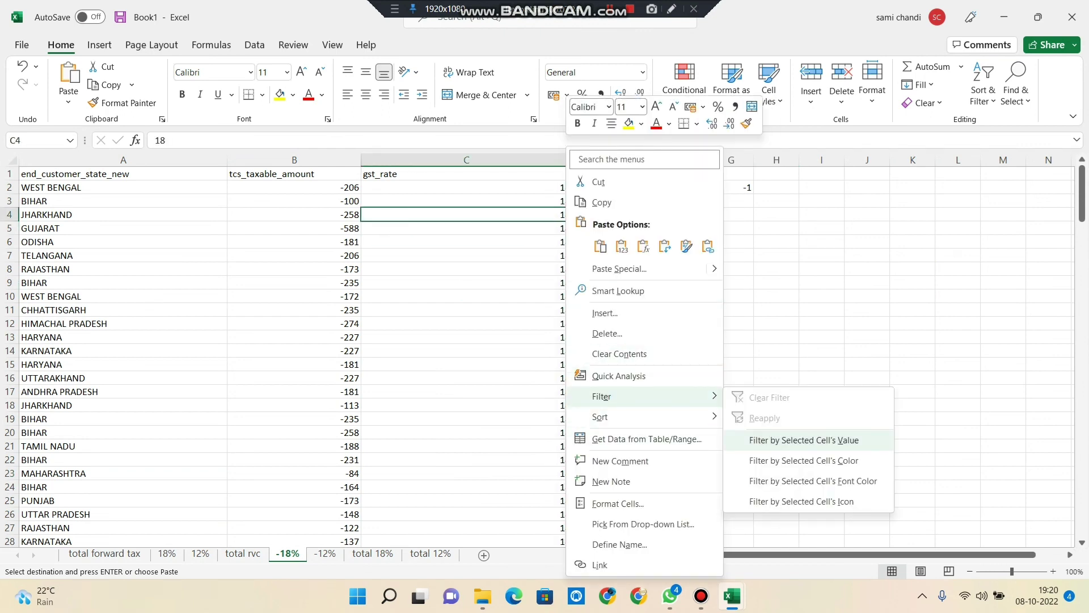
{"action": "left_click", "coordinate": [804, 440]}
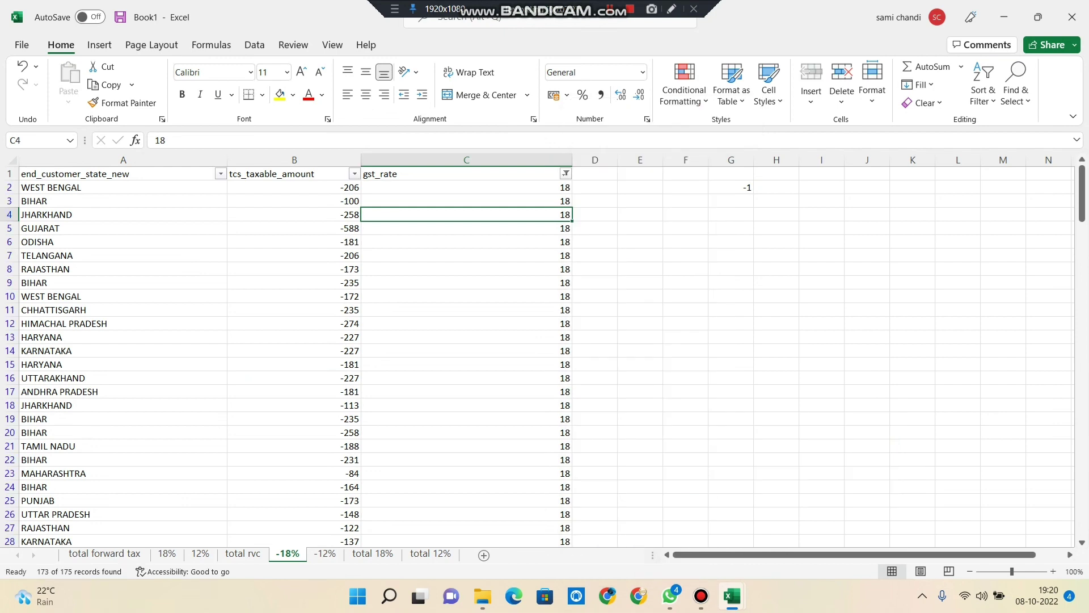
Step: Filter the -12% sheet by a gst_rate cell value of 12, using the TRIPURA row's rate cell
{"action": "key", "text": "ctrl+Page_Down"}
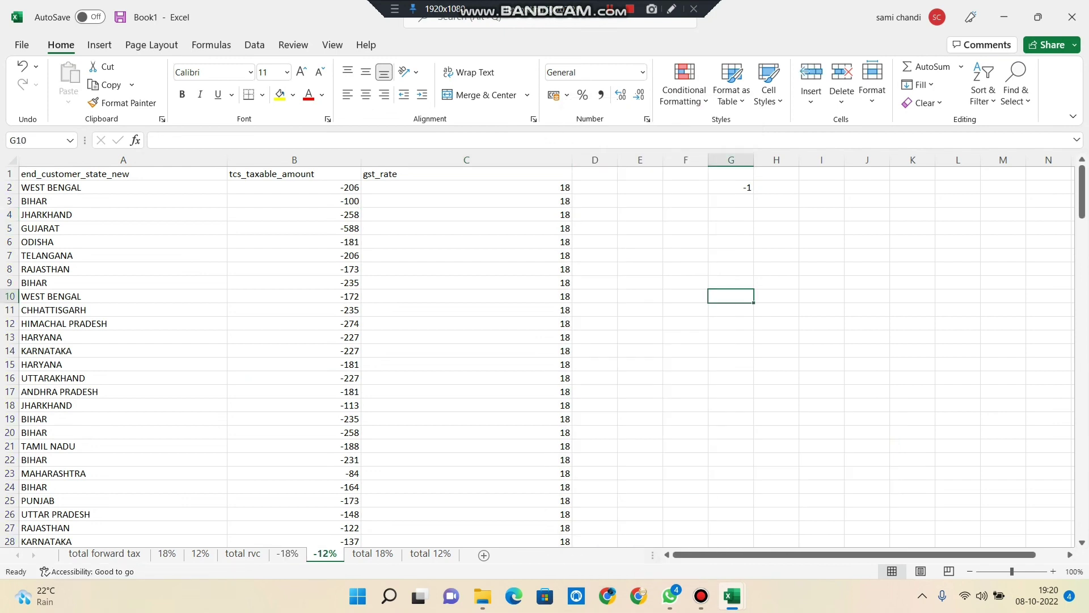
{"action": "scroll", "coordinate": [543, 355], "scroll_direction": "down", "scroll_amount": 20}
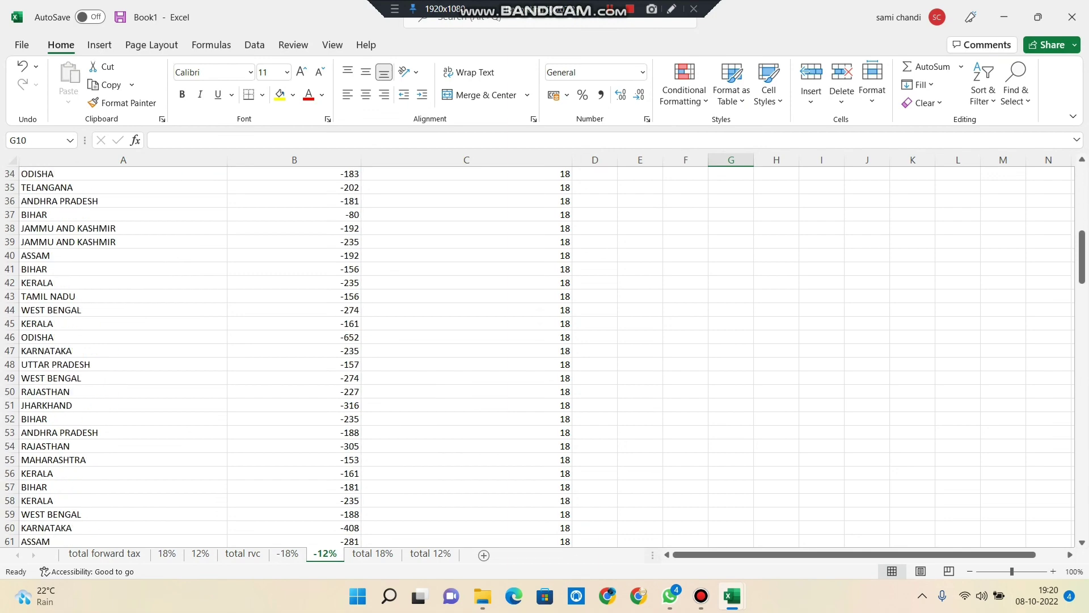
{"action": "scroll", "coordinate": [543, 355], "scroll_direction": "down", "scroll_amount": 16}
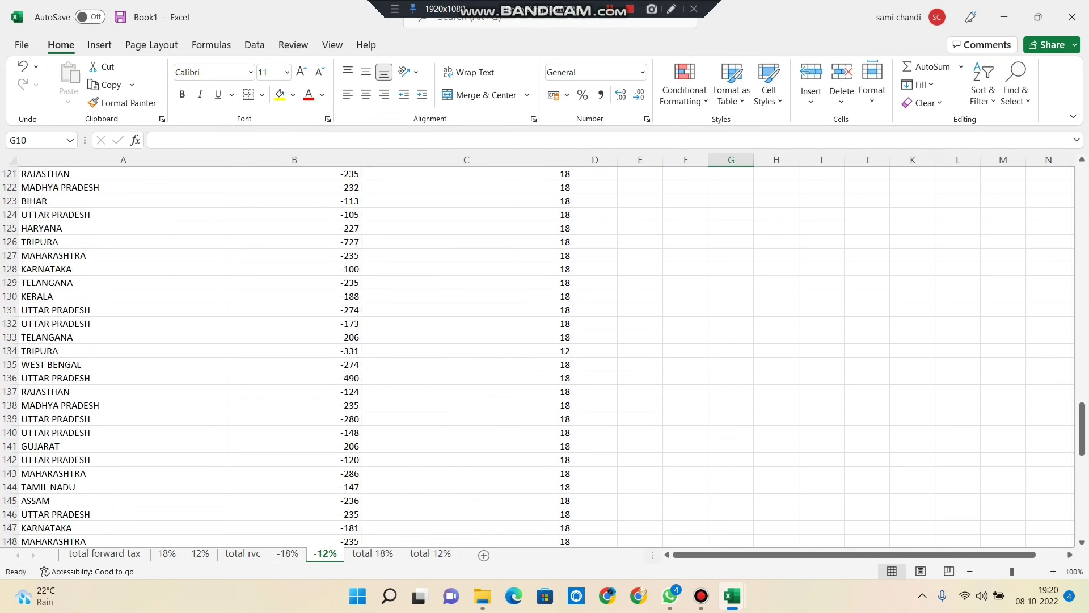
{"action": "left_click", "coordinate": [568, 351]}
{"action": "right_click", "coordinate": [567, 351]}
{"action": "mouse_move", "coordinate": [605, 396]}
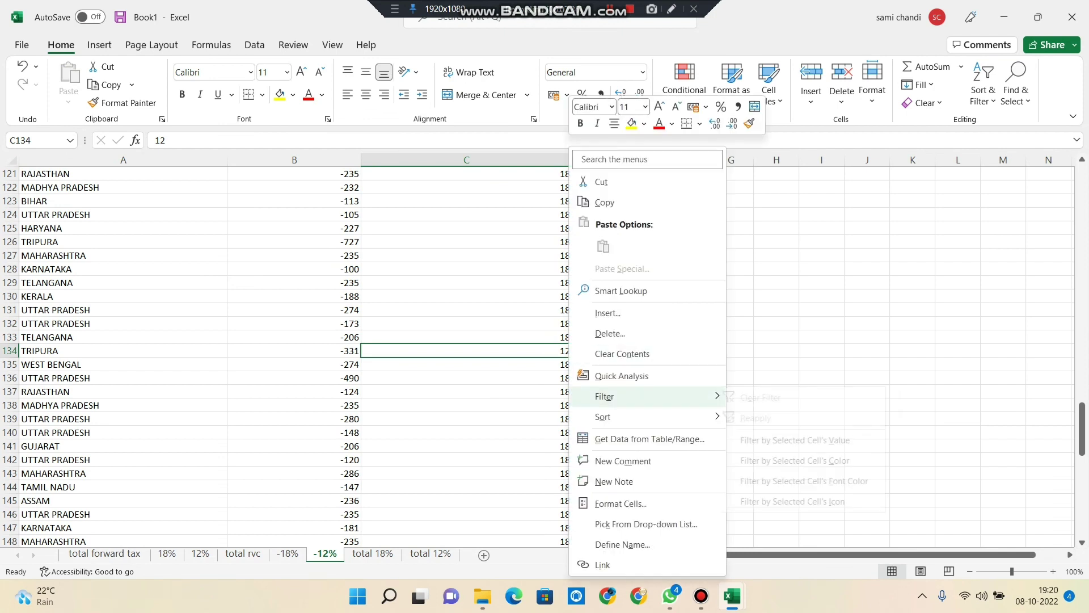
{"action": "left_click", "coordinate": [807, 439]}
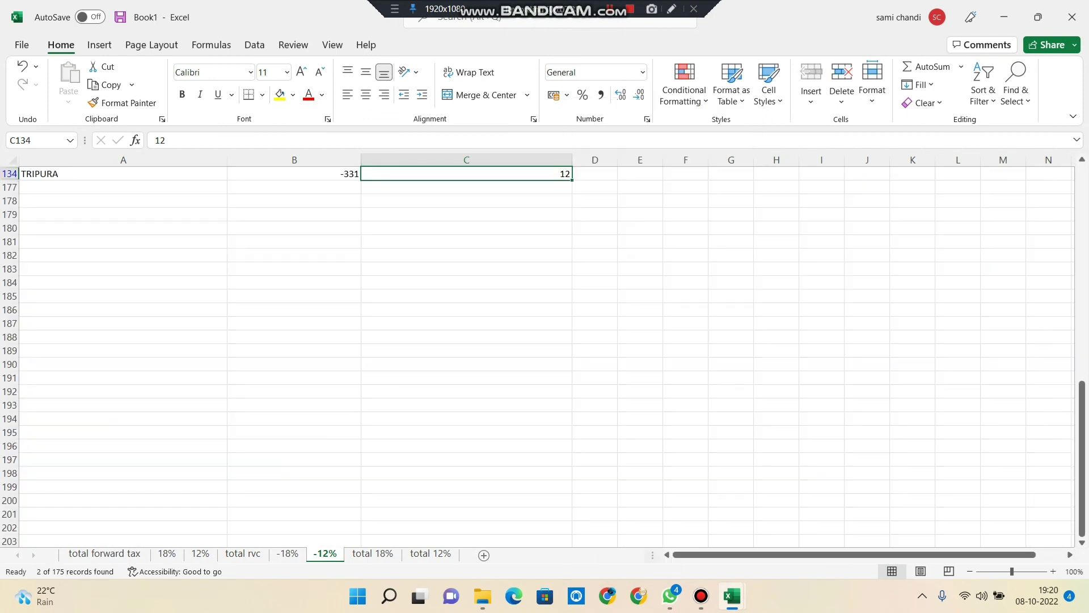
{"action": "scroll", "coordinate": [543, 355], "scroll_direction": "up", "scroll_amount": 2}
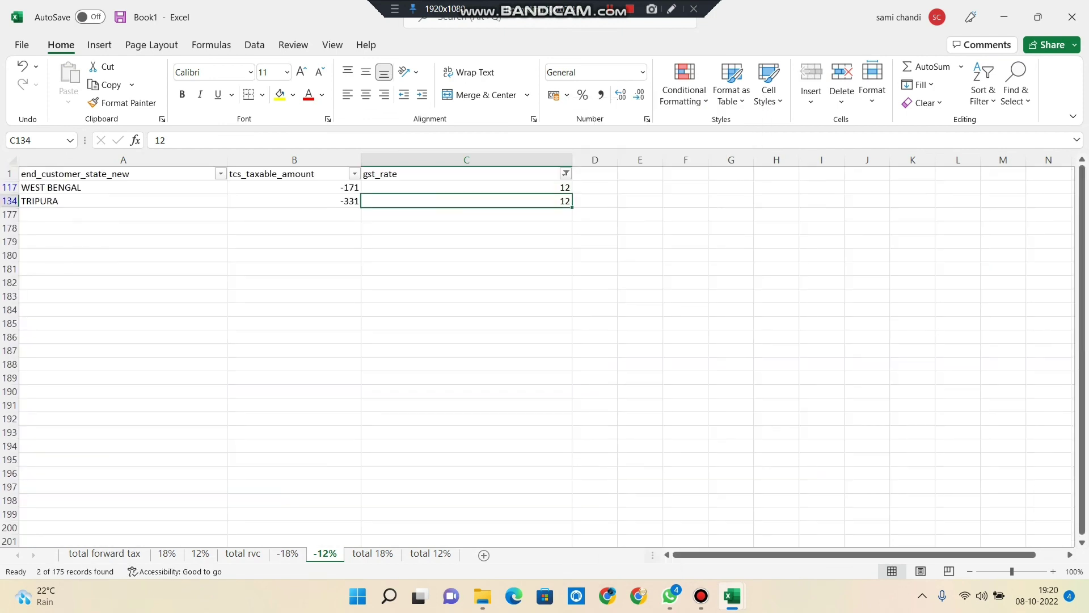
{"action": "left_click", "coordinate": [775, 364]}
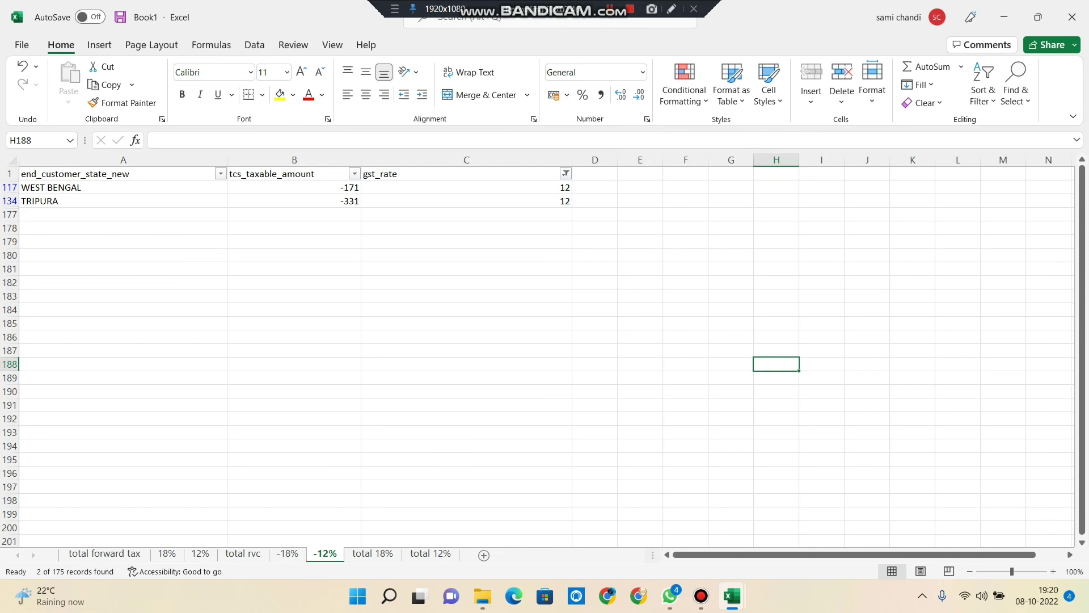
Step: Copy the filtered table with its header row from the 18% sheet
{"action": "left_click", "coordinate": [167, 554]}
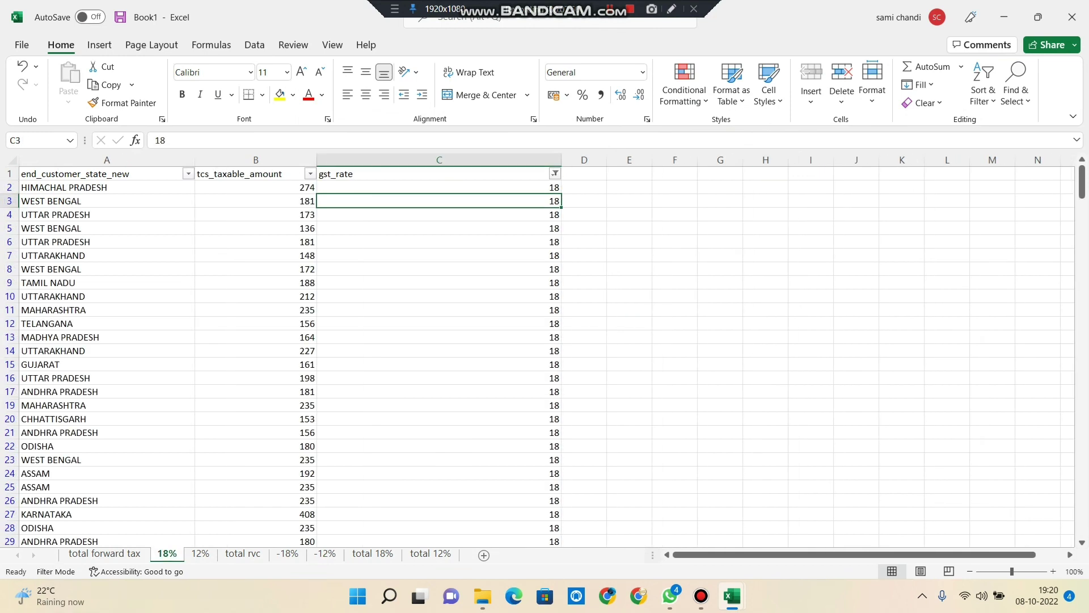
{"action": "key", "text": "ctrl+a"}
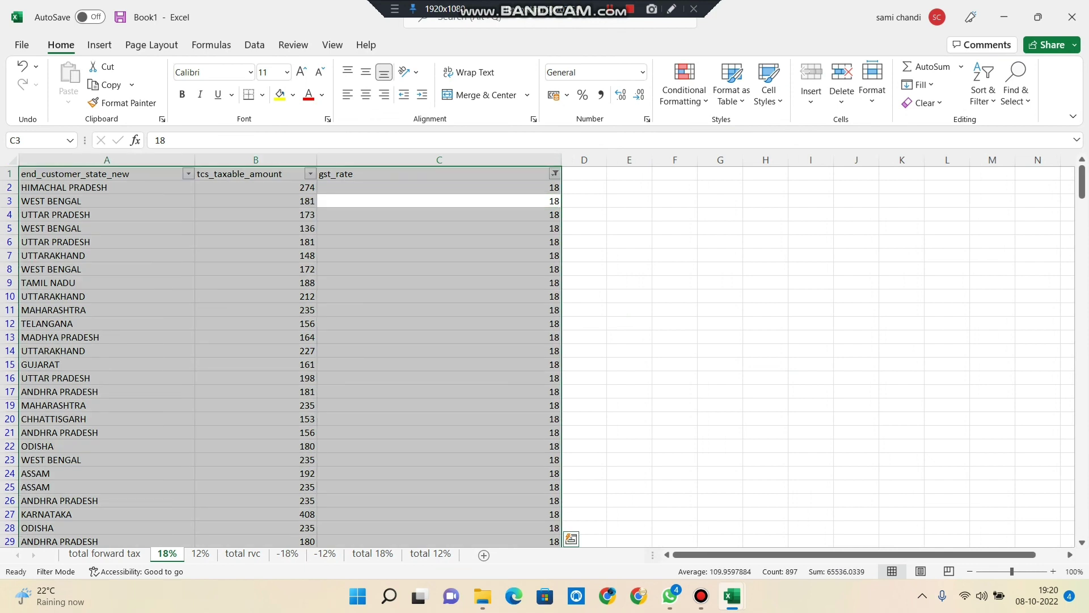
{"action": "right_click", "coordinate": [71, 187]}
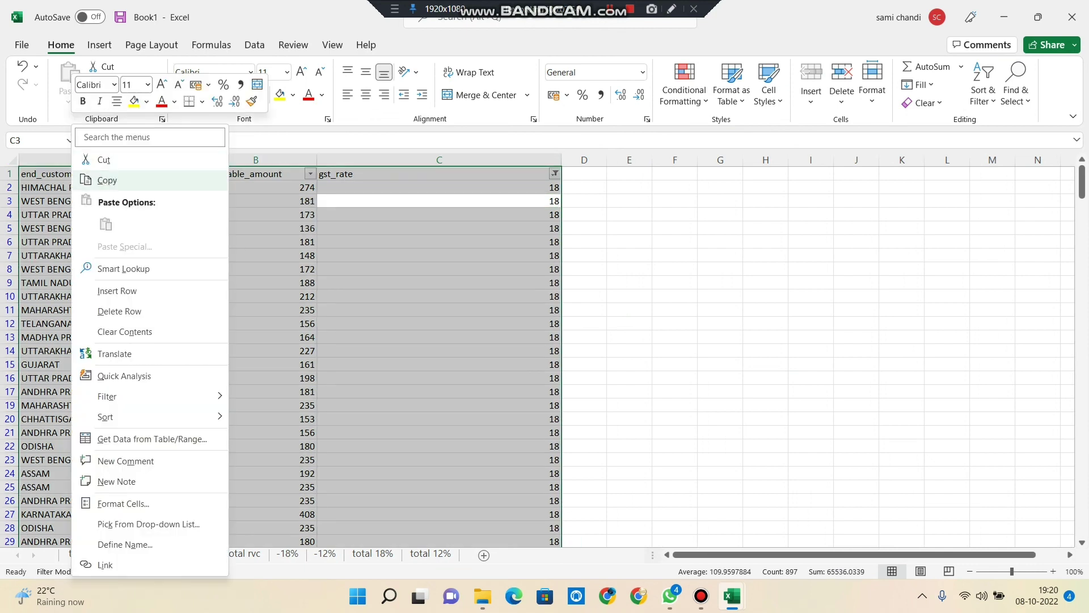
{"action": "left_click", "coordinate": [107, 179]}
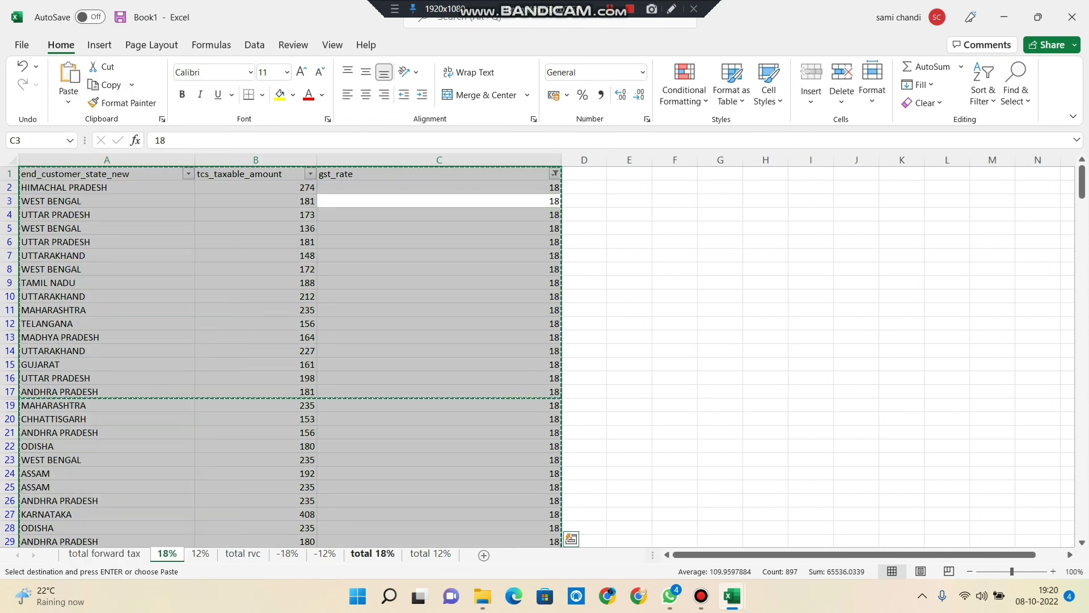
Step: Paste the copied 18% table into the total 18% sheet starting at cell A1
{"action": "left_click", "coordinate": [373, 553]}
{"action": "left_click", "coordinate": [314, 282]}
{"action": "right_click", "coordinate": [44, 174]}
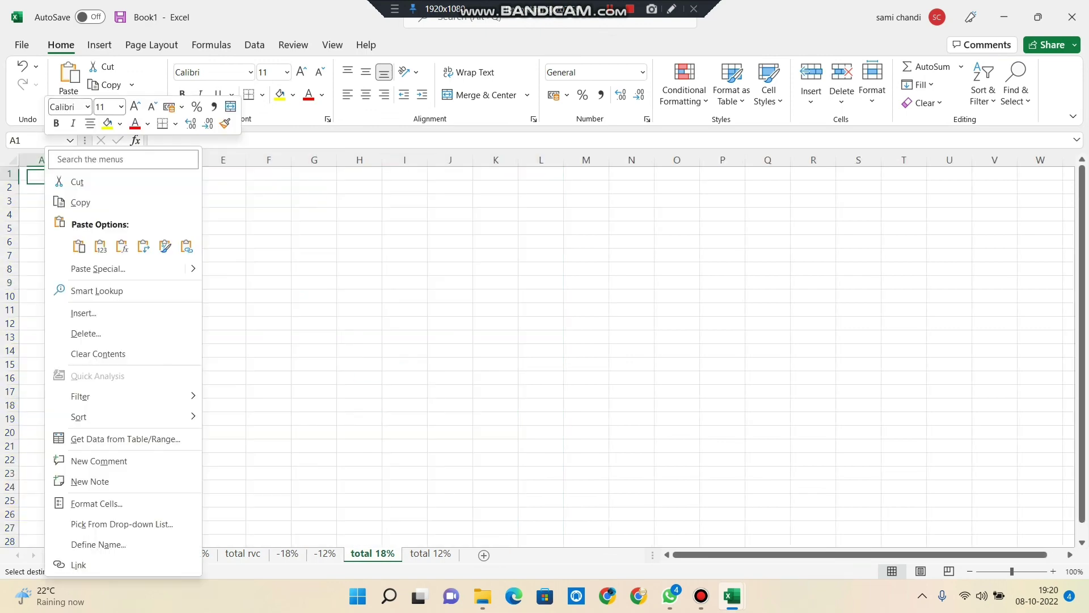
{"action": "left_click", "coordinate": [78, 246]}
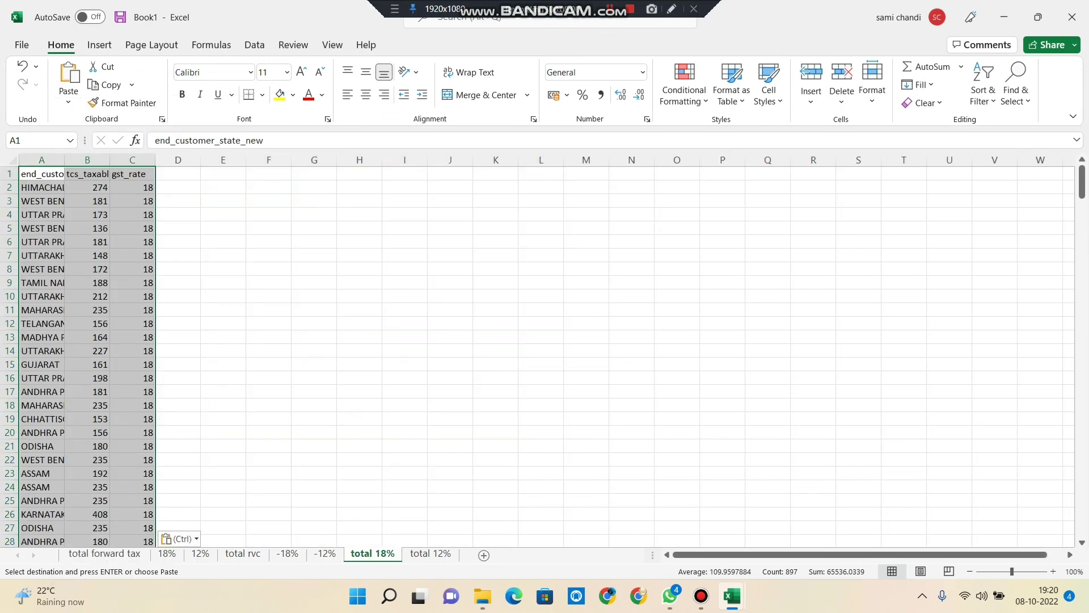
{"action": "left_click", "coordinate": [540, 323]}
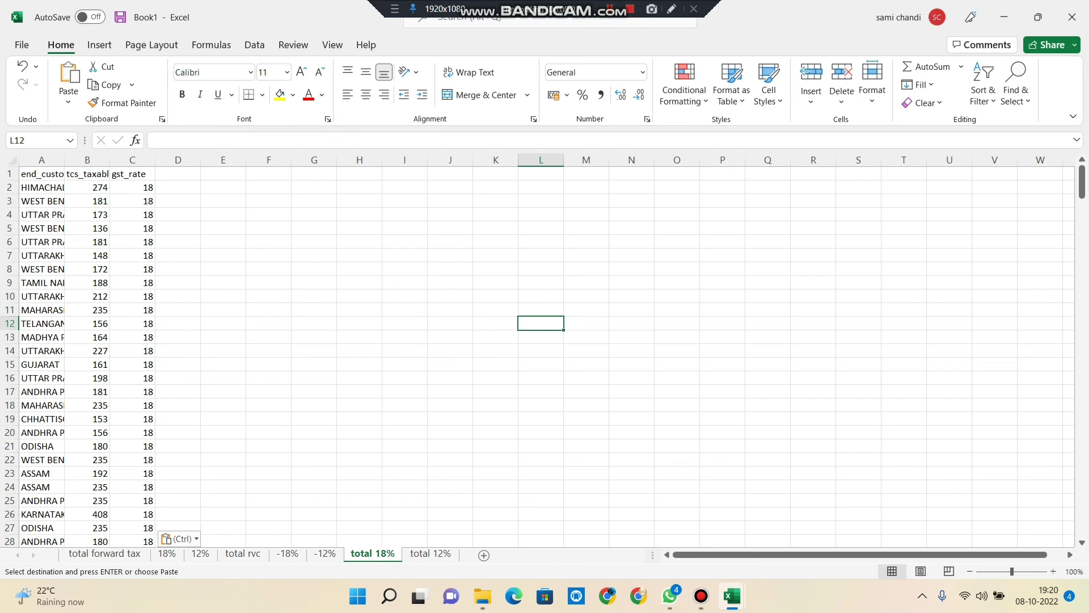
Step: Widen columns A, B and C of the total 18% sheet so the headers and state names fit
{"action": "left_click", "coordinate": [42, 174]}
{"action": "left_click_drag", "start_coordinate": [64, 160], "coordinate": [766, 160]}
{"action": "left_click", "coordinate": [315, 159]}
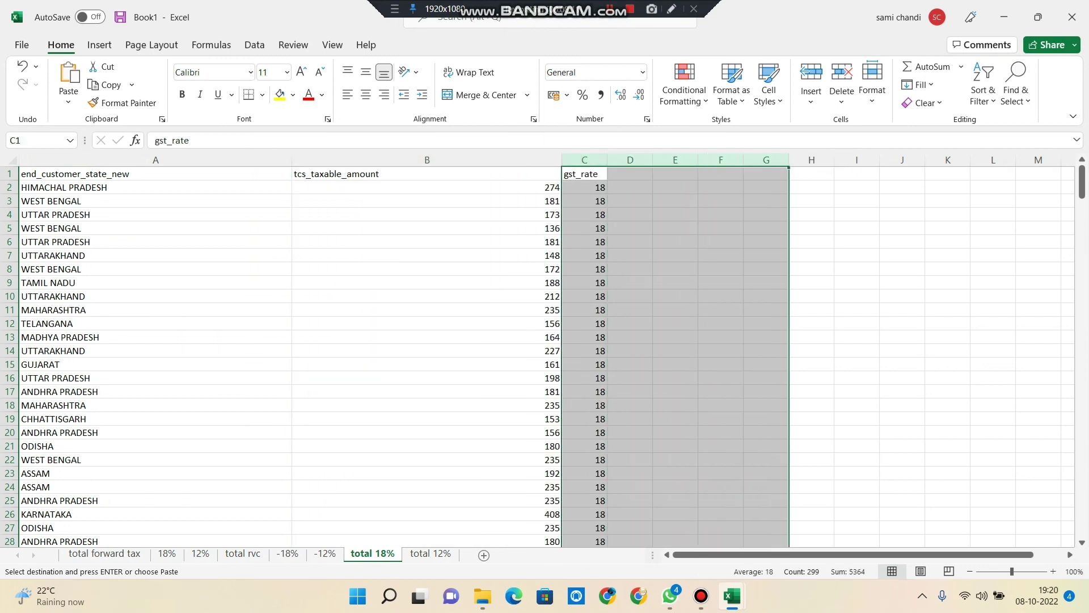
{"action": "scroll", "coordinate": [546, 356], "scroll_direction": "down", "scroll_amount": 4}
{"action": "scroll", "coordinate": [546, 356], "scroll_direction": "up", "scroll_amount": 4}
{"action": "left_click", "coordinate": [902, 310]}
{"action": "left_click", "coordinate": [584, 159]}
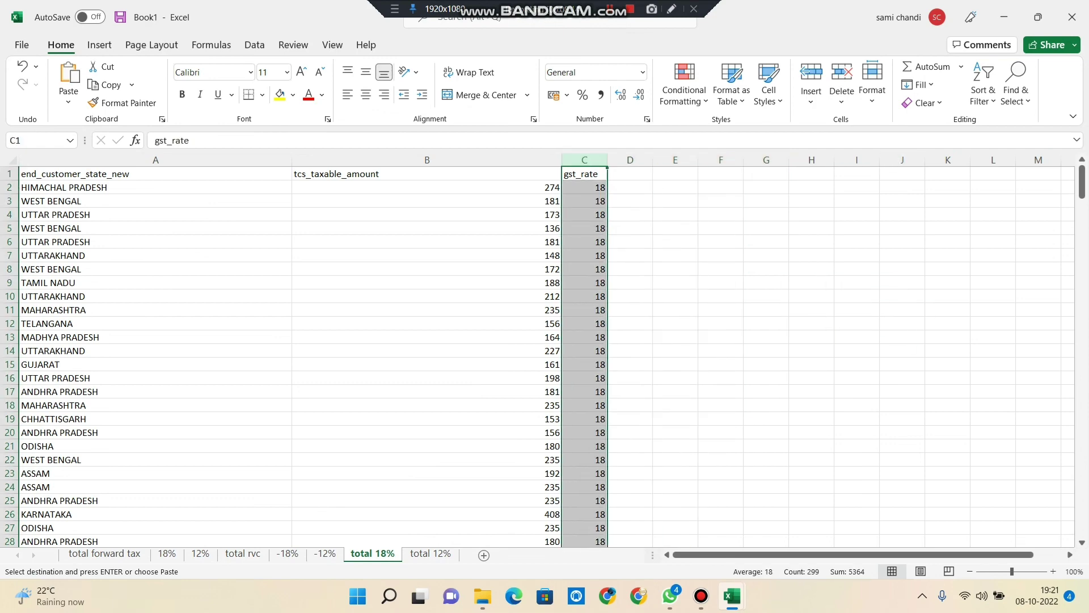
{"action": "left_click_drag", "start_coordinate": [608, 160], "coordinate": [811, 160]}
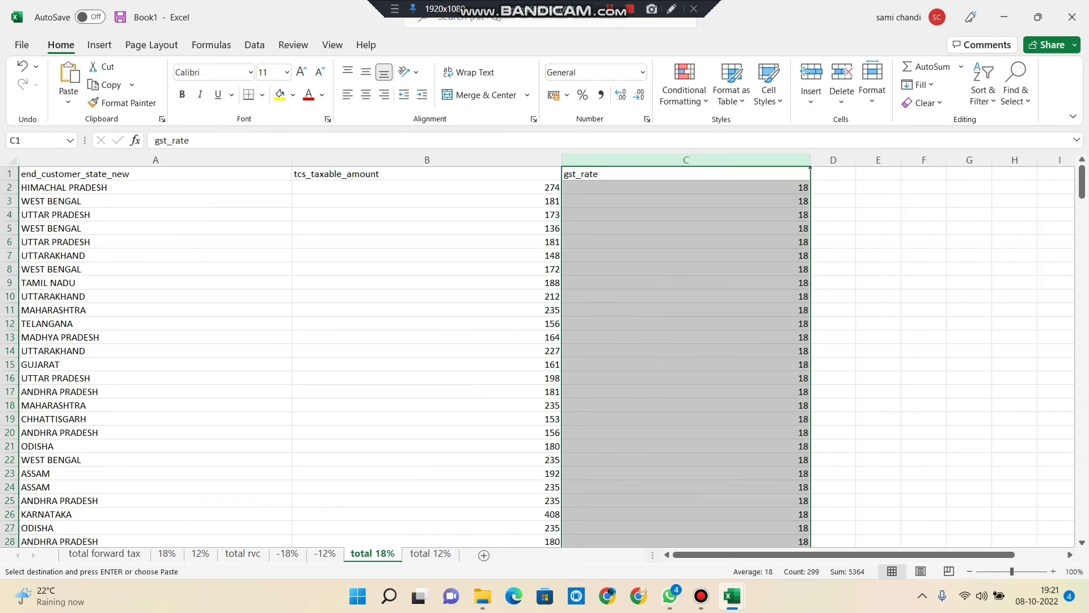
{"action": "scroll", "coordinate": [545, 355], "scroll_direction": "down", "scroll_amount": 17}
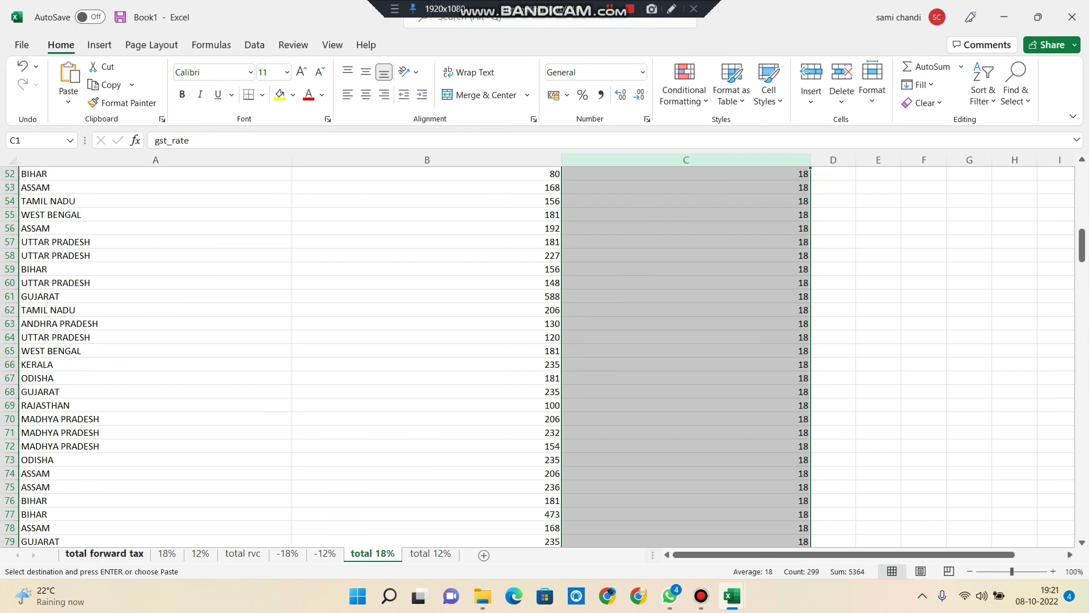
Step: Copy the filtered table with its header row, through row 176, from the -18% sheet
{"action": "left_click", "coordinate": [288, 554]}
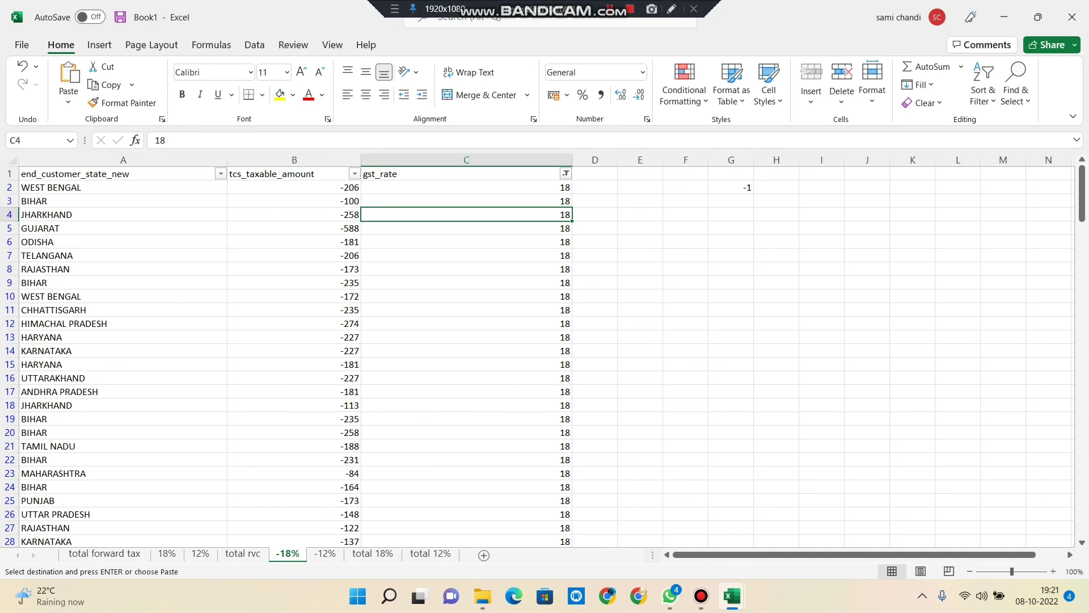
{"action": "left_click_drag", "start_coordinate": [594, 174], "coordinate": [17, 517]}
{"action": "right_click", "coordinate": [36, 519]}
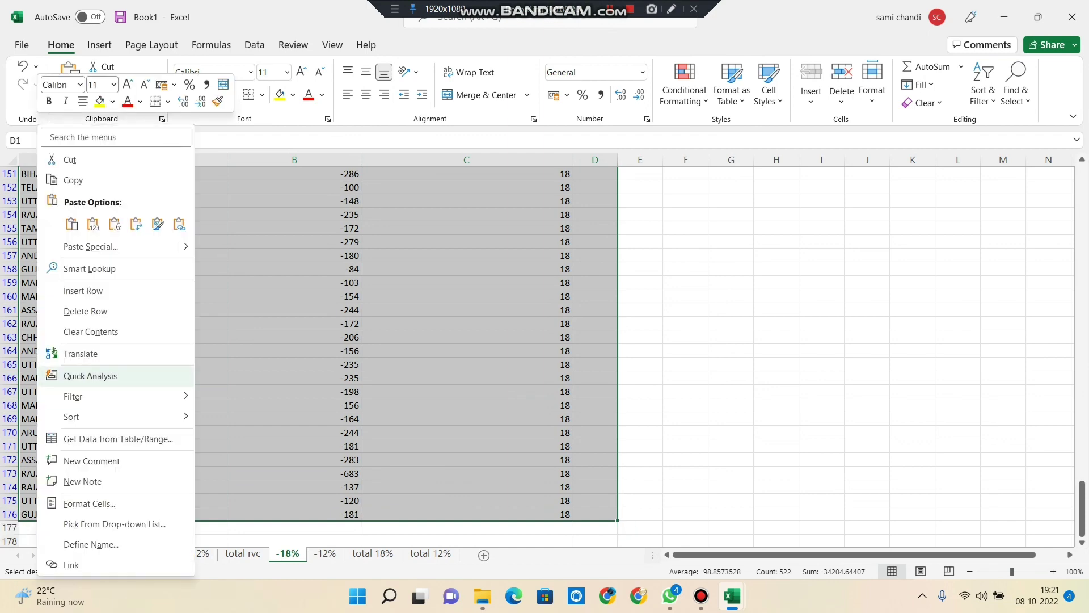
{"action": "left_click", "coordinate": [73, 180]}
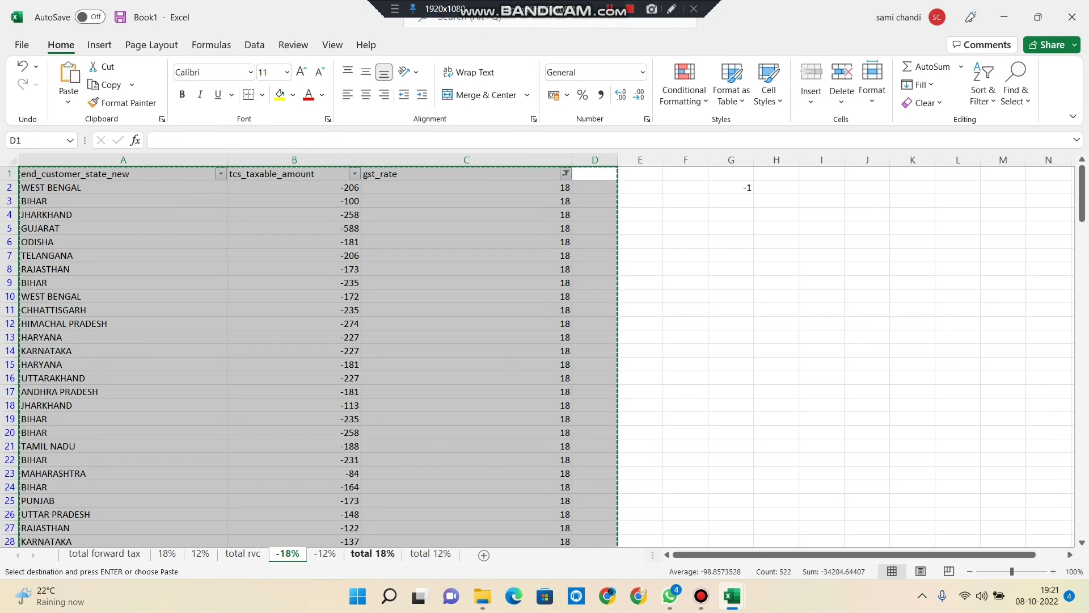
Step: Paste the copied -18% table directly below the existing data in the total 18% sheet, starting at cell A300
{"action": "left_click", "coordinate": [373, 554]}
{"action": "scroll", "coordinate": [545, 356], "scroll_direction": "down", "scroll_amount": 20}
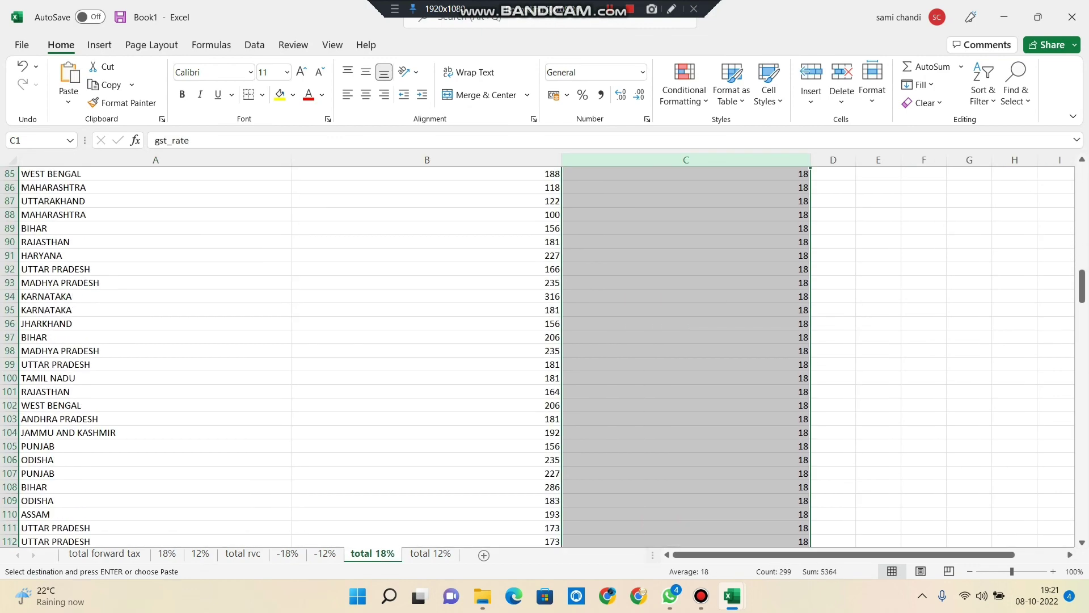
{"action": "scroll", "coordinate": [545, 356], "scroll_direction": "down", "scroll_amount": 20}
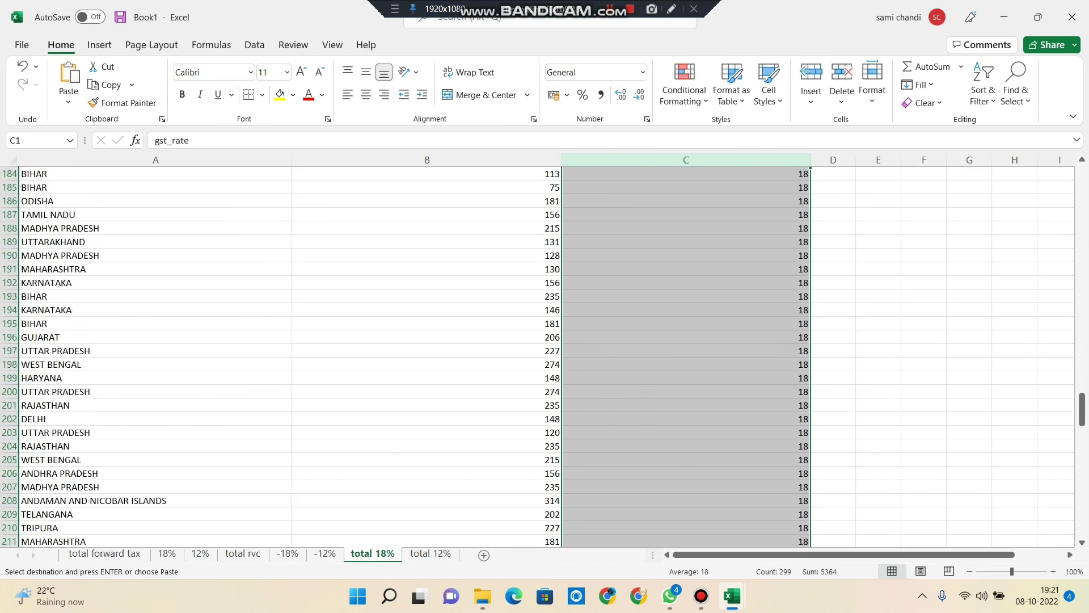
{"action": "scroll", "coordinate": [545, 356], "scroll_direction": "down", "scroll_amount": 20}
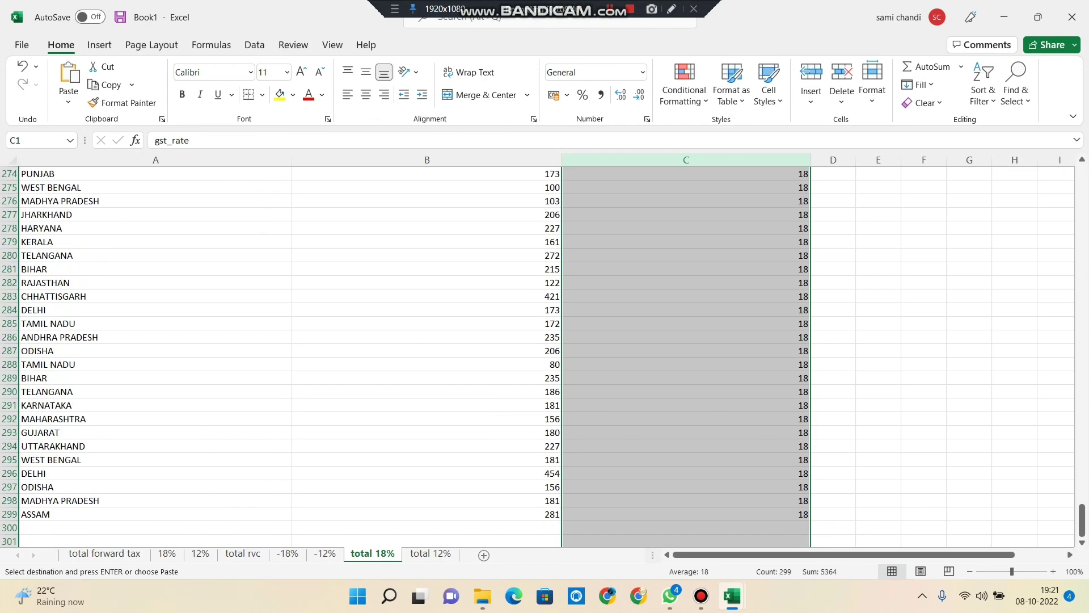
{"action": "left_click", "coordinate": [877, 337]}
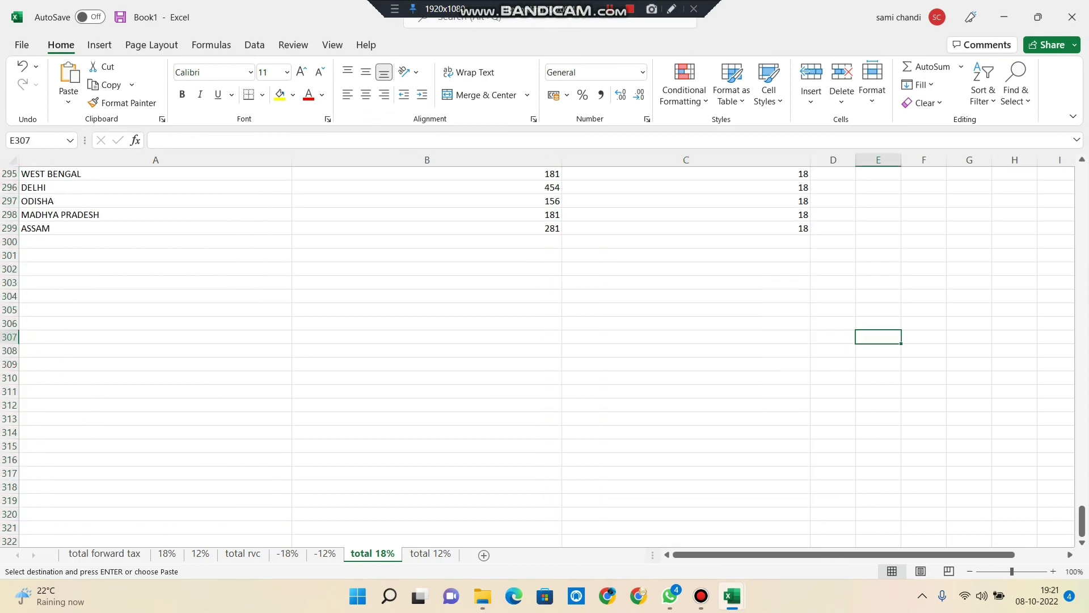
{"action": "right_click", "coordinate": [36, 242]}
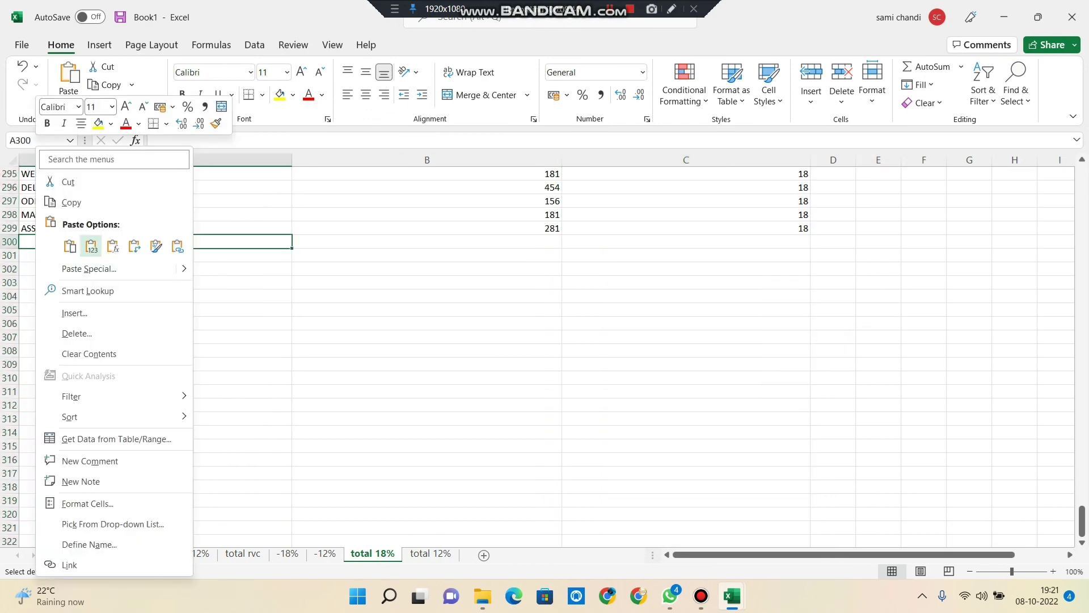
{"action": "left_click", "coordinate": [70, 245]}
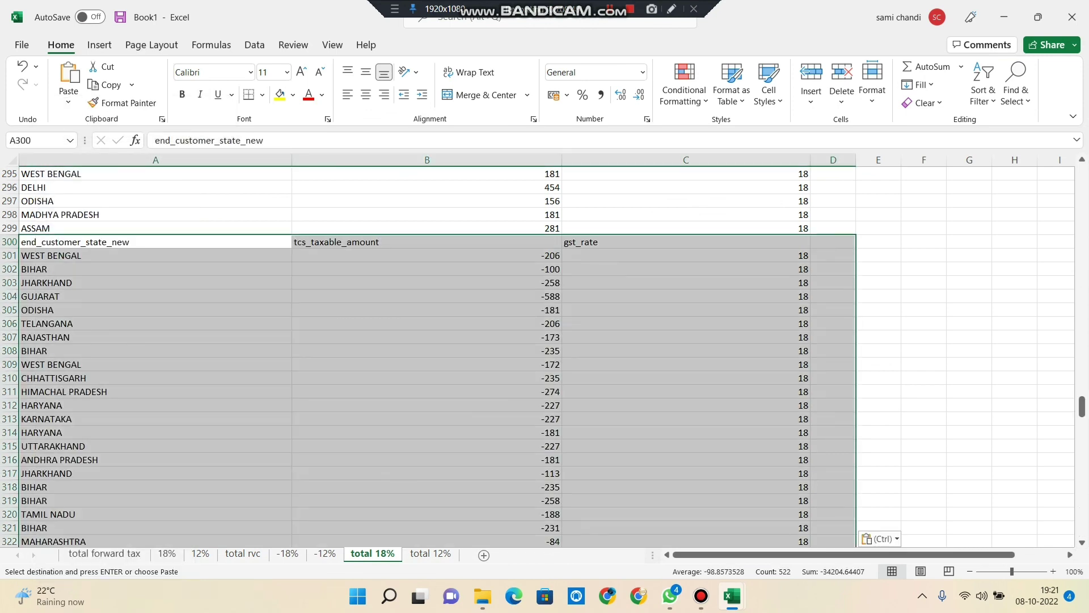
{"action": "left_click", "coordinate": [969, 310]}
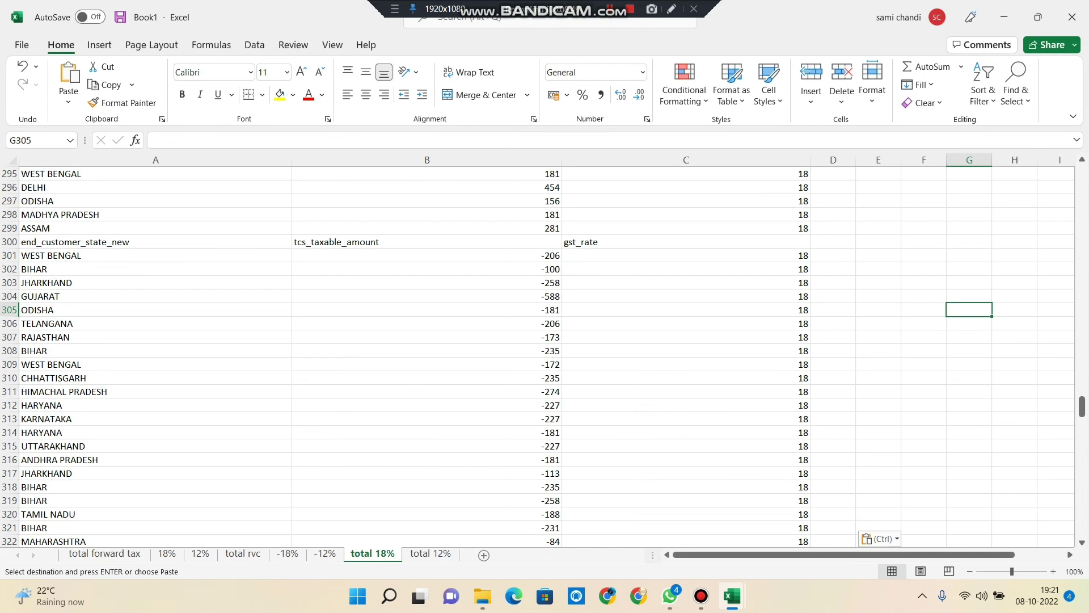
Step: Clear the duplicate header cells end_customer_state_new, tcs_taxable_amount and gst_rate in row 300
{"action": "left_click", "coordinate": [75, 241]}
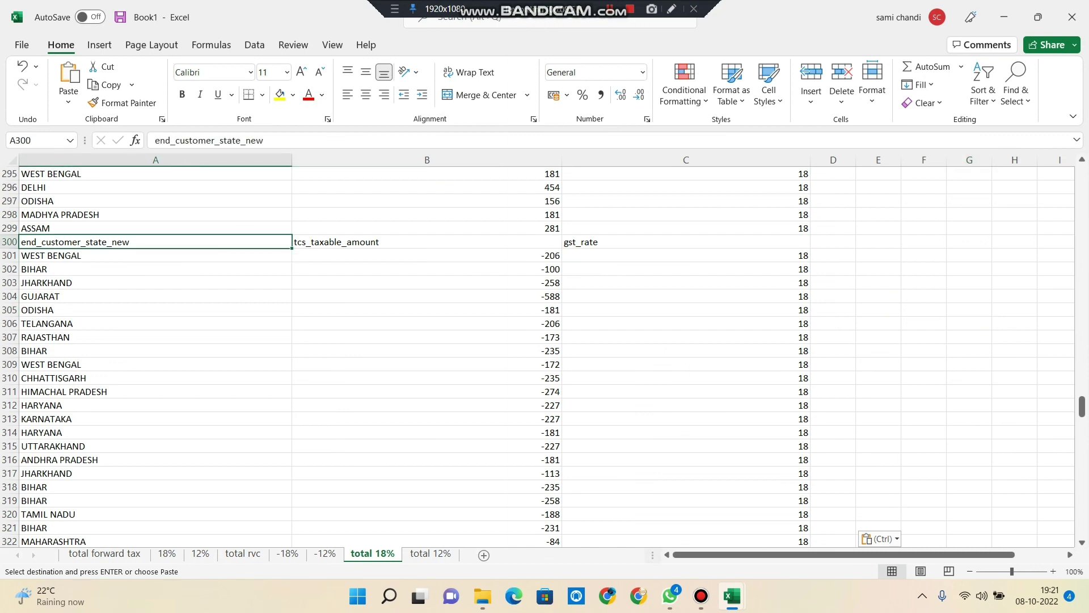
{"action": "key", "text": "Delete"}
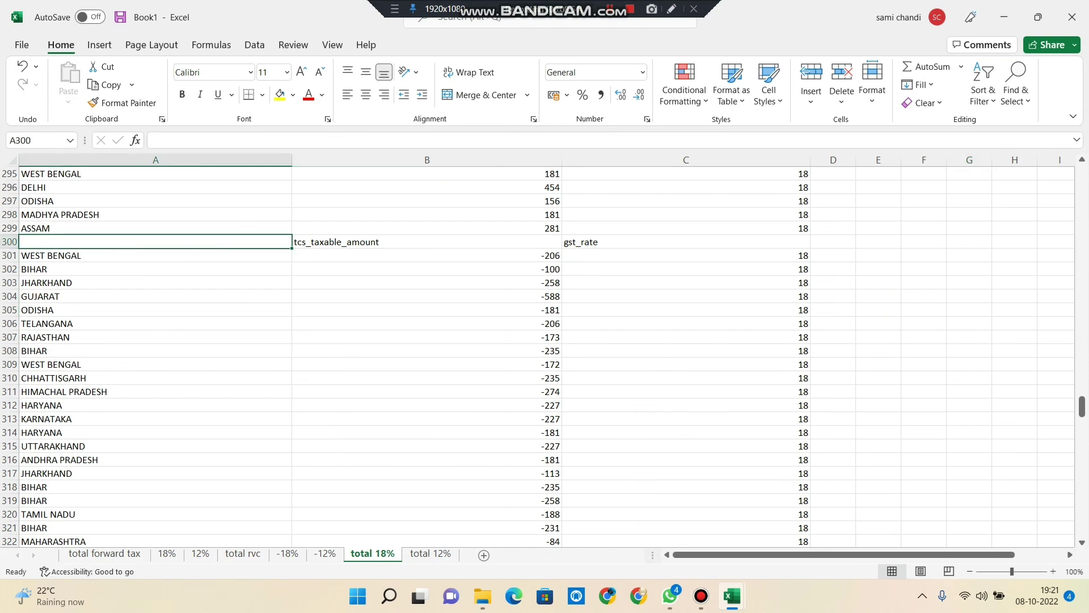
{"action": "left_click", "coordinate": [426, 242]}
{"action": "key", "text": "Delete"}
{"action": "left_click", "coordinate": [686, 241]}
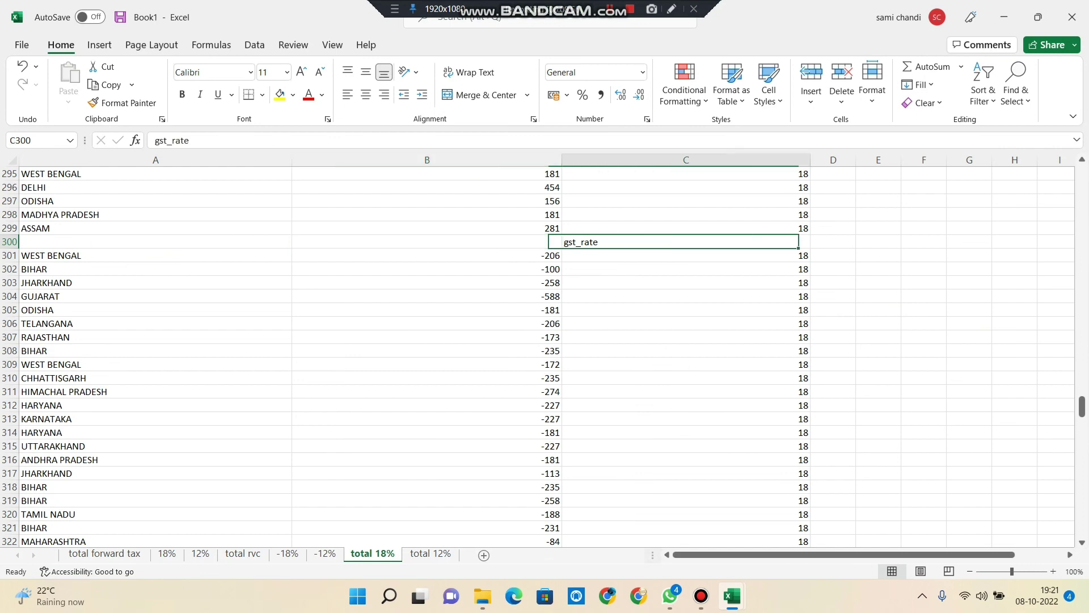
{"action": "key", "text": "Delete"}
{"action": "left_click", "coordinate": [969, 350]}
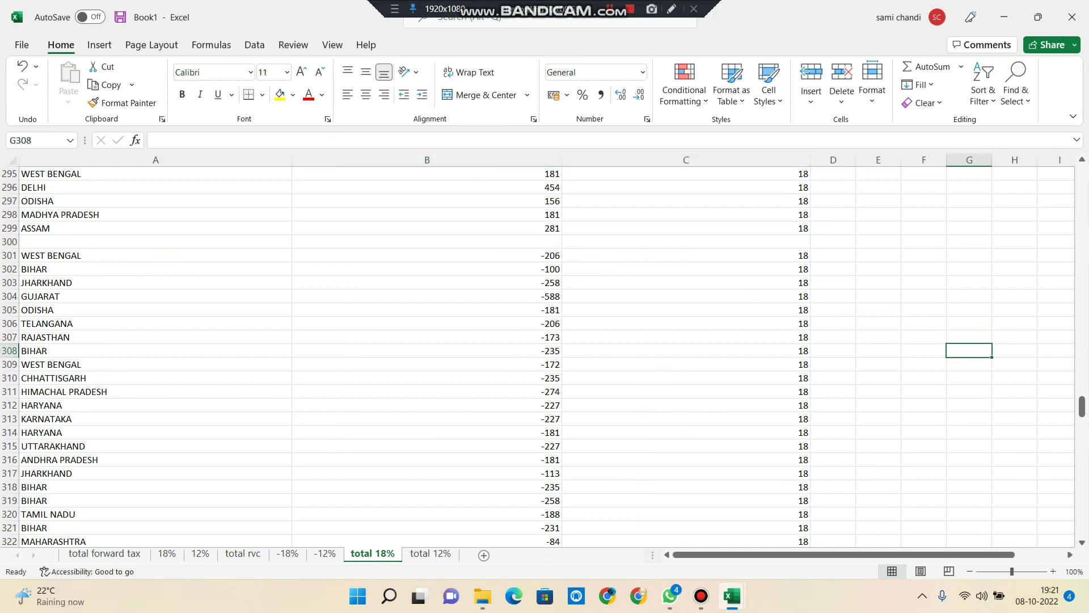
Step: Move the negative rows in A301:D473 up to start at cell A300, closing the empty row
{"action": "left_click_drag", "start_coordinate": [155, 241], "coordinate": [155, 433]}
{"action": "left_click", "coordinate": [924, 310]}
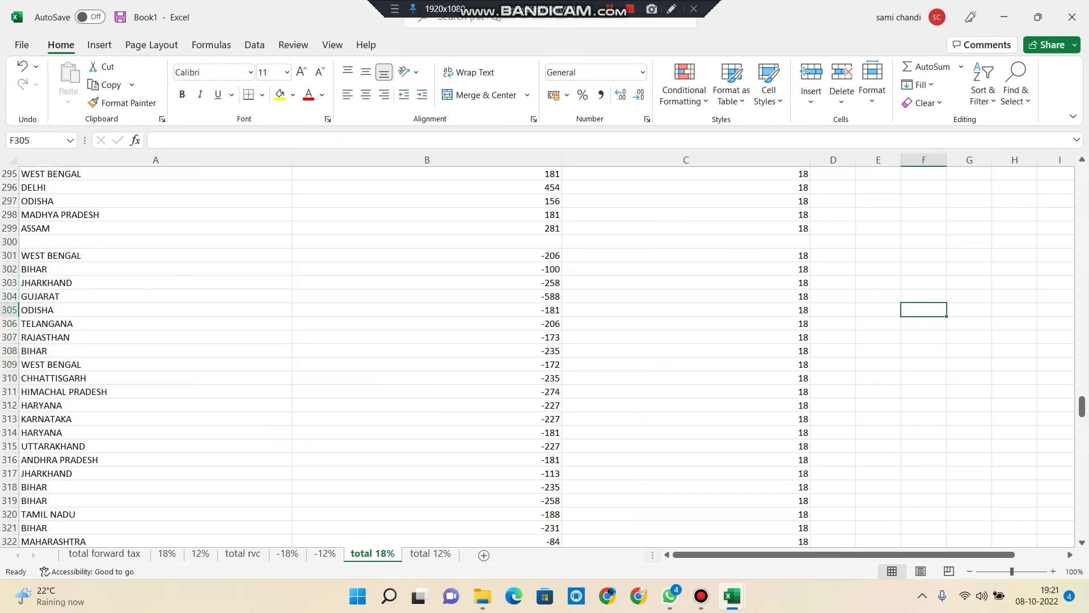
{"action": "left_click_drag", "start_coordinate": [833, 256], "coordinate": [155, 255]}
{"action": "scroll", "coordinate": [156, 255], "scroll_direction": "up", "scroll_amount": 4}
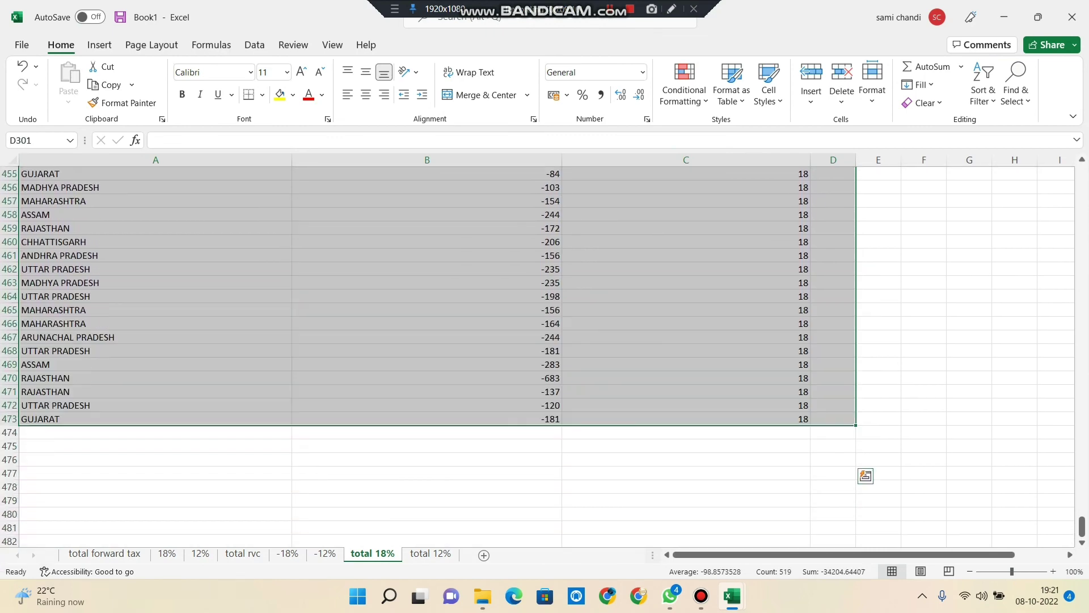
{"action": "scroll", "coordinate": [431, 356], "scroll_direction": "up", "scroll_amount": 20}
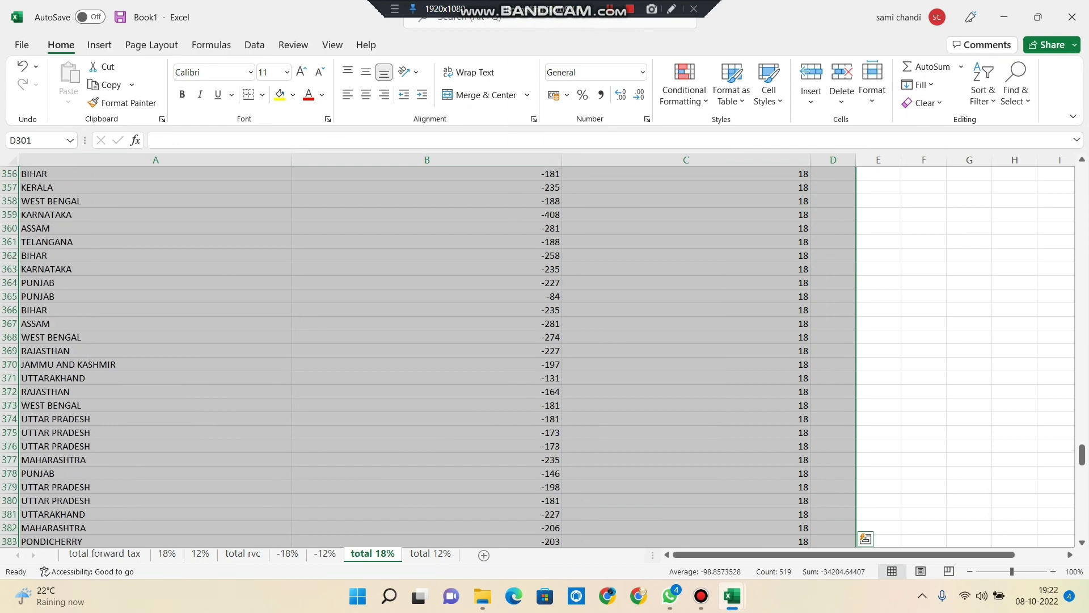
{"action": "scroll", "coordinate": [431, 356], "scroll_direction": "up", "scroll_amount": 20}
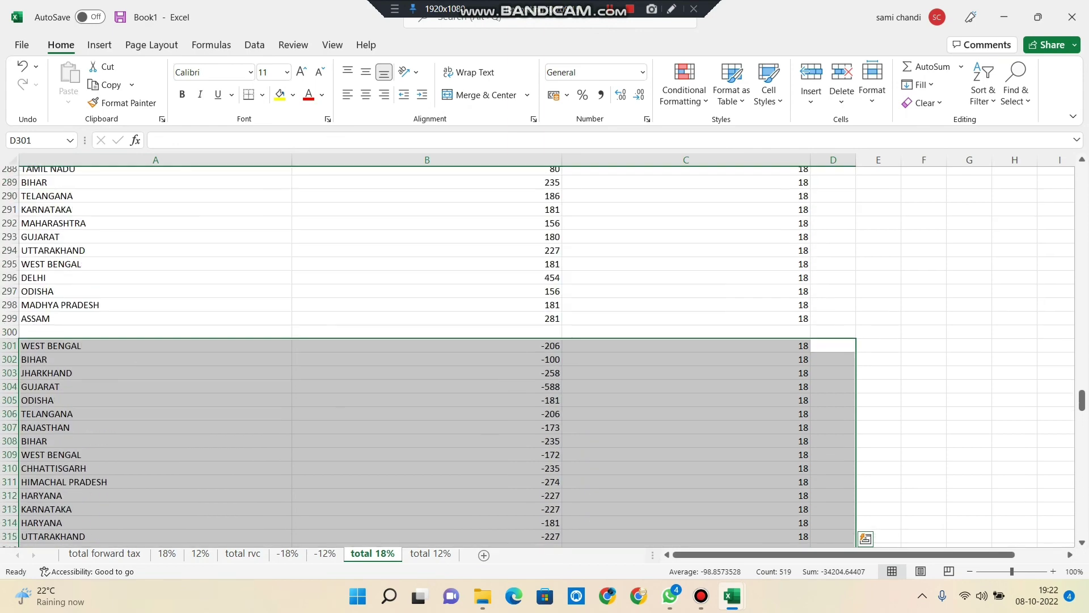
{"action": "scroll", "coordinate": [238, 128], "scroll_direction": "up", "scroll_amount": 1}
{"action": "right_click", "coordinate": [239, 126]}
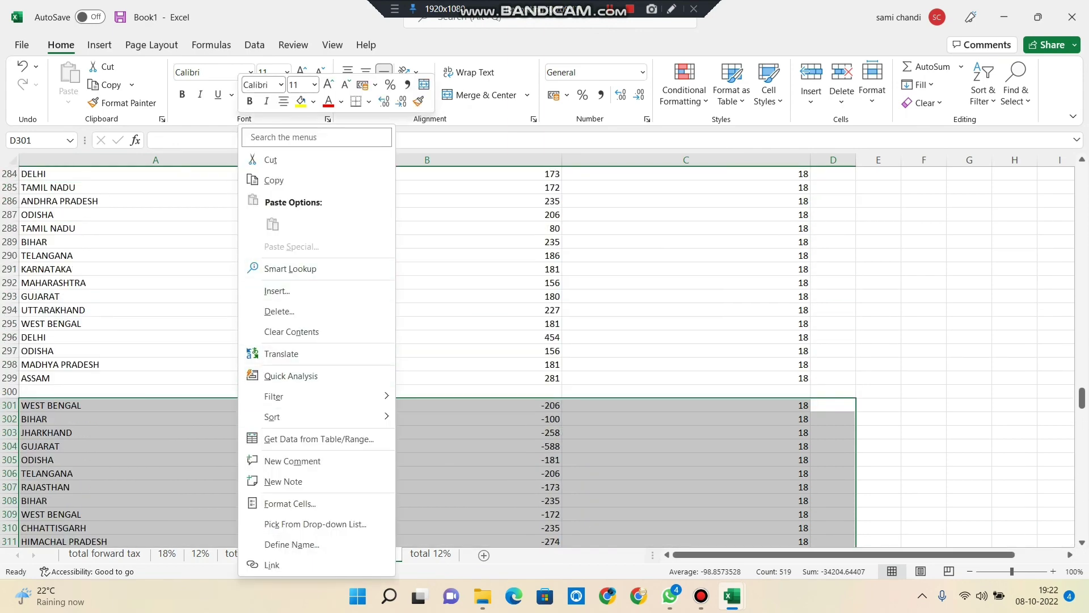
{"action": "left_click", "coordinate": [271, 159]}
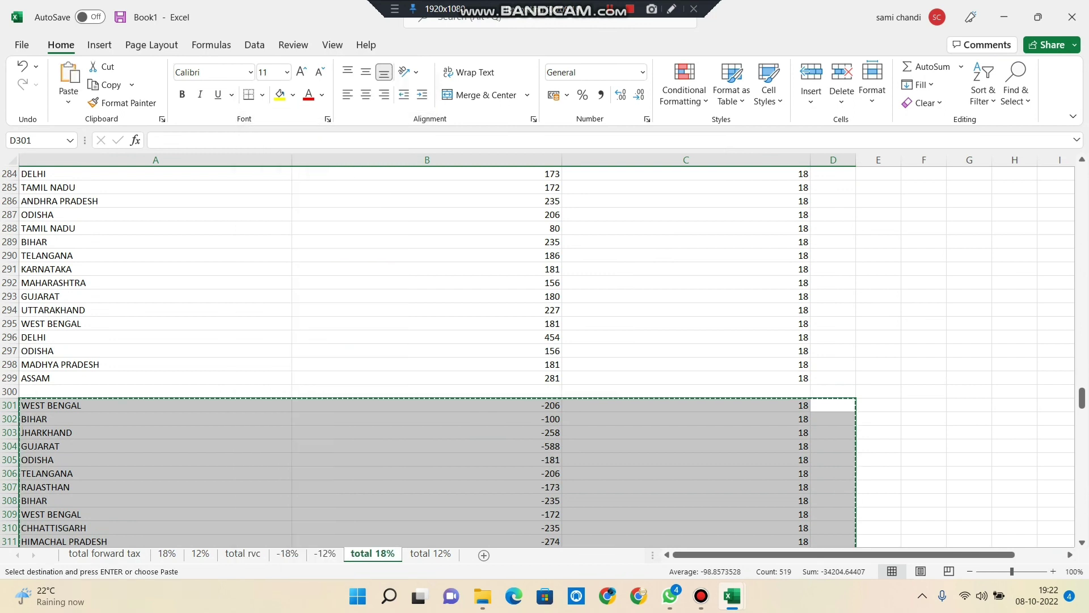
{"action": "right_click", "coordinate": [45, 392]}
{"action": "left_click", "coordinate": [97, 313]}
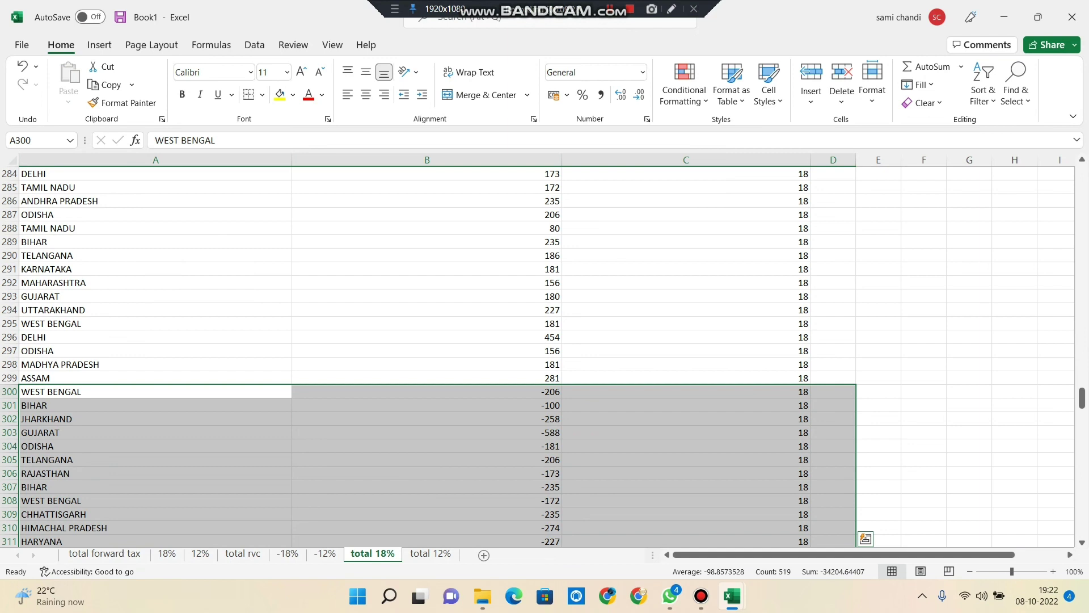
{"action": "left_click", "coordinate": [1014, 350]}
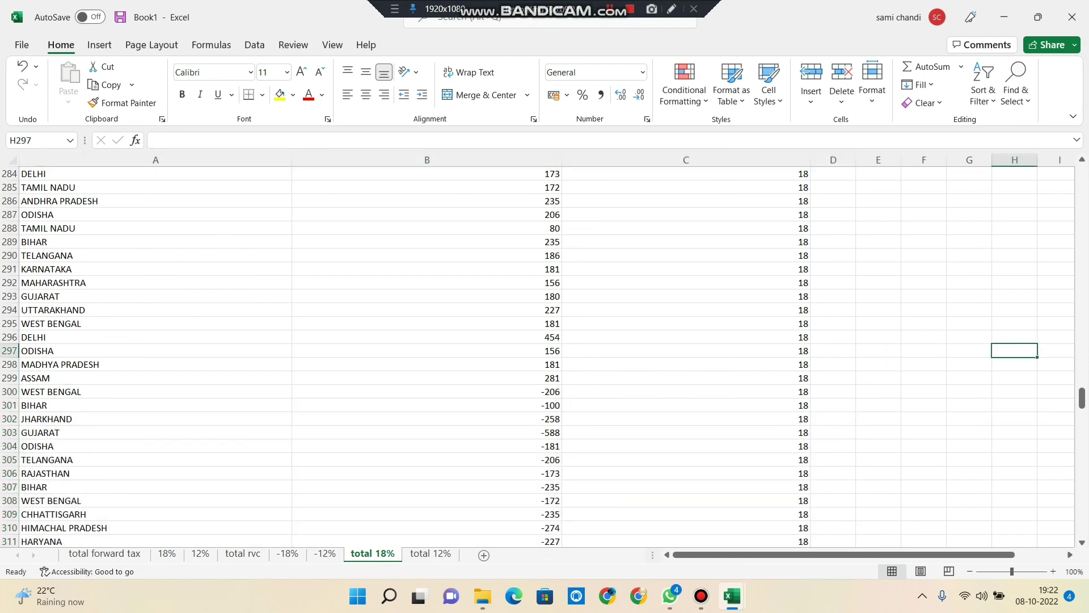
Step: Review the combined positive and negative rows down the total 18% sheet
{"action": "scroll", "coordinate": [539, 358], "scroll_direction": "down", "scroll_amount": 1}
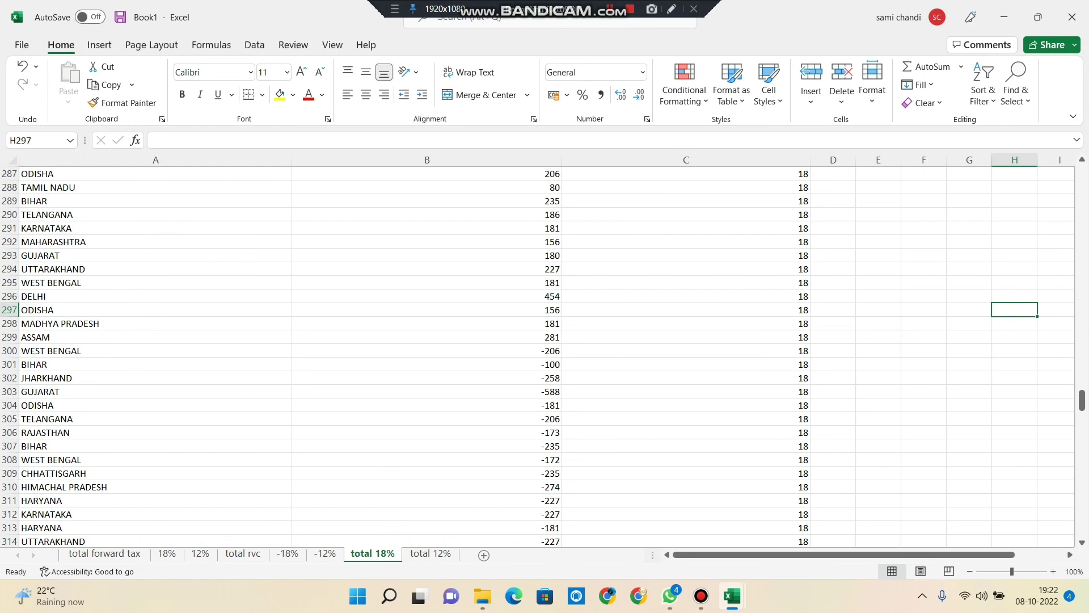
{"action": "scroll", "coordinate": [539, 357], "scroll_direction": "down", "scroll_amount": 17}
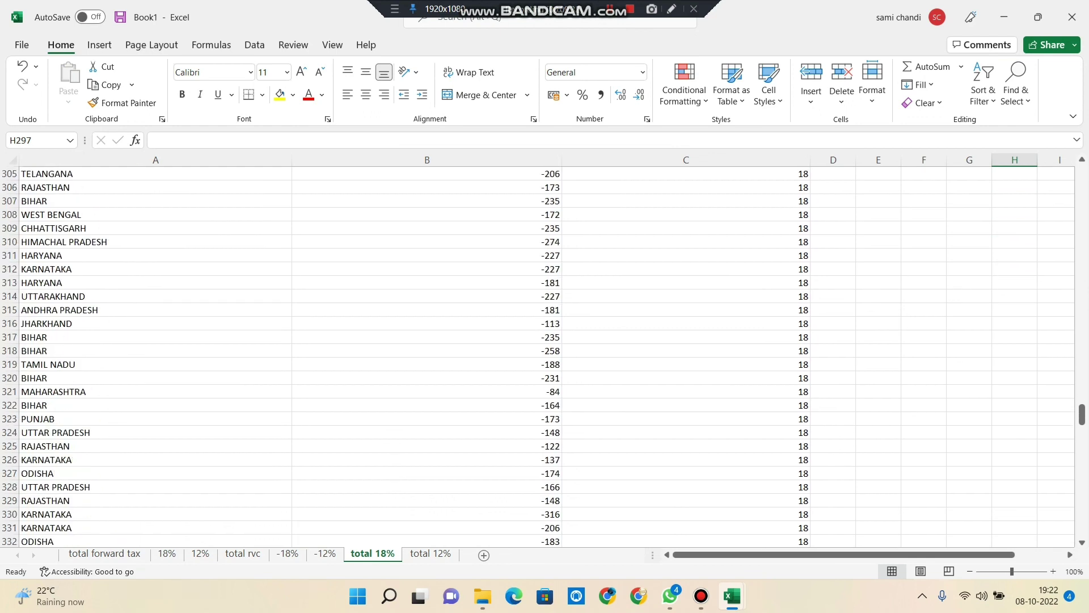
{"action": "scroll", "coordinate": [539, 358], "scroll_direction": "down", "scroll_amount": 19}
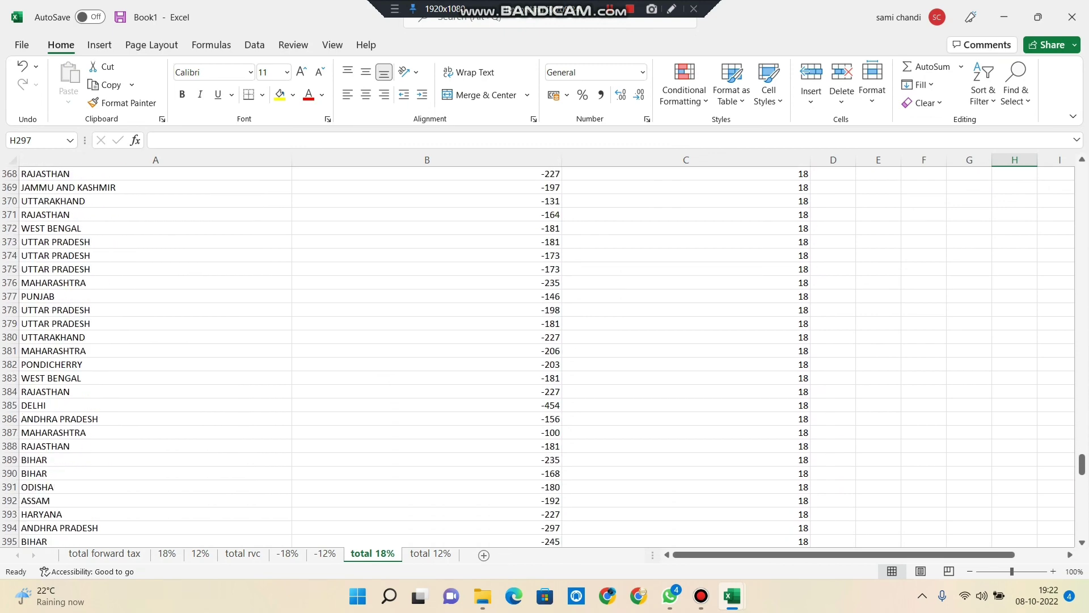
{"action": "scroll", "coordinate": [539, 357], "scroll_direction": "down", "scroll_amount": 16}
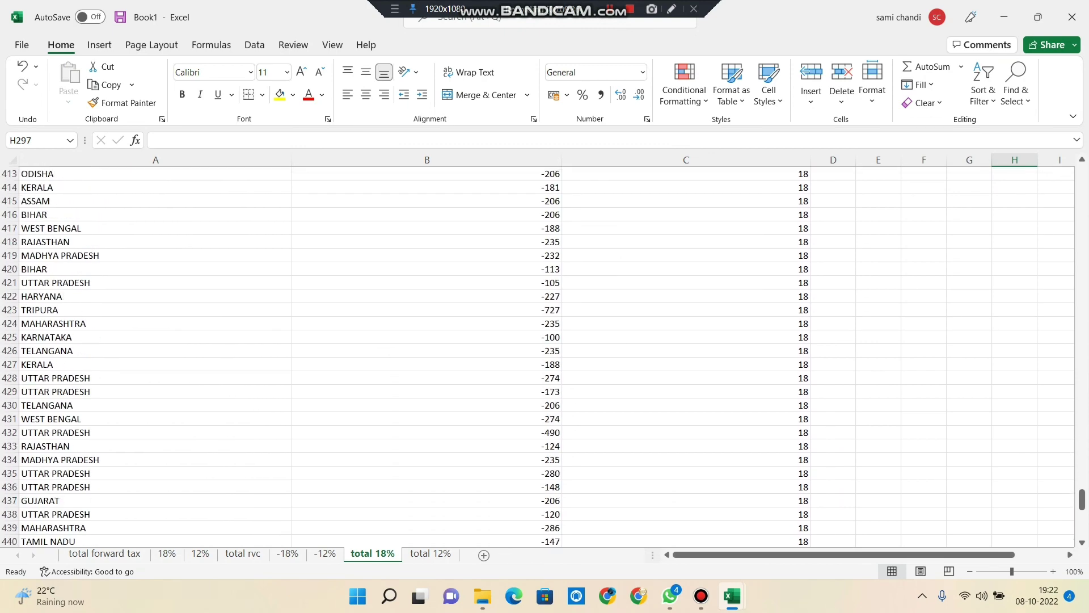
Step: Review the combined positive and negative 18% rows on the total 18% sheet, from the end back to the header
{"action": "scroll", "coordinate": [539, 358], "scroll_direction": "down", "scroll_amount": 4}
{"action": "scroll", "coordinate": [539, 358], "scroll_direction": "up", "scroll_amount": 19}
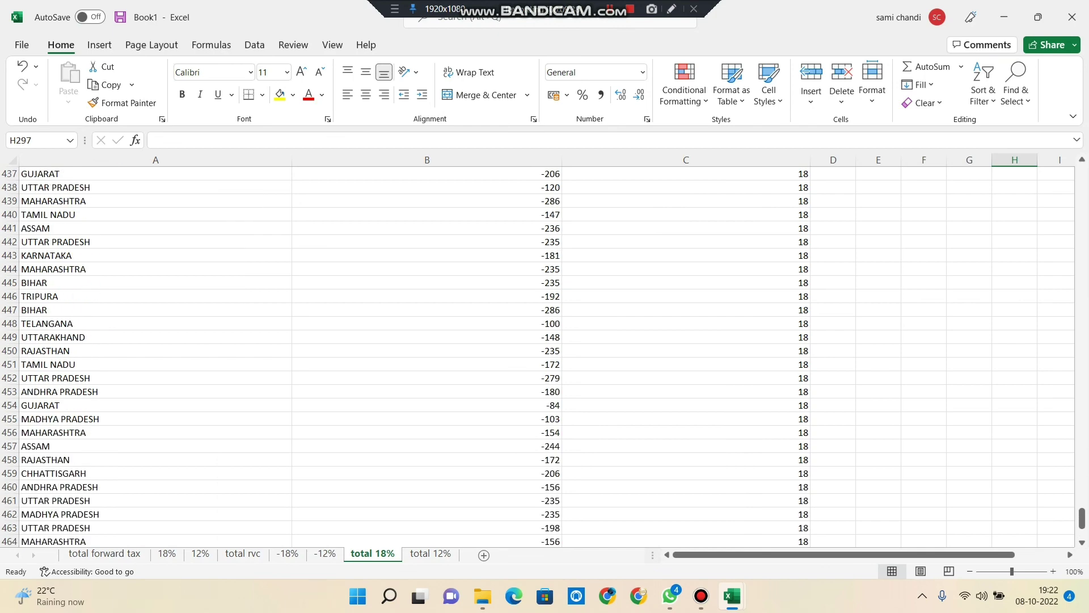
{"action": "scroll", "coordinate": [539, 357], "scroll_direction": "up", "scroll_amount": 20}
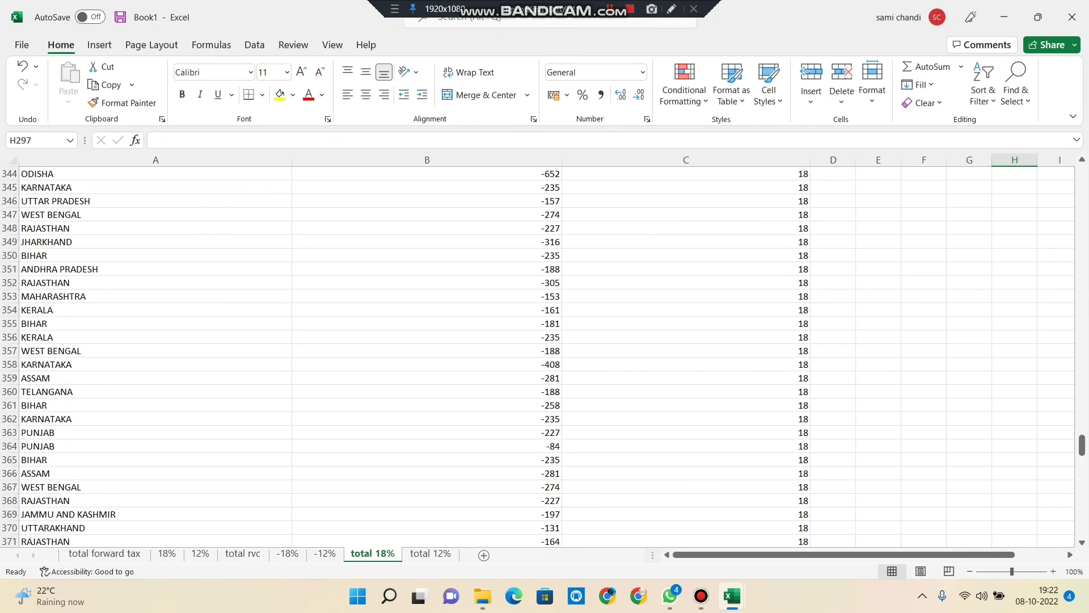
{"action": "scroll", "coordinate": [539, 357], "scroll_direction": "up", "scroll_amount": 20}
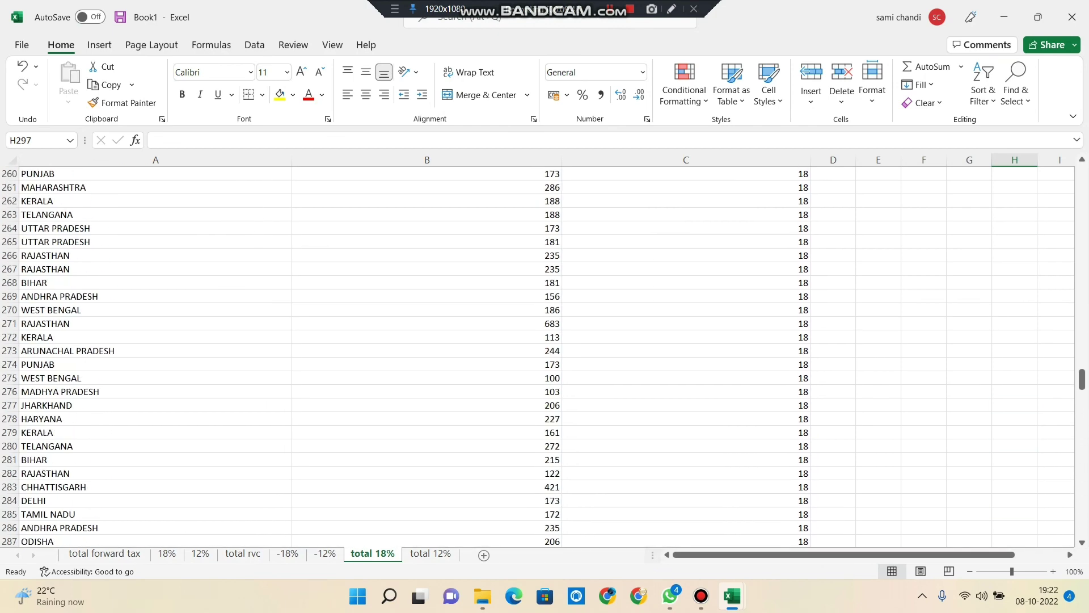
{"action": "scroll", "coordinate": [539, 357], "scroll_direction": "up", "scroll_amount": 20}
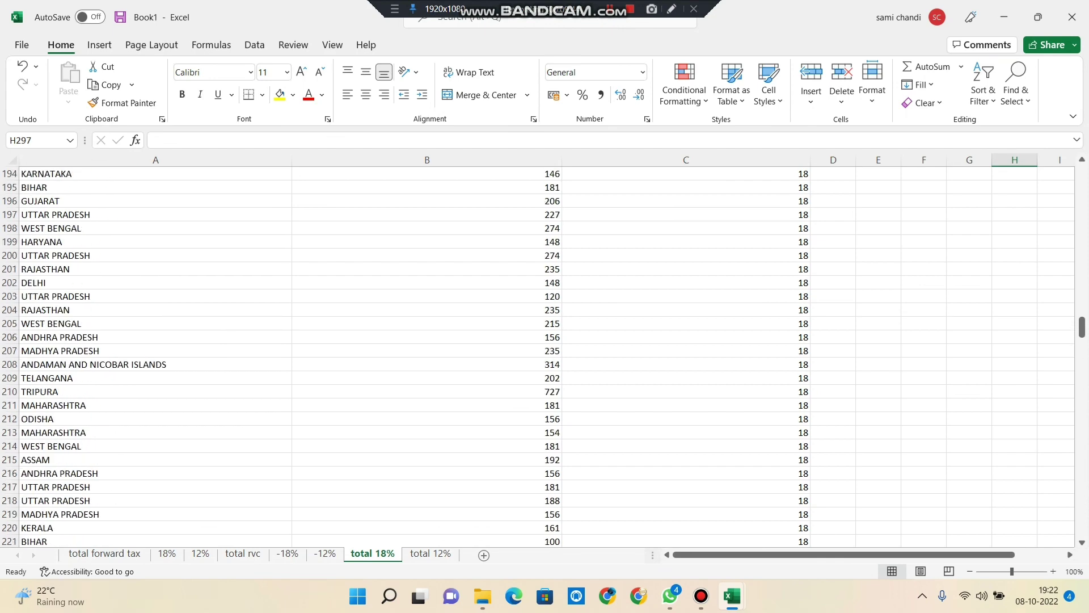
{"action": "scroll", "coordinate": [545, 357], "scroll_direction": "up", "scroll_amount": 20}
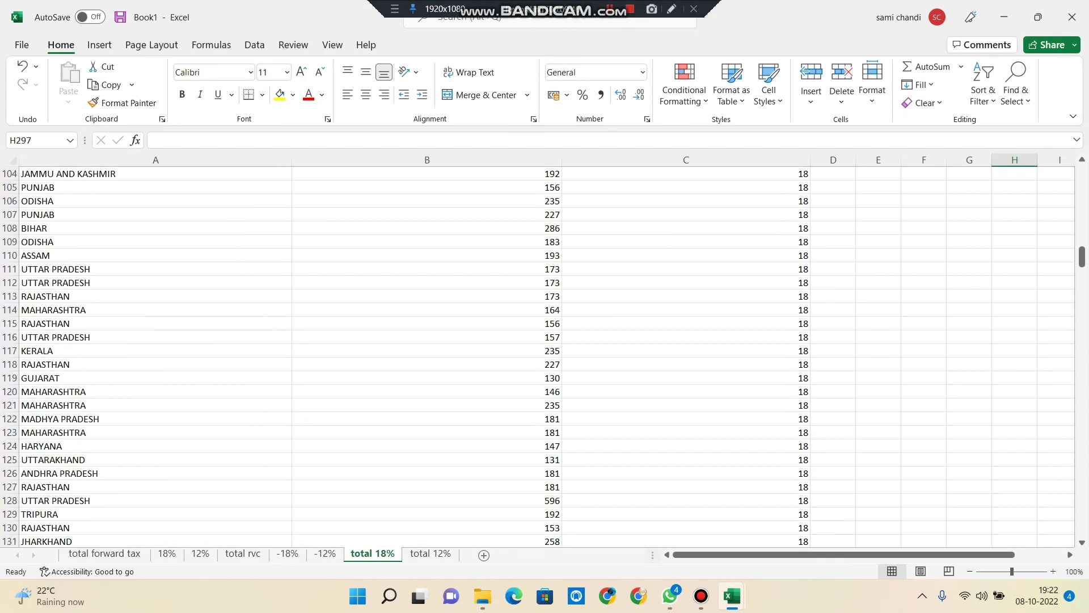
{"action": "scroll", "coordinate": [545, 357], "scroll_direction": "up", "scroll_amount": 16}
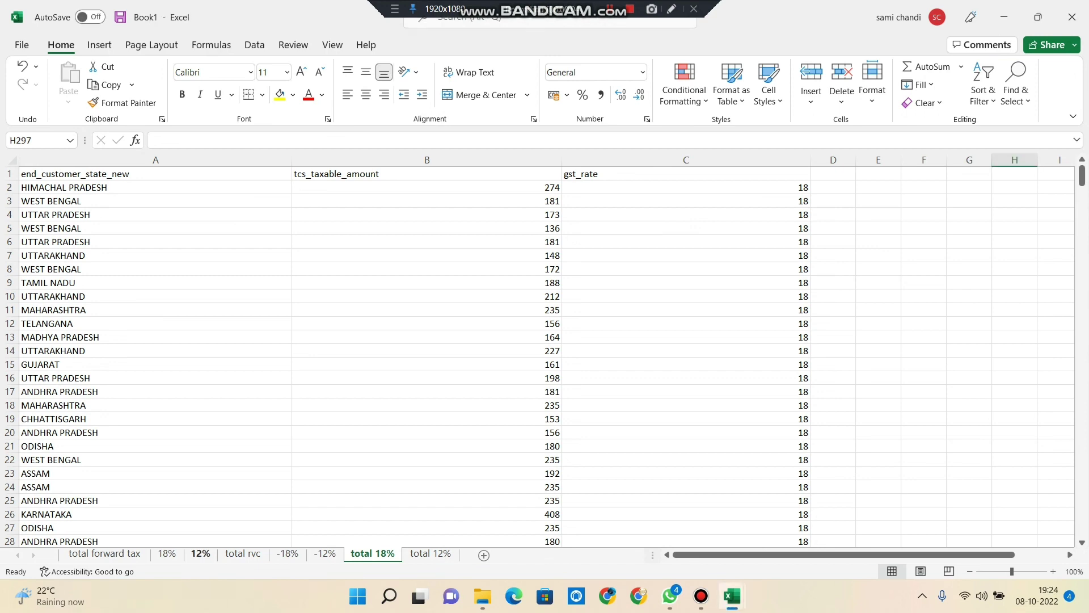
Step: Copy the filtered rows with their headers from the 12% sheet and paste them into the total 12% sheet at A1
{"action": "left_click", "coordinate": [200, 553]}
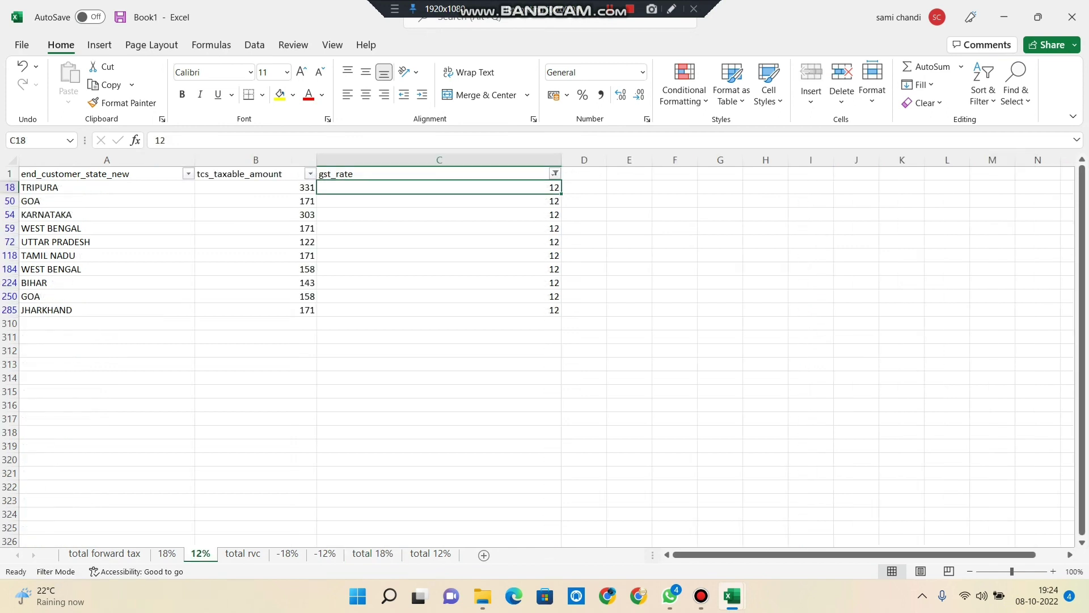
{"action": "left_click_drag", "start_coordinate": [584, 337], "coordinate": [107, 174]}
{"action": "right_click", "coordinate": [63, 173]}
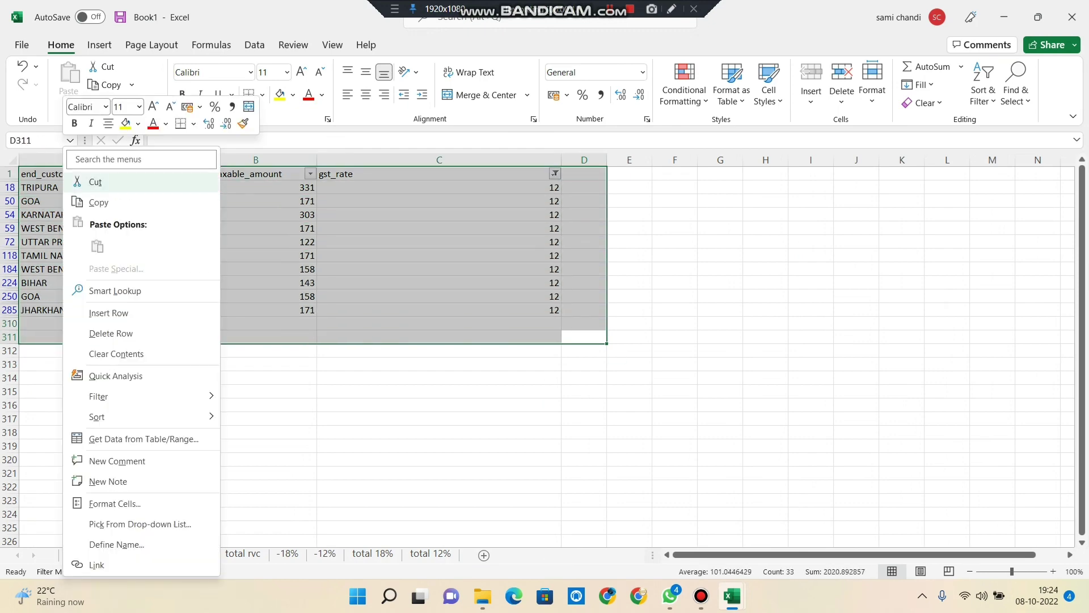
{"action": "left_click", "coordinate": [98, 202]}
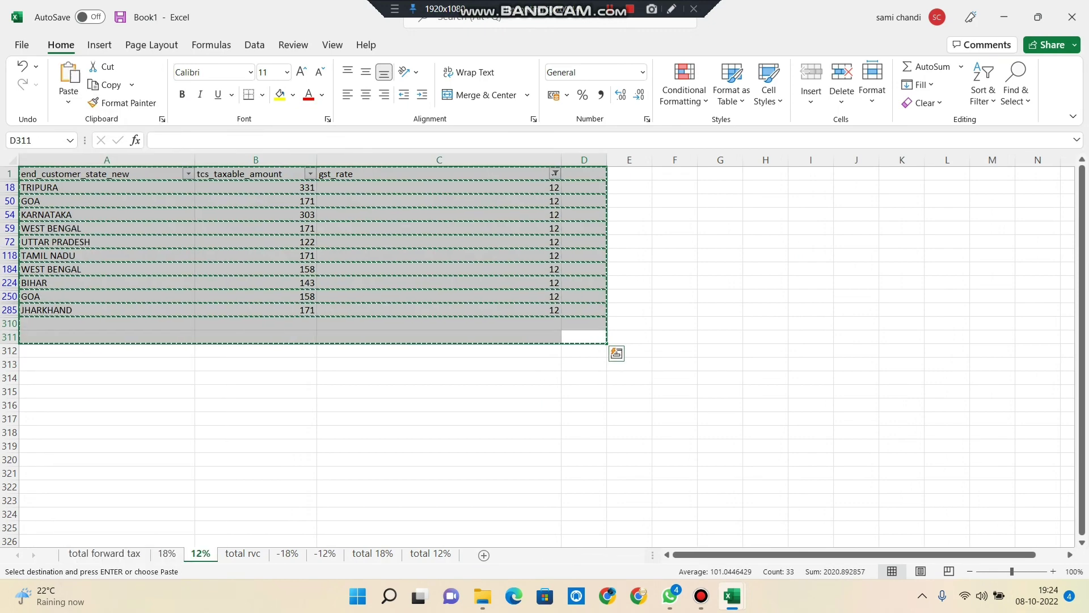
{"action": "left_click", "coordinate": [430, 553]}
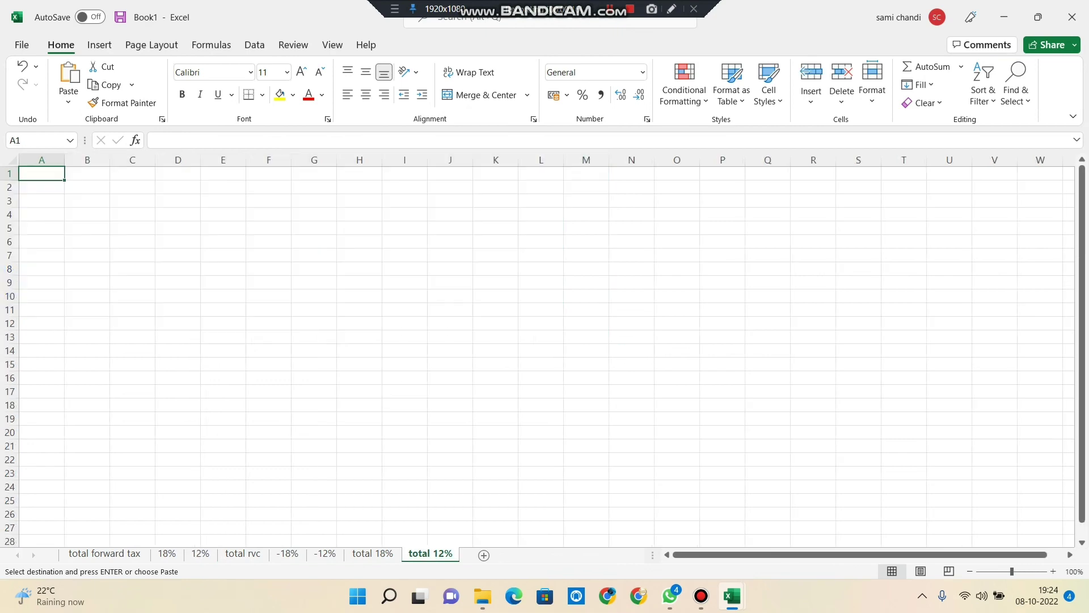
{"action": "right_click", "coordinate": [54, 174]}
{"action": "left_click", "coordinate": [89, 245]}
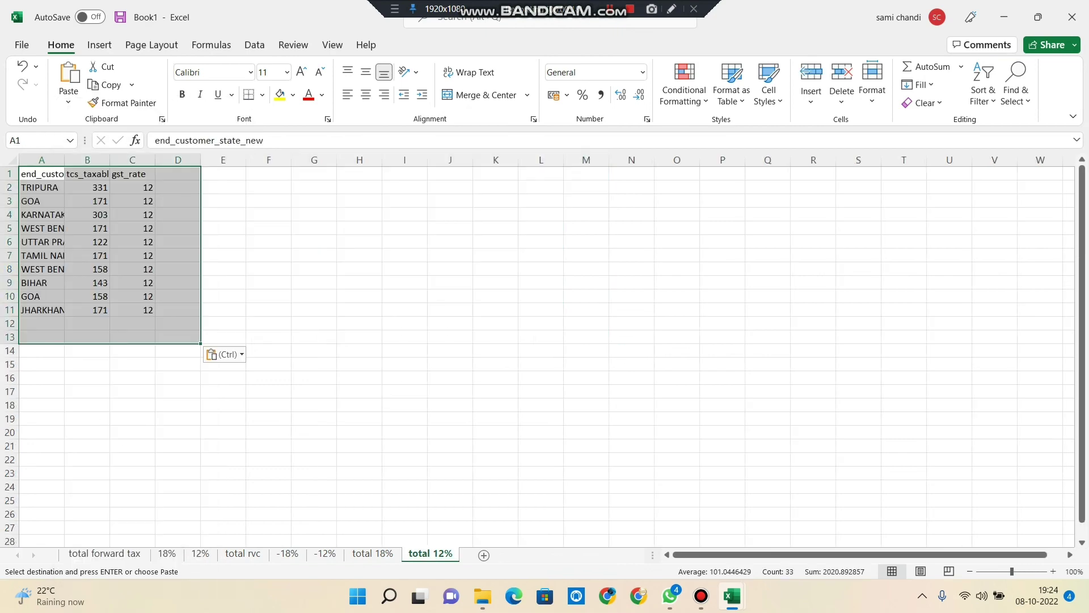
{"action": "left_click", "coordinate": [405, 296]}
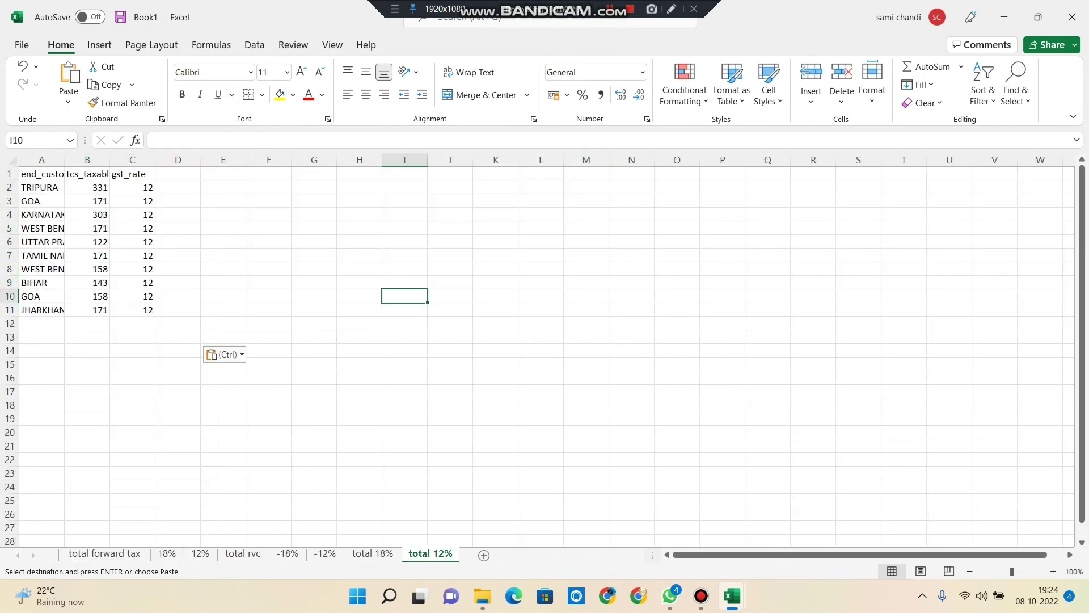
Step: Copy the filtered rows without headers from the -12% sheet and append them to the total 12% sheet at A12
{"action": "left_click", "coordinate": [325, 553]}
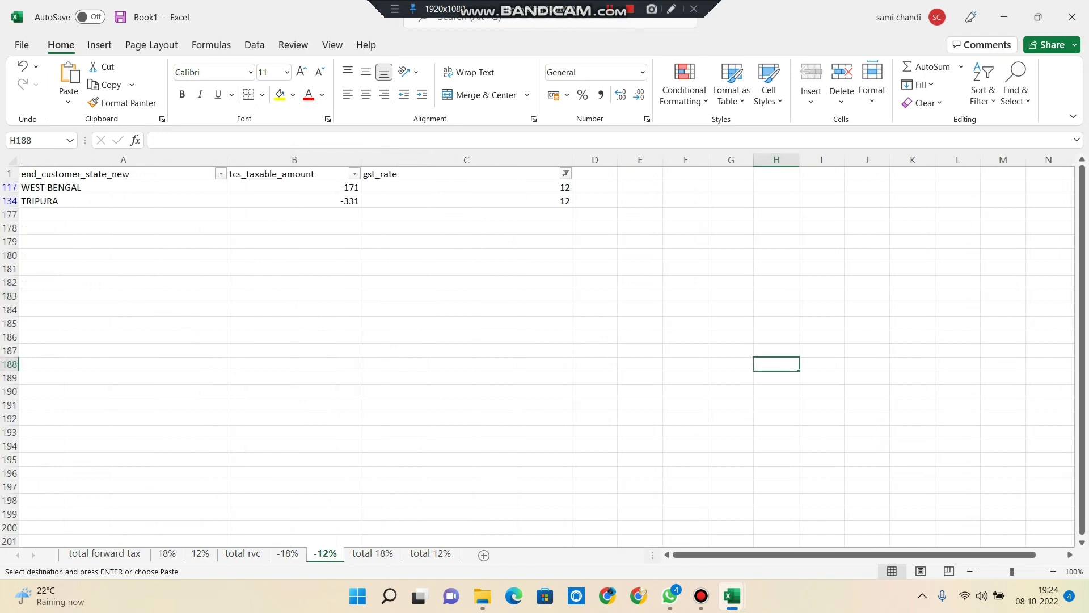
{"action": "left_click_drag", "start_coordinate": [466, 214], "coordinate": [123, 187]}
{"action": "right_click", "coordinate": [69, 195]}
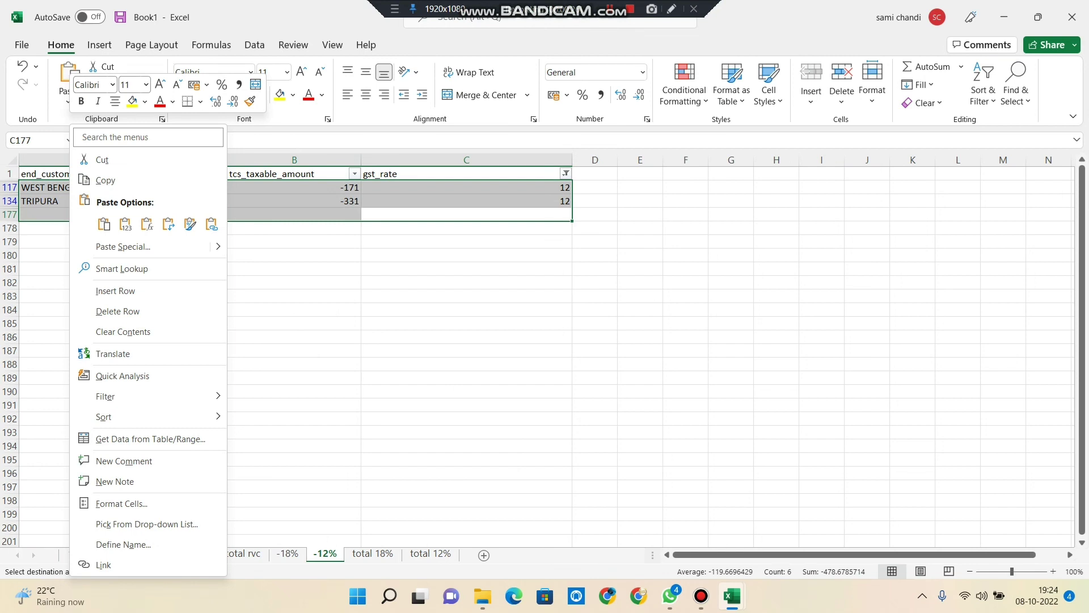
{"action": "left_click", "coordinate": [102, 180]}
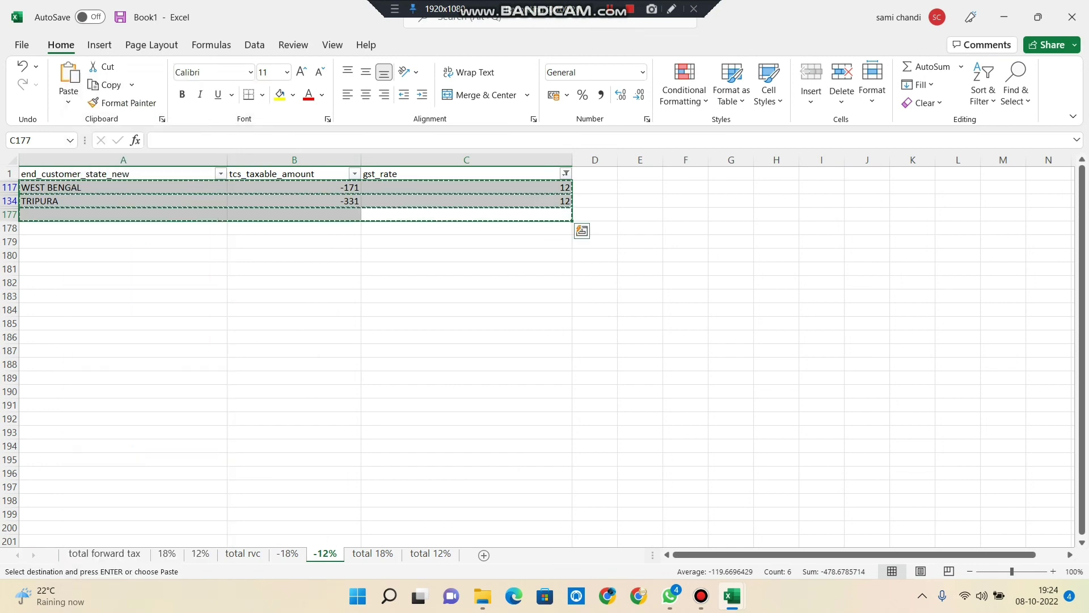
{"action": "key", "text": "ctrl+Page_Down"}
{"action": "key", "text": "ctrl+Page_Down"}
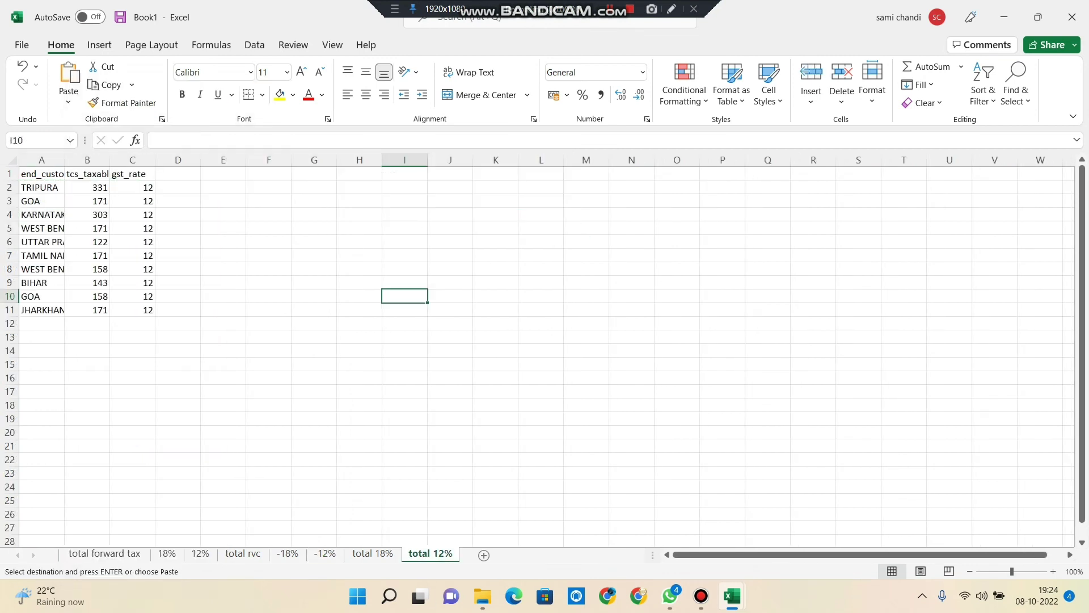
{"action": "right_click", "coordinate": [36, 323]}
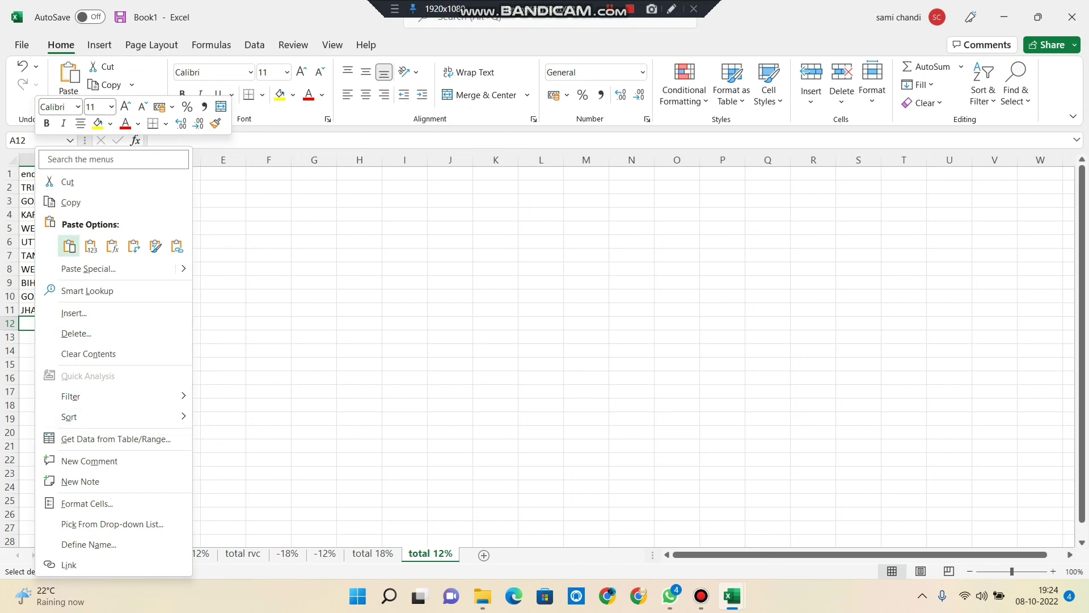
{"action": "left_click", "coordinate": [69, 246]}
{"action": "left_click", "coordinate": [404, 391]}
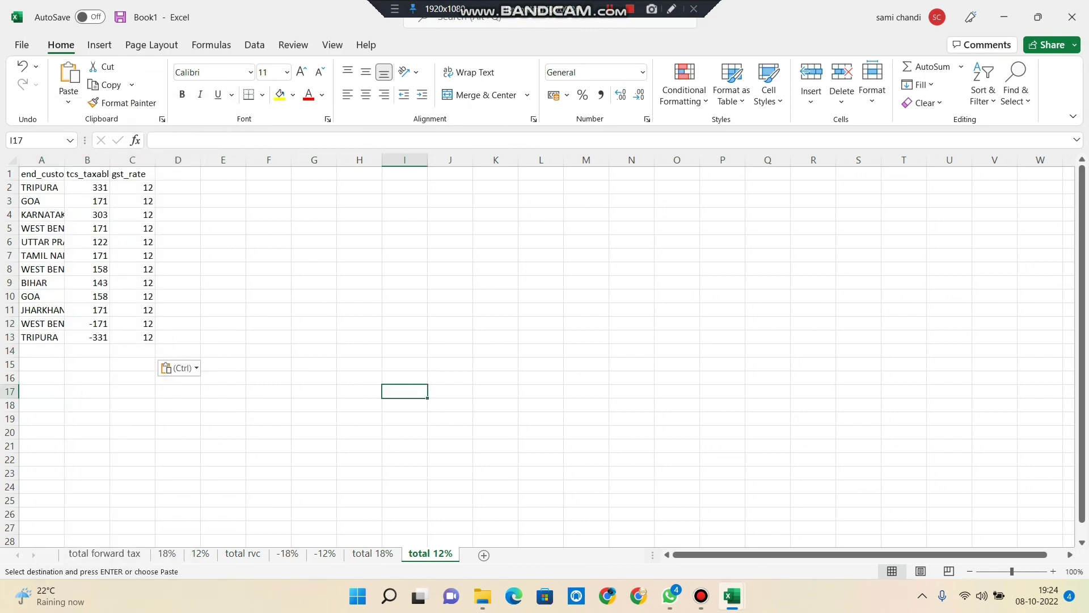
Step: Look through the total 18% sheet's state, taxable amount and GST rate rows and return to its header row
{"action": "key", "text": "ctrl+Page_Up"}
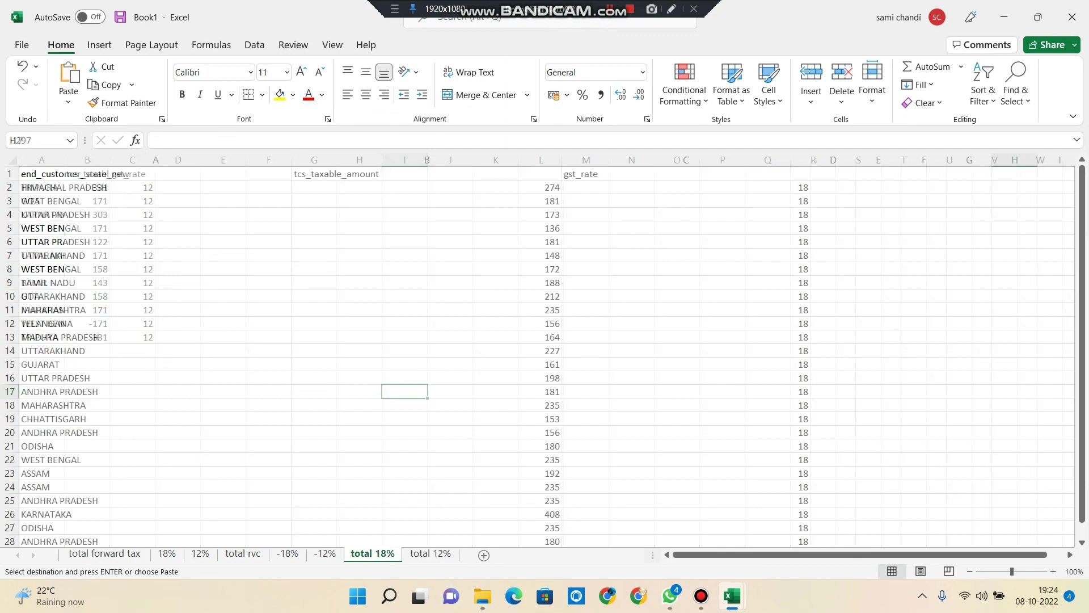
{"action": "scroll", "coordinate": [544, 358], "scroll_direction": "down", "scroll_amount": 20}
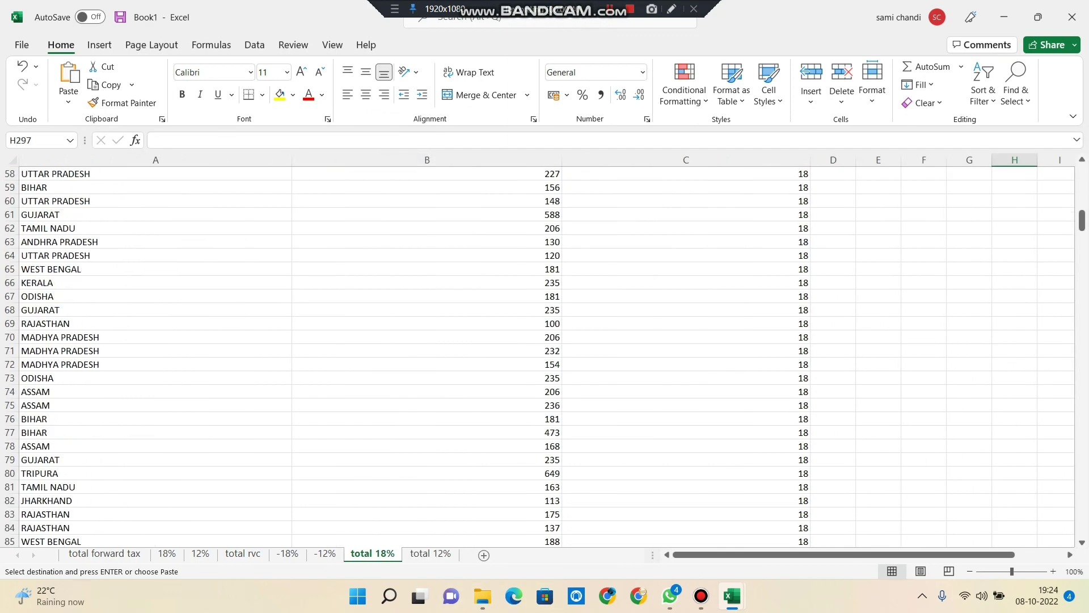
{"action": "scroll", "coordinate": [545, 358], "scroll_direction": "down", "scroll_amount": 20}
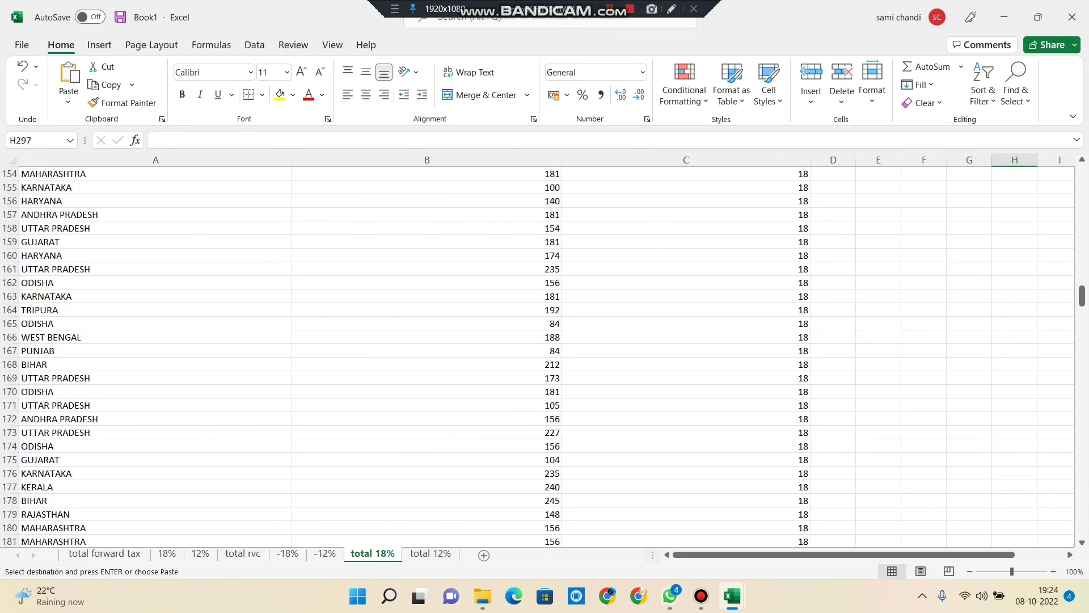
{"action": "scroll", "coordinate": [545, 357], "scroll_direction": "down", "scroll_amount": 20}
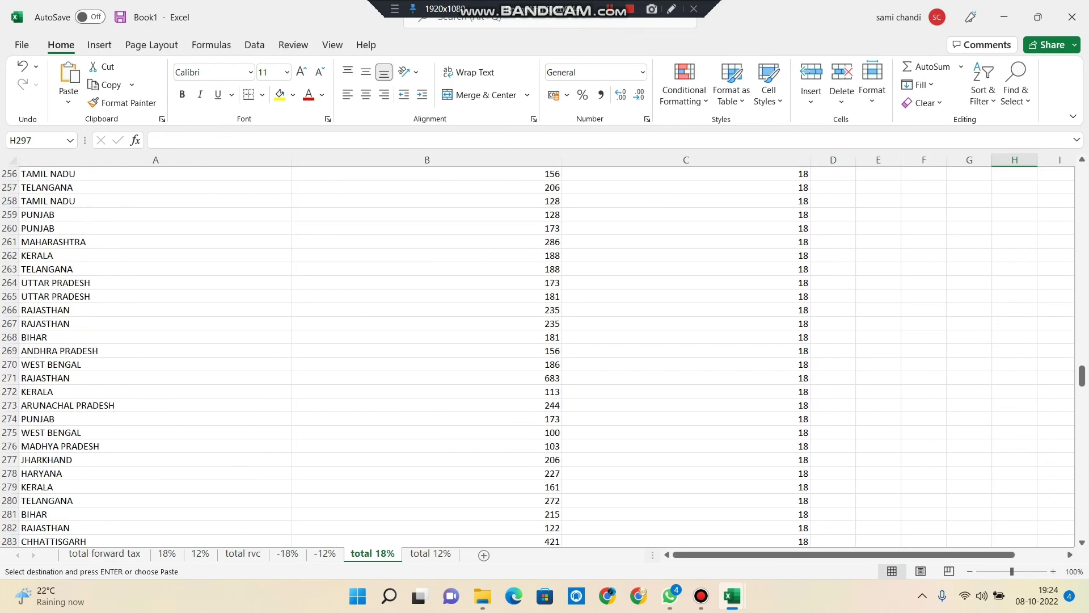
{"action": "scroll", "coordinate": [545, 357], "scroll_direction": "down", "scroll_amount": 20}
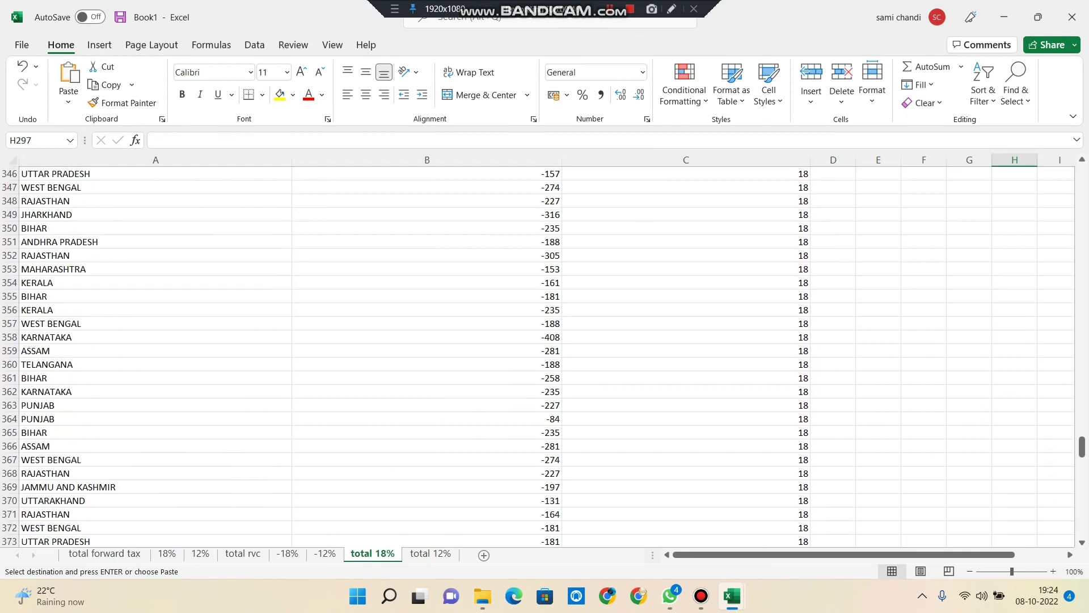
{"action": "scroll", "coordinate": [545, 358], "scroll_direction": "down", "scroll_amount": 19}
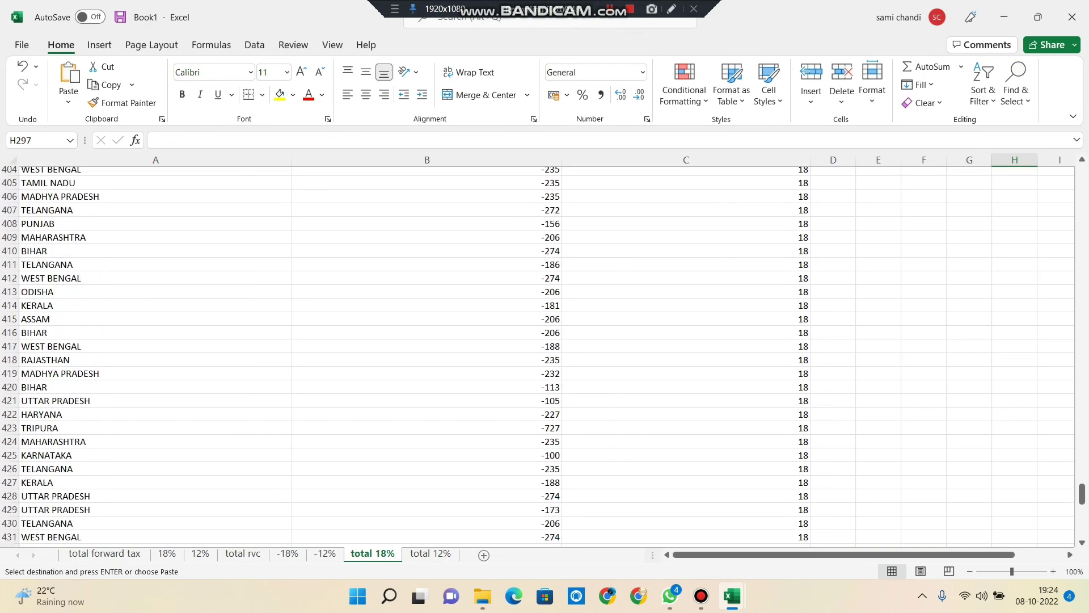
{"action": "scroll", "coordinate": [545, 357], "scroll_direction": "up", "scroll_amount": 20}
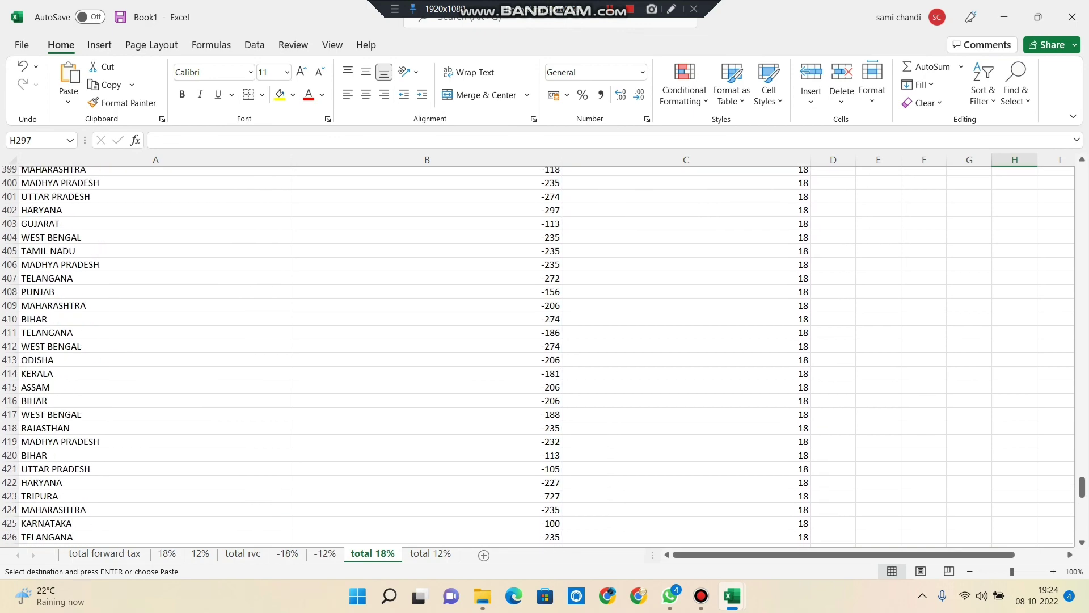
{"action": "left_click_drag", "start_coordinate": [1082, 472], "coordinate": [1082, 176]}
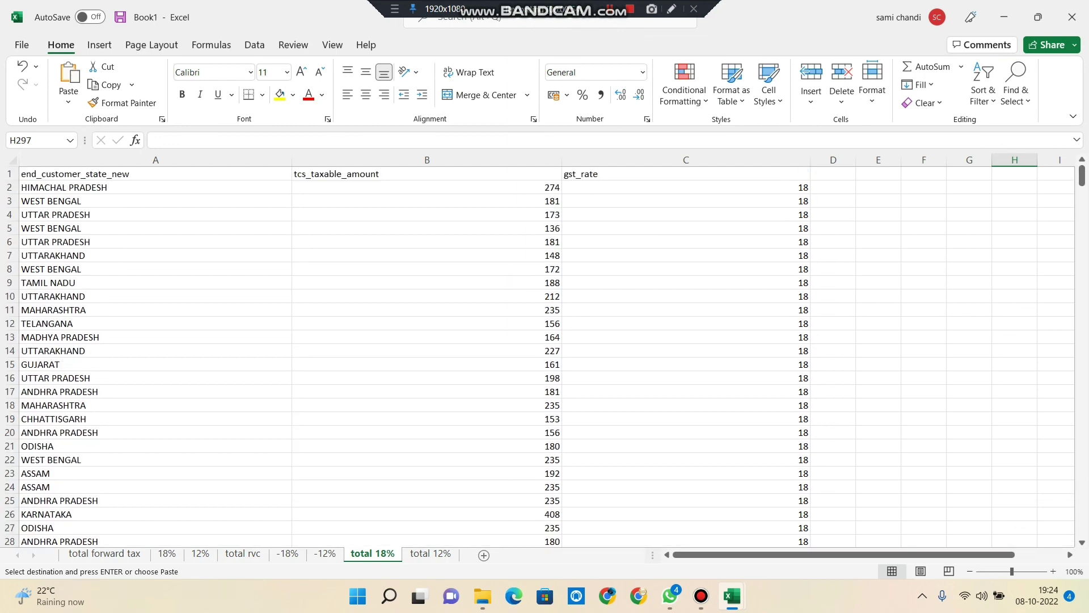
Step: Copy the entire contents of the total 18% sheet
{"action": "key", "text": "ctrl+a"}
{"action": "right_click", "coordinate": [67, 248]}
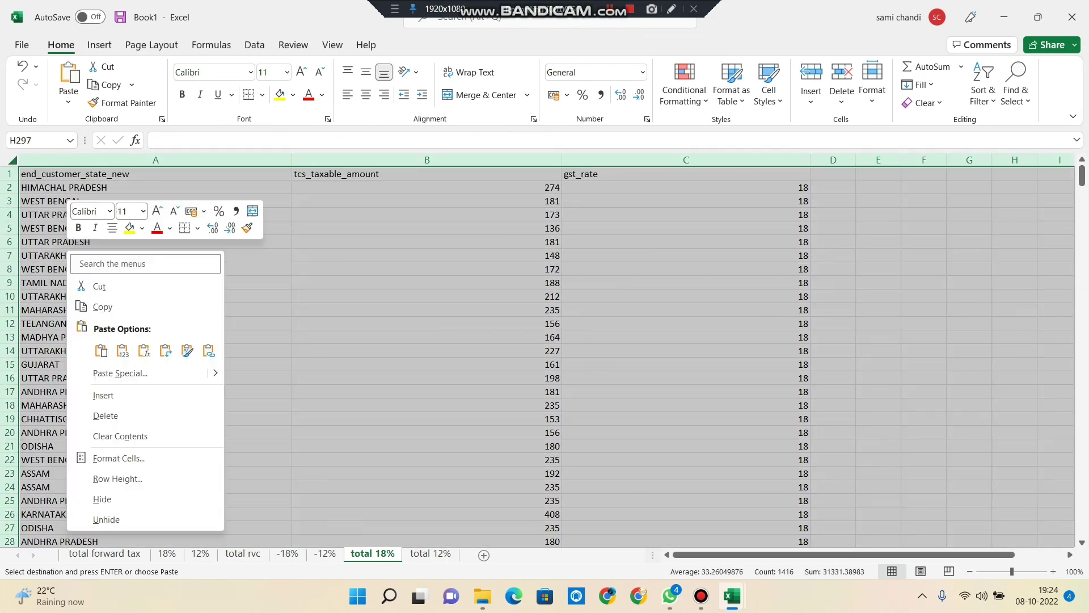
{"action": "left_click", "coordinate": [102, 306]}
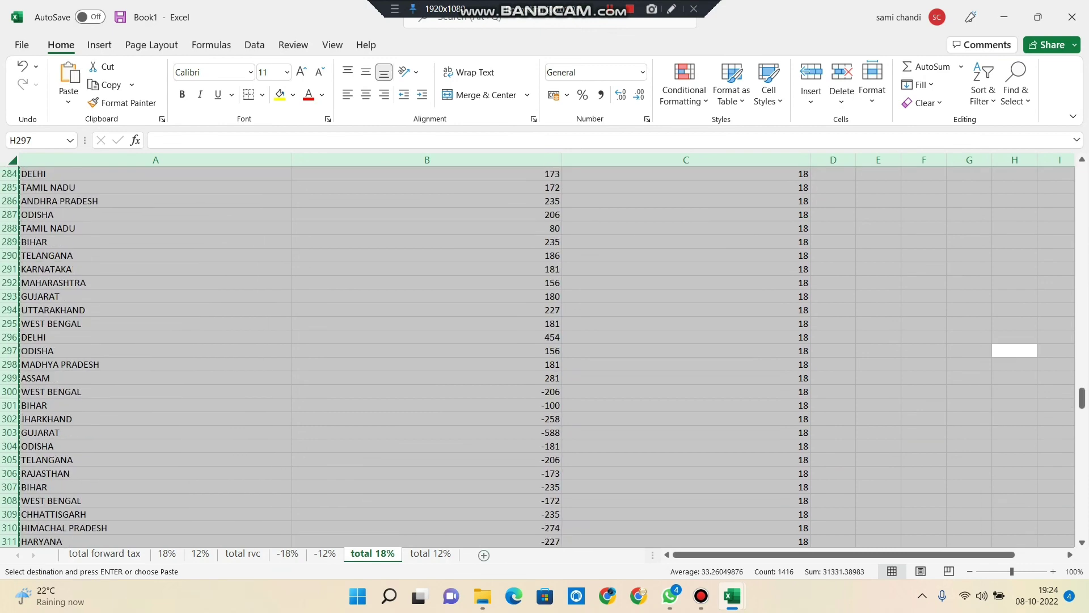
Step: Add a new worksheet after total 18% and rename it "gst total 18%"
{"action": "left_click", "coordinate": [484, 555]}
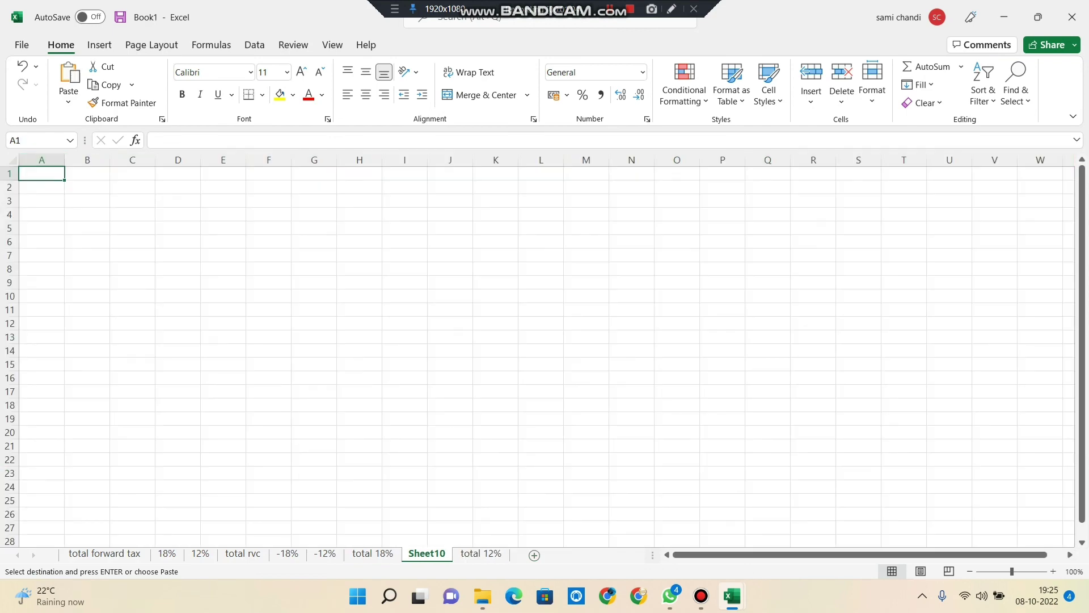
{"action": "right_click", "coordinate": [434, 553]}
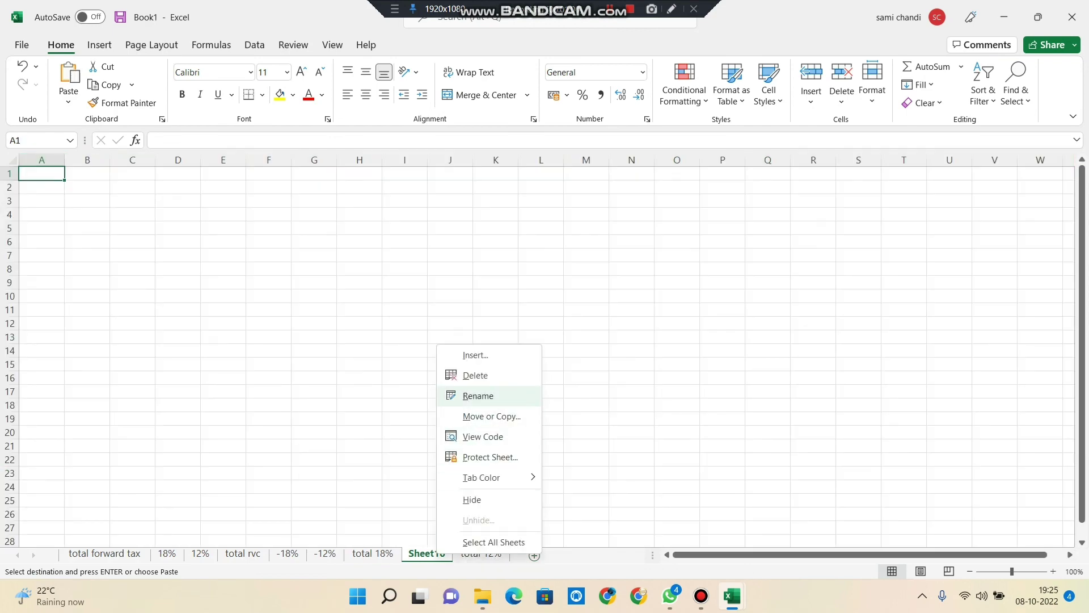
{"action": "left_click", "coordinate": [479, 395]}
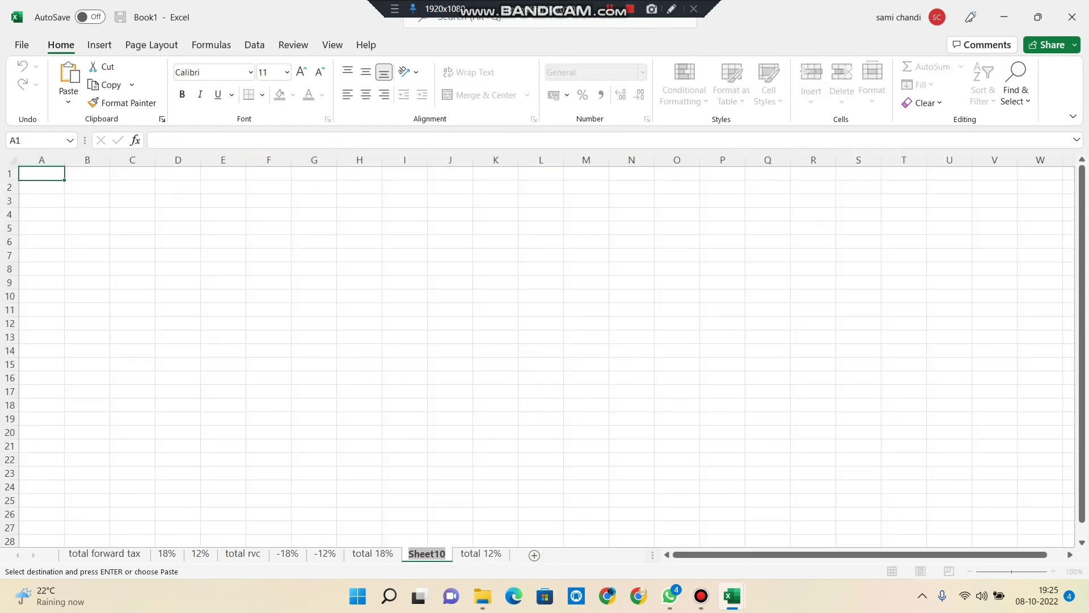
{"action": "type", "text": "gst"}
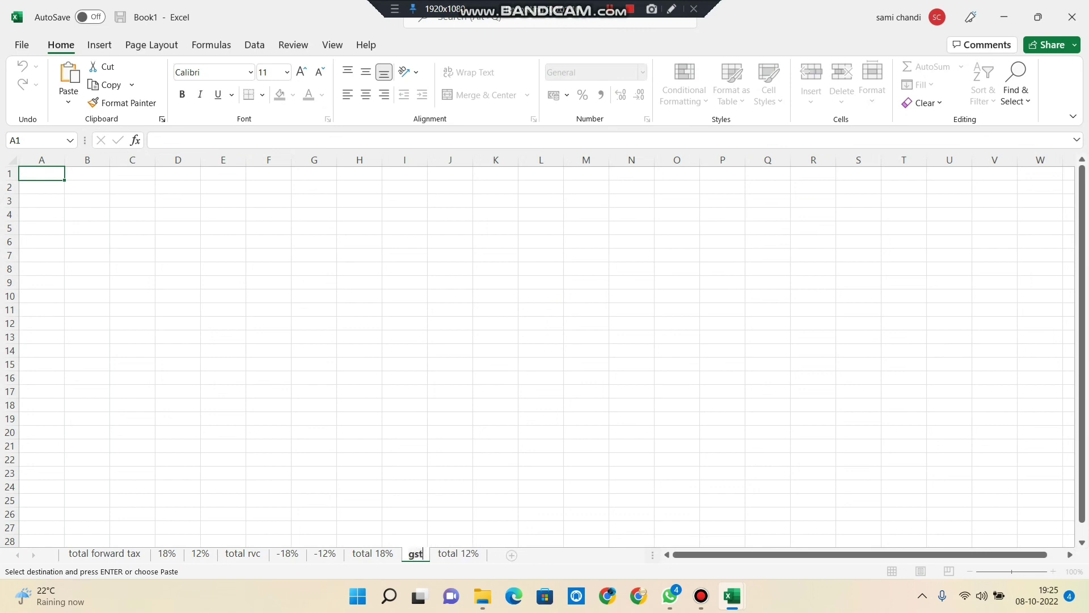
{"action": "type", "text": " total 1"}
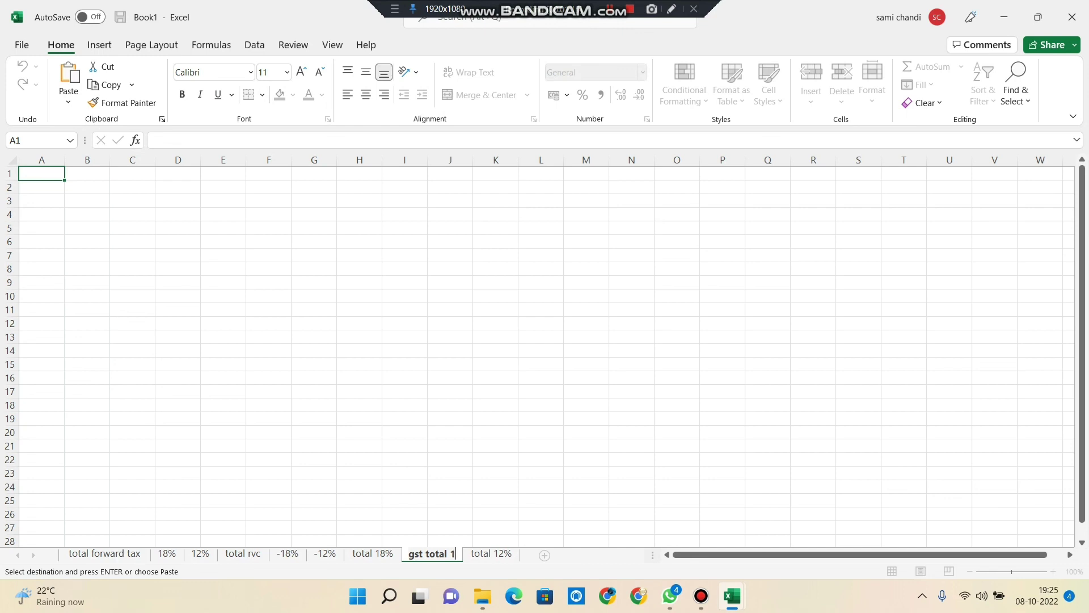
{"action": "type", "text": "8%"}
{"action": "left_click", "coordinate": [495, 391]}
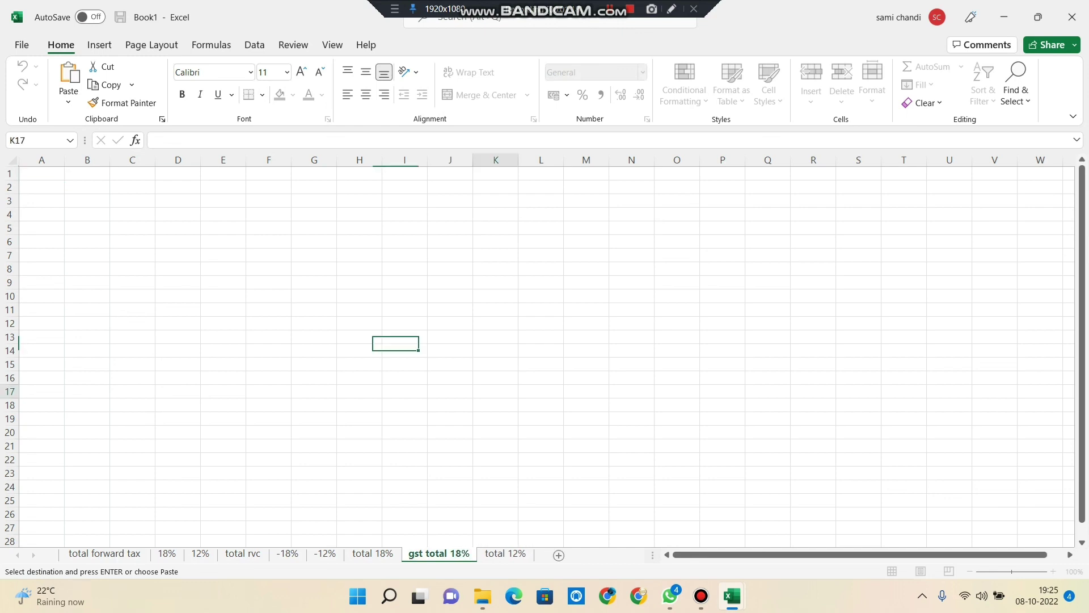
Step: Paste the copied total 18% data into the gst total 18% sheet starting at A1
{"action": "right_click", "coordinate": [57, 173]}
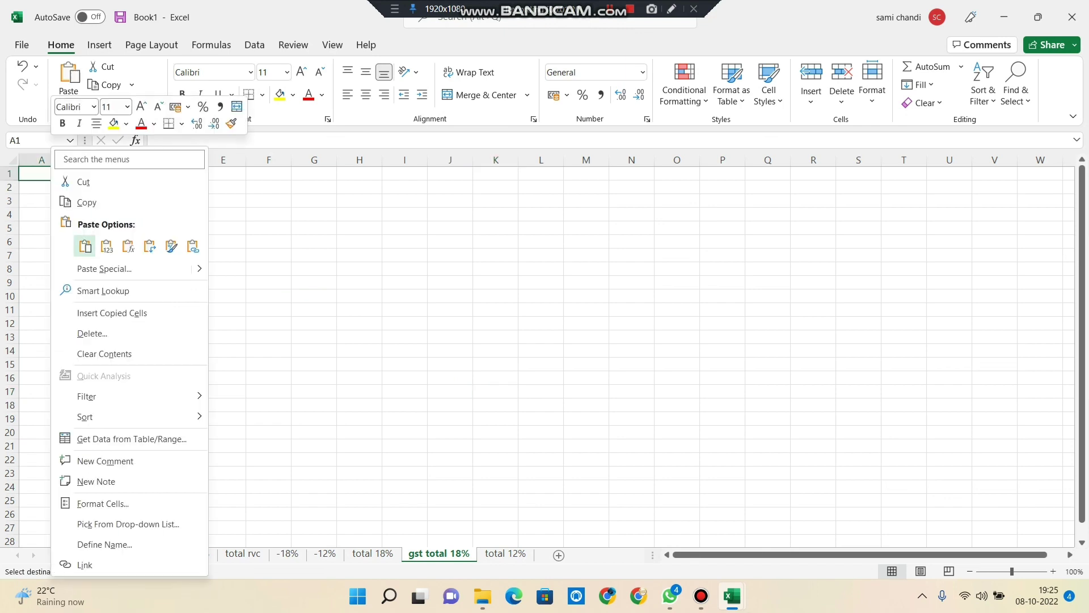
{"action": "left_click", "coordinate": [85, 245]}
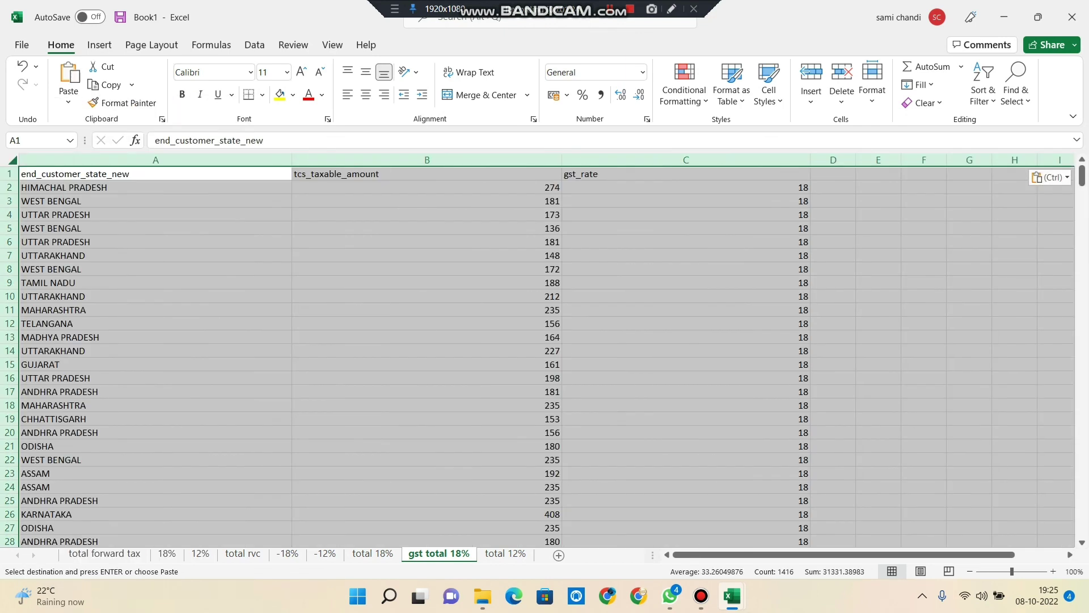
{"action": "left_click", "coordinate": [685, 309]}
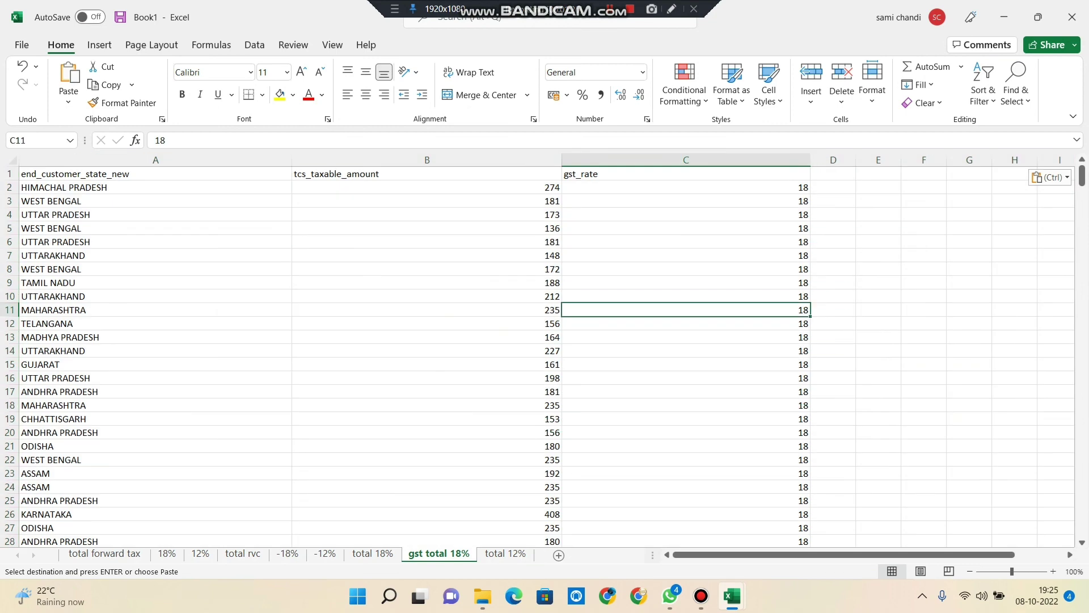
Step: Sort the gst total 18% data by end_customer_state_new from A to Z, expanding the selection to include the adjacent columns
{"action": "left_click", "coordinate": [155, 174]}
{"action": "left_click", "coordinate": [155, 159]}
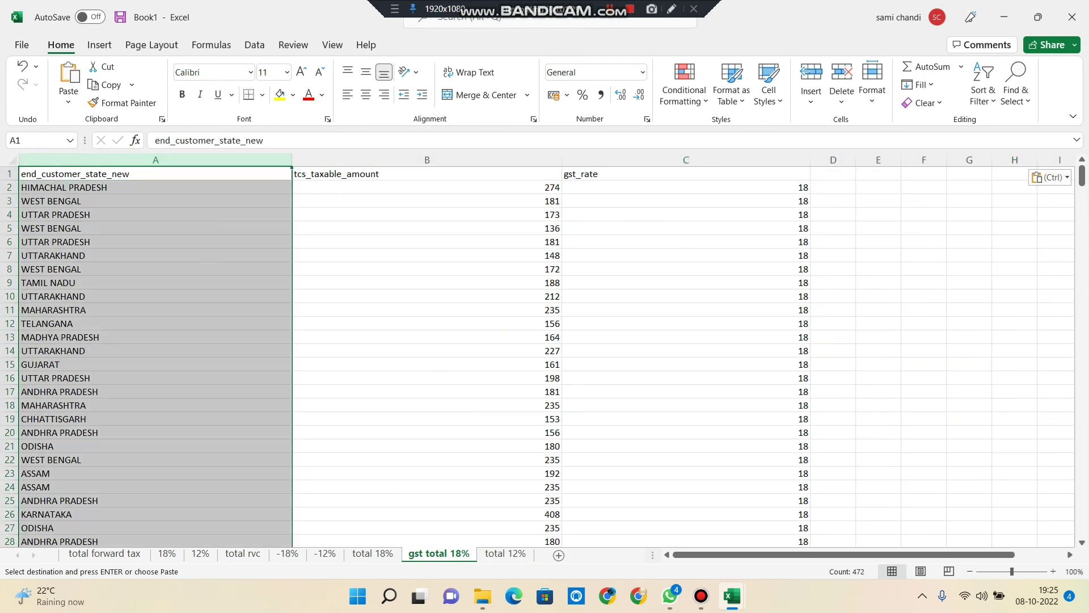
{"action": "left_click", "coordinate": [984, 85]}
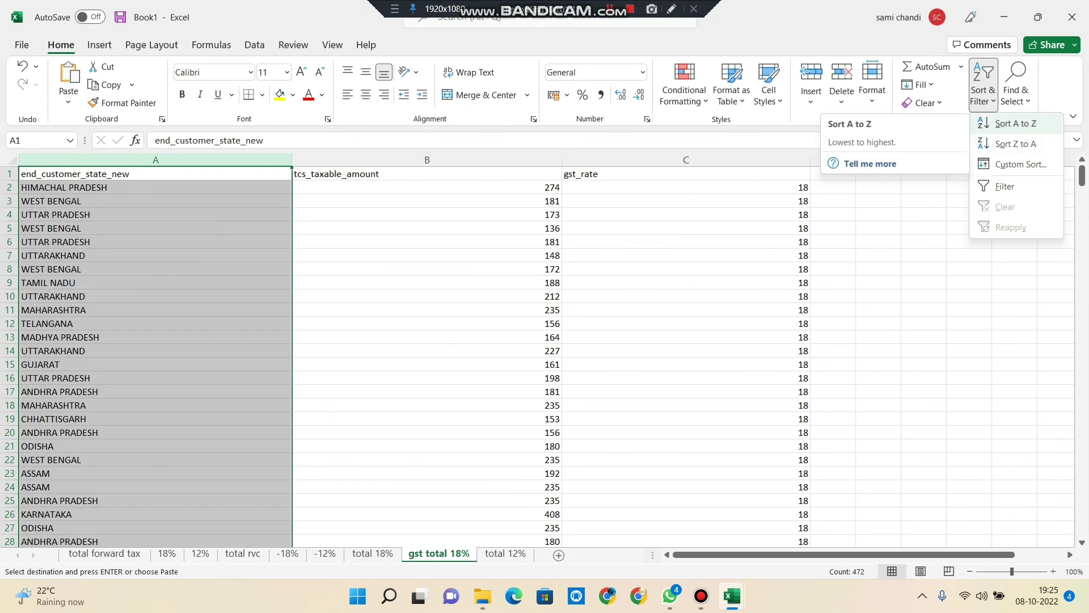
{"action": "left_click", "coordinate": [1016, 124]}
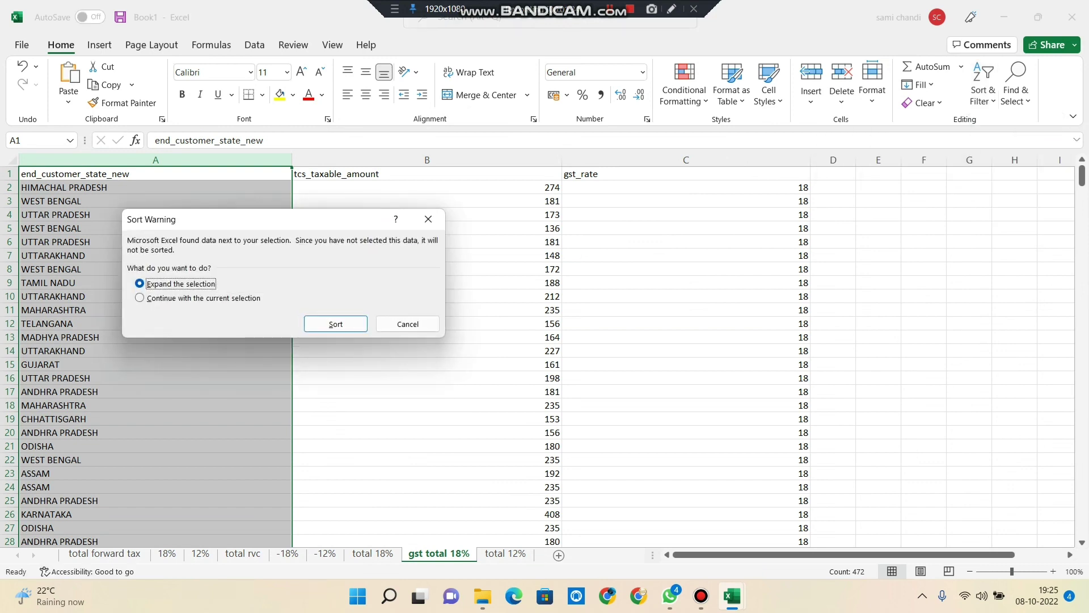
{"action": "left_click", "coordinate": [335, 324]}
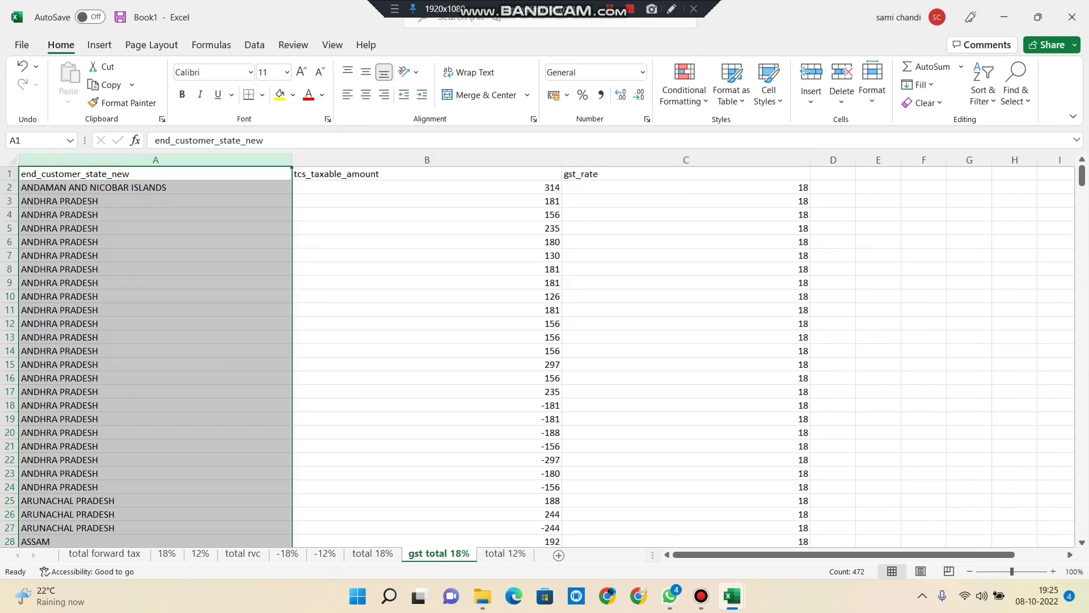
Step: Look through the sorted state rows down to the last one and return to the header row
{"action": "scroll", "coordinate": [545, 356], "scroll_direction": "down", "scroll_amount": 16}
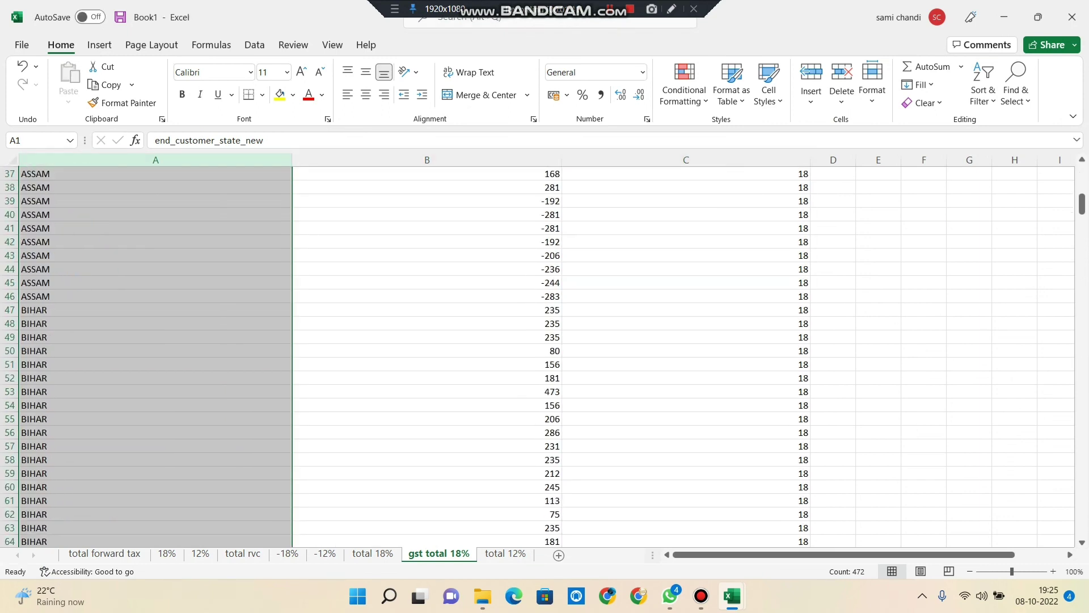
{"action": "scroll", "coordinate": [545, 356], "scroll_direction": "down", "scroll_amount": 12}
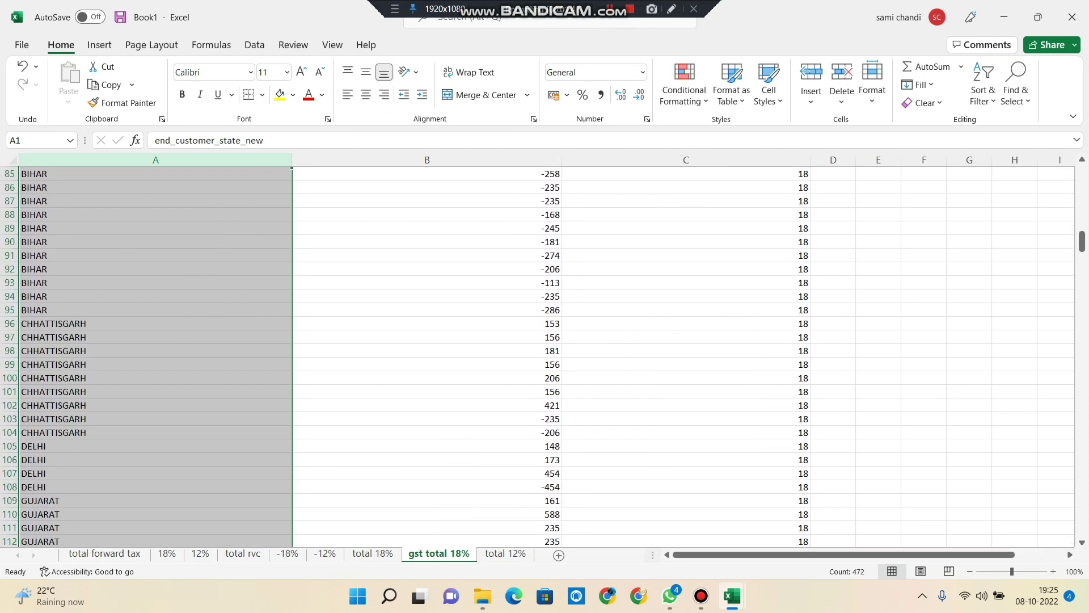
{"action": "scroll", "coordinate": [545, 356], "scroll_direction": "down", "scroll_amount": 20}
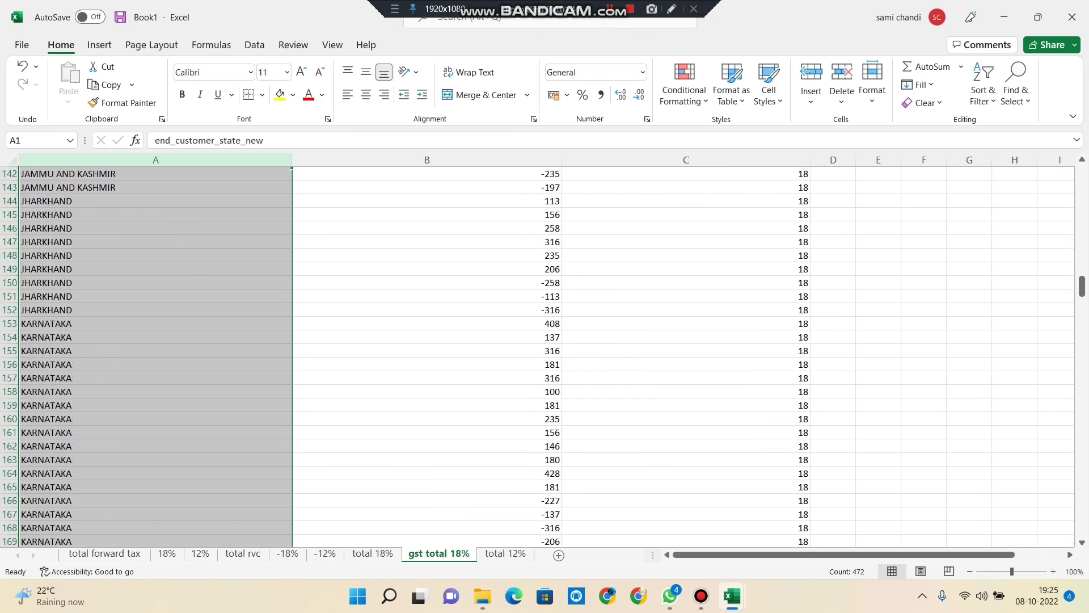
{"action": "scroll", "coordinate": [545, 356], "scroll_direction": "down", "scroll_amount": 6}
{"action": "scroll", "coordinate": [545, 357], "scroll_direction": "down", "scroll_amount": 20}
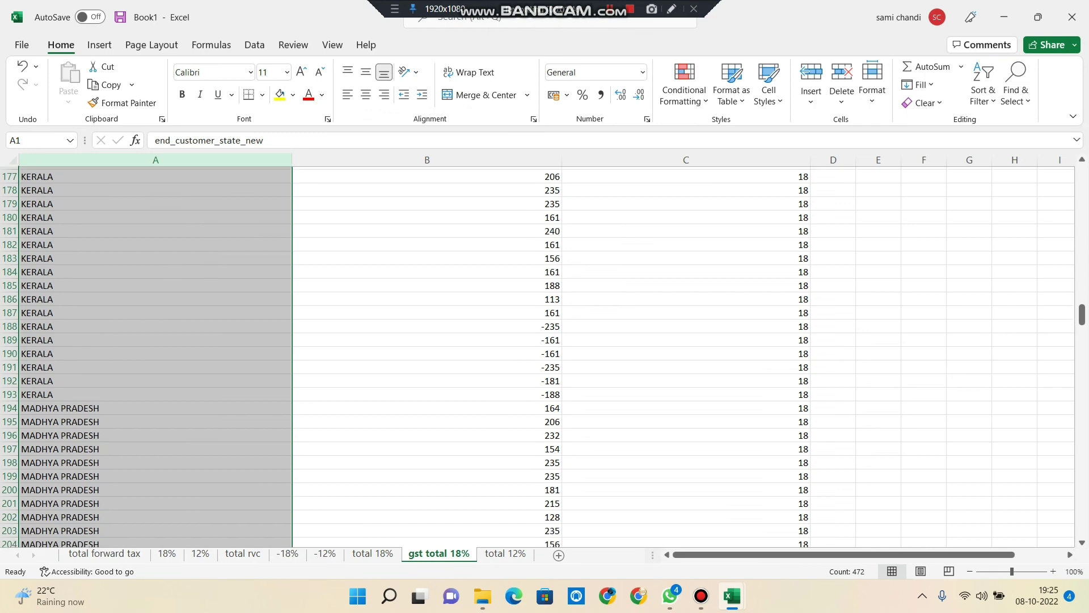
{"action": "scroll", "coordinate": [545, 356], "scroll_direction": "down", "scroll_amount": 7}
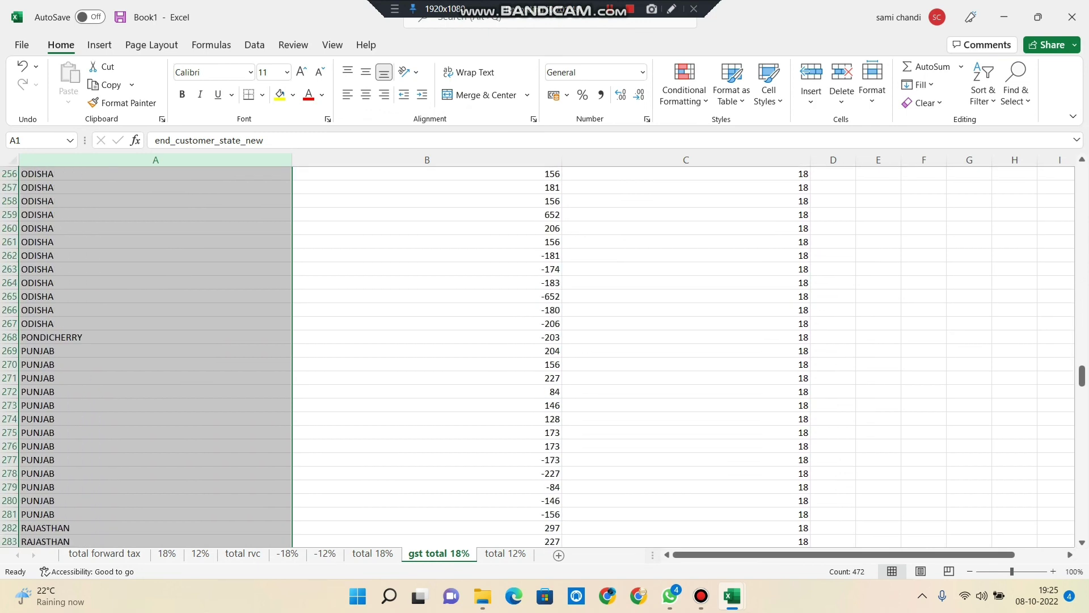
{"action": "scroll", "coordinate": [544, 356], "scroll_direction": "down", "scroll_amount": 3}
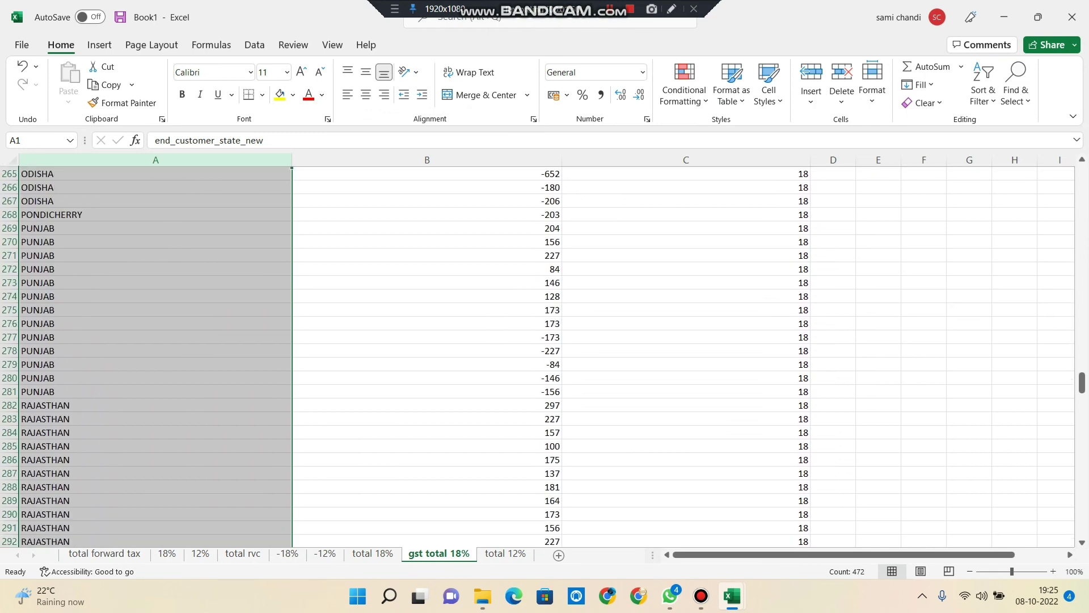
{"action": "scroll", "coordinate": [545, 357], "scroll_direction": "down", "scroll_amount": 17}
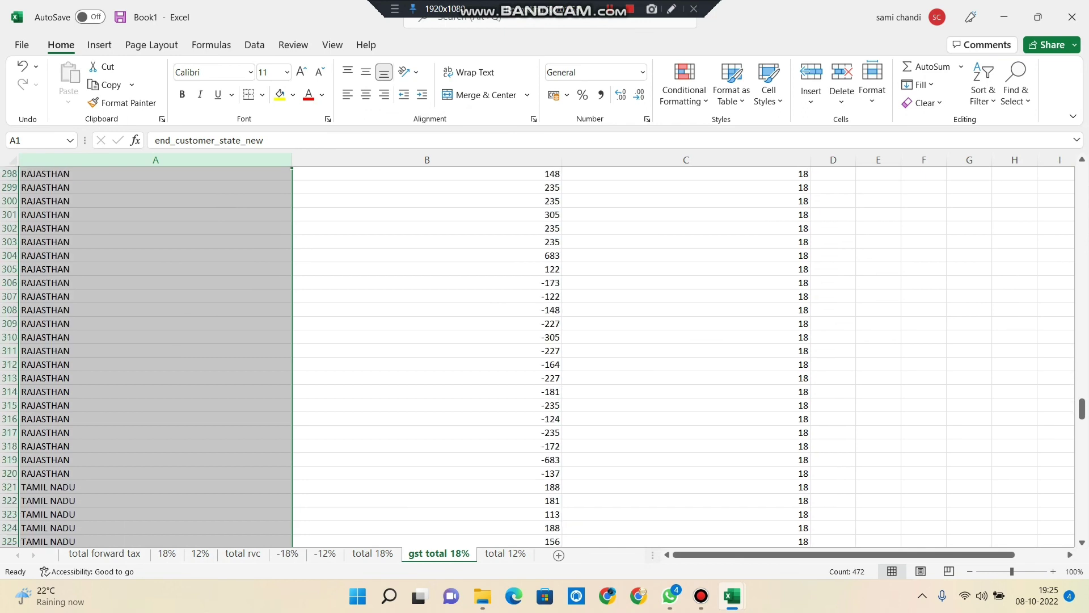
{"action": "scroll", "coordinate": [544, 356], "scroll_direction": "down", "scroll_amount": 20}
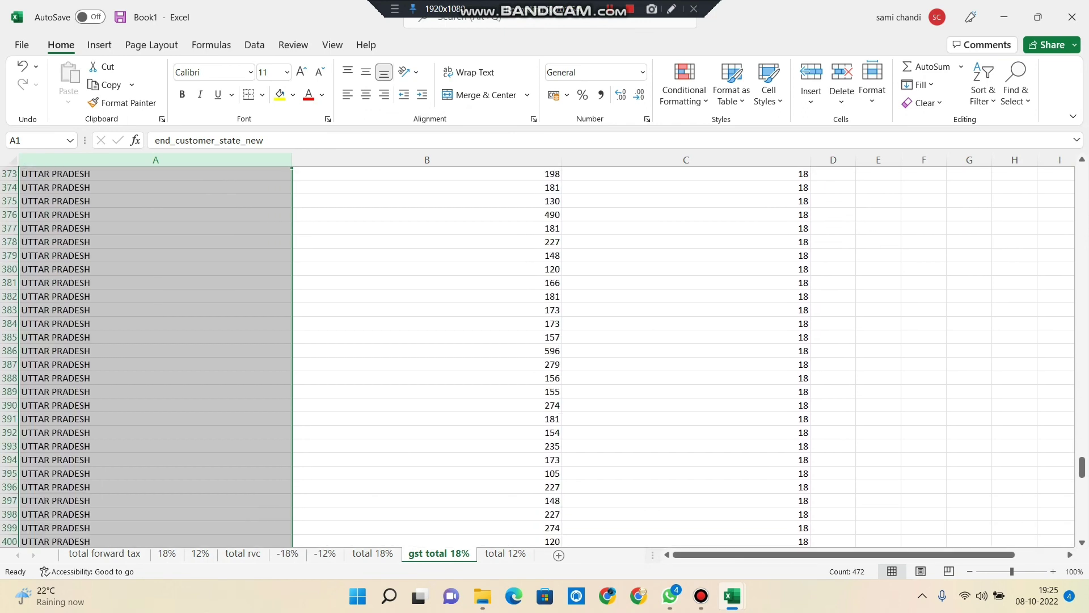
{"action": "scroll", "coordinate": [544, 356], "scroll_direction": "down", "scroll_amount": 20}
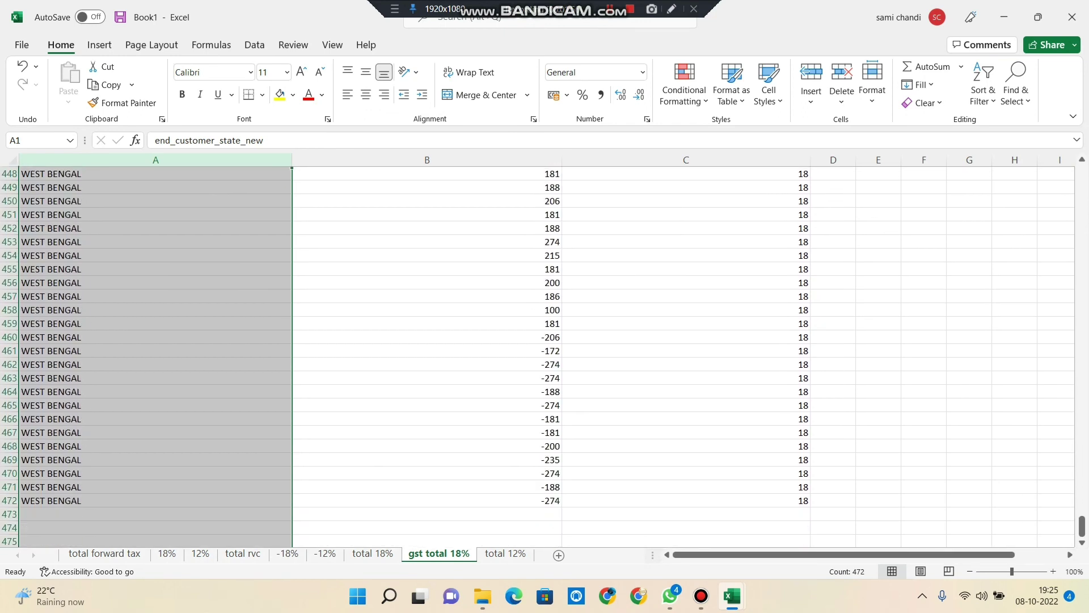
{"action": "scroll", "coordinate": [544, 356], "scroll_direction": "up", "scroll_amount": 20}
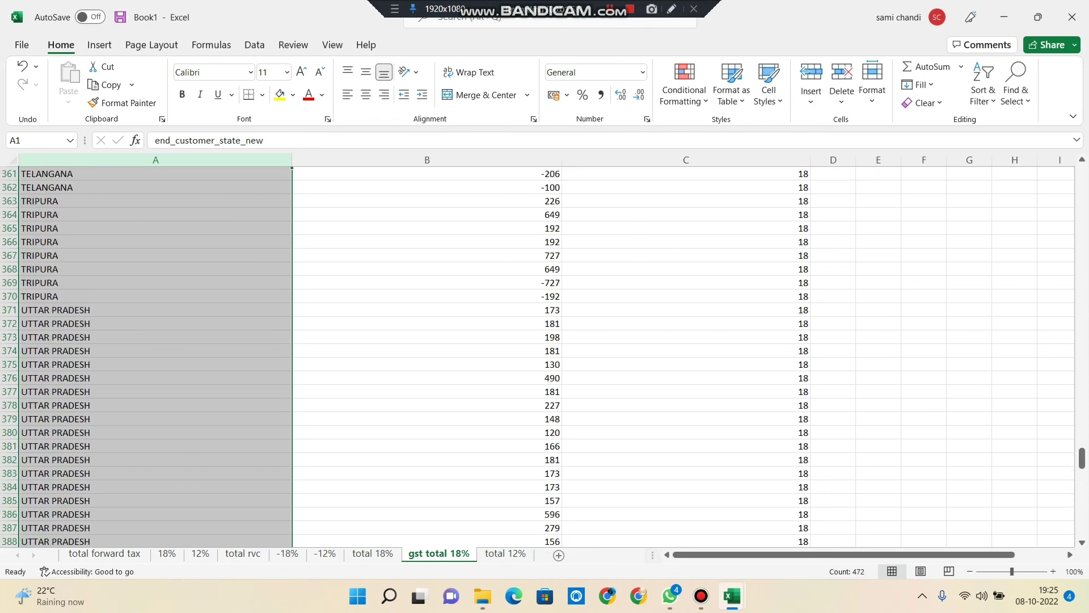
{"action": "left_click_drag", "start_coordinate": [1081, 424], "coordinate": [1081, 176]}
{"action": "left_click", "coordinate": [923, 214]}
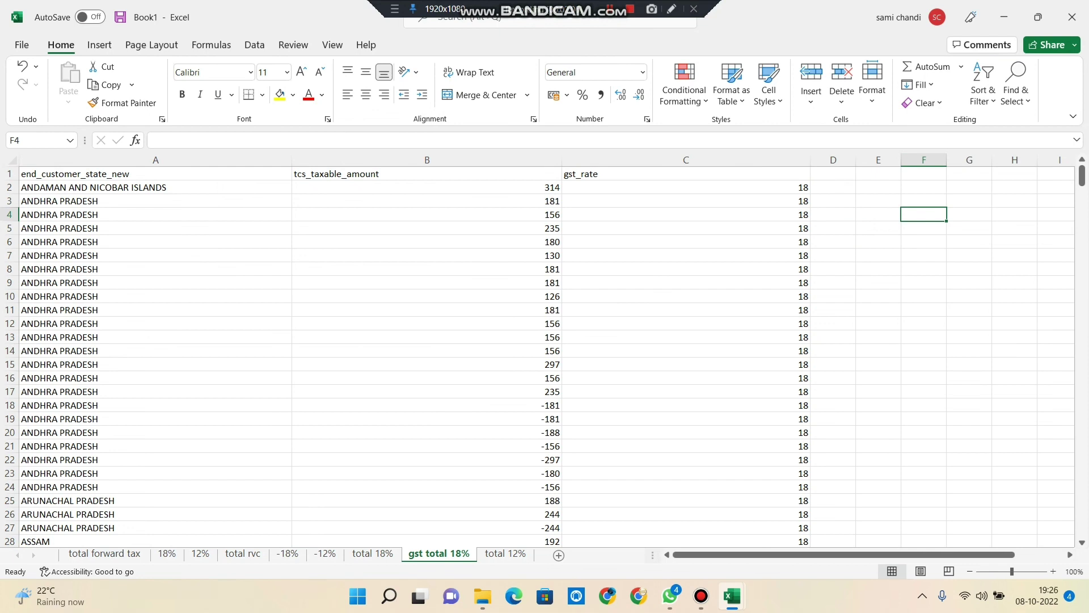
Step: Subtotal the data with Sum at each change in end_customer_state_new, for end_customer_state_new, tcs_taxable_amount, gst_rate and Column D
{"action": "left_click", "coordinate": [254, 45]}
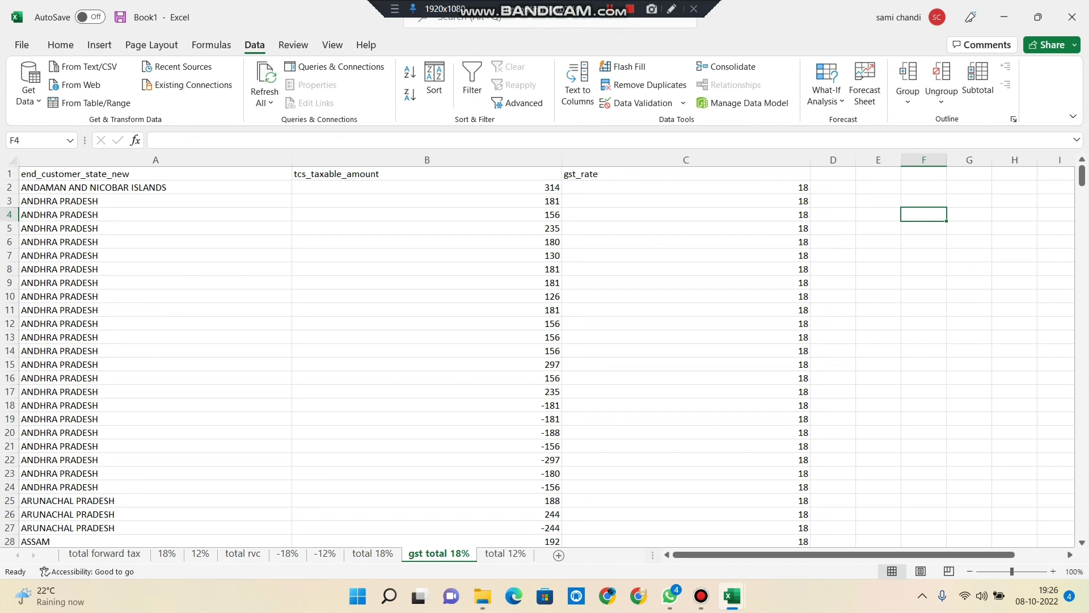
{"action": "left_click_drag", "start_coordinate": [879, 173], "coordinate": [28, 488]}
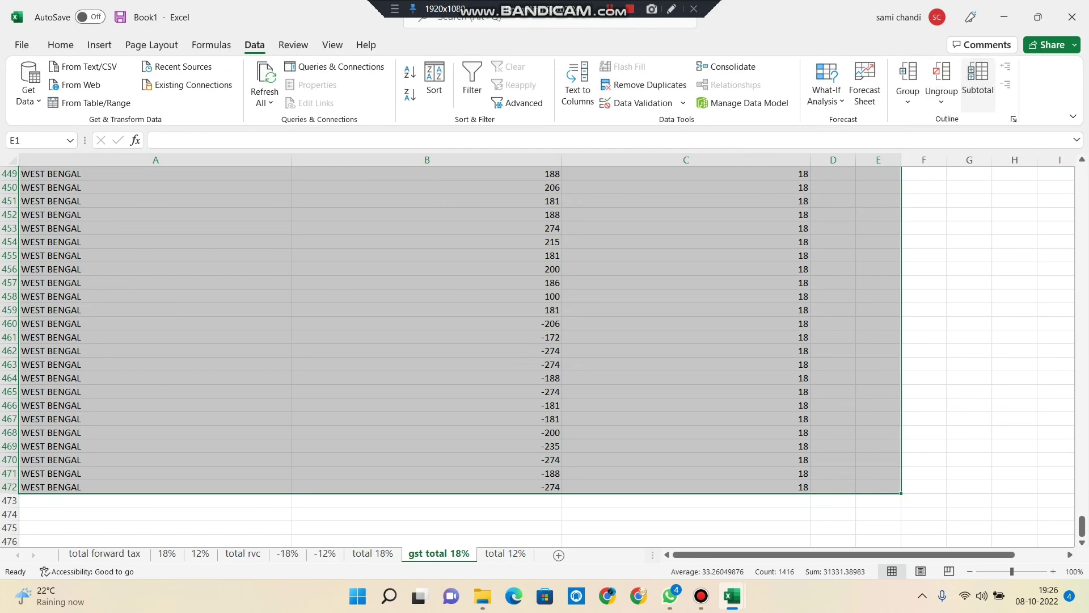
{"action": "left_click", "coordinate": [978, 80]}
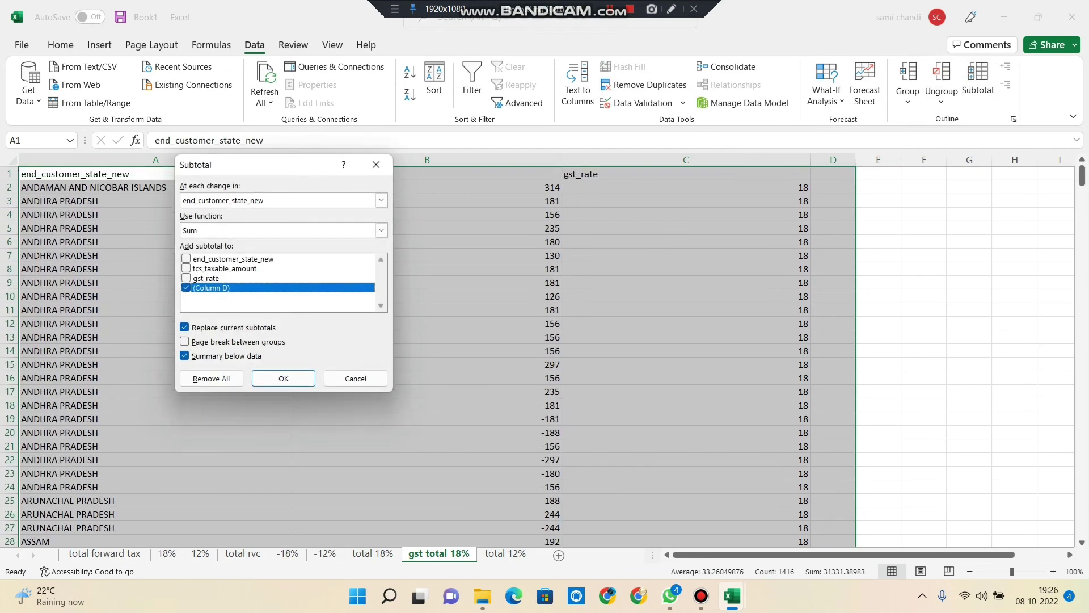
{"action": "left_click", "coordinate": [186, 259]}
{"action": "left_click", "coordinate": [186, 278]}
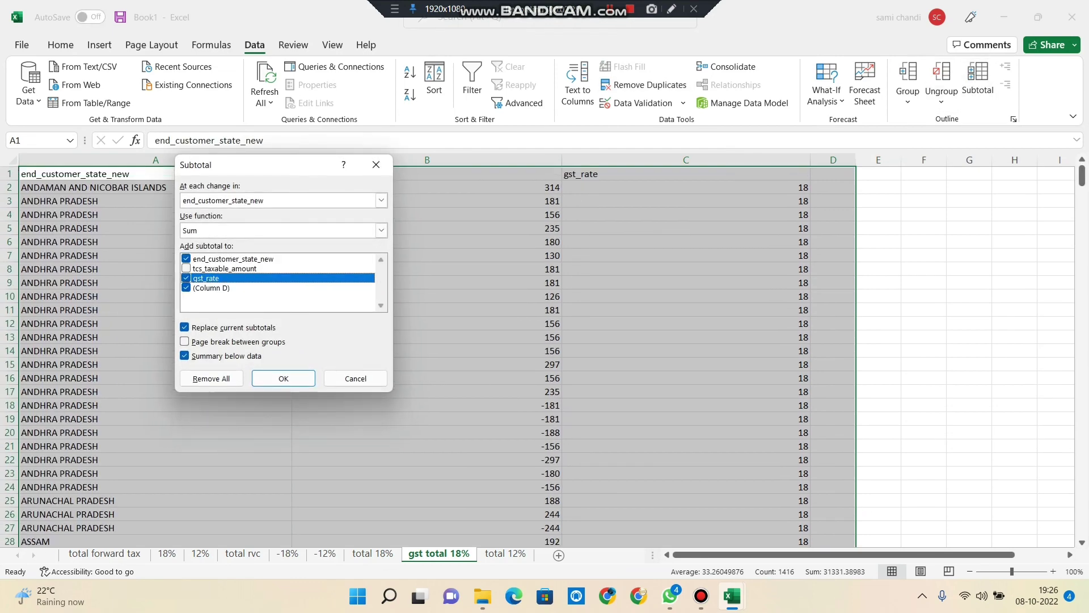
{"action": "left_click", "coordinate": [186, 268]}
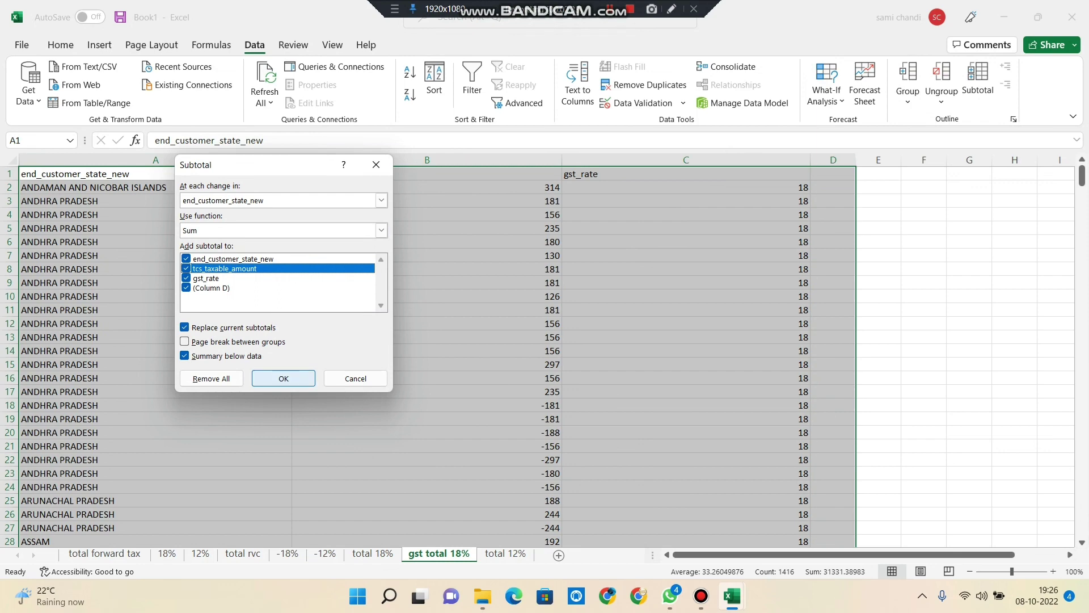
{"action": "left_click", "coordinate": [283, 379]}
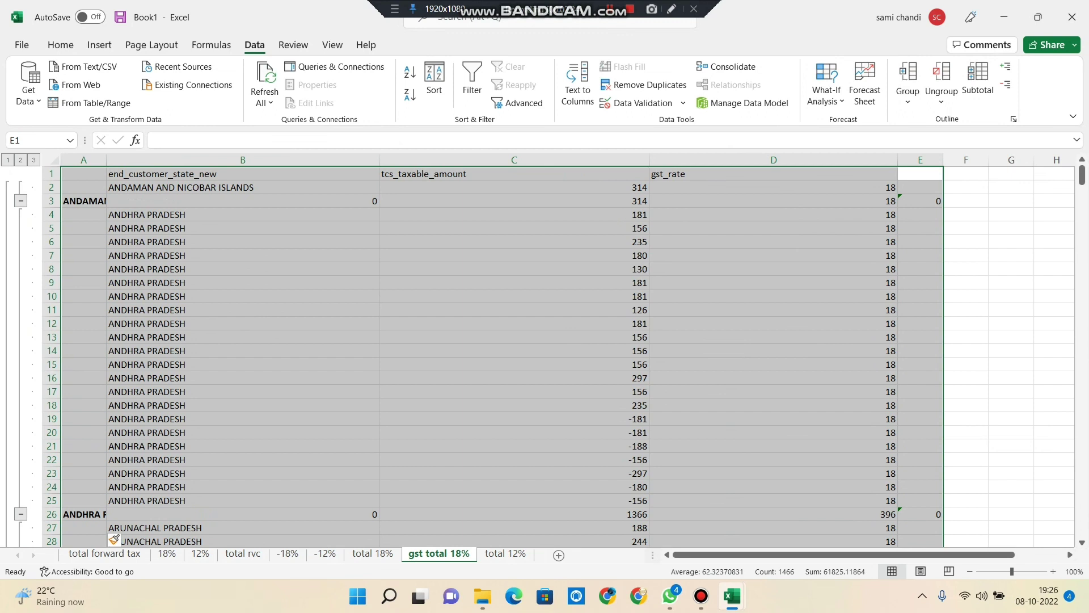
Step: Review the first states' subtotals and collapse the outline to level 2, leaving only the state totals and grand total
{"action": "scroll", "coordinate": [114, 540], "scroll_direction": "down", "scroll_amount": 6}
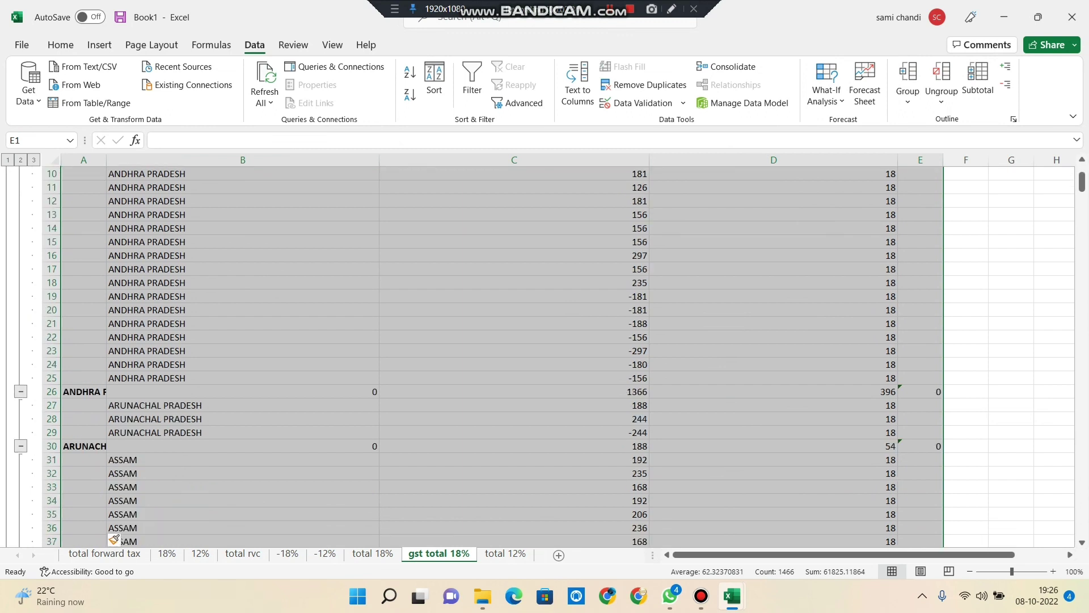
{"action": "scroll", "coordinate": [114, 539], "scroll_direction": "down", "scroll_amount": 5}
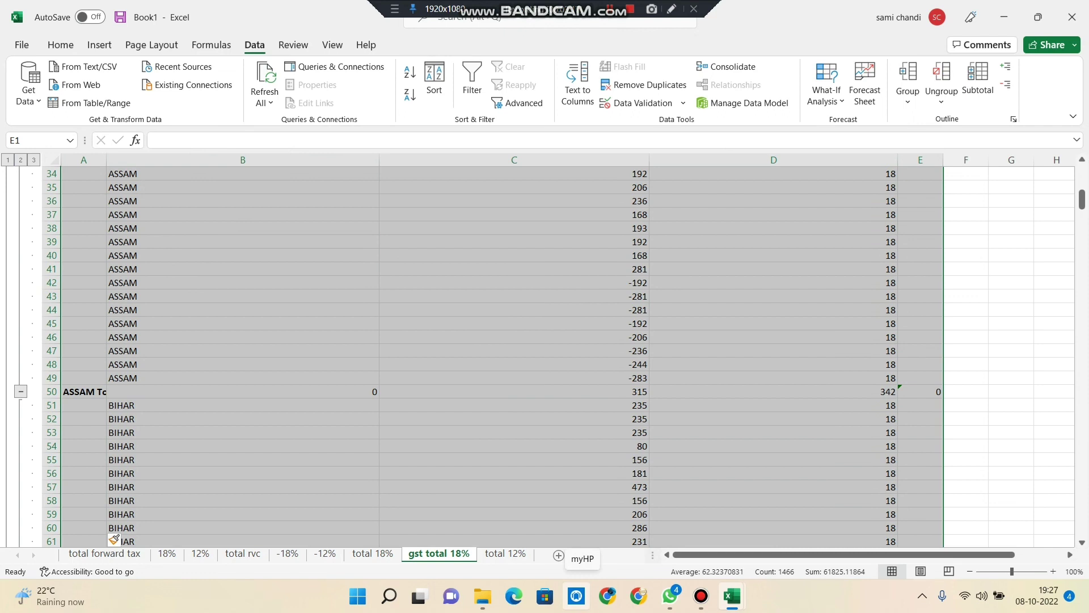
{"action": "scroll", "coordinate": [113, 538], "scroll_direction": "up", "scroll_amount": 11}
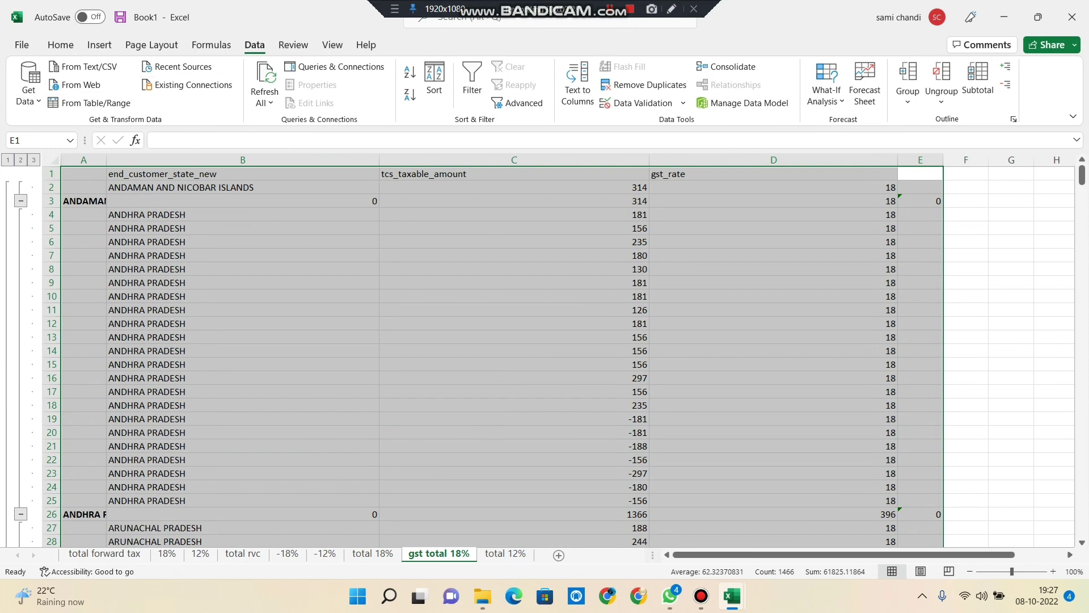
{"action": "left_click", "coordinate": [20, 159]}
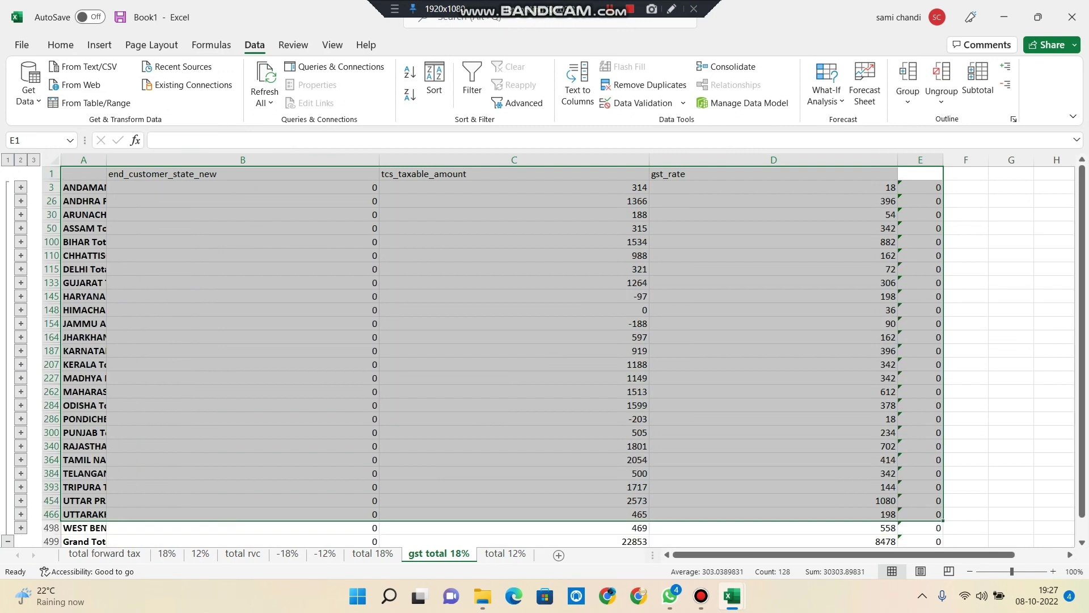
Step: Widen column A enough to show the full state total labels
{"action": "left_click", "coordinate": [83, 159]}
{"action": "left_click_drag", "start_coordinate": [107, 160], "coordinate": [277, 159]}
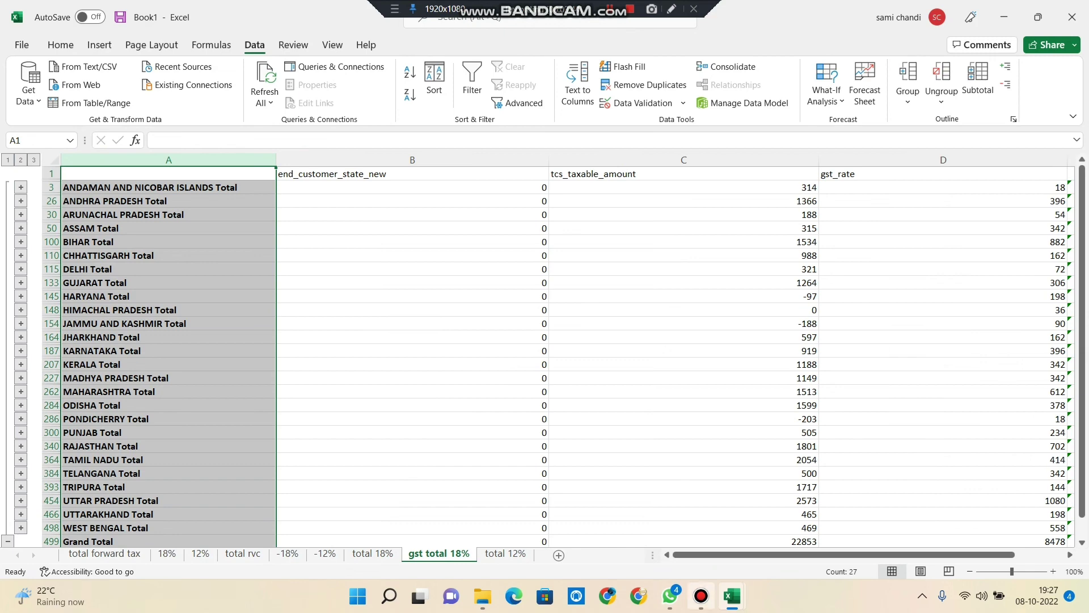
{"action": "mouse_move", "coordinate": [689, 554]}
{"action": "left_mouse_down"}
{"action": "mouse_move", "coordinate": [741, 554]}
{"action": "mouse_move", "coordinate": [690, 554]}
{"action": "left_mouse_up"}
Step: Move the end_customer_state_new header from B1 to A1 and check the state totals down to the grand total
{"action": "left_click", "coordinate": [412, 160]}
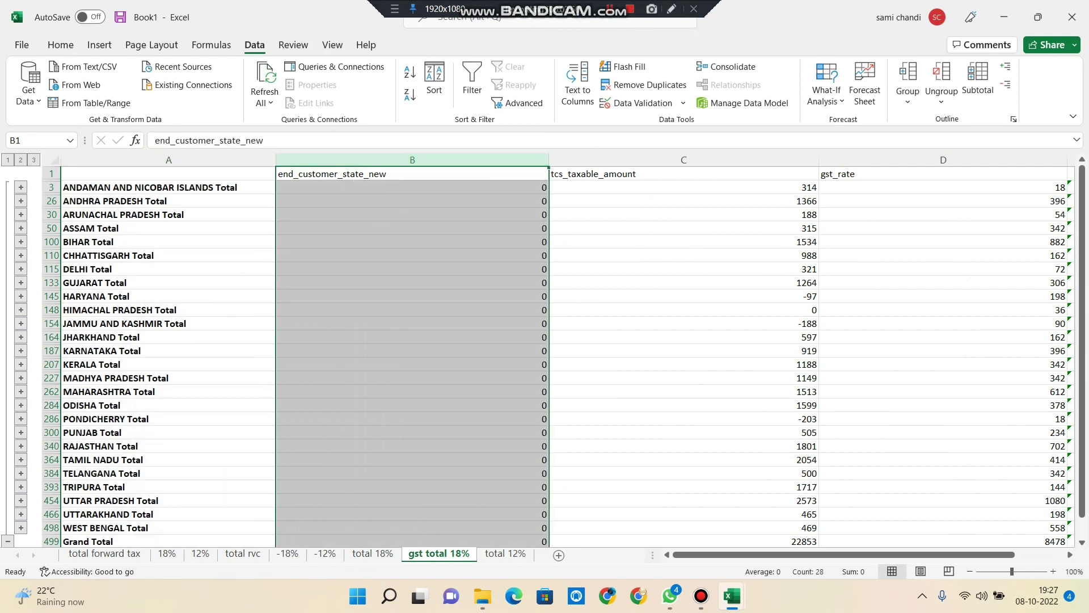
{"action": "left_click", "coordinate": [367, 174]}
{"action": "right_click", "coordinate": [367, 174]}
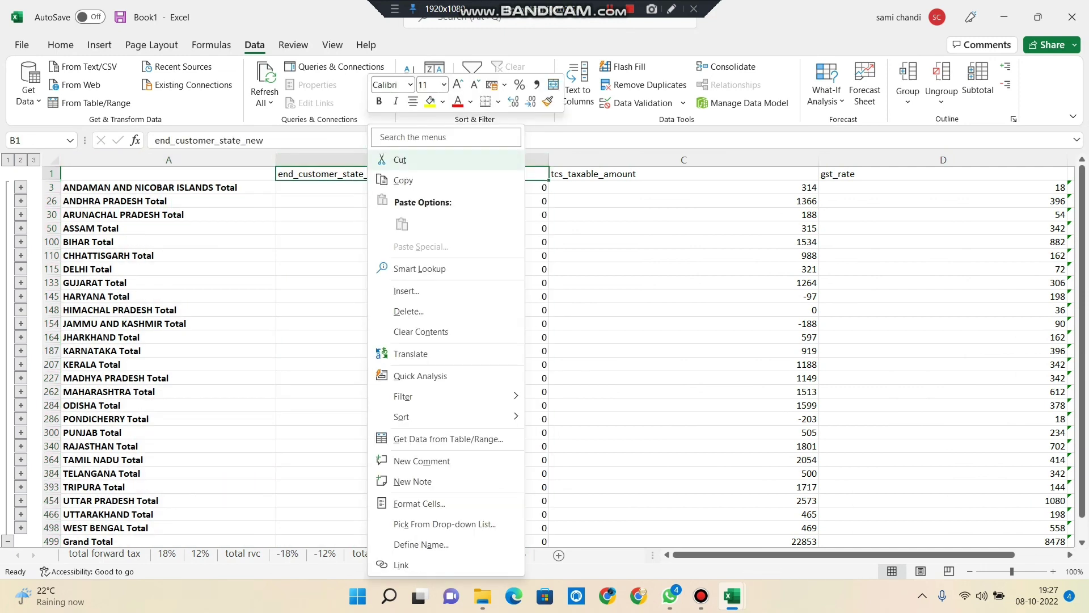
{"action": "left_click", "coordinate": [400, 159]}
{"action": "right_click", "coordinate": [126, 173]}
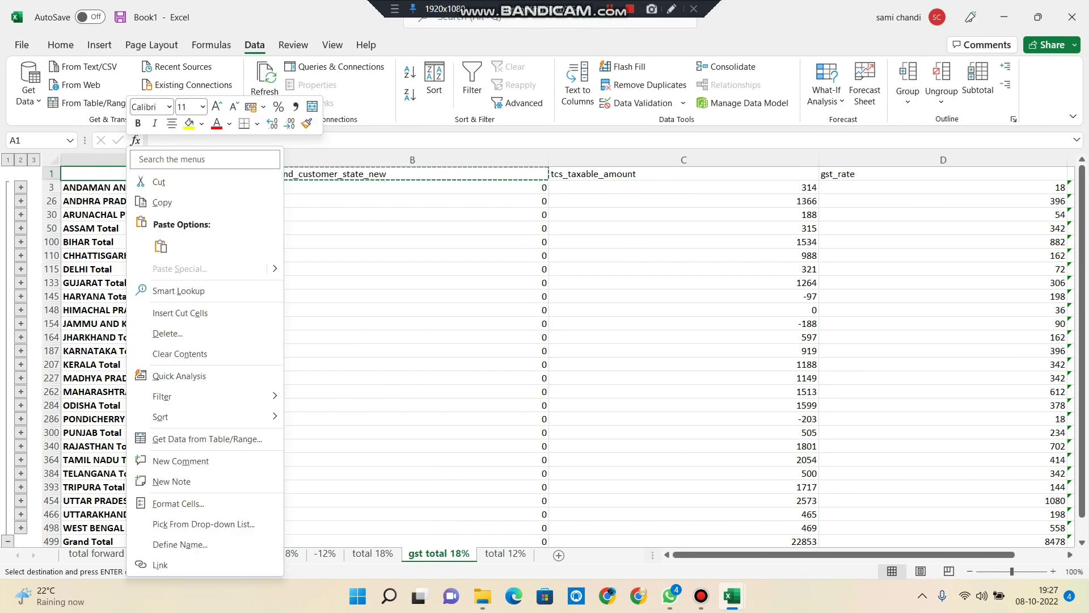
{"action": "left_click", "coordinate": [160, 246]}
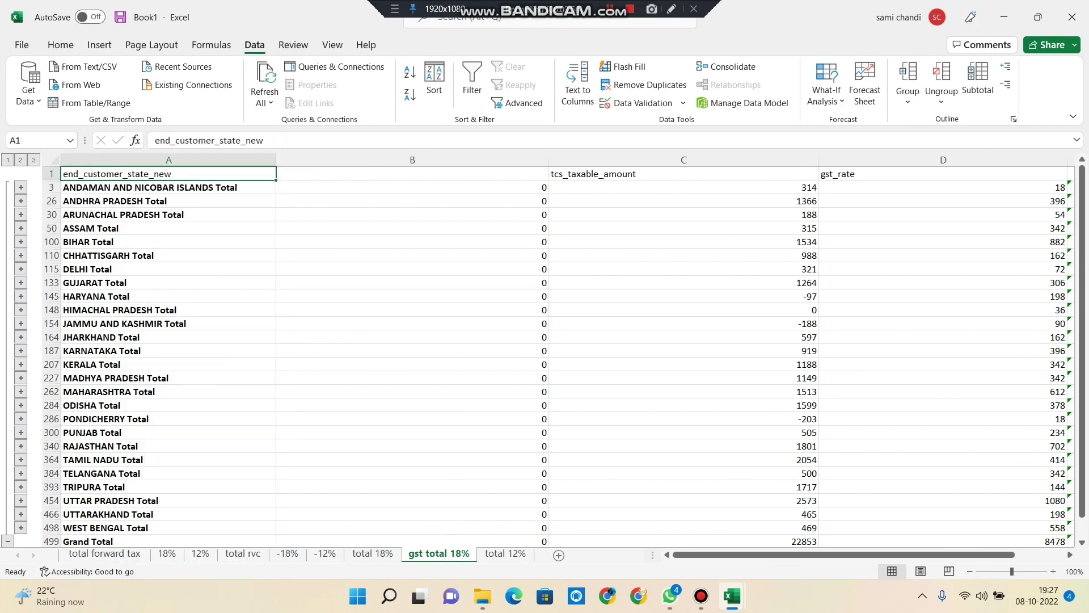
{"action": "scroll", "coordinate": [544, 356], "scroll_direction": "down", "scroll_amount": 3}
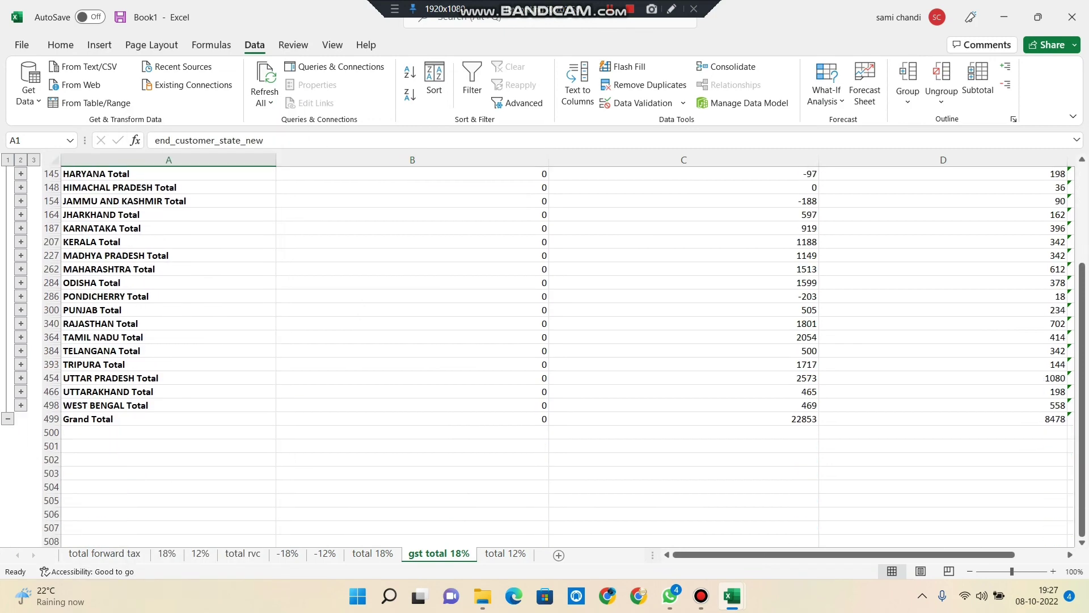
{"action": "scroll", "coordinate": [544, 356], "scroll_direction": "up", "scroll_amount": 3}
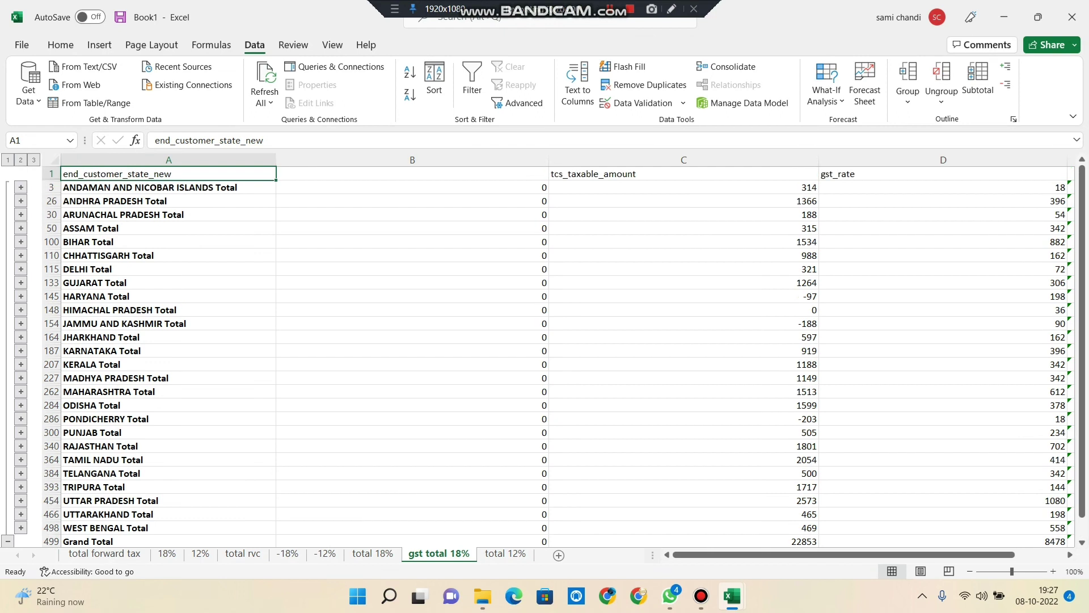
Step: Clear the zero subtotals from column B and move the tcs_taxable_amount column from C into B
{"action": "left_click", "coordinate": [412, 160]}
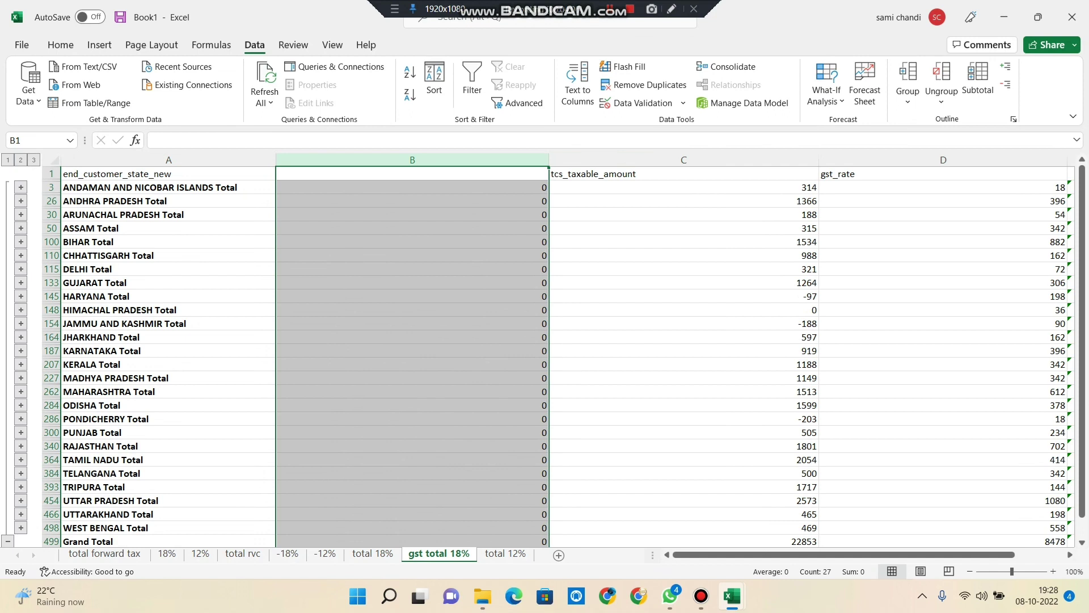
{"action": "key", "text": "Delete"}
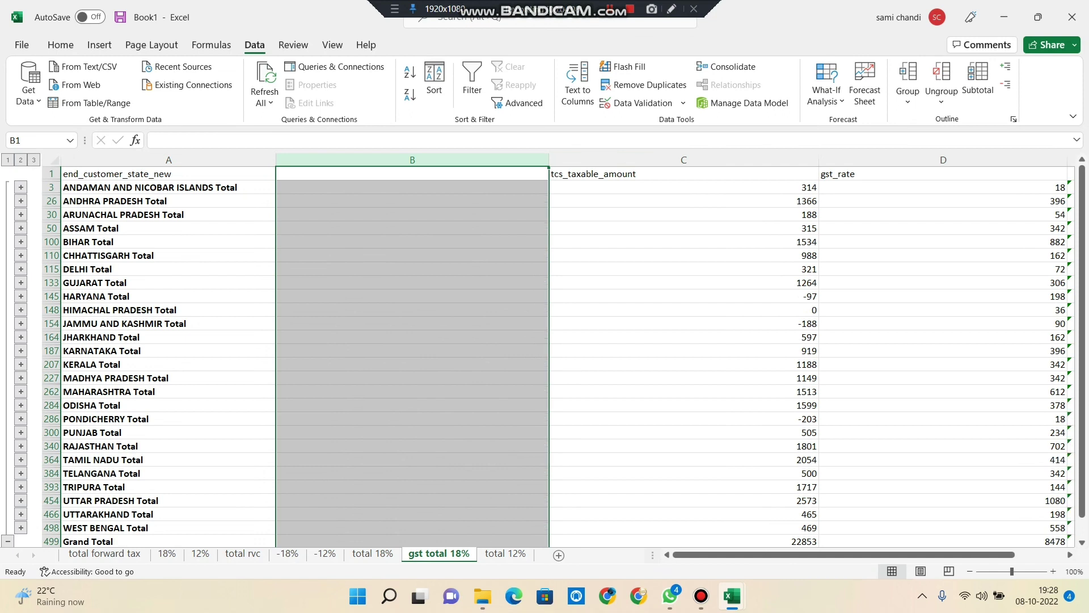
{"action": "left_click", "coordinate": [709, 160]}
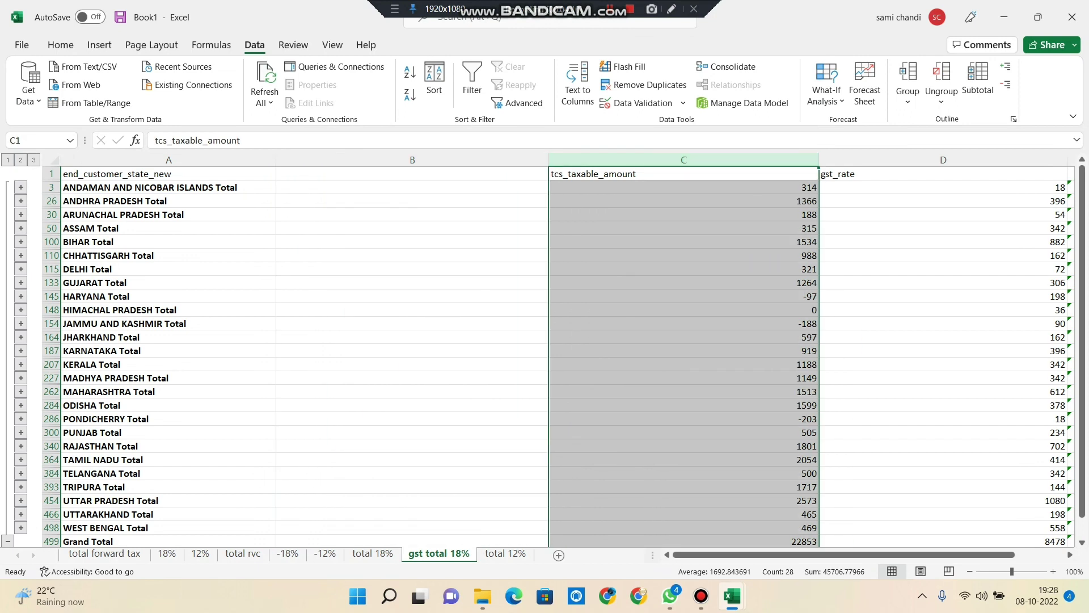
{"action": "right_click", "coordinate": [712, 165]}
{"action": "left_click", "coordinate": [738, 214]}
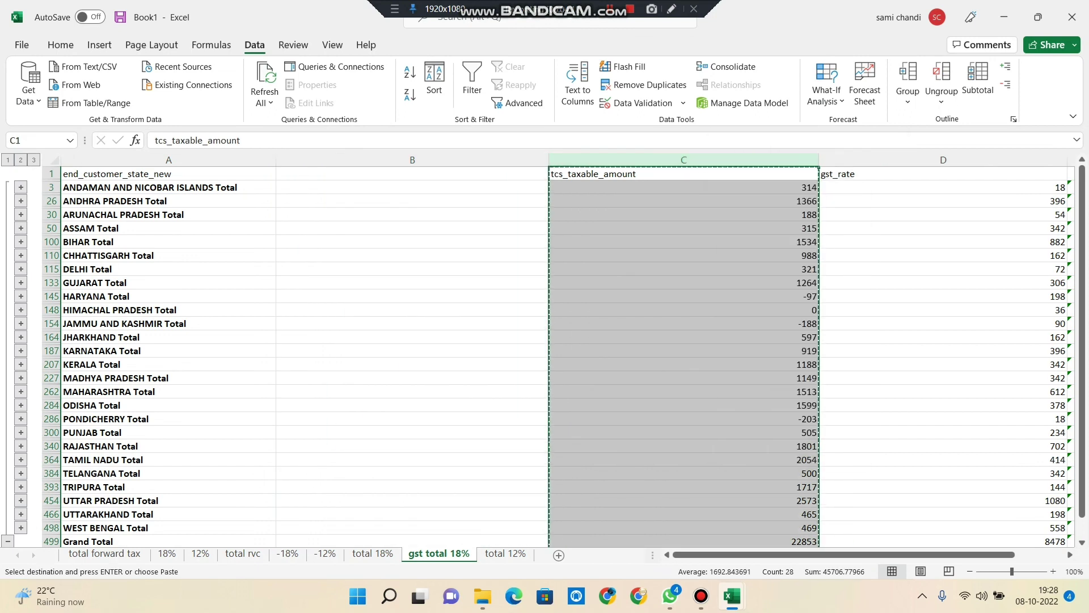
{"action": "right_click", "coordinate": [404, 176]}
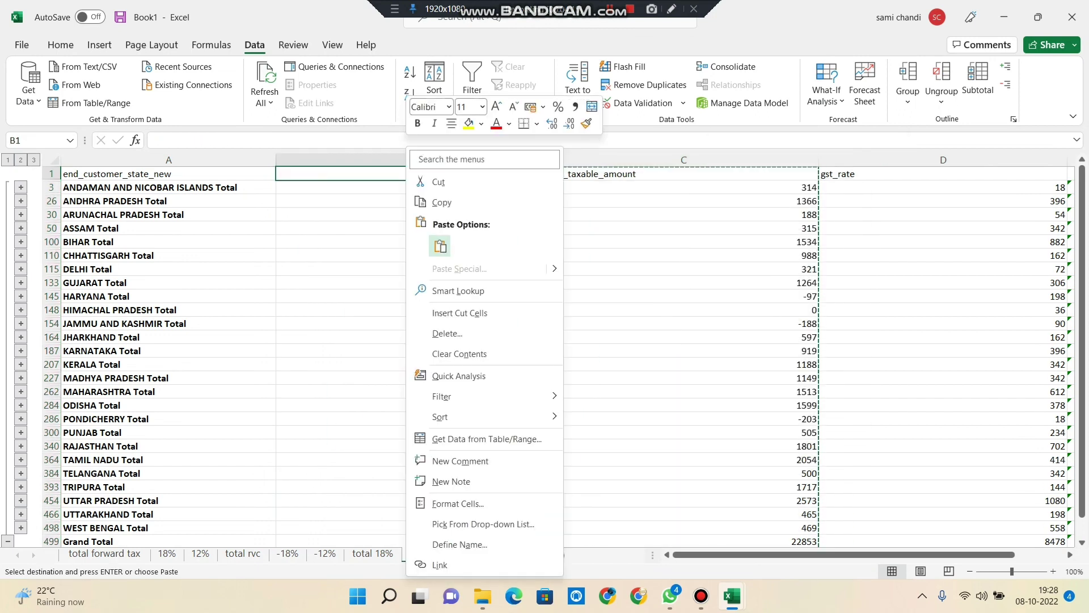
{"action": "left_click", "coordinate": [440, 246]}
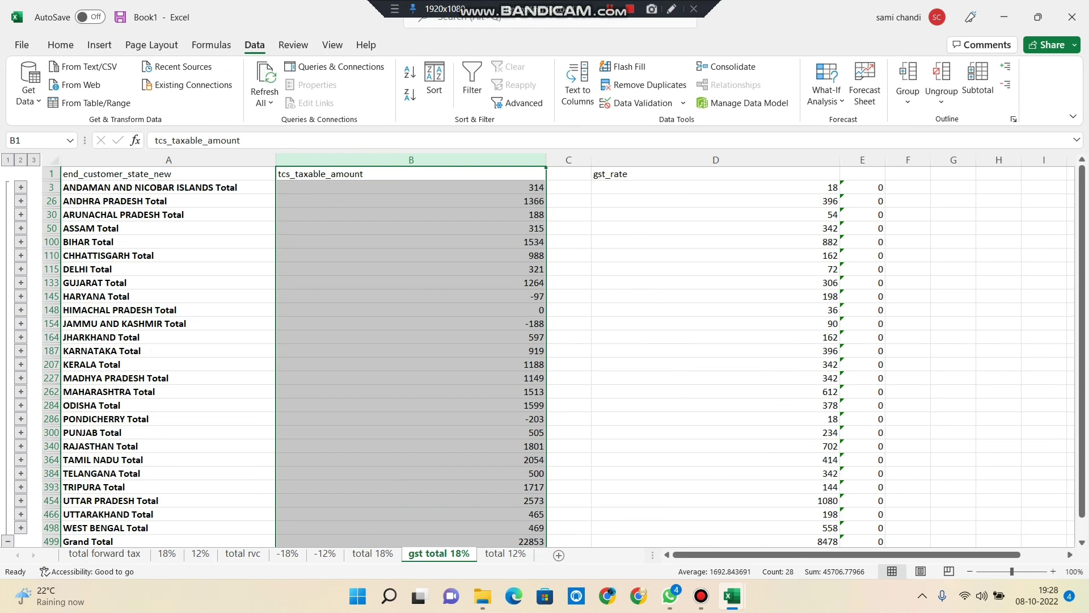
Step: Check the state totals beside their taxable amounts down to the grand total, and preview the sheet's printout
{"action": "scroll", "coordinate": [544, 356], "scroll_direction": "down", "scroll_amount": 2}
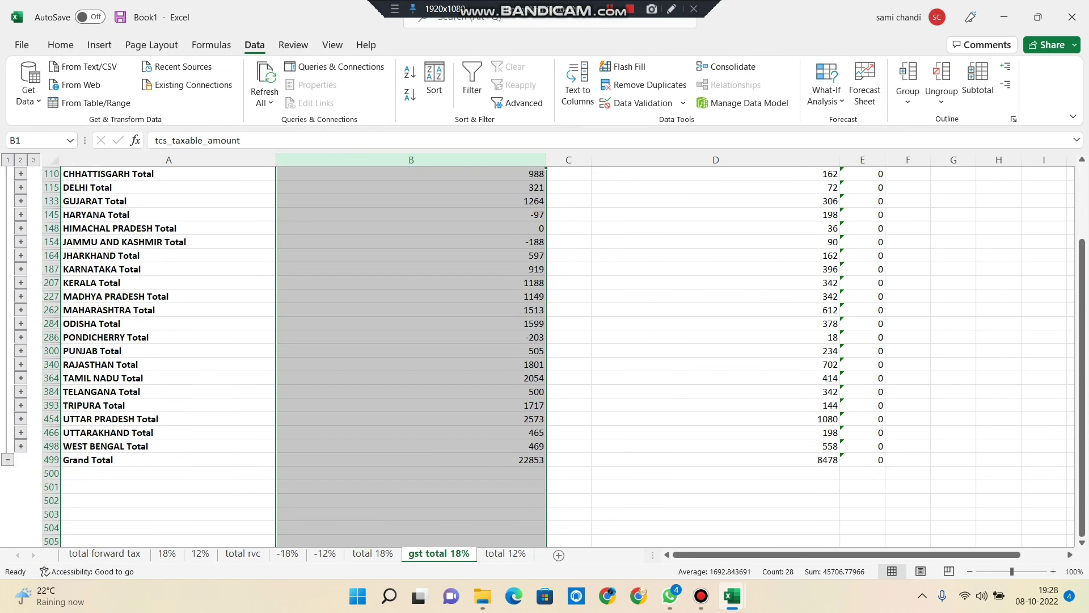
{"action": "scroll", "coordinate": [544, 356], "scroll_direction": "up", "scroll_amount": 1}
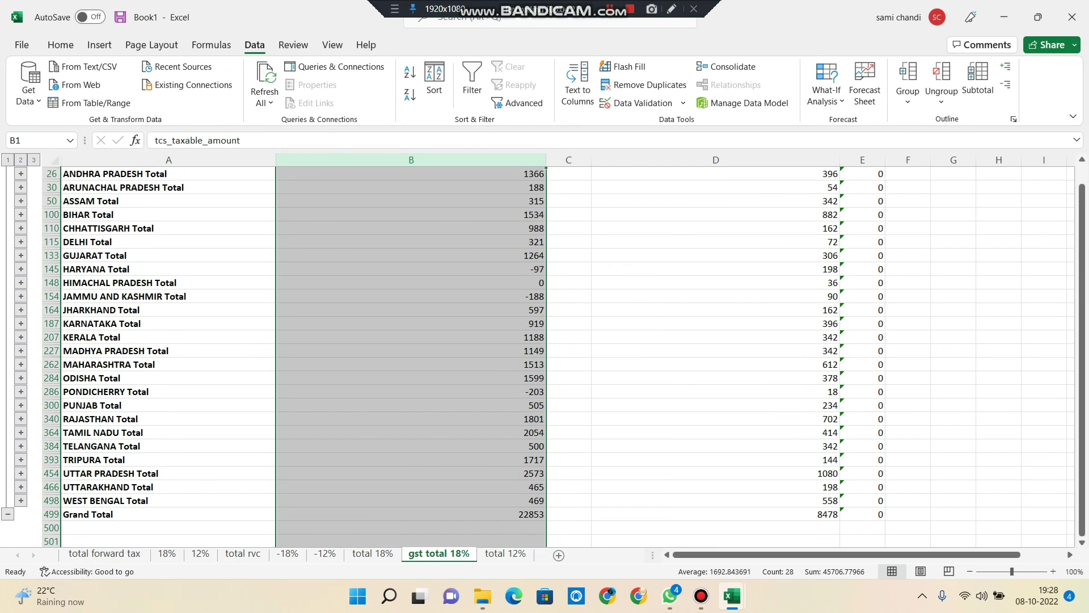
{"action": "scroll", "coordinate": [544, 357], "scroll_direction": "up", "scroll_amount": 1}
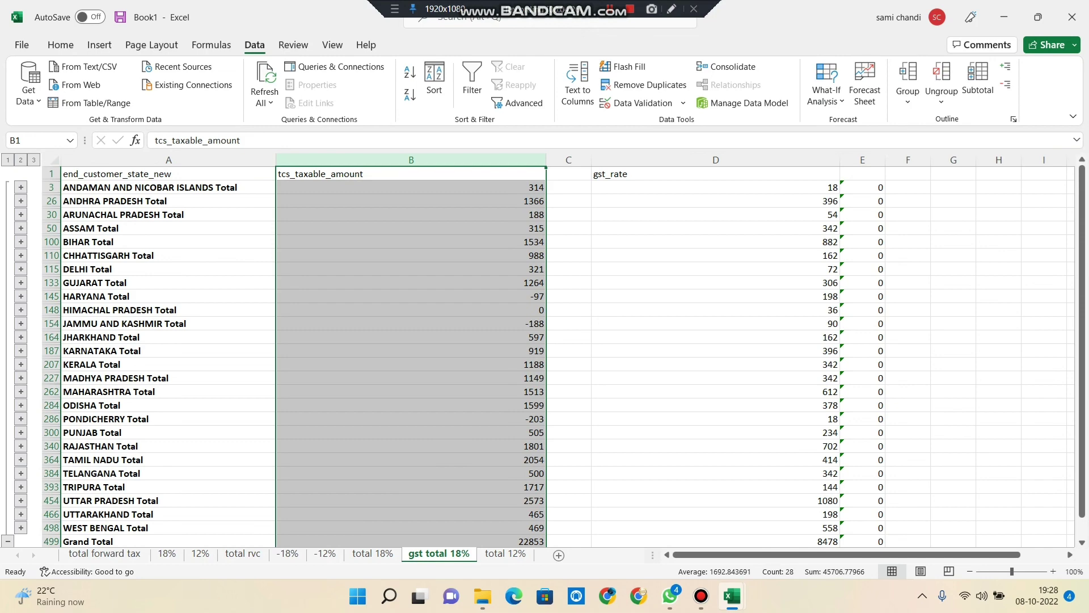
{"action": "scroll", "coordinate": [545, 357], "scroll_direction": "down", "scroll_amount": 2}
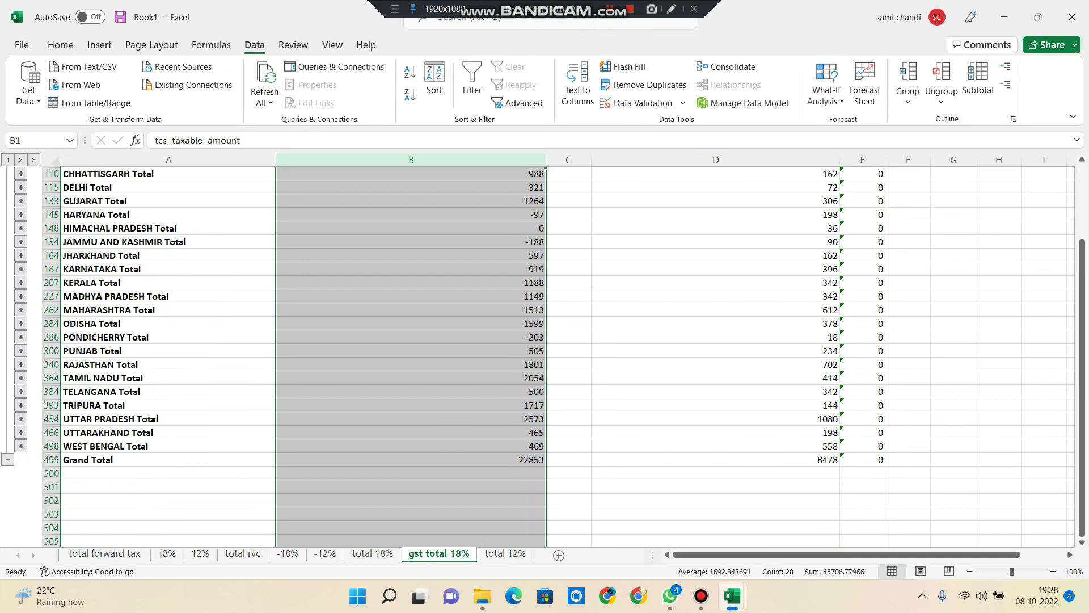
{"action": "scroll", "coordinate": [545, 357], "scroll_direction": "up", "scroll_amount": 2}
{"action": "scroll", "coordinate": [545, 357], "scroll_direction": "up", "scroll_amount": 1}
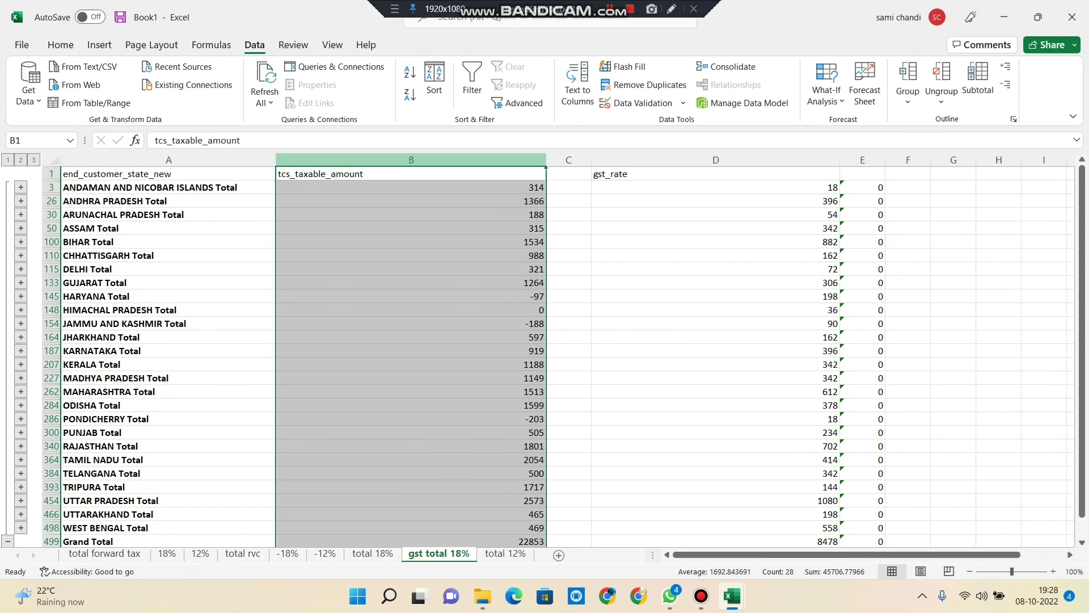
{"action": "left_click", "coordinate": [22, 44]}
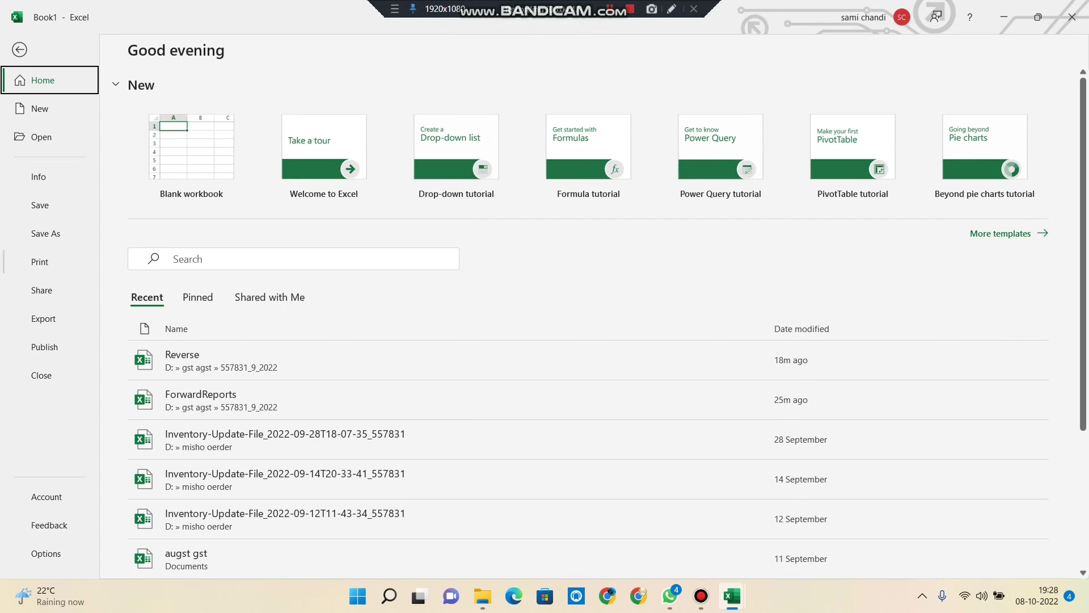
{"action": "left_click", "coordinate": [39, 261]}
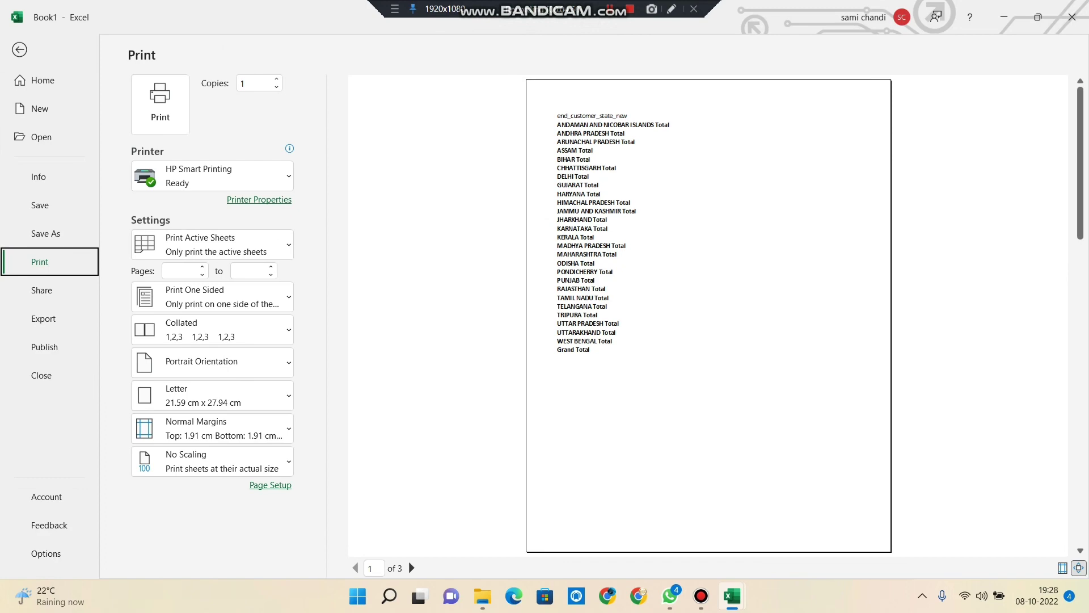
{"action": "key", "text": "Escape"}
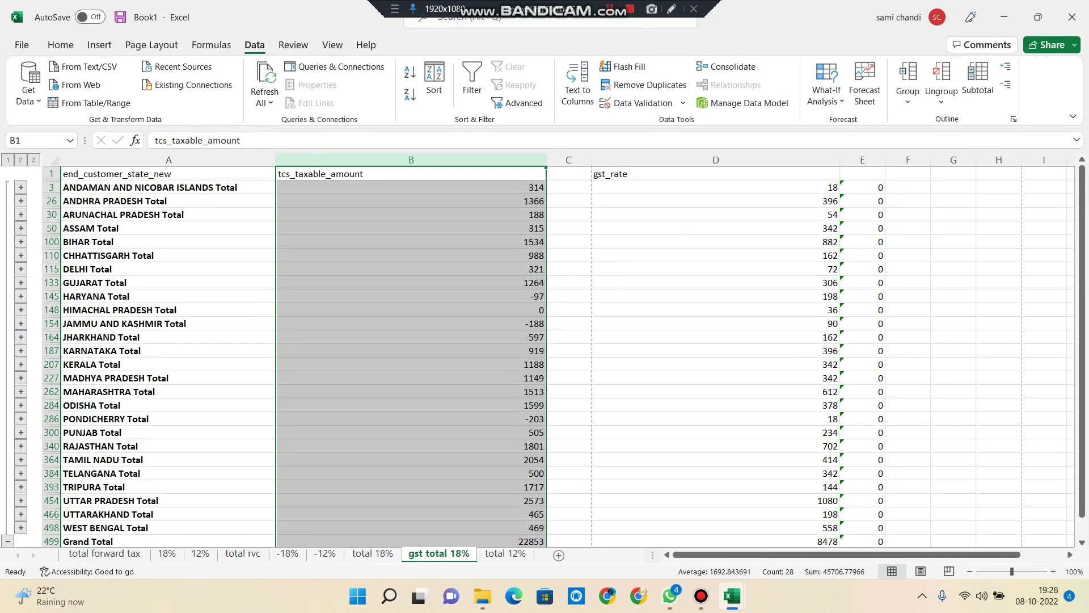
Step: Narrow column A to about its header's width and column B to just fit the taxable amount totals
{"action": "left_click", "coordinate": [195, 160]}
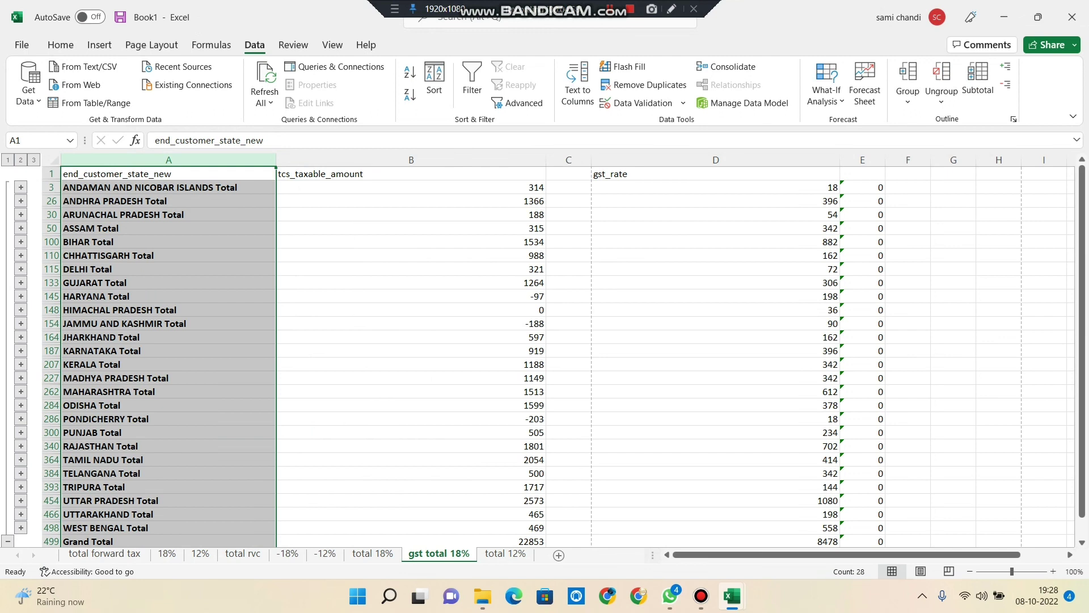
{"action": "left_click_drag", "start_coordinate": [277, 160], "coordinate": [181, 160]}
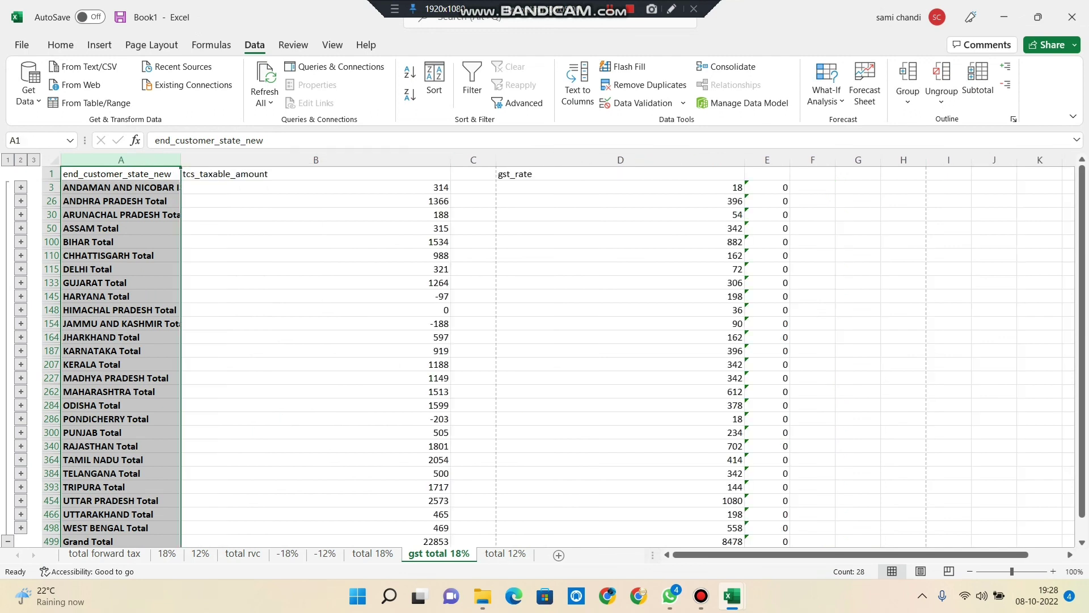
{"action": "left_click", "coordinate": [255, 160]}
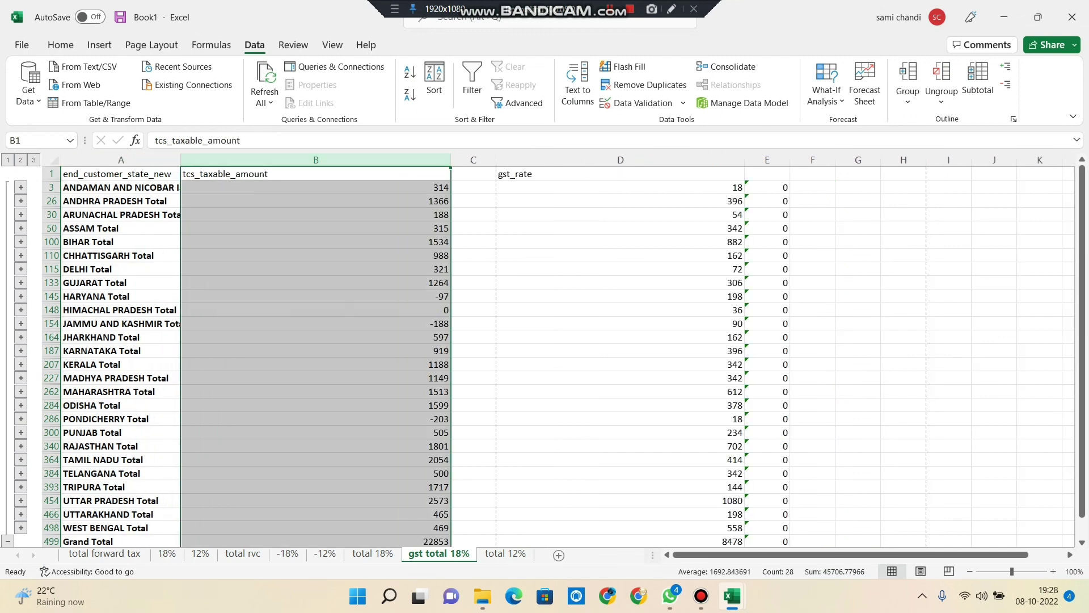
{"action": "left_click_drag", "start_coordinate": [451, 160], "coordinate": [303, 160]}
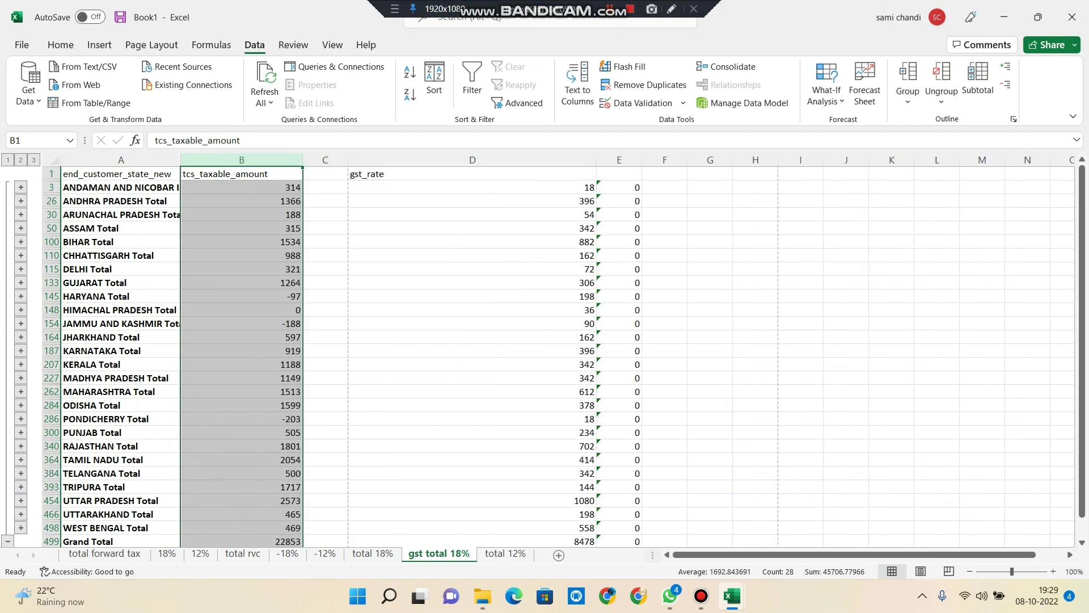
{"action": "left_click_drag", "start_coordinate": [303, 160], "coordinate": [230, 160]}
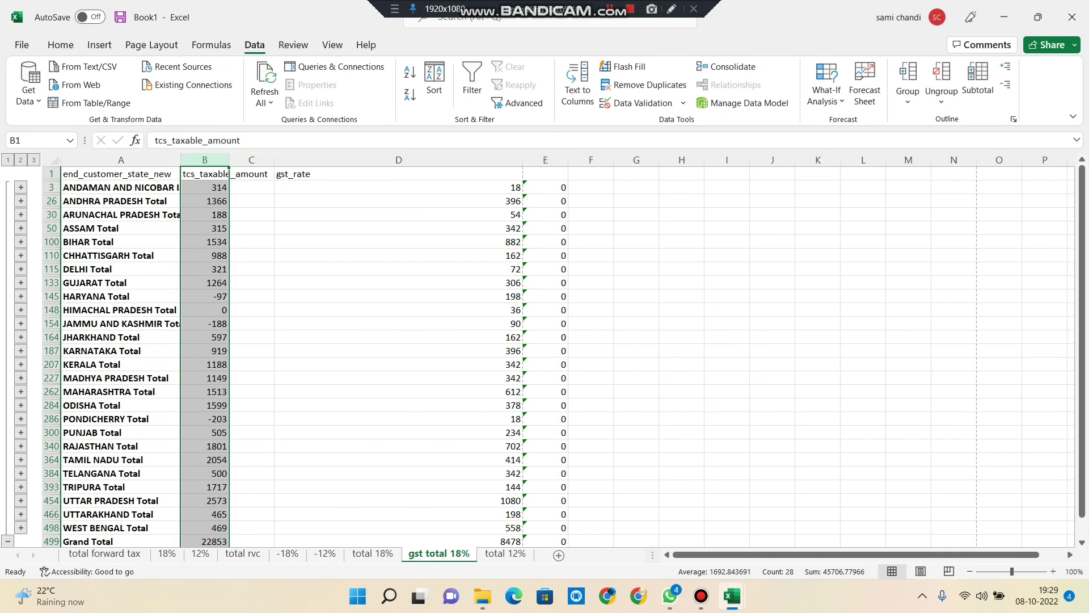
{"action": "left_click", "coordinate": [681, 282]}
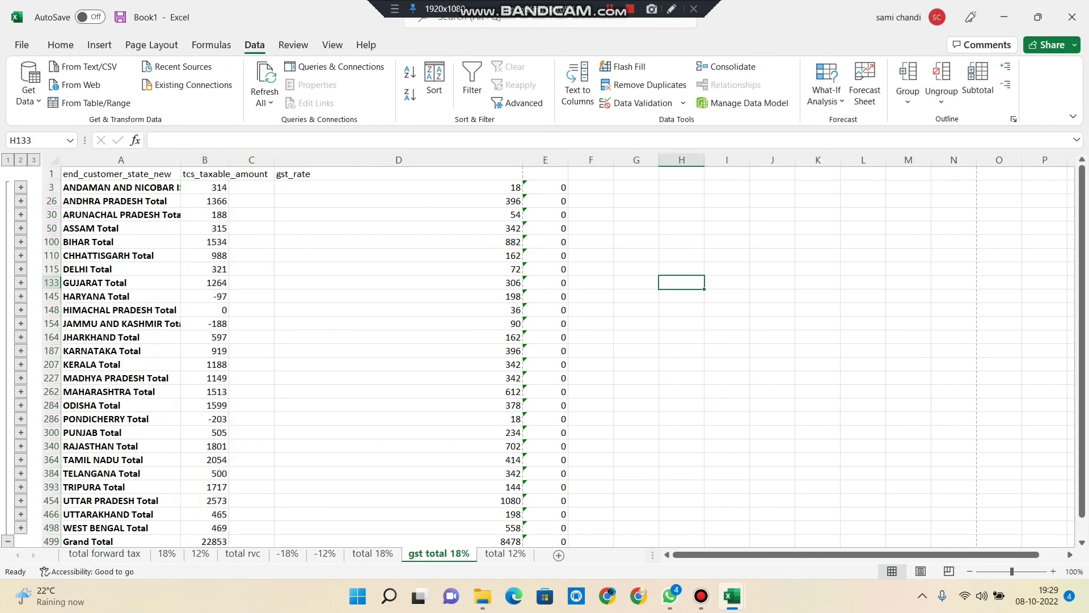
Step: Preview the printout of the narrowed columns, check its pages, and return to the sheet
{"action": "left_click", "coordinate": [22, 45]}
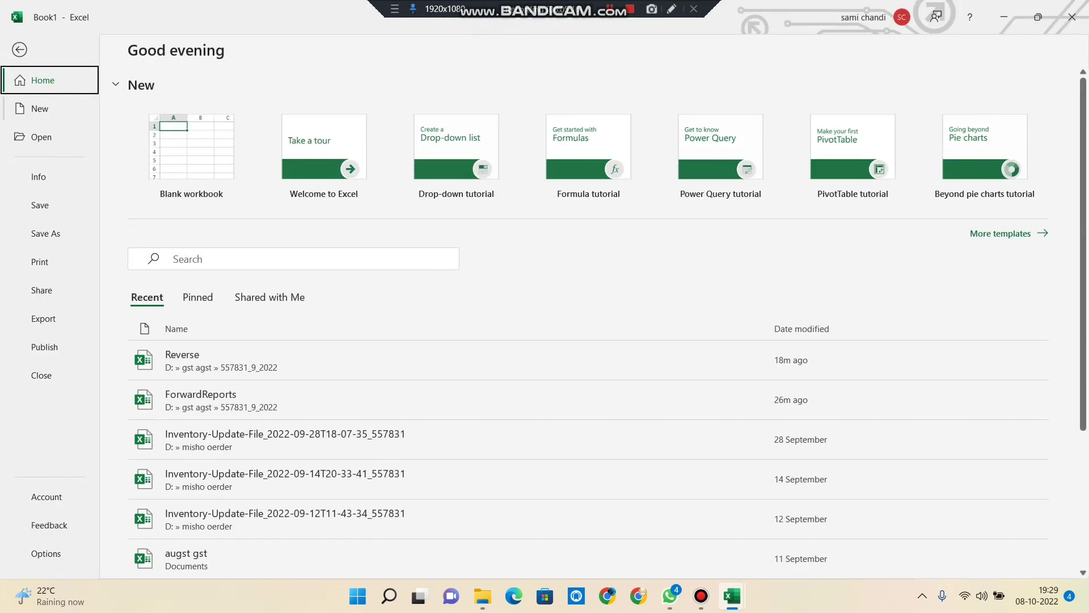
{"action": "key", "text": "ctrl+p"}
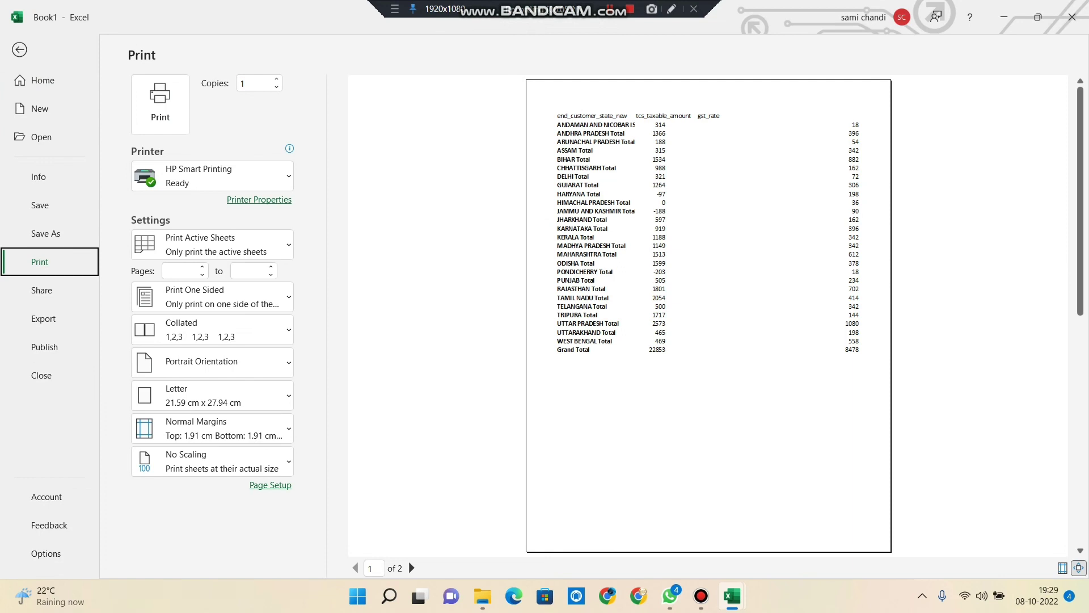
{"action": "scroll", "coordinate": [708, 316], "scroll_direction": "down", "scroll_amount": 1}
{"action": "scroll", "coordinate": [708, 316], "scroll_direction": "up", "scroll_amount": 1}
{"action": "scroll", "coordinate": [708, 316], "scroll_direction": "down", "scroll_amount": 1}
{"action": "scroll", "coordinate": [708, 316], "scroll_direction": "up", "scroll_amount": 1}
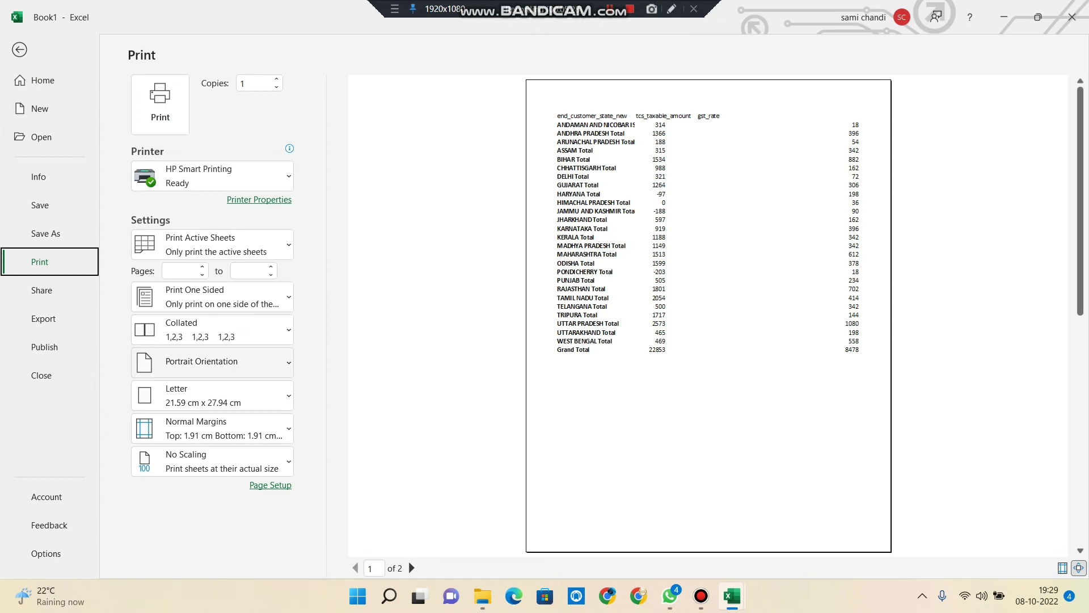
{"action": "left_click", "coordinate": [19, 49]}
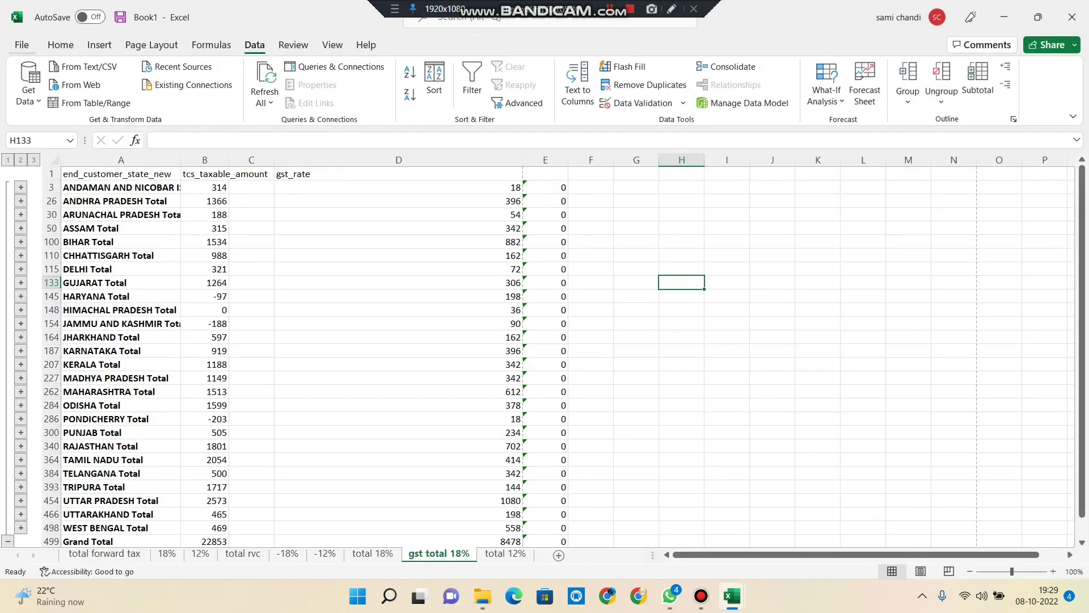
Step: Clear the zero subtotals in column E and the whole gst_rate column D
{"action": "left_click", "coordinate": [545, 160]}
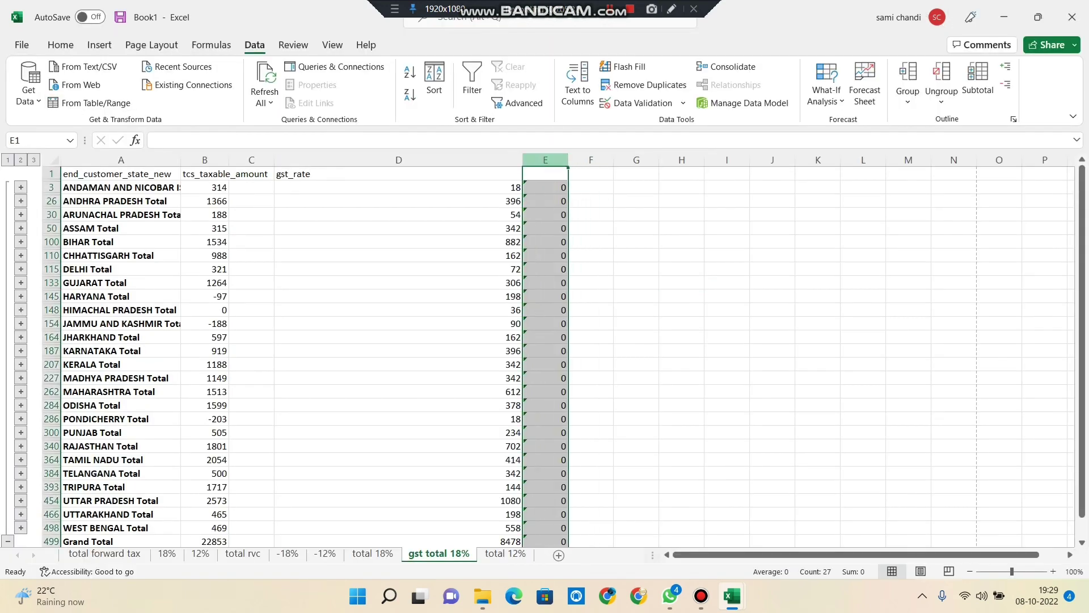
{"action": "key", "text": "Delete"}
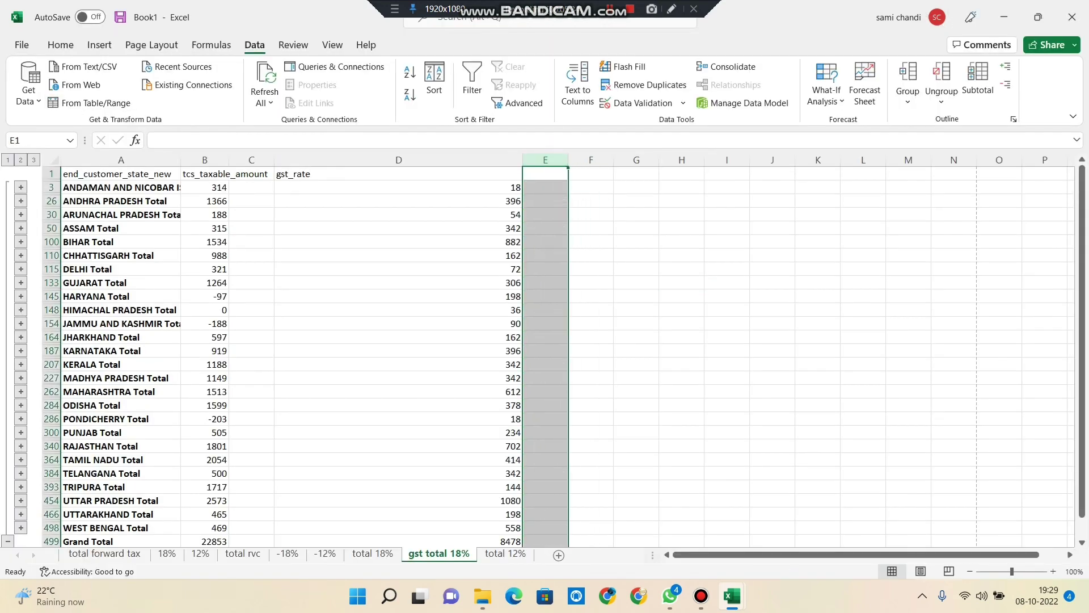
{"action": "left_click", "coordinate": [398, 160]}
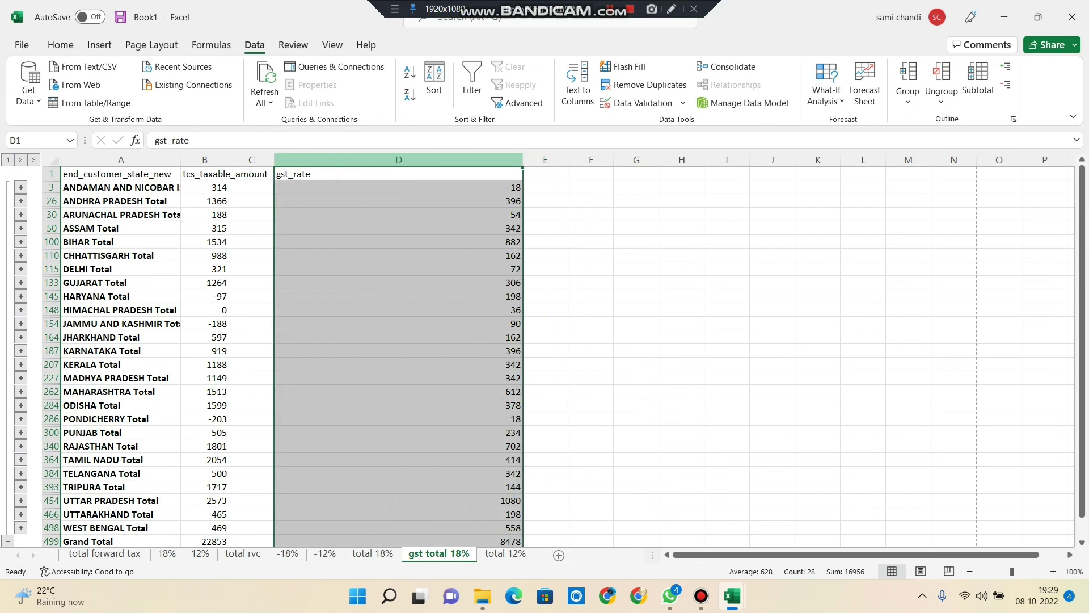
{"action": "key", "text": "Delete"}
{"action": "left_click", "coordinate": [636, 269]}
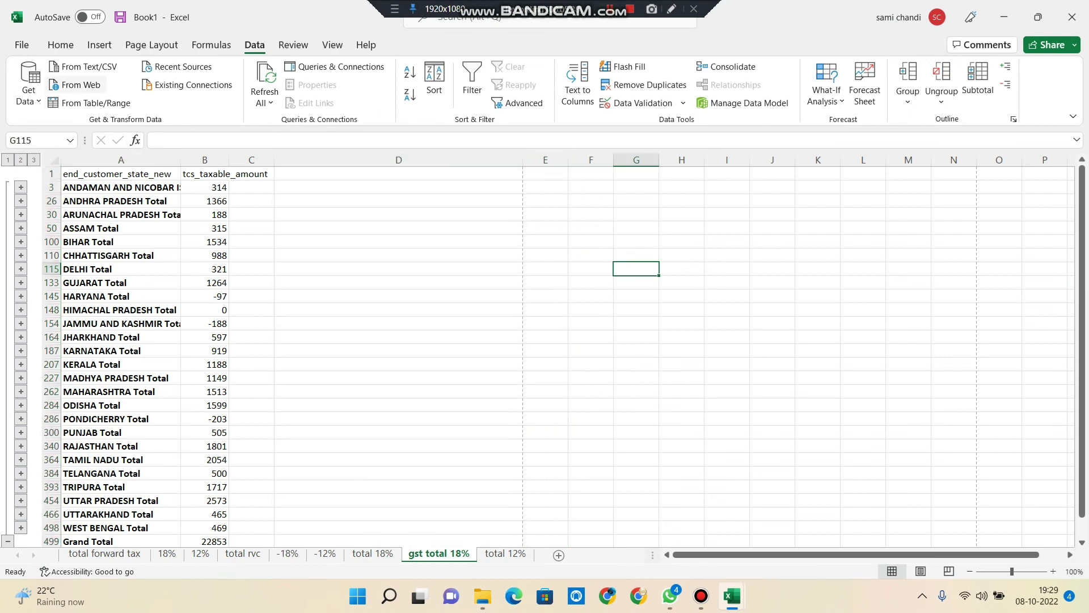
{"action": "left_click", "coordinate": [22, 44]}
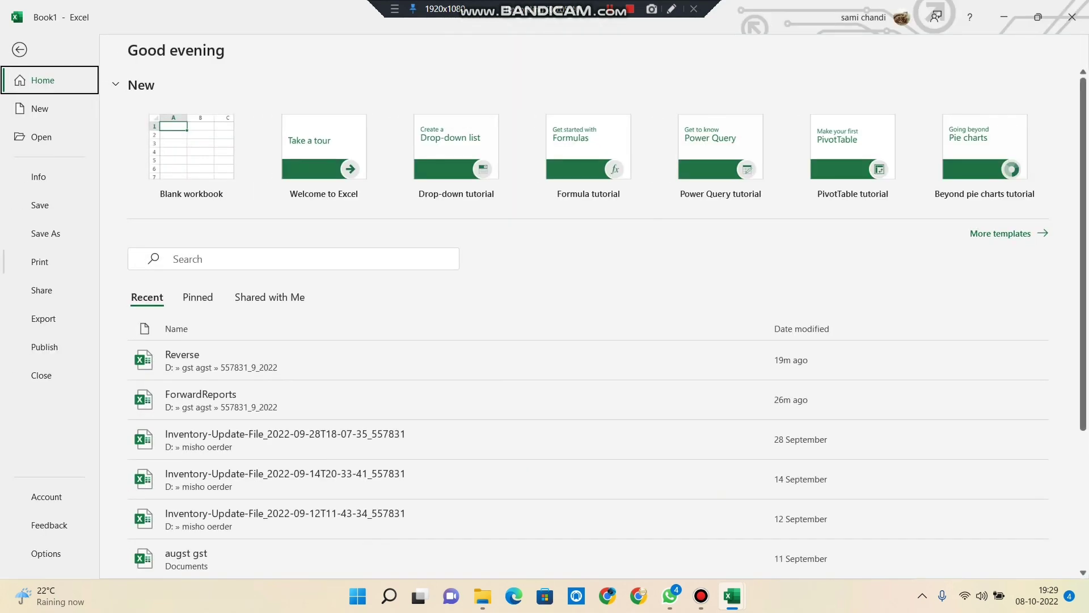
{"action": "left_click", "coordinate": [39, 262]}
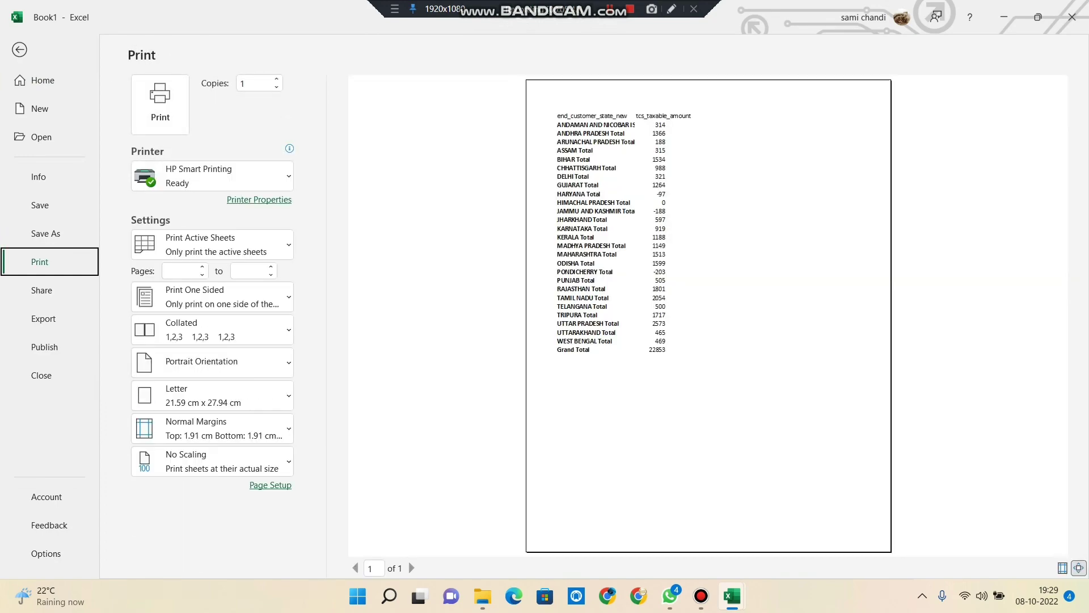
{"action": "left_click", "coordinate": [160, 105]}
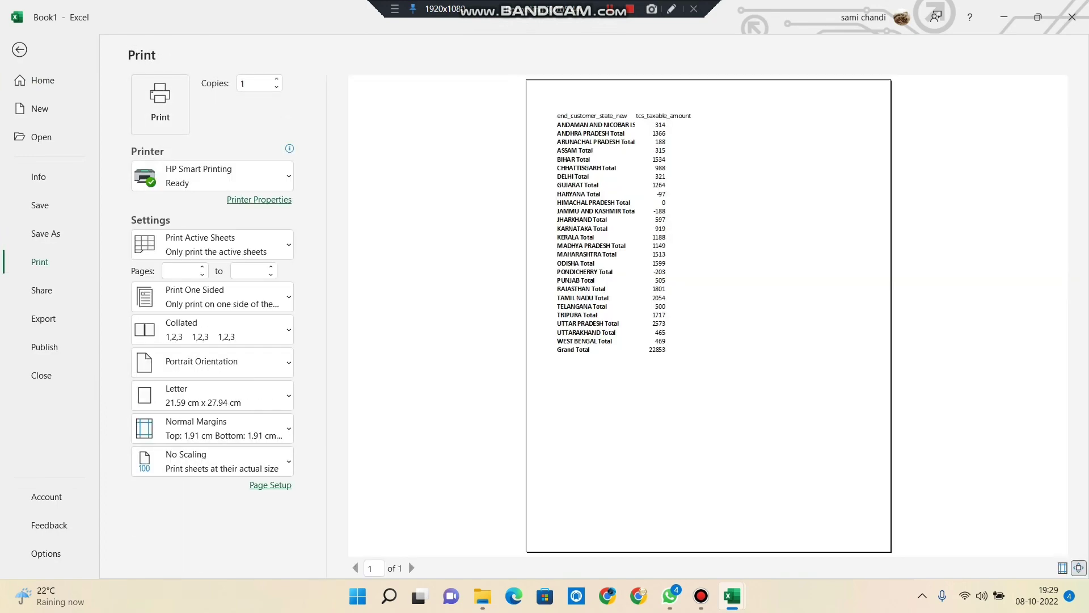
{"action": "key", "text": "Return"}
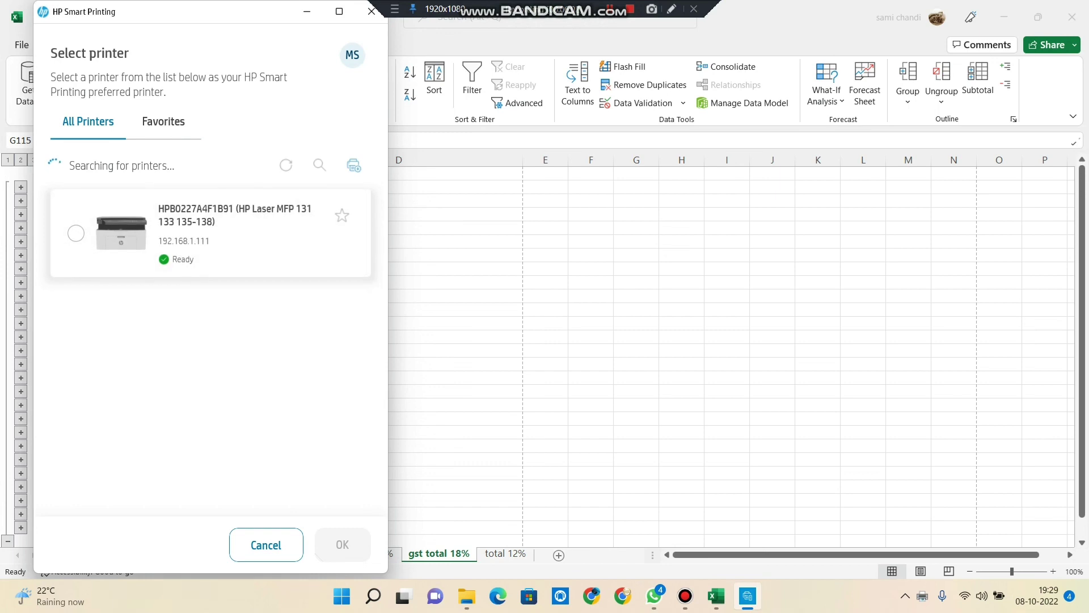
{"action": "left_click", "coordinate": [76, 234]}
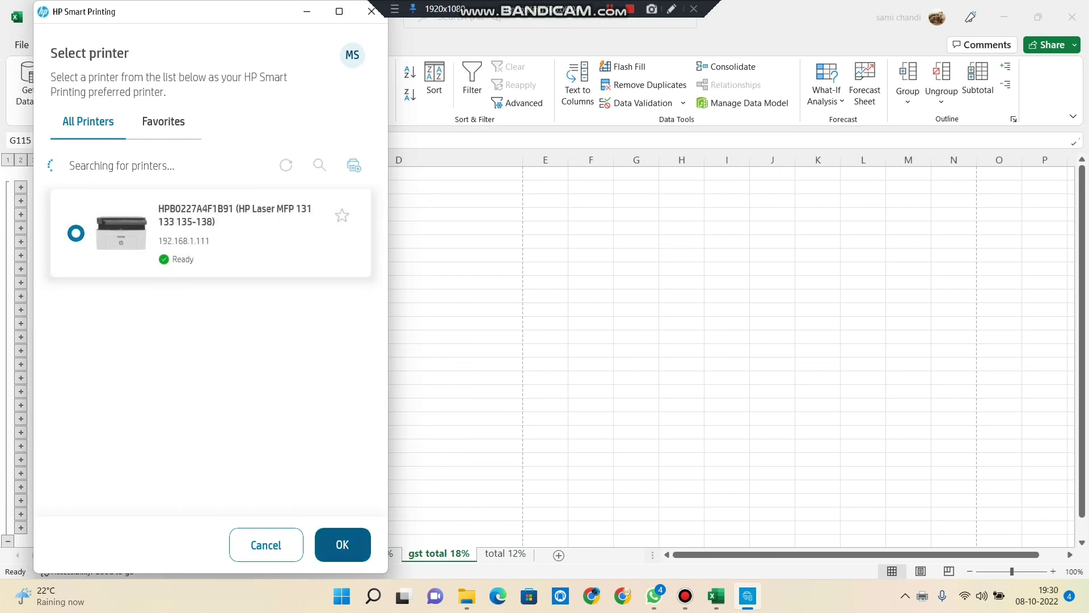
{"action": "left_click", "coordinate": [342, 544]}
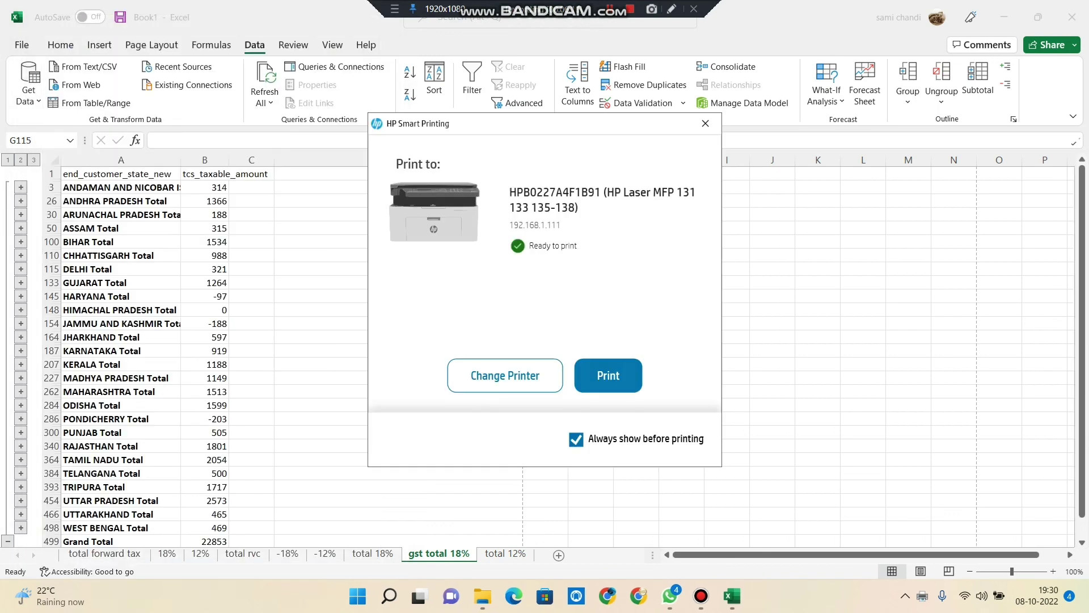
{"action": "left_click", "coordinate": [608, 375]}
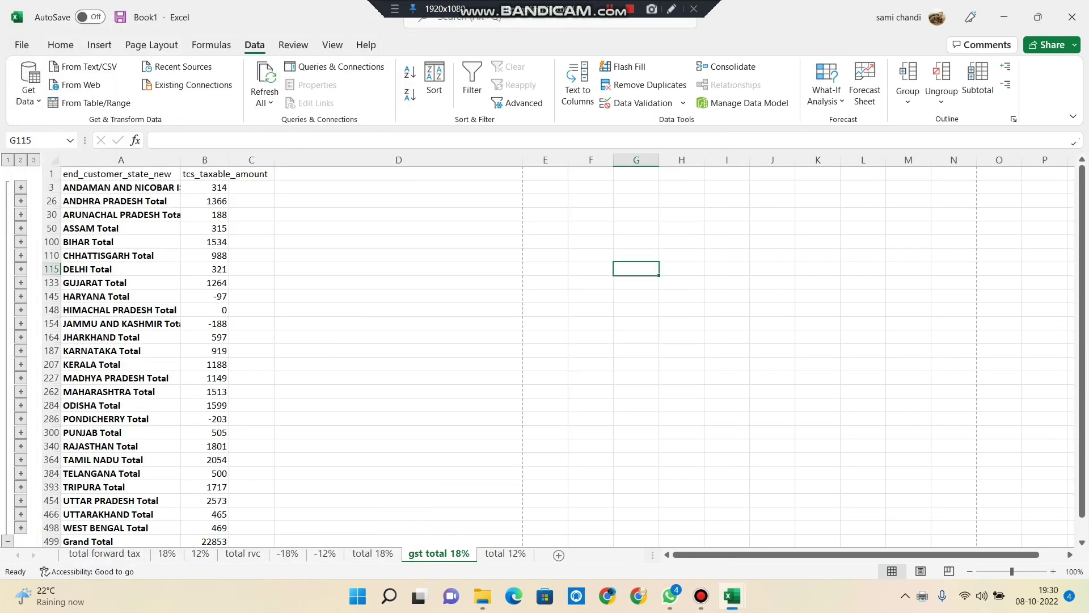
Step: Copy the filtered 12% return rows from the -12% sheet and go back to the total 12% sheet
{"action": "key", "text": "ctrl+Page_Down"}
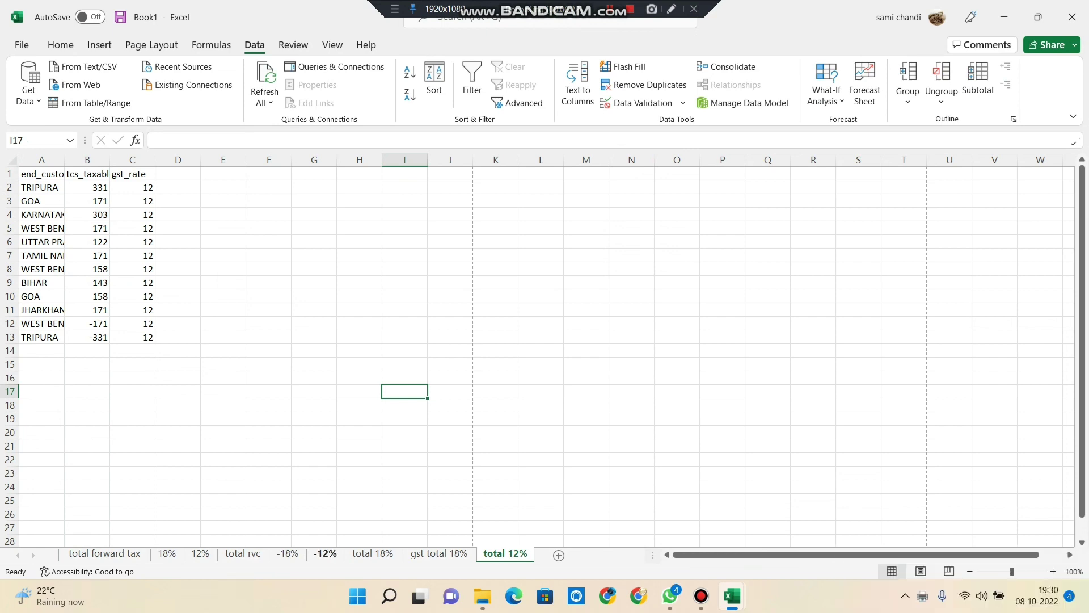
{"action": "left_click", "coordinate": [325, 554]}
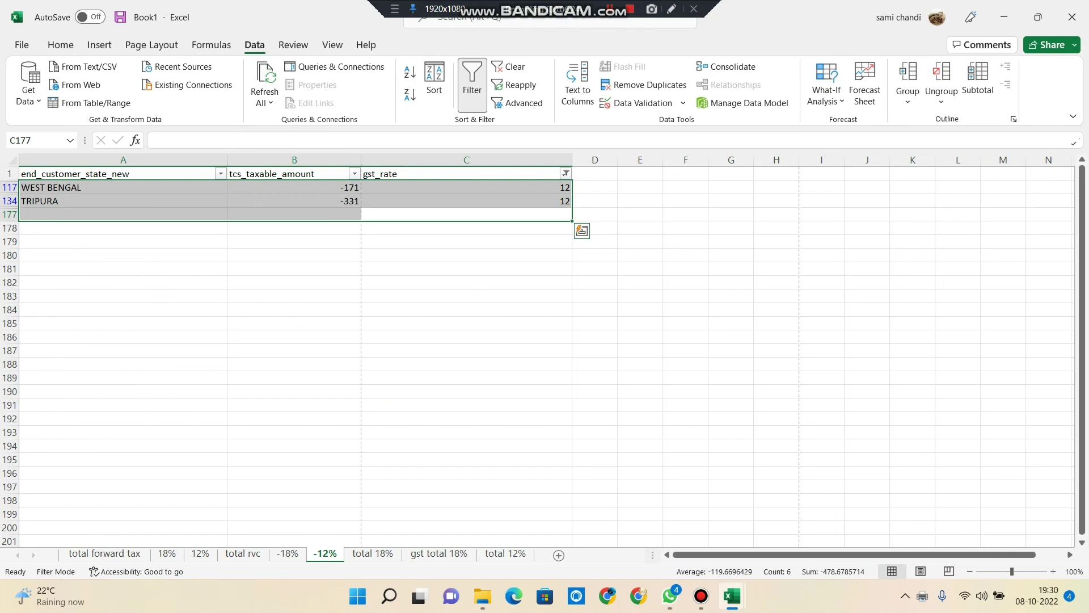
{"action": "right_click", "coordinate": [57, 201]}
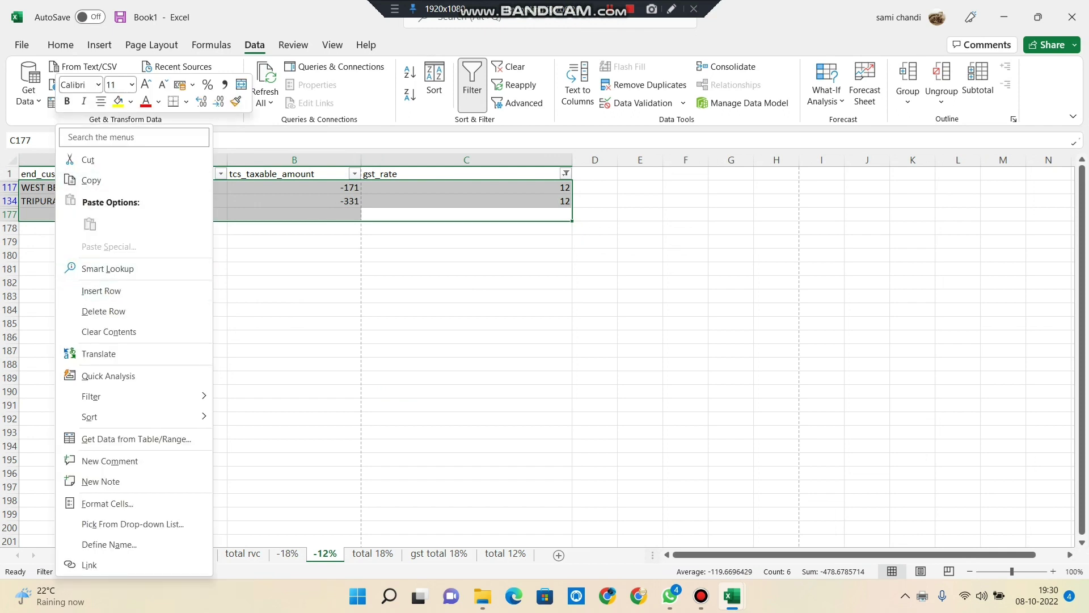
{"action": "left_click", "coordinate": [91, 180]}
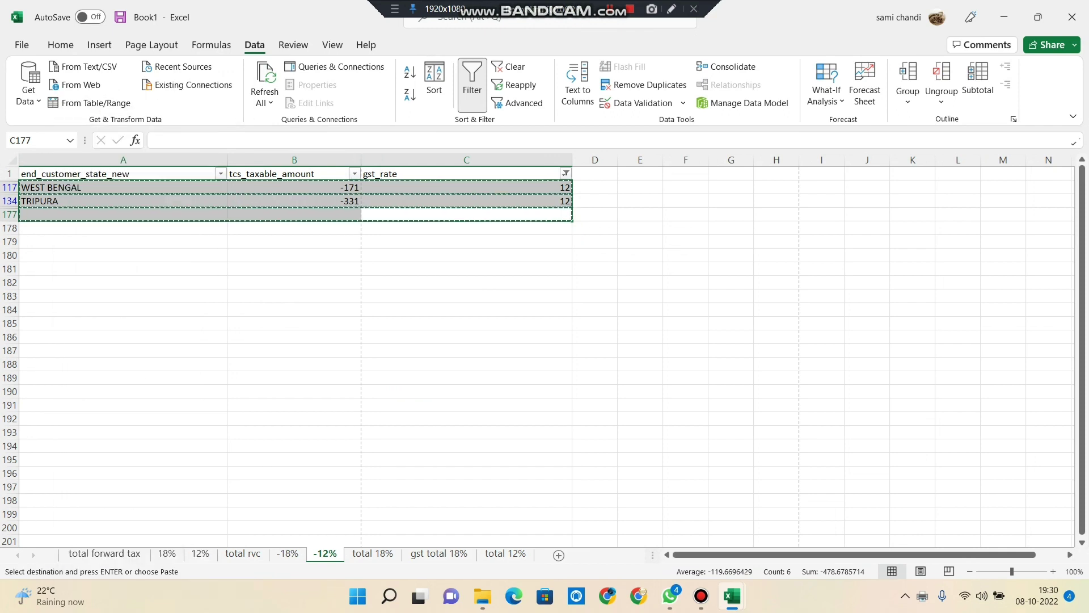
{"action": "left_click", "coordinate": [506, 554]}
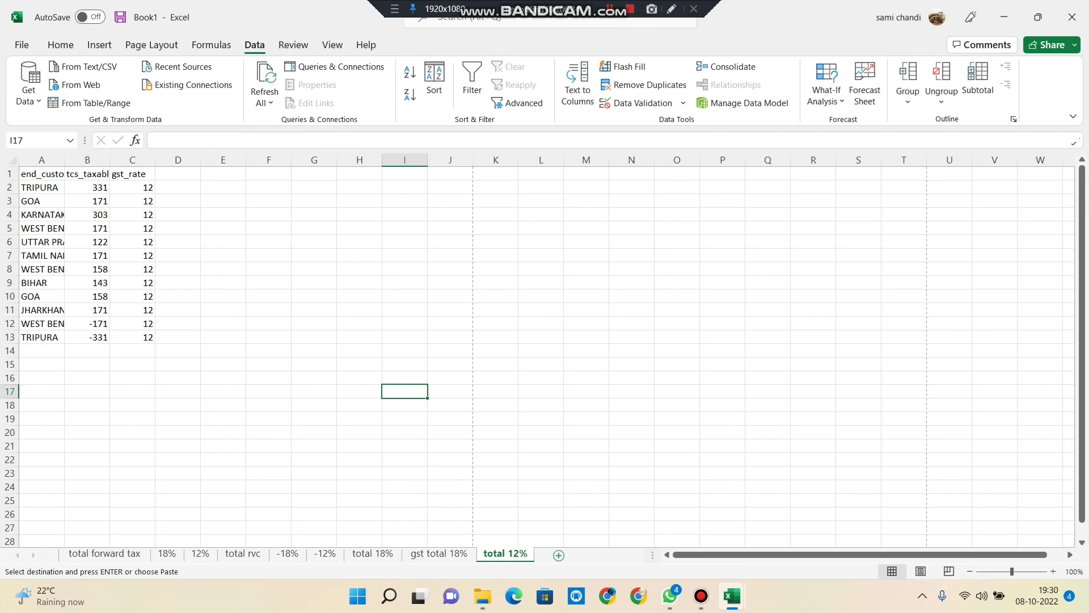
Step: Add a new sheet after total 12% and name it total gst 12%
{"action": "left_click", "coordinate": [559, 555]}
{"action": "right_click", "coordinate": [558, 555]}
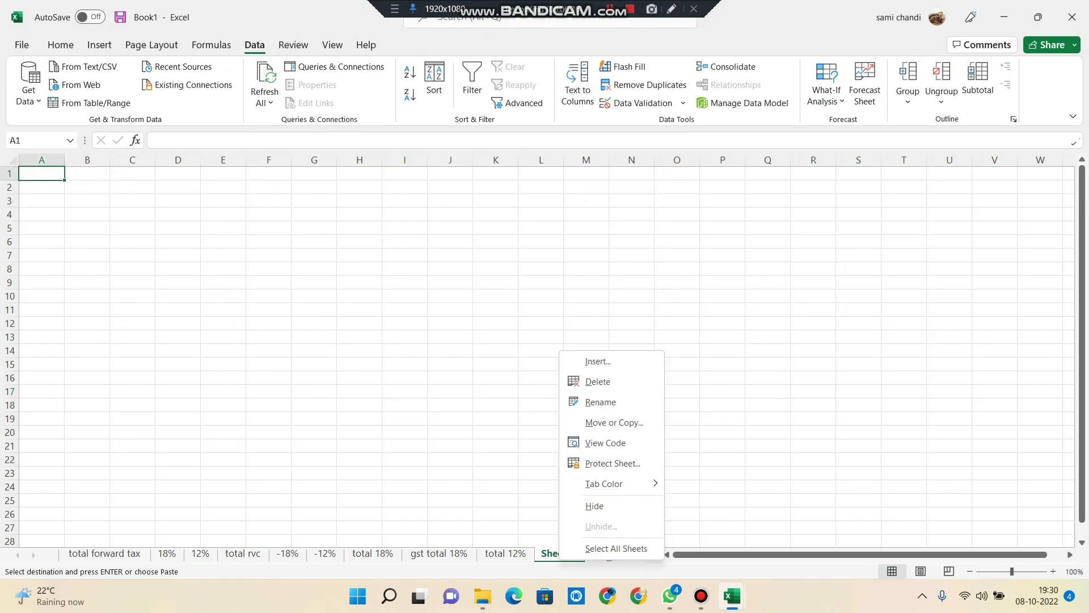
{"action": "left_click", "coordinate": [590, 402]}
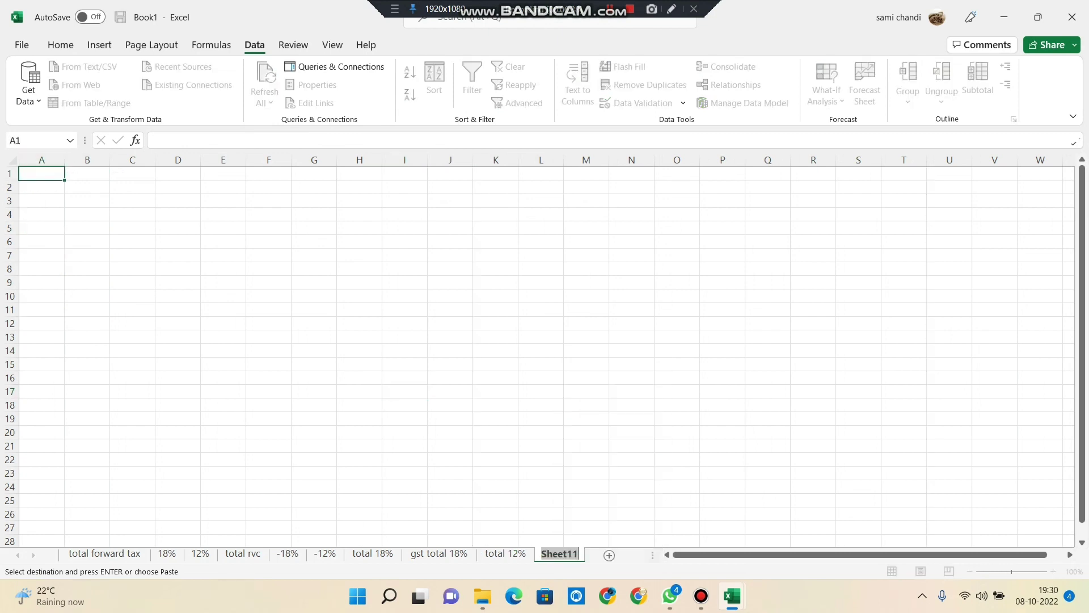
{"action": "type", "text": "tota"}
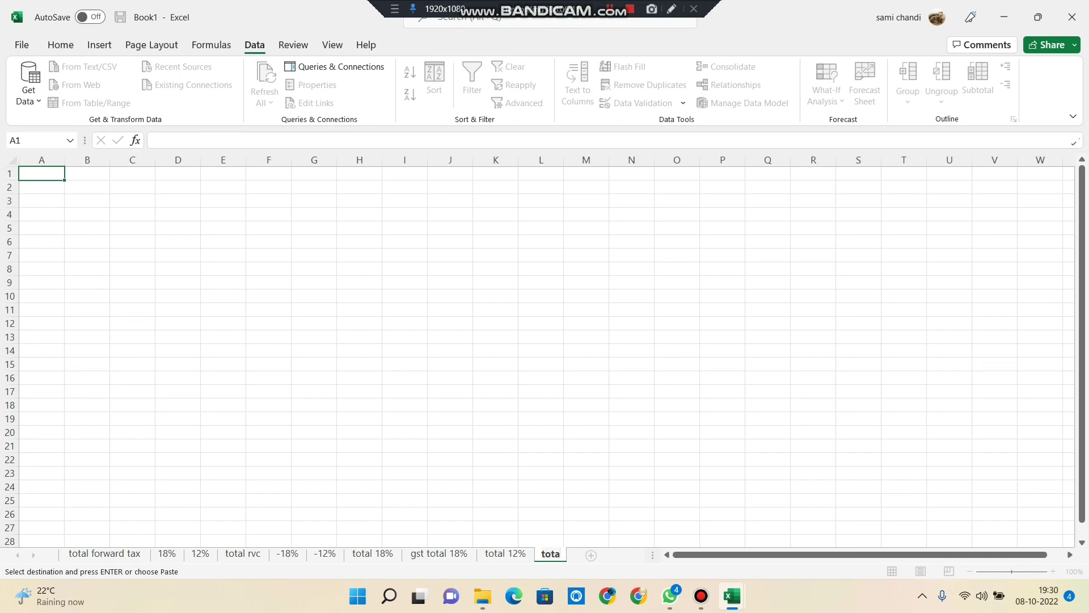
{"action": "type", "text": "l gst 12%"}
{"action": "key", "text": "Return"}
{"action": "left_click", "coordinate": [586, 405]}
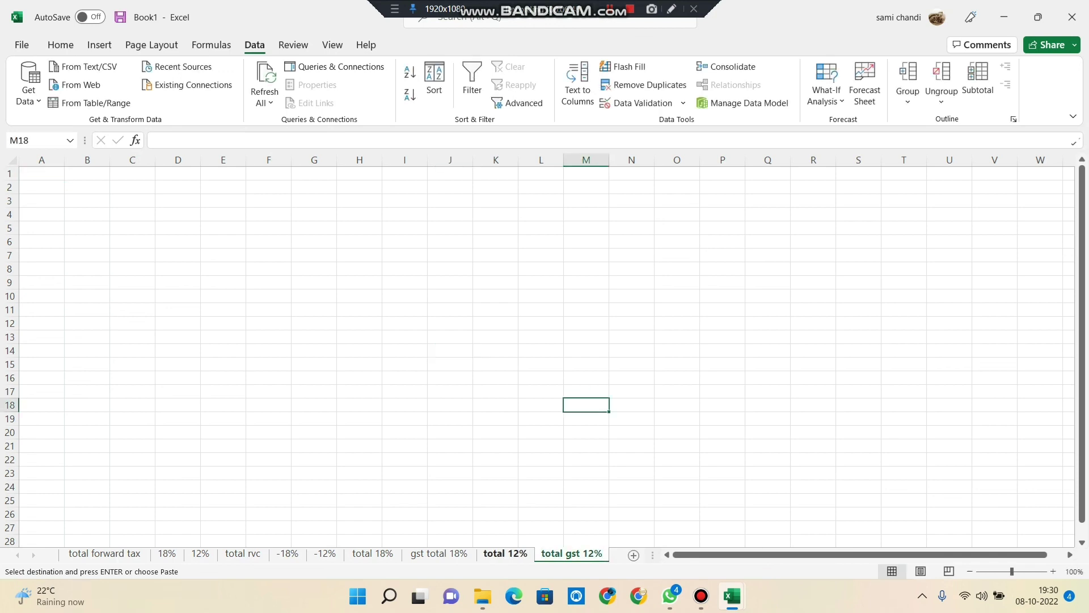
Step: Copy the range A1:D13 from the total 12% sheet into total gst 12%, starting at cell A1
{"action": "left_click", "coordinate": [506, 553]}
{"action": "left_click_drag", "start_coordinate": [87, 378], "coordinate": [41, 174]}
{"action": "key", "text": "ctrl+v"}
{"action": "left_click", "coordinate": [178, 187]}
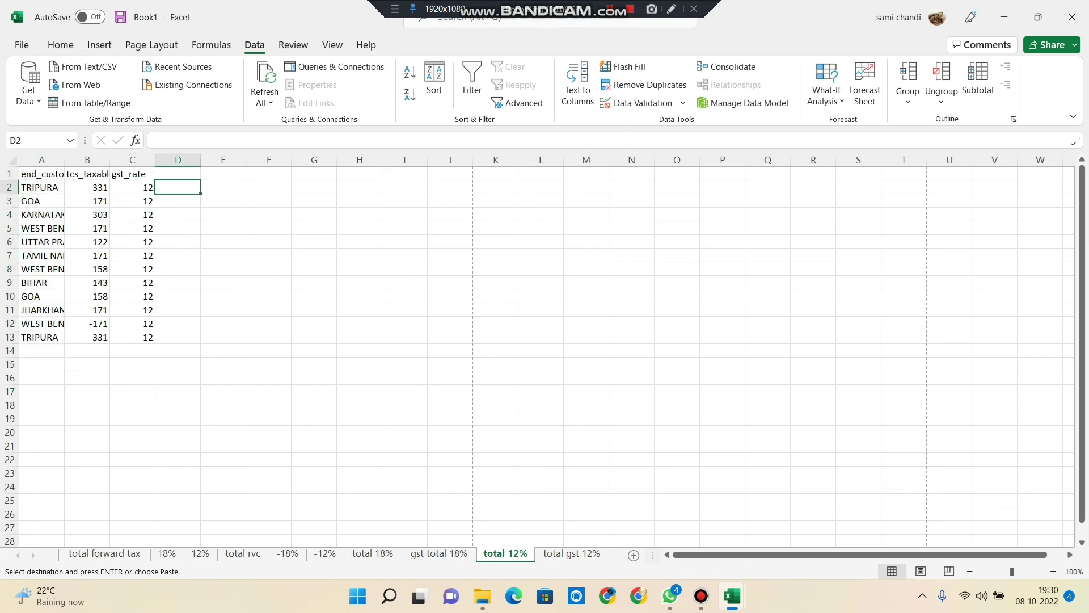
{"action": "left_click_drag", "start_coordinate": [178, 174], "coordinate": [41, 337]}
{"action": "right_click", "coordinate": [34, 337]}
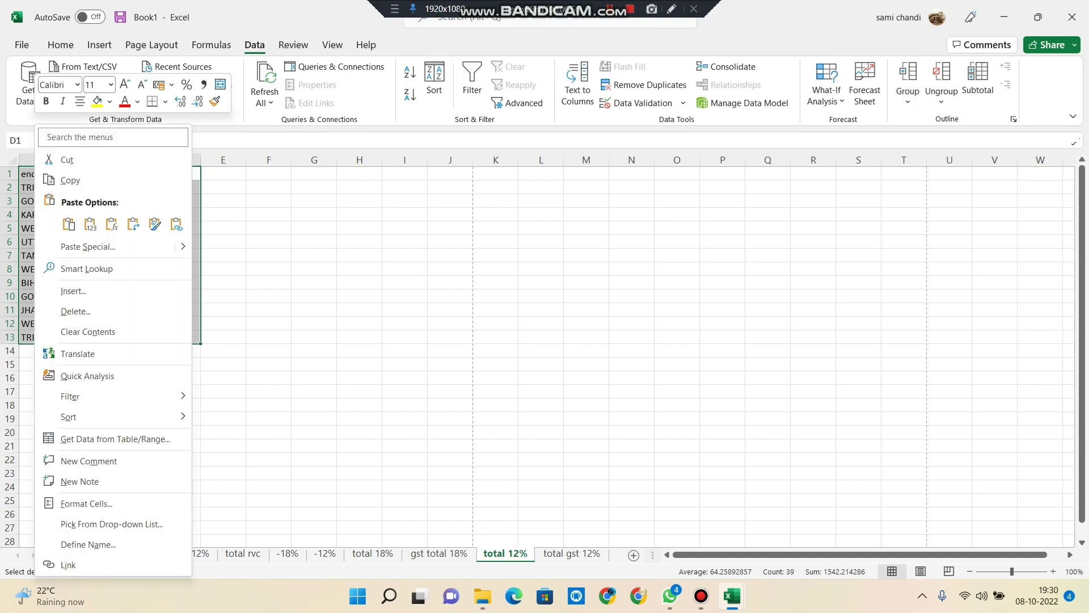
{"action": "left_click", "coordinate": [71, 181]}
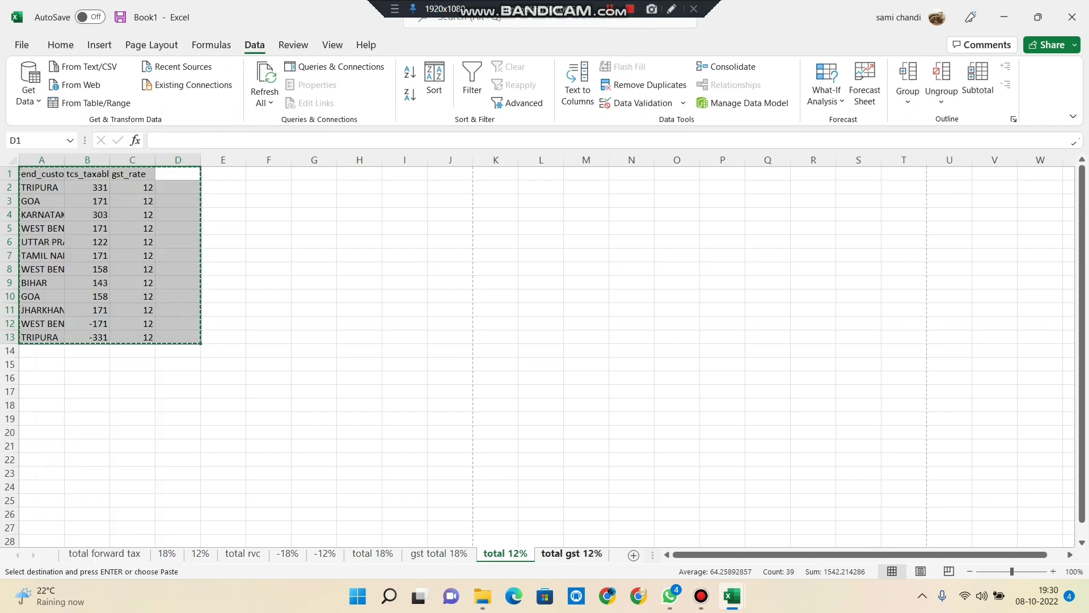
{"action": "left_click", "coordinate": [571, 553]}
{"action": "right_click", "coordinate": [37, 174]}
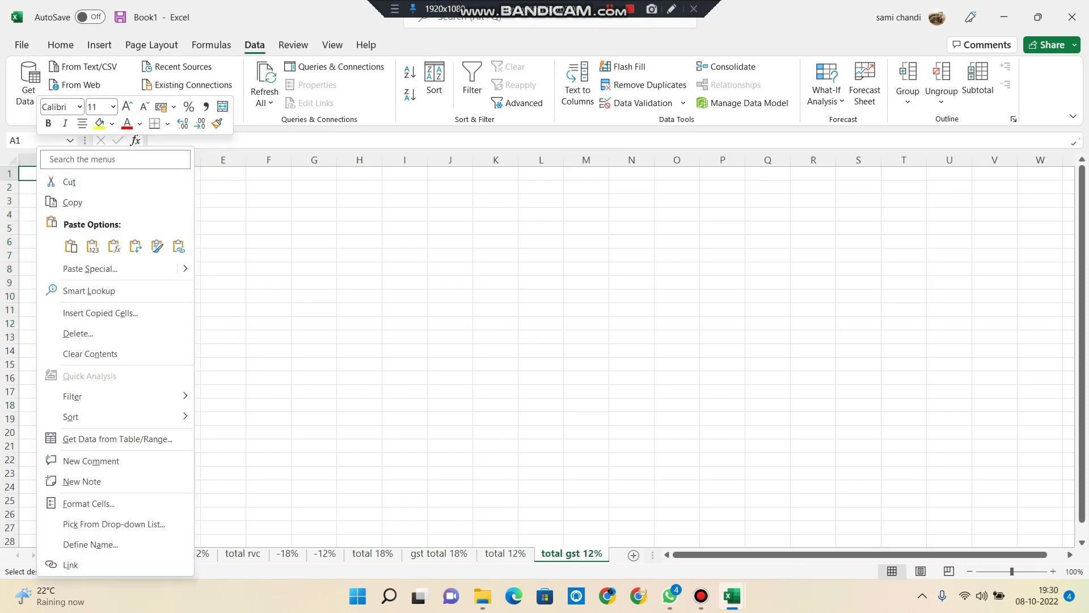
{"action": "left_click", "coordinate": [70, 246]}
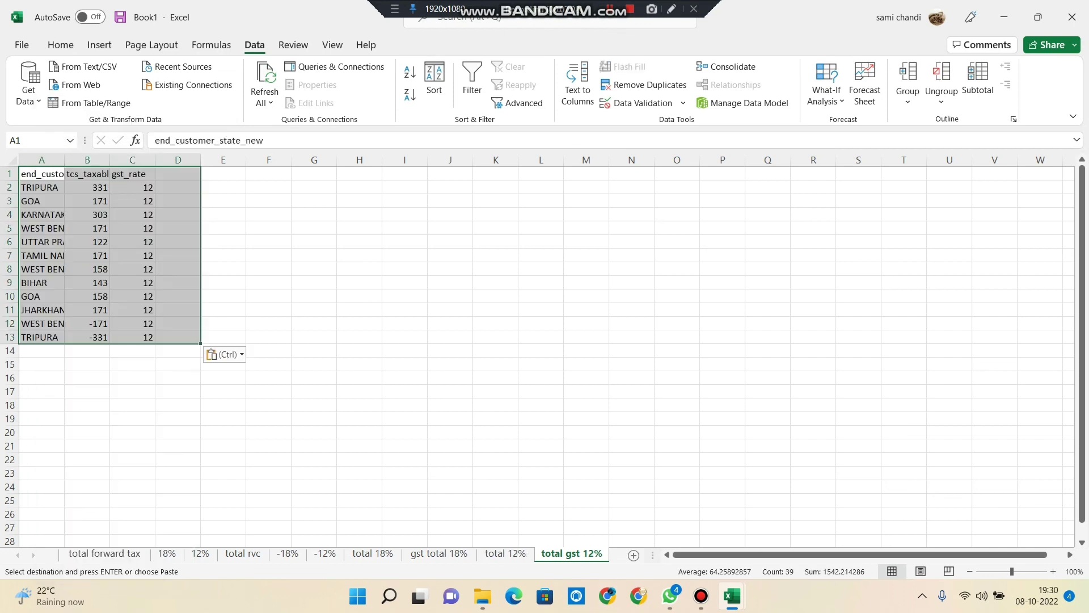
Step: Copy the filtered West Bengal and Tripura return rows from the -12% sheet and paste them at A14 of total gst 12%
{"action": "left_click", "coordinate": [325, 553]}
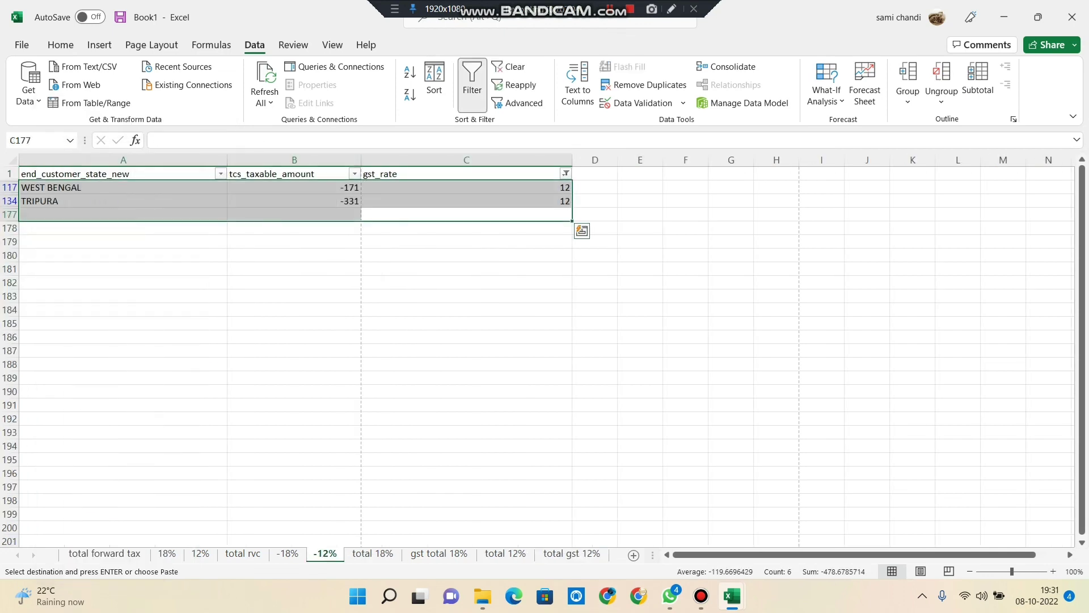
{"action": "right_click", "coordinate": [60, 189]}
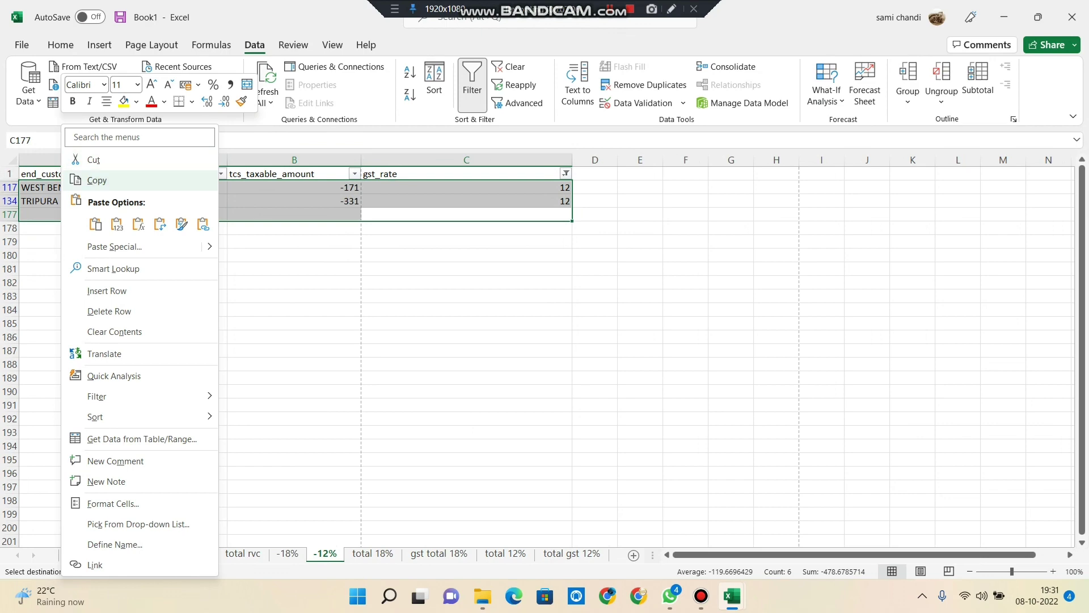
{"action": "left_click", "coordinate": [97, 180]}
{"action": "left_click", "coordinate": [572, 553]}
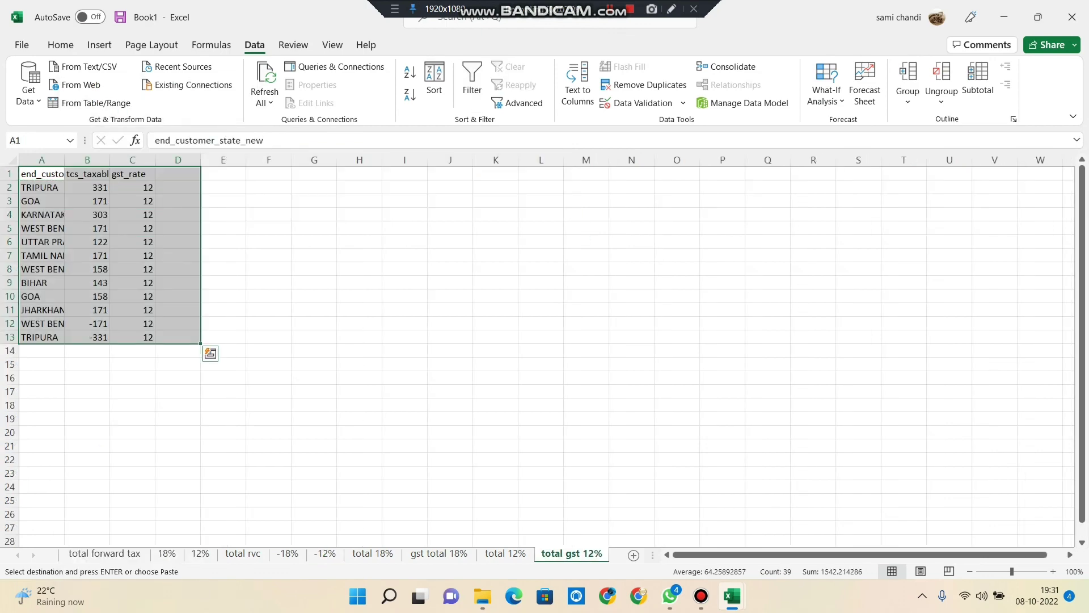
{"action": "left_click", "coordinate": [314, 418]}
{"action": "right_click", "coordinate": [39, 351]}
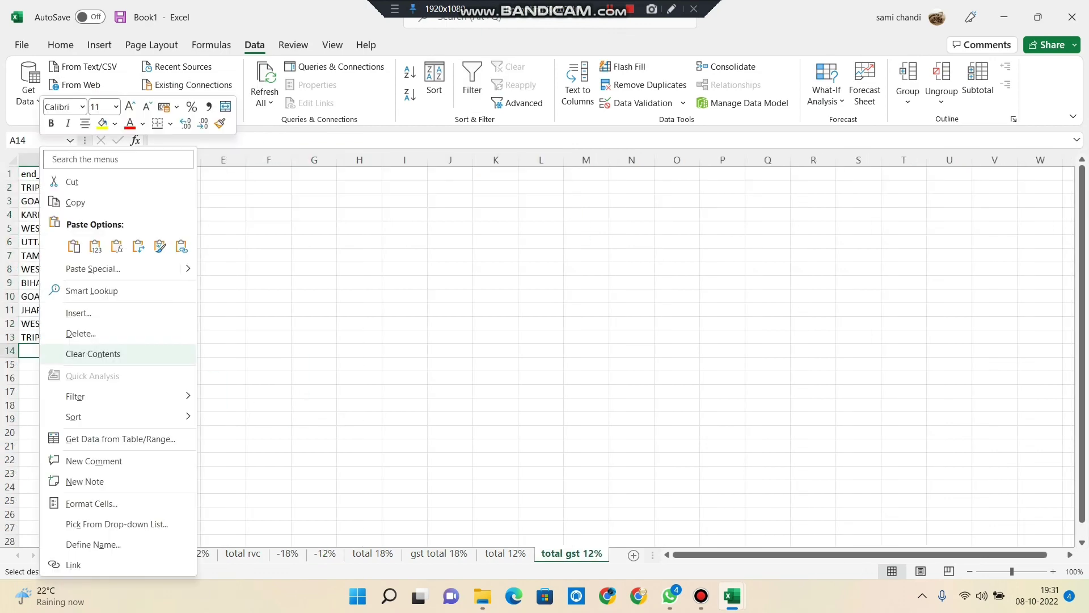
{"action": "left_click", "coordinate": [73, 246]}
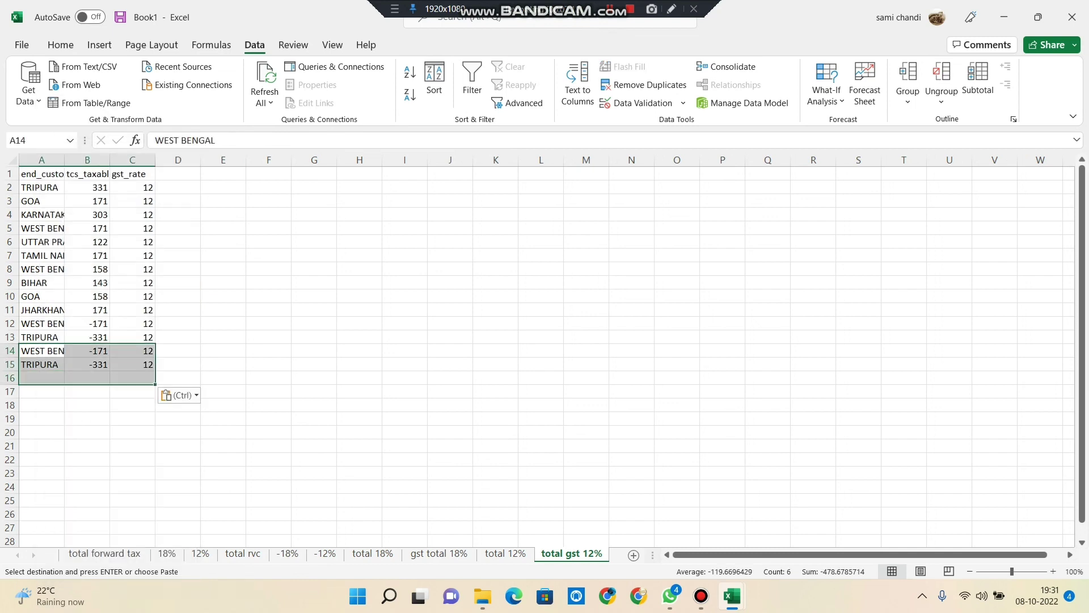
{"action": "left_click", "coordinate": [405, 364]}
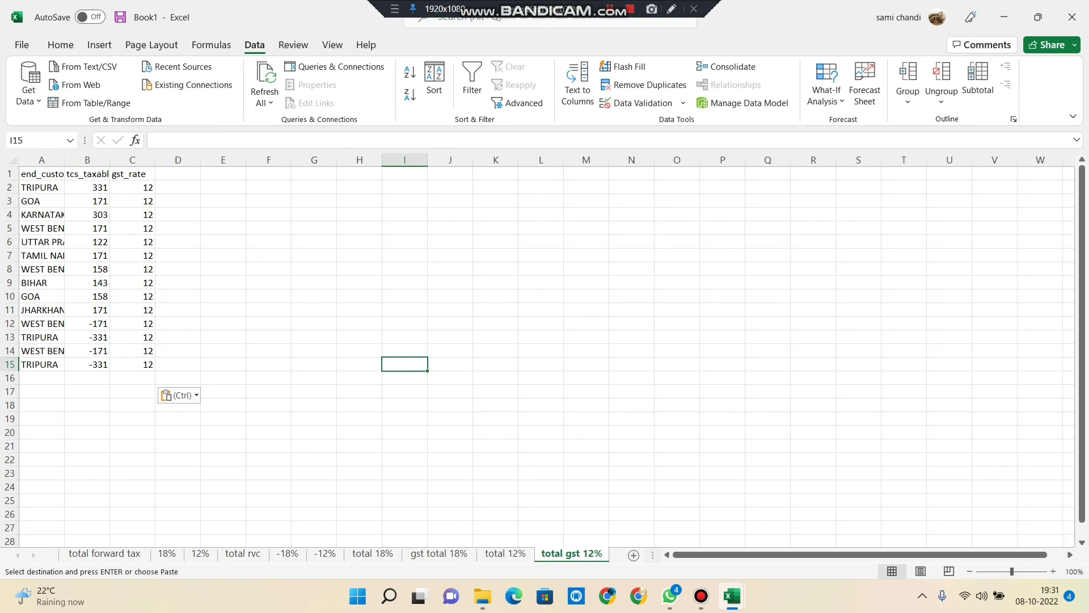
Step: Undo the last paste in total gst 12% and compare its rows with the -12% sheet
{"action": "key", "text": "ctrl+z"}
{"action": "left_click", "coordinate": [360, 405]}
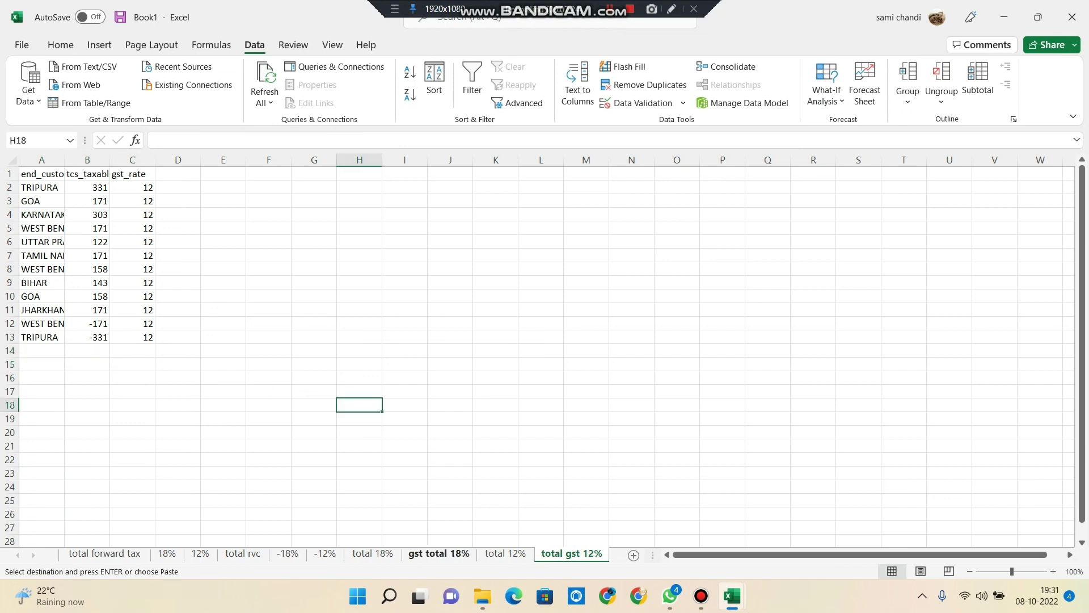
{"action": "left_click", "coordinate": [324, 553]}
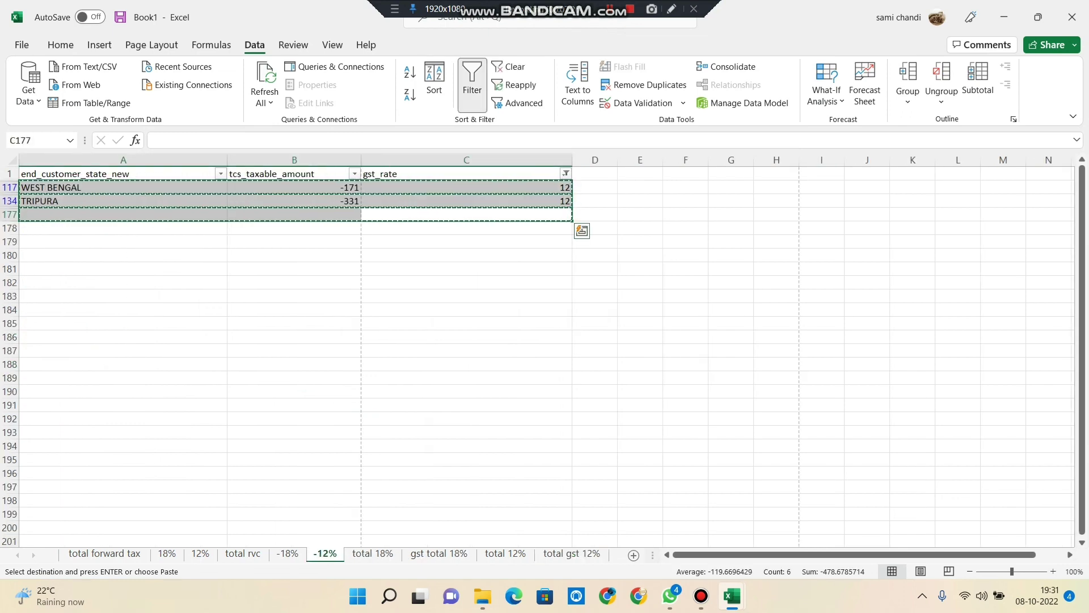
{"action": "left_click", "coordinate": [571, 554]}
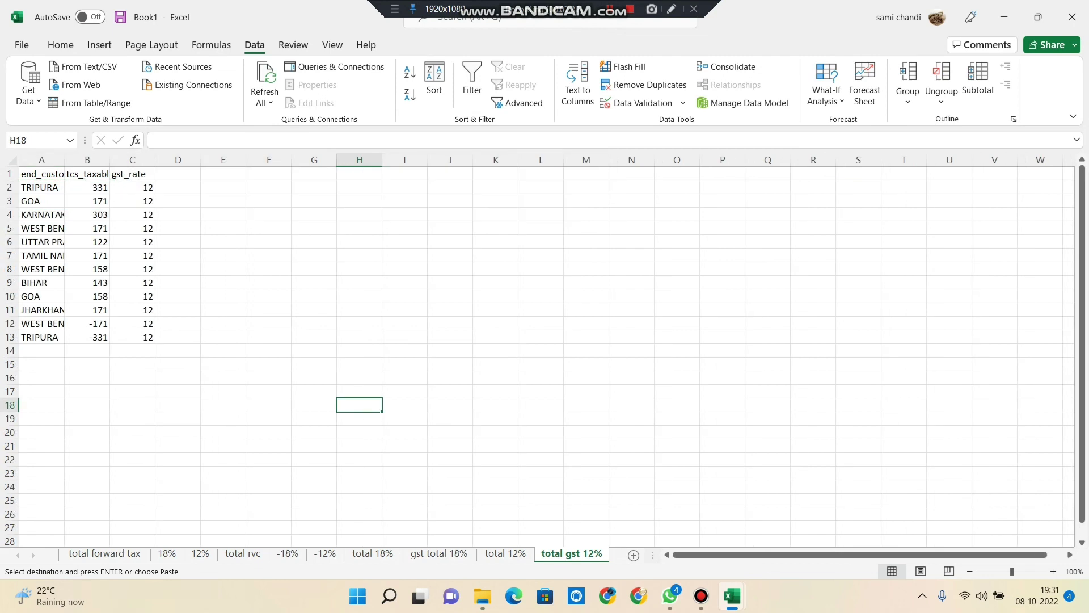
Step: Sort the total gst 12% data A to Z by end_customer_state_new, expanding the selection to the neighbouring columns
{"action": "left_click", "coordinate": [42, 159]}
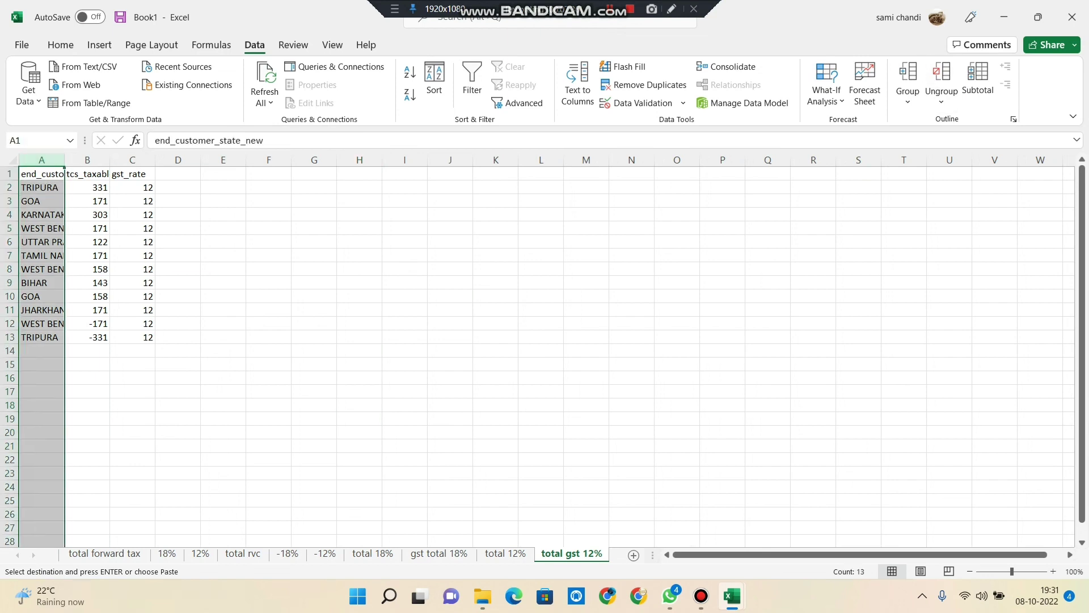
{"action": "left_click", "coordinate": [60, 45]}
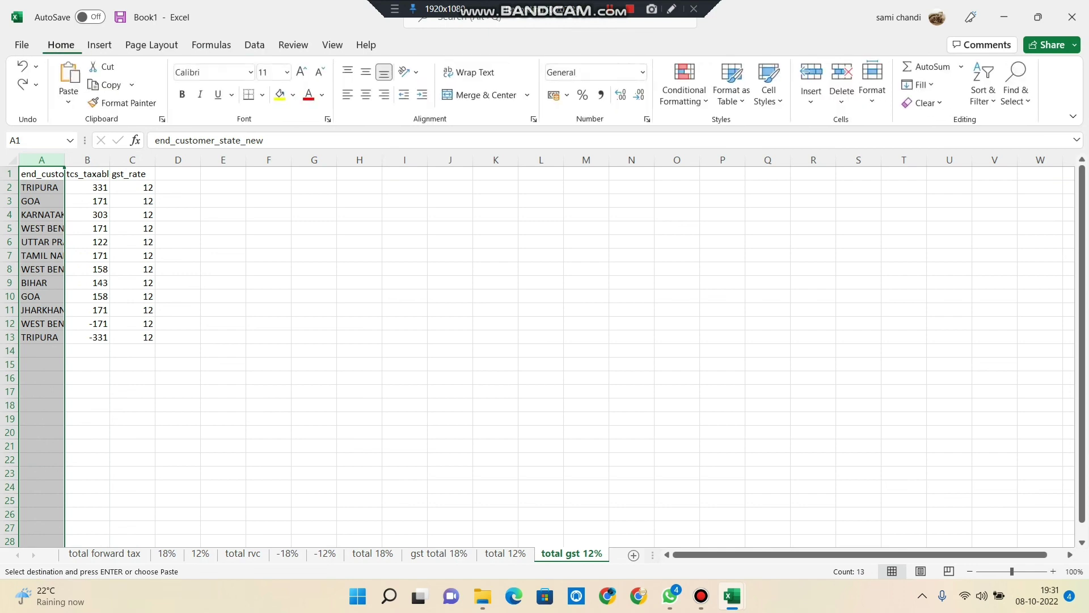
{"action": "left_click", "coordinate": [983, 84]}
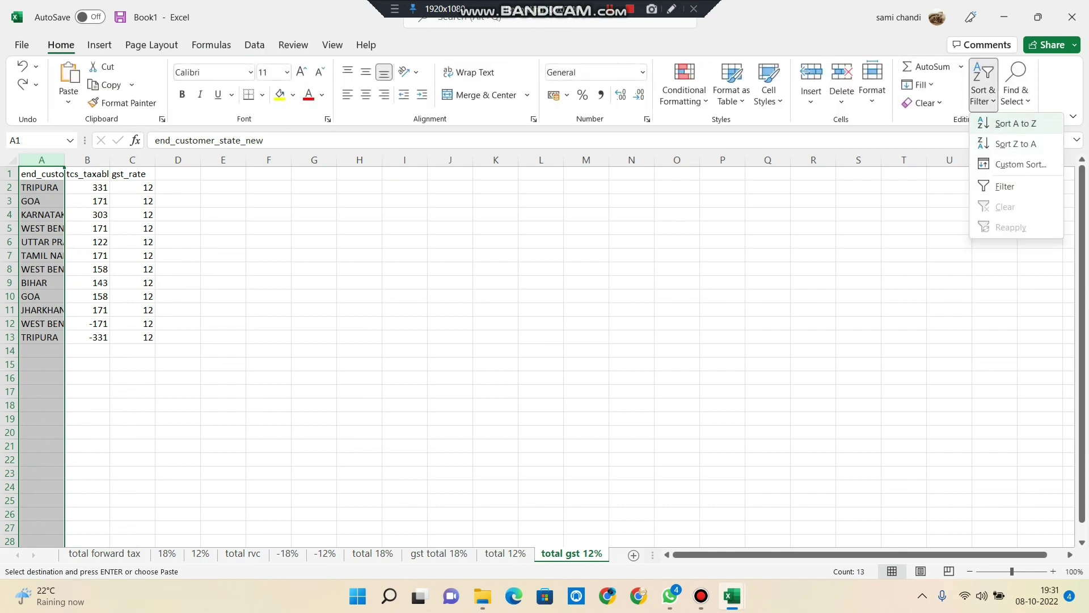
{"action": "left_click", "coordinate": [1015, 123]}
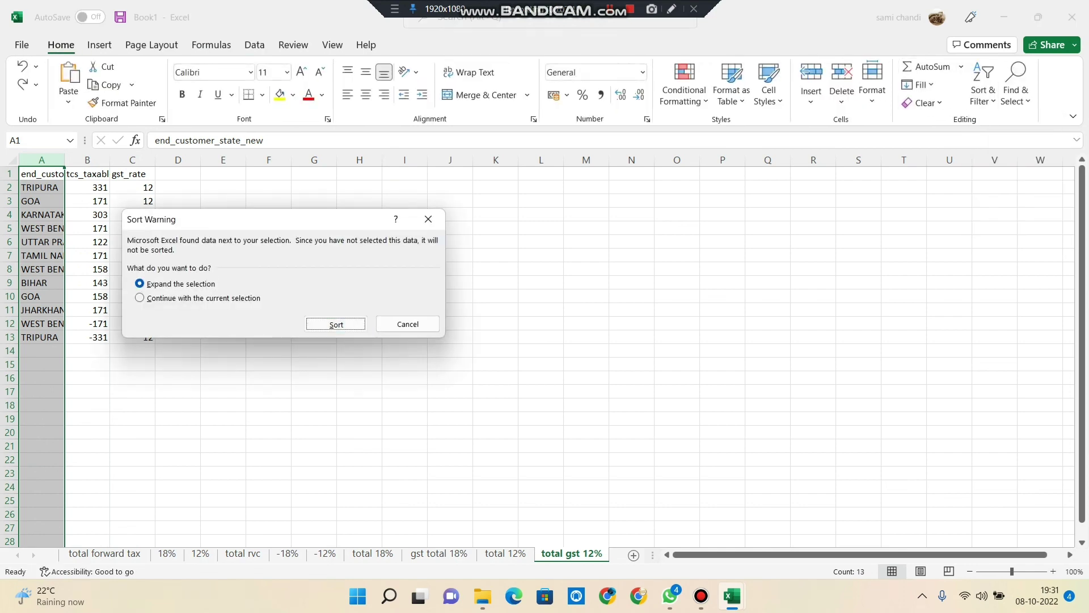
{"action": "key", "text": "Return"}
{"action": "left_click", "coordinate": [313, 391]}
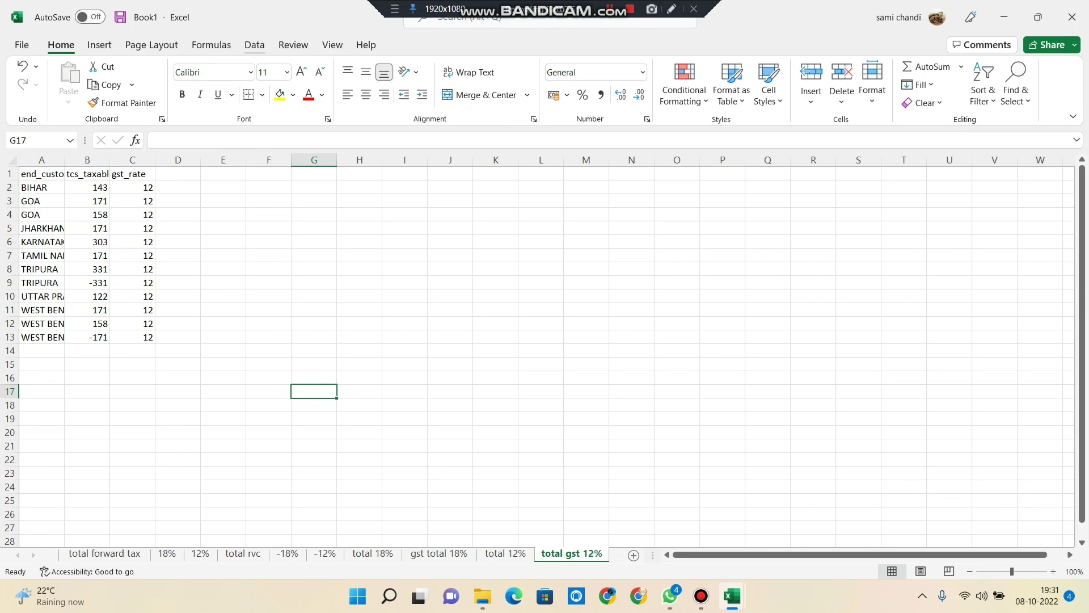
{"action": "left_click", "coordinate": [254, 44]}
{"action": "left_click", "coordinate": [977, 80]}
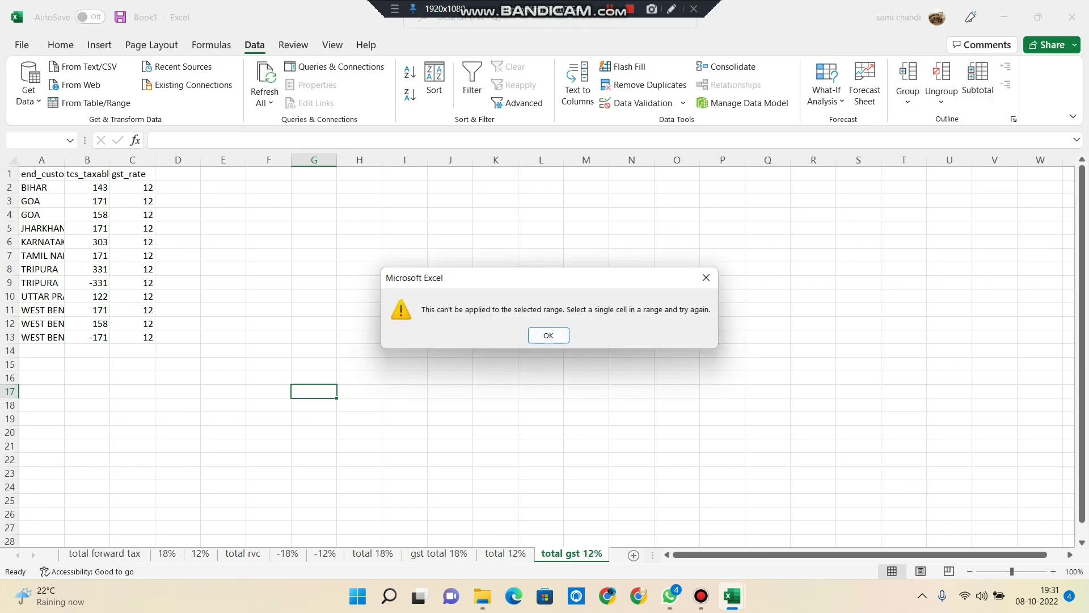
{"action": "left_click", "coordinate": [706, 277]}
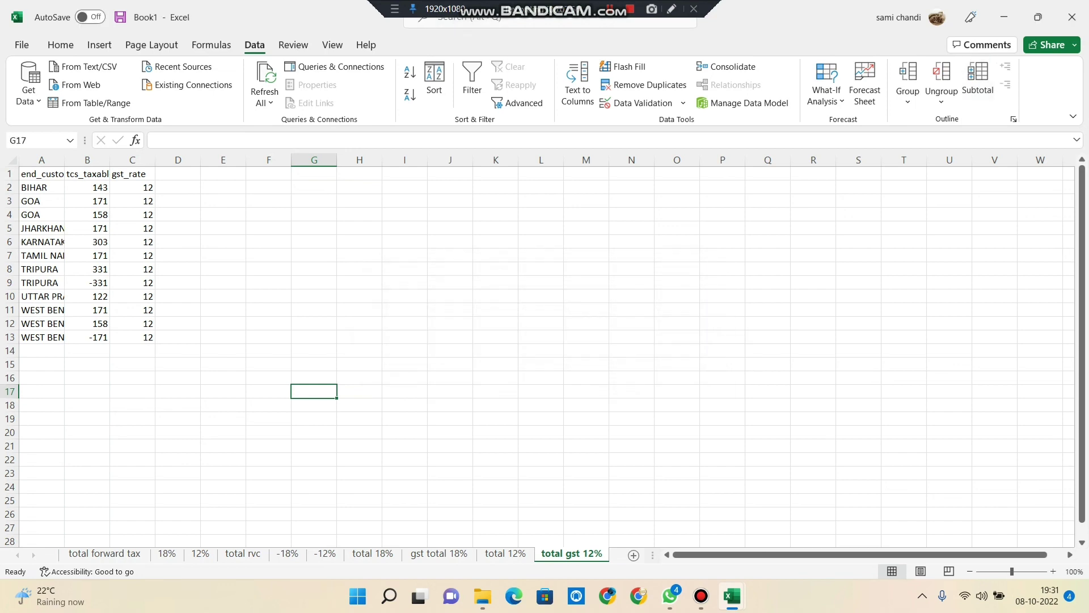
Step: Subtotal A1:D14 with Sum of end_customer_state_new and tcs_taxable_amount at each change in end_customer_state_new, and collapse the outline to level 2
{"action": "left_click_drag", "start_coordinate": [178, 174], "coordinate": [40, 350]}
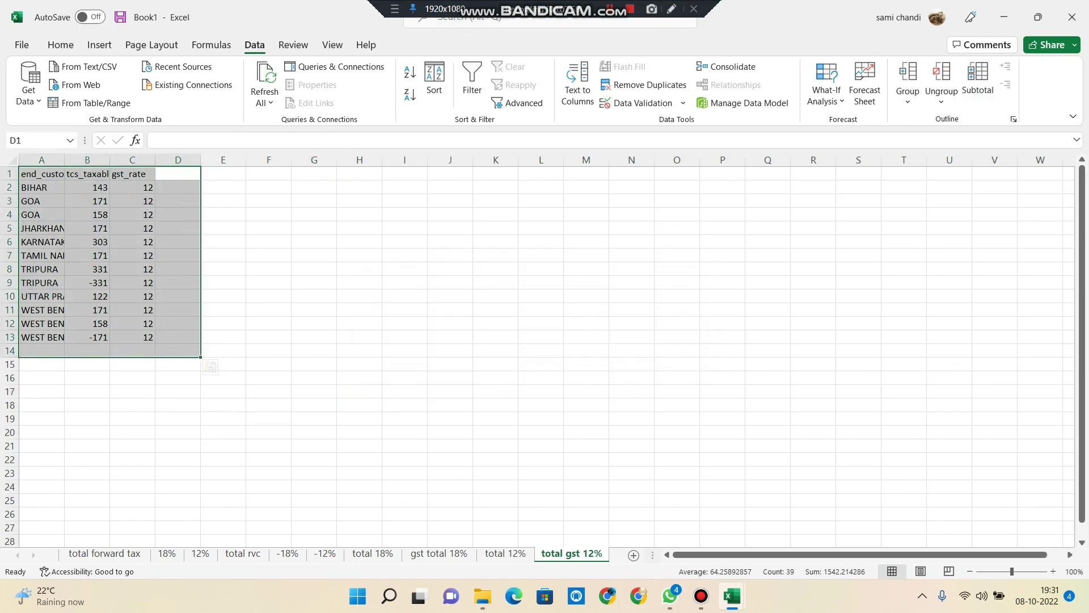
{"action": "left_click", "coordinate": [978, 79]}
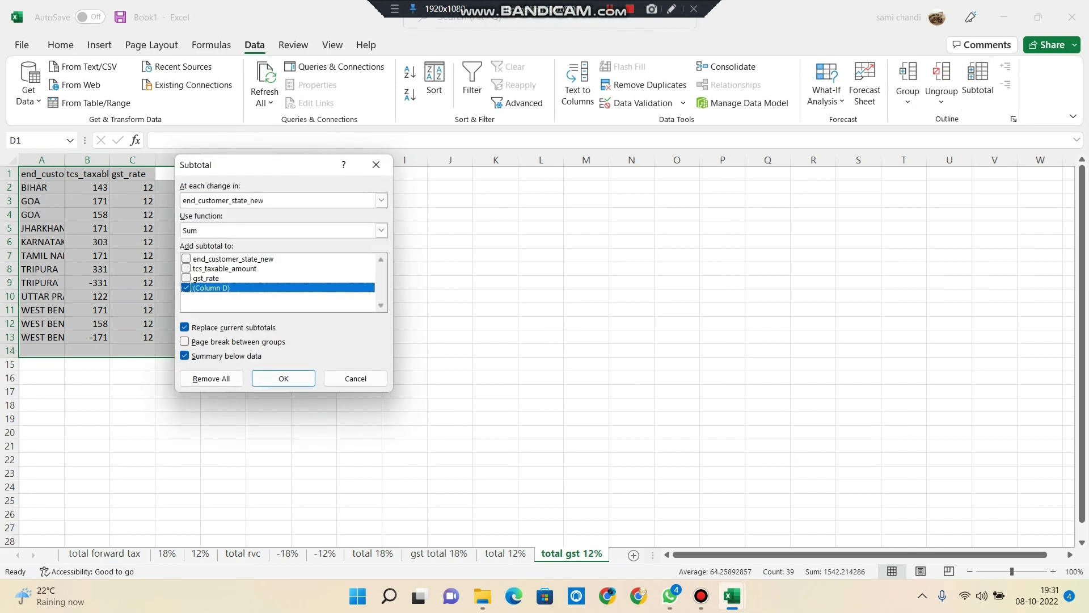
{"action": "left_click", "coordinate": [185, 258]}
{"action": "left_click", "coordinate": [186, 268]}
{"action": "left_click", "coordinate": [186, 288]}
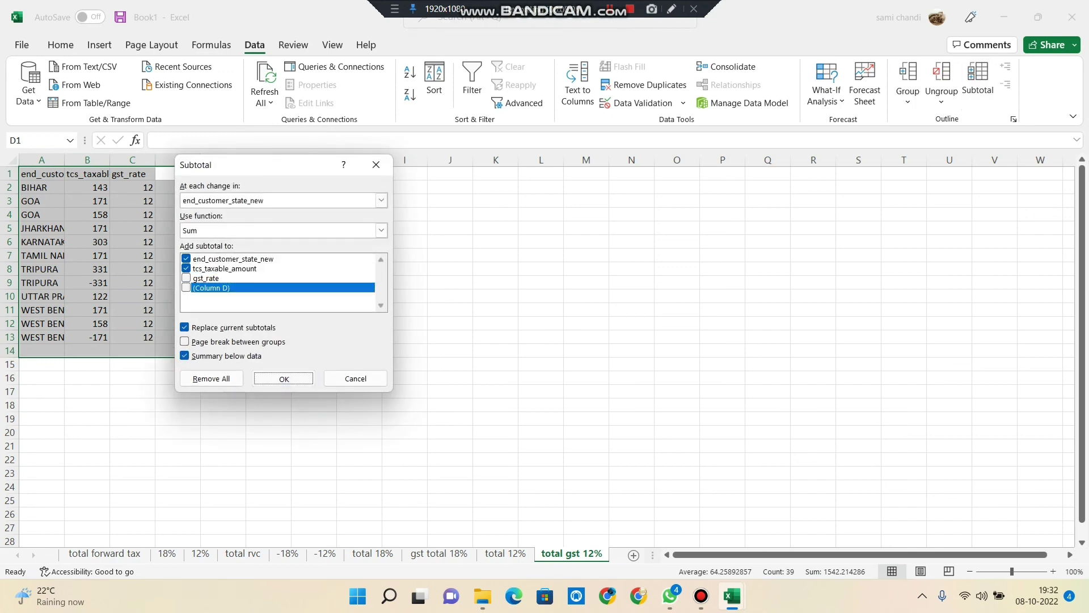
{"action": "left_click", "coordinate": [284, 379]}
{"action": "left_click", "coordinate": [582, 405]}
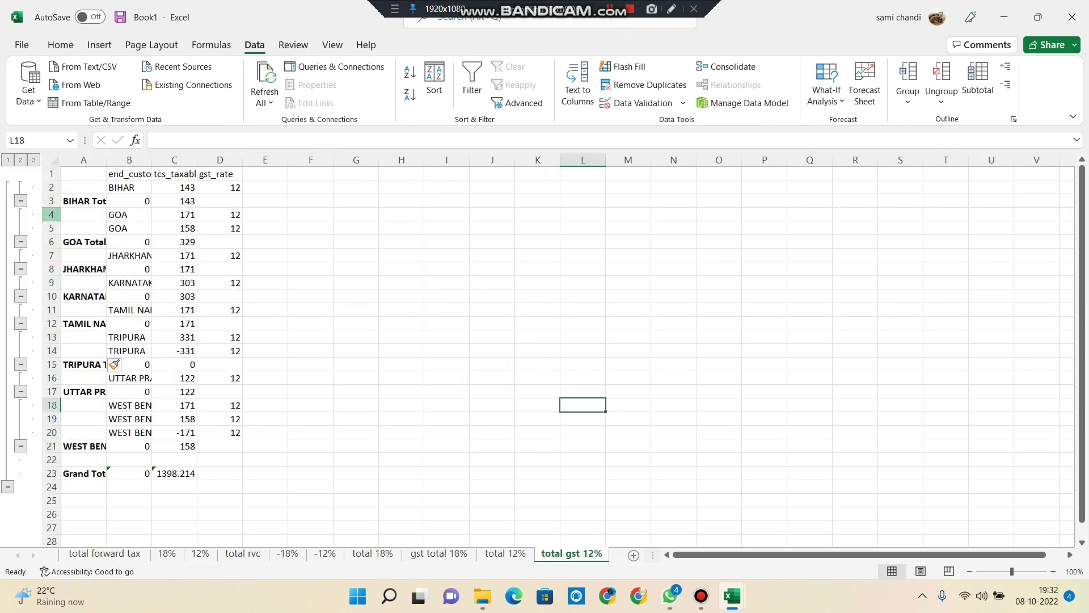
{"action": "left_click", "coordinate": [21, 159]}
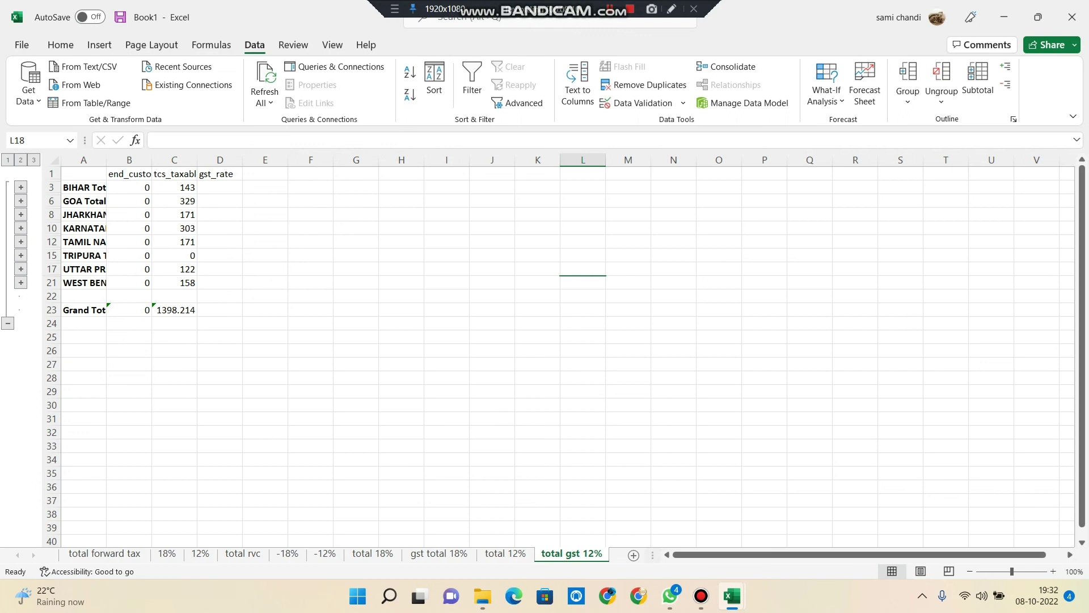
Step: Clear the contents of the end_customer_state_new column B in total gst 12%
{"action": "left_click", "coordinate": [129, 159]}
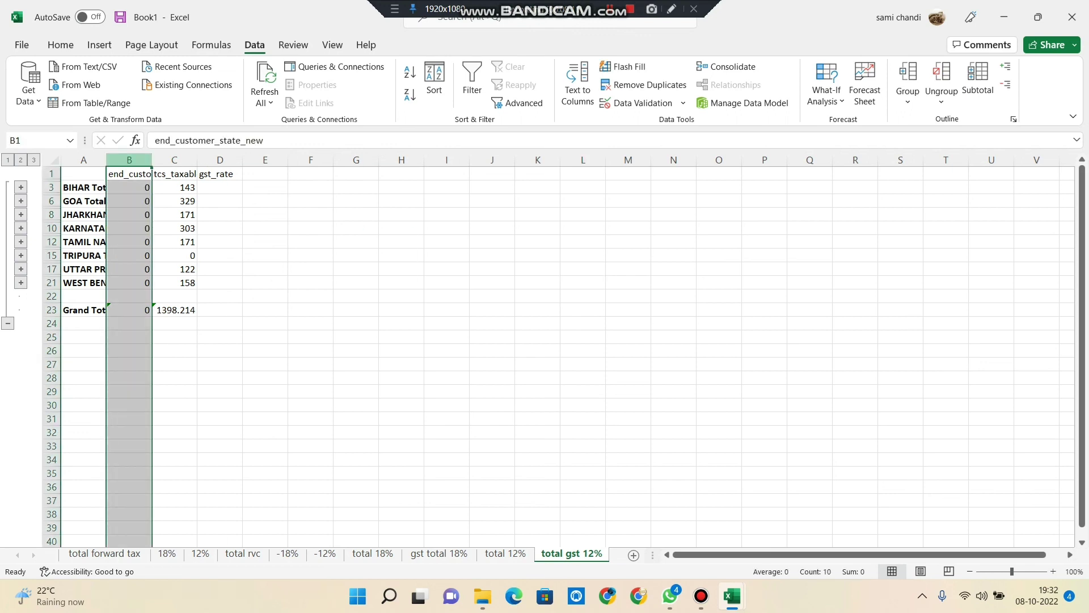
{"action": "key", "text": "Delete"}
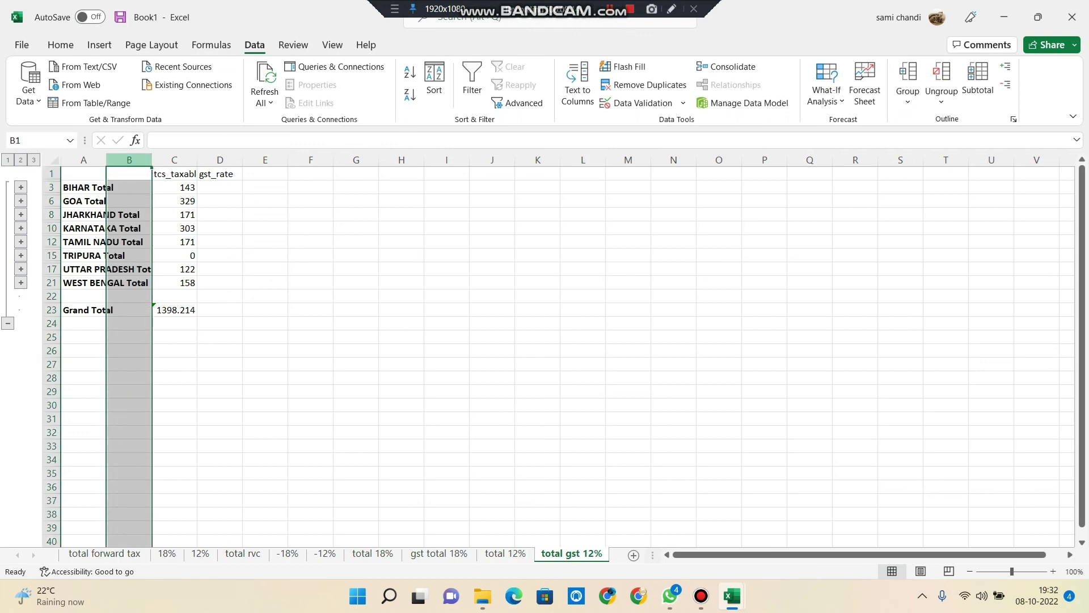
{"action": "left_click", "coordinate": [265, 404]}
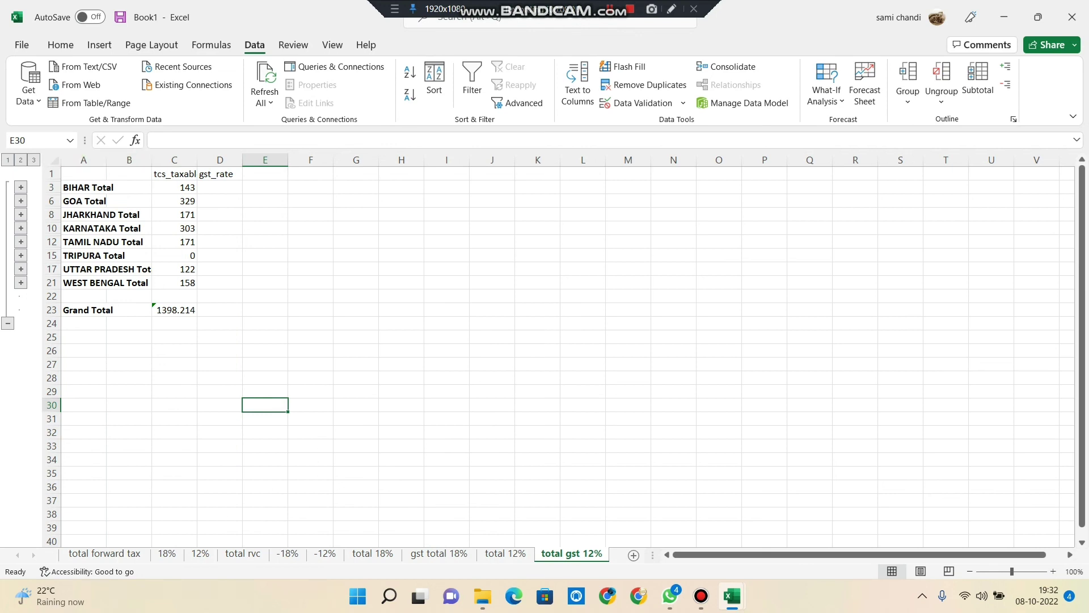
Step: Print one copy of the active total gst 12% sheet with HP Smart Printing on the HP Laser MFP printer
{"action": "key", "text": "alt+space"}
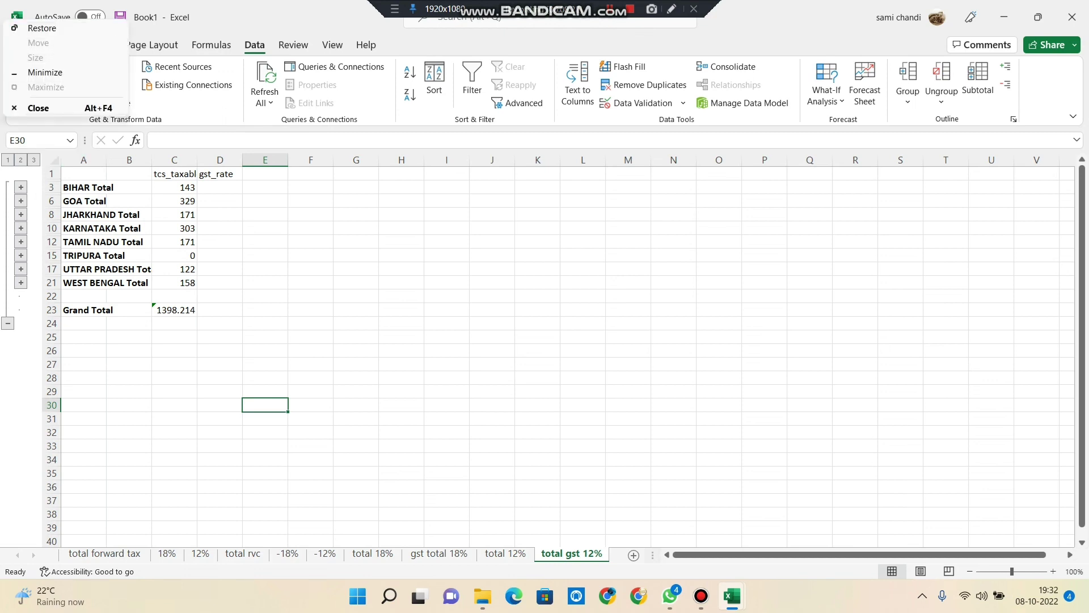
{"action": "left_click", "coordinate": [401, 432]}
{"action": "left_click", "coordinate": [22, 44]}
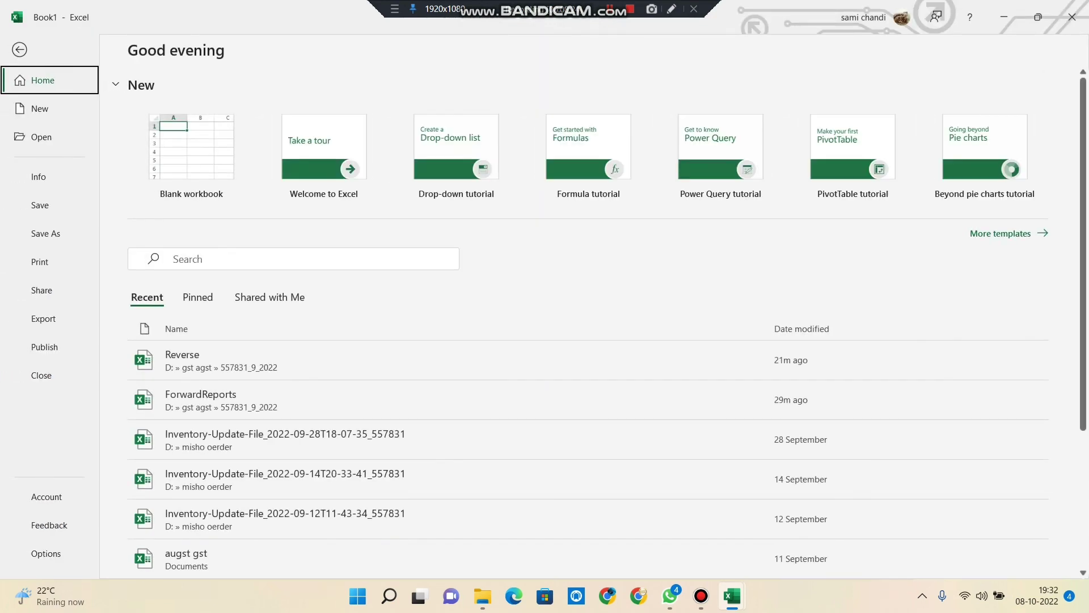
{"action": "key", "text": "ctrl+p"}
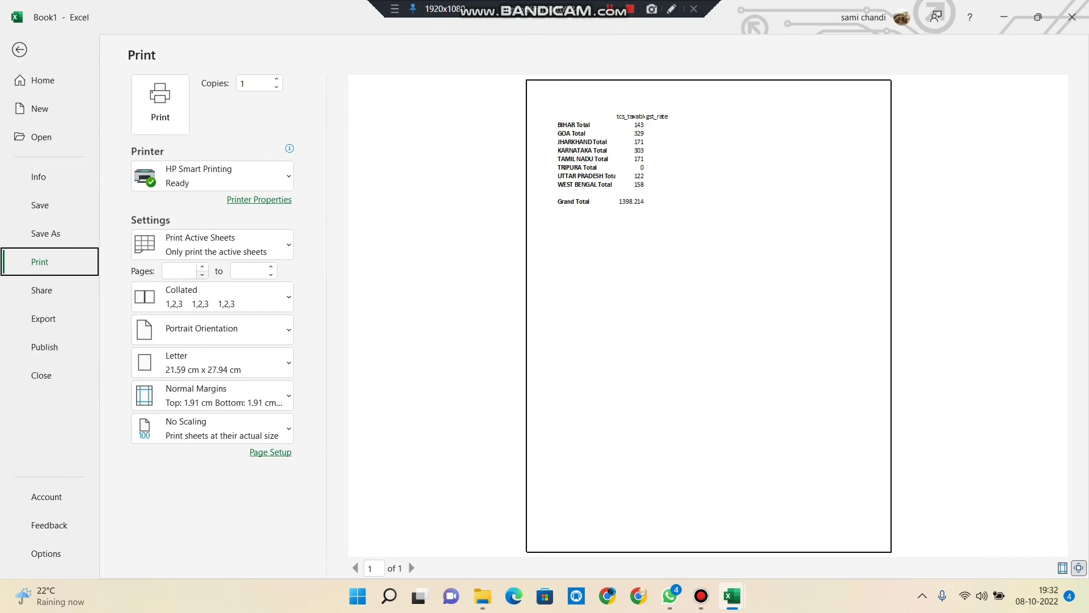
{"action": "key", "text": "Return"}
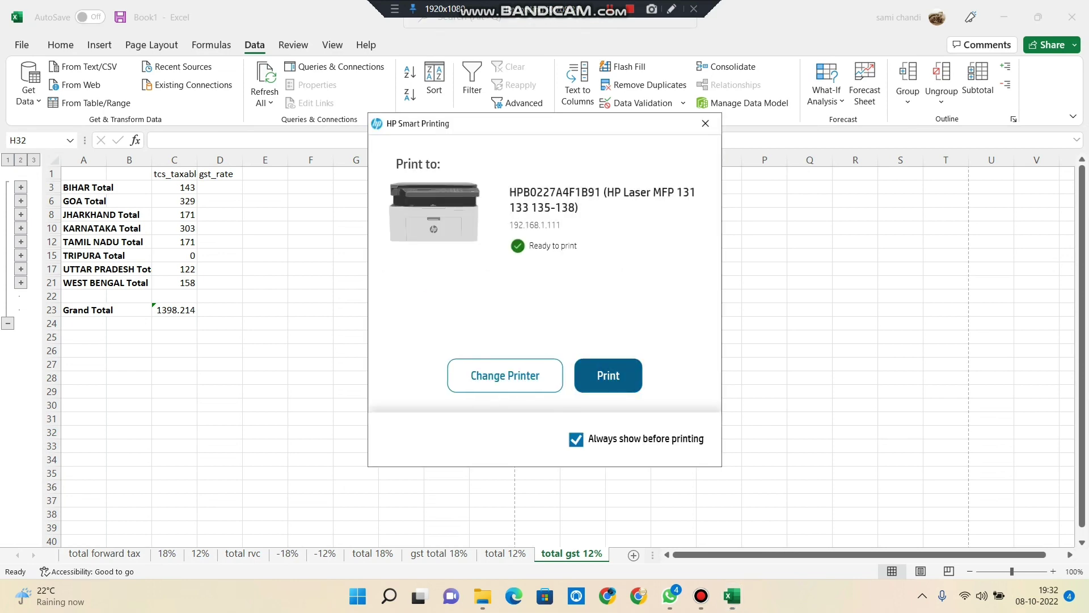
{"action": "key", "text": "Return"}
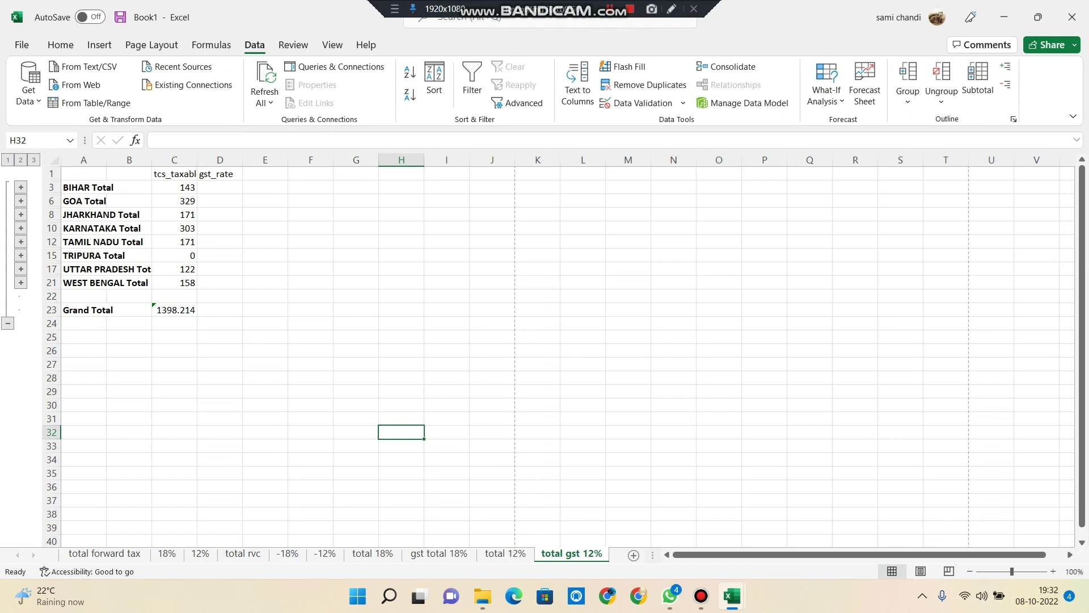
Step: Close the Book1 workbook, the Reverse report and any other open workbook
{"action": "left_click", "coordinate": [1072, 17]}
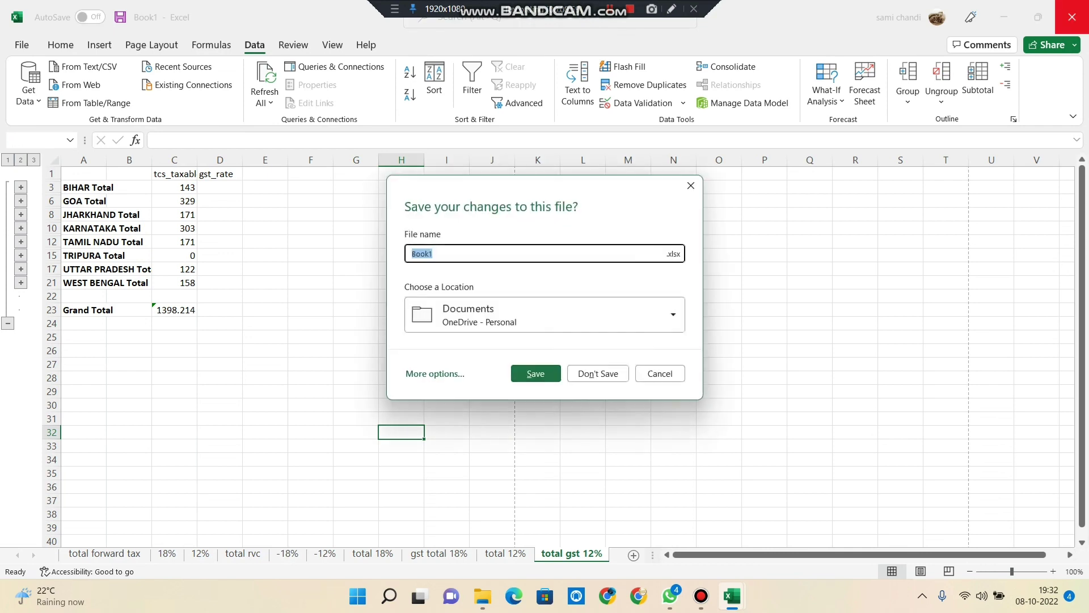
{"action": "key", "text": "Escape"}
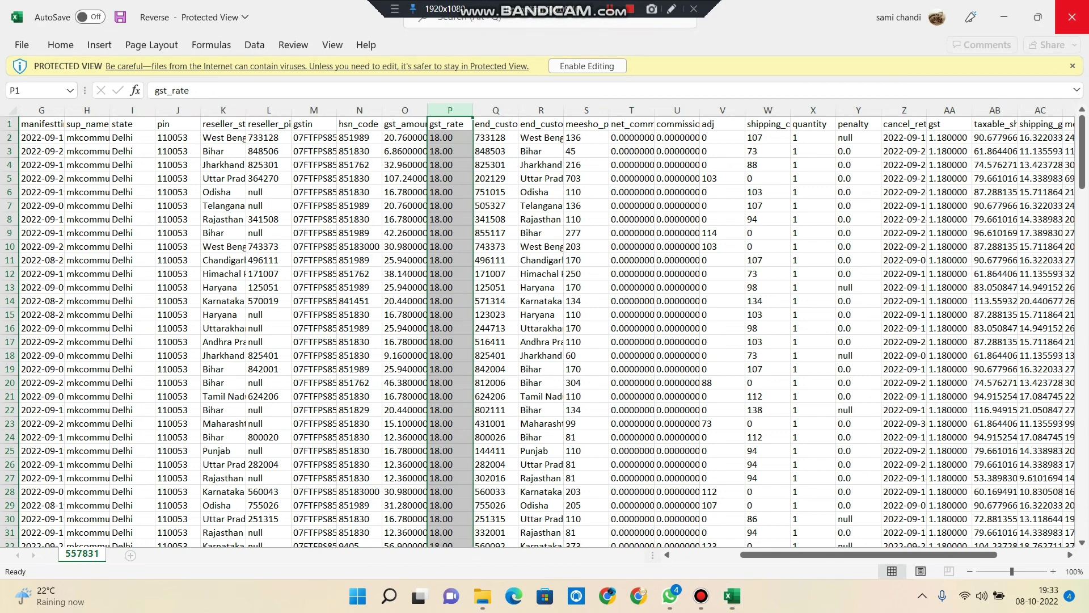
{"action": "left_click", "coordinate": [1071, 17]}
{"action": "left_click", "coordinate": [1072, 17]}
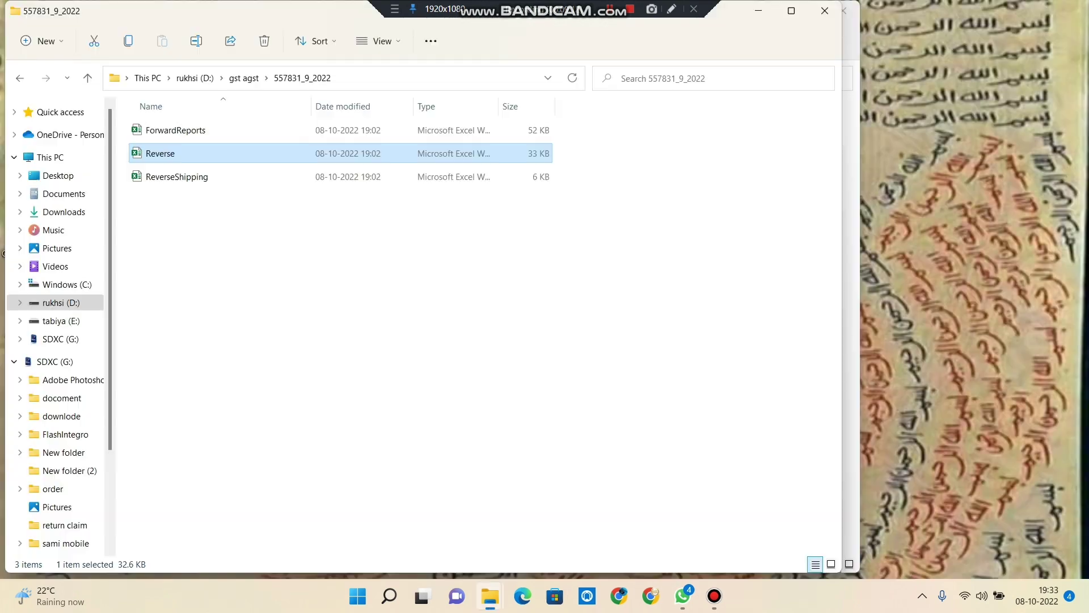
Step: Close the two File Explorer windows opened on the 557831_9_2022 report folder
{"action": "left_click", "coordinate": [88, 77]}
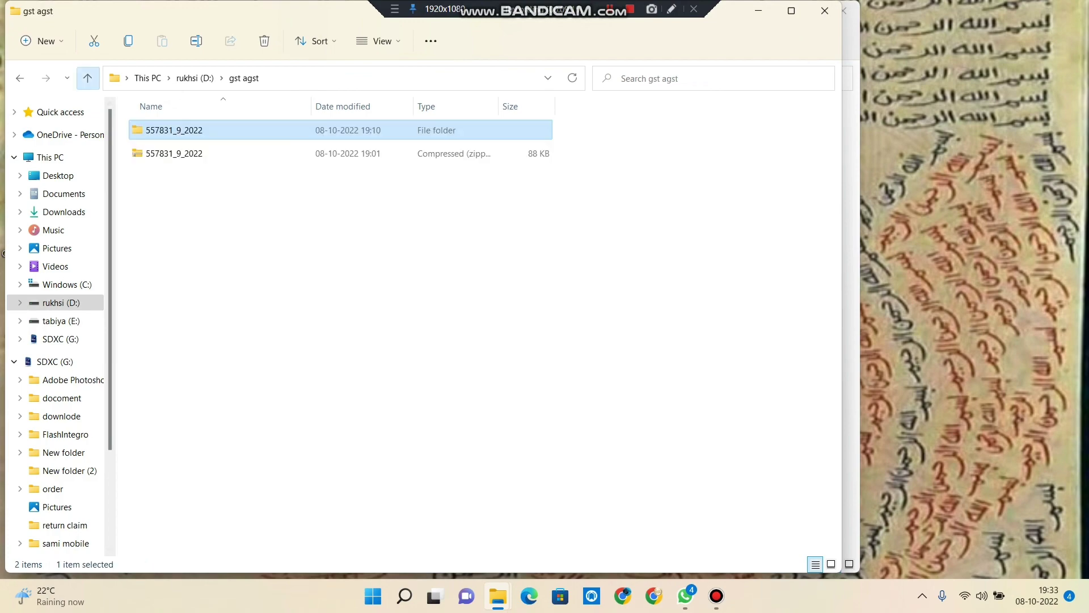
{"action": "left_click", "coordinate": [88, 78]}
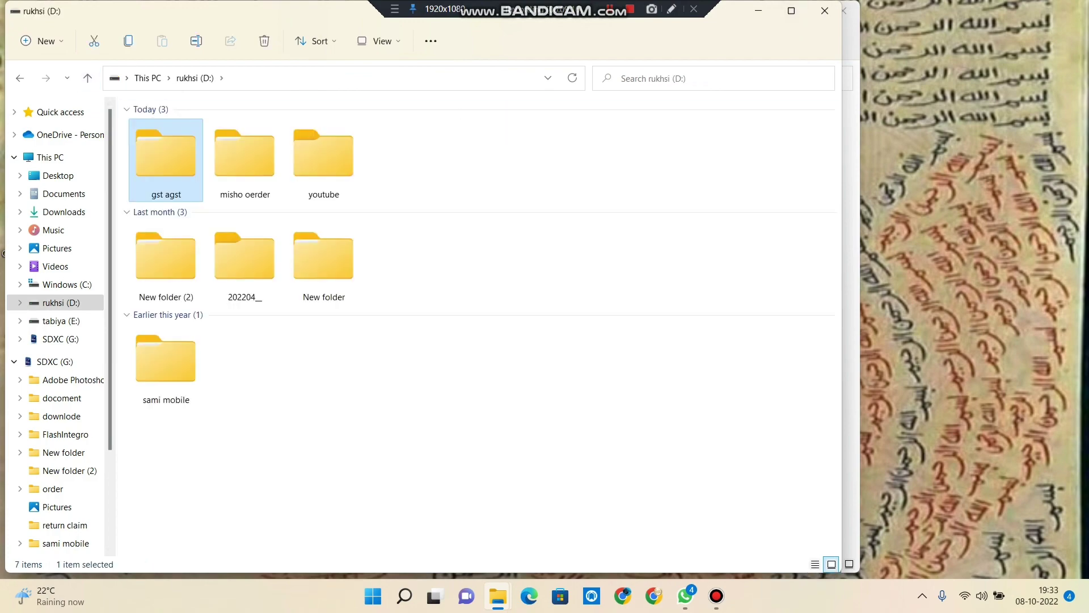
{"action": "left_click", "coordinate": [825, 11]}
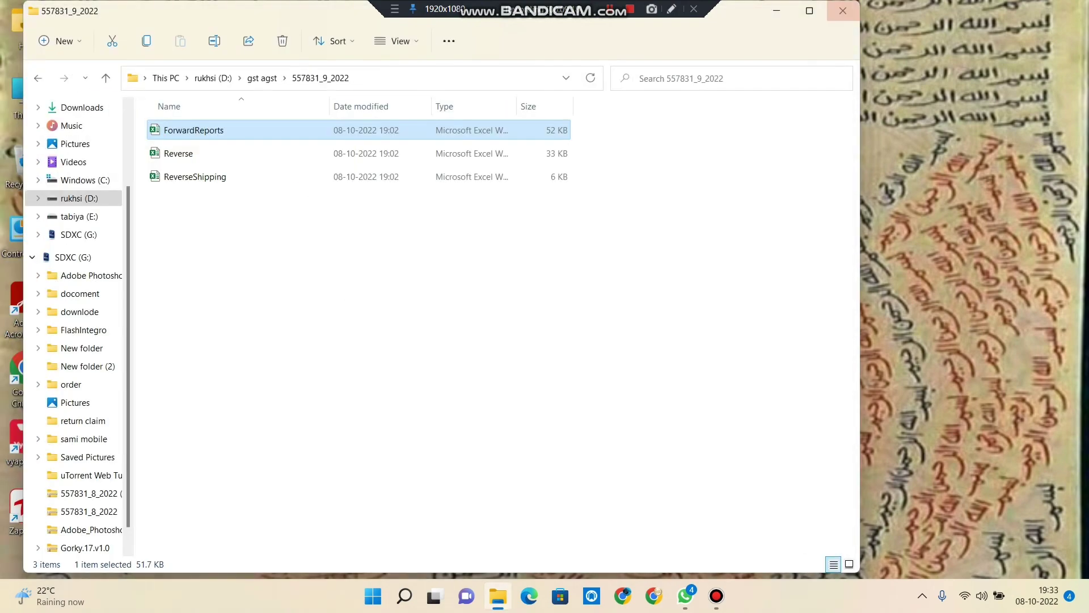
{"action": "left_click", "coordinate": [844, 10]}
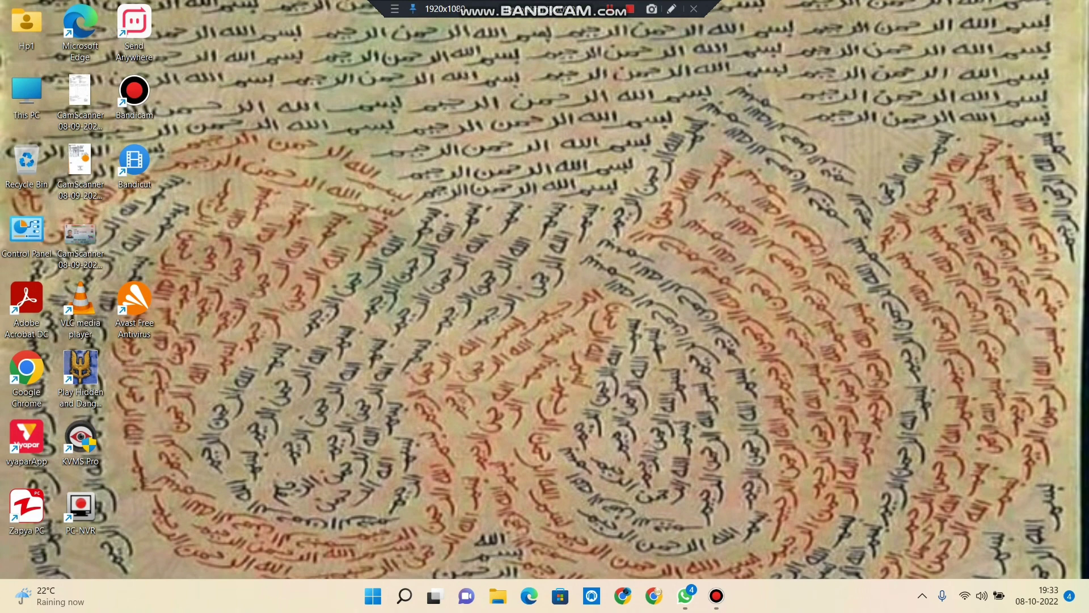
Step: Switch to Google Chrome and open the GST portal through the recent search "gst login"
{"action": "left_click", "coordinate": [623, 595]}
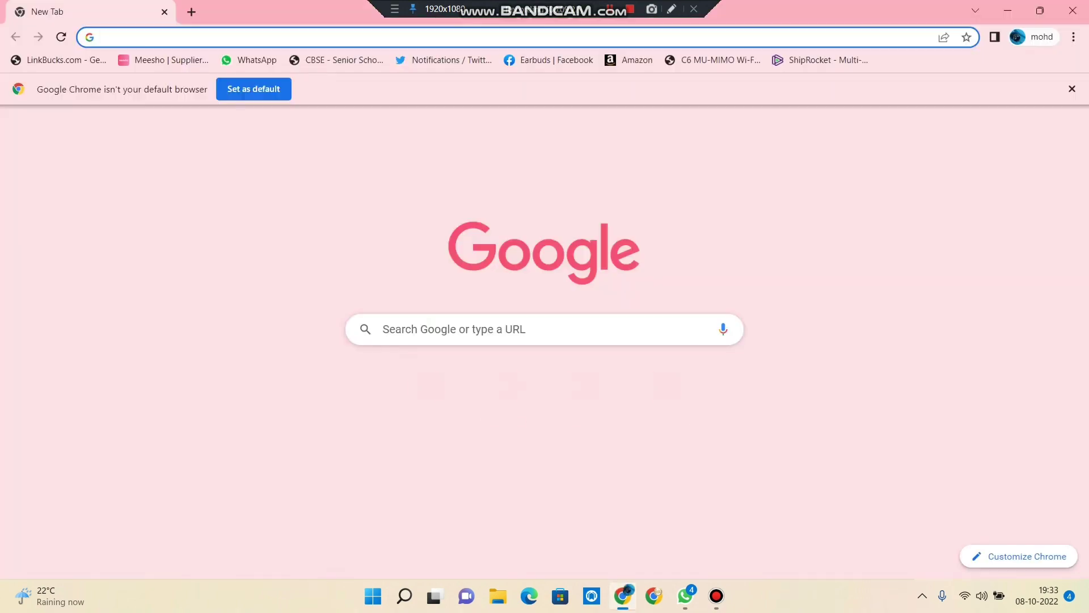
{"action": "left_click", "coordinate": [454, 329]}
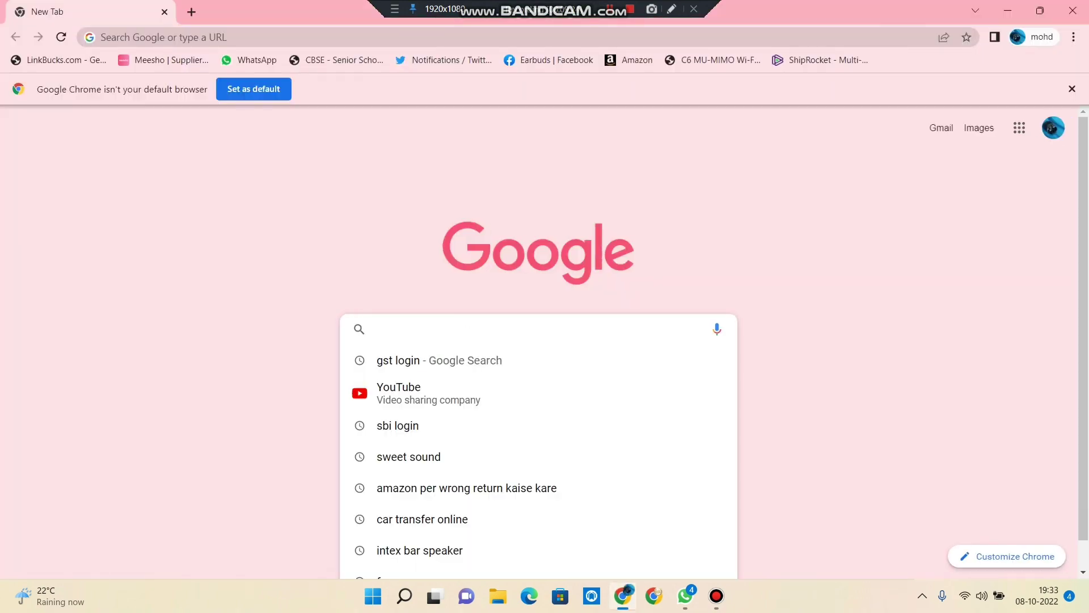
{"action": "left_click", "coordinate": [398, 361]}
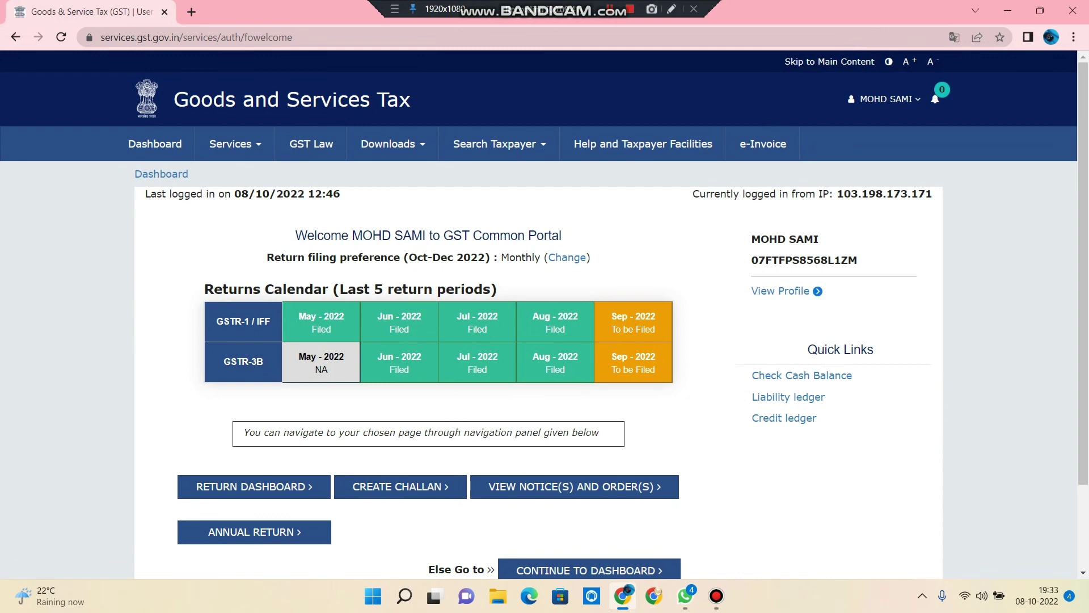
Step: Find the TDS and TCS credit received form for September of financial year 2022-23 and start preparing it online
{"action": "mouse_move", "coordinate": [235, 144]}
{"action": "mouse_move", "coordinate": [293, 175]}
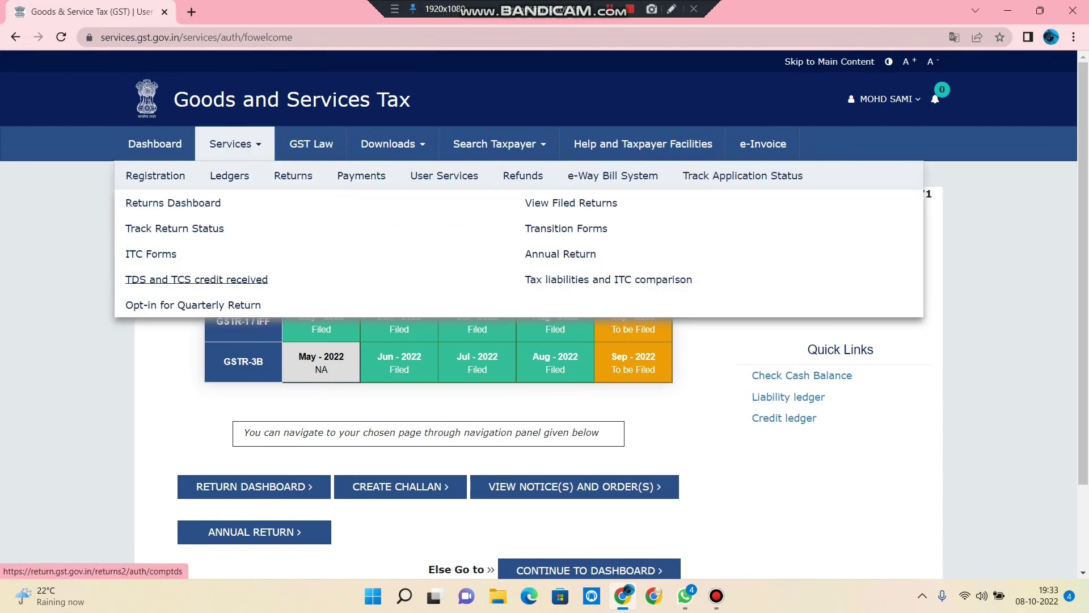
{"action": "left_click", "coordinate": [196, 279]}
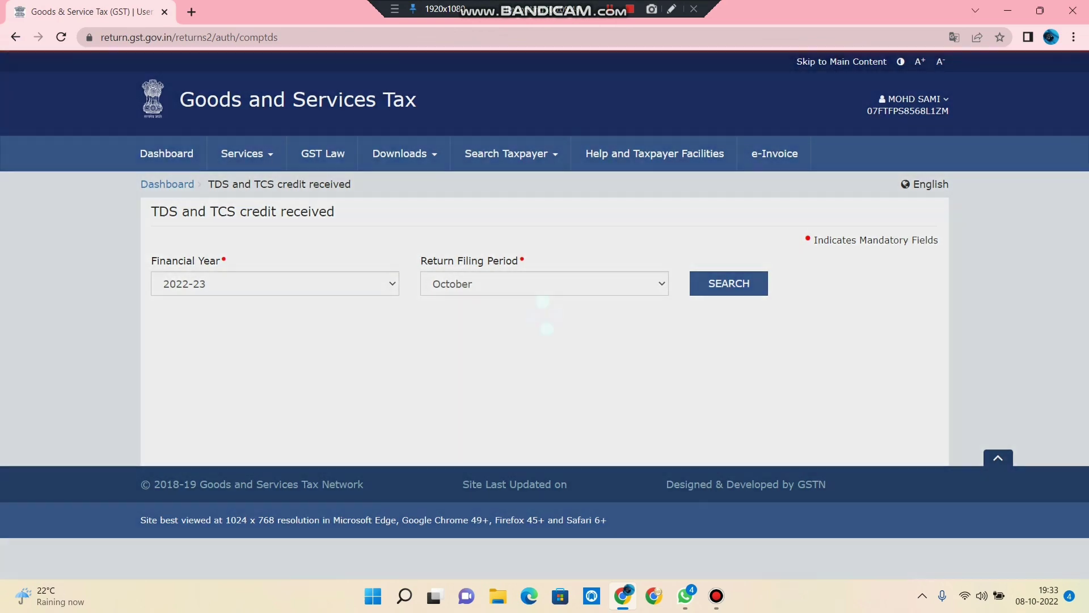
{"action": "left_click", "coordinate": [544, 283]}
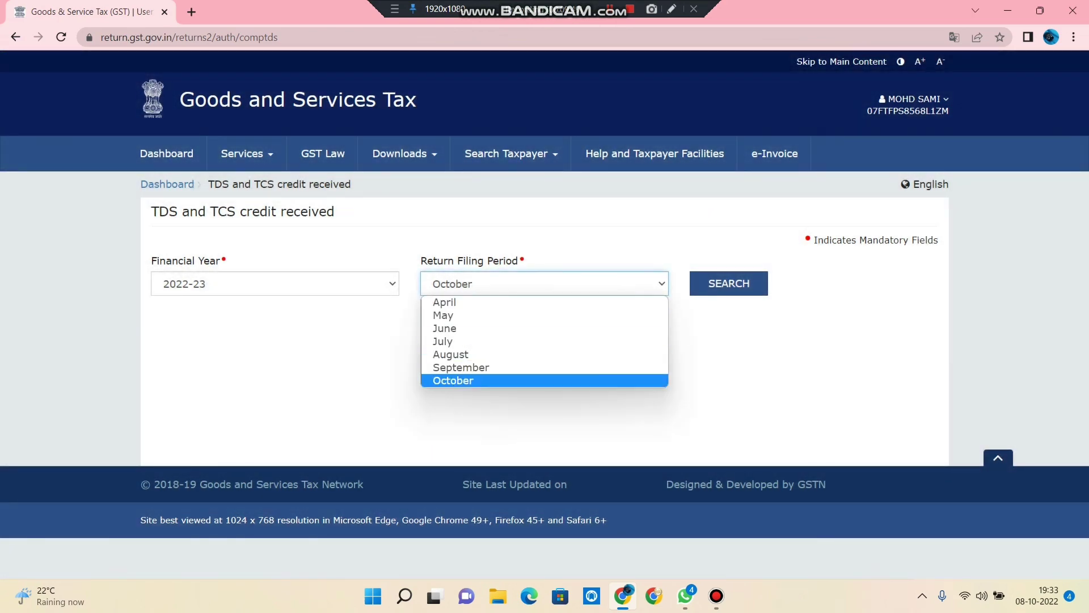
{"action": "left_click", "coordinate": [543, 367]}
{"action": "left_click", "coordinate": [729, 283]}
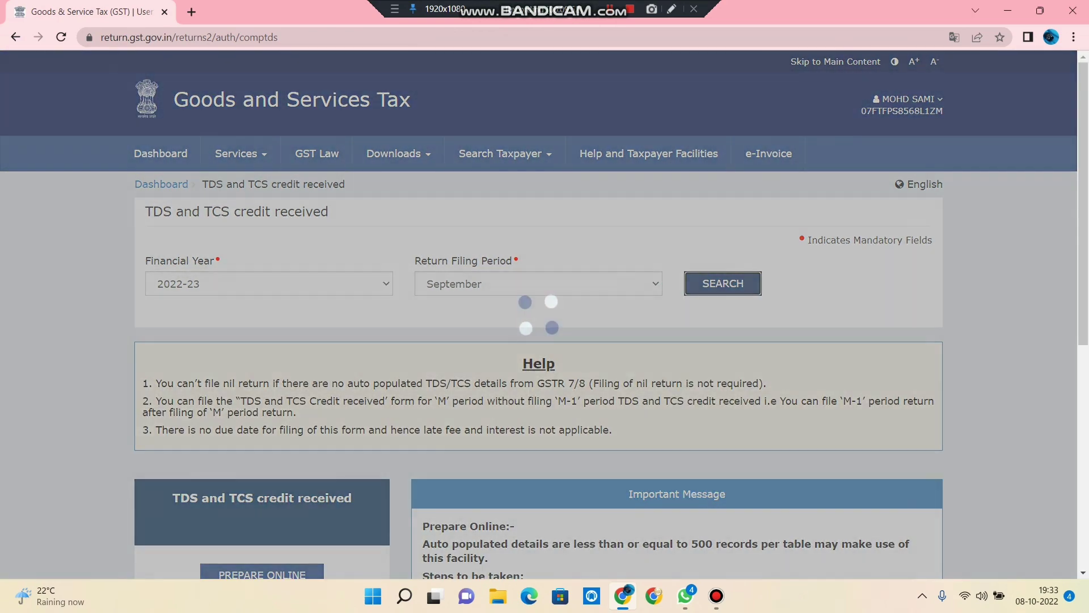
{"action": "scroll", "coordinate": [539, 314], "scroll_direction": "down", "scroll_amount": 5}
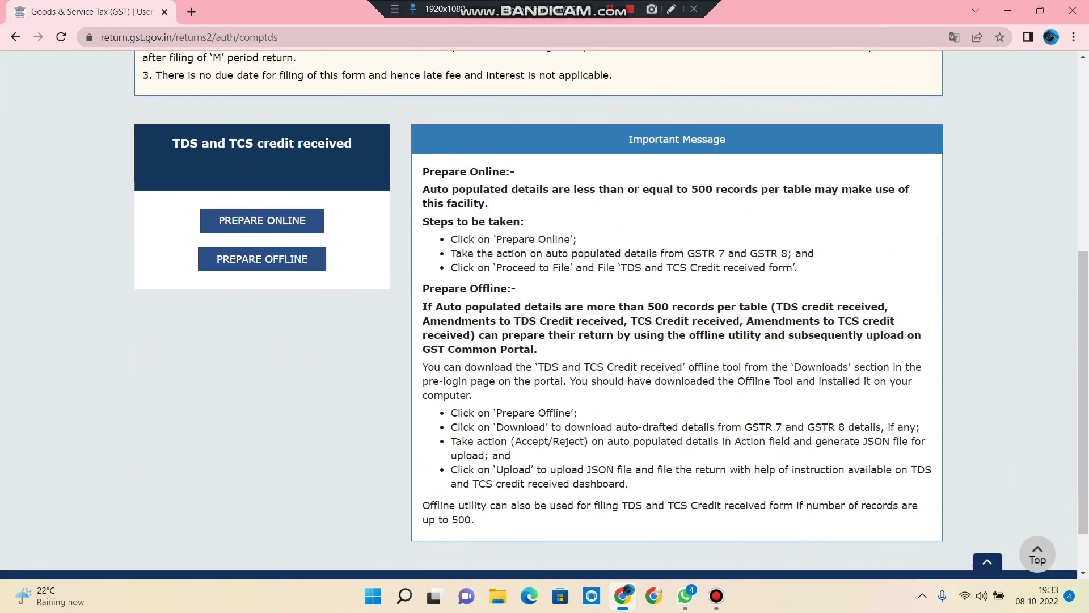
{"action": "left_click", "coordinate": [262, 220]}
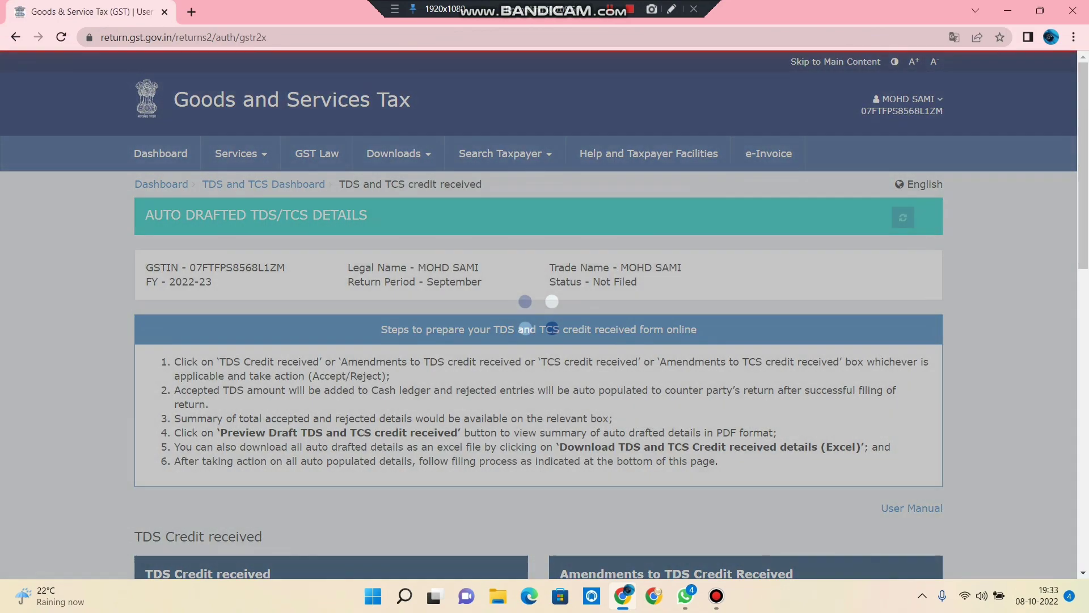
Step: Open the TCS Credit Received summary and accept the Sep-2022 record from Fashnear Technologies Private Limited
{"action": "key", "text": "Page_Down"}
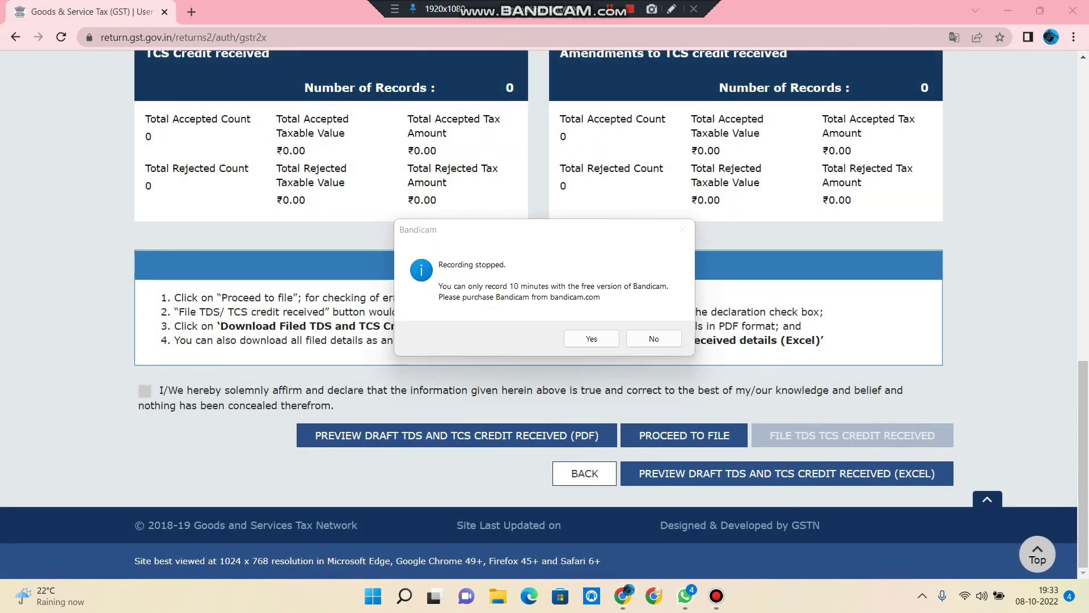
{"action": "left_click", "coordinate": [652, 338]}
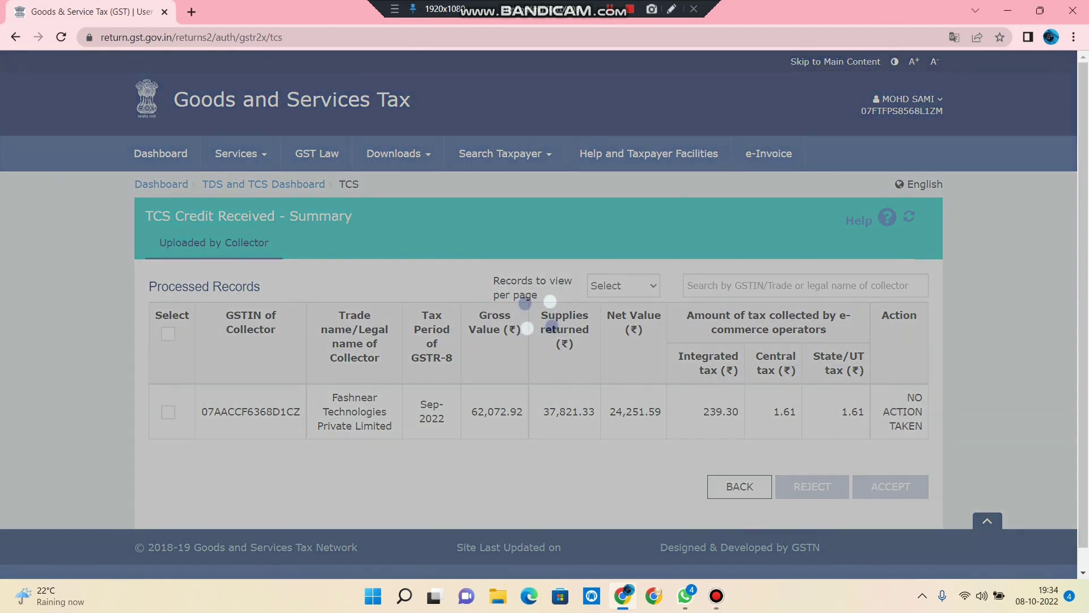
{"action": "scroll", "coordinate": [539, 315], "scroll_direction": "down", "scroll_amount": 1}
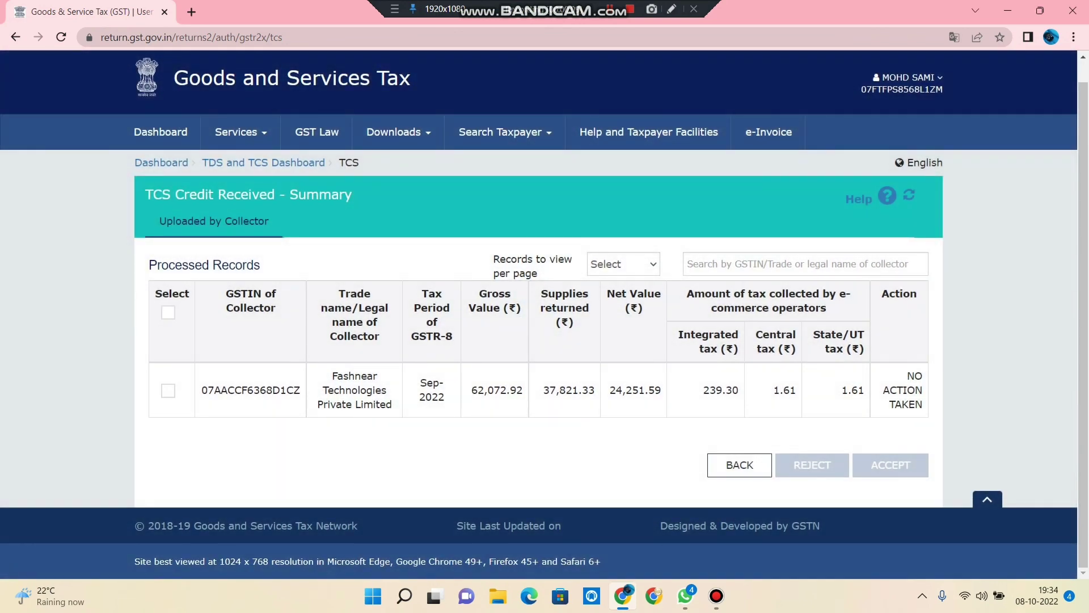
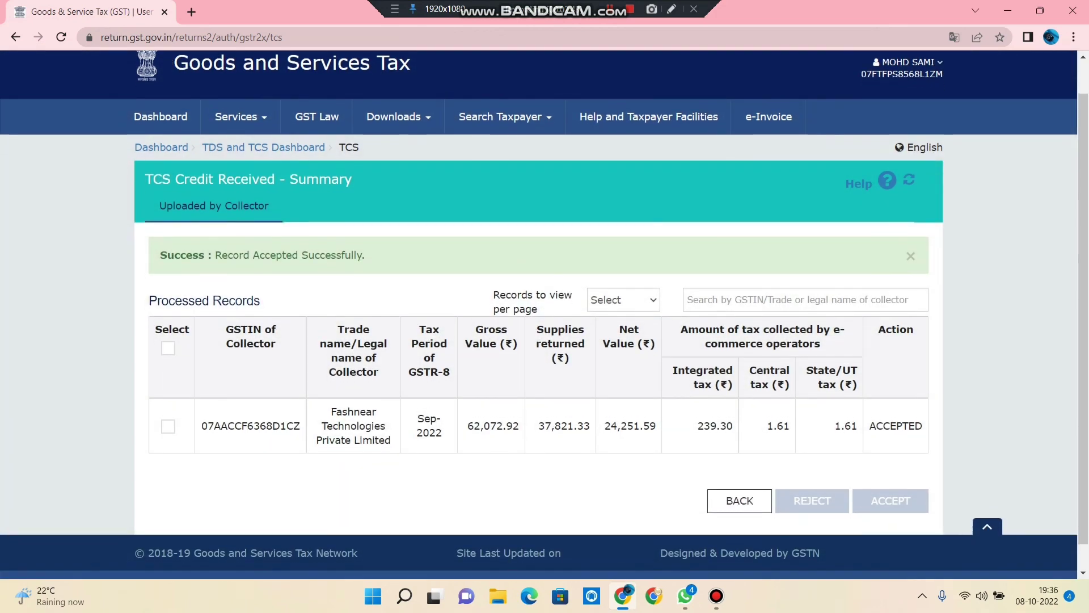
{"action": "scroll", "coordinate": [545, 314], "scroll_direction": "down", "scroll_amount": 1}
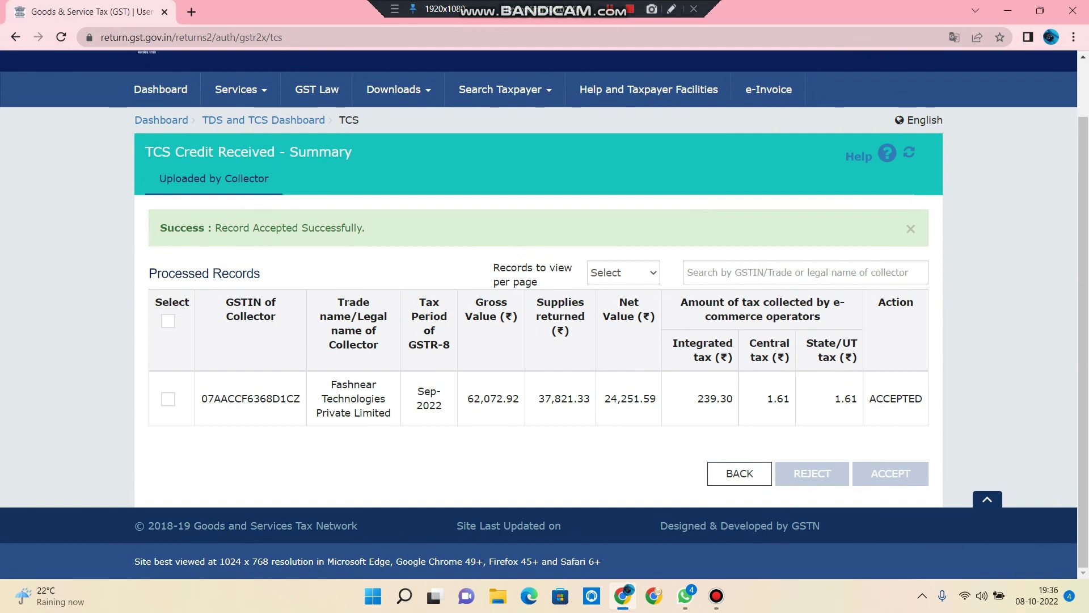
Step: Return to the TDS and TCS dashboard, reopen the September 2022-23 form online and go to its filing section
{"action": "left_click", "coordinate": [263, 120]}
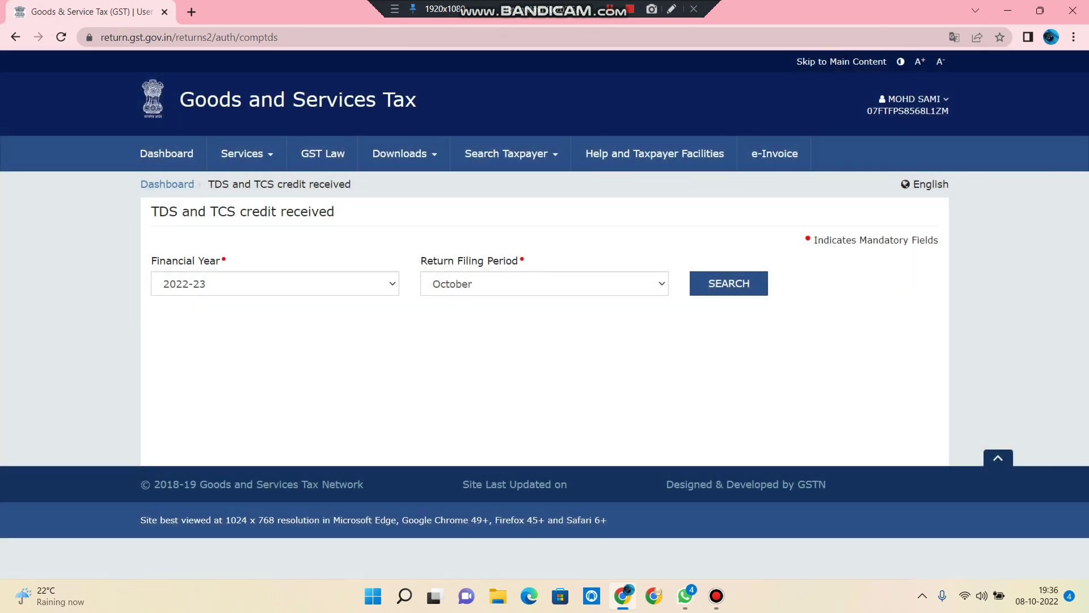
{"action": "left_click", "coordinate": [544, 283]}
{"action": "left_click", "coordinate": [459, 367]}
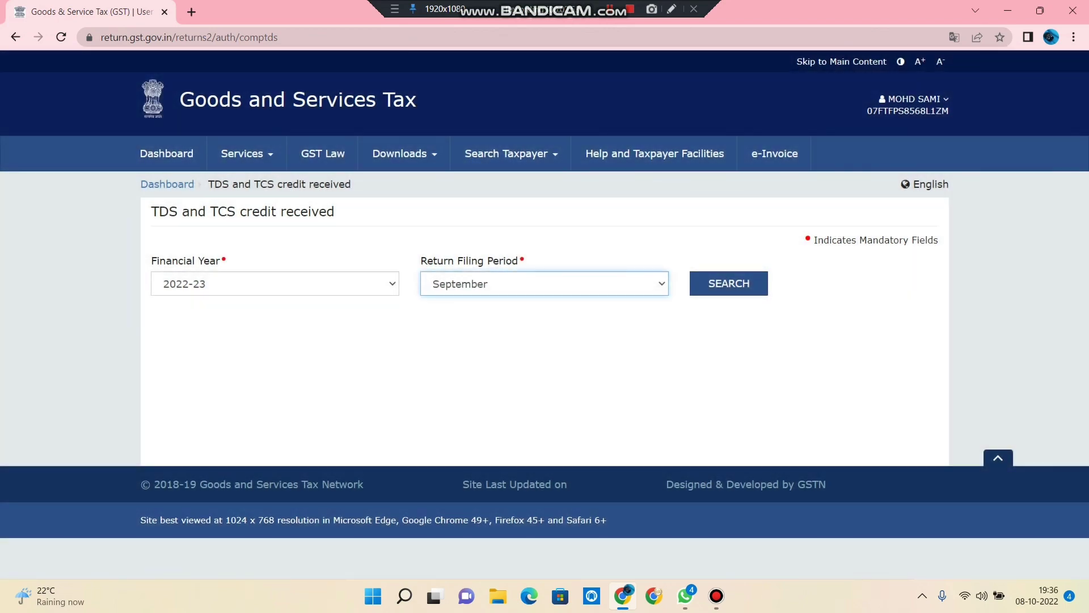
{"action": "left_click", "coordinate": [728, 283]}
{"action": "left_click", "coordinate": [729, 283]}
{"action": "scroll", "coordinate": [545, 312], "scroll_direction": "down", "scroll_amount": 5}
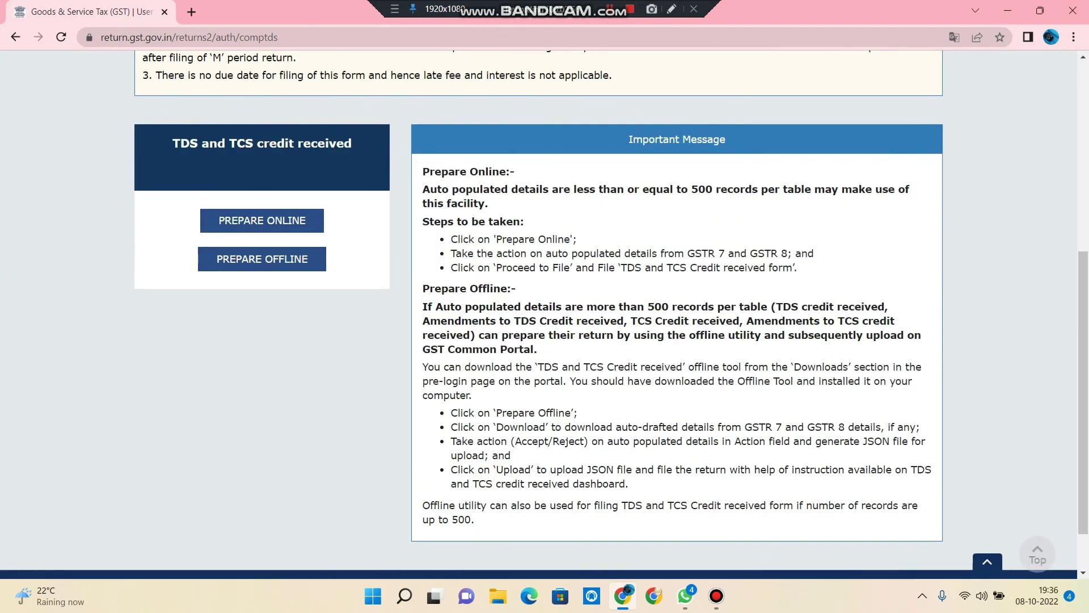
{"action": "left_click", "coordinate": [262, 220]}
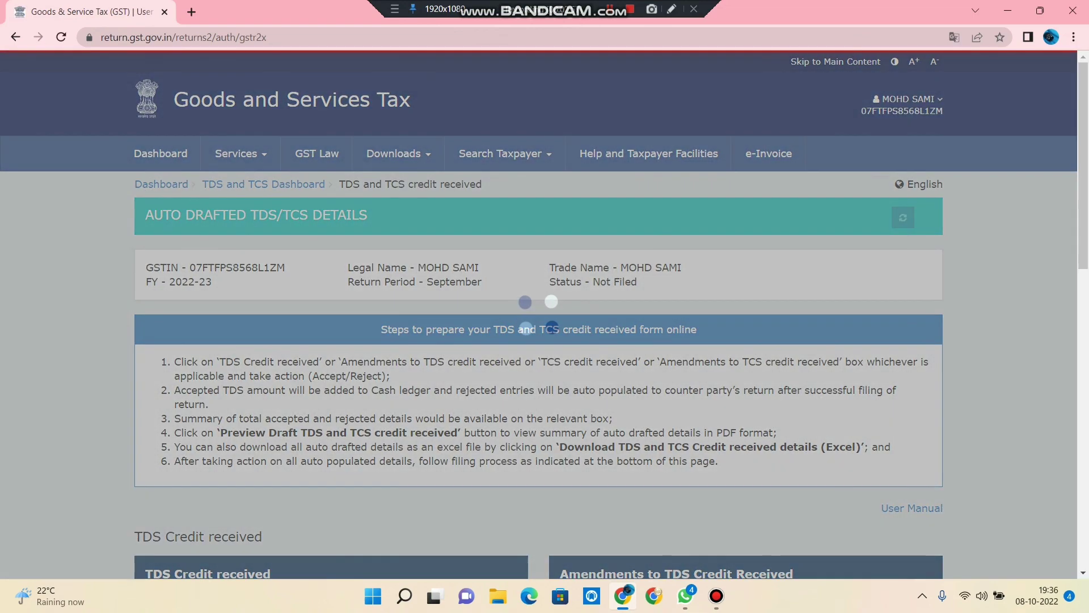
{"action": "scroll", "coordinate": [545, 312], "scroll_direction": "down", "scroll_amount": 6}
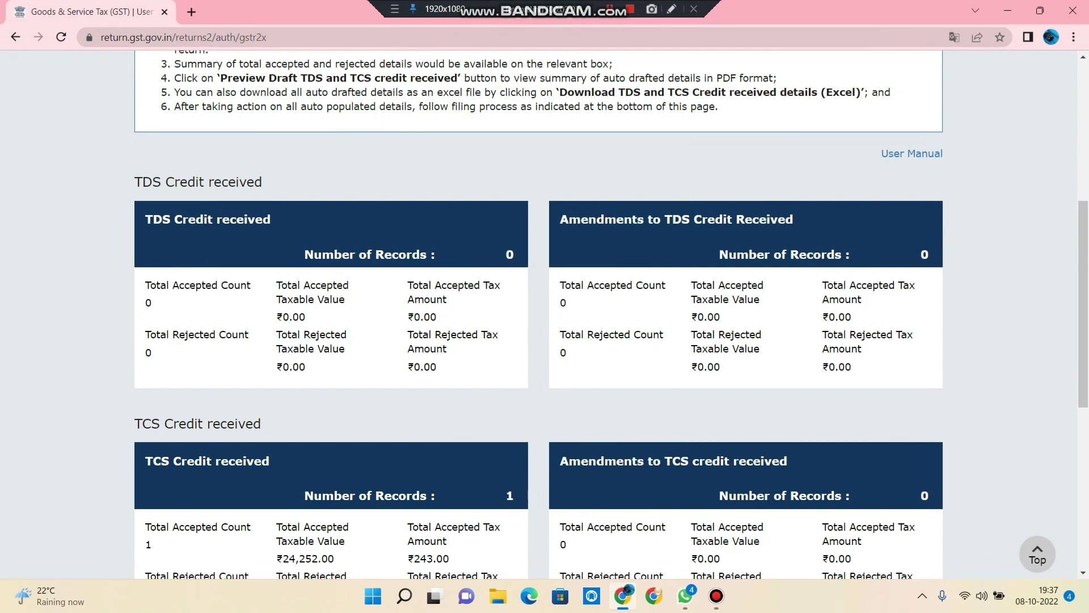
{"action": "scroll", "coordinate": [545, 312], "scroll_direction": "down", "scroll_amount": 6}
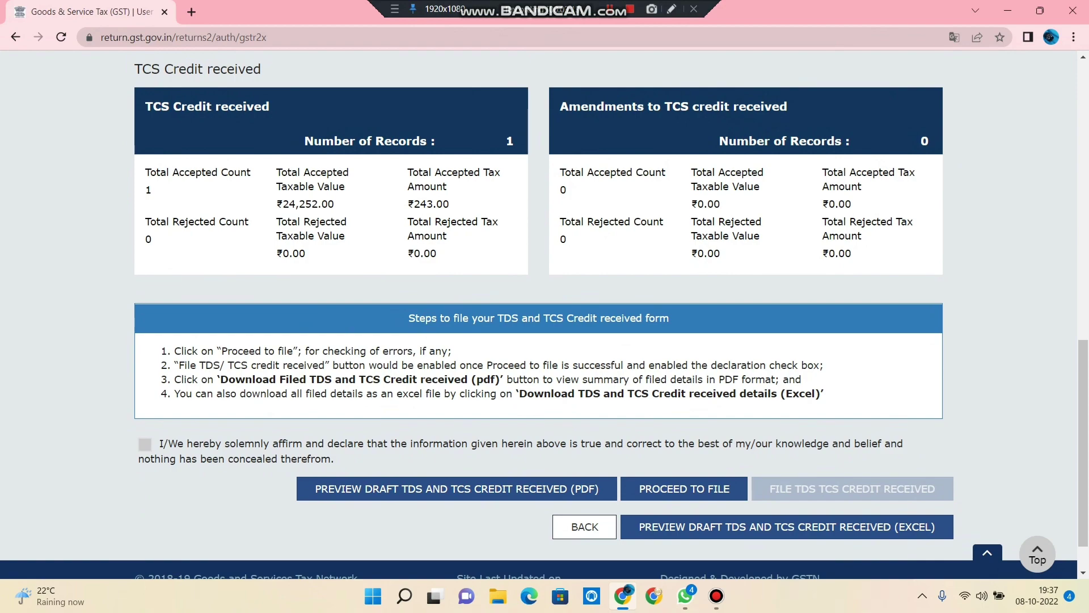
Step: Review the September form's credit summaries and check the accepted record under TCS Credit received before returning to the form
{"action": "scroll", "coordinate": [545, 312], "scroll_direction": "up", "scroll_amount": 12}
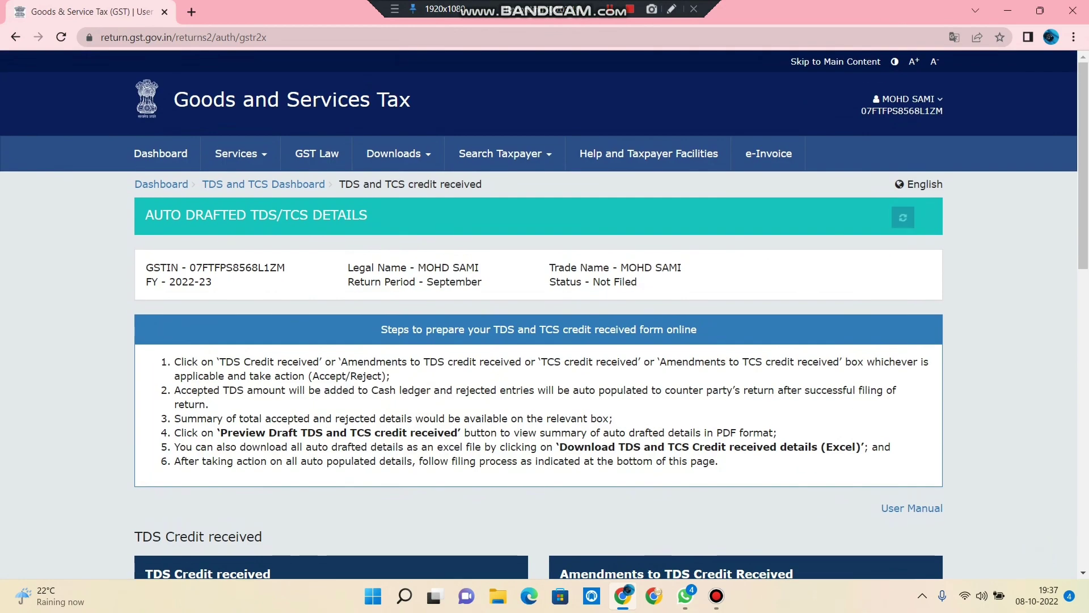
{"action": "scroll", "coordinate": [544, 313], "scroll_direction": "down", "scroll_amount": 5}
{"action": "scroll", "coordinate": [545, 314], "scroll_direction": "down", "scroll_amount": 9}
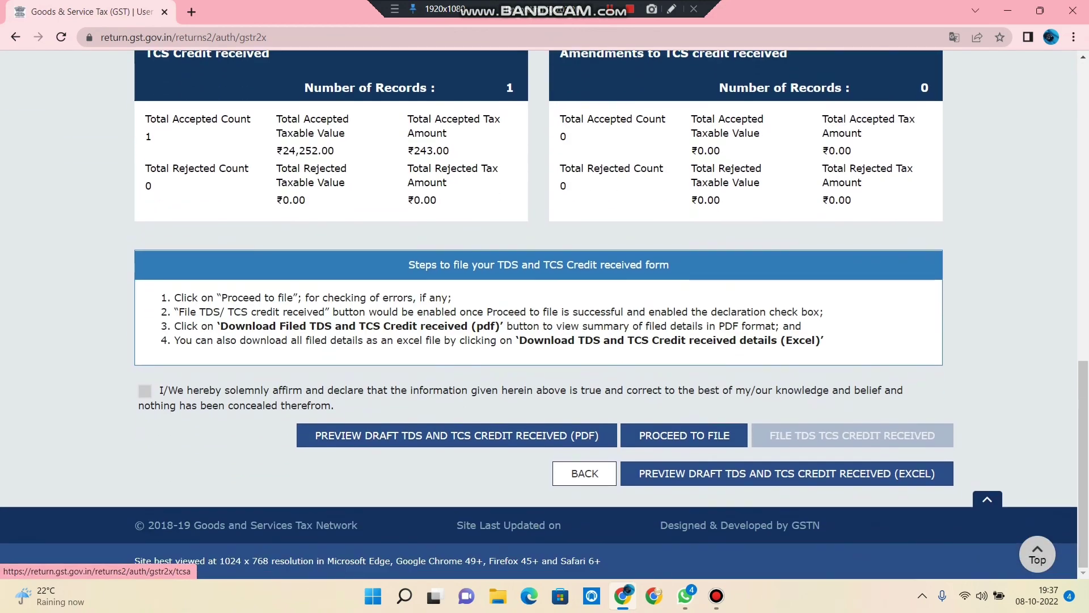
{"action": "scroll", "coordinate": [544, 313], "scroll_direction": "up", "scroll_amount": 3}
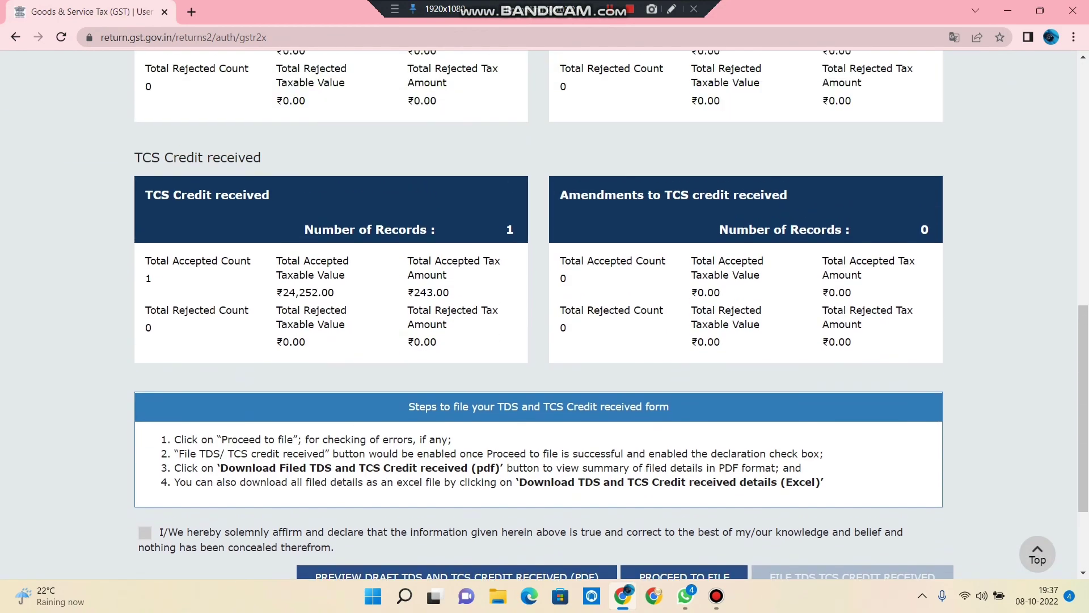
{"action": "left_click", "coordinate": [331, 221]}
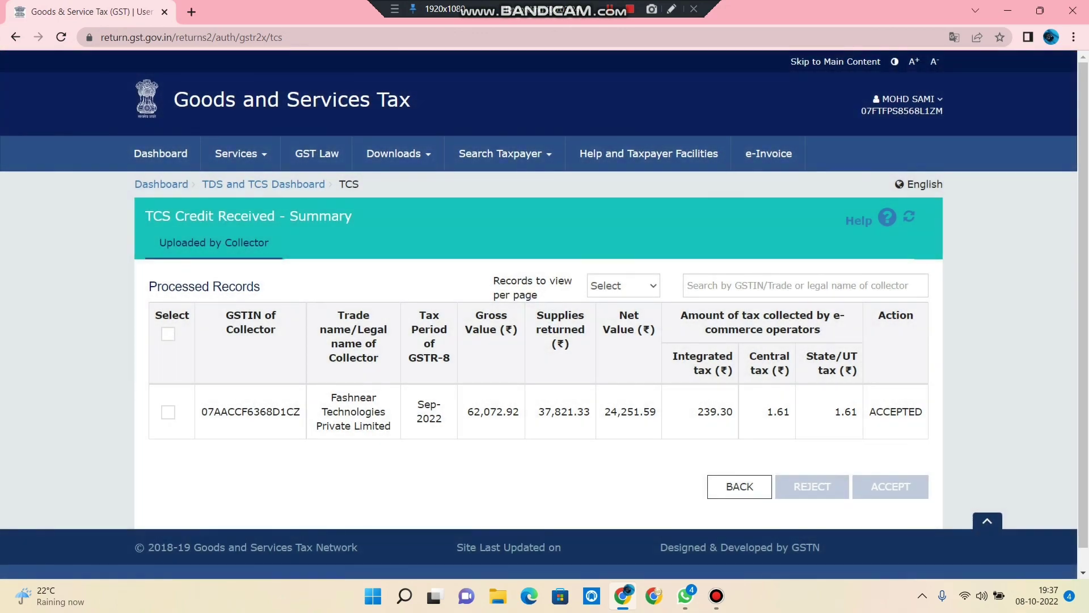
{"action": "left_click", "coordinate": [15, 37]}
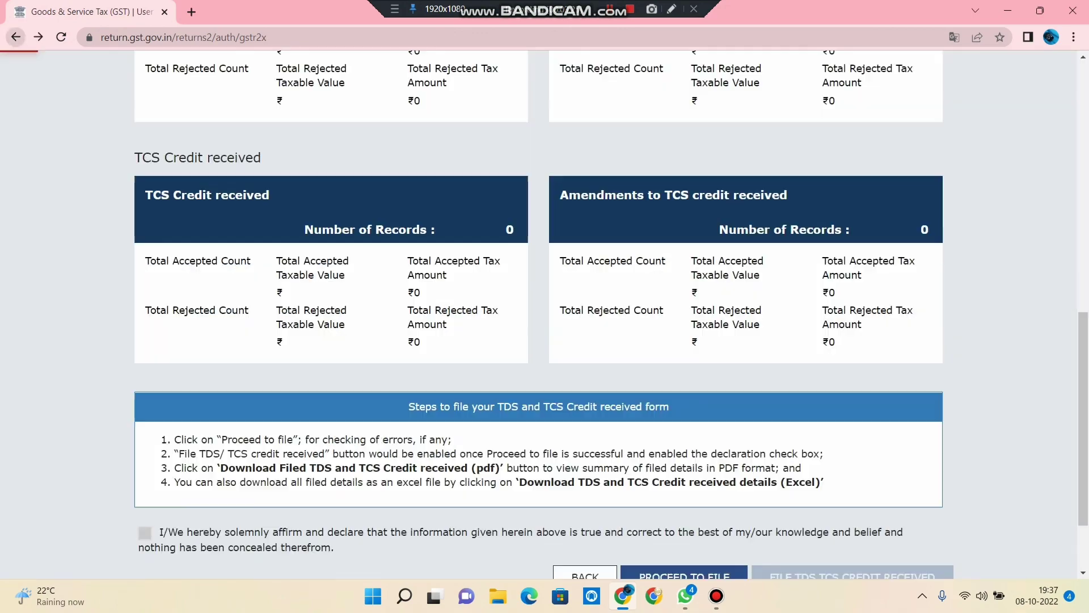
Step: Check the Amendments to TCS credit received section for records and return to the September form
{"action": "scroll", "coordinate": [545, 314], "scroll_direction": "down", "scroll_amount": 2}
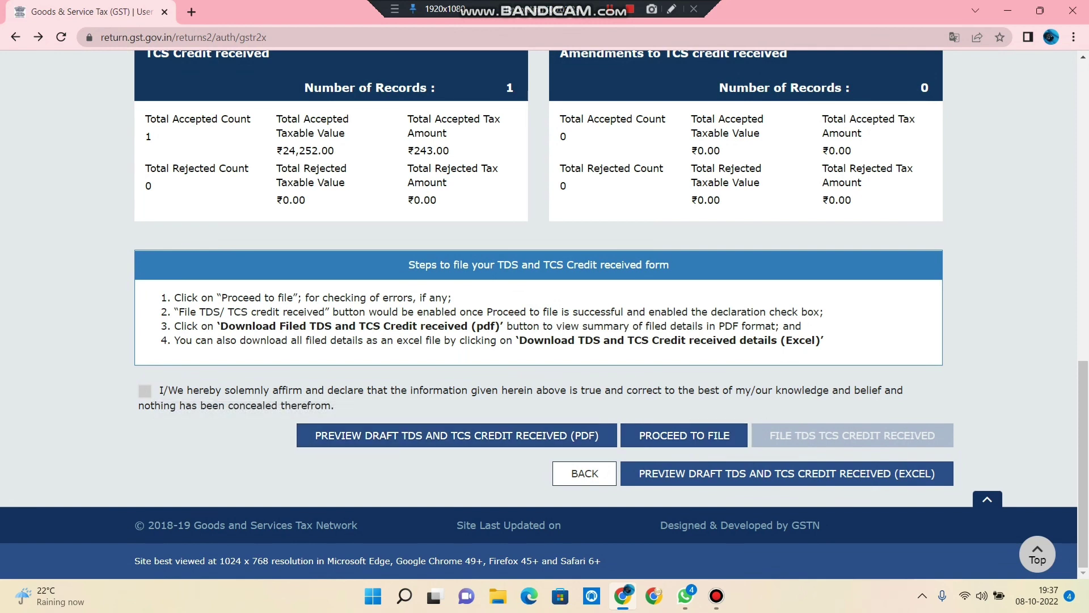
{"action": "scroll", "coordinate": [539, 314], "scroll_direction": "up", "scroll_amount": 10}
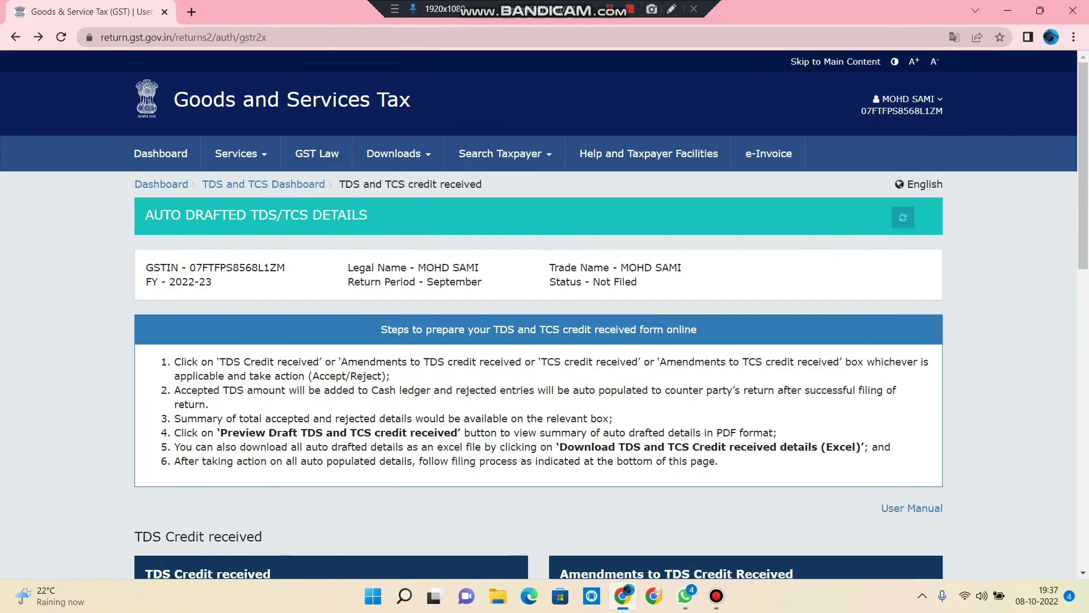
{"action": "key", "text": "End"}
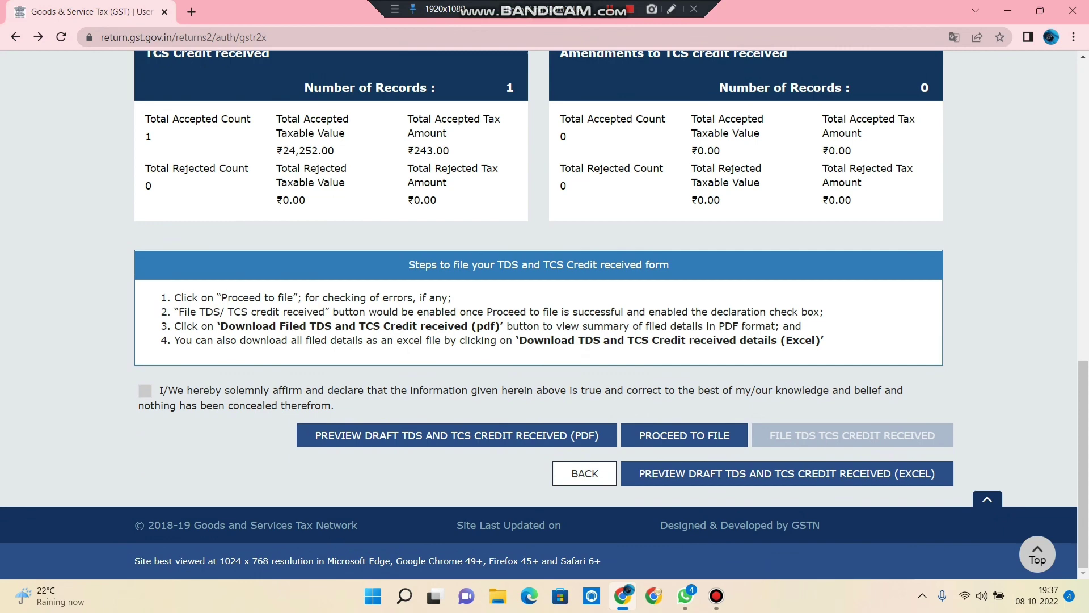
{"action": "scroll", "coordinate": [606, 314], "scroll_direction": "up", "scroll_amount": 4}
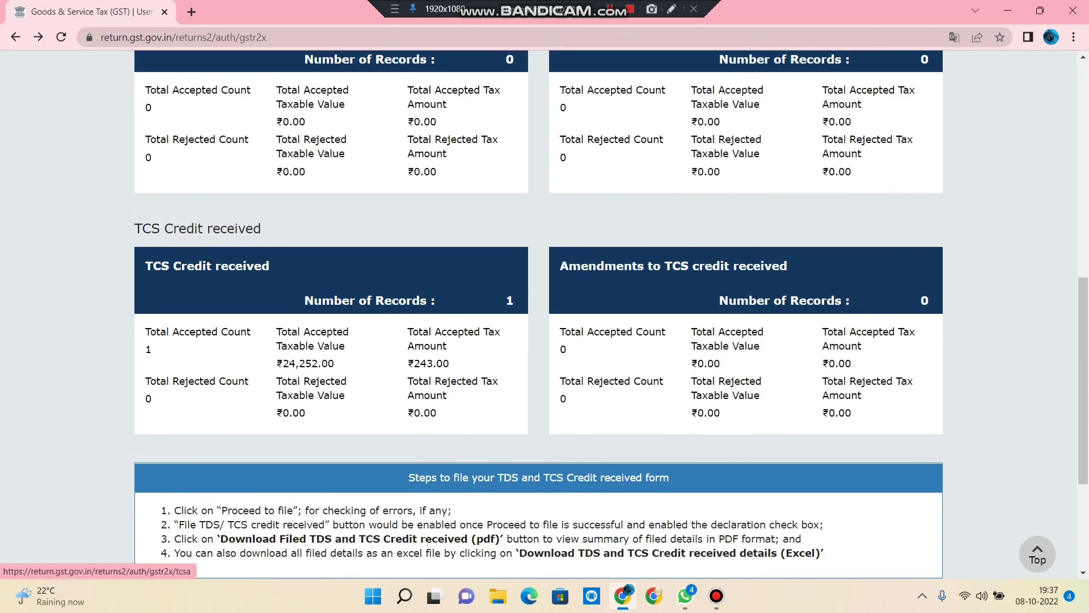
{"action": "left_click", "coordinate": [745, 280]}
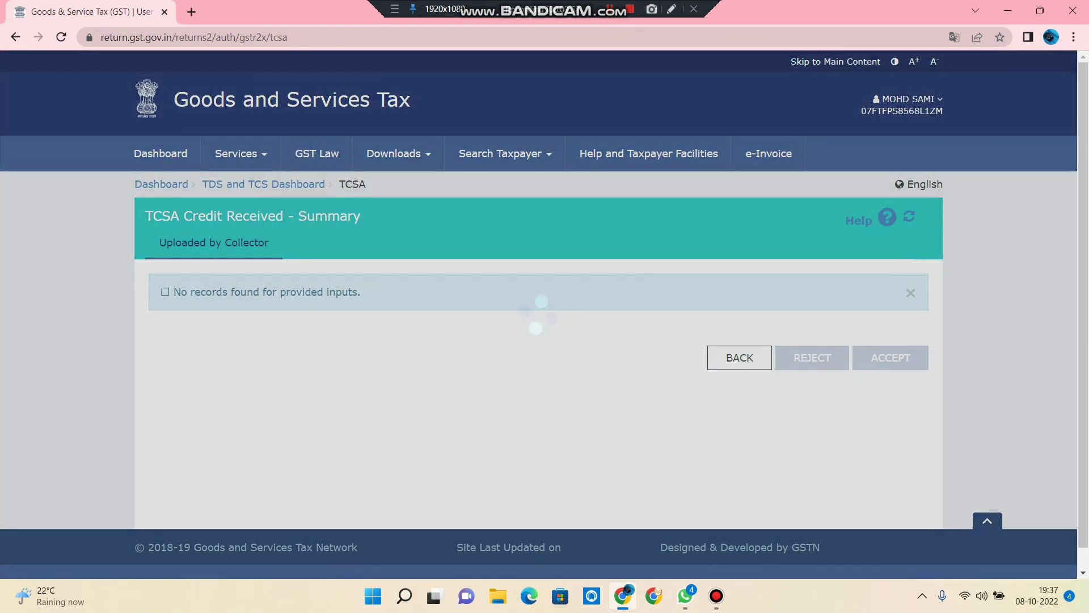
{"action": "left_click", "coordinate": [739, 357]}
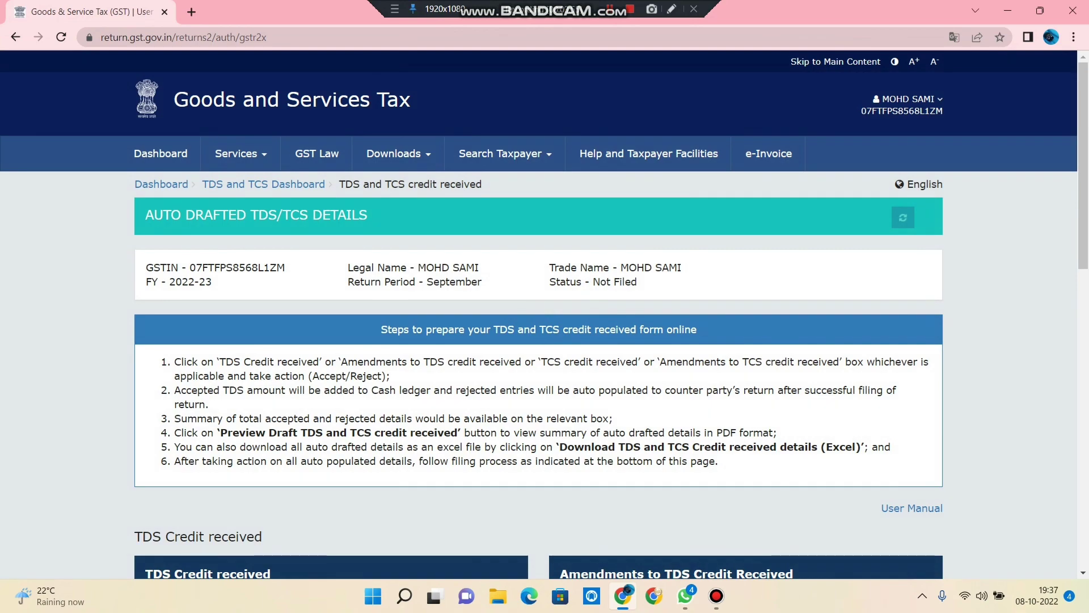
Step: Submit the proceed-to-file request for the September TDS and TCS credit received form
{"action": "scroll", "coordinate": [545, 315], "scroll_direction": "down", "scroll_amount": 15}
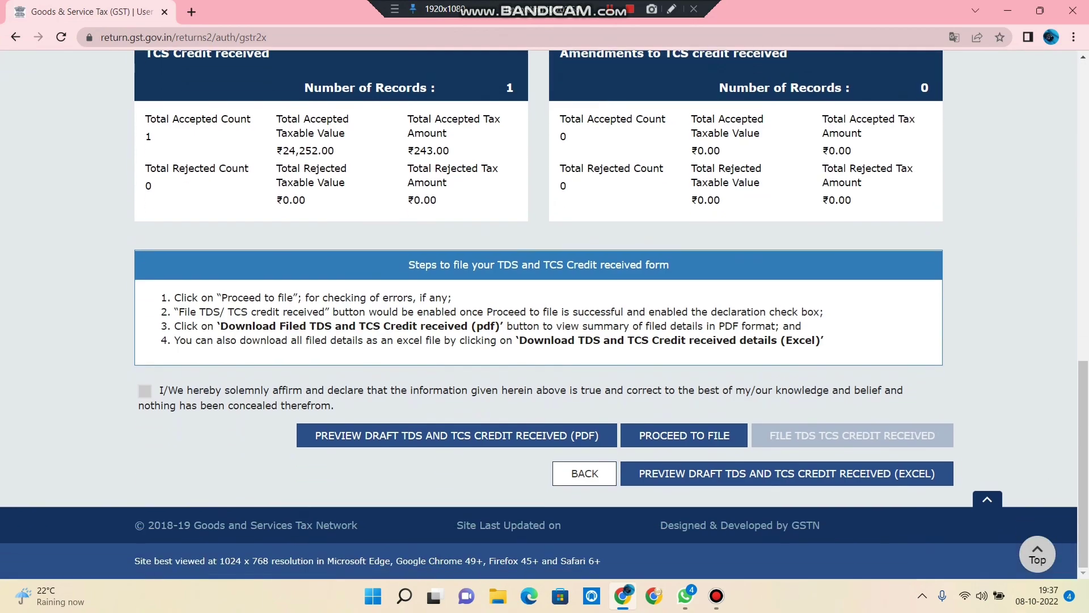
{"action": "scroll", "coordinate": [545, 315], "scroll_direction": "up", "scroll_amount": 15}
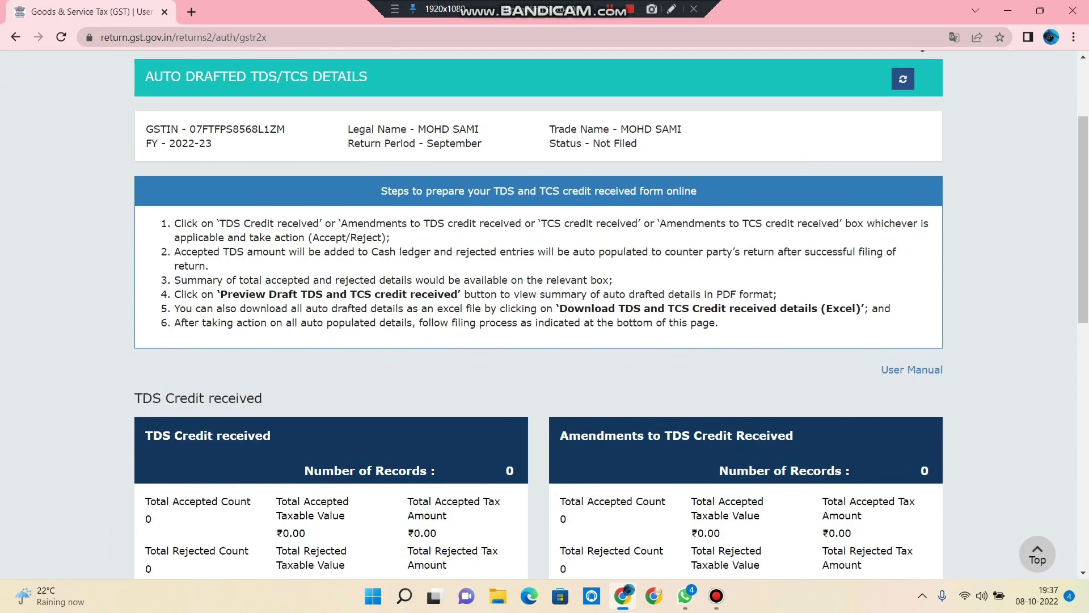
{"action": "scroll", "coordinate": [545, 315], "scroll_direction": "up", "scroll_amount": 2}
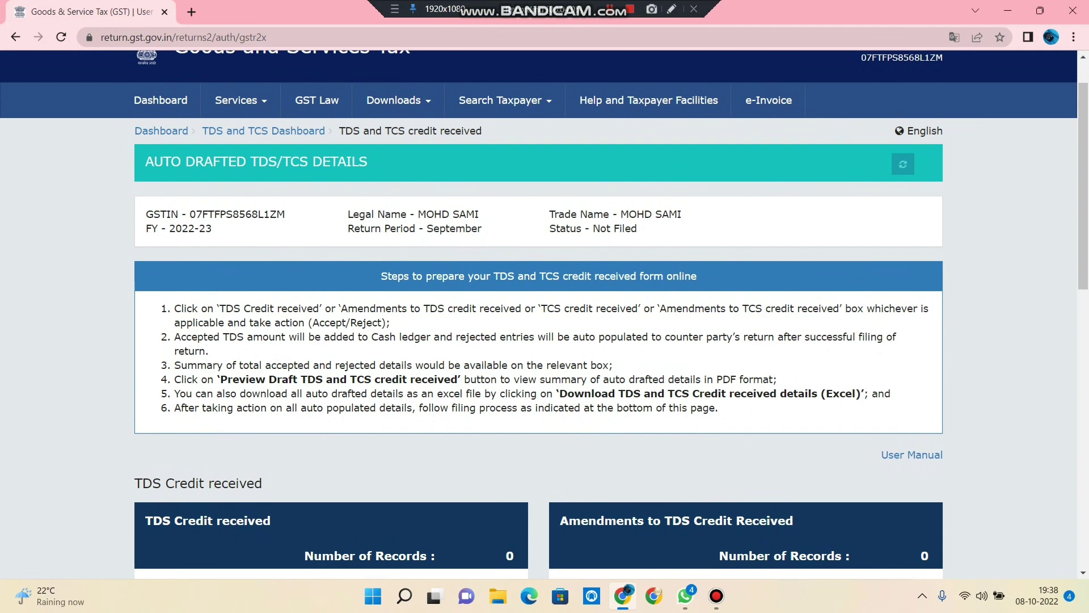
{"action": "scroll", "coordinate": [545, 312], "scroll_direction": "down", "scroll_amount": 13}
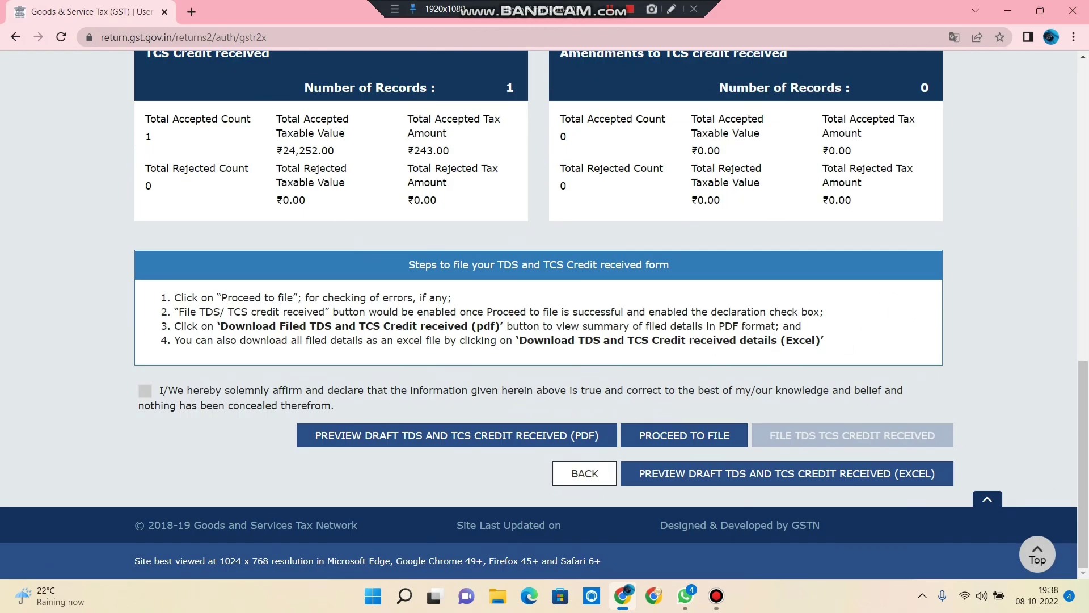
{"action": "scroll", "coordinate": [545, 312], "scroll_direction": "up", "scroll_amount": 14}
{"action": "scroll", "coordinate": [544, 313], "scroll_direction": "down", "scroll_amount": 14}
{"action": "left_click", "coordinate": [685, 435]}
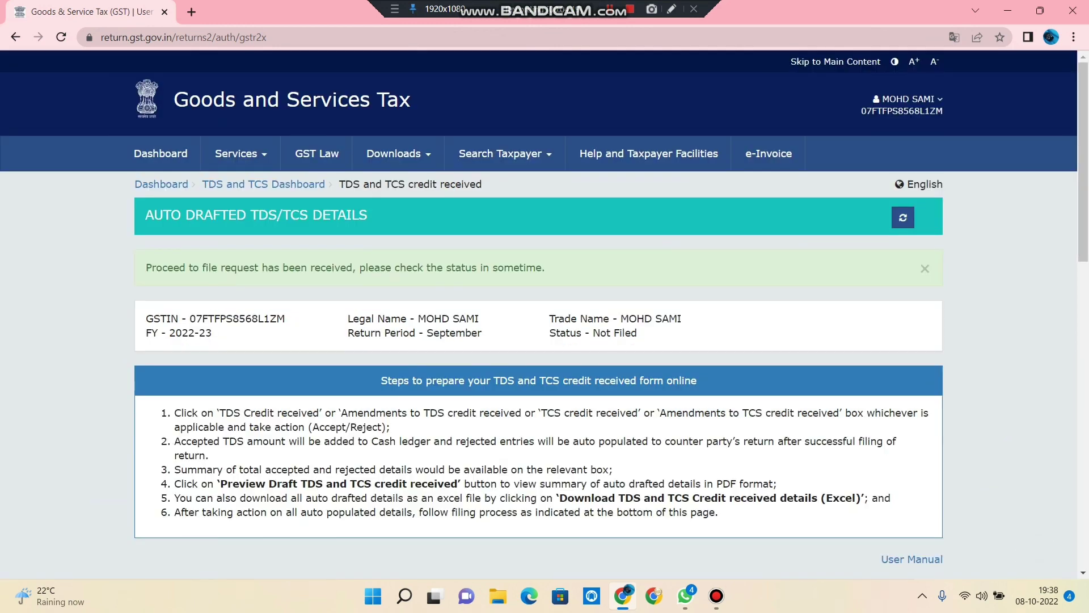
Step: Refresh the auto drafted TDS/TCS details to update the status of the proceed-to-file request
{"action": "scroll", "coordinate": [685, 523], "scroll_direction": "down", "scroll_amount": 13}
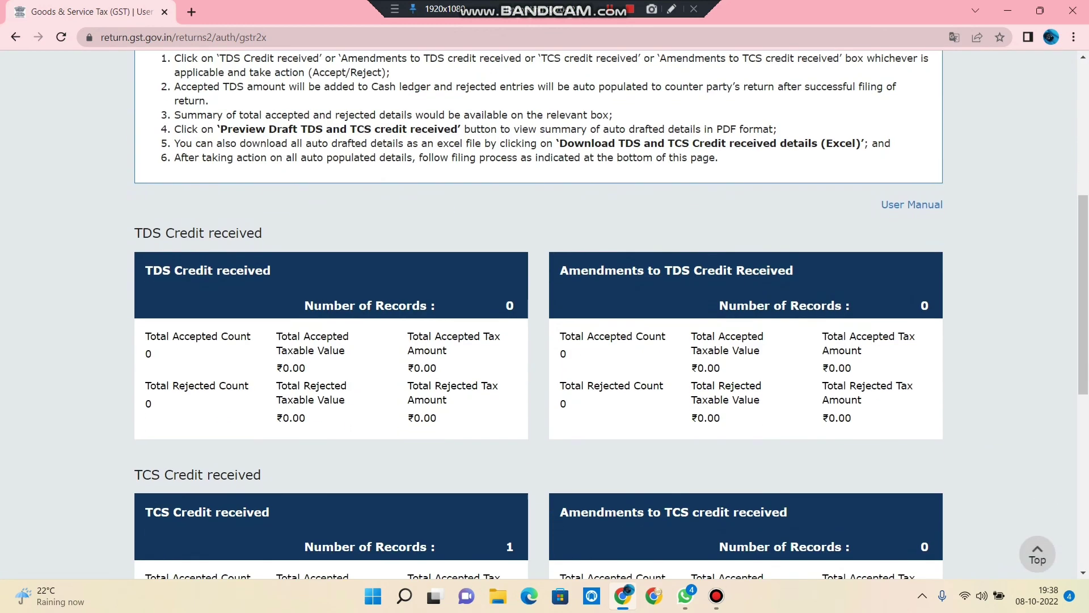
{"action": "scroll", "coordinate": [684, 522], "scroll_direction": "down", "scroll_amount": 2}
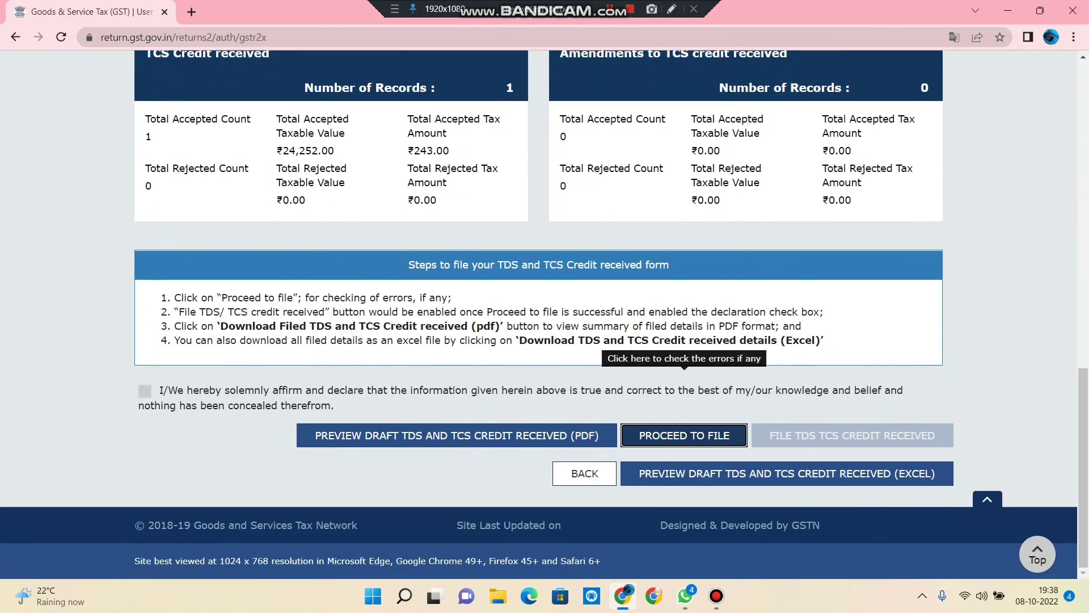
{"action": "scroll", "coordinate": [539, 314], "scroll_direction": "up", "scroll_amount": 14}
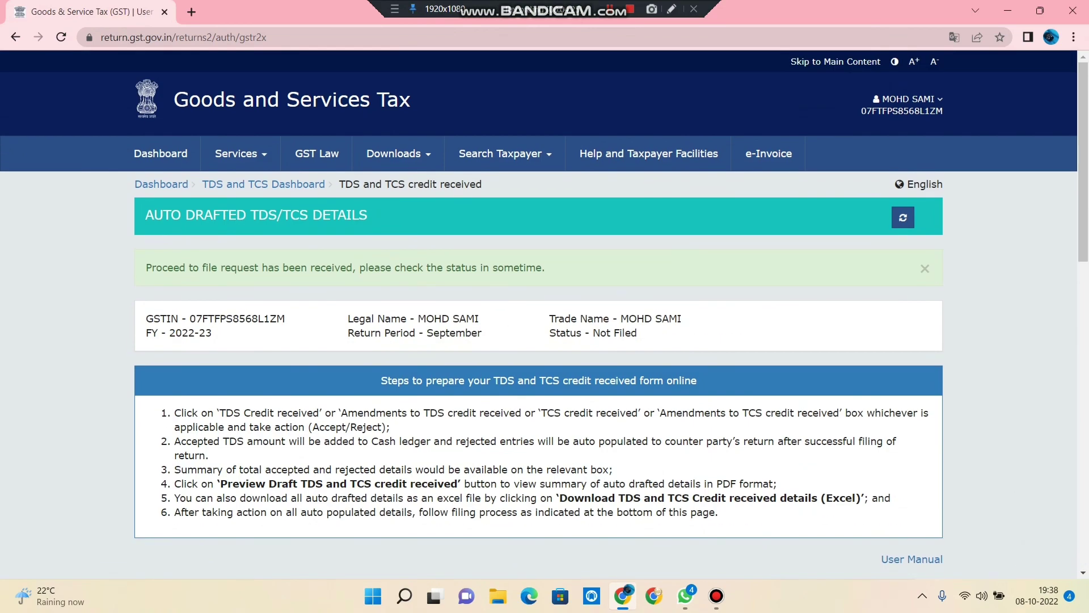
{"action": "left_click", "coordinate": [902, 218]}
Step: Accept the declaration, select the authorised signatory and confirm filing of the TDS and TCS credit received form
{"action": "scroll", "coordinate": [545, 313], "scroll_direction": "down", "scroll_amount": 14}
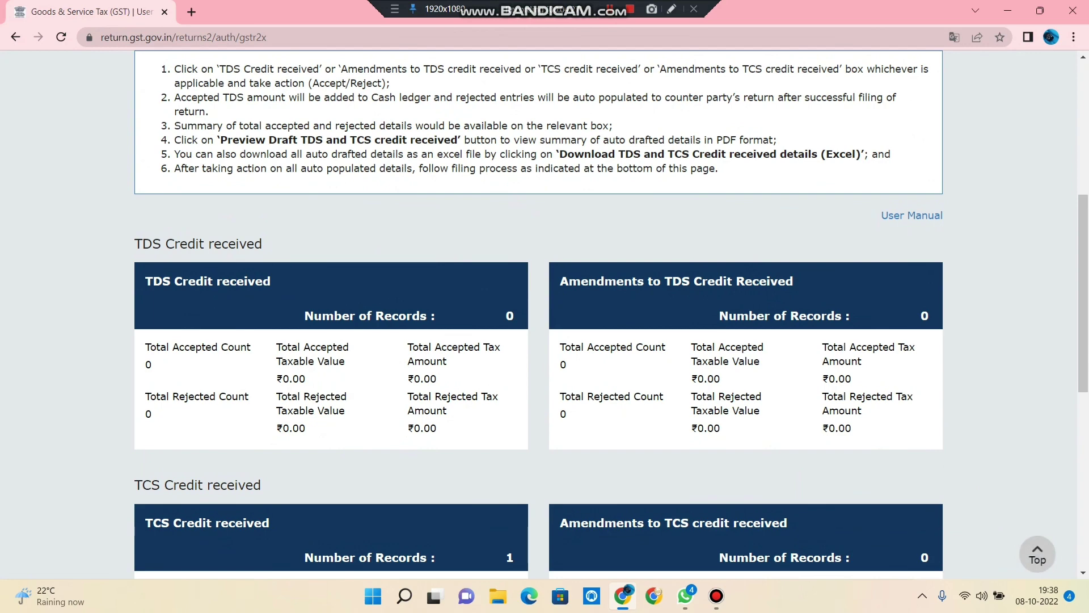
{"action": "scroll", "coordinate": [544, 314], "scroll_direction": "down", "scroll_amount": 1}
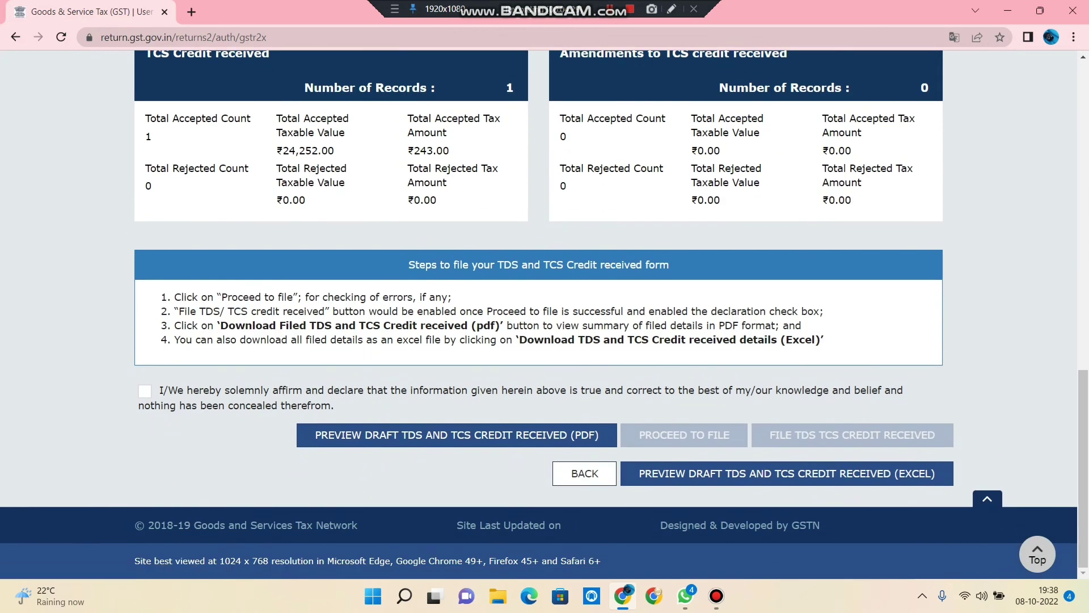
{"action": "left_click", "coordinate": [144, 391]}
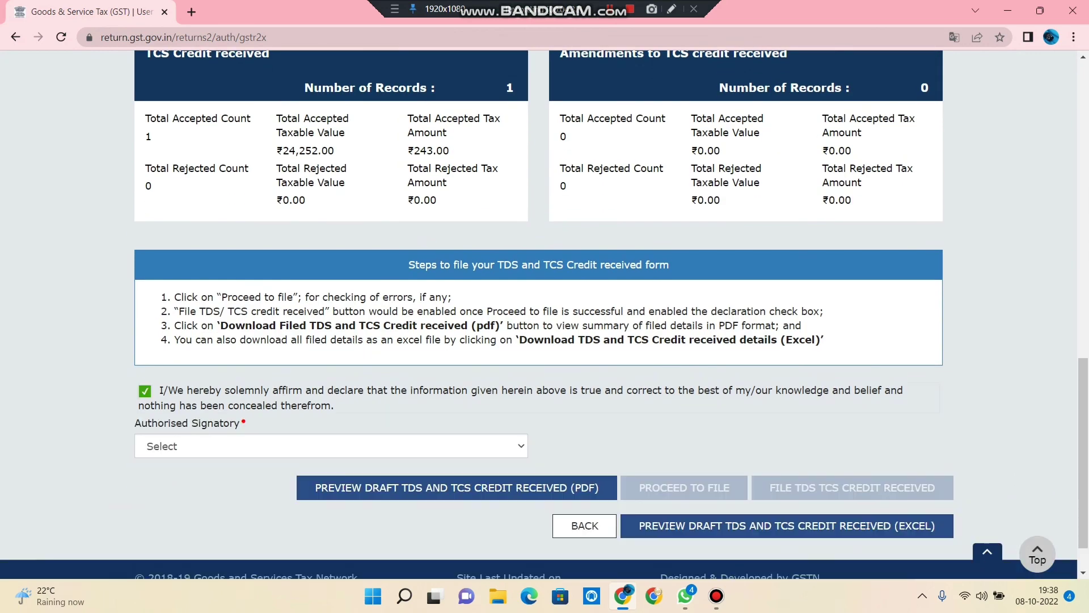
{"action": "left_click", "coordinate": [331, 446]}
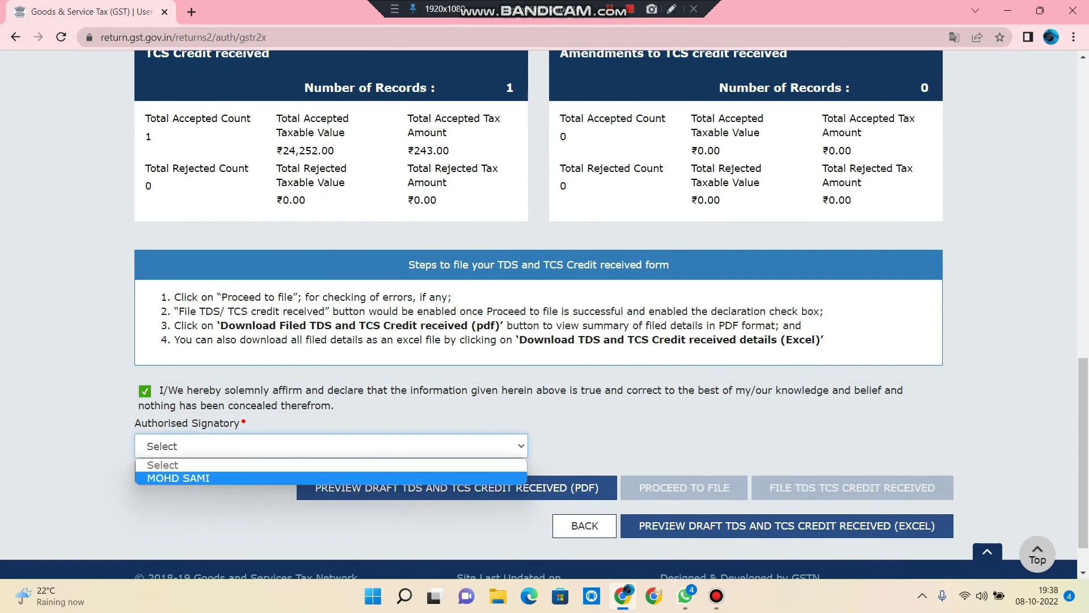
{"action": "left_click", "coordinate": [170, 477]}
{"action": "scroll", "coordinate": [851, 440], "scroll_direction": "down", "scroll_amount": 1}
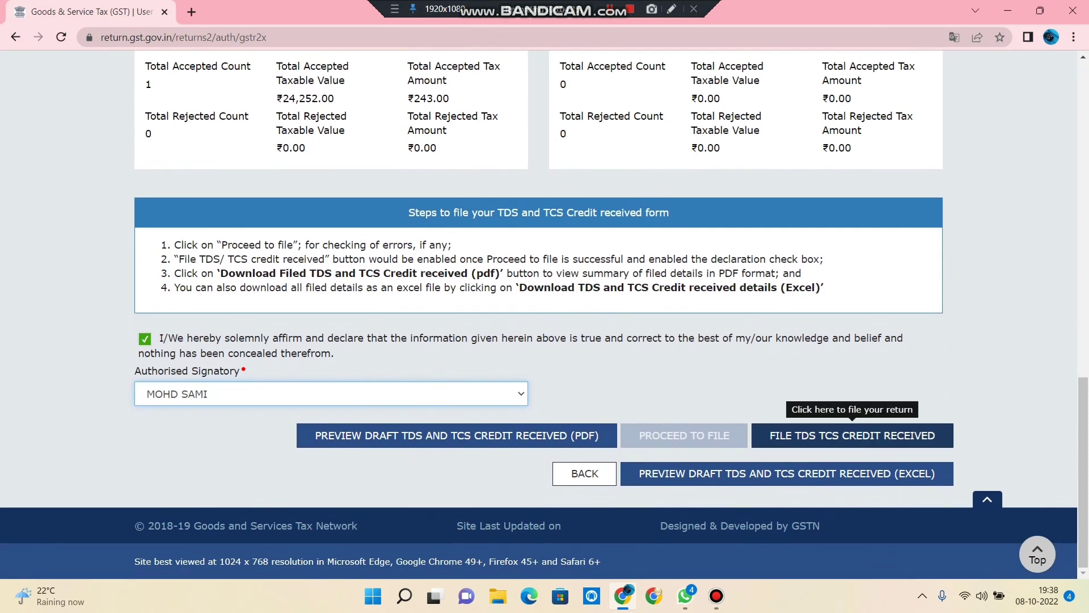
{"action": "left_click", "coordinate": [852, 435]}
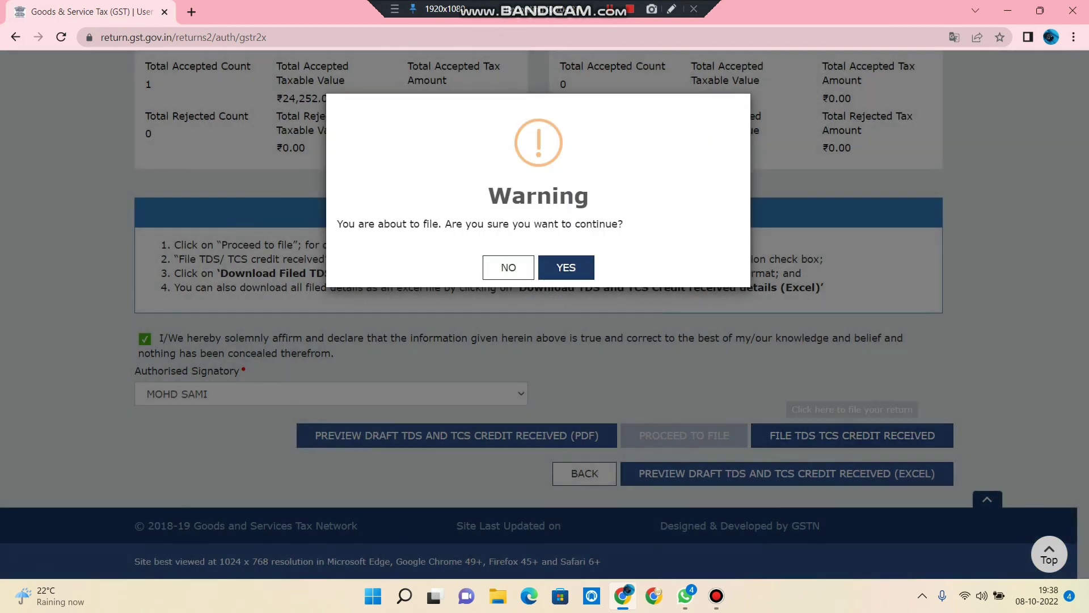
{"action": "left_click", "coordinate": [566, 267]}
Step: File the form with EVC by replacing the prefilled entry with the one-time password and verifying it, and decline the browser's password update
{"action": "scroll", "coordinate": [544, 313], "scroll_direction": "down", "scroll_amount": 1}
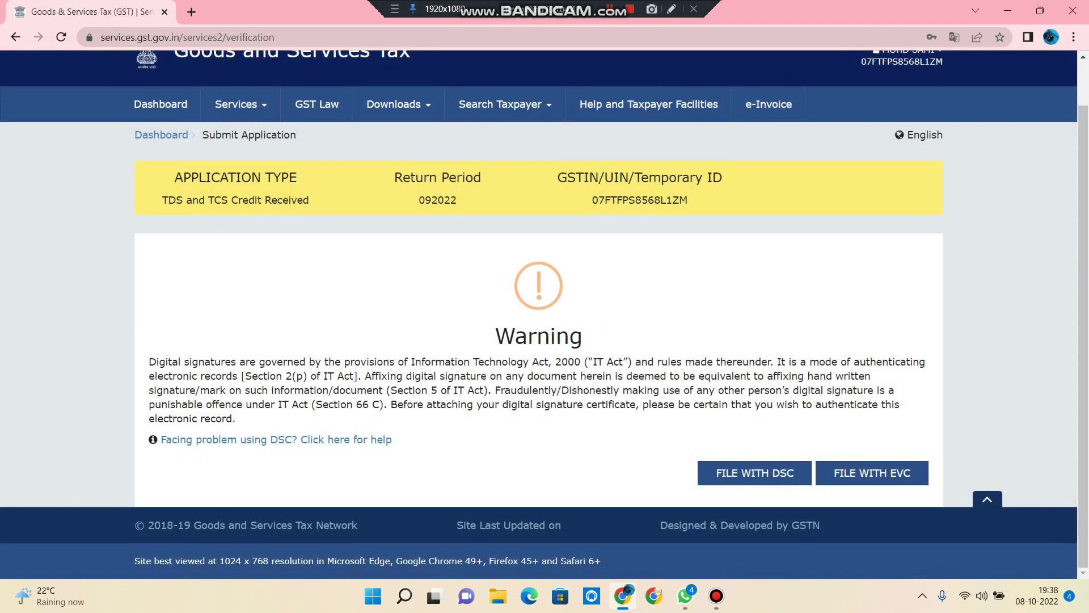
{"action": "left_click", "coordinate": [871, 472]}
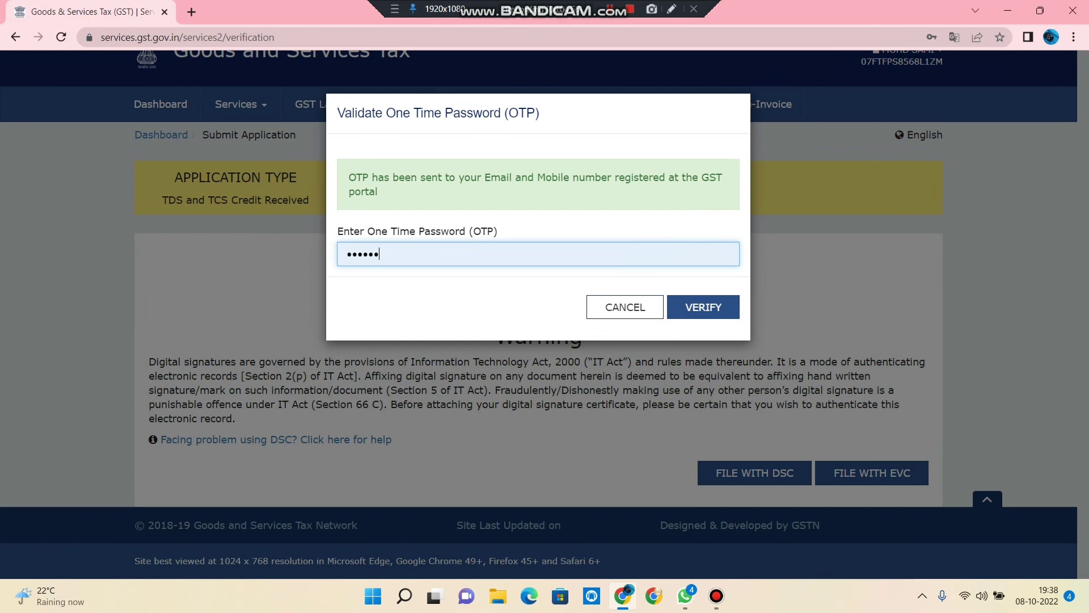
{"action": "key", "text": "BackSpace"}
{"action": "key", "text": "BackSpace"}
{"action": "key", "text": "BackSpace"}
{"action": "key", "text": "BackSpace"}
{"action": "key", "text": "BackSpace"}
{"action": "key", "text": "BackSpace"}
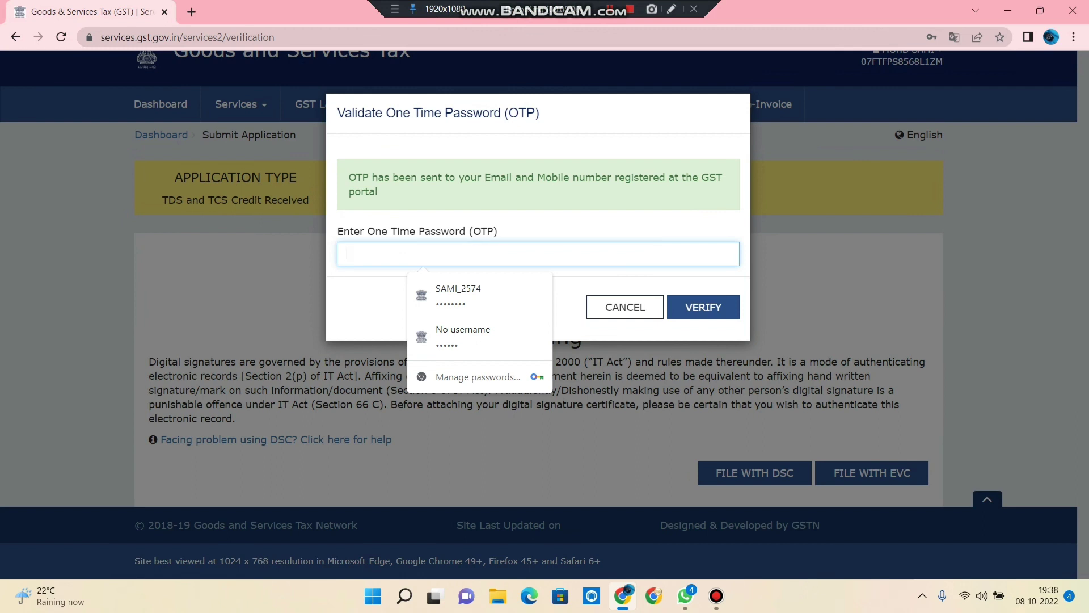
{"action": "type", "text": "••"}
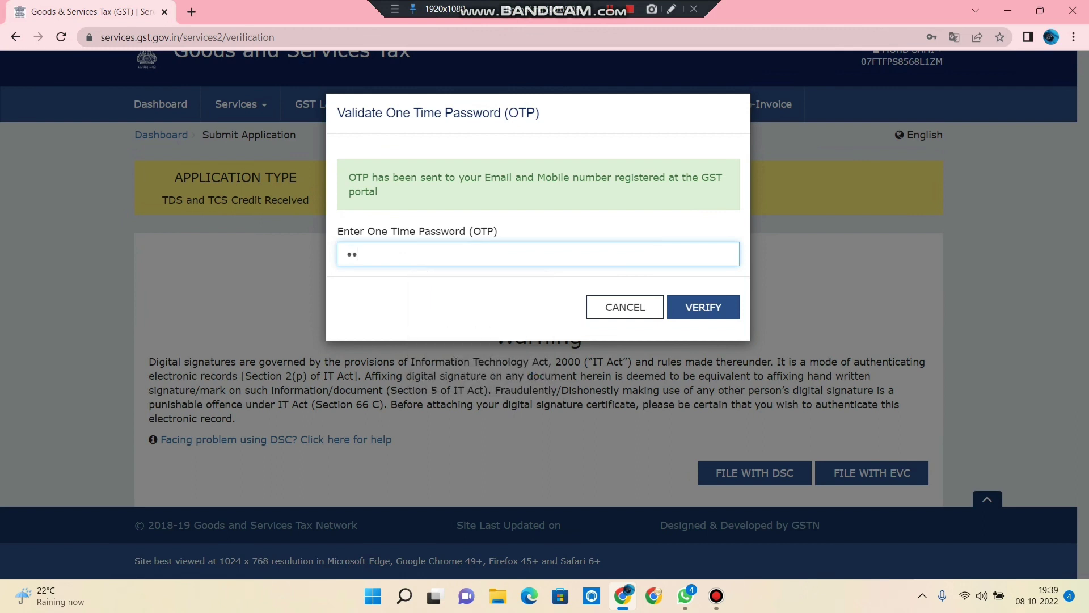
{"action": "type", "text": "••••"}
{"action": "key", "text": "Return"}
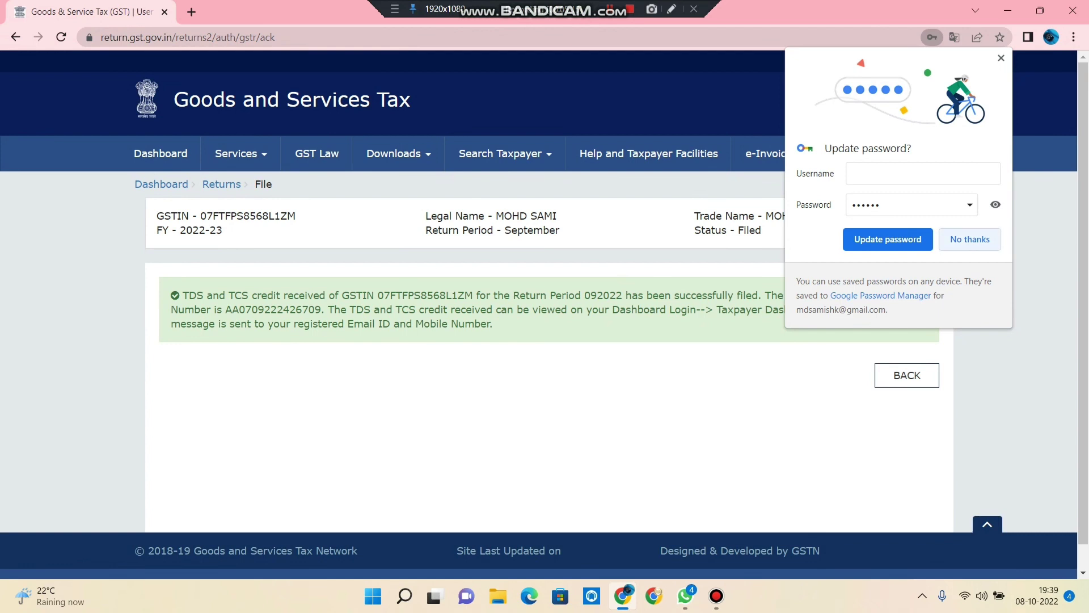
{"action": "left_click", "coordinate": [970, 239]}
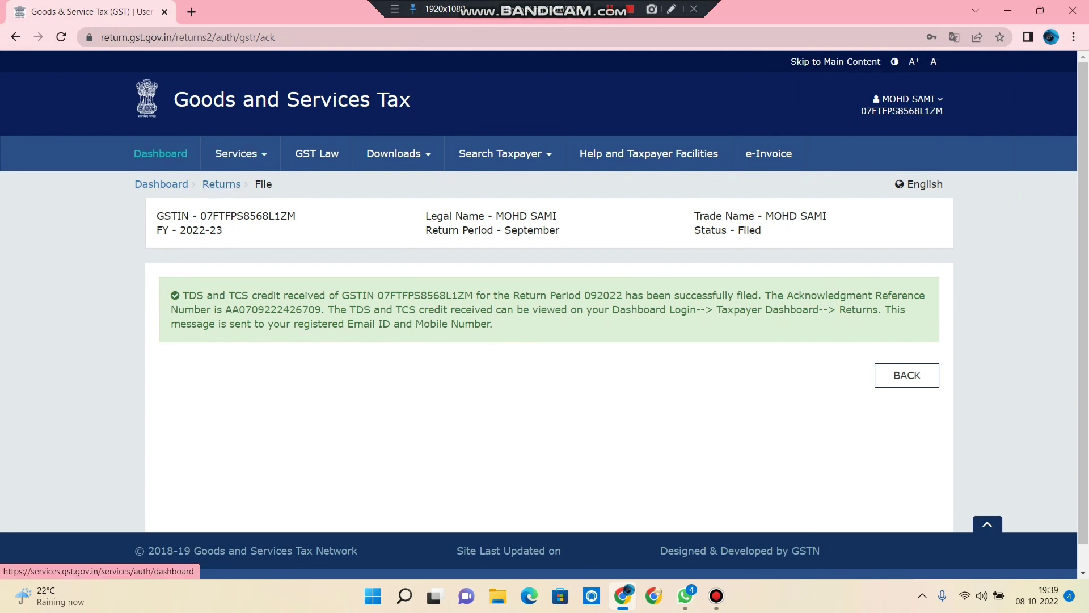
Step: Return to the dashboard and examine the electronic liability, cash and credit ledger balances
{"action": "left_click", "coordinate": [161, 153]}
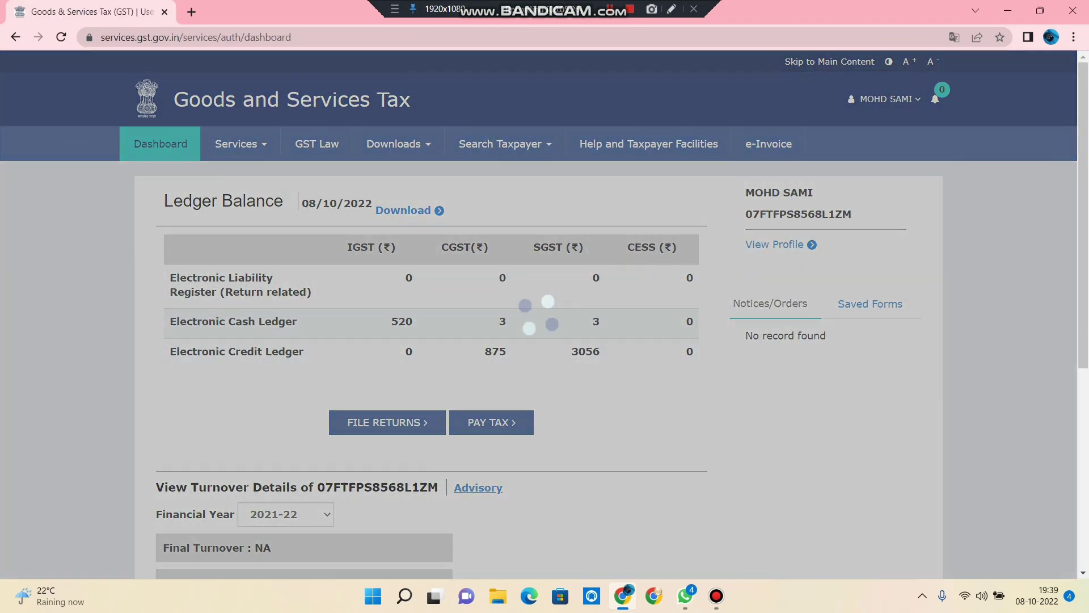
{"action": "scroll", "coordinate": [539, 312], "scroll_direction": "down", "scroll_amount": 3}
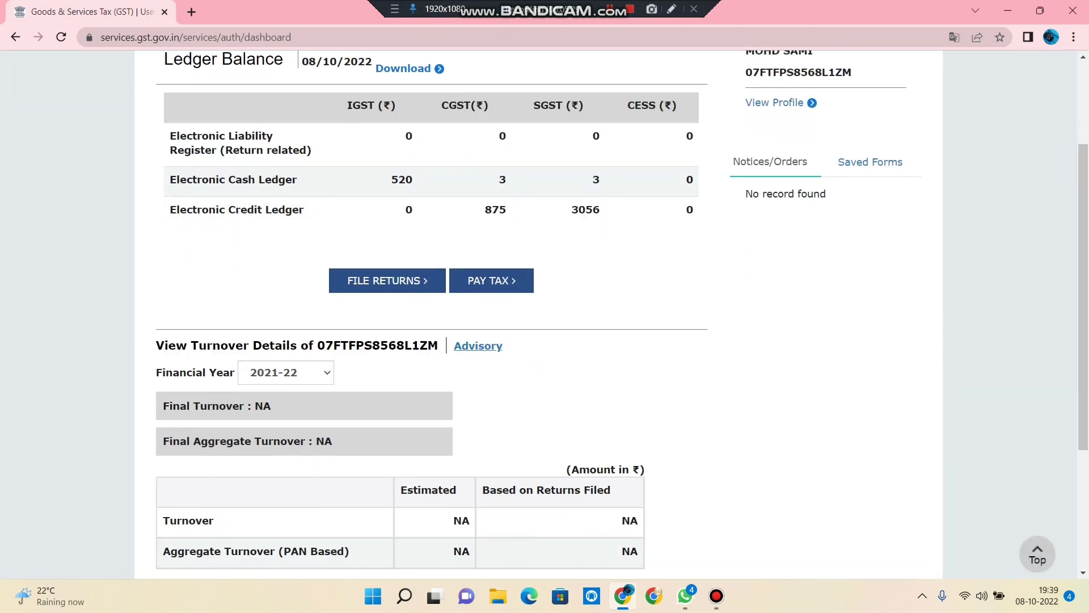
{"action": "scroll", "coordinate": [539, 312], "scroll_direction": "up", "scroll_amount": 3}
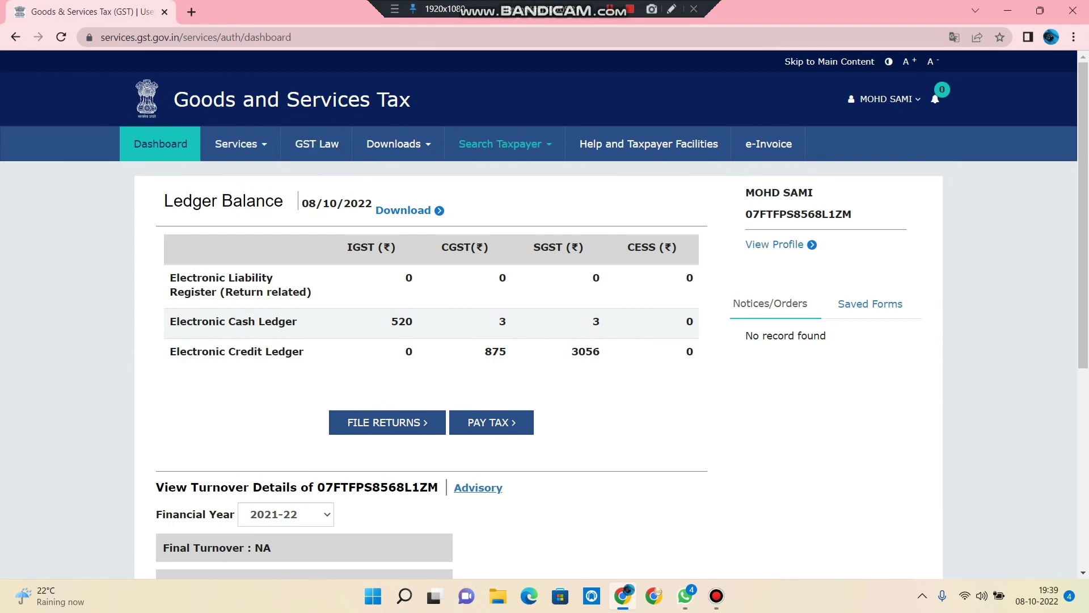
Step: Open the Electronic Credit Ledger service and go to its detailed ledger with the period selection
{"action": "left_click", "coordinate": [241, 144]}
{"action": "mouse_move", "coordinate": [235, 175]}
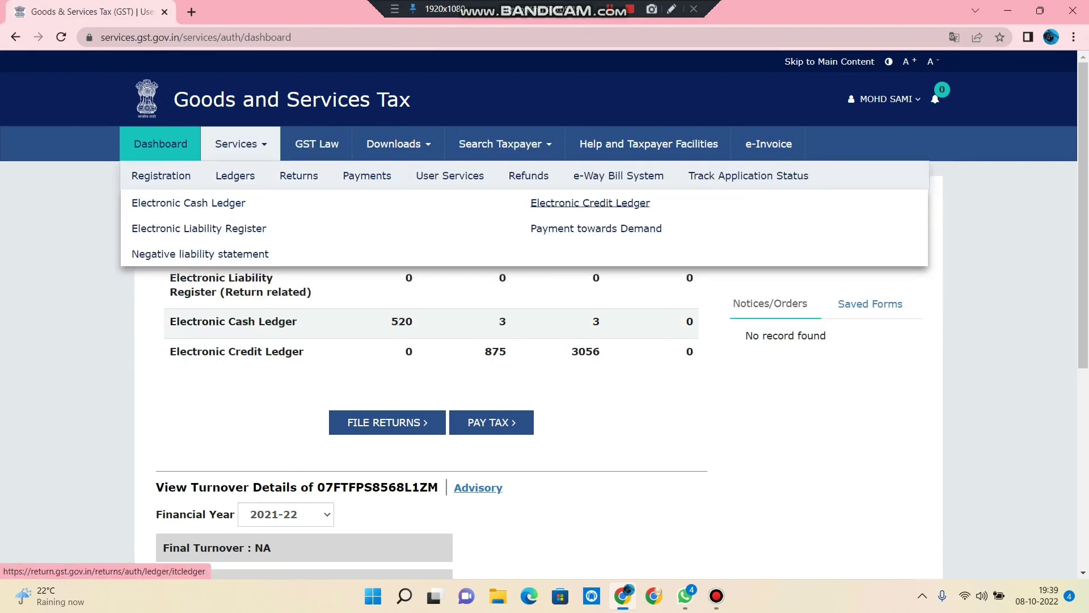
{"action": "left_click", "coordinate": [590, 203]}
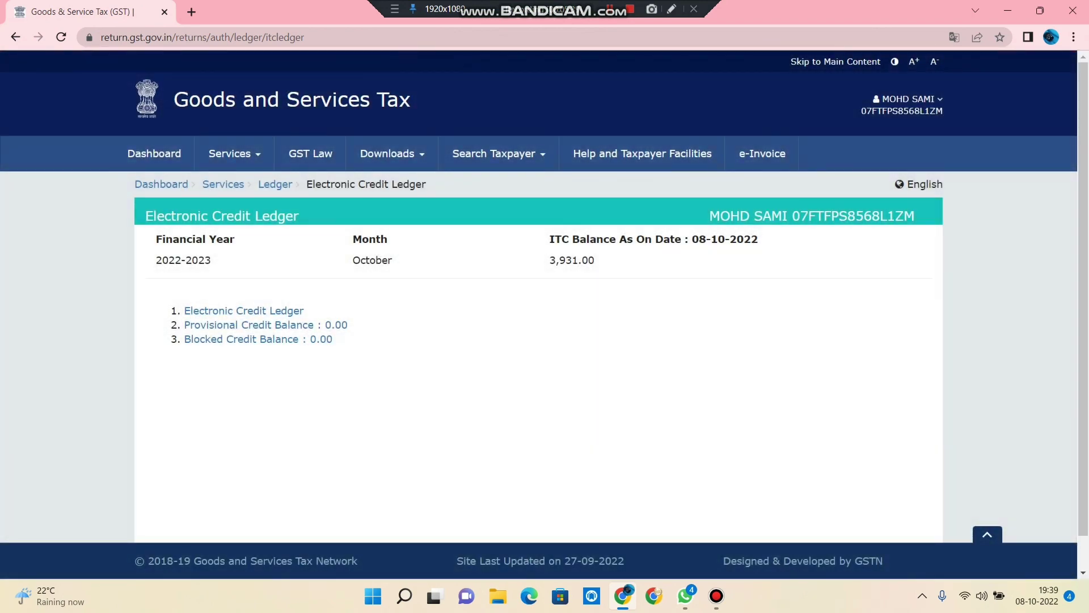
{"action": "left_click", "coordinate": [244, 311]}
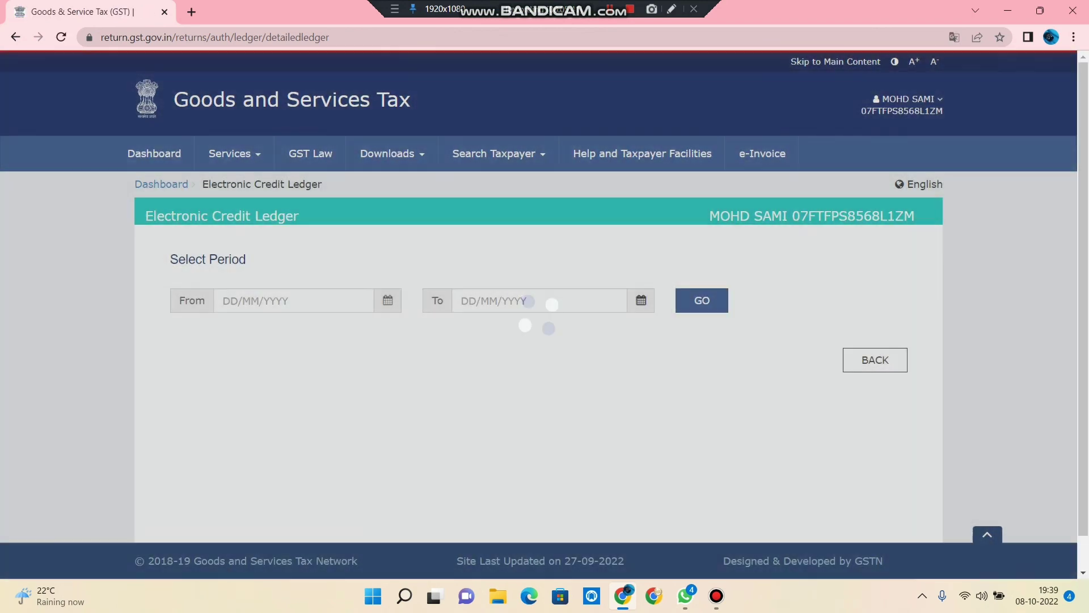
Step: Go back to the dashboard and search File Returns for financial year 2022-23, Quarter 2 (Jul - Sep), period September
{"action": "left_click", "coordinate": [234, 153]}
{"action": "mouse_move", "coordinate": [443, 185]}
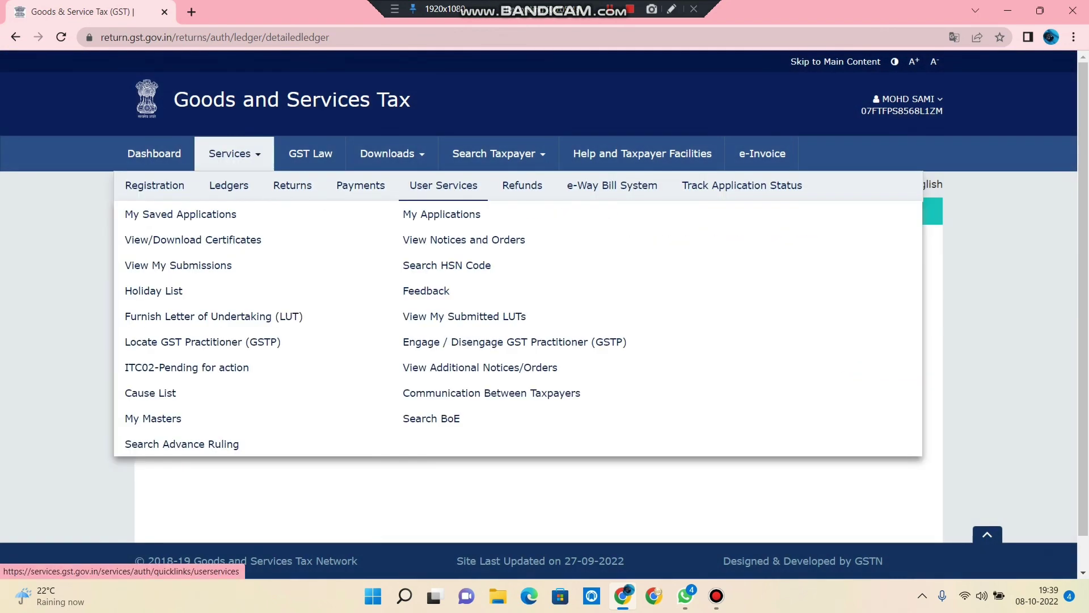
{"action": "left_click", "coordinate": [154, 153]}
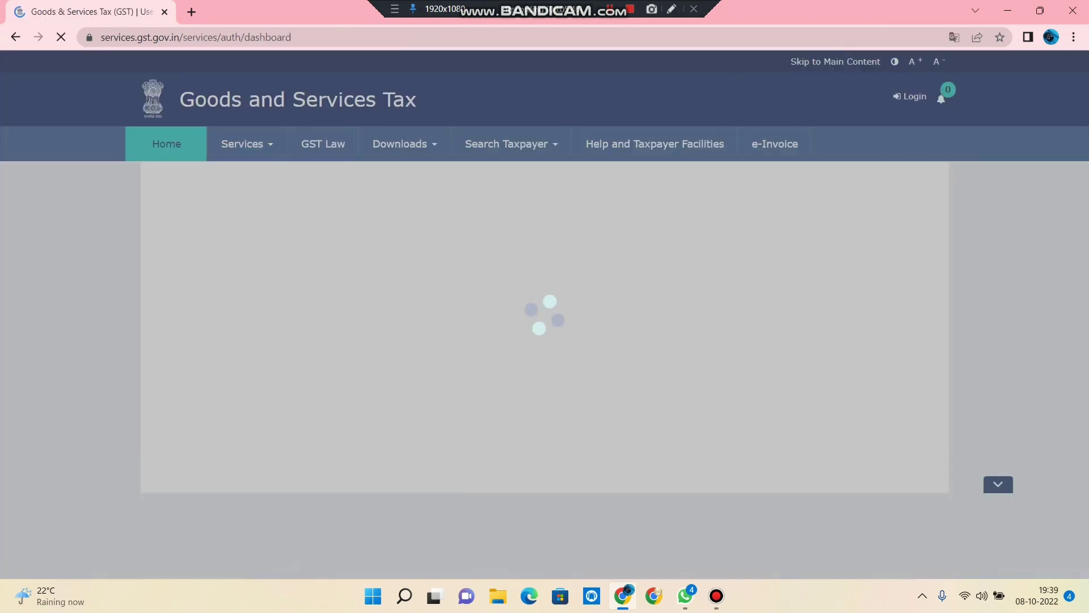
{"action": "scroll", "coordinate": [539, 312], "scroll_direction": "down", "scroll_amount": 5}
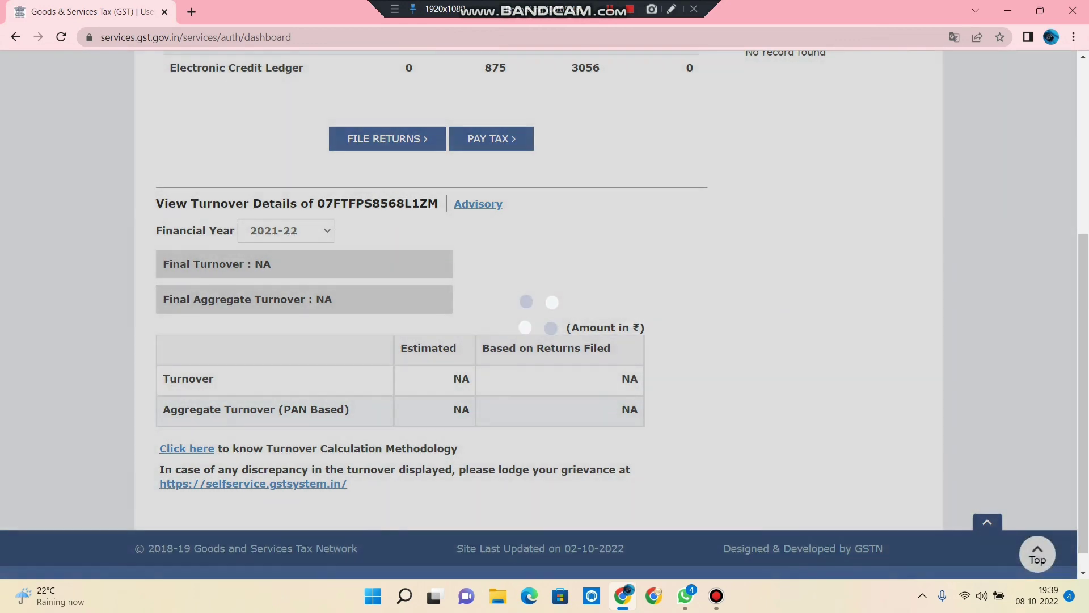
{"action": "left_click", "coordinate": [387, 139]}
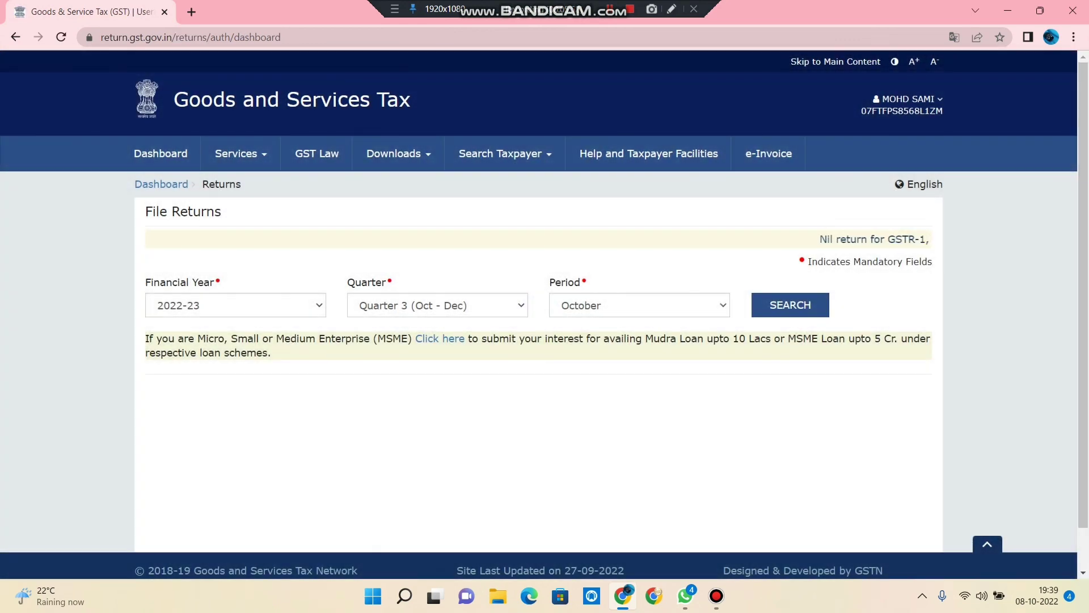
{"action": "left_click", "coordinate": [437, 305]}
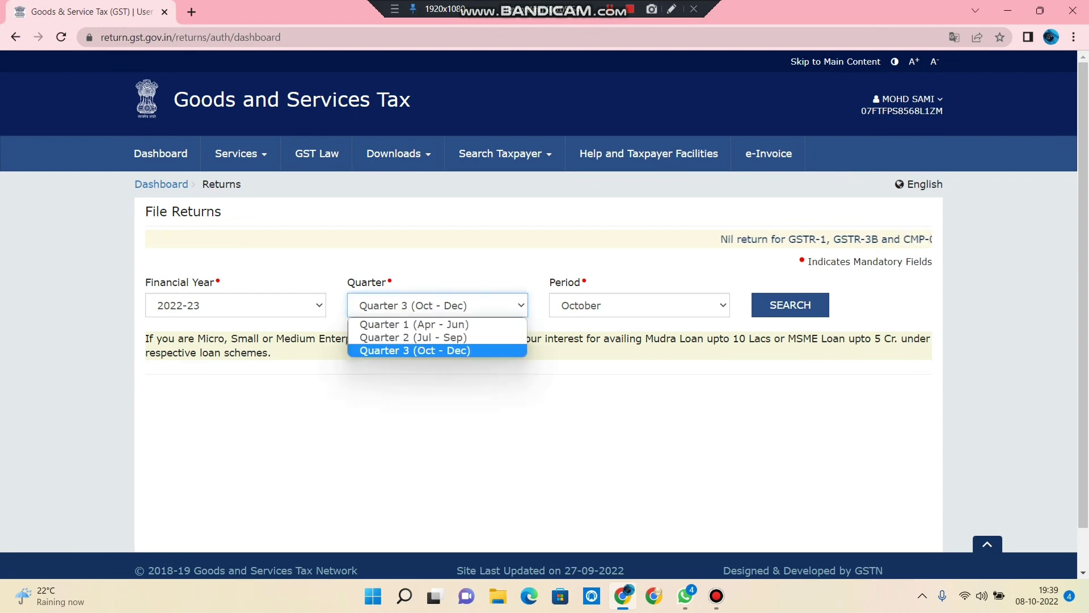
{"action": "left_click", "coordinate": [437, 337]}
{"action": "left_click", "coordinate": [639, 305]}
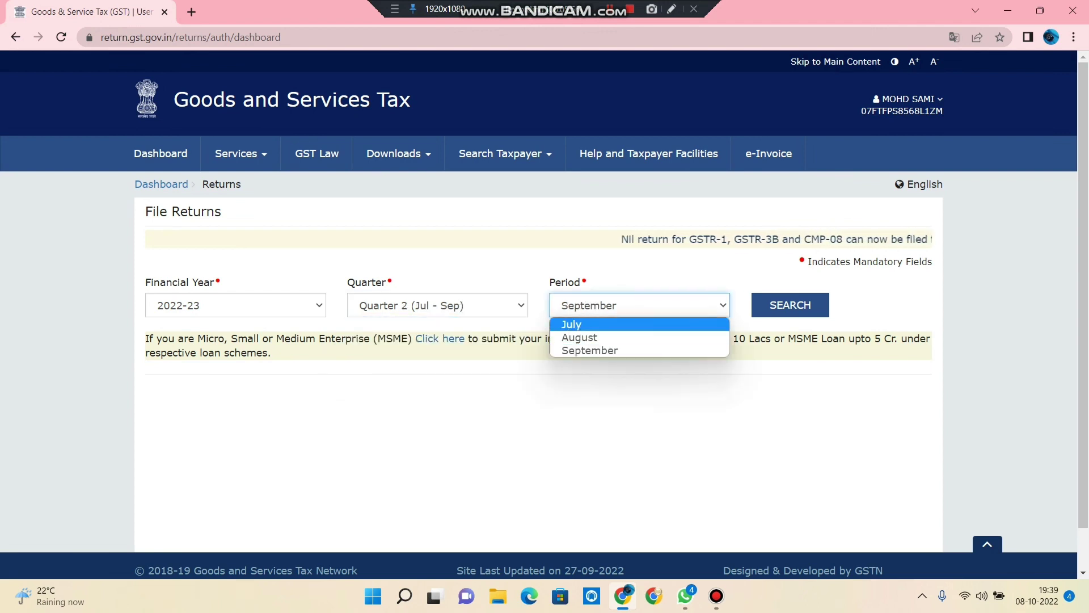
{"action": "left_click", "coordinate": [591, 350]}
{"action": "left_click", "coordinate": [790, 304]}
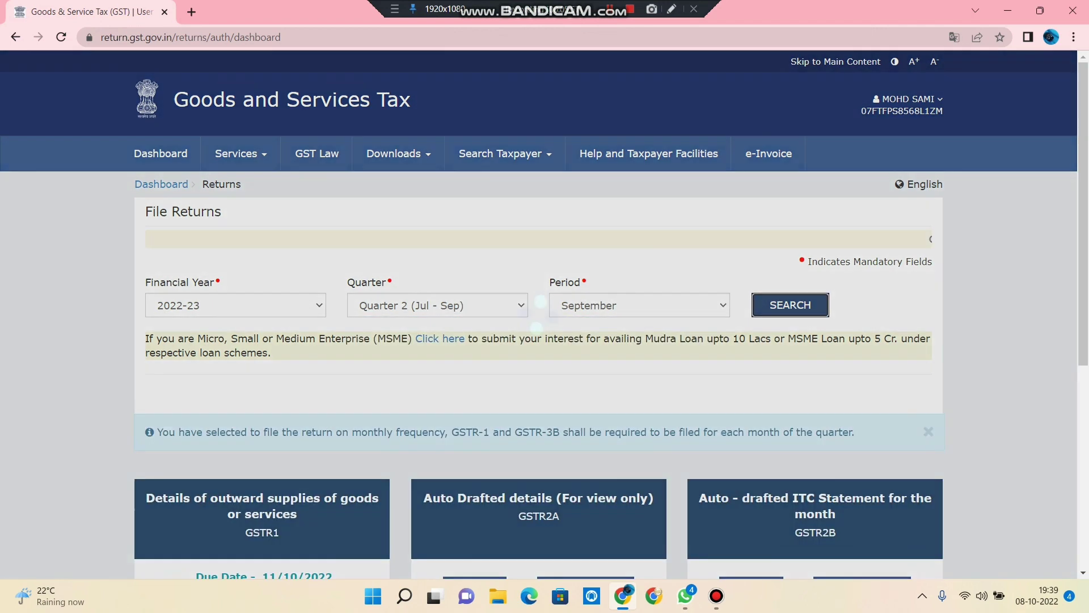
{"action": "scroll", "coordinate": [525, 309], "scroll_direction": "down", "scroll_amount": 6}
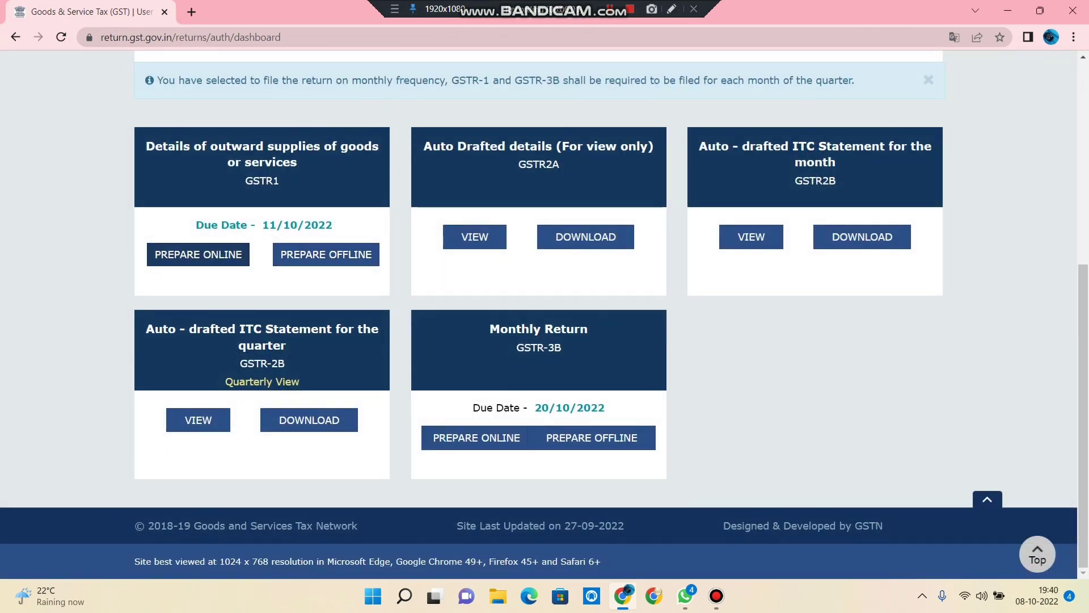
Step: Open the September GSTR-1 for online preparation and start a new record in section 7 - B2C (Others)
{"action": "left_click", "coordinate": [198, 254]}
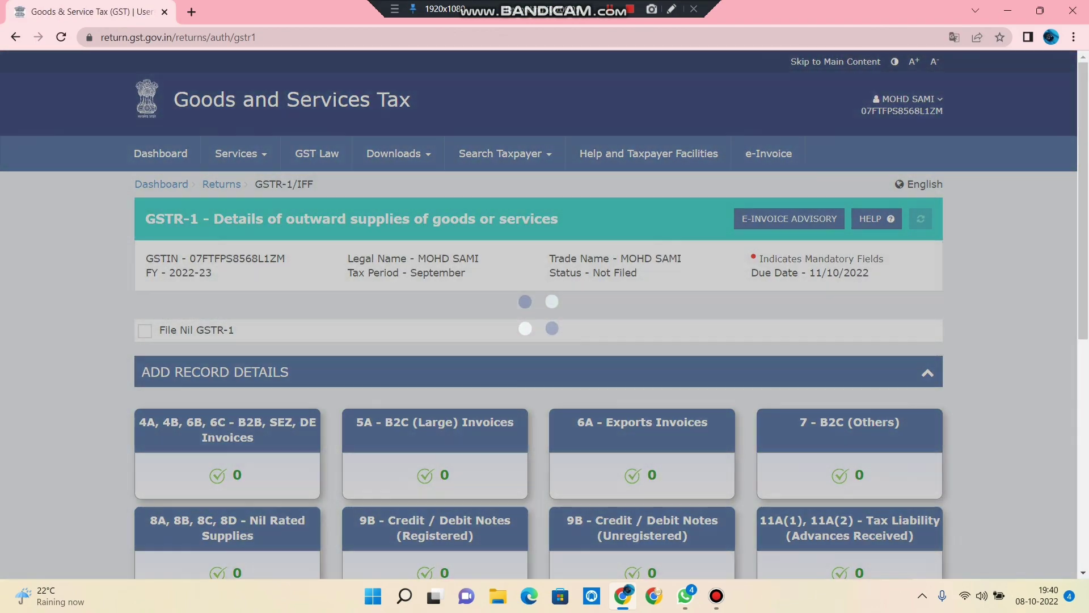
{"action": "scroll", "coordinate": [545, 317], "scroll_direction": "down", "scroll_amount": 5}
{"action": "scroll", "coordinate": [544, 314], "scroll_direction": "down", "scroll_amount": 3}
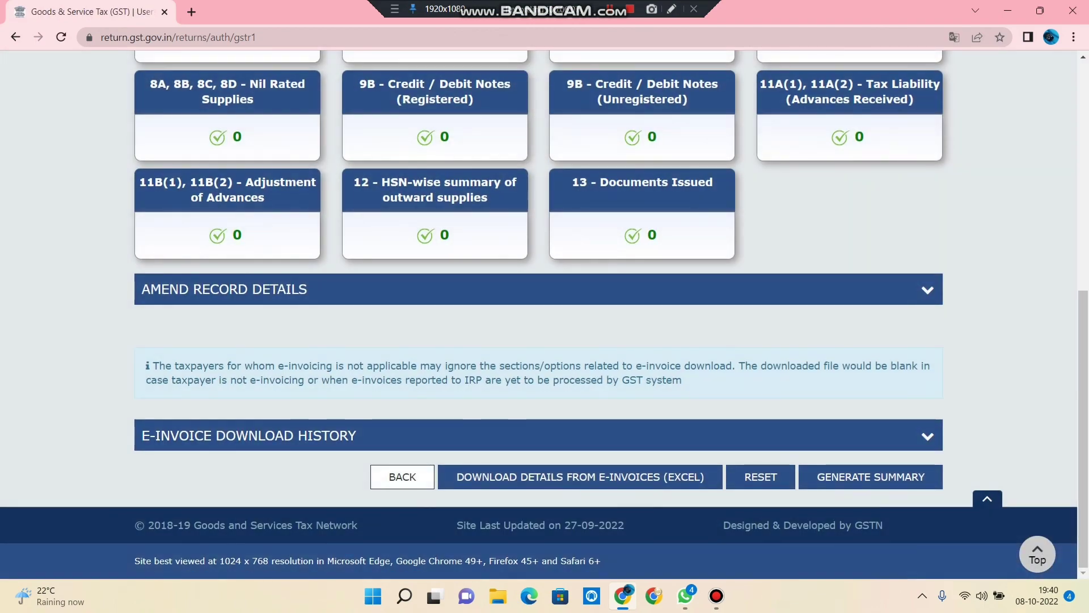
{"action": "scroll", "coordinate": [545, 314], "scroll_direction": "up", "scroll_amount": 5}
{"action": "left_click", "coordinate": [850, 341]}
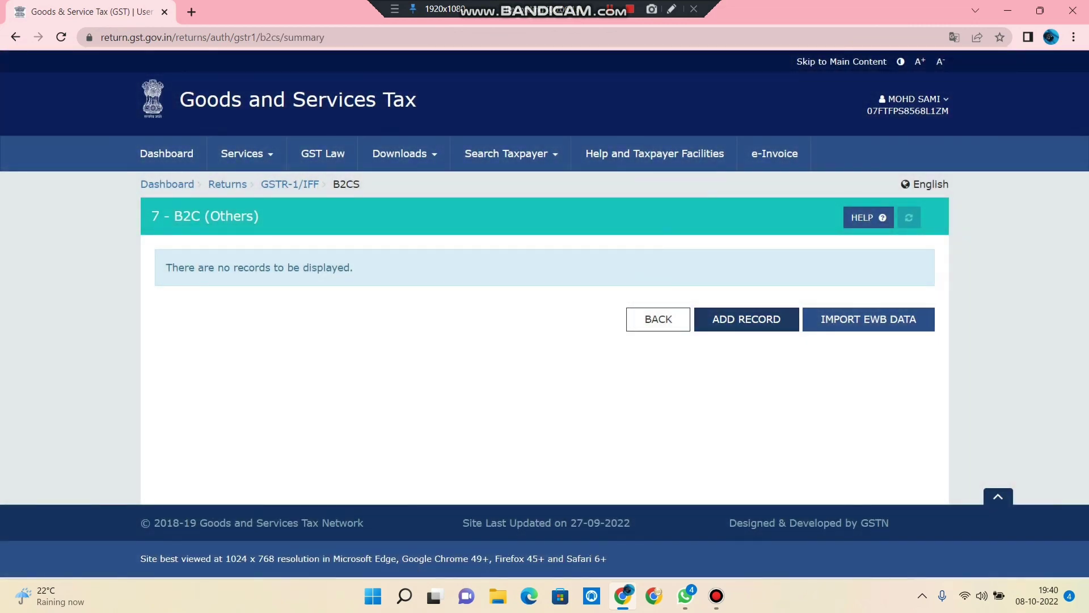
{"action": "left_click", "coordinate": [746, 319]}
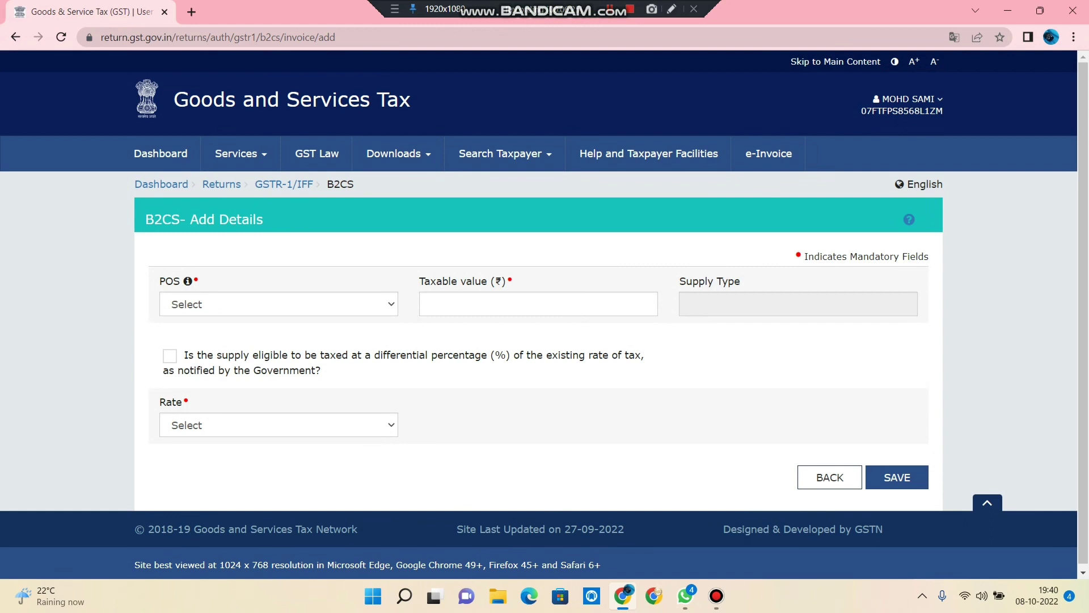
Step: Set the B2CS record's place of supply to 35-Andaman and Nicobar Islands and its taxable value to 314
{"action": "left_click", "coordinate": [278, 304]}
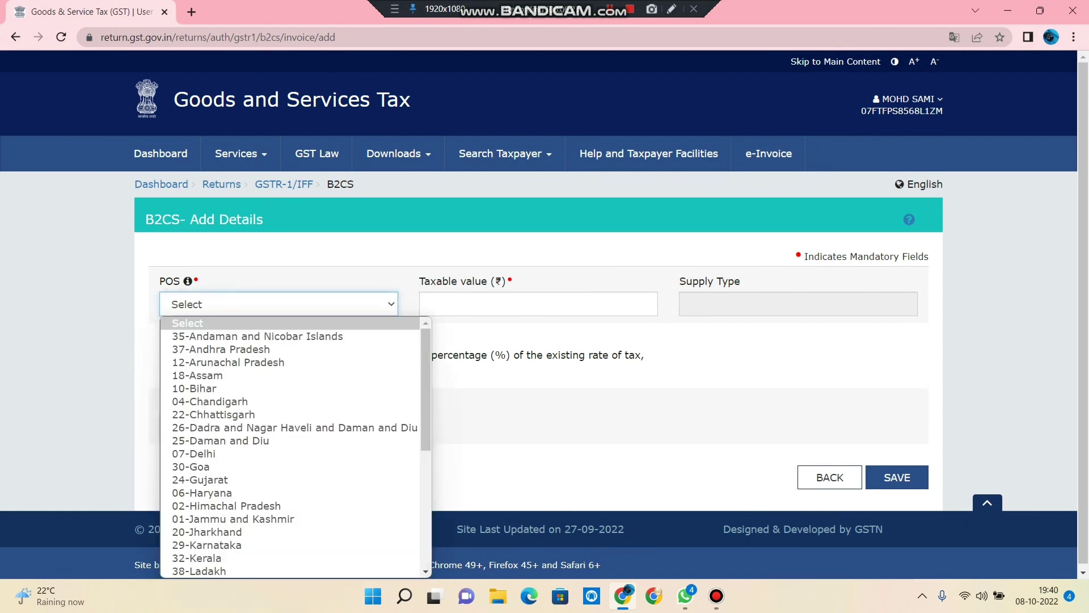
{"action": "key", "text": "Down"}
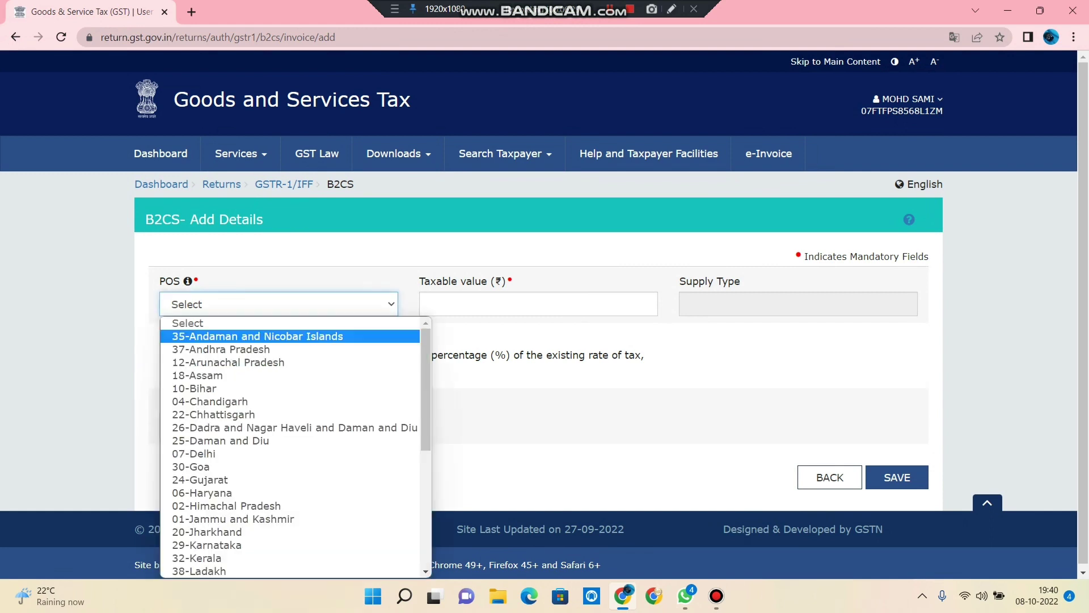
{"action": "key", "text": "Return"}
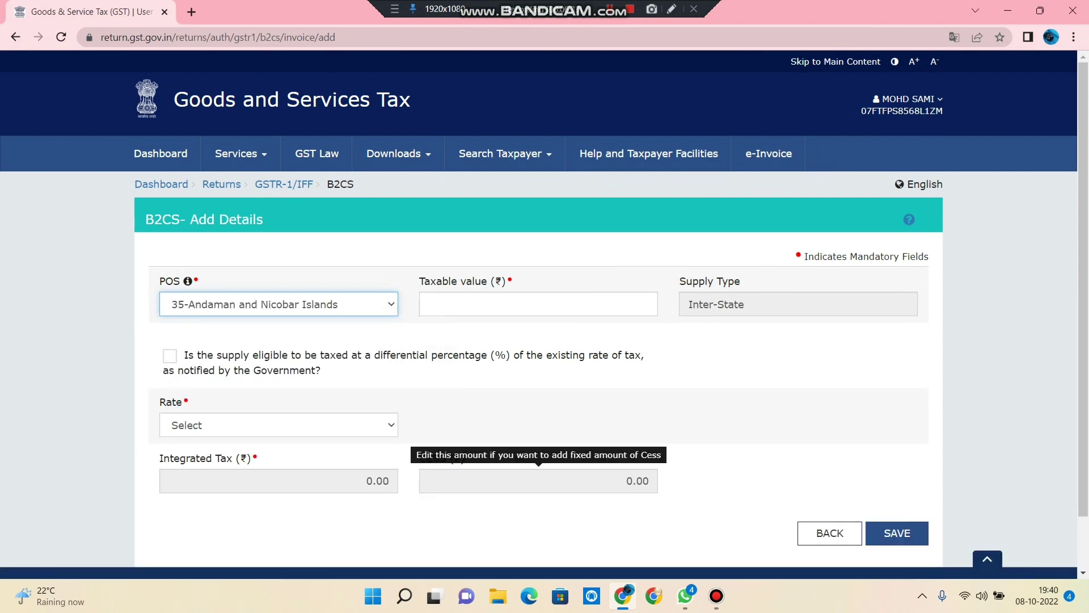
{"action": "left_click", "coordinate": [648, 304]}
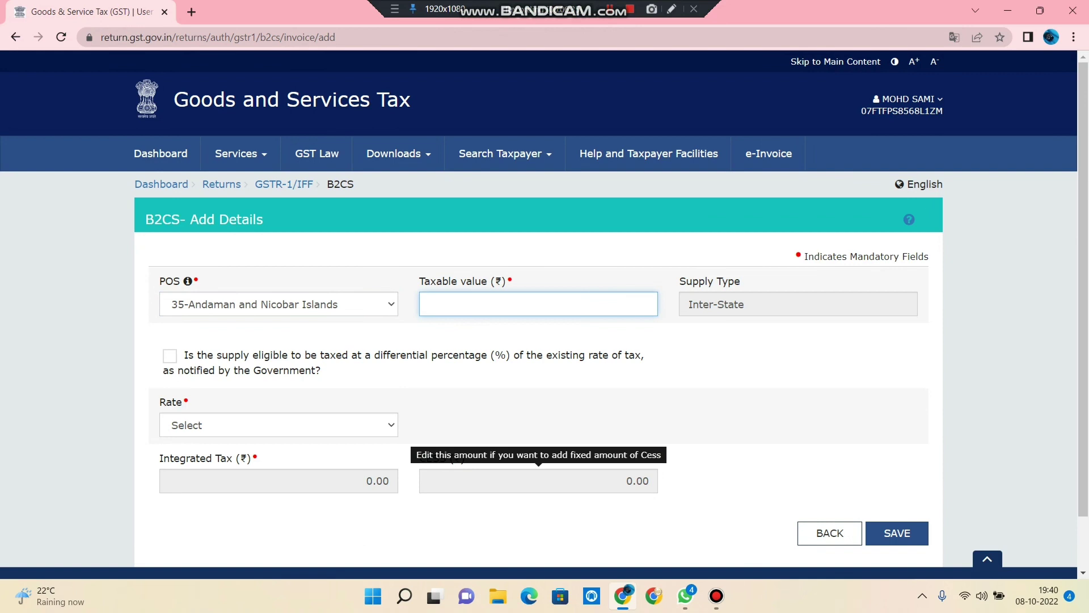
{"action": "type", "text": "314"}
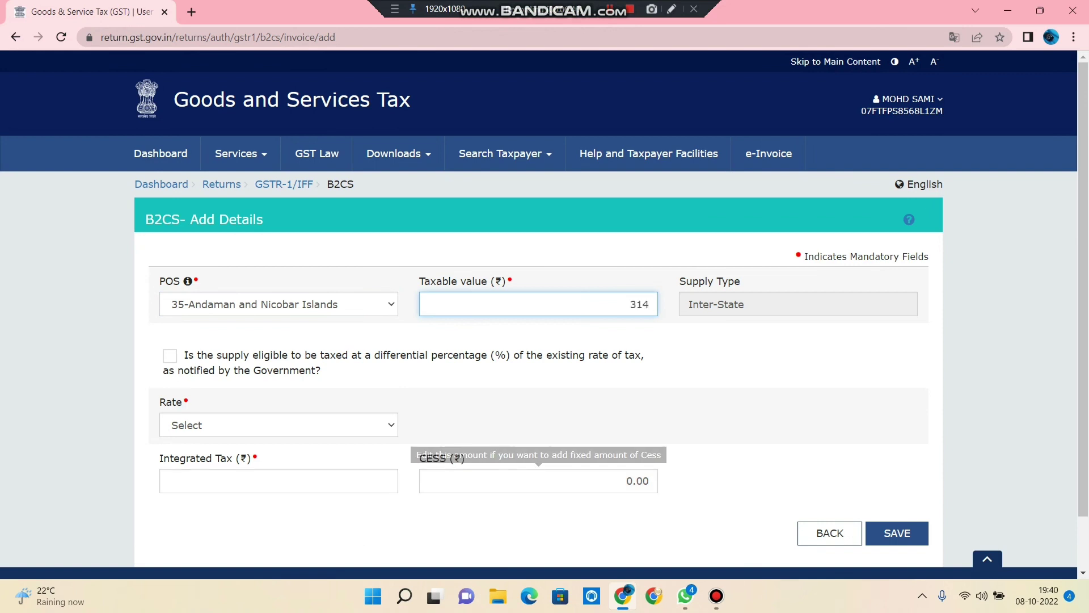
{"action": "left_click", "coordinate": [389, 480]}
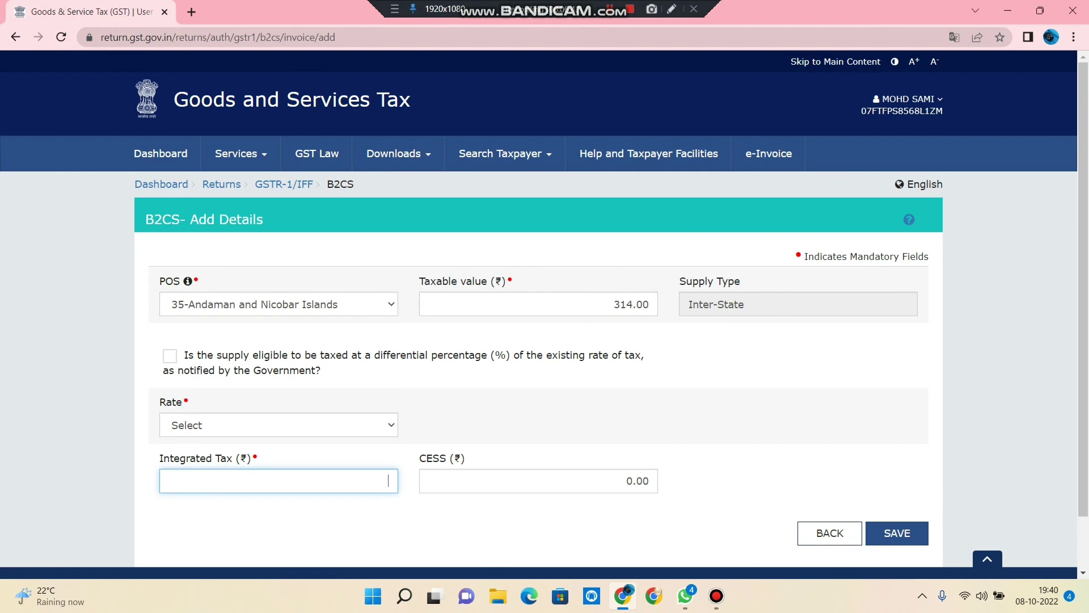
{"action": "type", "text": "18"}
{"action": "key", "text": "Tab"}
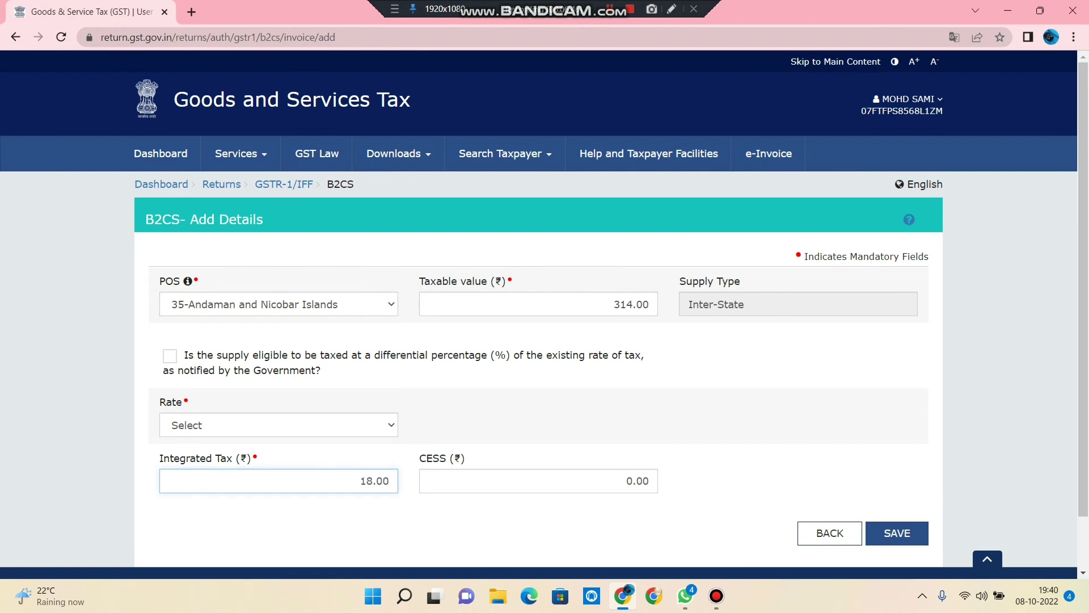
{"action": "scroll", "coordinate": [545, 314], "scroll_direction": "down", "scroll_amount": 1}
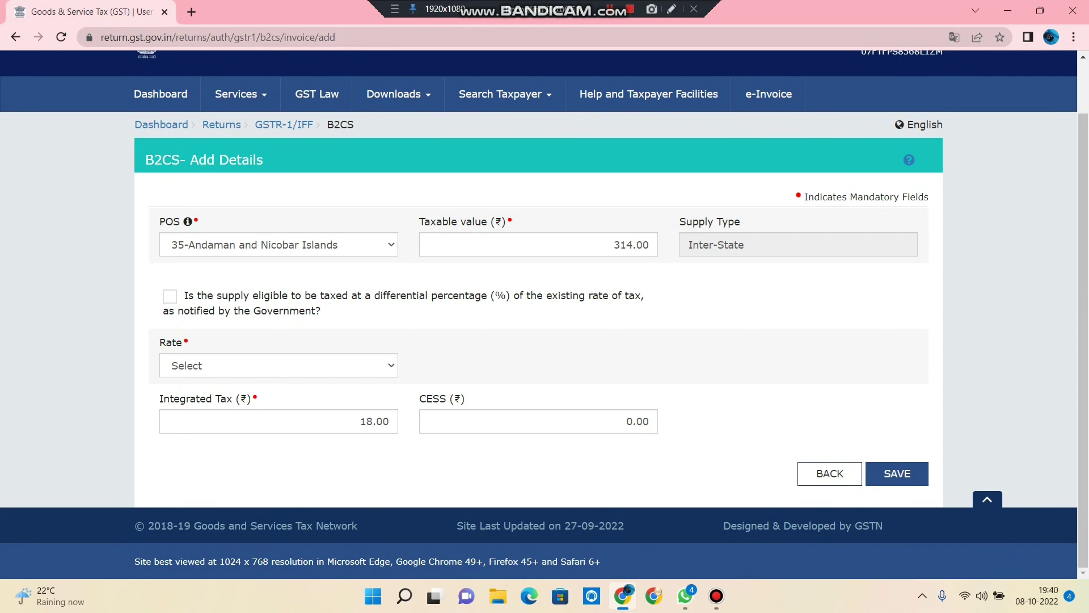
{"action": "left_click", "coordinate": [278, 365]}
{"action": "key", "text": "Escape"}
{"action": "left_click", "coordinate": [388, 421]}
{"action": "key", "text": "BackSpace"}
{"action": "key", "text": "BackSpace"}
{"action": "key", "text": "BackSpace"}
{"action": "key", "text": "BackSpace"}
{"action": "key", "text": "BackSpace"}
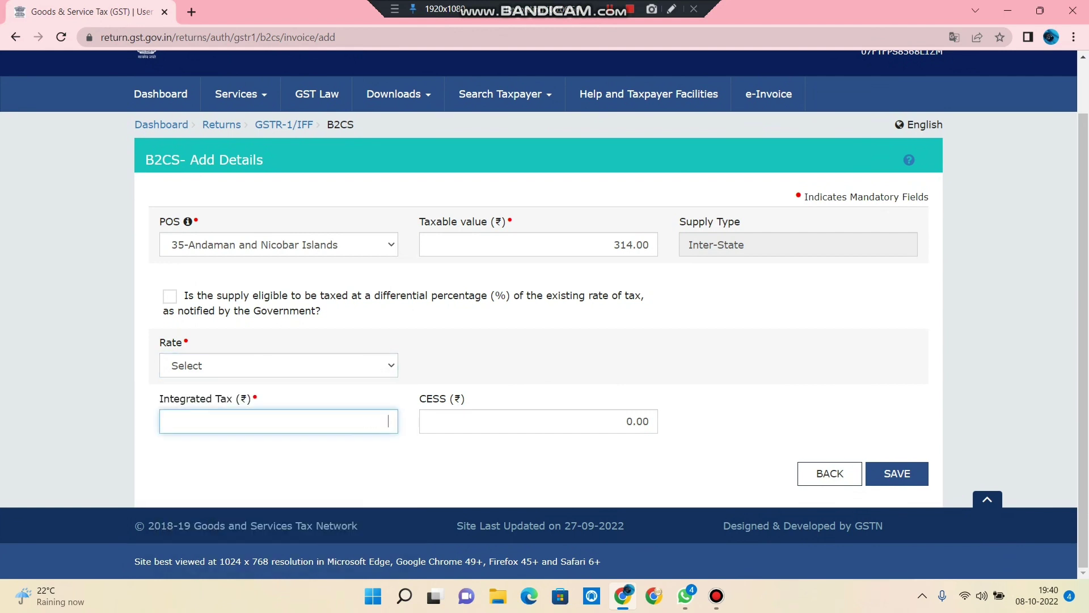
Step: Set the Andaman and Nicobar Islands record's tax rate to 18 and save it
{"action": "left_click", "coordinate": [278, 366]}
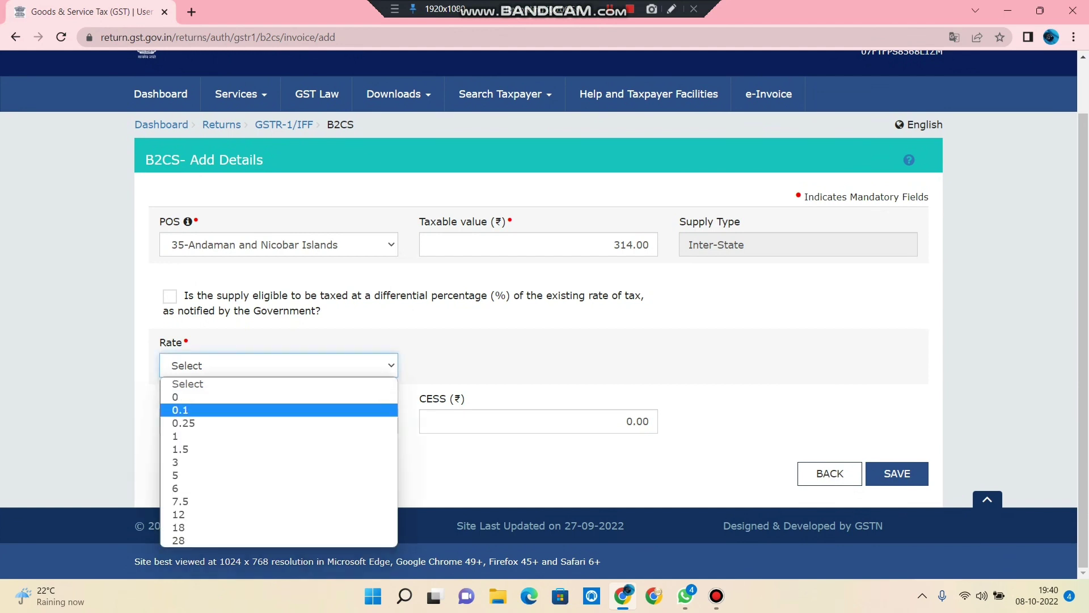
{"action": "key", "text": "Return"}
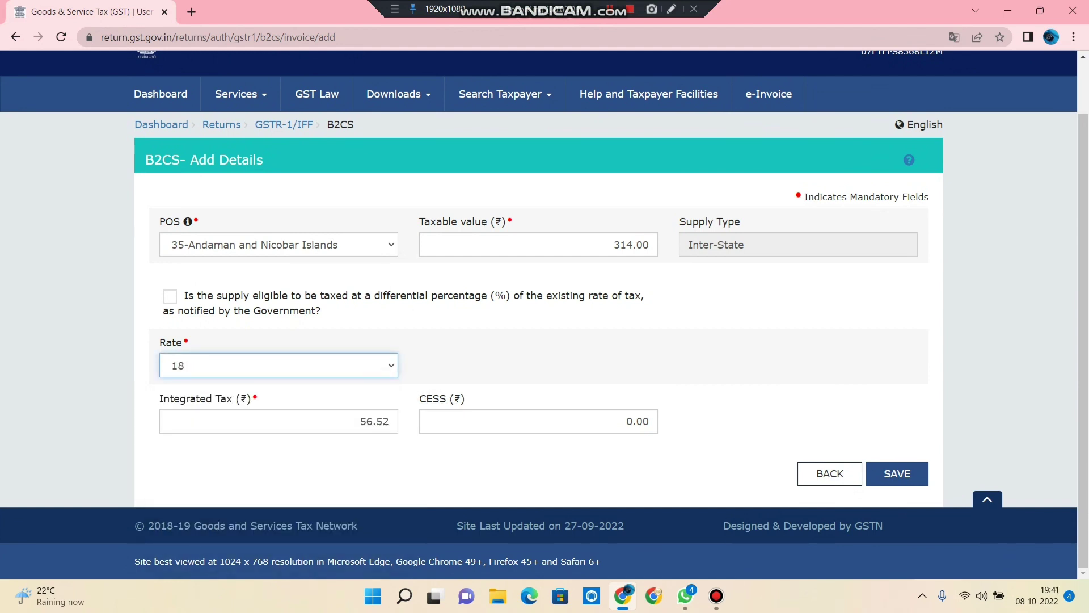
{"action": "left_click", "coordinate": [897, 473]}
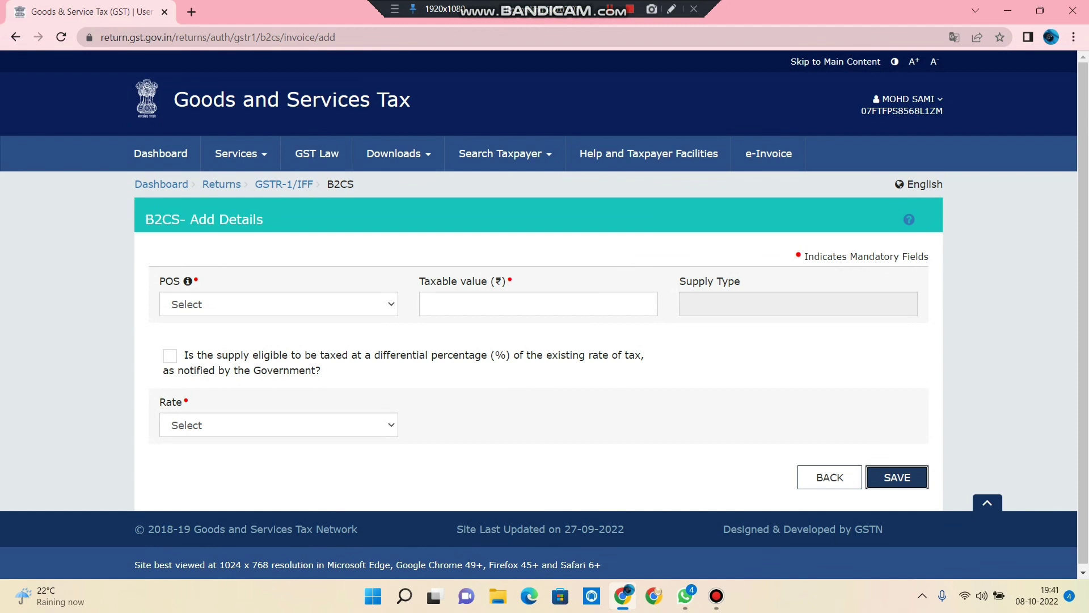
Step: Save a B2CS record for place of supply 37-Andhra Pradesh with taxable value 1366 and tax rate 18
{"action": "left_click", "coordinate": [278, 304]}
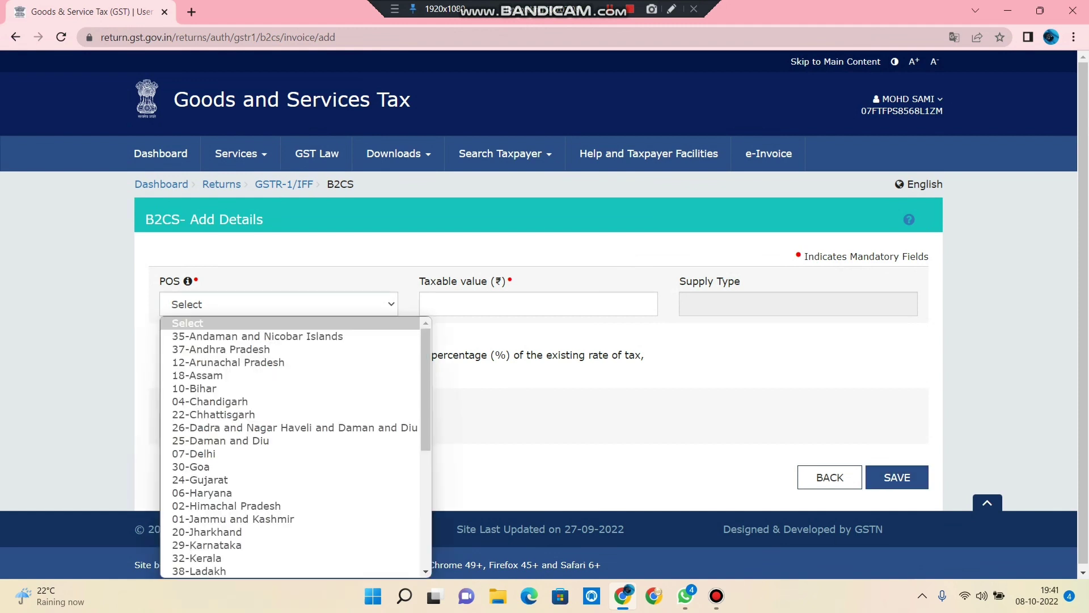
{"action": "key", "text": "Down"}
{"action": "key", "text": "Down"}
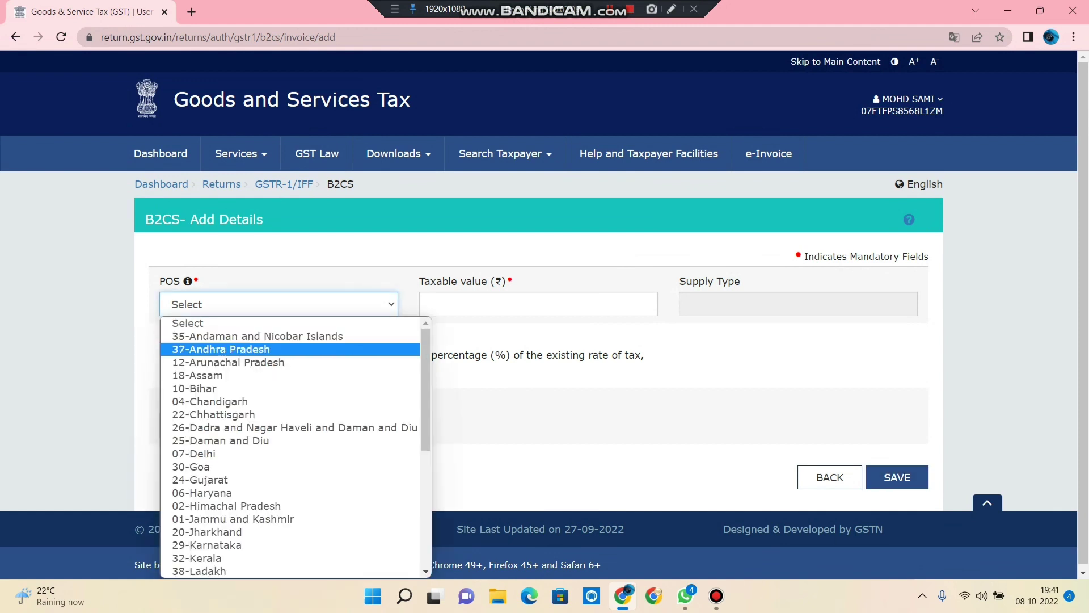
{"action": "key", "text": "Return"}
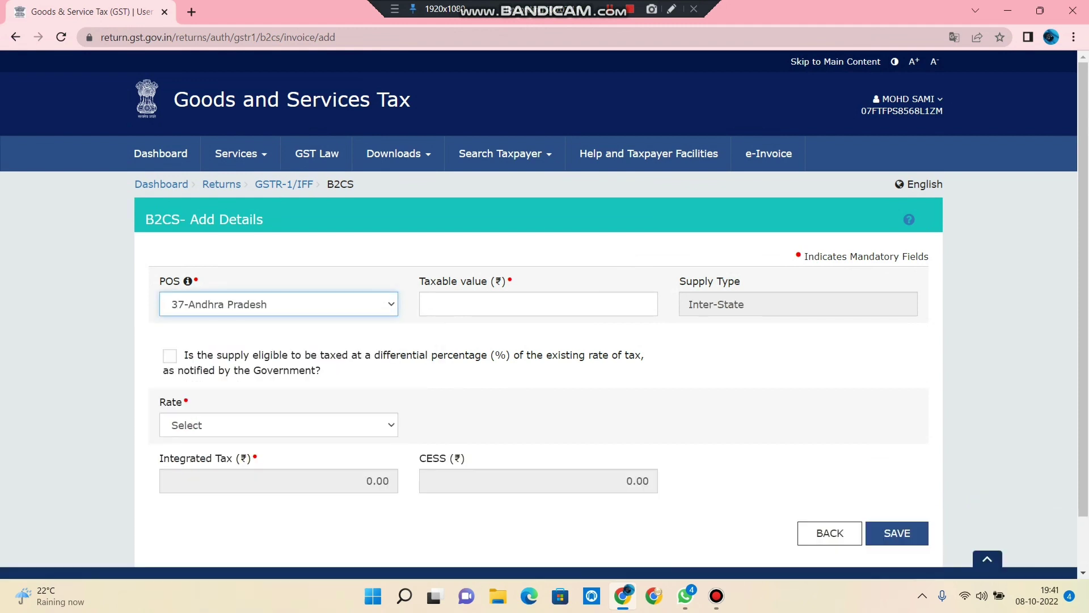
{"action": "key", "text": "Tab"}
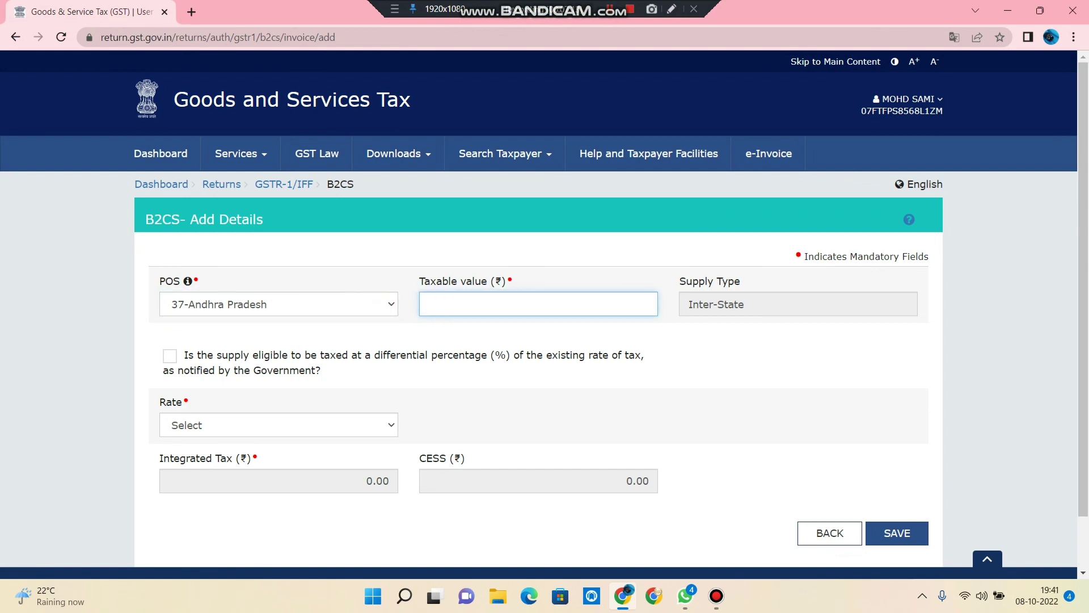
{"action": "type", "text": "1366"}
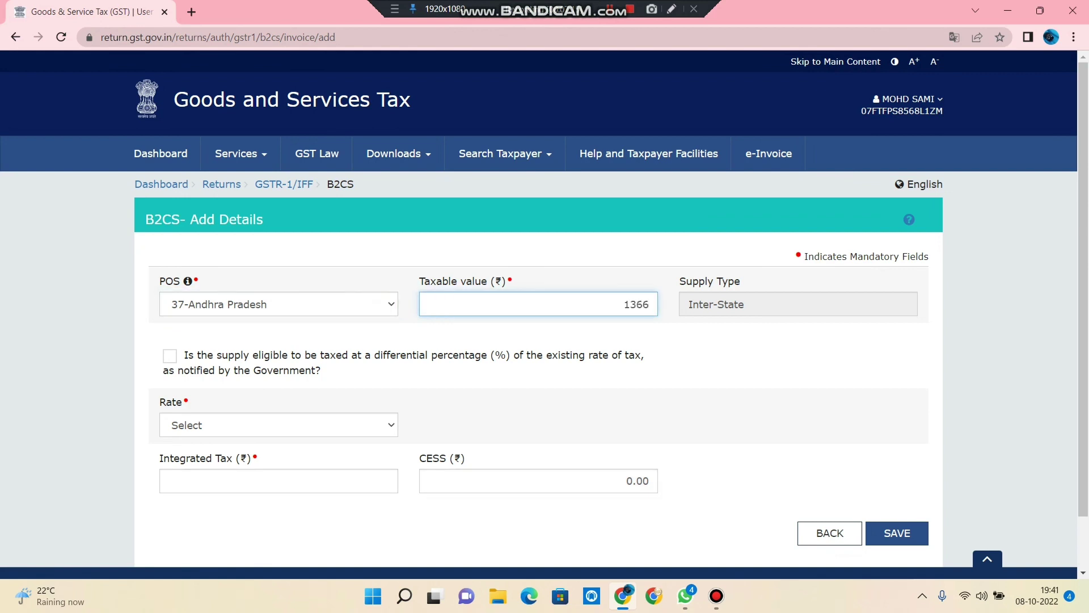
{"action": "left_click", "coordinate": [278, 425]}
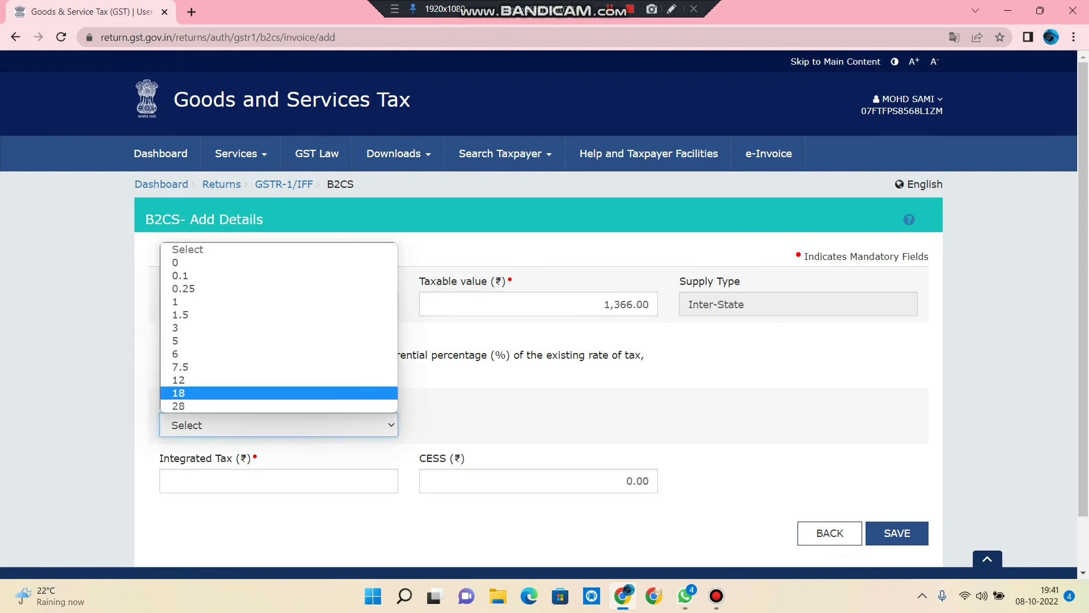
{"action": "left_click", "coordinate": [278, 393]}
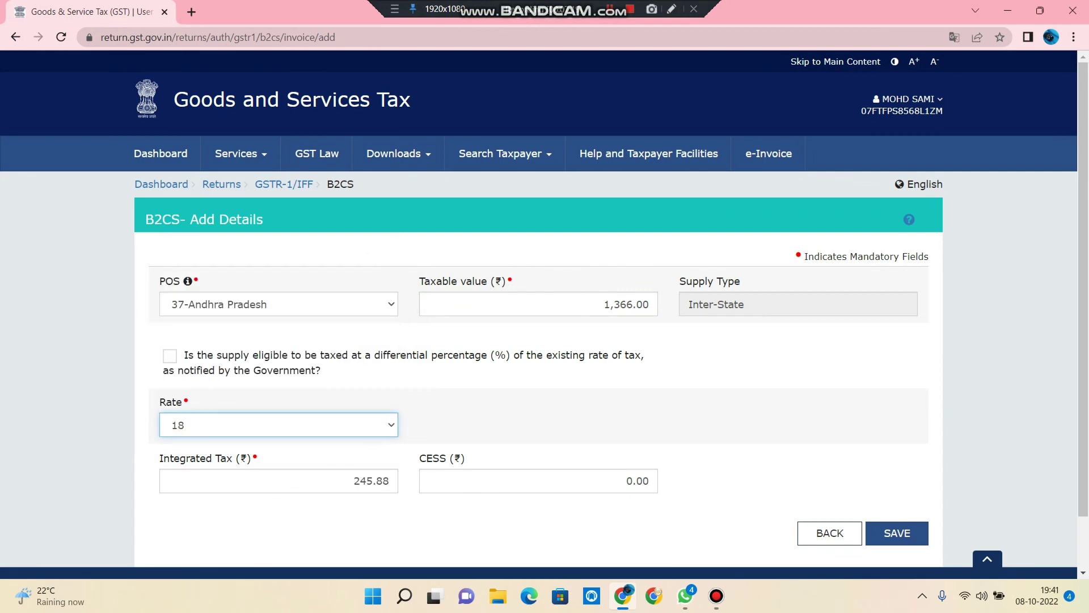
{"action": "left_click", "coordinate": [897, 533]}
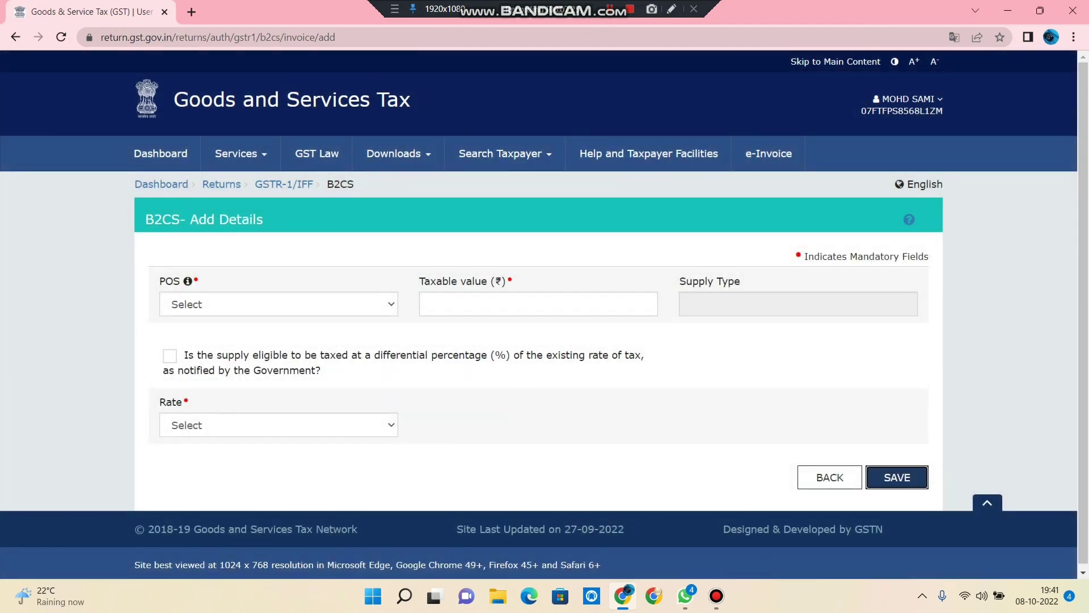
Step: Save a B2CS record for place of supply 12-Arunachal Pradesh with taxable value 188 and tax rate 18
{"action": "left_click", "coordinate": [278, 304]}
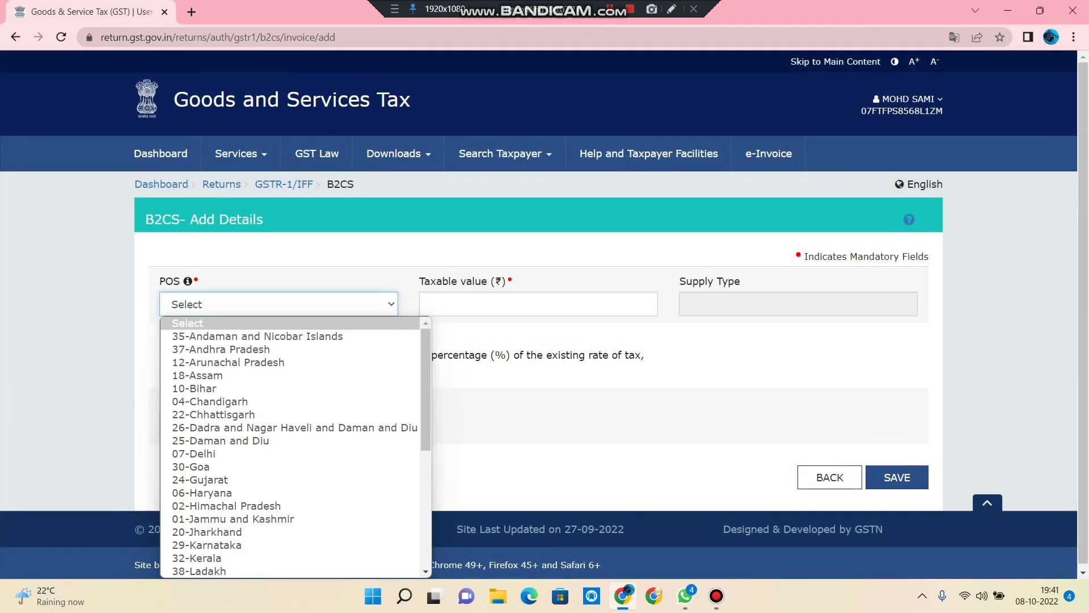
{"action": "key", "text": "Down"}
{"action": "key", "text": "Down"}
{"action": "key", "text": "Down"}
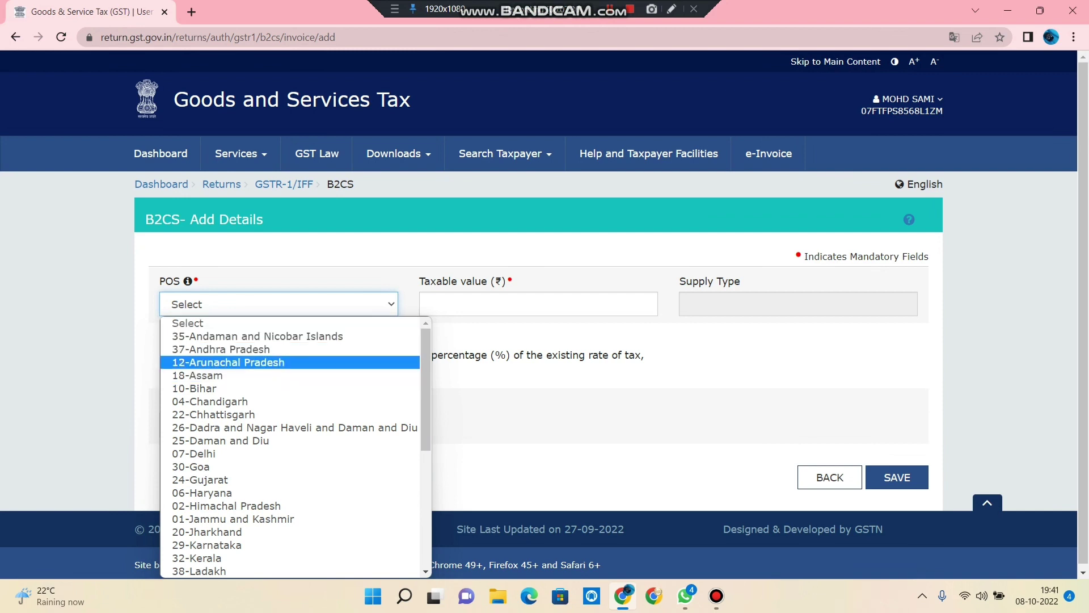
{"action": "key", "text": "Return"}
{"action": "key", "text": "Tab"}
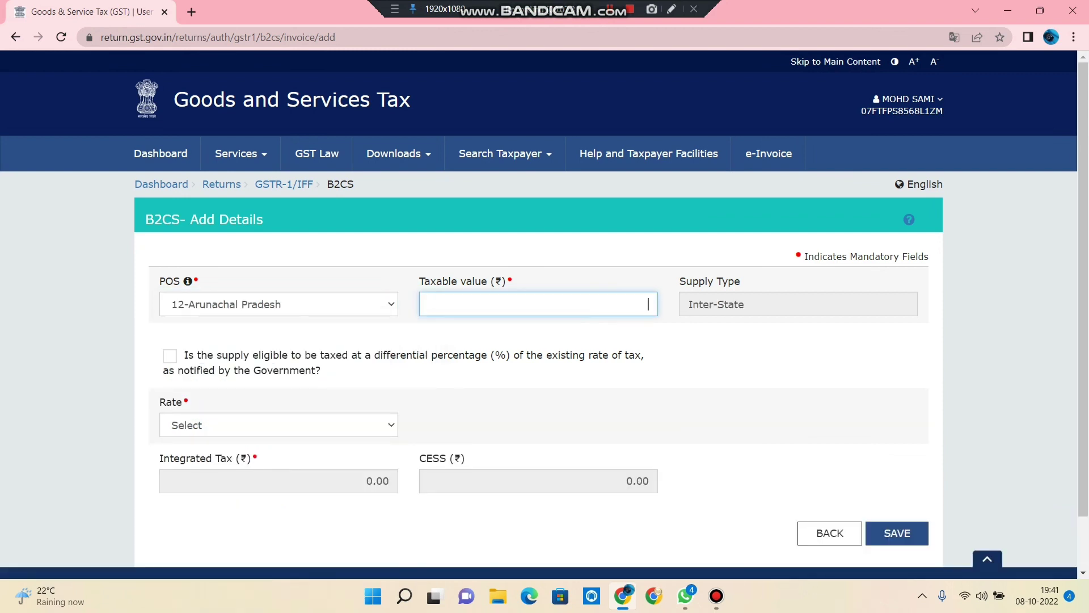
{"action": "type", "text": "188"}
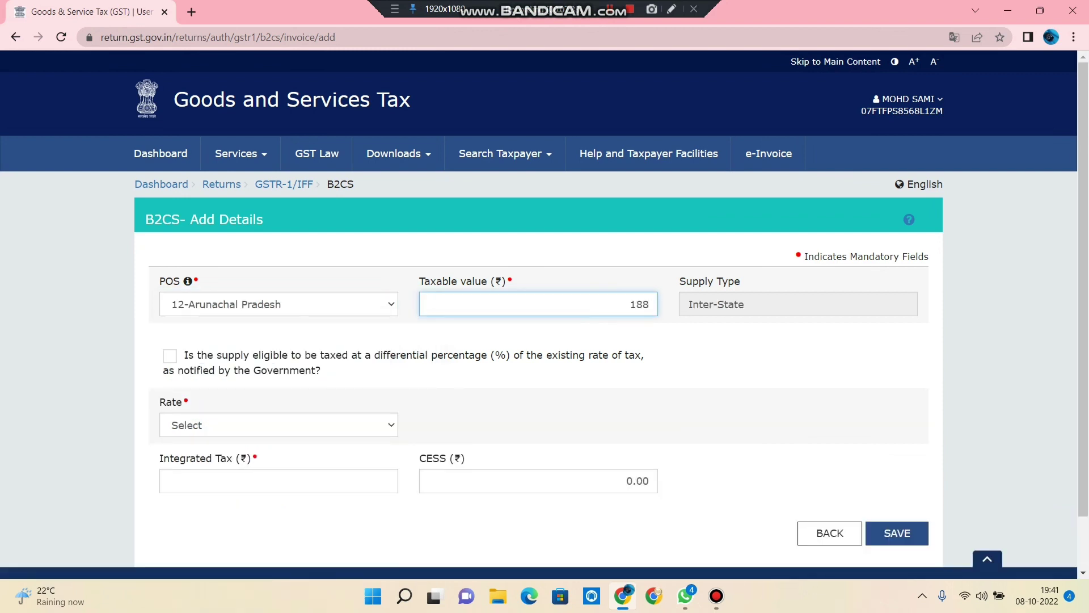
{"action": "left_click", "coordinate": [278, 425]}
{"action": "left_click", "coordinate": [278, 392]}
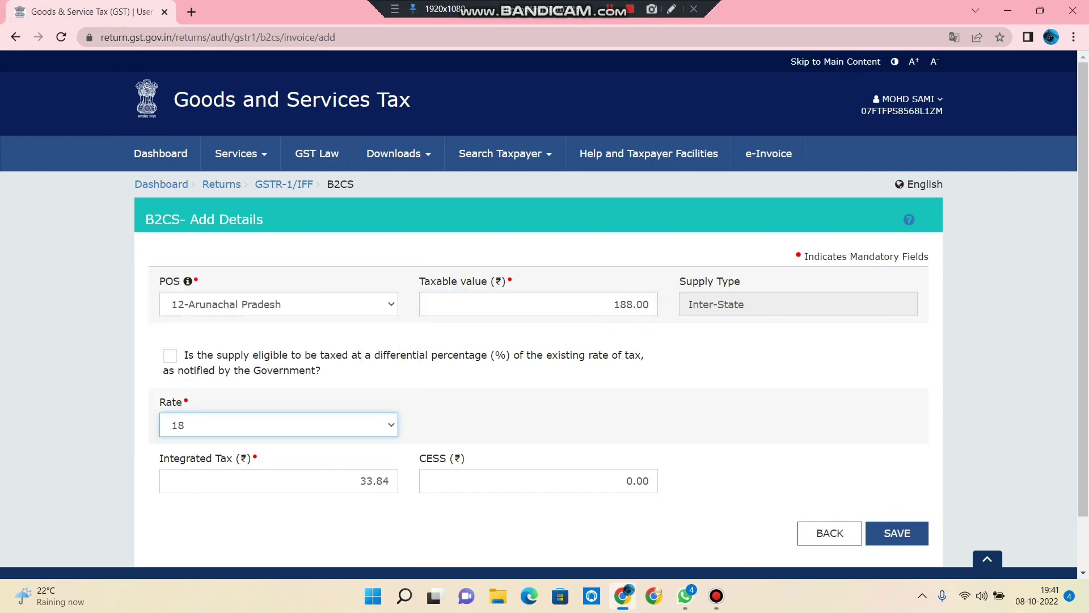
{"action": "left_click", "coordinate": [897, 533]}
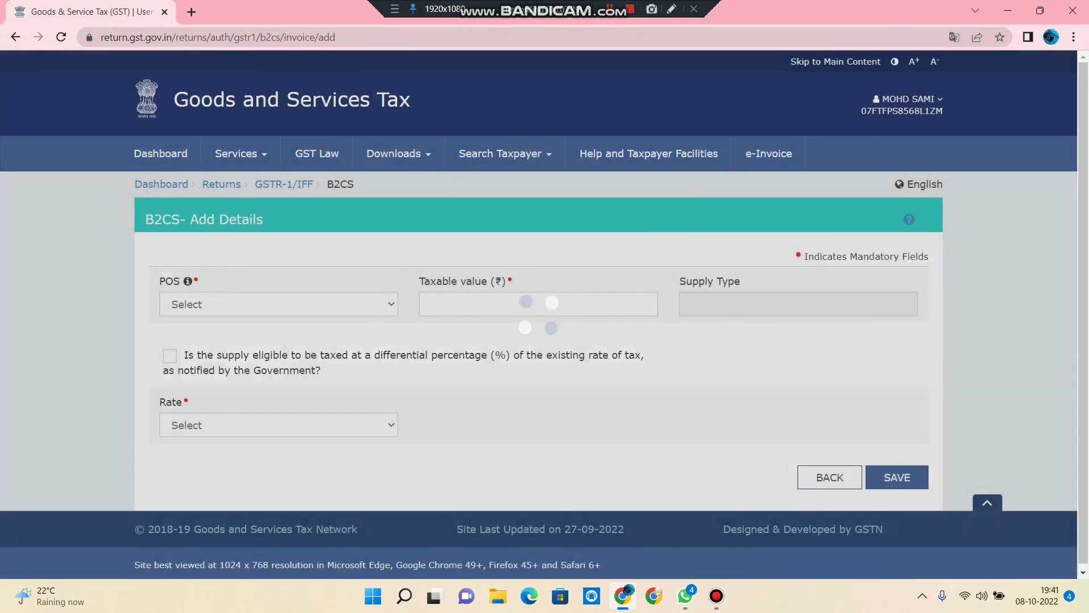
Step: Save a B2CS record for place of supply 18-Assam with taxable value 315 and tax rate 18
{"action": "key", "text": "alt+Down"}
{"action": "key", "text": "Down"}
{"action": "key", "text": "Down"}
{"action": "key", "text": "Down"}
{"action": "key", "text": "Down"}
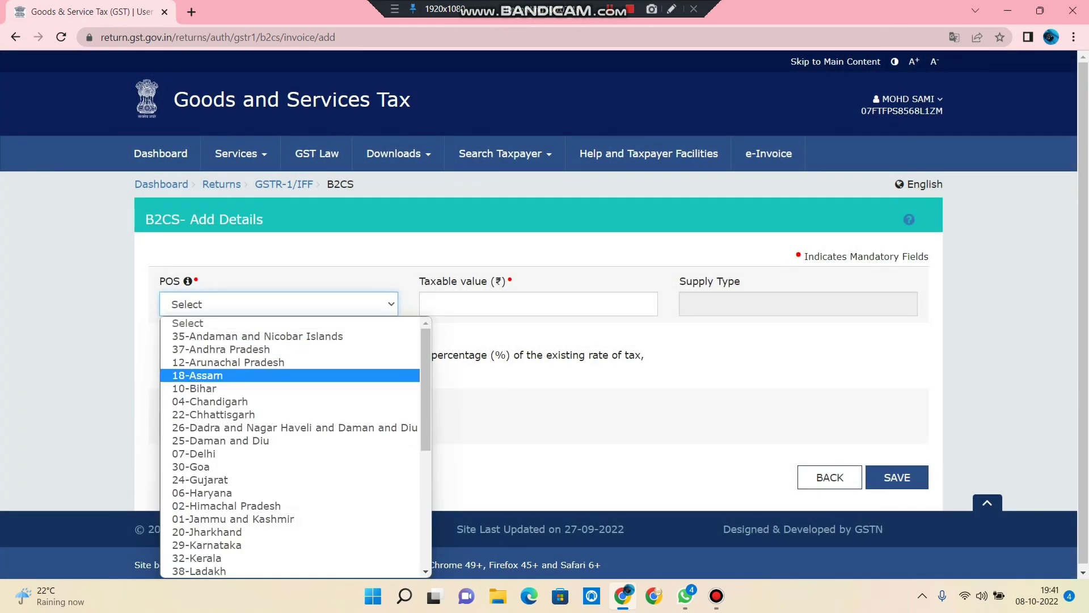
{"action": "key", "text": "Return"}
{"action": "key", "text": "Tab"}
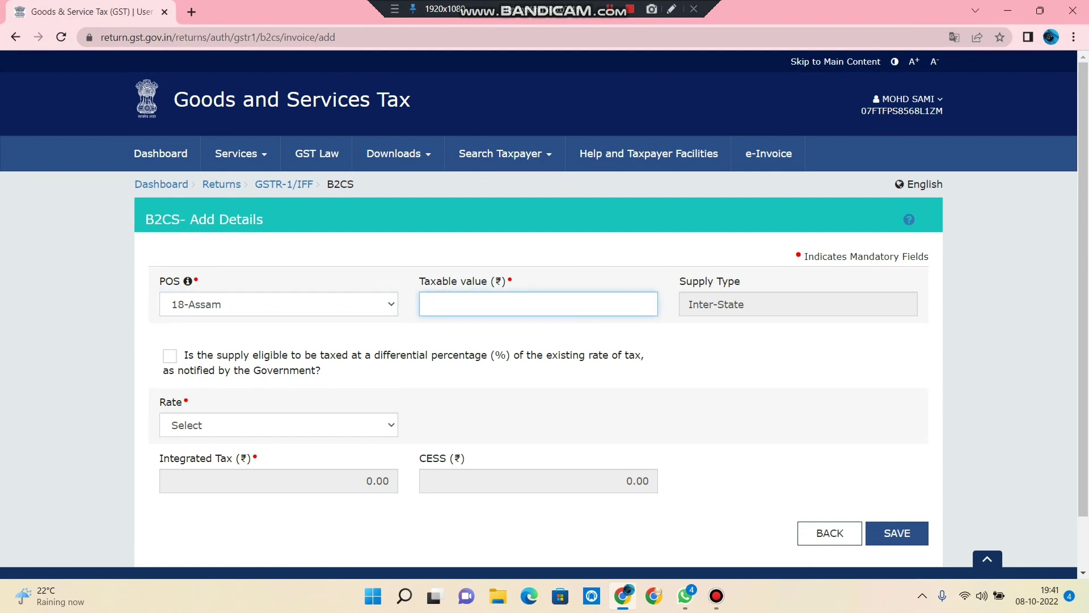
{"action": "type", "text": "315"}
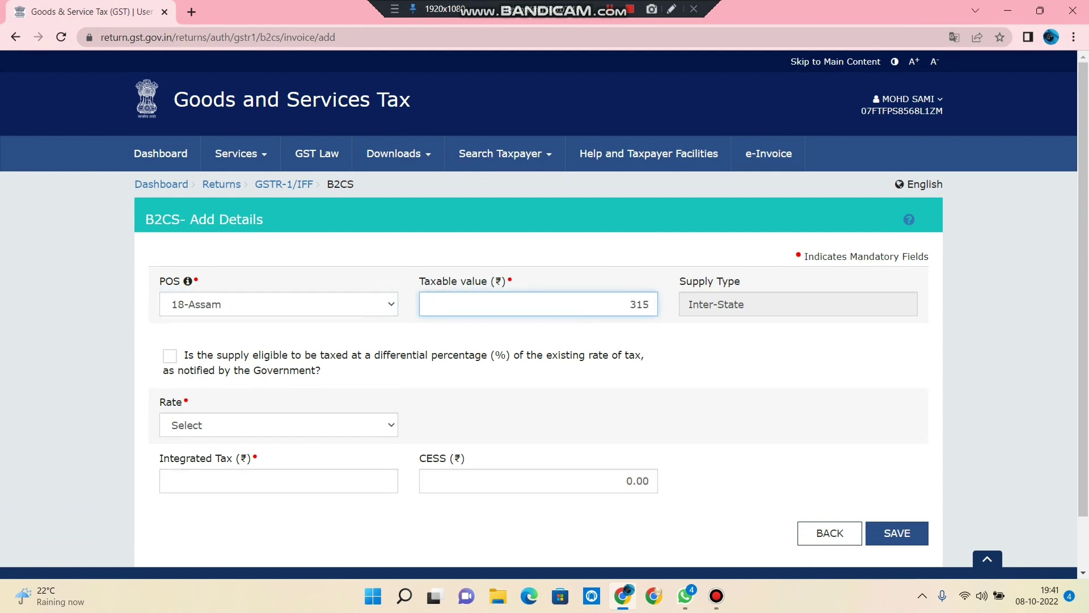
{"action": "left_click", "coordinate": [278, 424]}
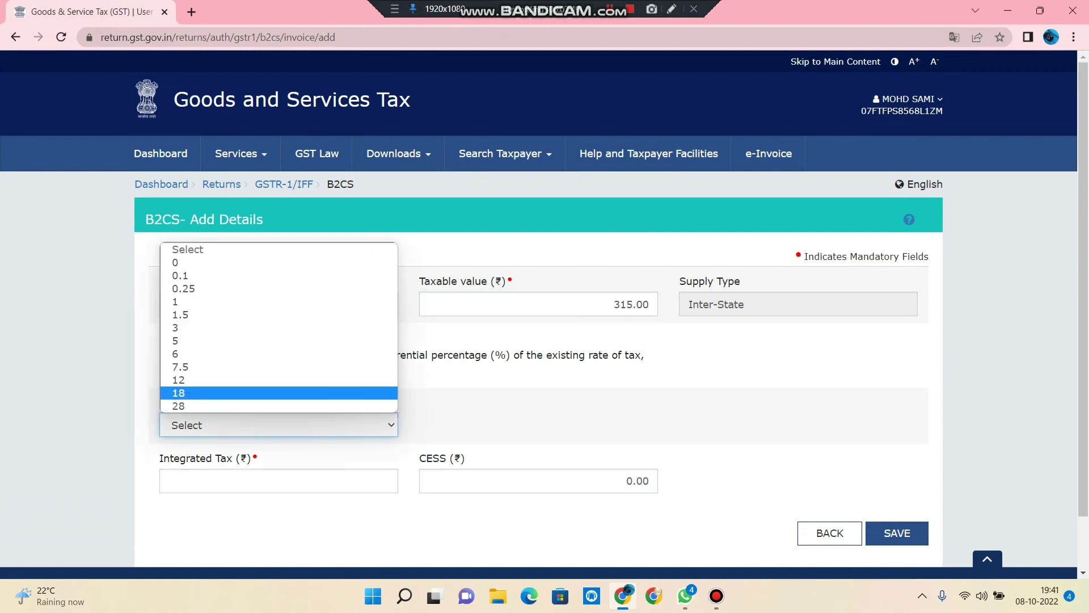
{"action": "key", "text": "Return"}
{"action": "left_click", "coordinate": [896, 532]}
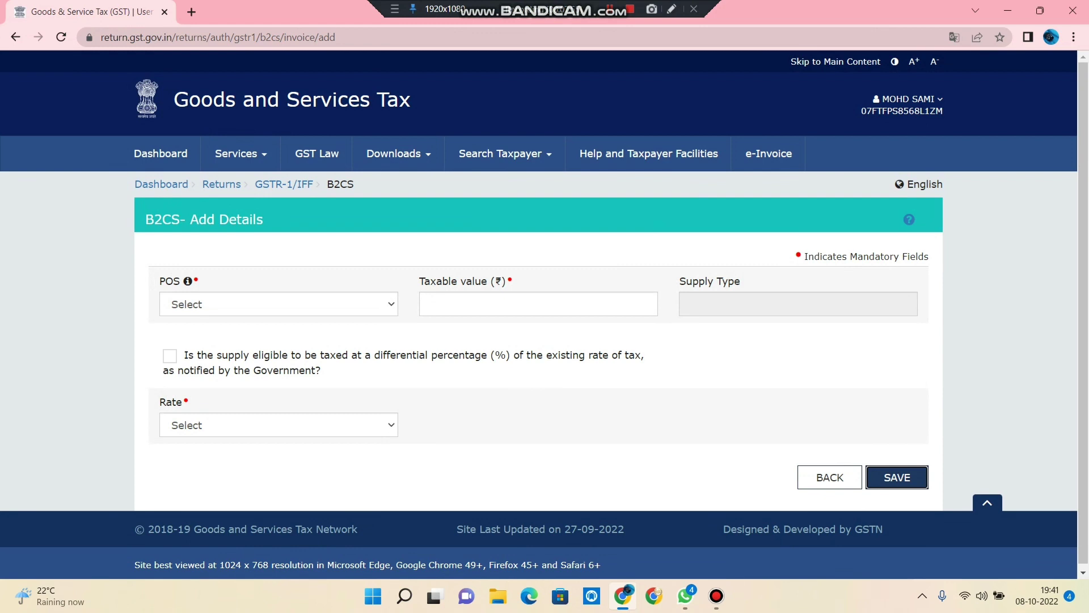
Step: Set the new B2CS record's place of supply to 10-Bihar and its taxable value to 1534, leaving the differential percentage option off
{"action": "left_click", "coordinate": [170, 356]}
{"action": "left_click", "coordinate": [278, 304]}
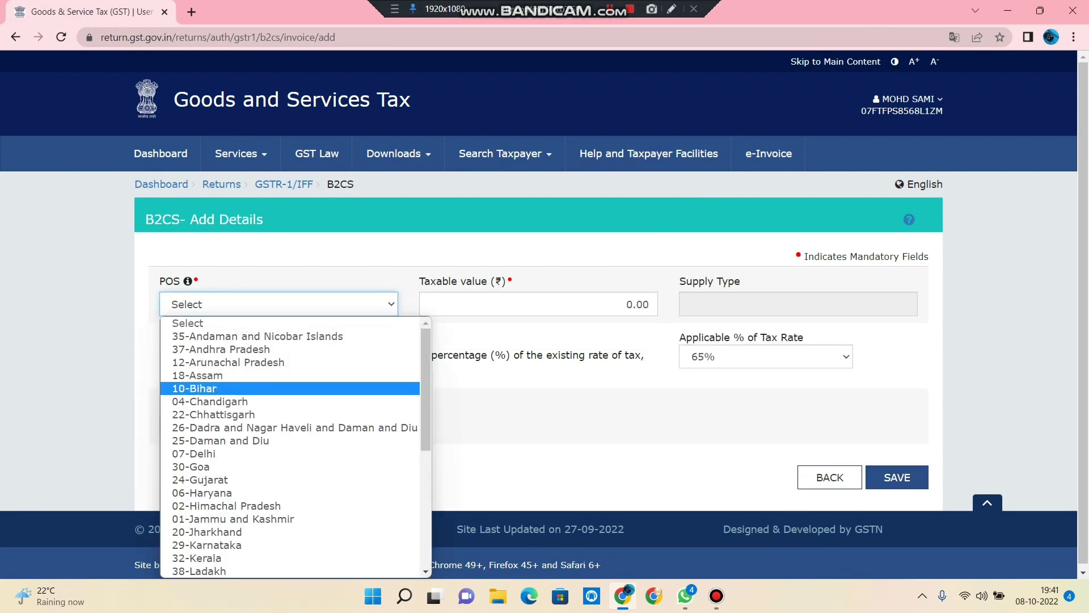
{"action": "left_click", "coordinate": [194, 388]}
{"action": "left_click", "coordinate": [170, 355]}
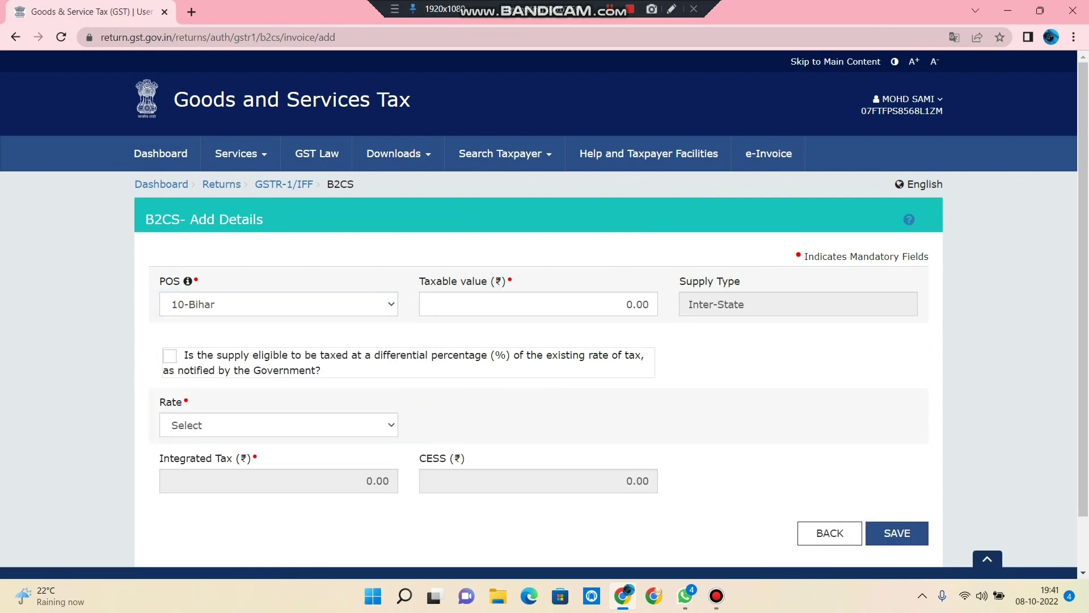
{"action": "left_click", "coordinate": [626, 304]}
{"action": "left_click", "coordinate": [648, 305]}
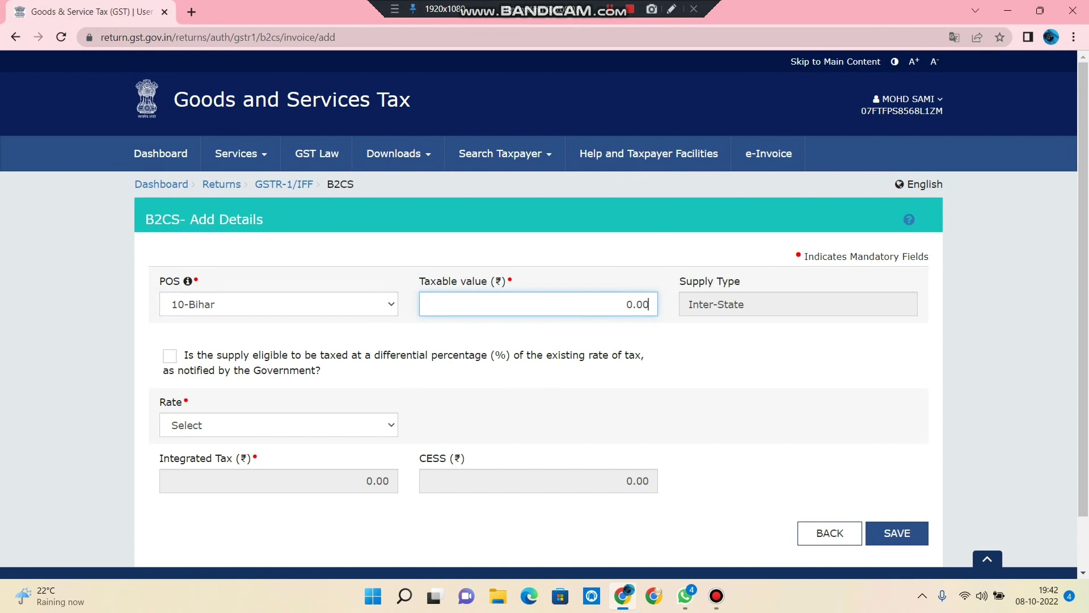
{"action": "key", "text": "BackSpace"}
{"action": "key", "text": "BackSpace"}
{"action": "key", "text": "BackSpace"}
{"action": "key", "text": "BackSpace"}
{"action": "type", "text": "1534"}
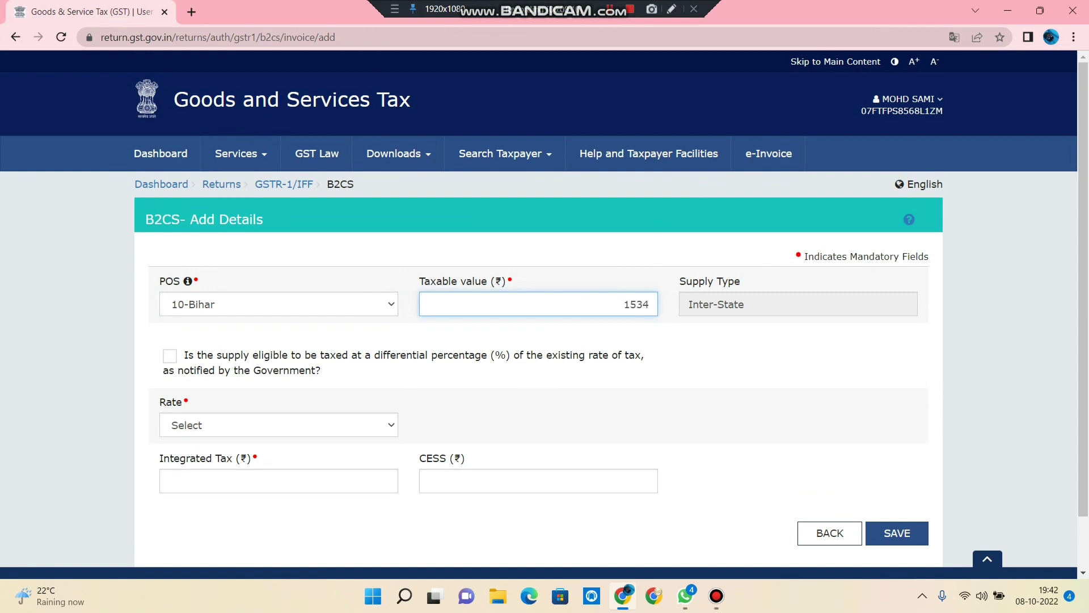
Step: Set the Bihar record's tax rate to 18 and save it
{"action": "scroll", "coordinate": [544, 307], "scroll_direction": "down", "scroll_amount": 1}
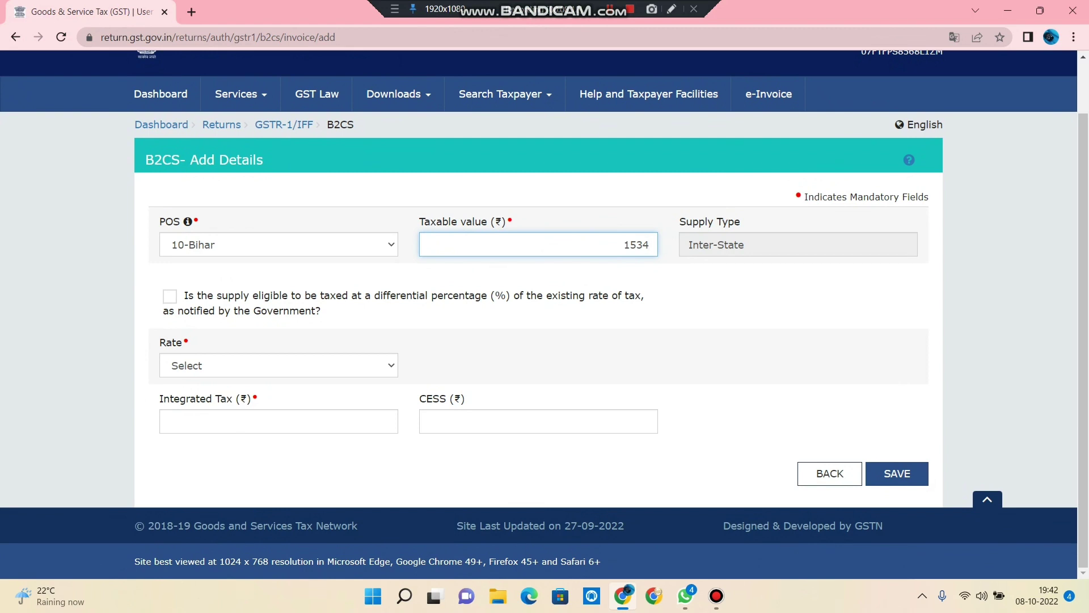
{"action": "left_click", "coordinate": [278, 365]}
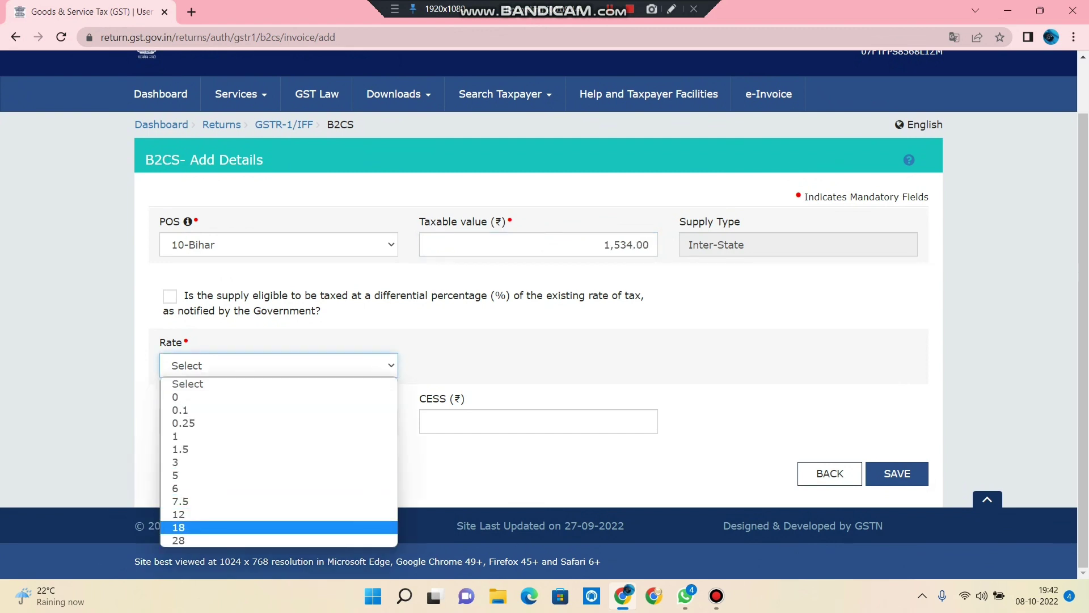
{"action": "left_click", "coordinate": [278, 528]}
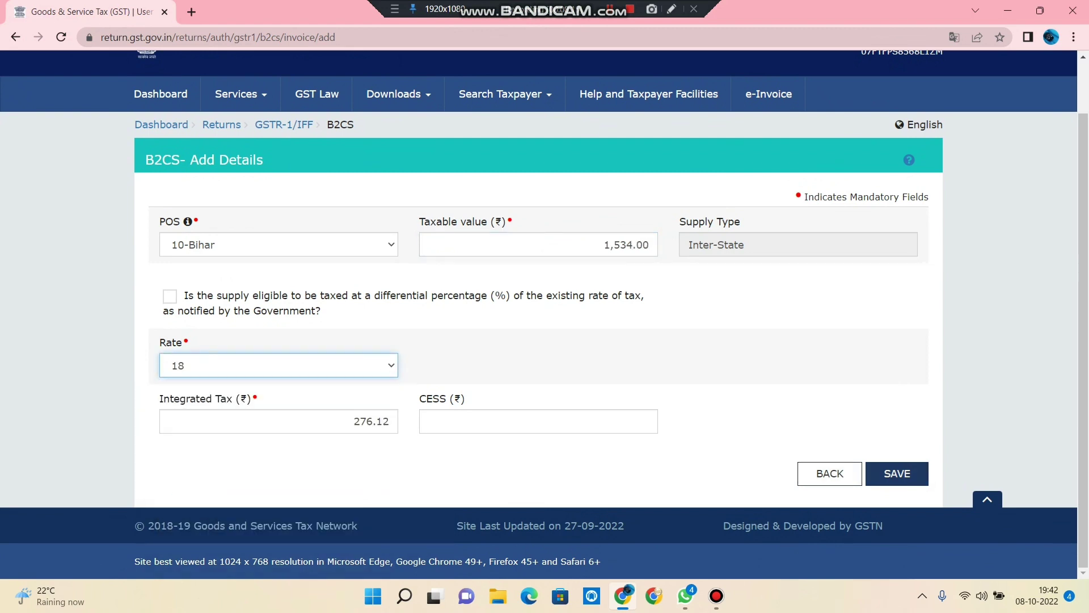
{"action": "left_click", "coordinate": [897, 473]}
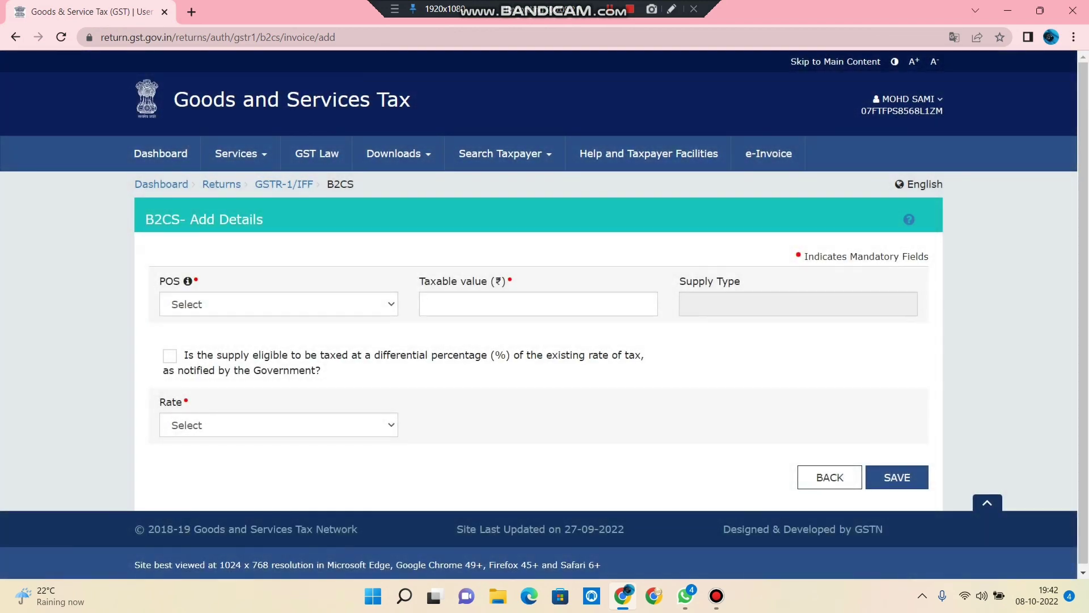
Step: Save a B2CS record for place of supply 04-Chandigarh with taxable value 988 and tax rate 18
{"action": "left_click", "coordinate": [279, 304]}
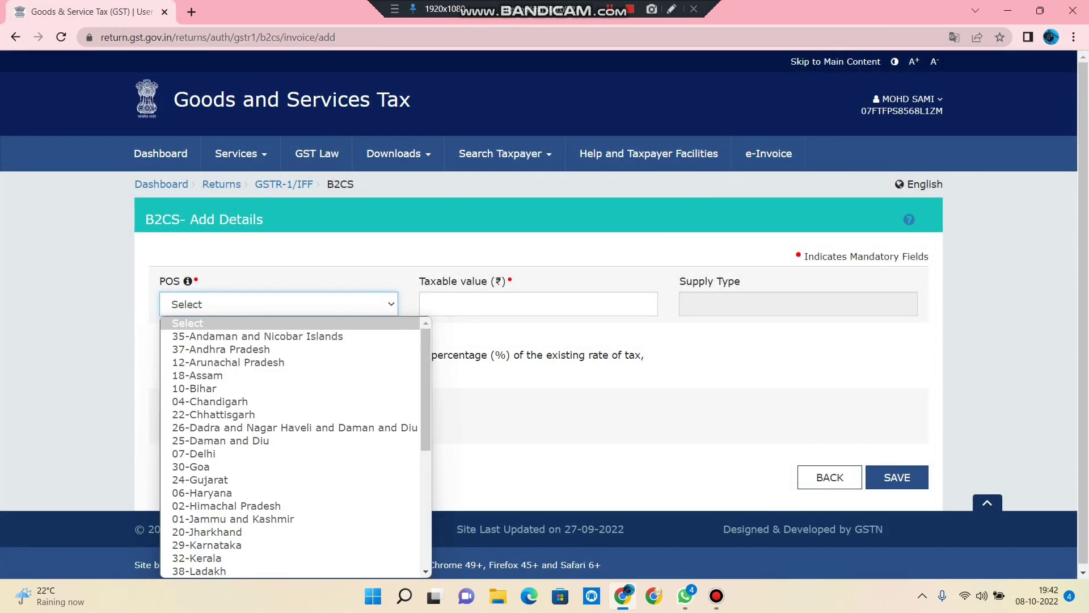
{"action": "left_click", "coordinate": [216, 401]}
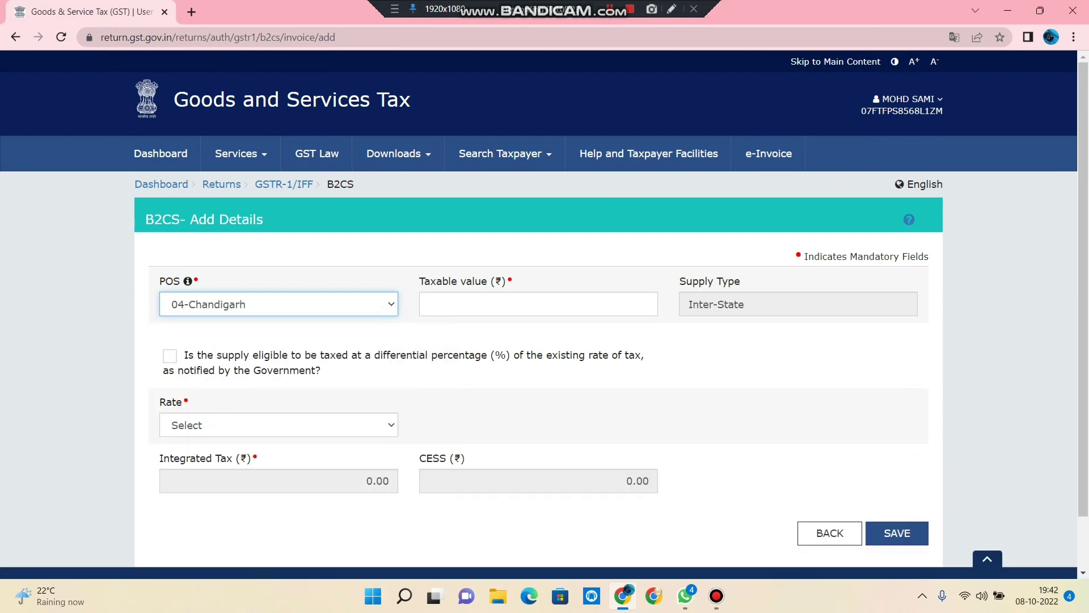
{"action": "left_click", "coordinate": [468, 304]}
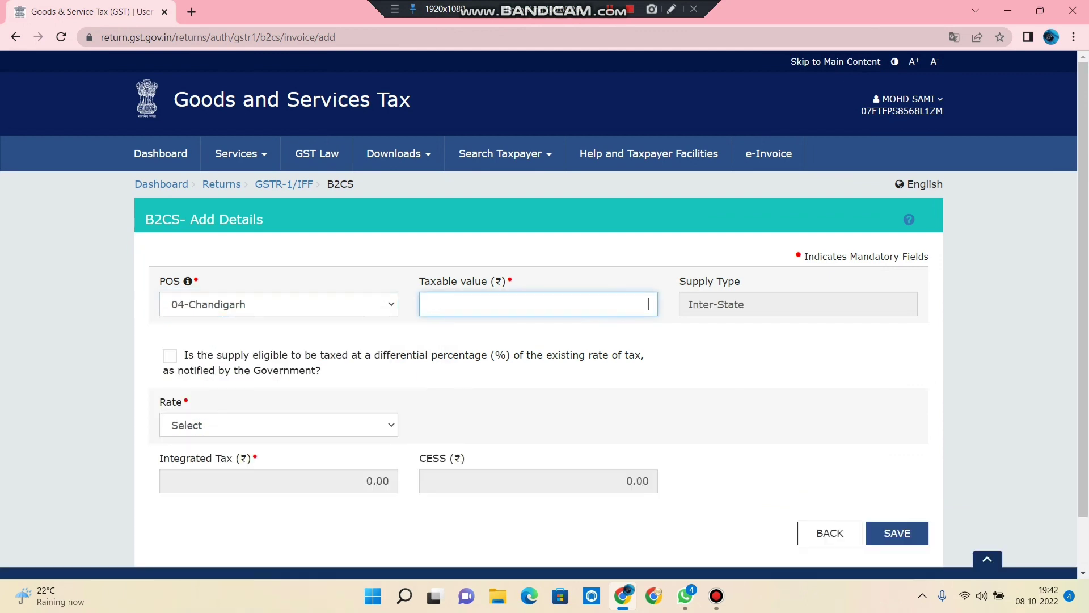
{"action": "type", "text": "988"}
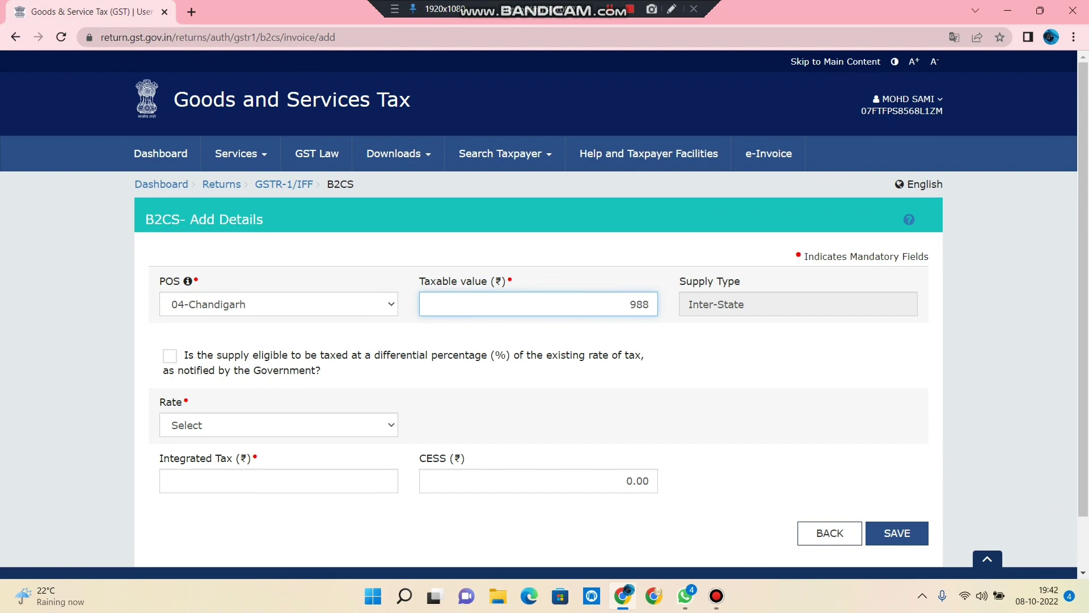
{"action": "left_click", "coordinate": [278, 425]}
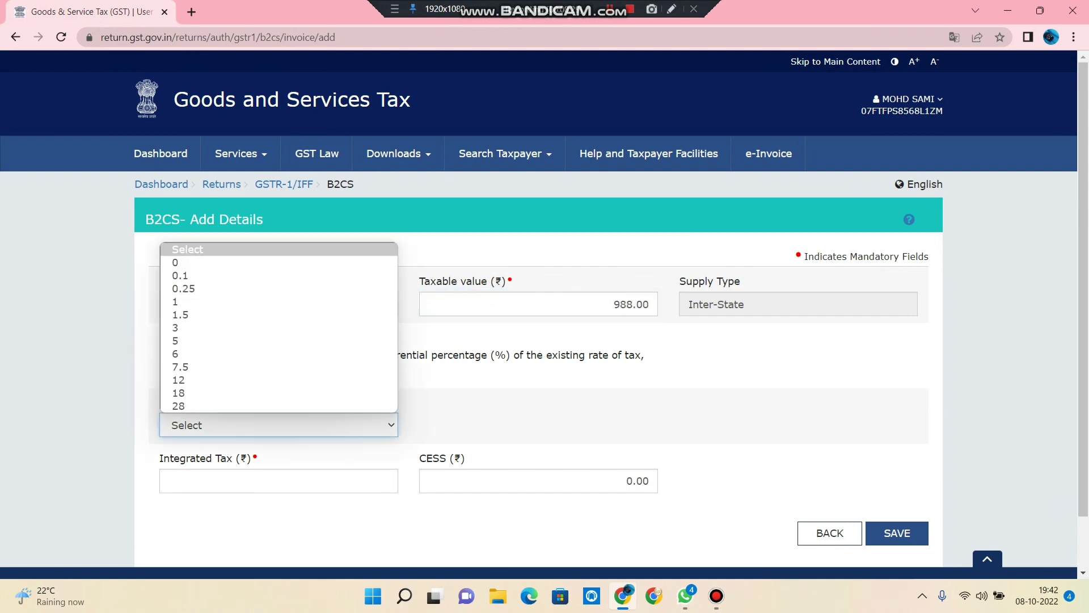
{"action": "left_click", "coordinate": [278, 393]}
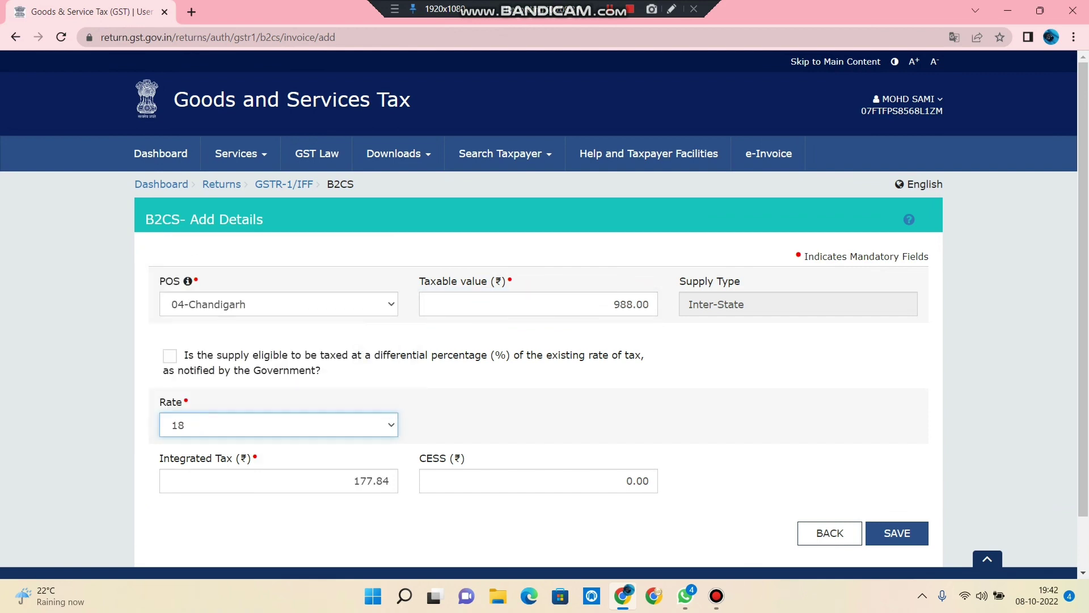
{"action": "scroll", "coordinate": [545, 313], "scroll_direction": "down", "scroll_amount": 2}
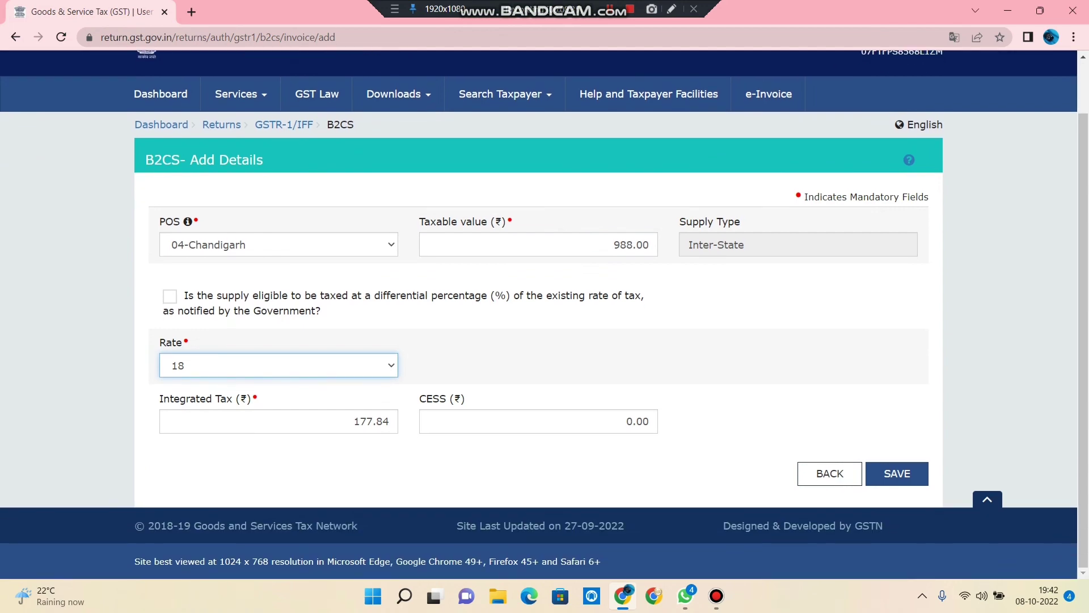
{"action": "left_click", "coordinate": [897, 473]}
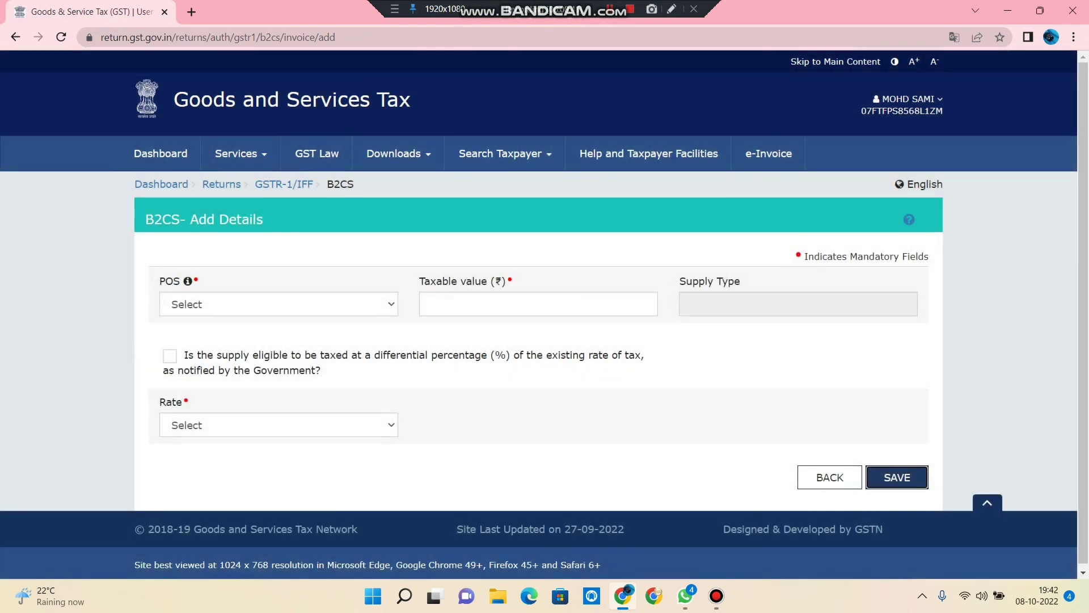
Step: Save a B2CS record for place of supply 07-Delhi with taxable value 321 and tax rate 18
{"action": "left_click", "coordinate": [278, 304]}
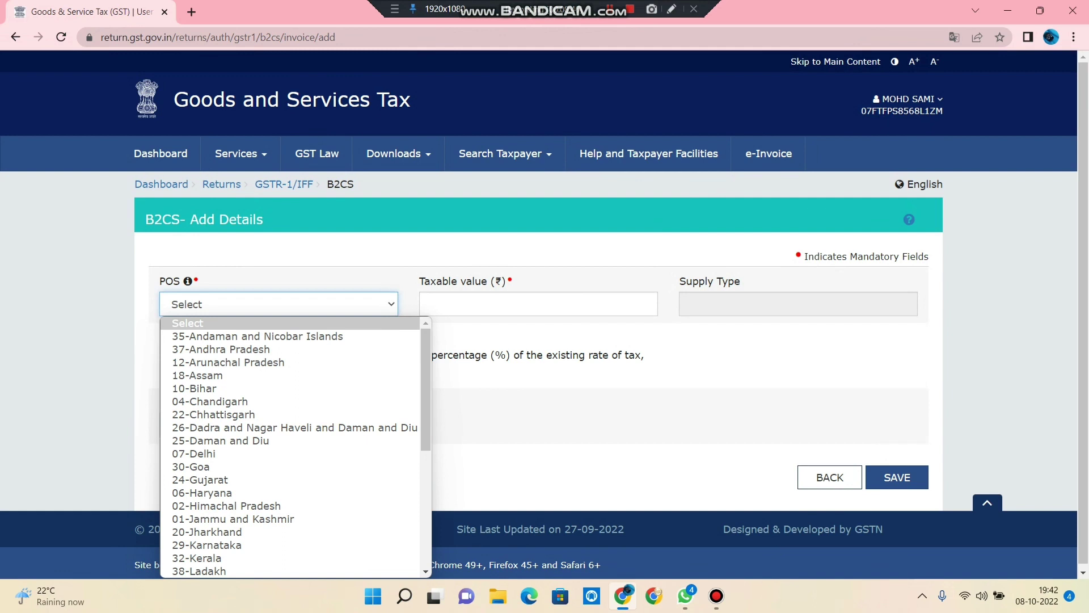
{"action": "left_click", "coordinate": [194, 454]}
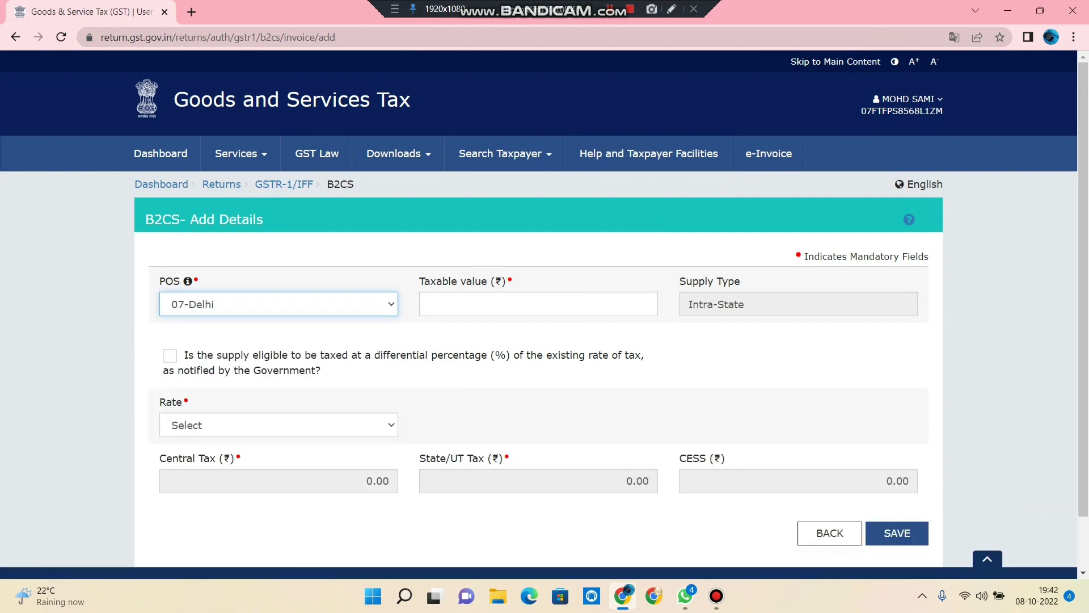
{"action": "left_click", "coordinate": [648, 304]}
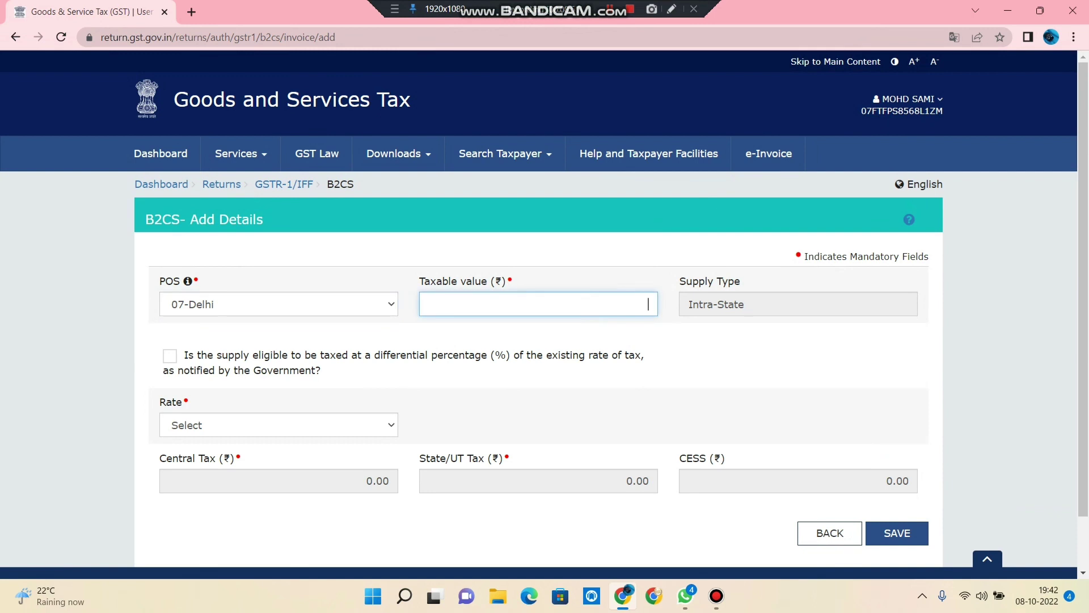
{"action": "type", "text": "321"}
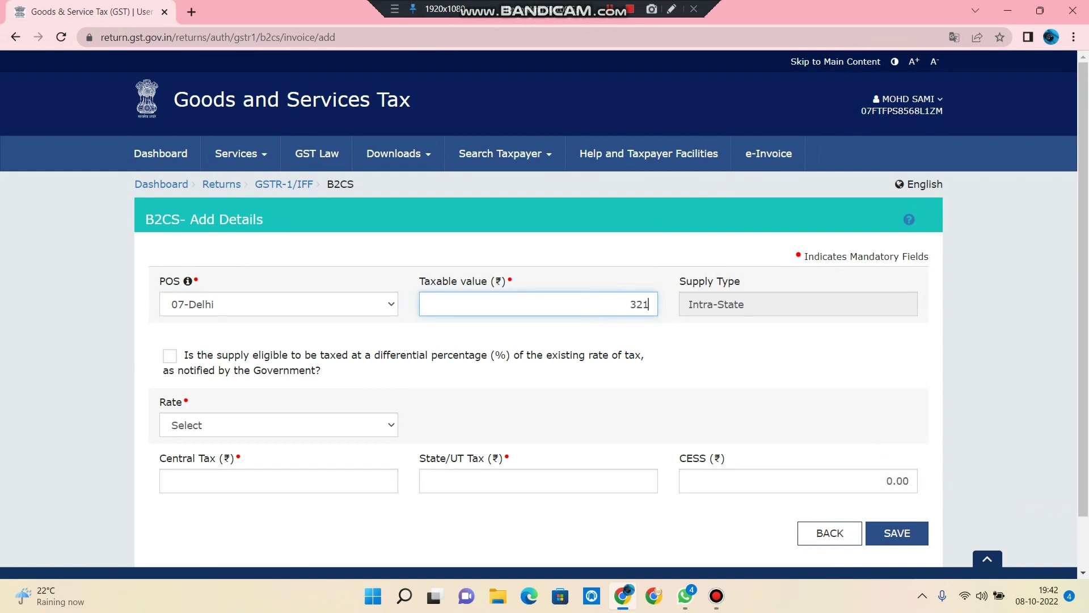
{"action": "left_click", "coordinate": [279, 425]}
{"action": "left_click", "coordinate": [278, 393]}
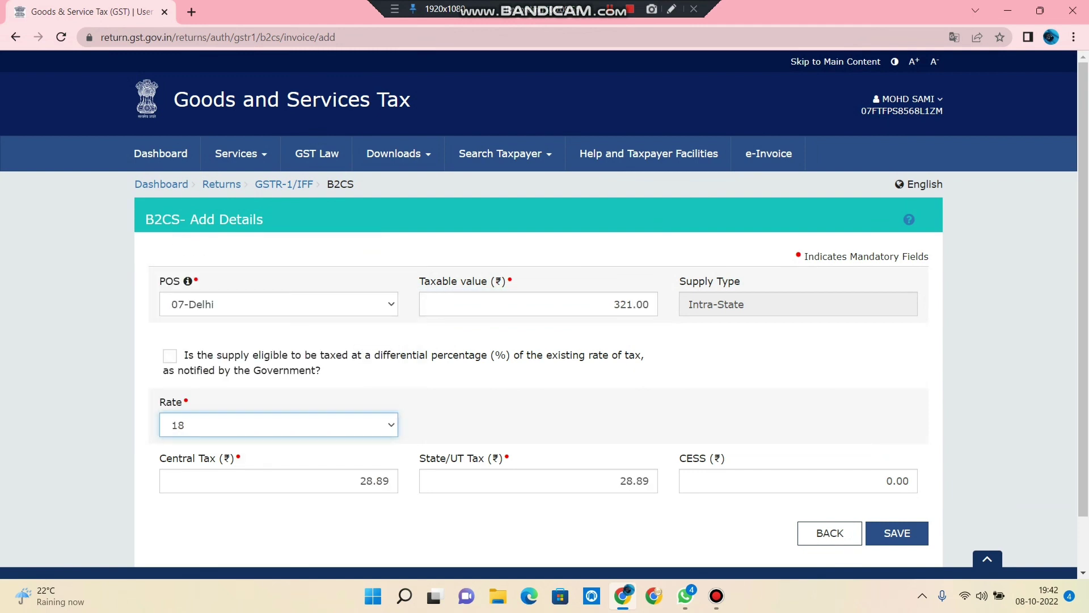
{"action": "scroll", "coordinate": [795, 431], "scroll_direction": "down", "scroll_amount": 2}
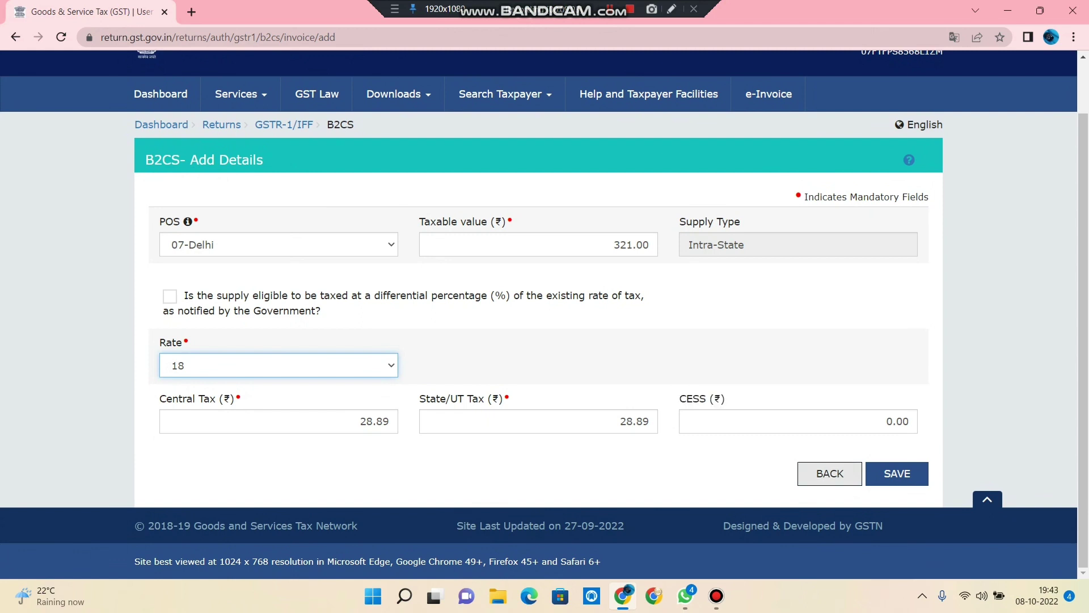
{"action": "left_click", "coordinate": [897, 473]}
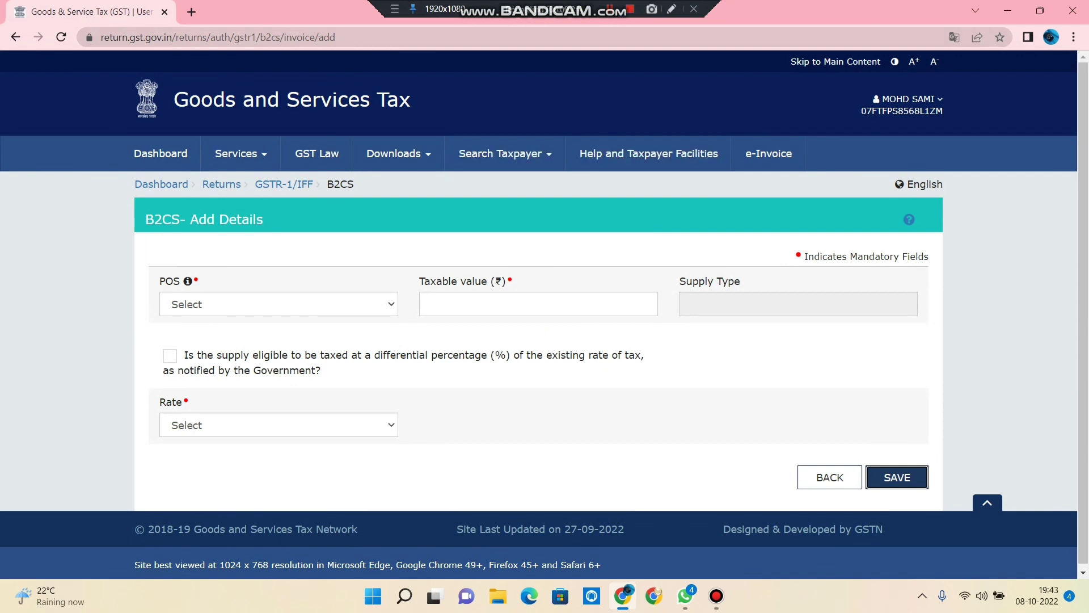
Step: Save a B2CS record for place of supply 24-Gujarat with taxable value 1264 and tax rate 18
{"action": "left_click", "coordinate": [278, 304]}
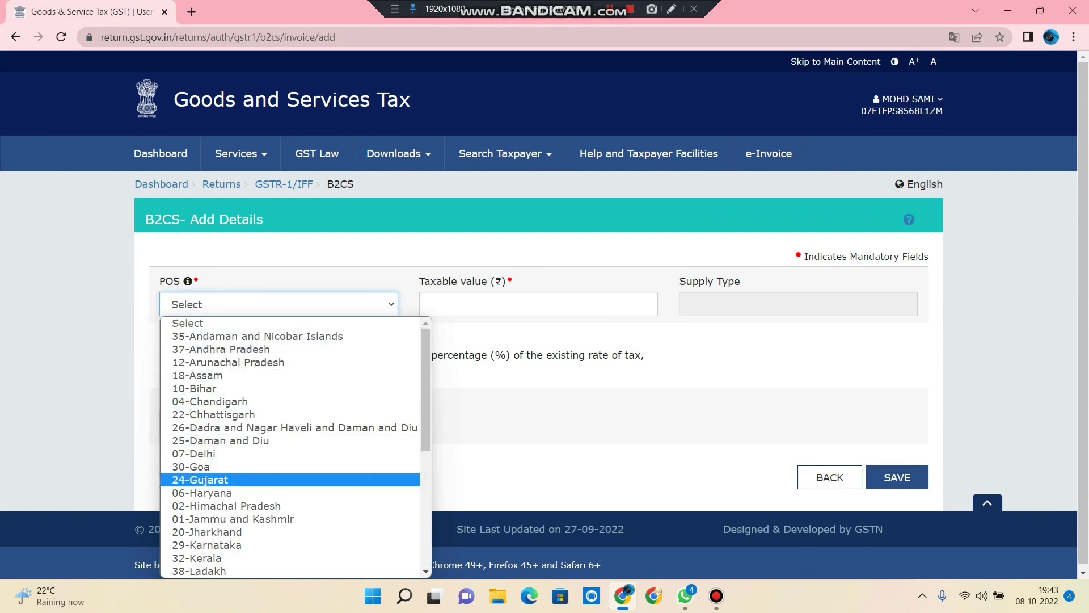
{"action": "left_click", "coordinate": [199, 480]}
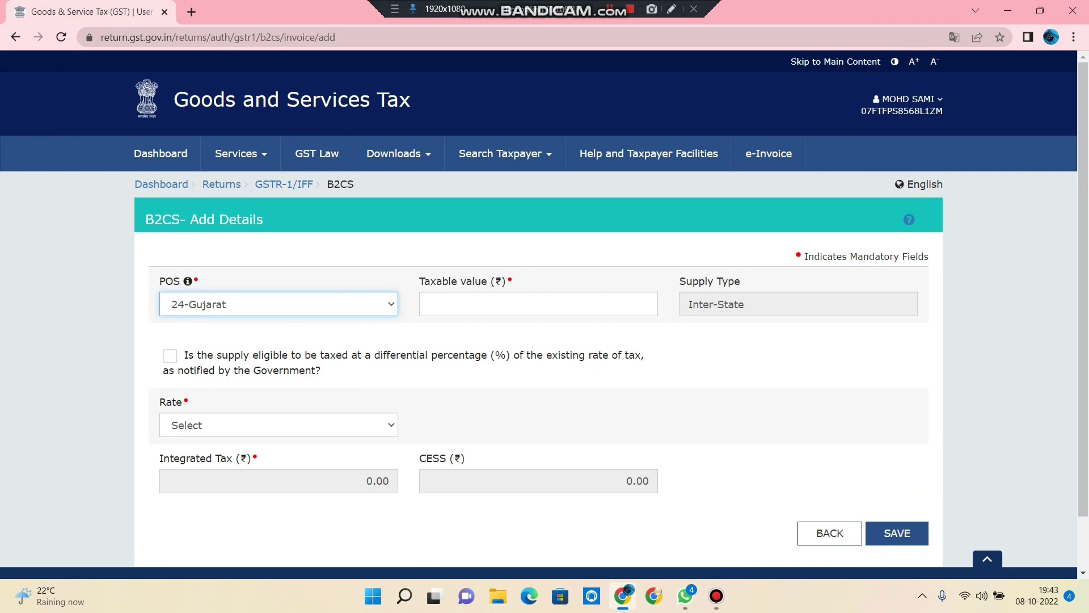
{"action": "left_click", "coordinate": [538, 304]}
{"action": "type", "text": "12"}
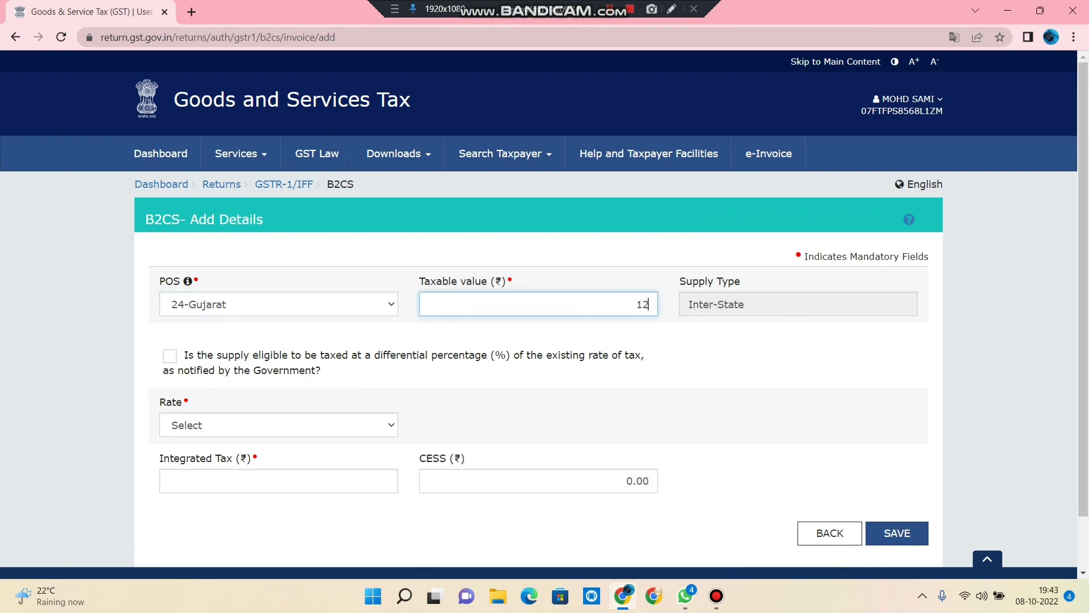
{"action": "type", "text": "64"}
{"action": "left_click", "coordinate": [278, 425]}
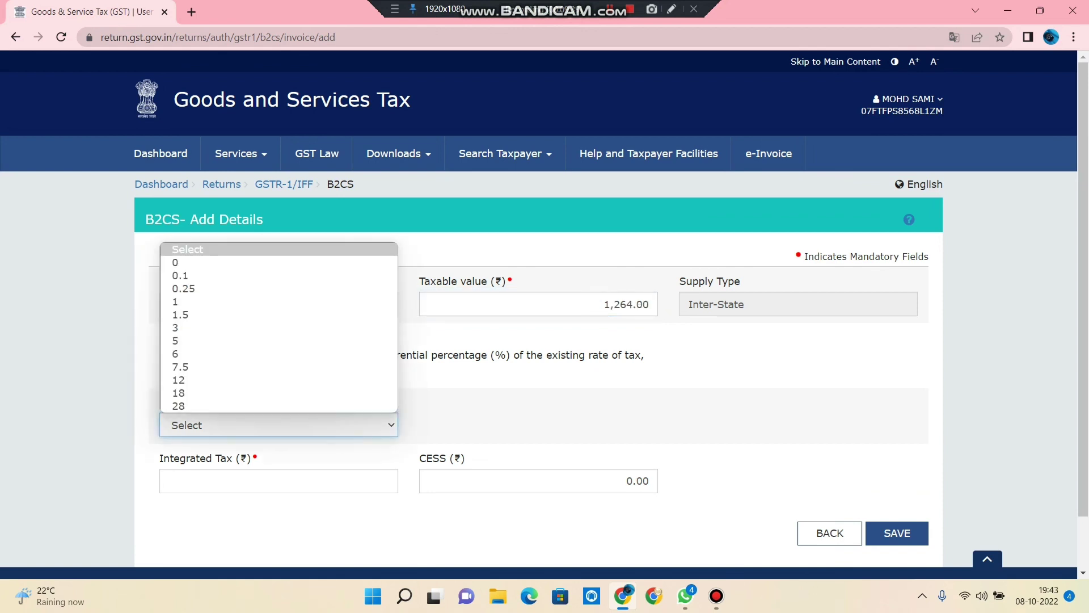
{"action": "left_click", "coordinate": [278, 393]}
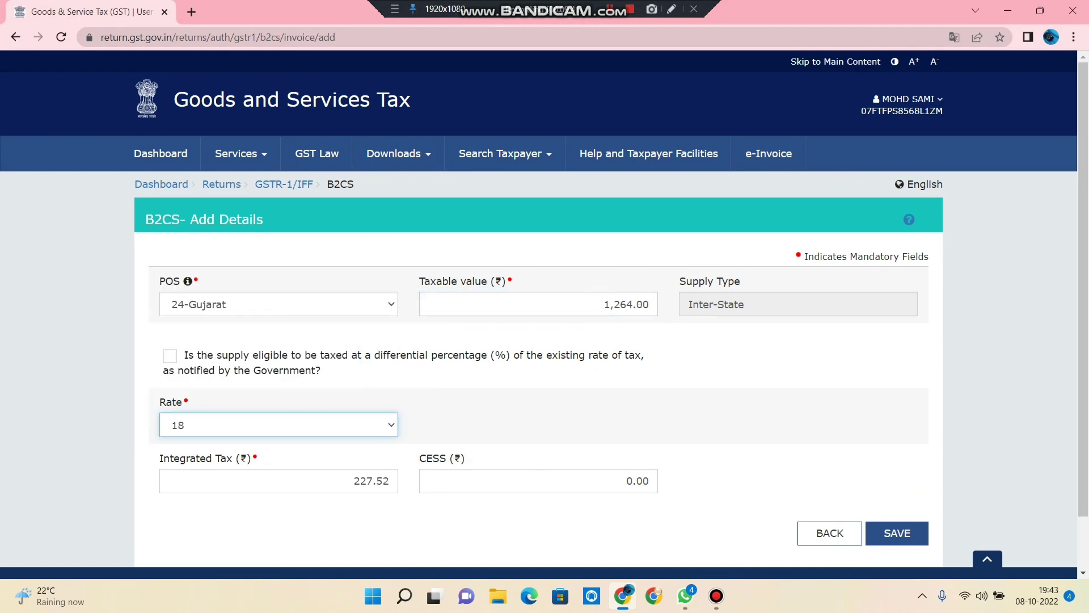
{"action": "left_click", "coordinate": [896, 533]}
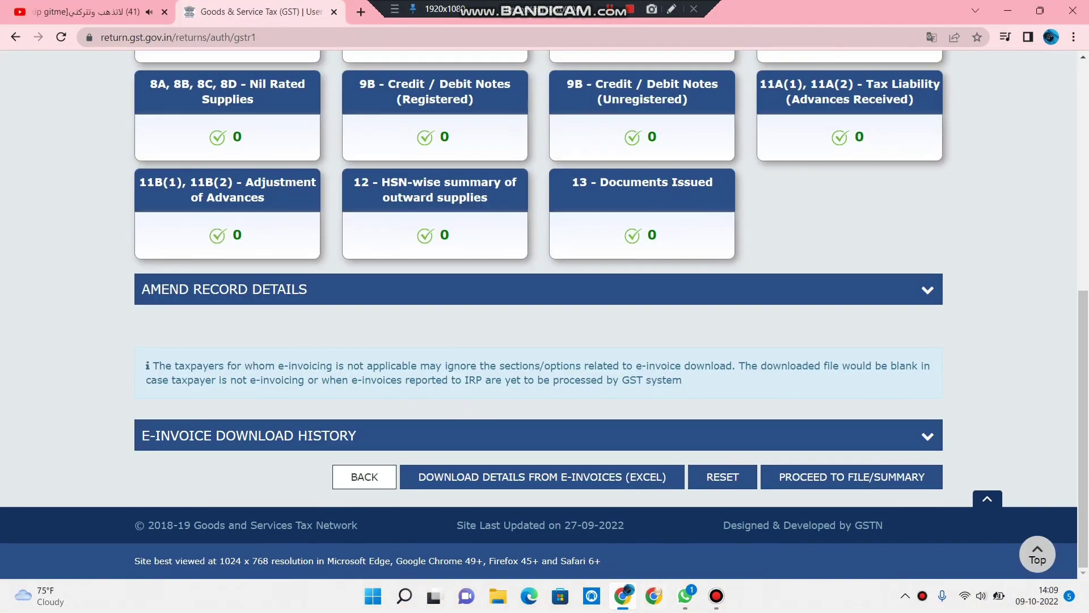
Step: Open the 7 - B2C (Others) section and review its processed state-wise records on the first and last pages
{"action": "scroll", "coordinate": [545, 312], "scroll_direction": "up", "scroll_amount": 6}
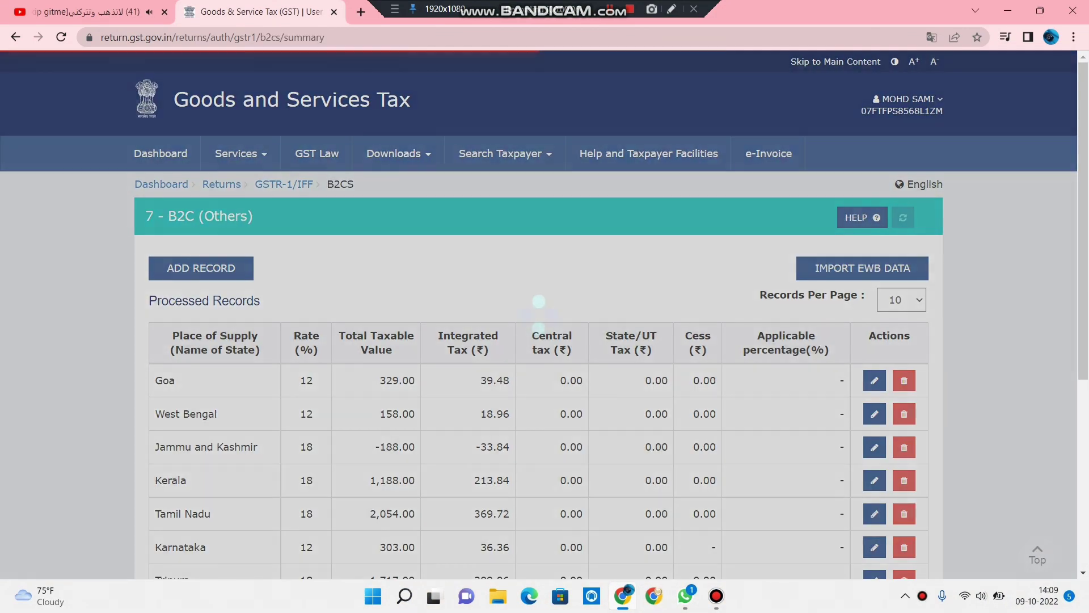
{"action": "scroll", "coordinate": [538, 313], "scroll_direction": "down", "scroll_amount": 4}
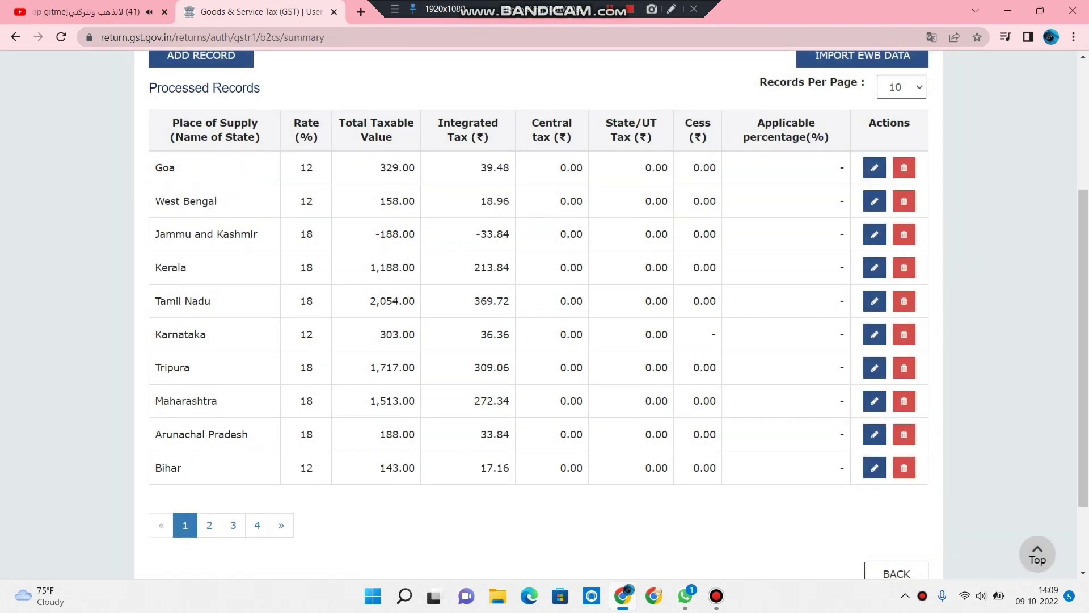
{"action": "scroll", "coordinate": [545, 312], "scroll_direction": "down", "scroll_amount": 2}
{"action": "scroll", "coordinate": [538, 314], "scroll_direction": "up", "scroll_amount": 2}
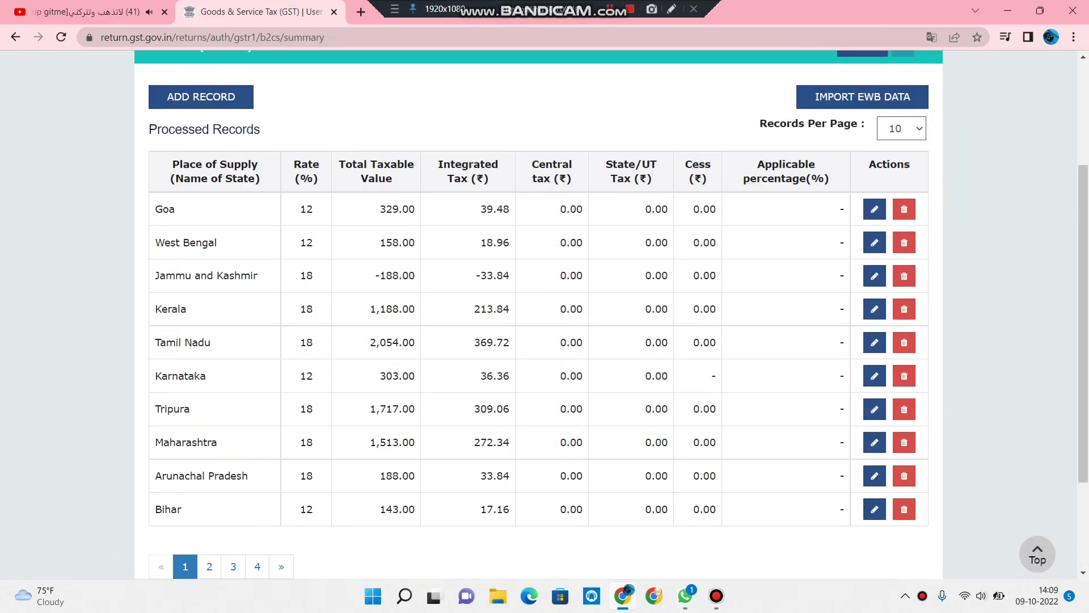
{"action": "scroll", "coordinate": [539, 314], "scroll_direction": "down", "scroll_amount": 3}
{"action": "left_click", "coordinate": [257, 424]}
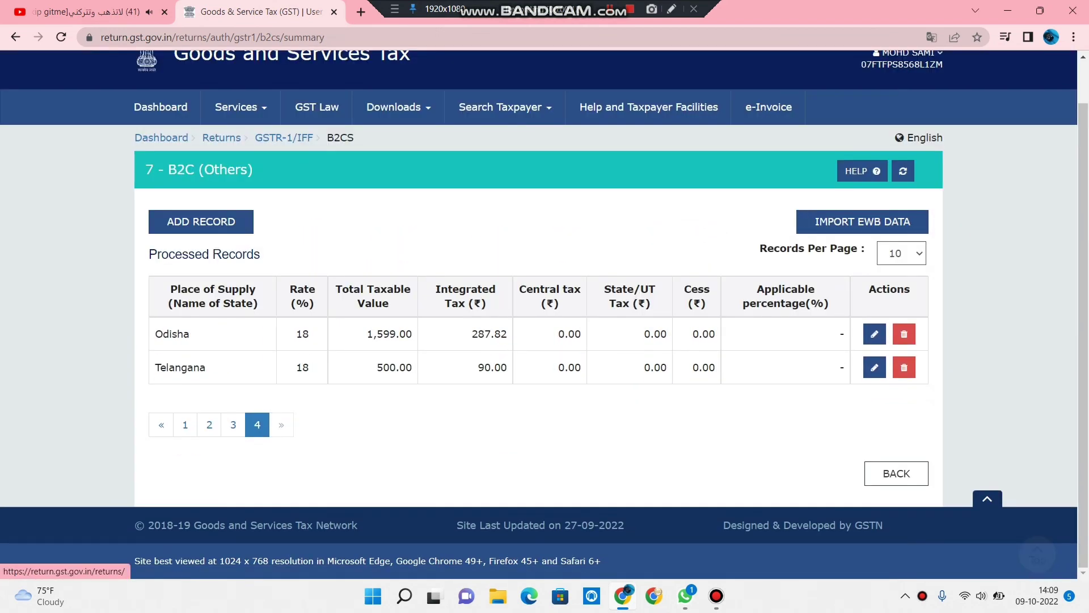
{"action": "scroll", "coordinate": [545, 312], "scroll_direction": "up", "scroll_amount": 1}
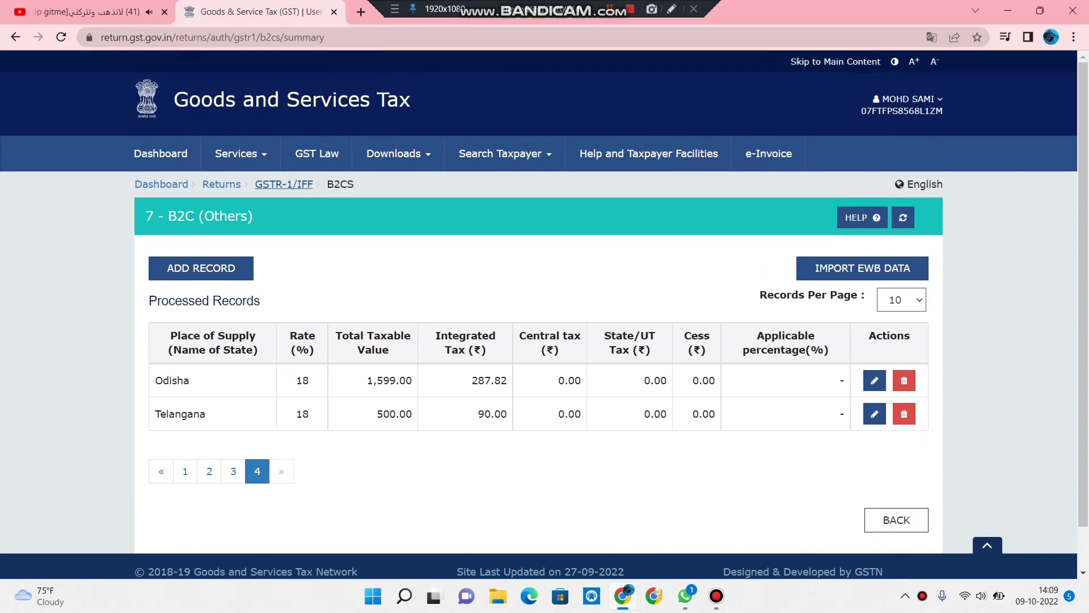
Step: Return to the September GSTR-1 overview, check the record counts per section, and proceed to the filing summary
{"action": "left_click", "coordinate": [284, 184]}
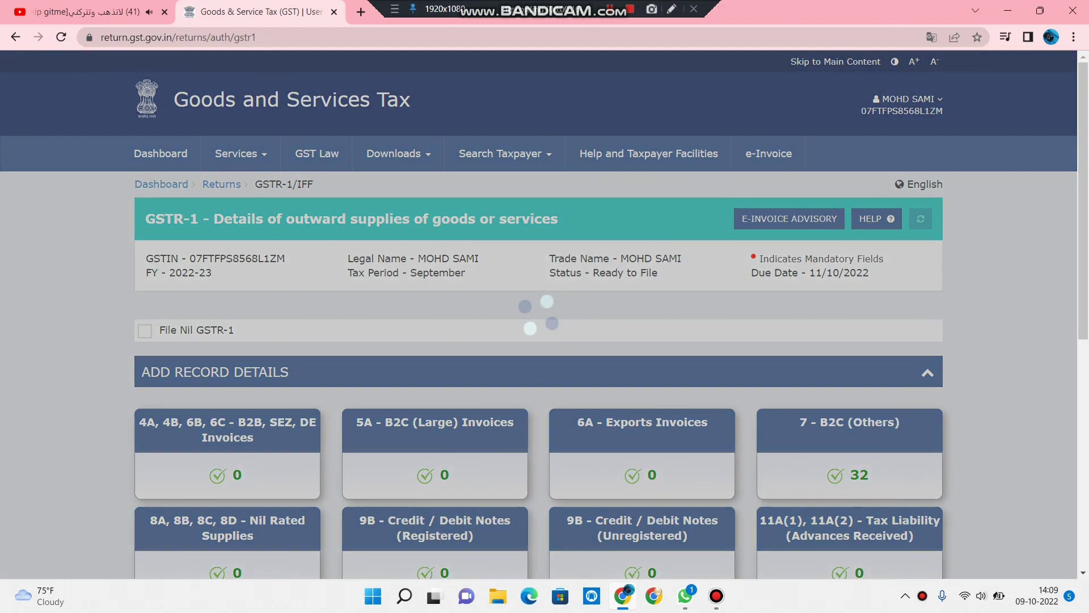
{"action": "scroll", "coordinate": [544, 312], "scroll_direction": "down", "scroll_amount": 8}
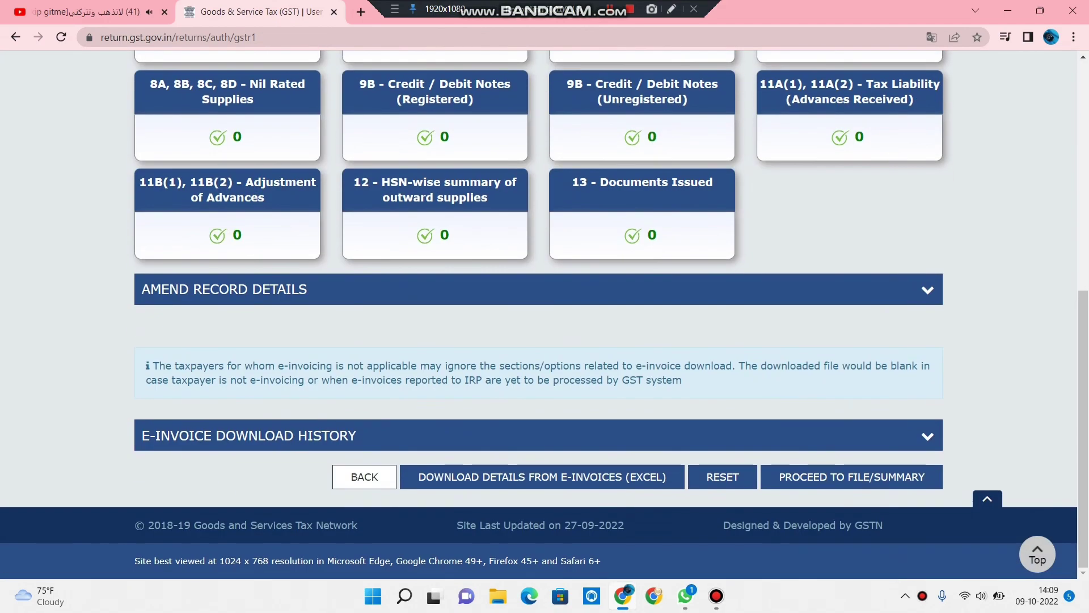
{"action": "scroll", "coordinate": [545, 312], "scroll_direction": "up", "scroll_amount": 6}
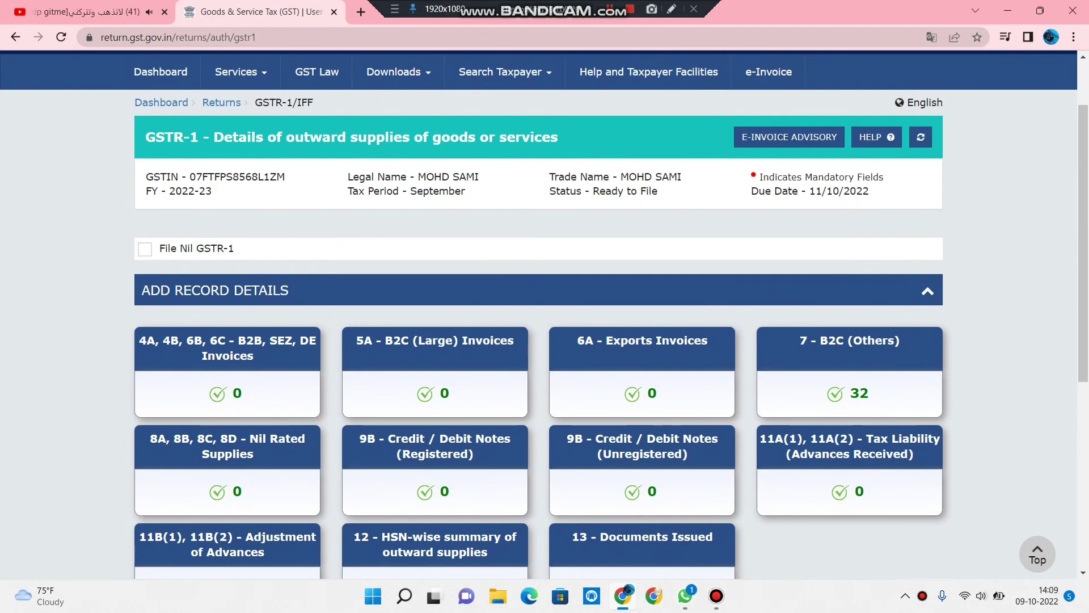
{"action": "scroll", "coordinate": [850, 340], "scroll_direction": "down", "scroll_amount": 2}
{"action": "scroll", "coordinate": [545, 313], "scroll_direction": "down", "scroll_amount": 6}
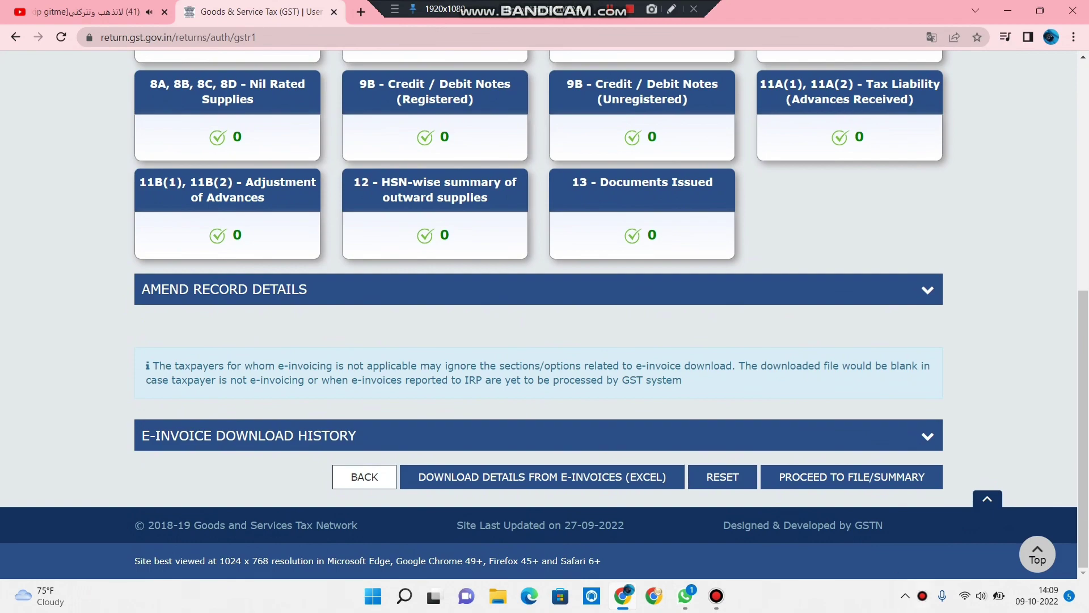
{"action": "left_click", "coordinate": [852, 476]}
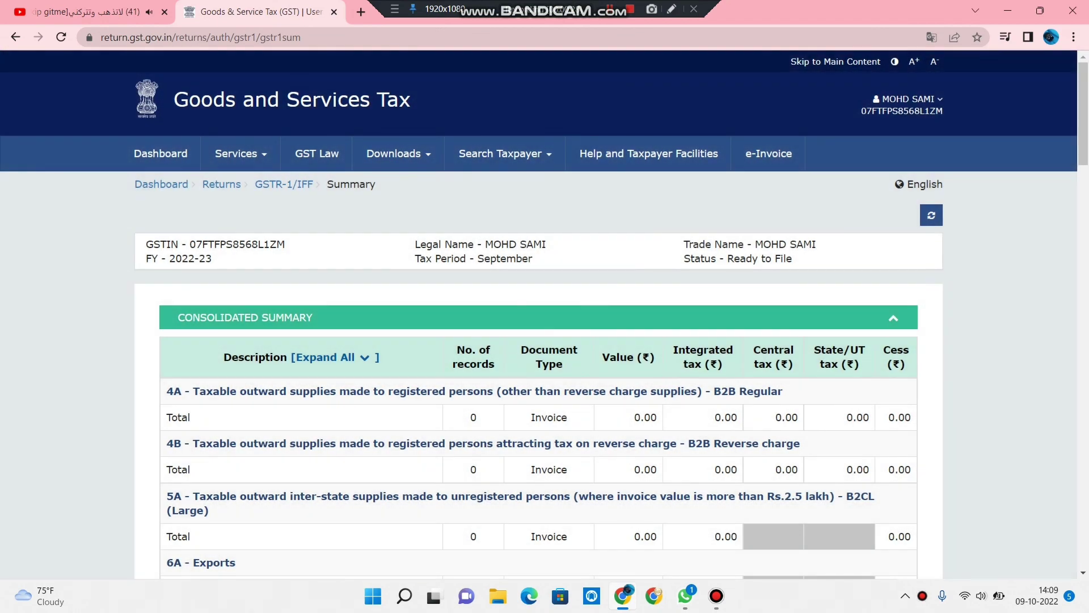
Step: Review the GSTR-1 consolidated summary from the B2CS totals down through the amendment, credit note and advance tables
{"action": "scroll", "coordinate": [545, 312], "scroll_direction": "down", "scroll_amount": 4}
{"action": "scroll", "coordinate": [545, 312], "scroll_direction": "down", "scroll_amount": 4}
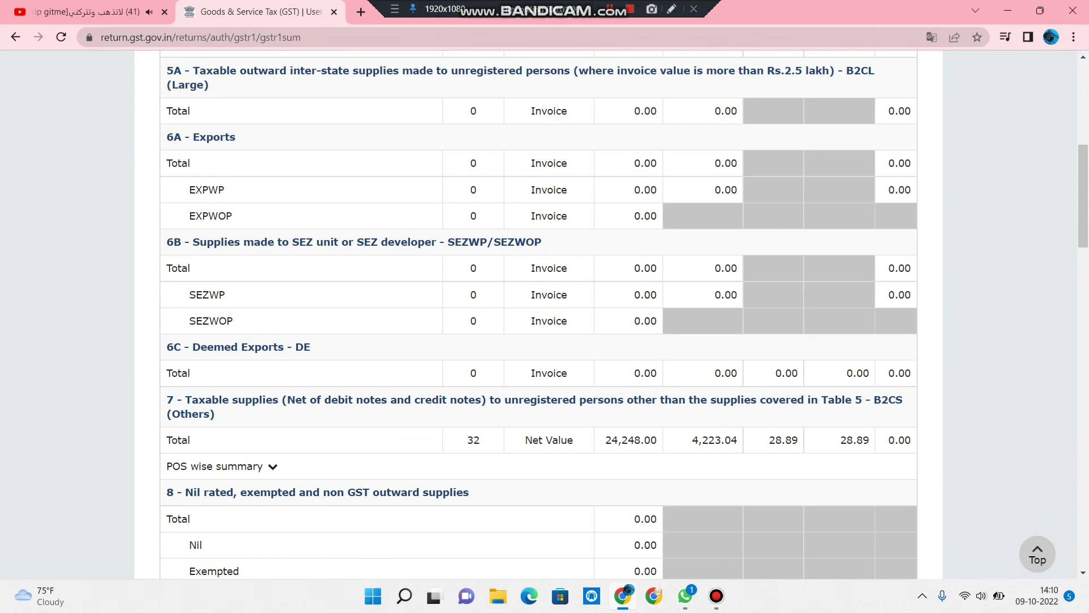
{"action": "scroll", "coordinate": [539, 312], "scroll_direction": "down", "scroll_amount": 9}
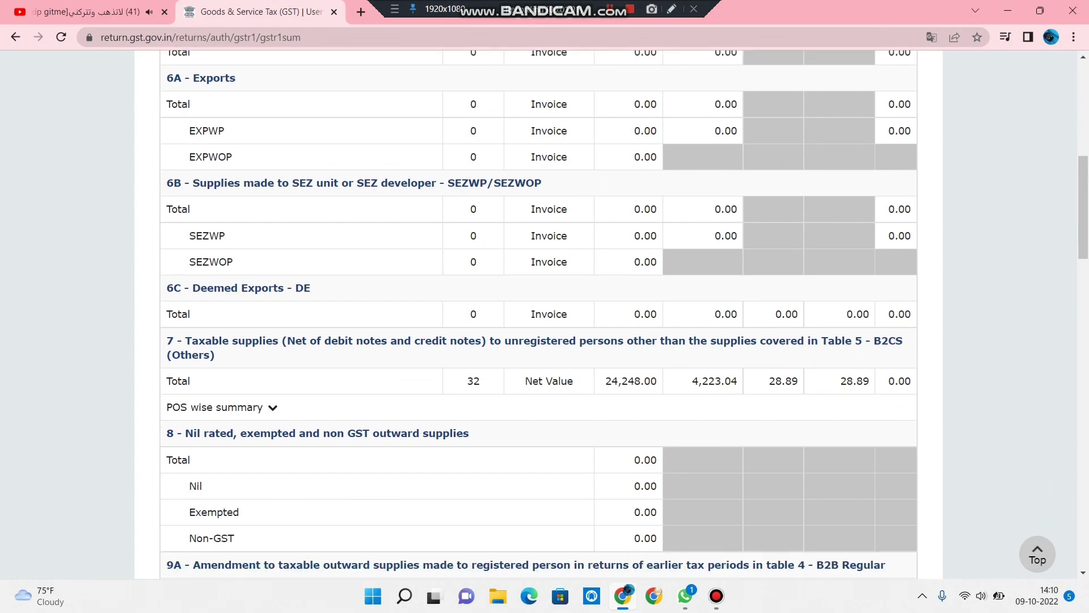
{"action": "scroll", "coordinate": [539, 312], "scroll_direction": "down", "scroll_amount": 10}
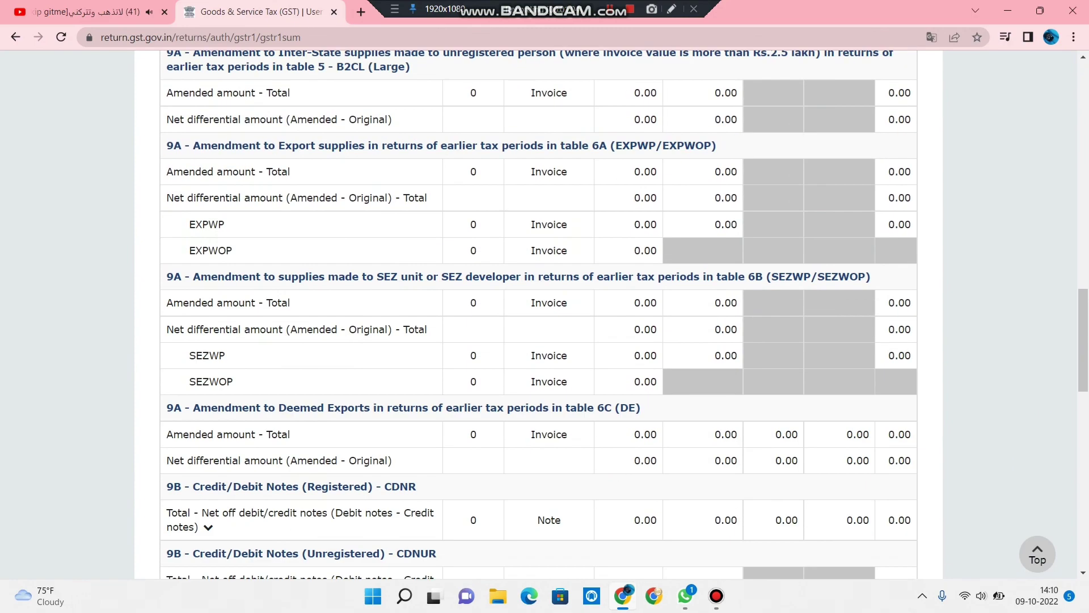
{"action": "scroll", "coordinate": [539, 312], "scroll_direction": "down", "scroll_amount": 10}
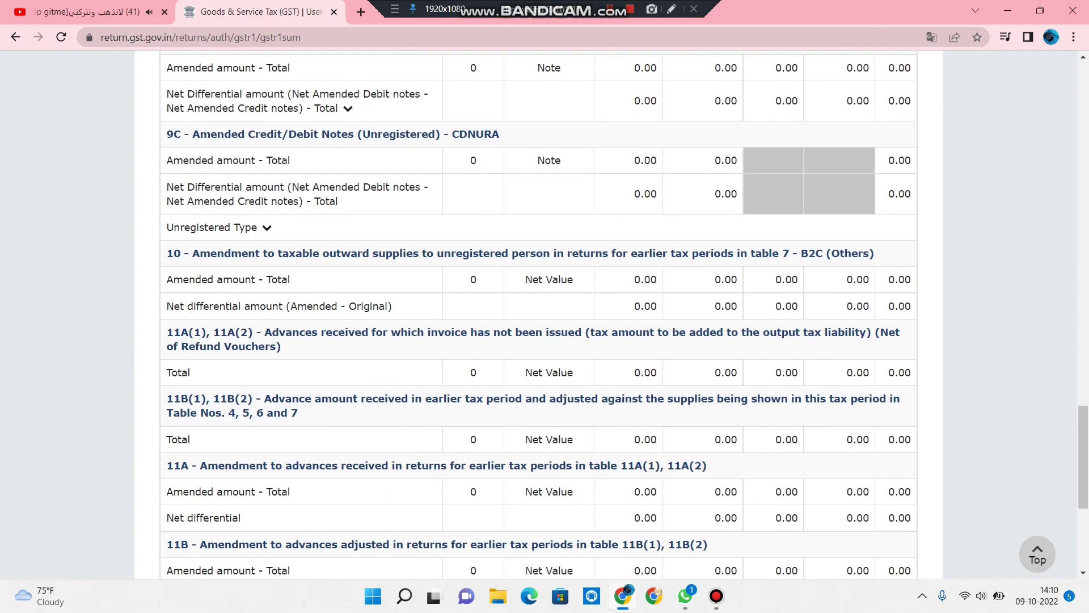